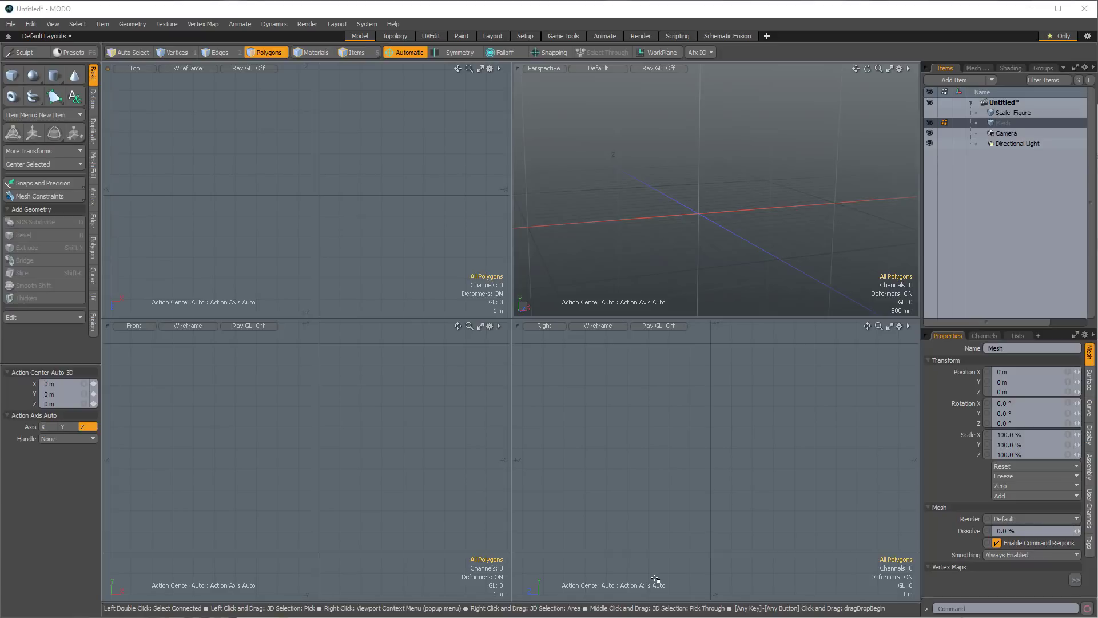
Start the Cube primitive tool and turn on grid snapping.
{"action": "left_click_drag", "start_coordinate": [348, 246], "coordinate": [284, 171], "text": "alt+shift"}
{"action": "left_click_drag", "start_coordinate": [375, 217], "coordinate": [399, 209], "text": "alt+shift"}
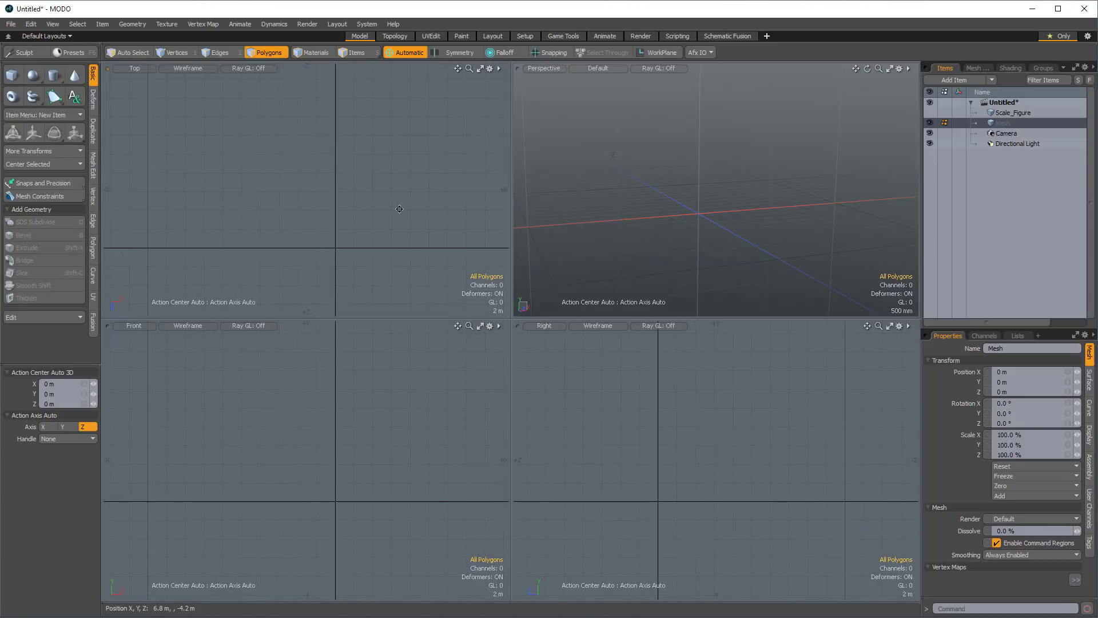
{"action": "left_click_drag", "start_coordinate": [375, 157], "coordinate": [382, 122], "text": "alt+shift"}
{"action": "key", "text": "a"}
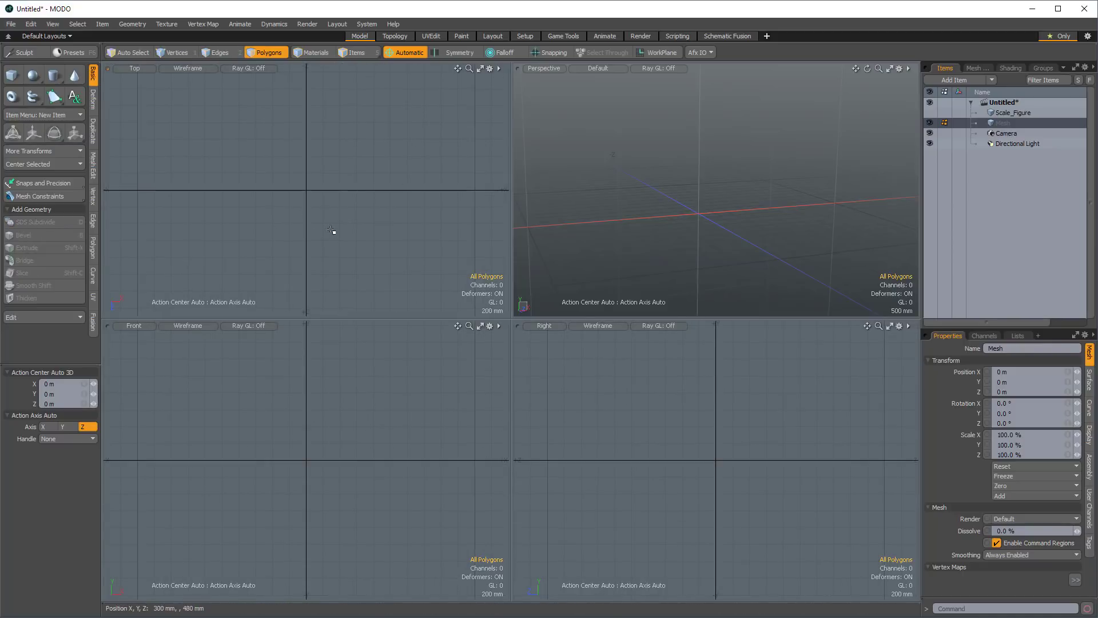
{"action": "left_click_drag", "start_coordinate": [335, 230], "coordinate": [378, 169], "text": "alt+shift"}
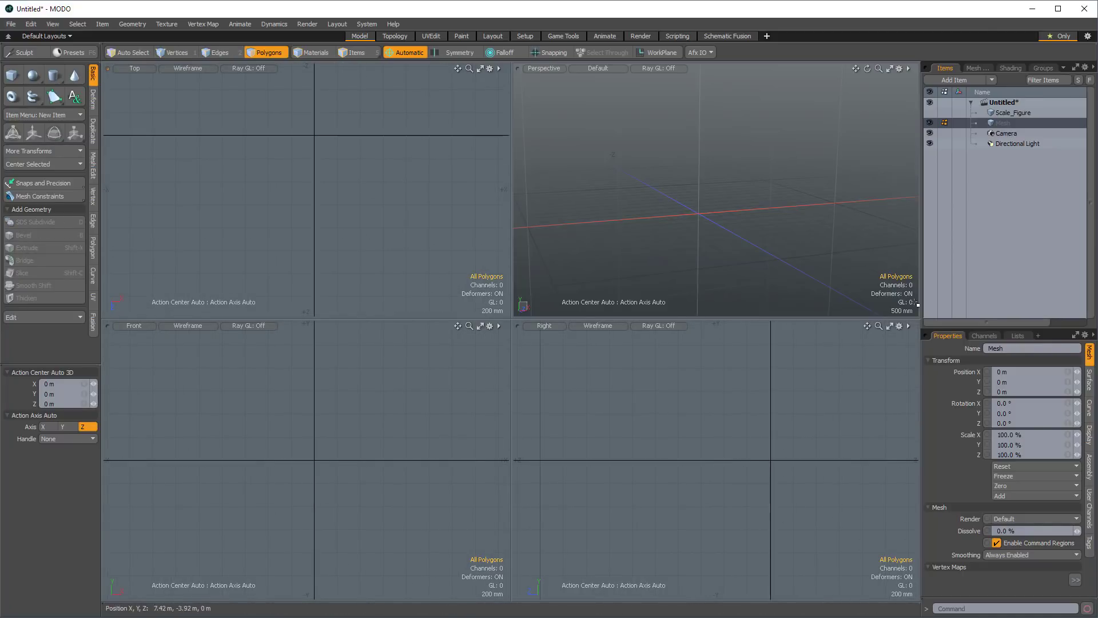
{"action": "left_click", "coordinate": [12, 75]}
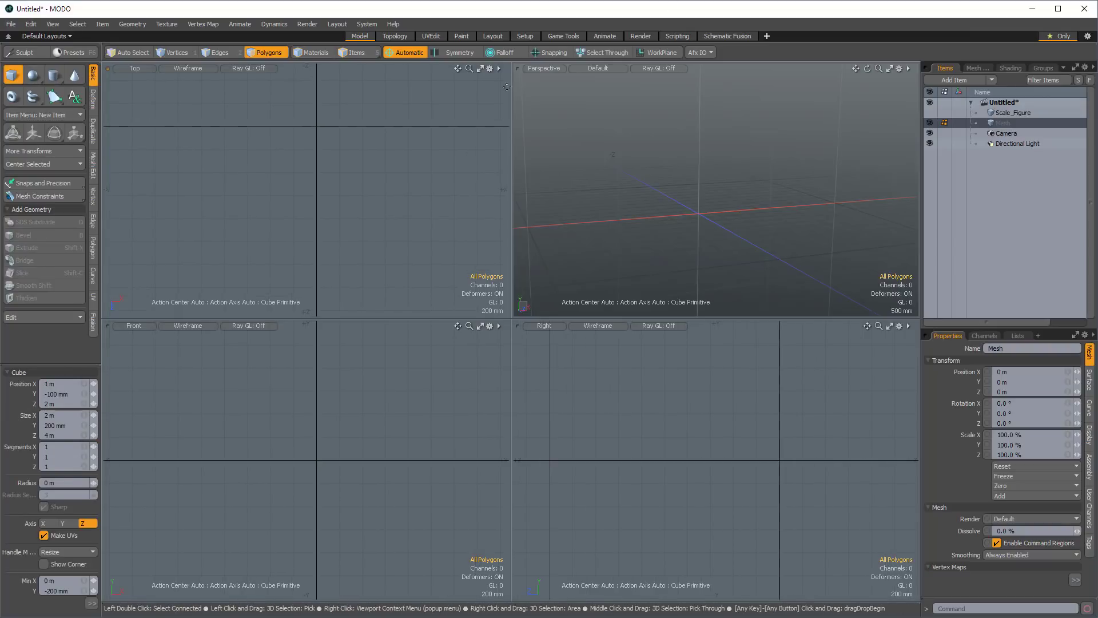
{"action": "left_click", "coordinate": [552, 56]}
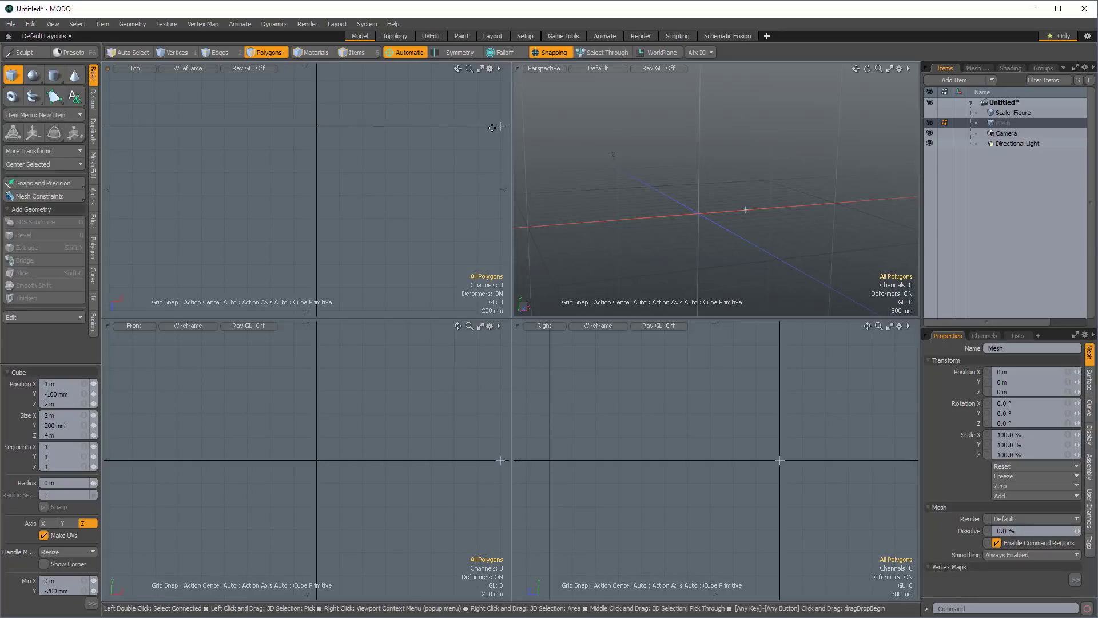
Review the available snap types and grid snap settings in the snapping options.
{"action": "key", "text": "F11"}
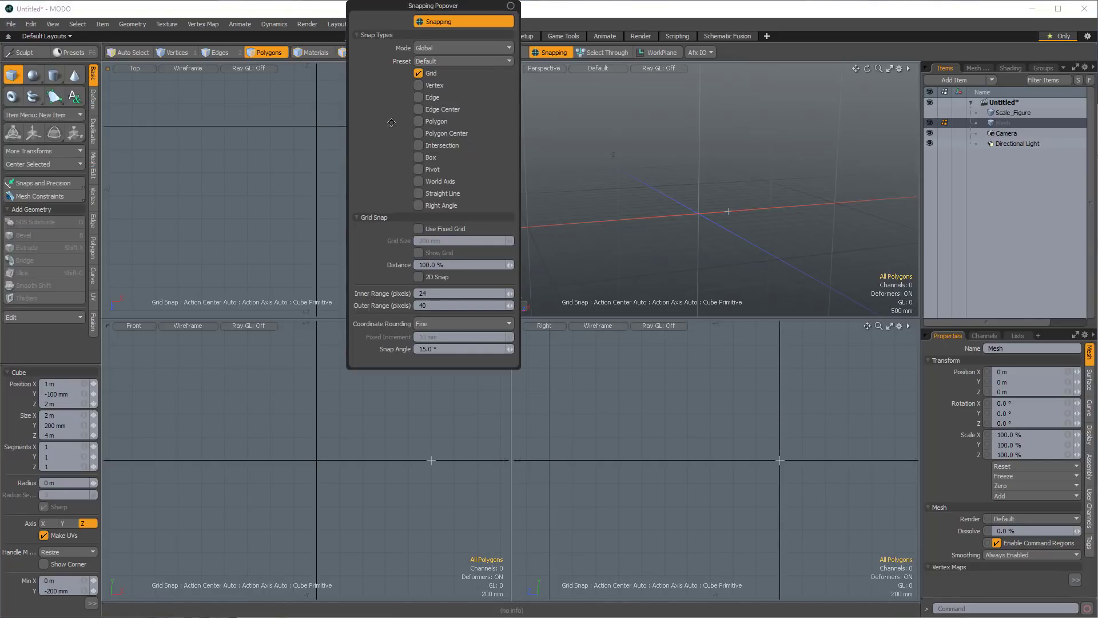
{"action": "left_click_drag", "start_coordinate": [438, 3], "coordinate": [452, 136]}
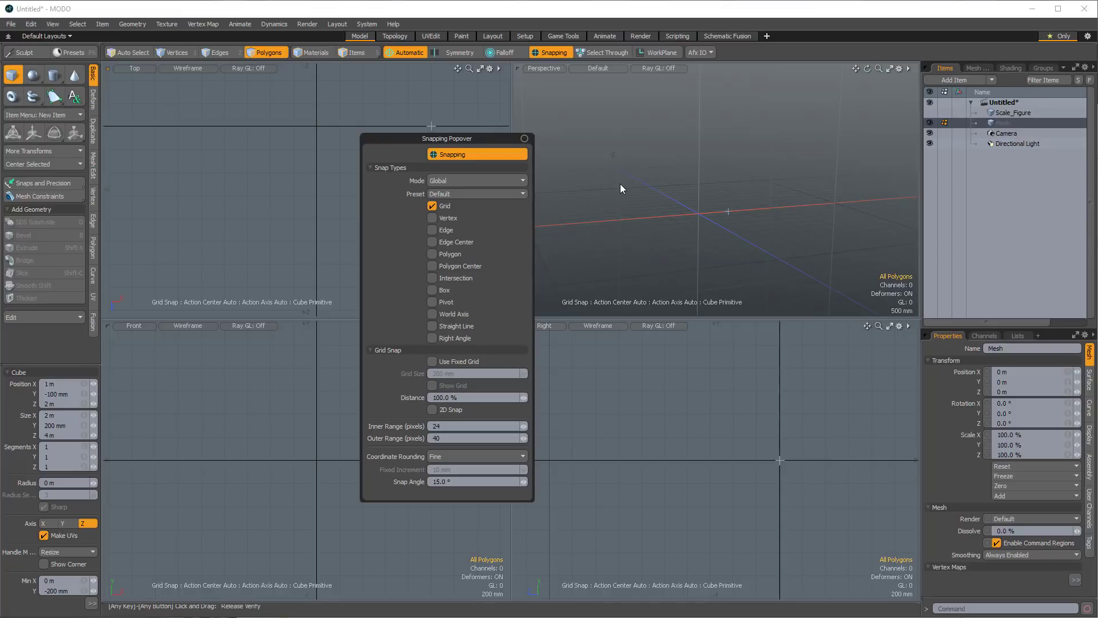
{"action": "left_click", "coordinate": [604, 173]}
Draw a flat 2 m by 2 m cube base in the Top view, starting at the origin.
{"action": "left_click_drag", "start_coordinate": [366, 211], "coordinate": [356, 196], "text": "alt"}
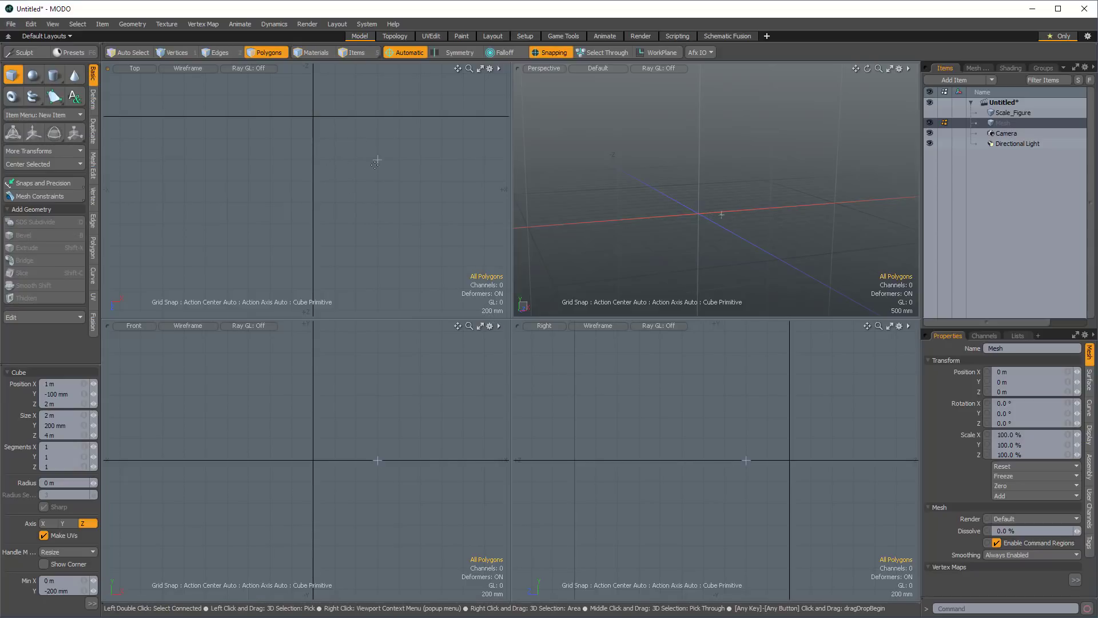
{"action": "left_click_drag", "start_coordinate": [399, 199], "coordinate": [342, 183], "text": "alt+shift"}
{"action": "left_click_drag", "start_coordinate": [343, 183], "coordinate": [358, 166], "text": "alt+shift"}
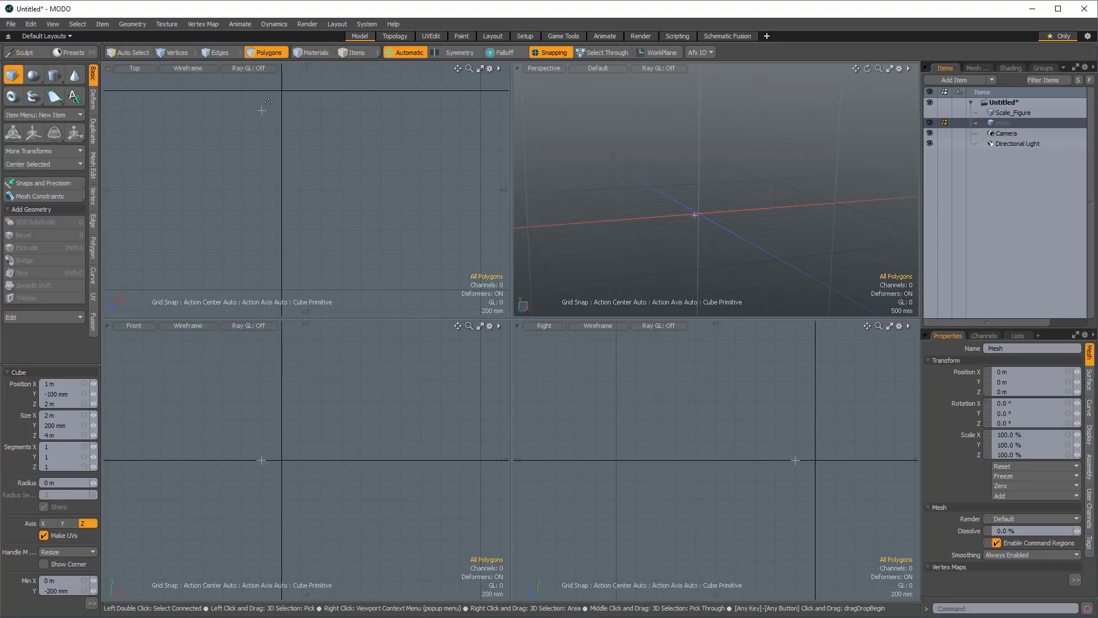
{"action": "left_click_drag", "start_coordinate": [281, 90], "coordinate": [480, 289]}
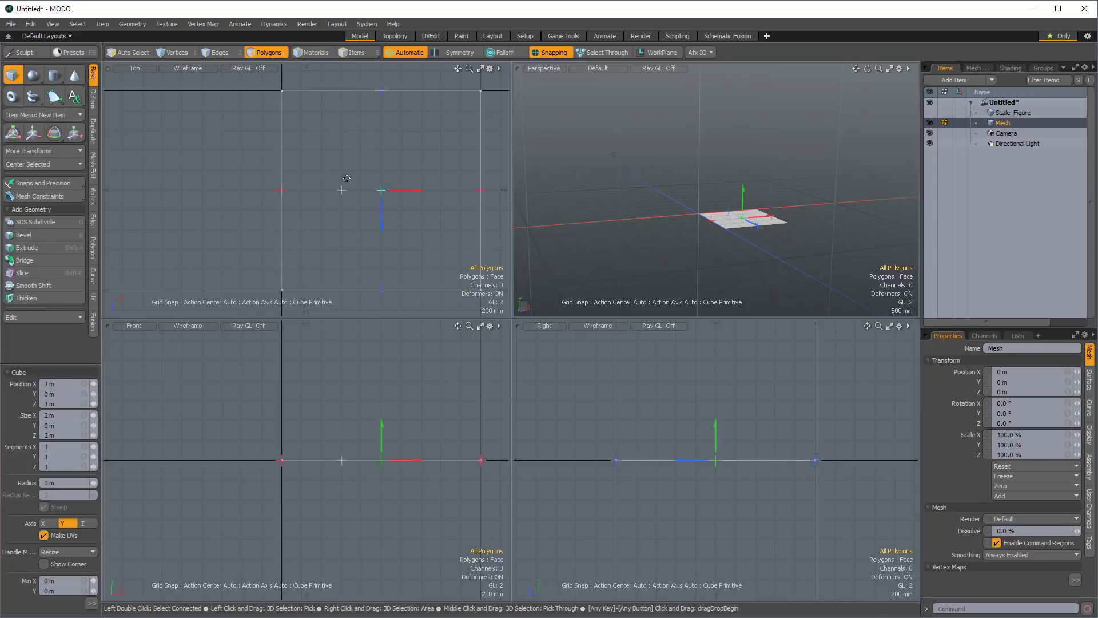
Resize the flat base to 4 m in X, centred on the Z axis, and 4 m in Z.
{"action": "left_click_drag", "start_coordinate": [363, 199], "coordinate": [274, 168], "text": "ctrl+alt"}
{"action": "left_click_drag", "start_coordinate": [383, 195], "coordinate": [323, 133], "text": "alt+shift"}
{"action": "left_click_drag", "start_coordinate": [376, 191], "coordinate": [349, 188], "text": "ctrl+alt"}
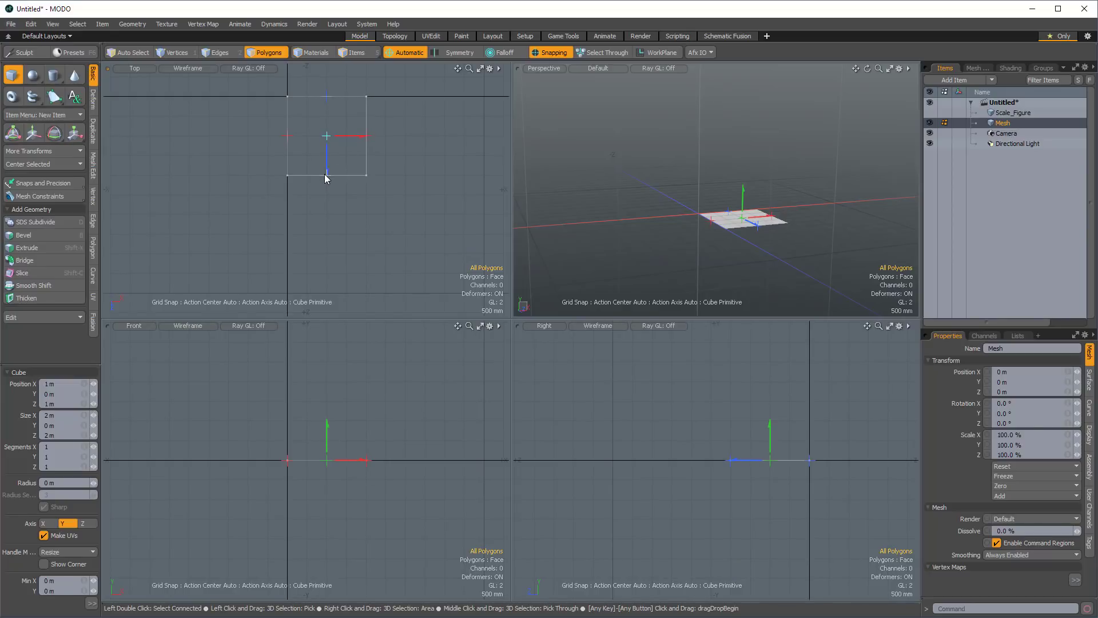
{"action": "left_click_drag", "start_coordinate": [326, 177], "coordinate": [339, 284]}
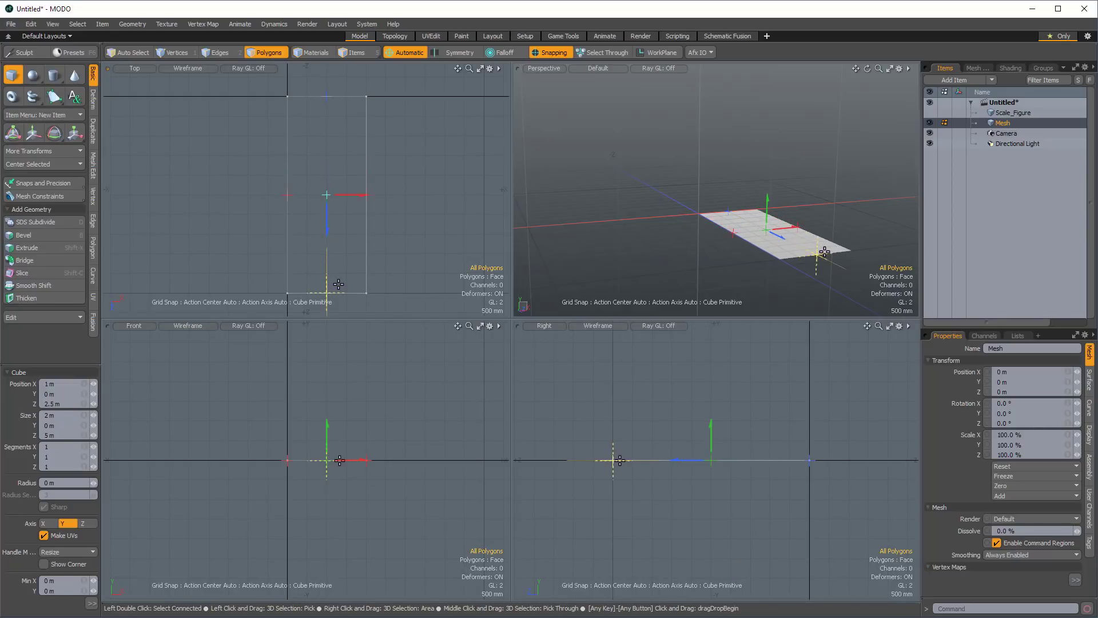
{"action": "left_click_drag", "start_coordinate": [315, 152], "coordinate": [334, 147], "text": "alt+shift"}
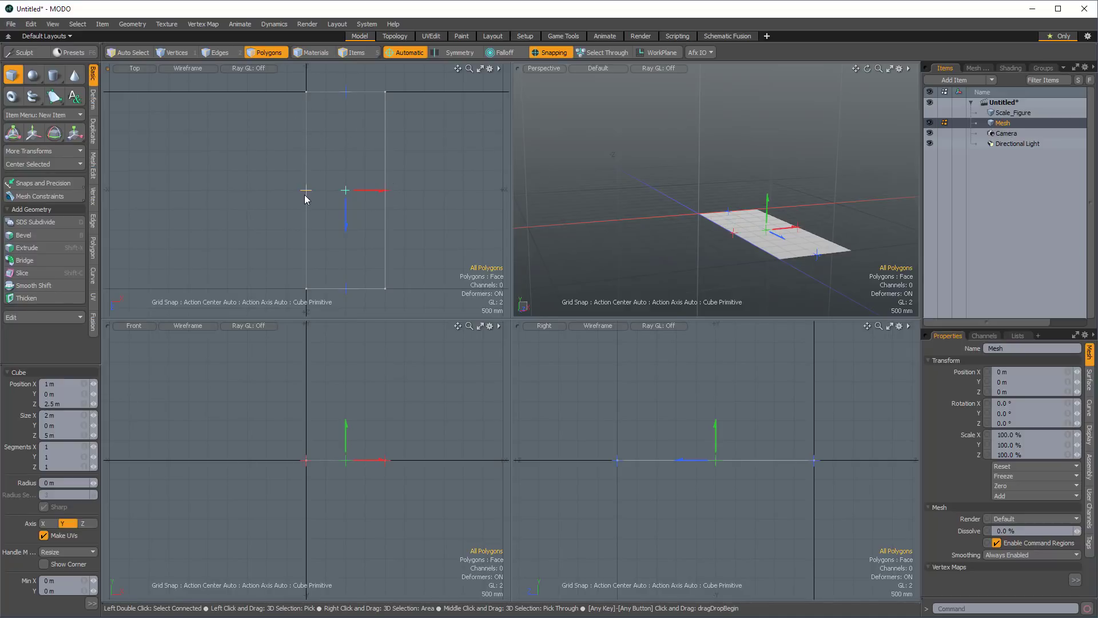
{"action": "left_click_drag", "start_coordinate": [306, 191], "coordinate": [236, 186]}
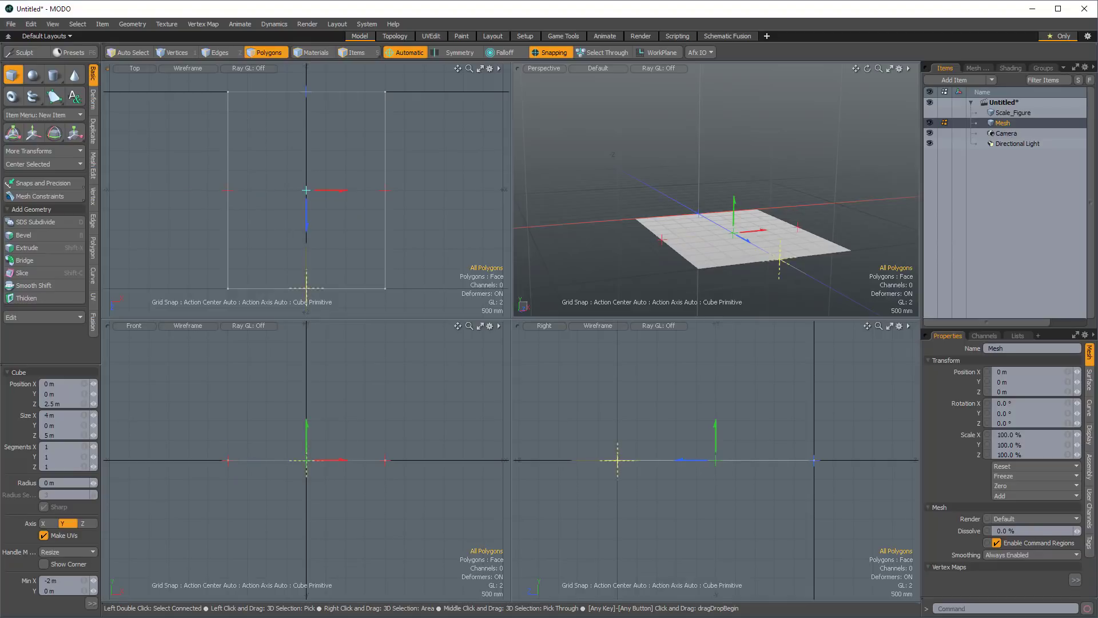
{"action": "left_click_drag", "start_coordinate": [306, 289], "coordinate": [307, 258]}
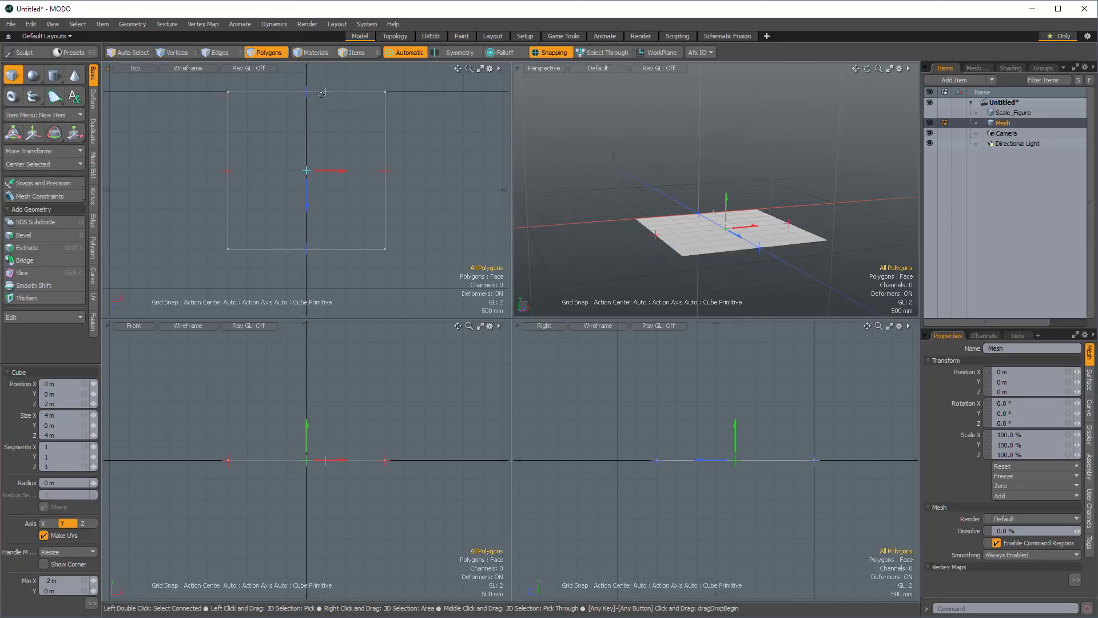
Give the base a thickness of 100 mm, lower it to Y position -150 mm, and finish the cube.
{"action": "left_click_drag", "start_coordinate": [462, 109], "coordinate": [476, 112], "text": "alt+shift"}
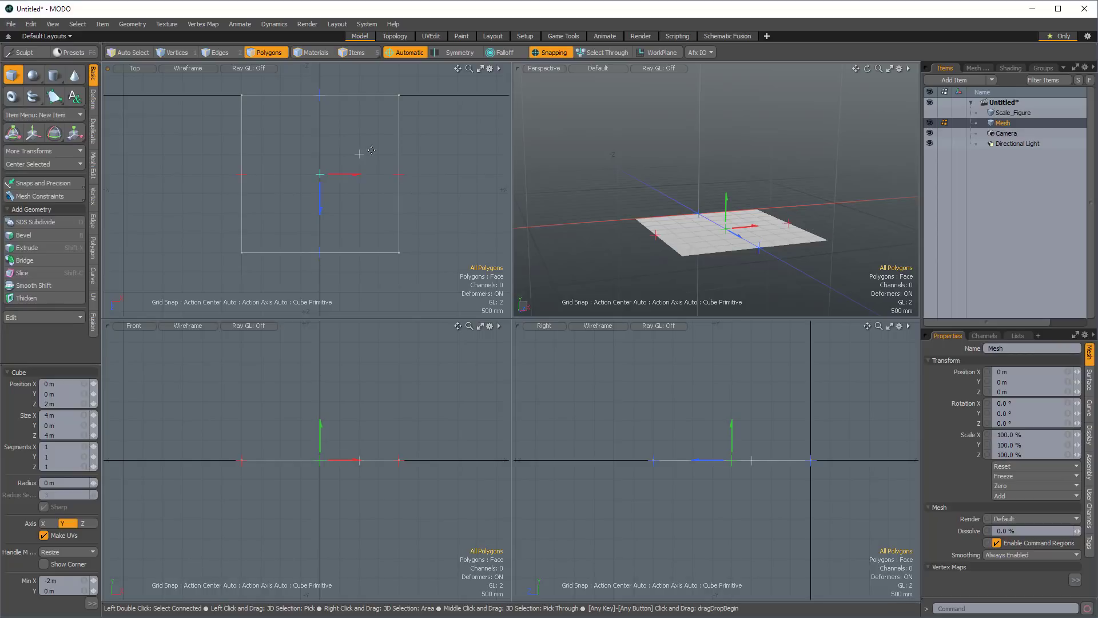
{"action": "left_click_drag", "start_coordinate": [413, 171], "coordinate": [413, 196], "text": "alt+shift"}
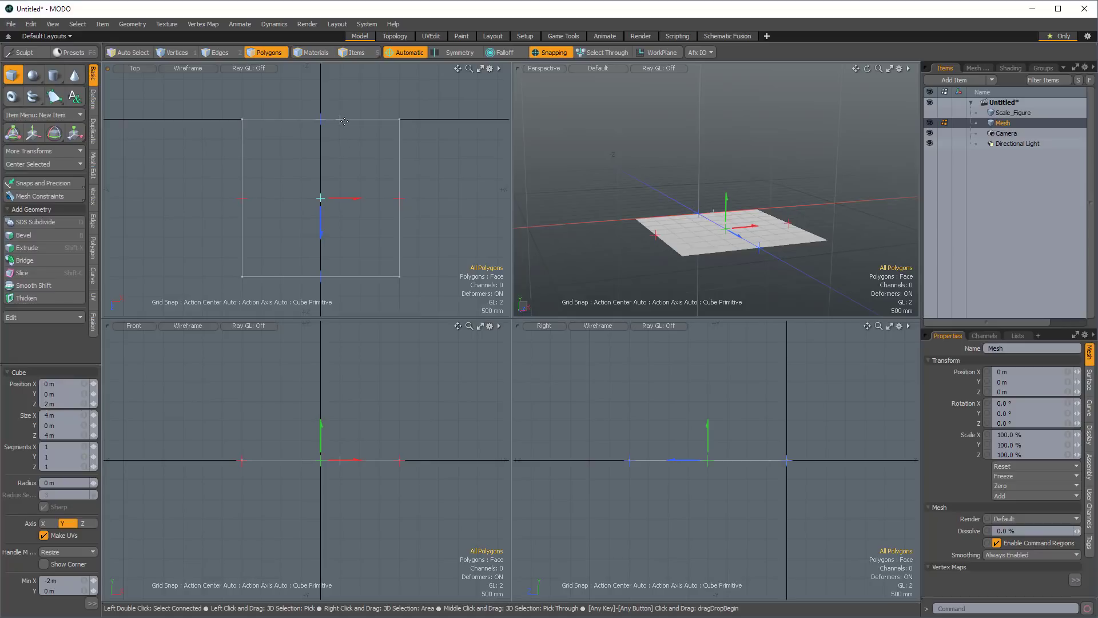
{"action": "left_click_drag", "start_coordinate": [349, 125], "coordinate": [354, 156], "text": "alt+shift"}
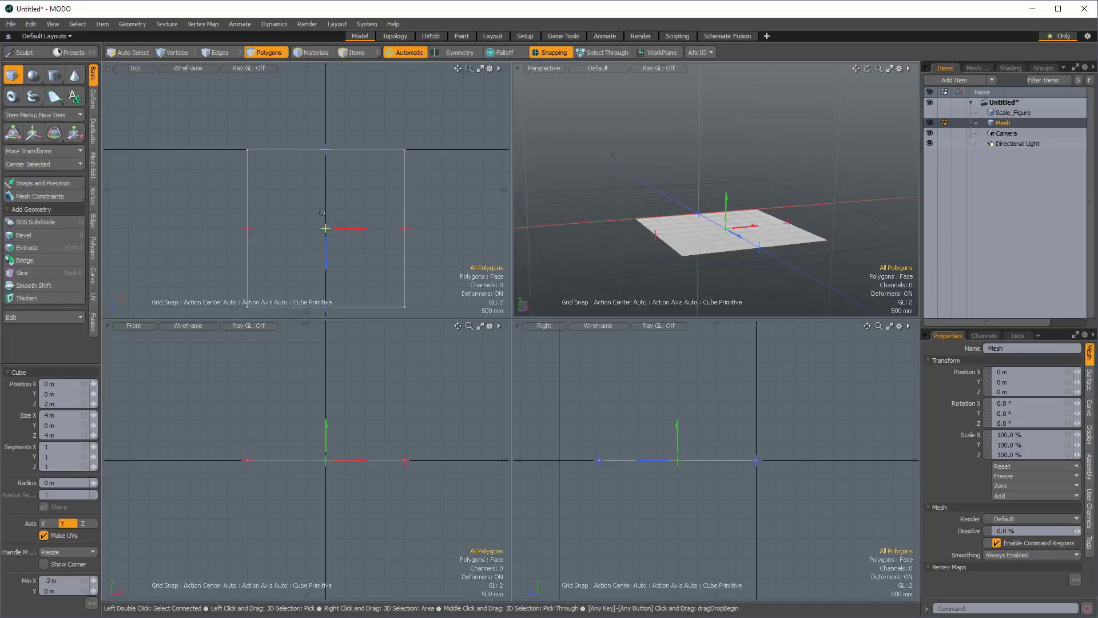
{"action": "left_click_drag", "start_coordinate": [324, 227], "coordinate": [339, 161], "text": "alt+shift"}
{"action": "left_click_drag", "start_coordinate": [331, 476], "coordinate": [431, 466], "text": "ctrl+alt"}
{"action": "mouse_move", "coordinate": [362, 441]}
{"action": "left_mouse_down", "text": "alt+shift"}
{"action": "mouse_move", "coordinate": [360, 466]}
{"action": "mouse_move", "coordinate": [362, 443]}
{"action": "left_mouse_up", "text": "alt+shift"}
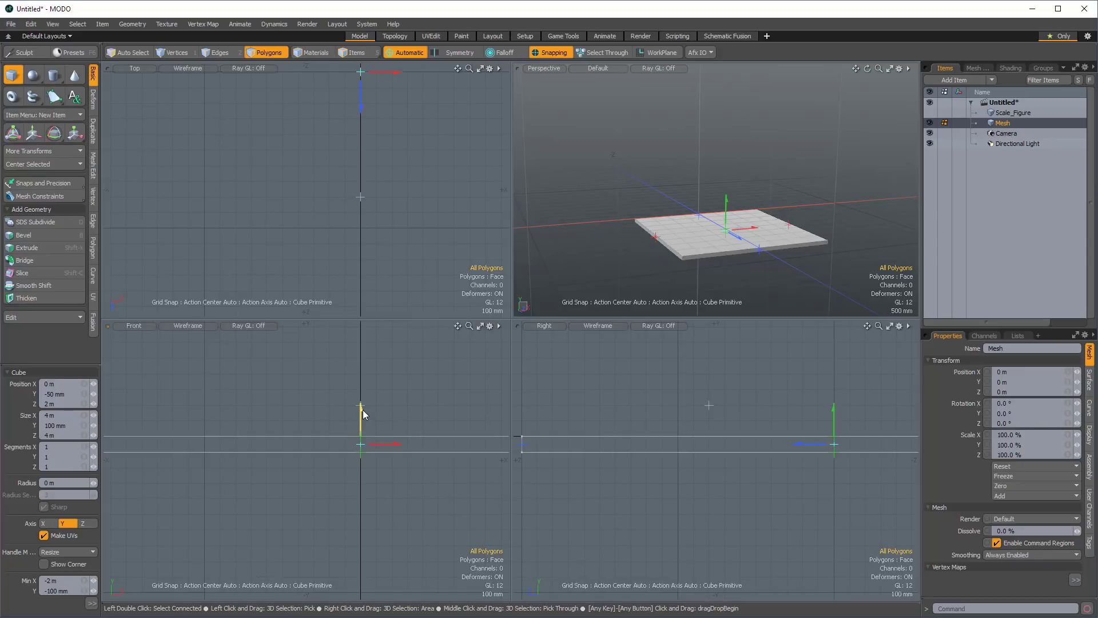
{"action": "left_click_drag", "start_coordinate": [361, 411], "coordinate": [360, 468]}
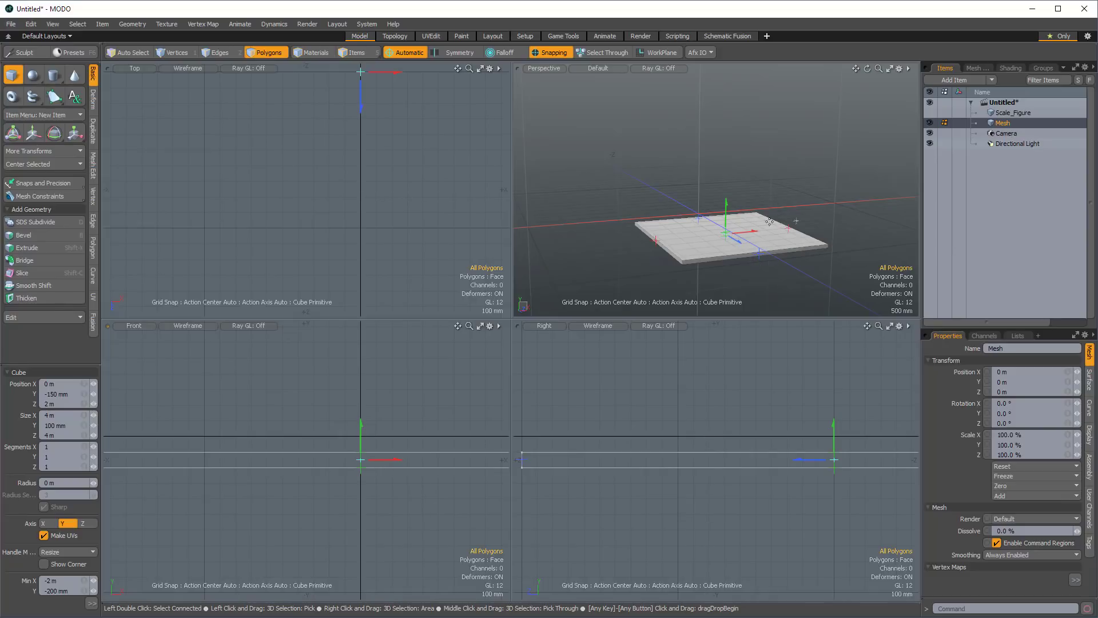
{"action": "left_click_drag", "start_coordinate": [760, 235], "coordinate": [716, 212], "text": "alt"}
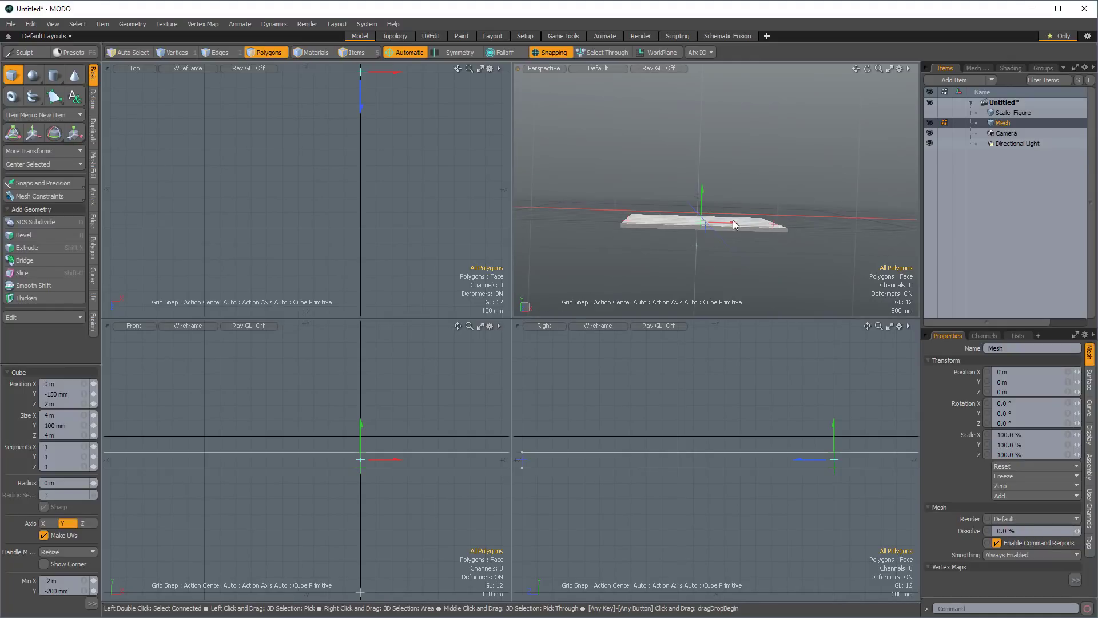
{"action": "mouse_move", "coordinate": [732, 219]}
{"action": "left_mouse_down", "text": "alt"}
{"action": "mouse_move", "coordinate": [711, 209]}
{"action": "mouse_move", "coordinate": [725, 207]}
{"action": "left_mouse_up", "text": "alt"}
{"action": "key", "text": "space"}
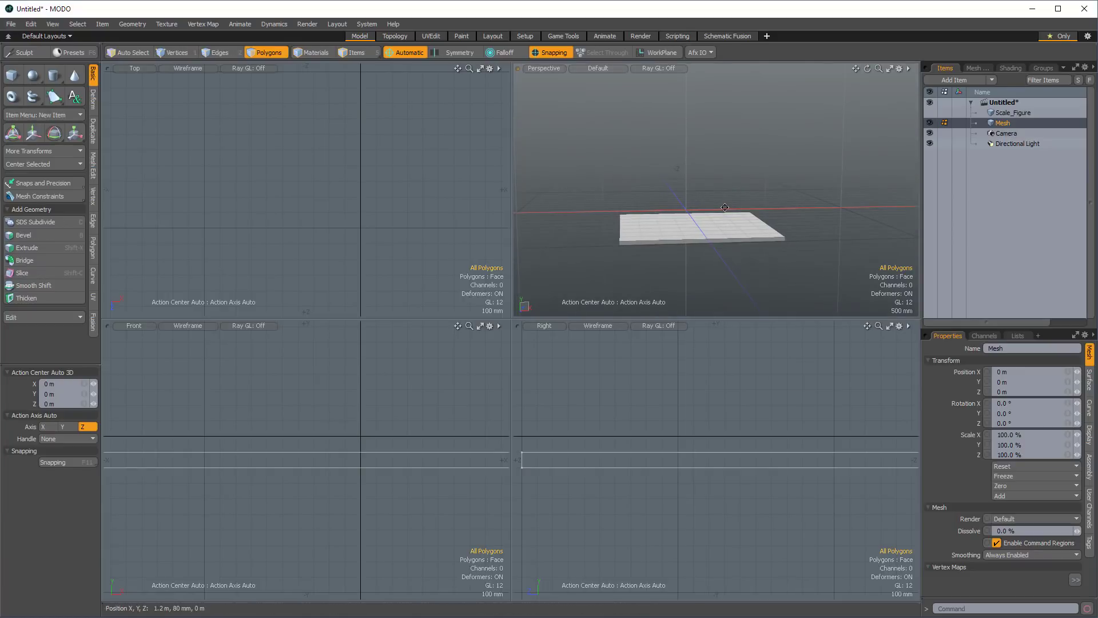
In a new mesh item, build a 2 m by 4 m slab, 100 mm thick, at Y -50 mm over the base's positive-X half.
{"action": "left_click_drag", "start_coordinate": [420, 183], "coordinate": [307, 200], "text": "ctrl+alt"}
{"action": "left_click_drag", "start_coordinate": [307, 215], "coordinate": [358, 214], "text": "alt+shift"}
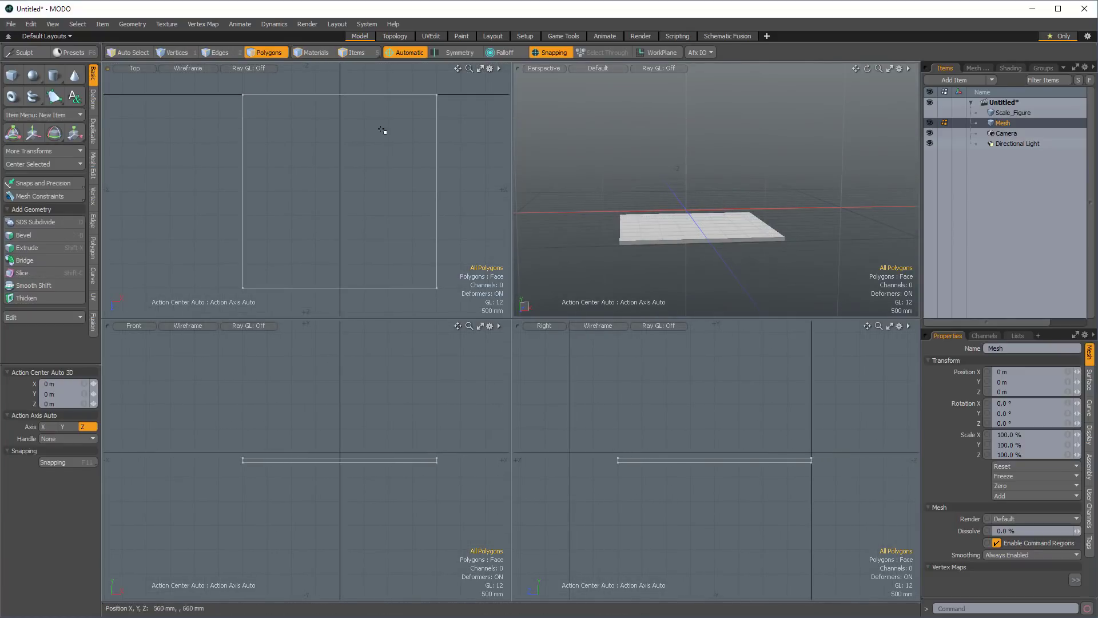
{"action": "key", "text": "n"}
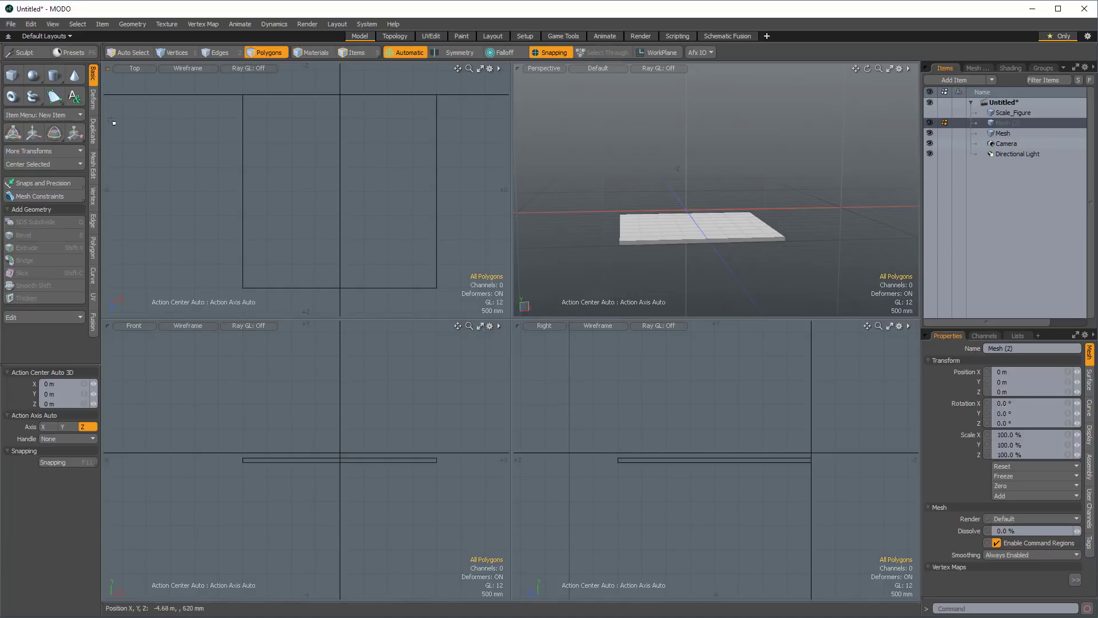
{"action": "left_click", "coordinate": [11, 76]}
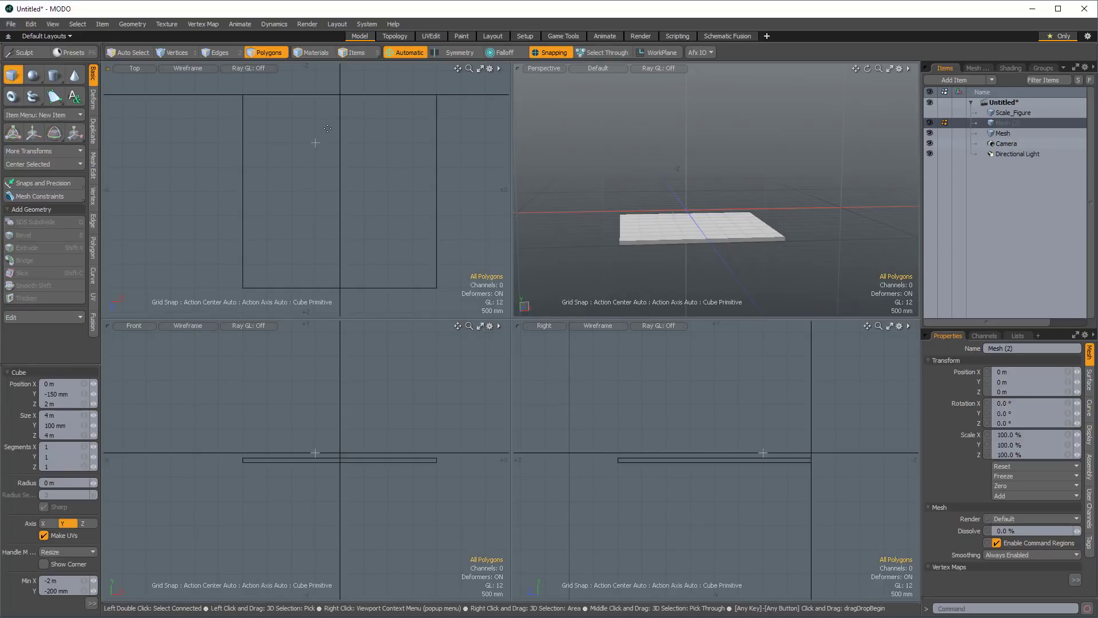
{"action": "left_click_drag", "start_coordinate": [341, 95], "coordinate": [433, 276]}
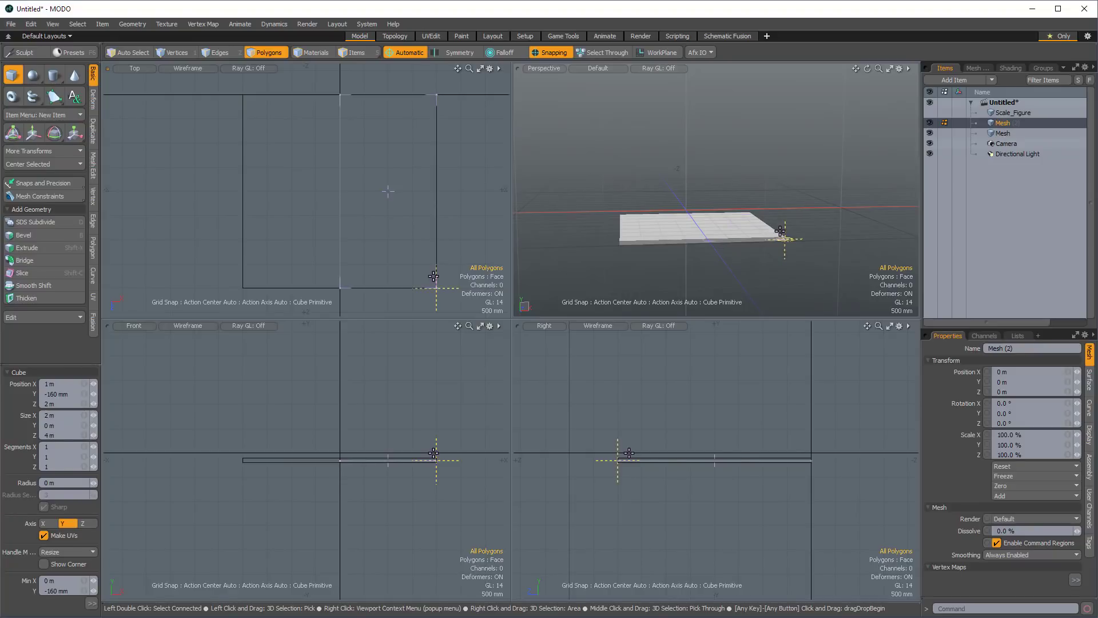
{"action": "left_click_drag", "start_coordinate": [373, 461], "coordinate": [430, 446], "text": "ctrl+alt"}
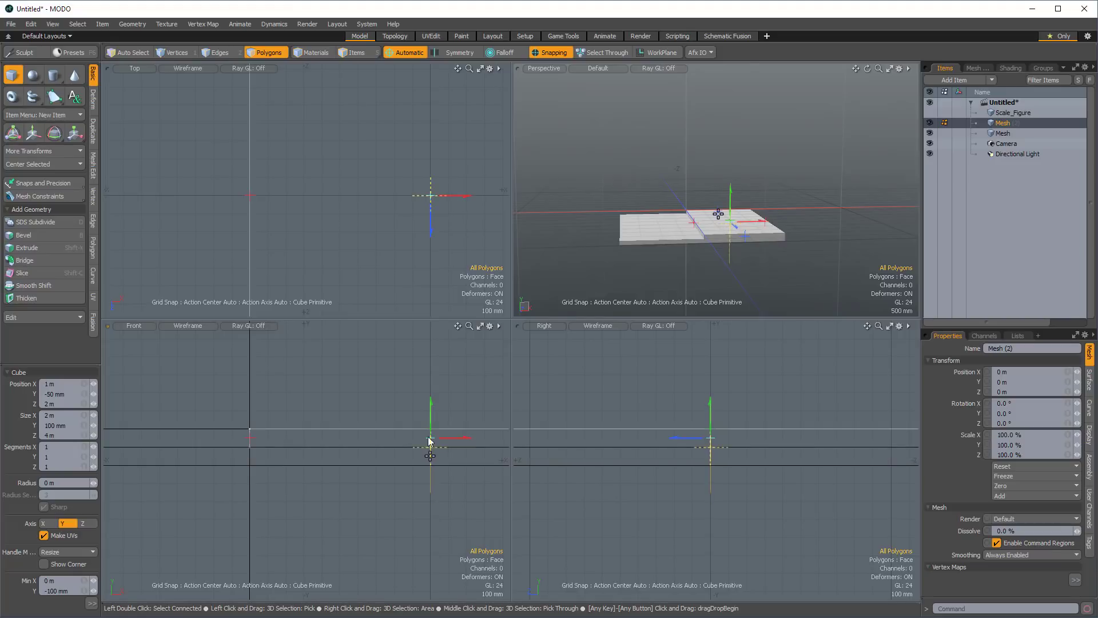
{"action": "left_click_drag", "start_coordinate": [712, 223], "coordinate": [774, 242], "text": "alt"}
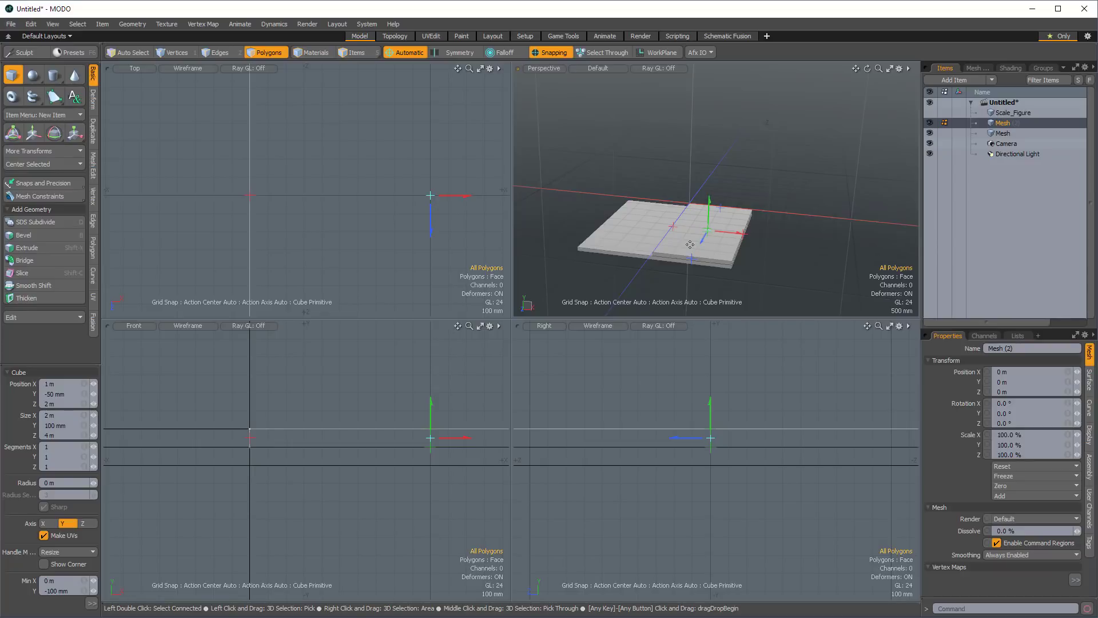
{"action": "left_click_drag", "start_coordinate": [748, 245], "coordinate": [809, 216], "text": "alt"}
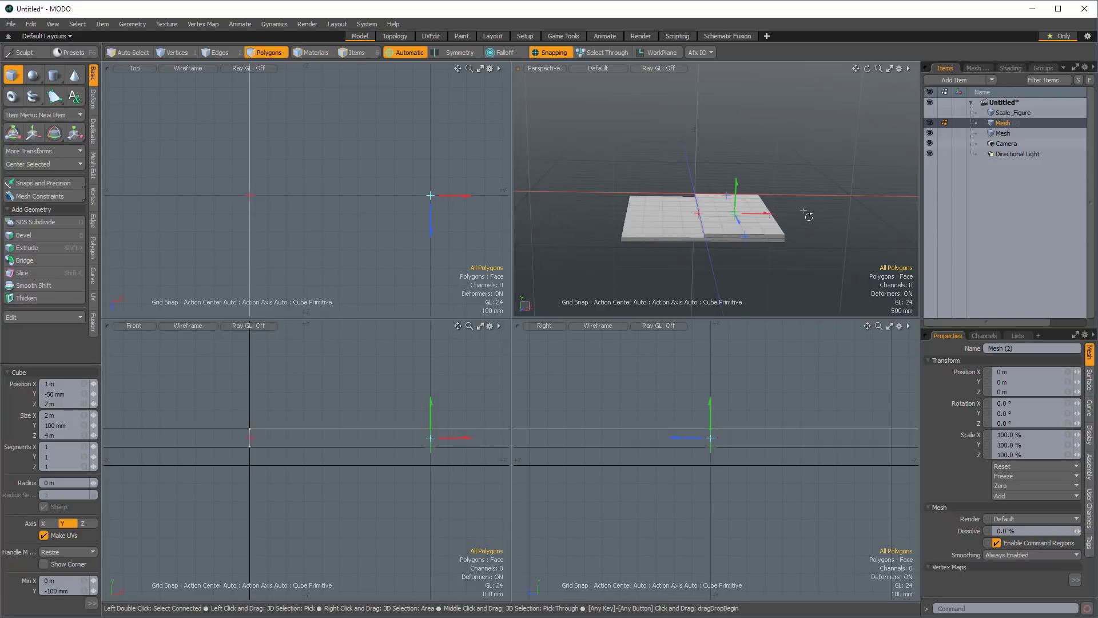
In a new mesh item, draw a 500 mm by 500 mm cube at the upper slab's outer back corner and raise it about 1.18 m.
{"action": "left_click_drag", "start_coordinate": [357, 251], "coordinate": [302, 268], "text": "alt"}
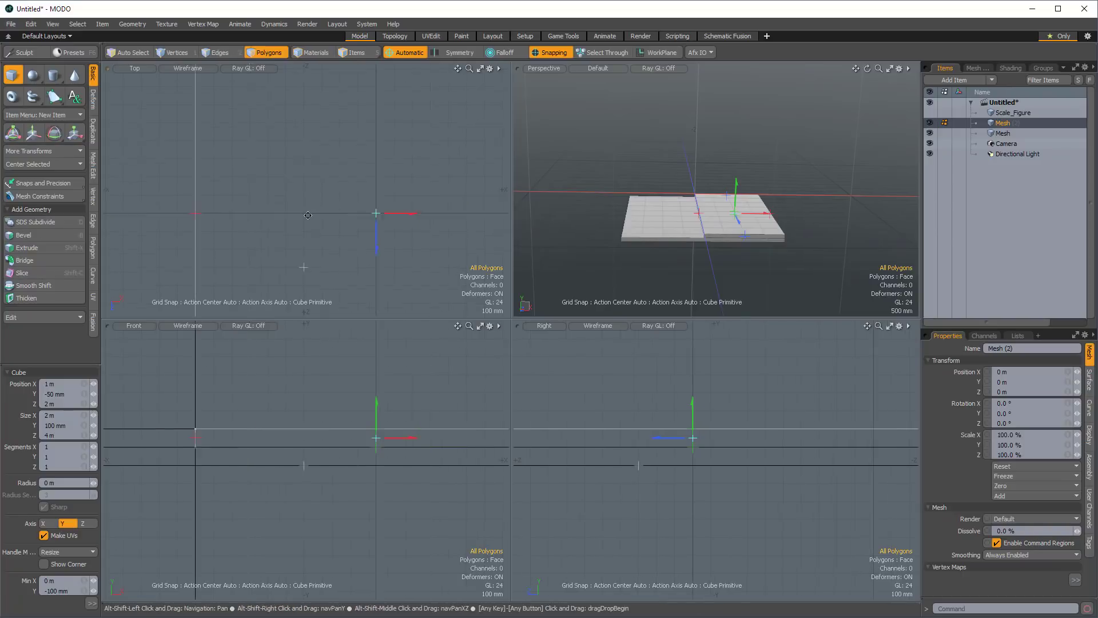
{"action": "scroll", "coordinate": [445, 192], "scroll_direction": "down", "scroll_amount": 5}
{"action": "left_click_drag", "start_coordinate": [451, 157], "coordinate": [314, 170], "text": "alt"}
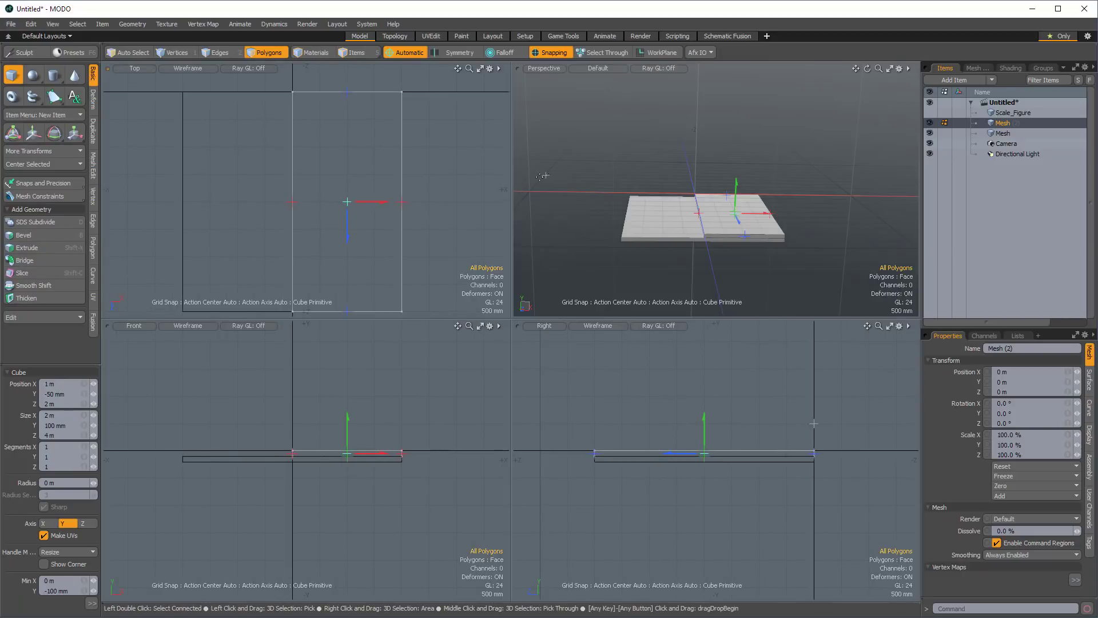
{"action": "key", "text": "n"}
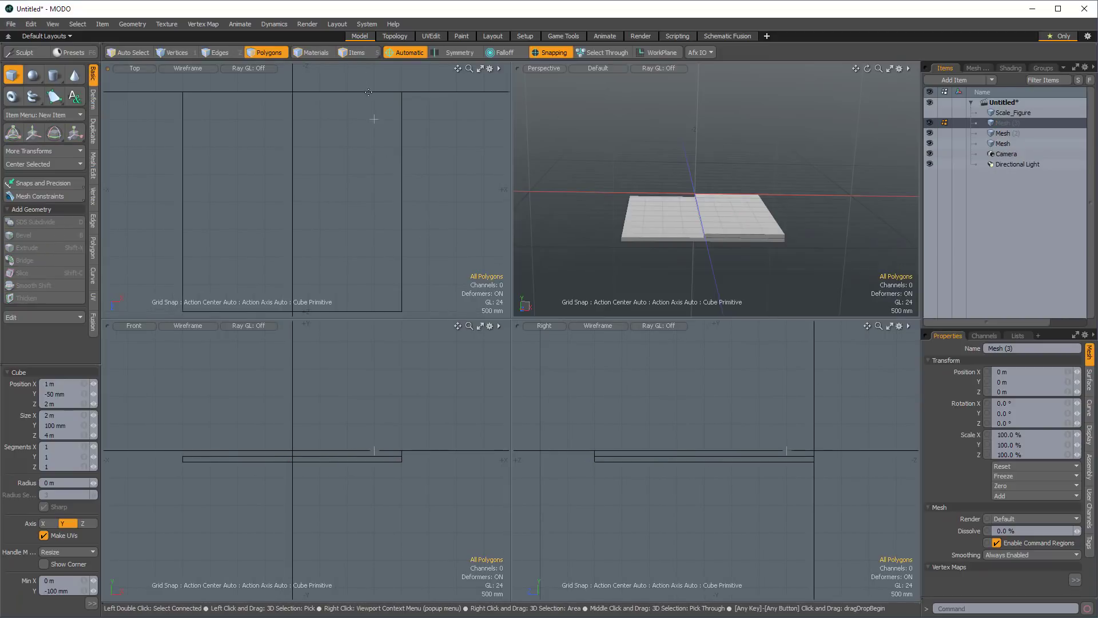
{"action": "left_click_drag", "start_coordinate": [374, 92], "coordinate": [402, 119]}
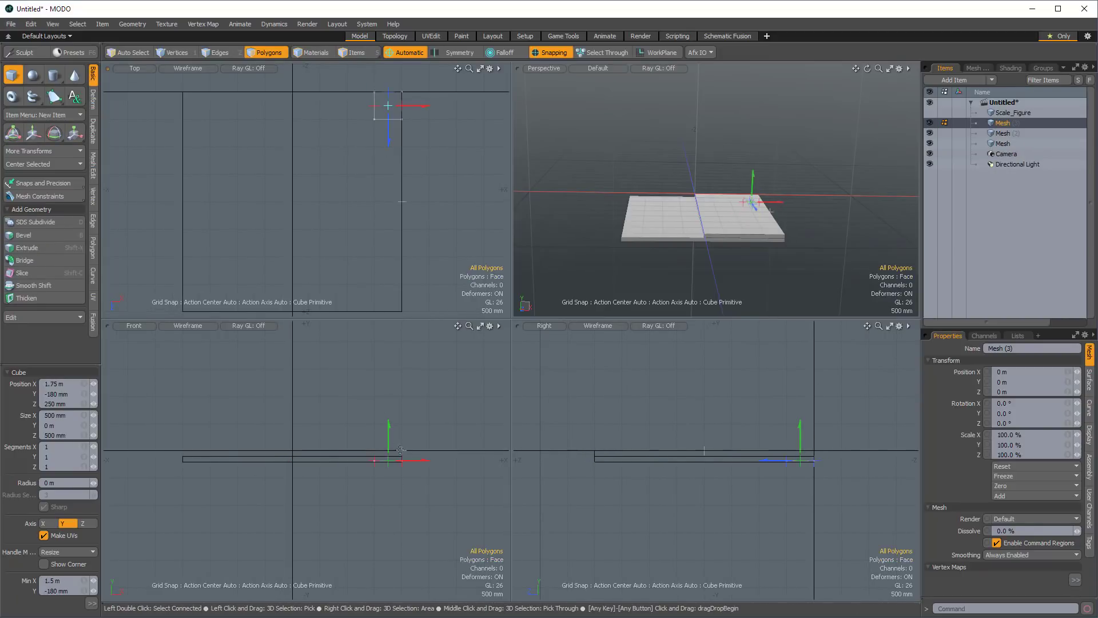
{"action": "left_click_drag", "start_coordinate": [389, 460], "coordinate": [389, 396]}
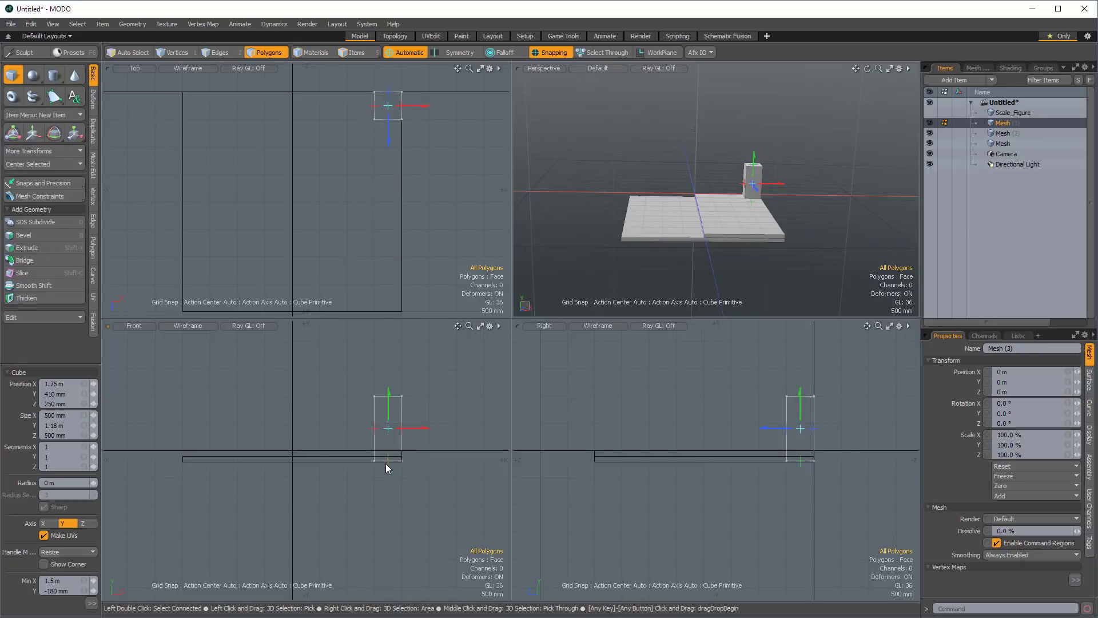
Extend the pillar's bottom down to Y -200 mm and raise its top until the pillar is 3.4 m tall.
{"action": "scroll", "coordinate": [387, 465], "scroll_direction": "up", "scroll_amount": 3}
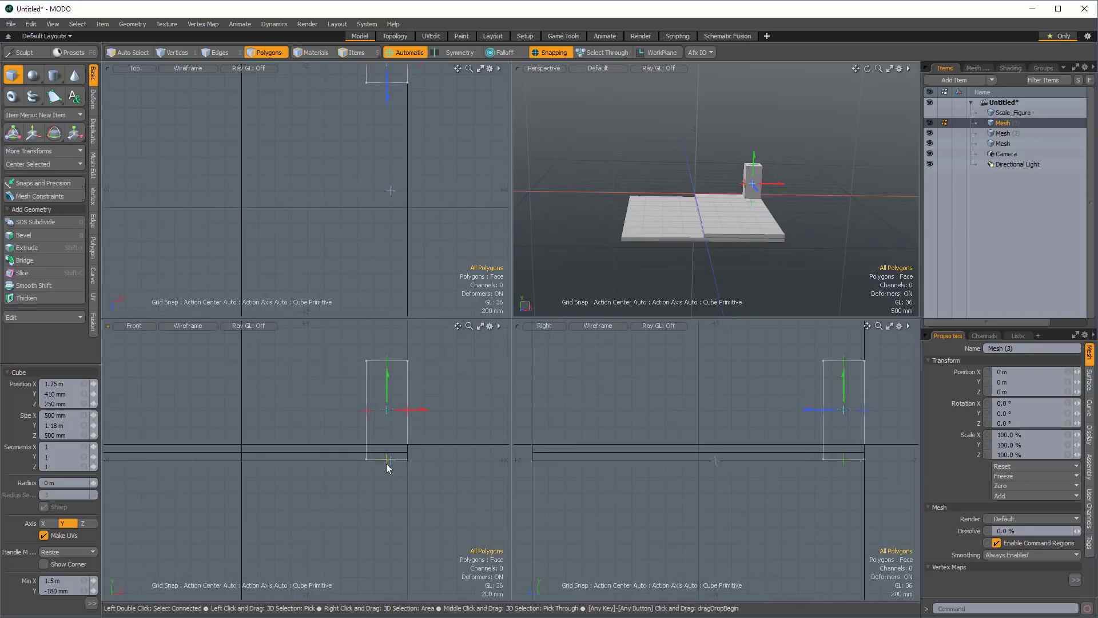
{"action": "left_click_drag", "start_coordinate": [386, 463], "coordinate": [430, 507]}
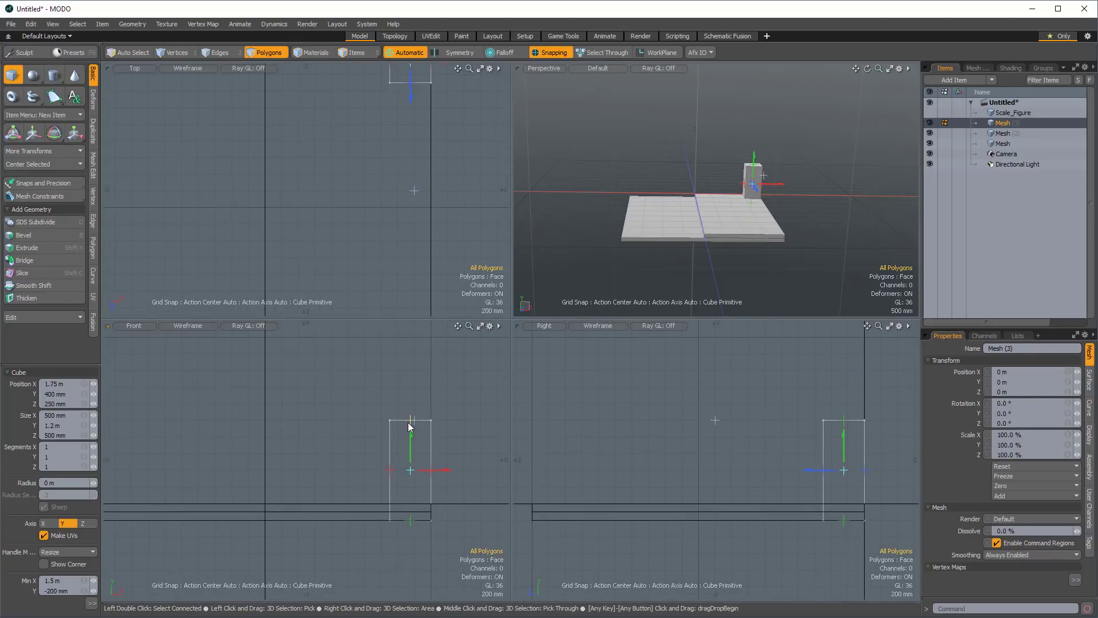
{"action": "left_click_drag", "start_coordinate": [411, 421], "coordinate": [411, 371]}
{"action": "left_click_drag", "start_coordinate": [424, 420], "coordinate": [401, 378], "text": "alt+shift"}
{"action": "left_click_drag", "start_coordinate": [401, 379], "coordinate": [419, 351], "text": "alt+shift"}
{"action": "left_click_drag", "start_coordinate": [422, 425], "coordinate": [446, 391], "text": "alt"}
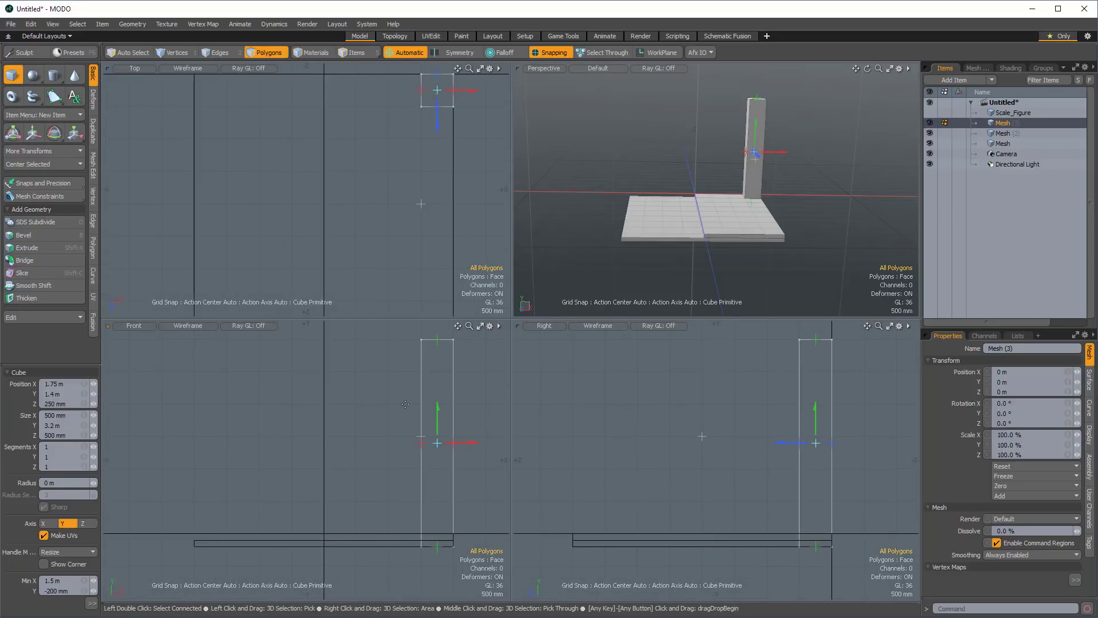
{"action": "left_click_drag", "start_coordinate": [403, 343], "coordinate": [414, 378], "text": "alt"}
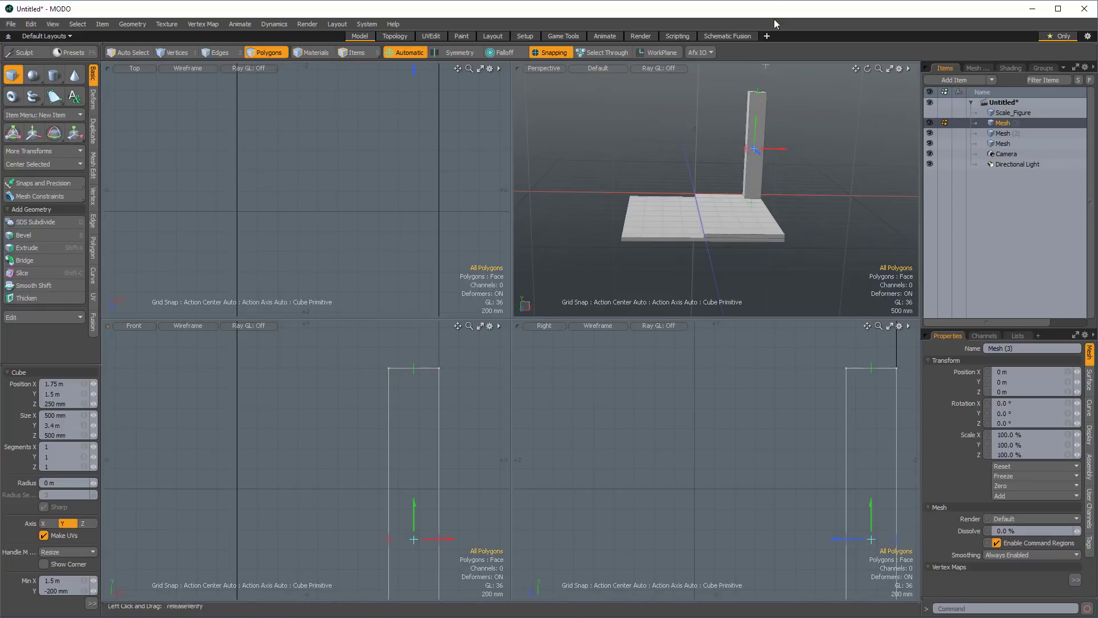
{"action": "left_click_drag", "start_coordinate": [357, 517], "coordinate": [320, 493], "text": "ctrl+alt"}
{"action": "left_click_drag", "start_coordinate": [359, 486], "coordinate": [382, 479], "text": "alt+shift"}
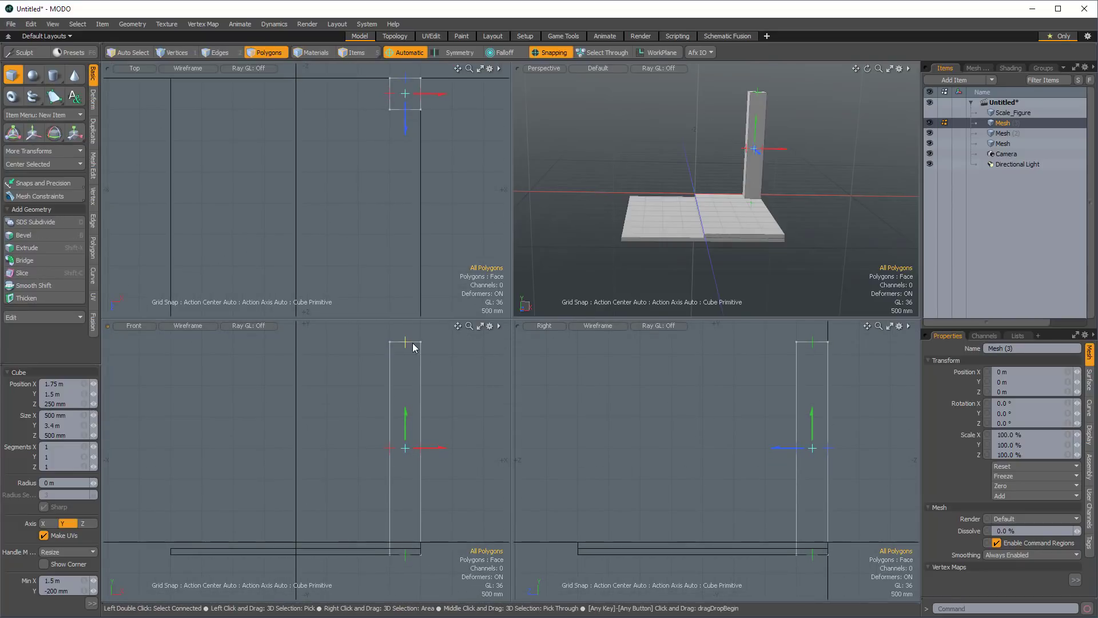
In a new mesh item, build a wall along the slab's outer edge, 200 mm thick, 3.4 m high and 4 m long in Z.
{"action": "key", "text": "n"}
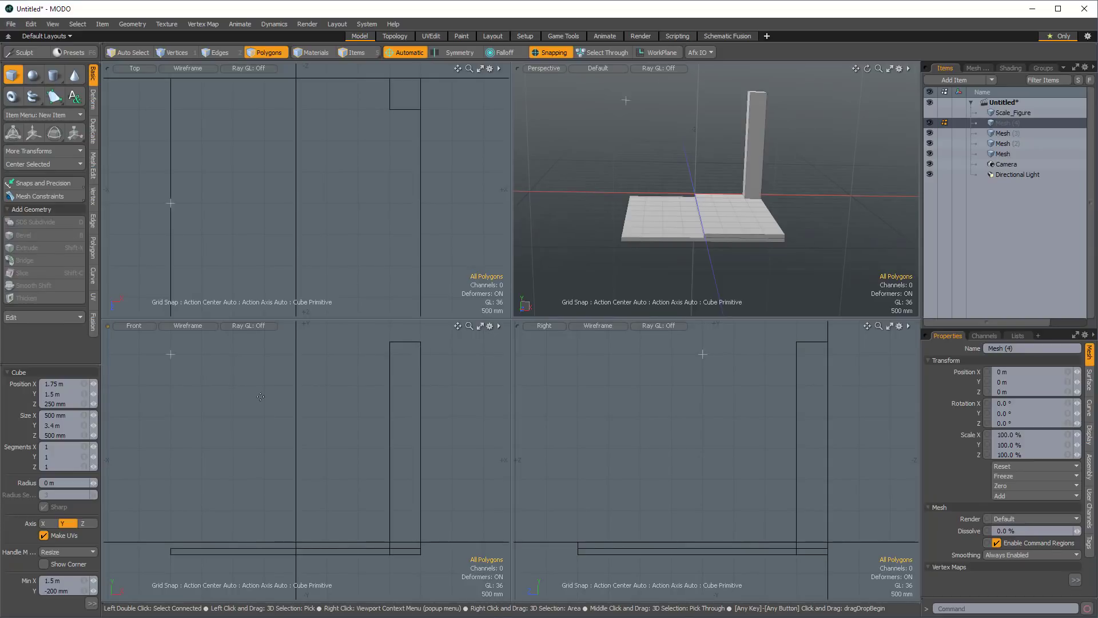
{"action": "left_click_drag", "start_coordinate": [400, 387], "coordinate": [432, 574], "text": "ctrl+alt"}
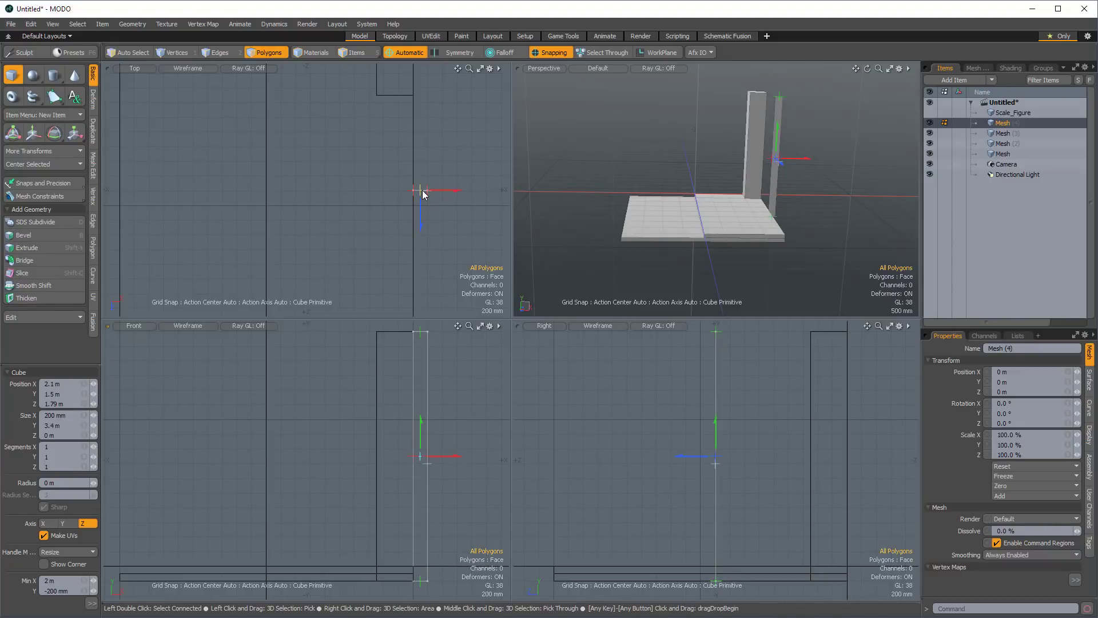
{"action": "left_click_drag", "start_coordinate": [421, 190], "coordinate": [439, 160]}
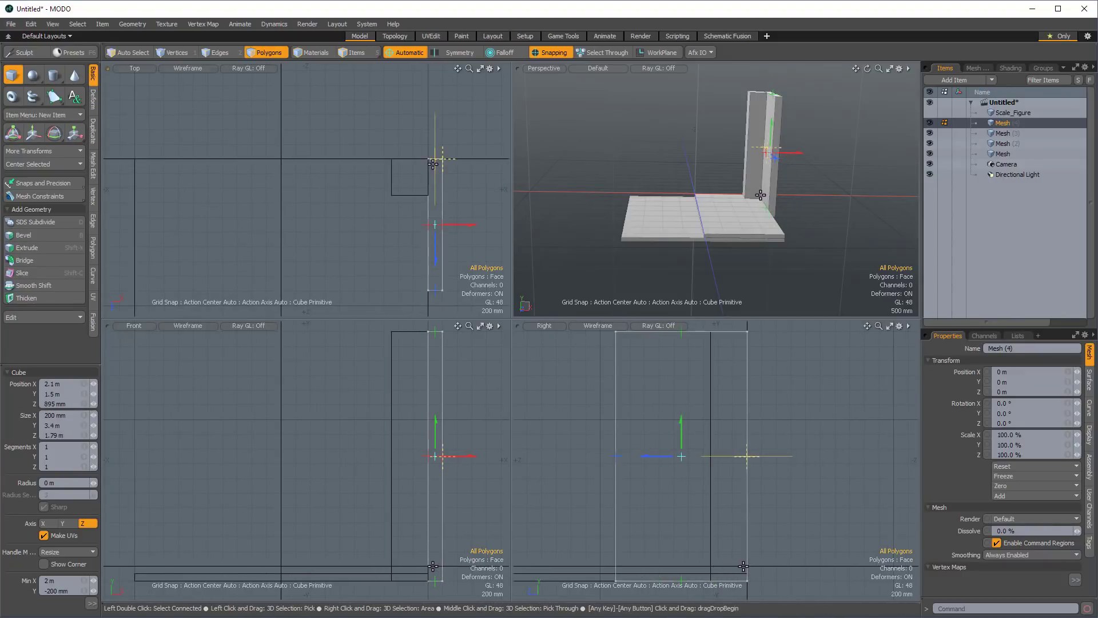
{"action": "left_click_drag", "start_coordinate": [450, 215], "coordinate": [423, 99], "text": "alt+shift"}
{"action": "left_click_drag", "start_coordinate": [410, 177], "coordinate": [410, 281]}
{"action": "left_click_drag", "start_coordinate": [410, 281], "coordinate": [376, 190], "text": "alt+shift"}
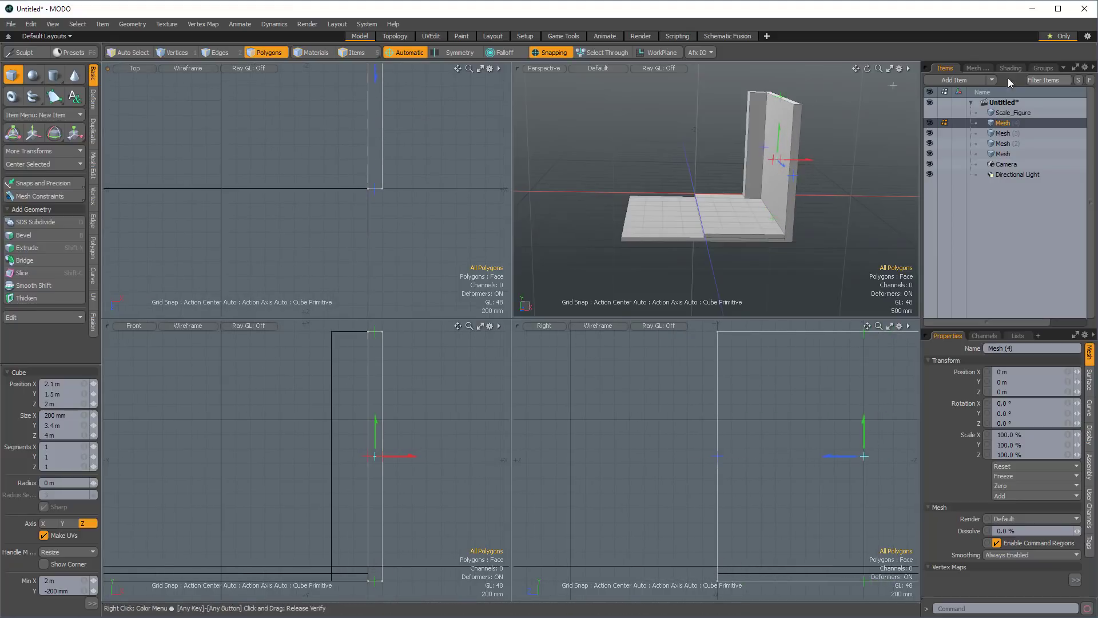
In a new mesh item, draw a ceiling profile in the Front view from X 0 m to 2.2 m, 200 mm high, with its underside at Y 3 m.
{"action": "left_click_drag", "start_coordinate": [739, 133], "coordinate": [721, 150], "text": "alt"}
{"action": "left_click_drag", "start_coordinate": [409, 395], "coordinate": [455, 462], "text": "alt"}
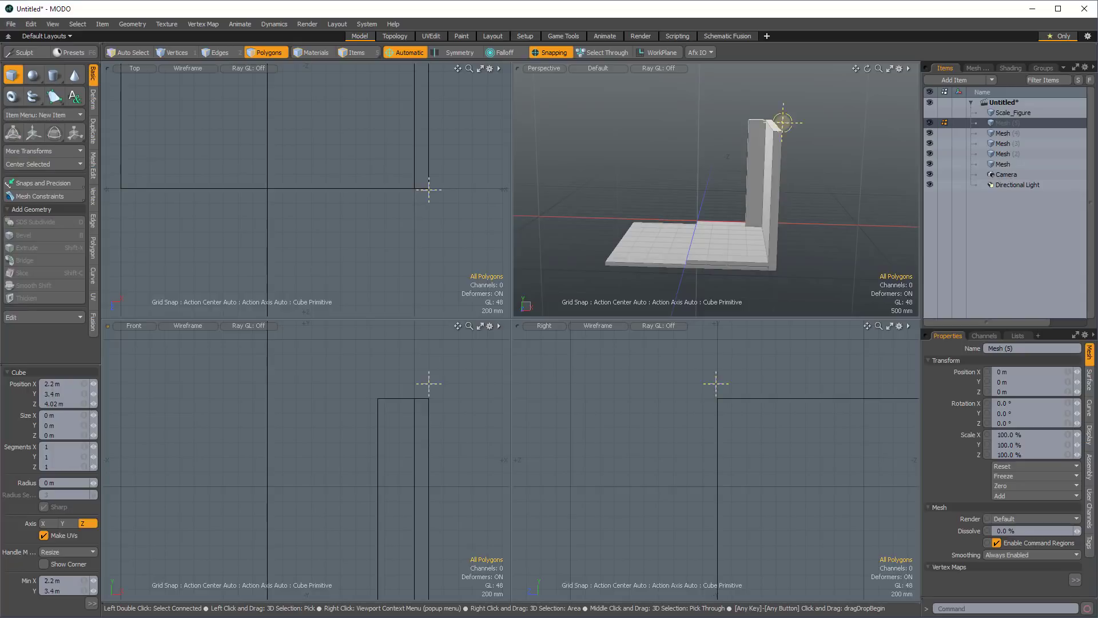
{"action": "mouse_move", "coordinate": [429, 383]}
{"action": "left_mouse_down"}
{"action": "mouse_move", "coordinate": [274, 394]}
{"action": "mouse_move", "coordinate": [273, 409]}
{"action": "left_mouse_up"}
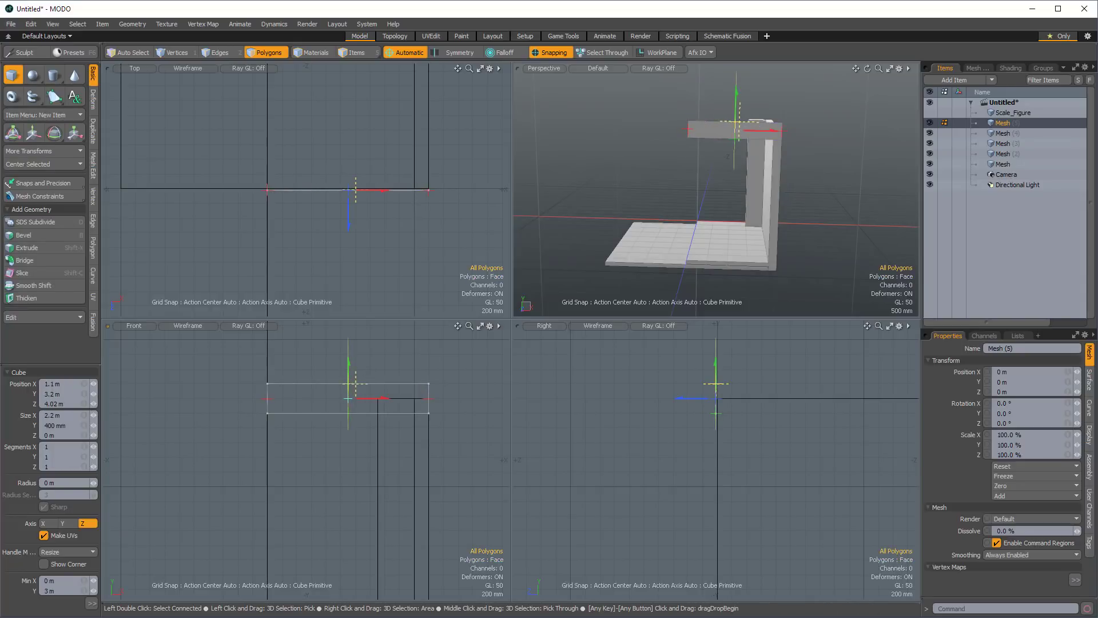
{"action": "left_click_drag", "start_coordinate": [349, 387], "coordinate": [349, 391]}
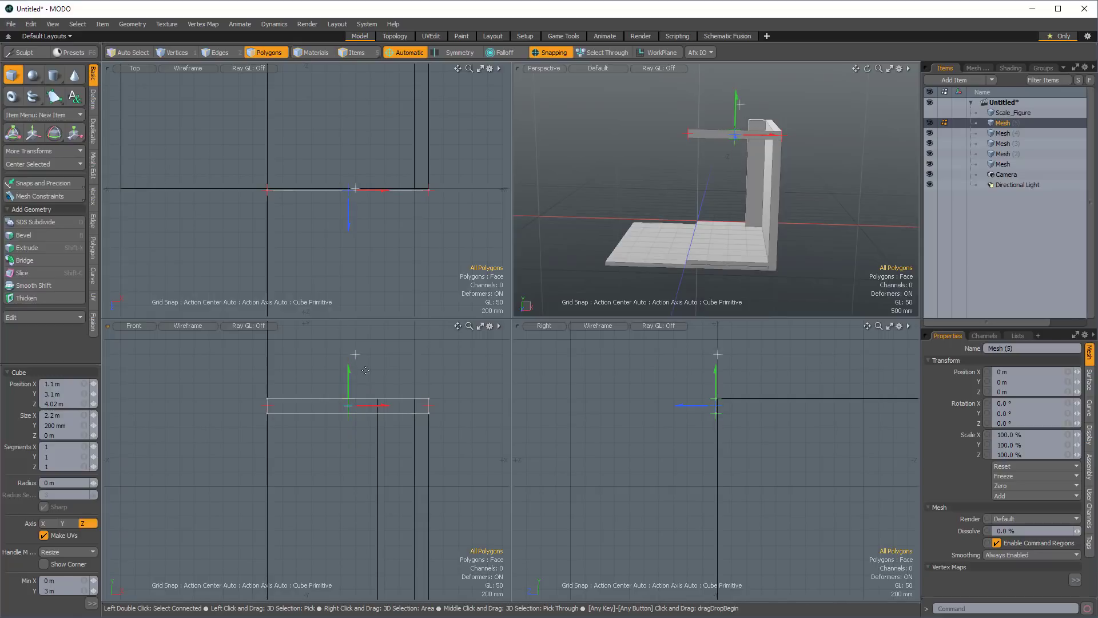
Extend the ceiling profile along Z over the full length of the wall and finish the cube.
{"action": "mouse_move", "coordinate": [347, 189]}
{"action": "left_mouse_down"}
{"action": "mouse_move", "coordinate": [348, 166]}
{"action": "mouse_move", "coordinate": [348, 188]}
{"action": "left_mouse_up"}
{"action": "left_click_drag", "start_coordinate": [380, 130], "coordinate": [354, 186], "text": "alt"}
{"action": "scroll", "coordinate": [380, 233], "scroll_direction": "down", "scroll_amount": 1}
{"action": "left_click_drag", "start_coordinate": [738, 143], "coordinate": [750, 161], "text": "alt"}
{"action": "key", "text": "space"}
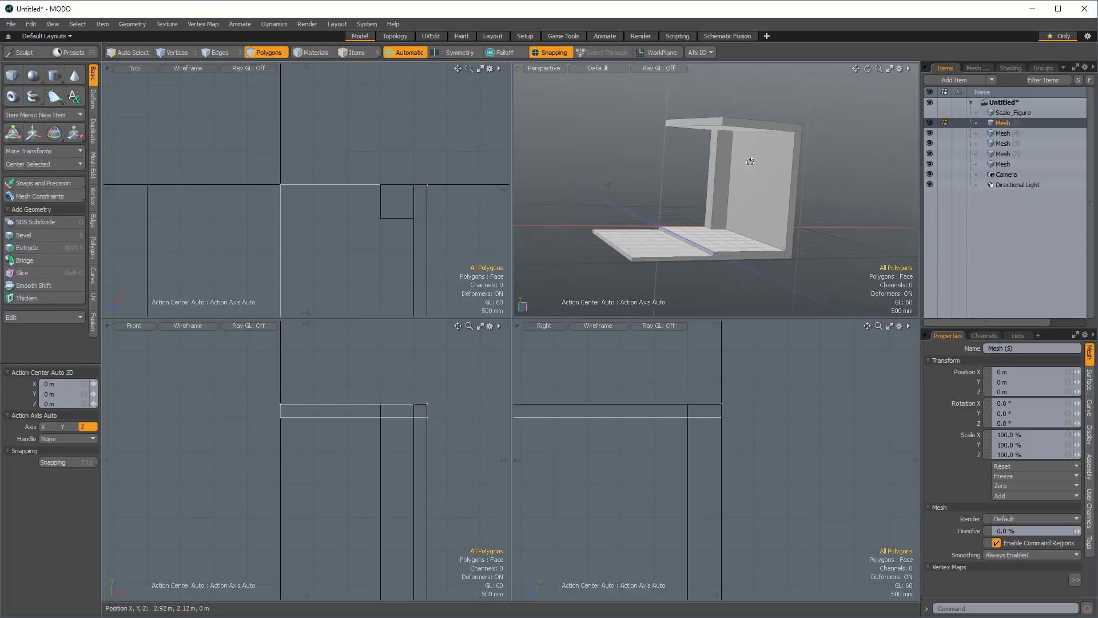
Add another empty mesh item and name it Details.
{"action": "key", "text": "n"}
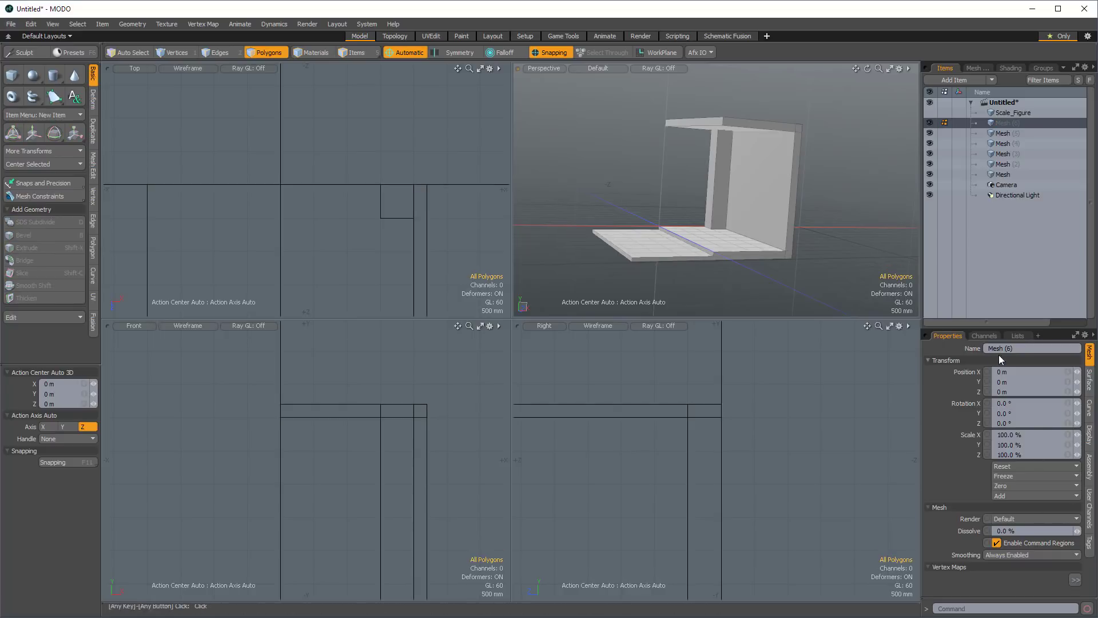
{"action": "left_click", "coordinate": [1025, 348]}
{"action": "type", "text": "Details"}
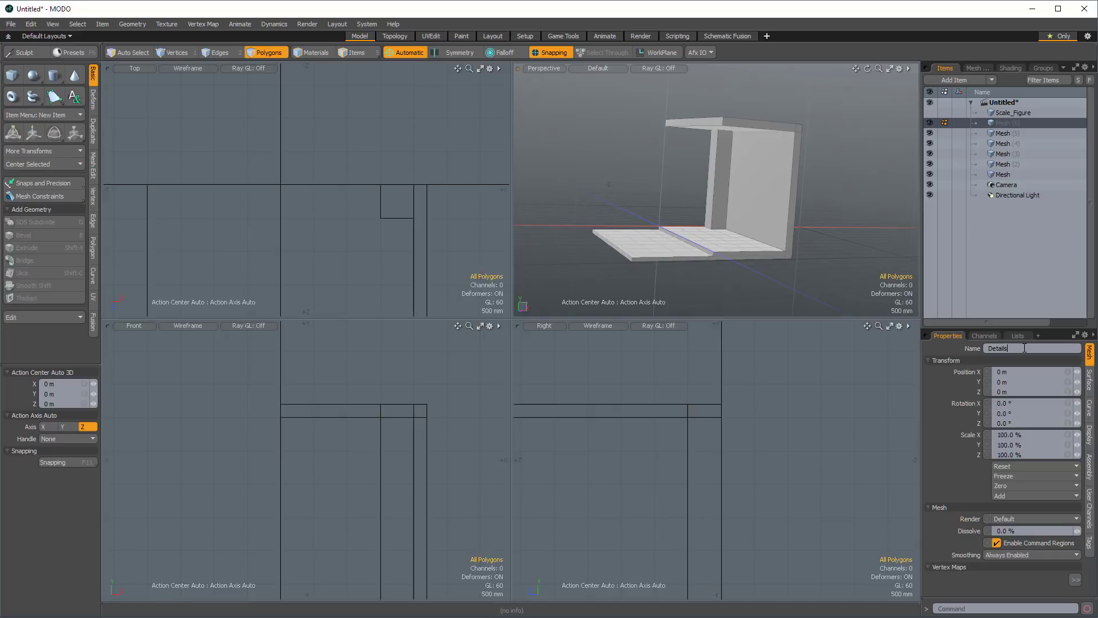
Rename the ceiling, wall and pillar mesh items to Ceiling, Wall and Pillar.
{"action": "left_click", "coordinate": [1001, 132]}
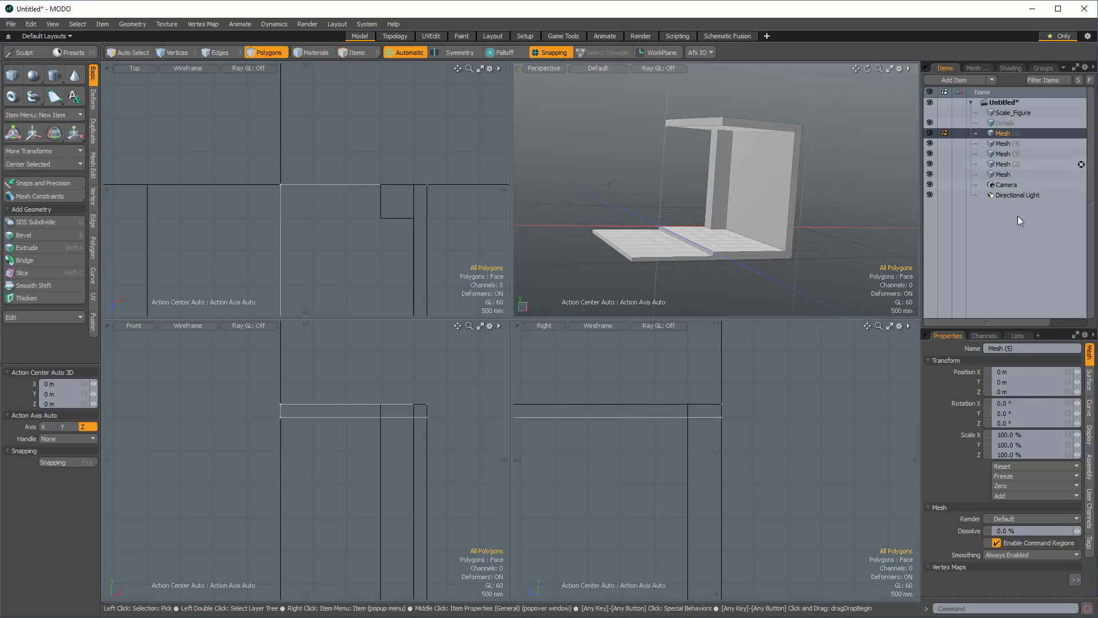
{"action": "left_click", "coordinate": [1023, 348]}
{"action": "type", "text": "Ceiling"}
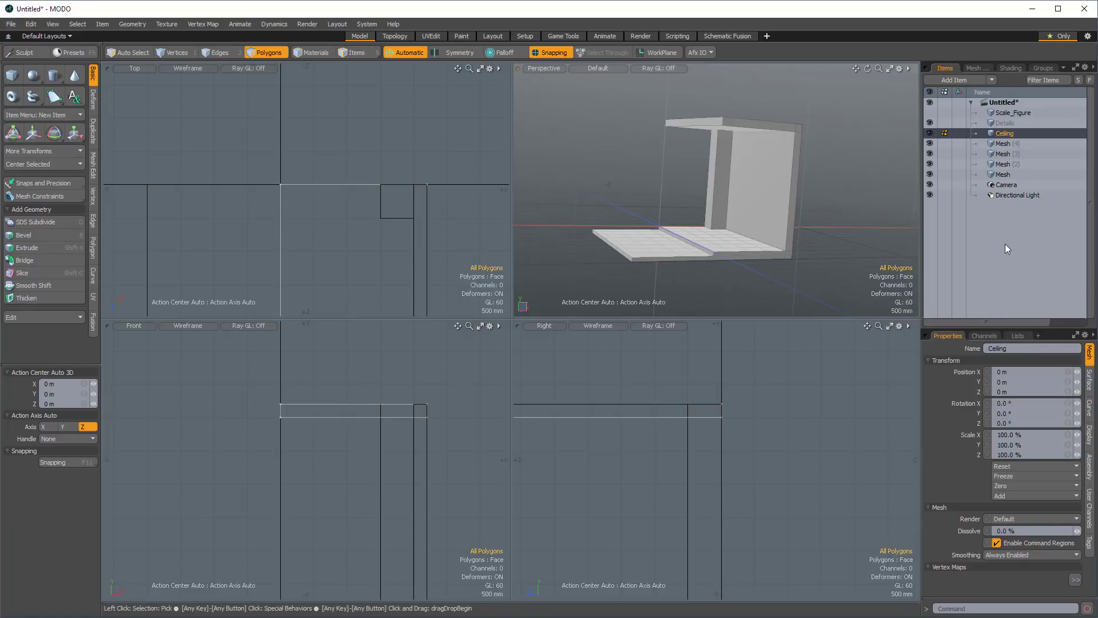
{"action": "left_click", "coordinate": [1004, 145]}
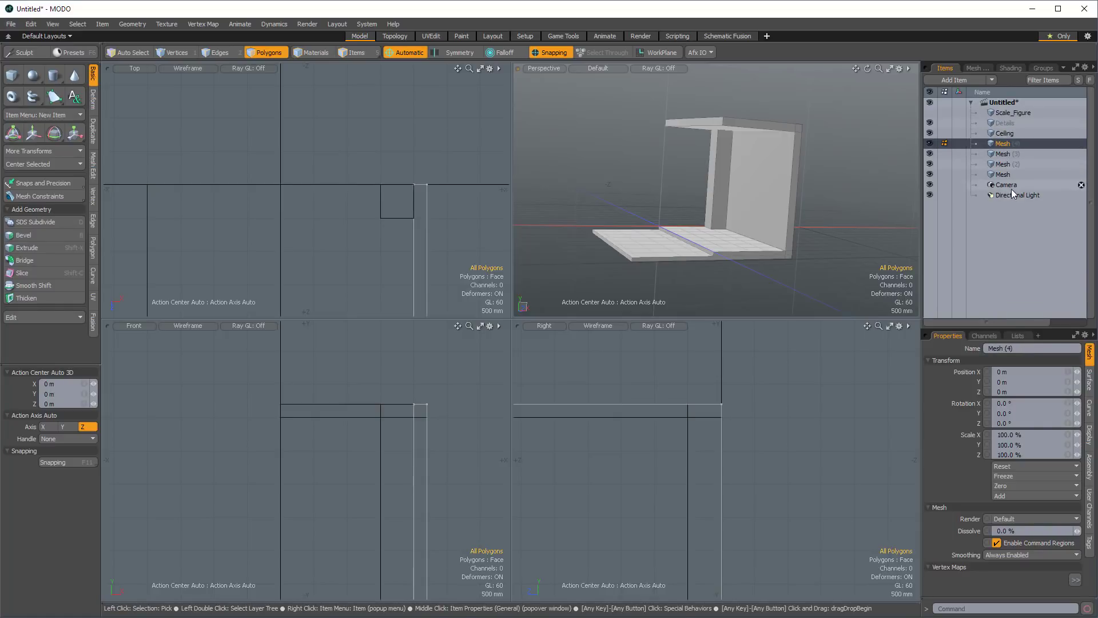
{"action": "left_click", "coordinate": [1022, 348]}
{"action": "type", "text": "Wall"}
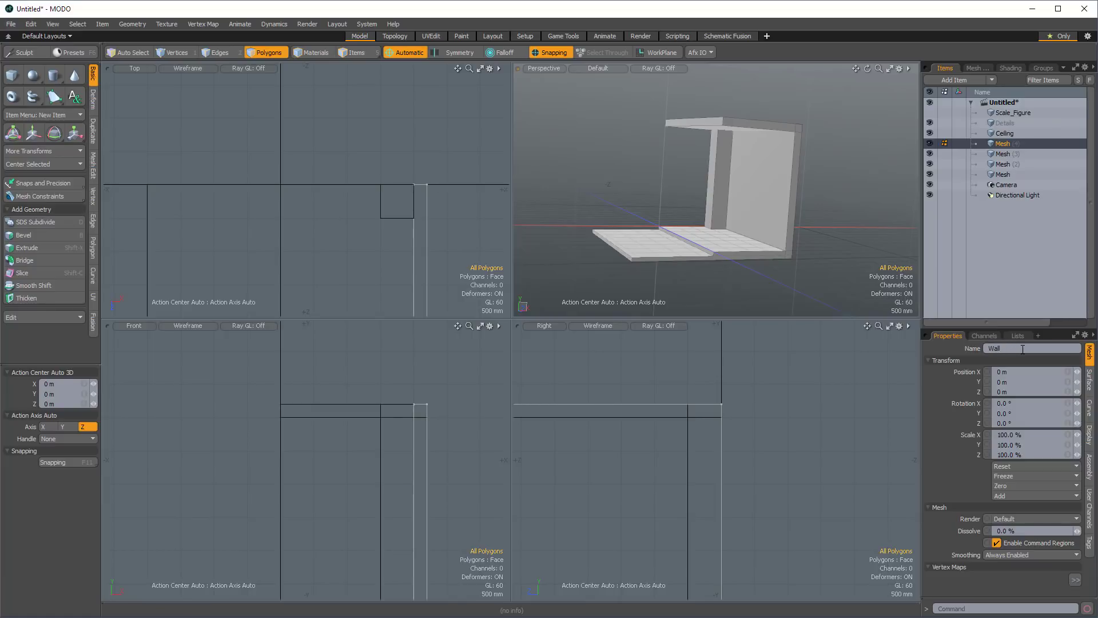
{"action": "left_click", "coordinate": [1007, 155]}
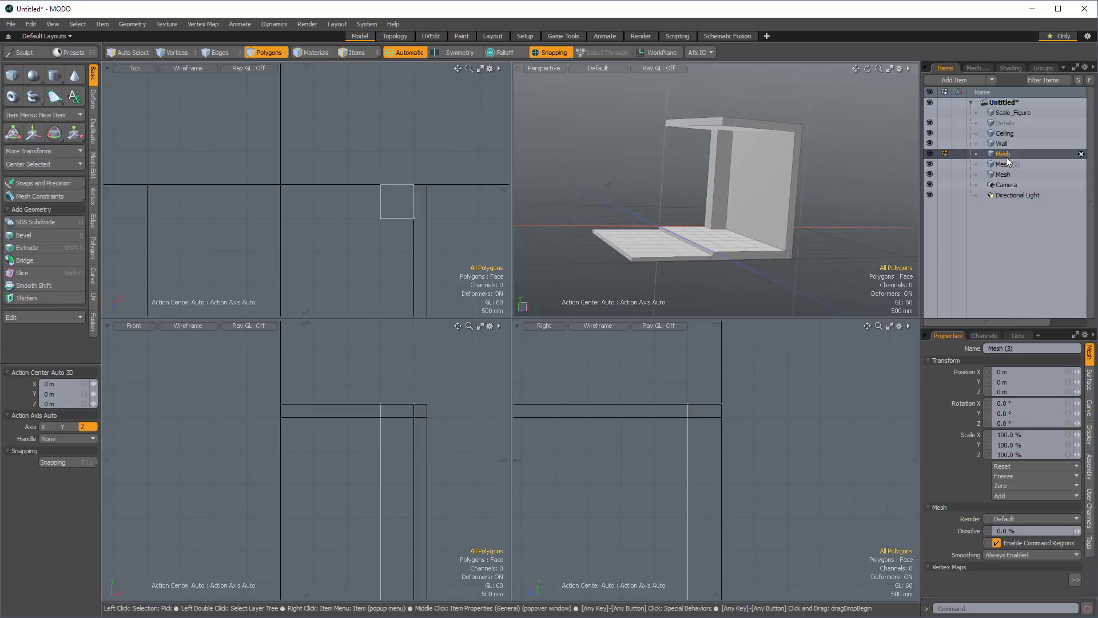
{"action": "left_click", "coordinate": [1025, 348]}
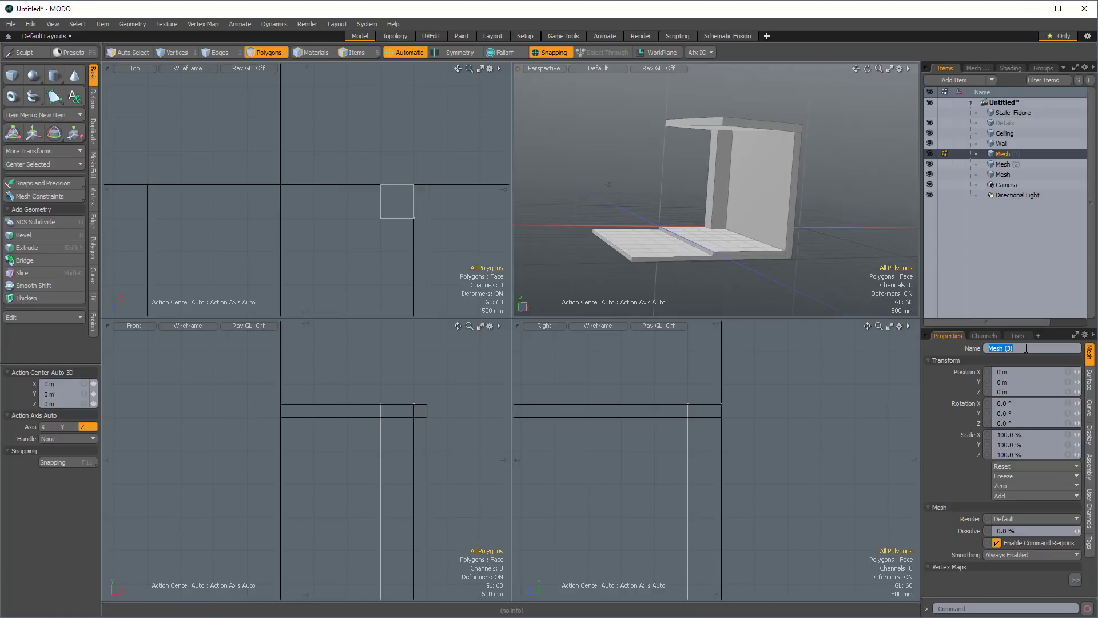
{"action": "type", "text": "Pillar"}
Rename the upper slab's mesh item to Floo and the base slab's mesh item to Base.
{"action": "left_click", "coordinate": [1006, 165]}
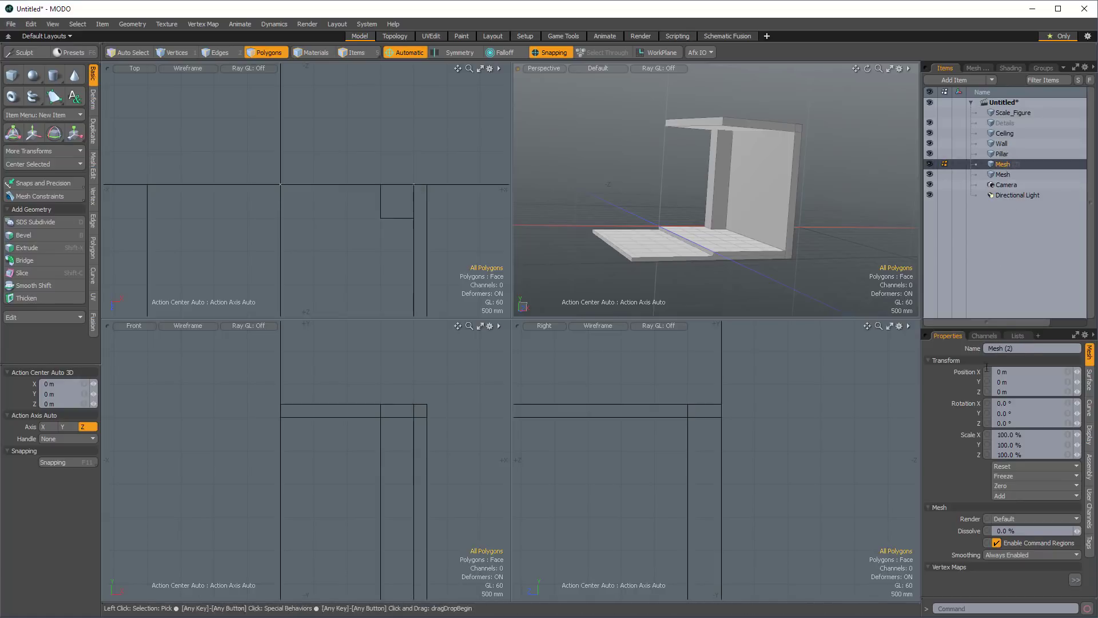
{"action": "left_click_drag", "start_coordinate": [332, 246], "coordinate": [338, 164], "text": "alt"}
{"action": "left_click_drag", "start_coordinate": [338, 551], "coordinate": [328, 435], "text": "alt"}
{"action": "left_click", "coordinate": [1034, 349]}
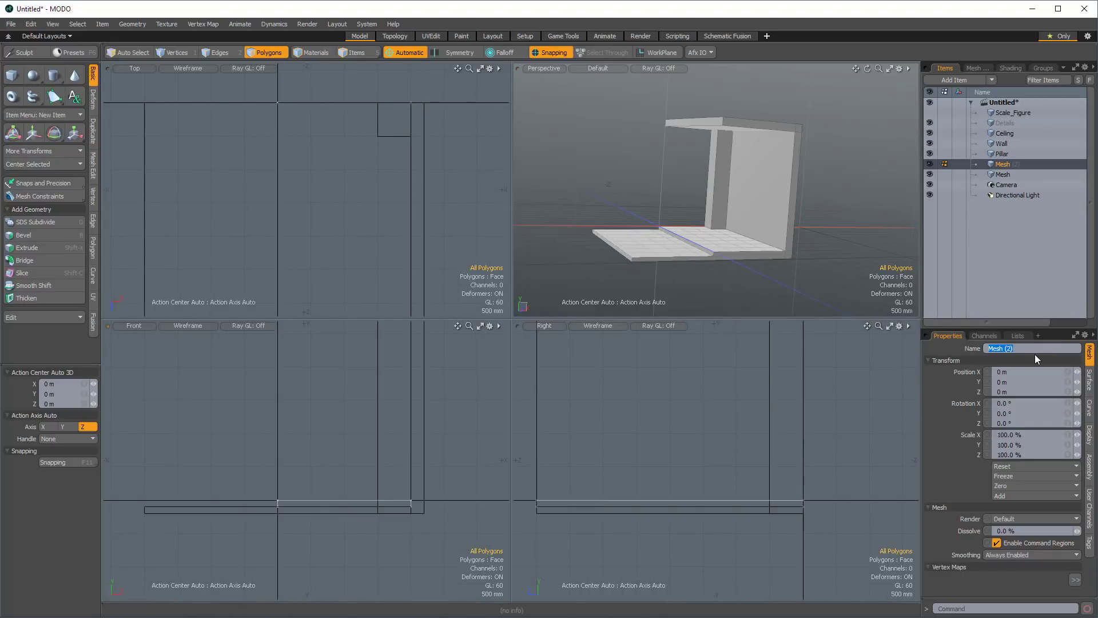
{"action": "type", "text": "Floo"}
{"action": "key", "text": "Return"}
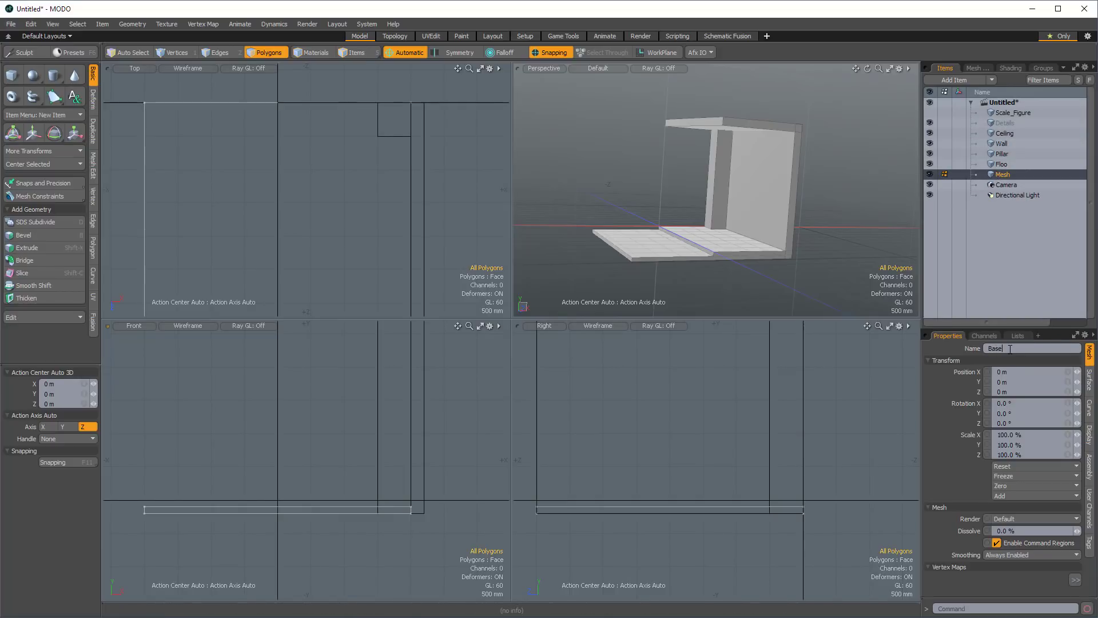
Parent the Details, Ceiling, Wall, Pillar and Floo items under Base and expand its hierarchy.
{"action": "left_click", "coordinate": [1009, 121]}
{"action": "left_click", "coordinate": [1008, 166], "text": "shift"}
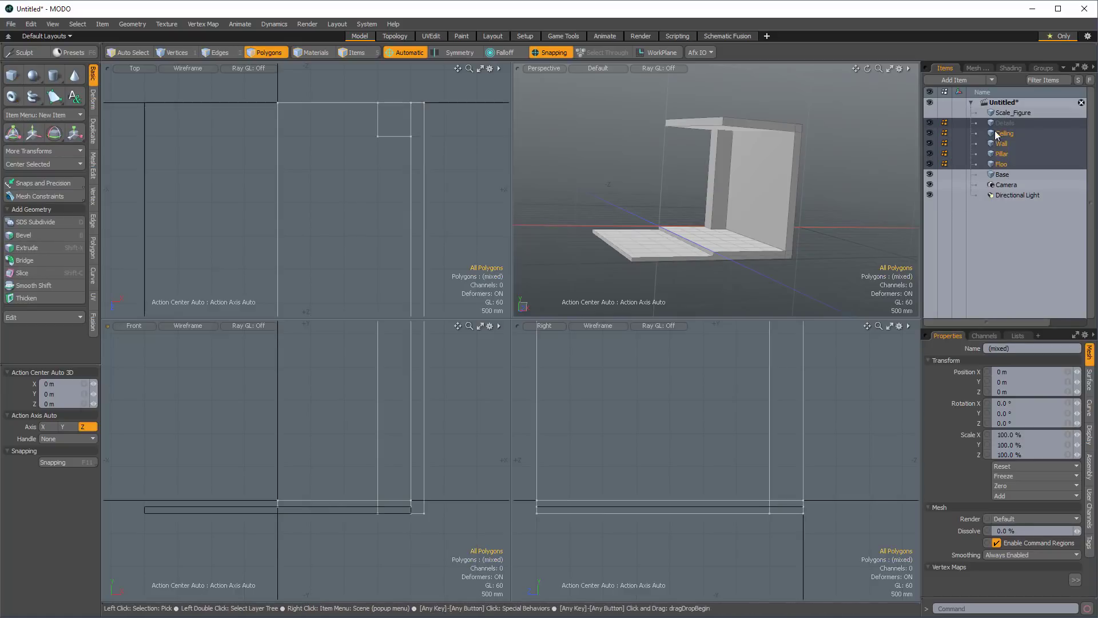
{"action": "left_click_drag", "start_coordinate": [995, 139], "coordinate": [1008, 173]}
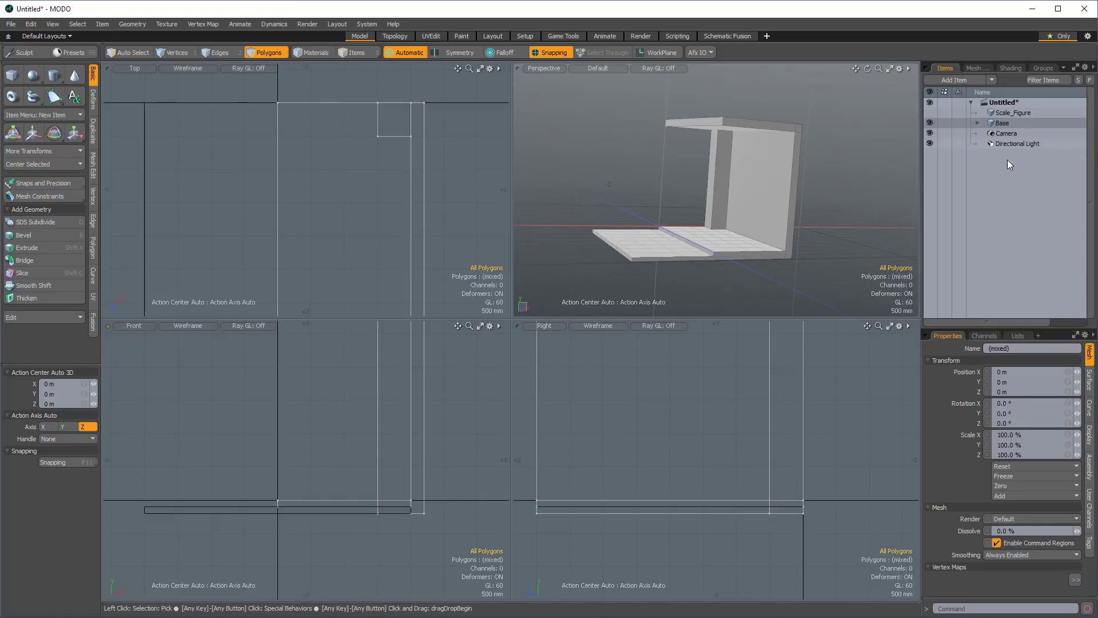
{"action": "left_click", "coordinate": [978, 122]}
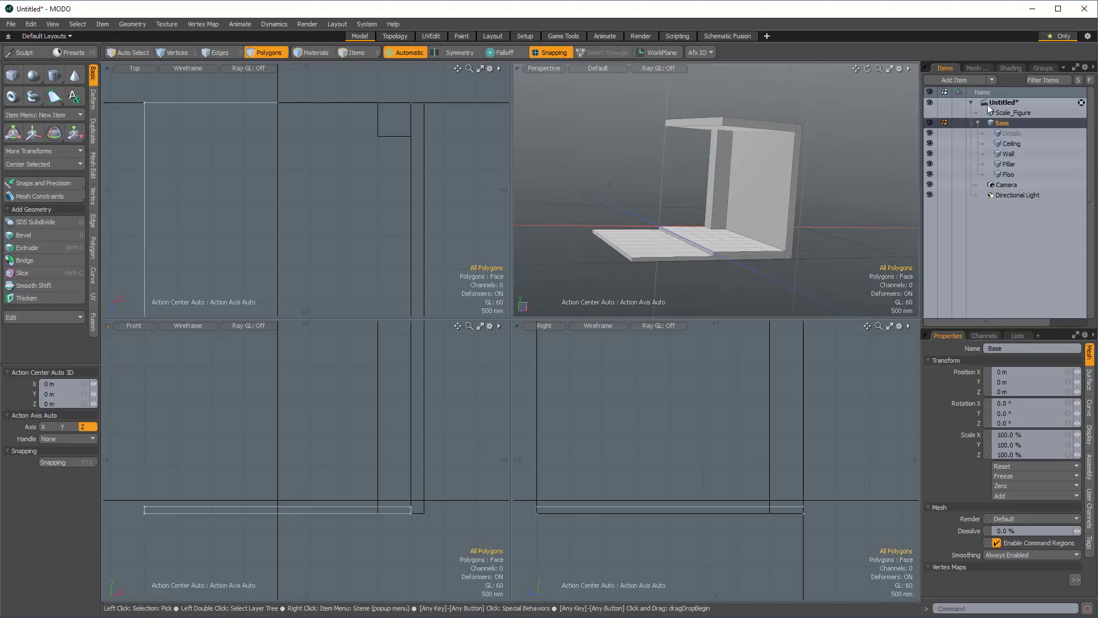
Correct the name of the upper slab's mesh item to Floor.
{"action": "left_click", "coordinate": [1010, 133]}
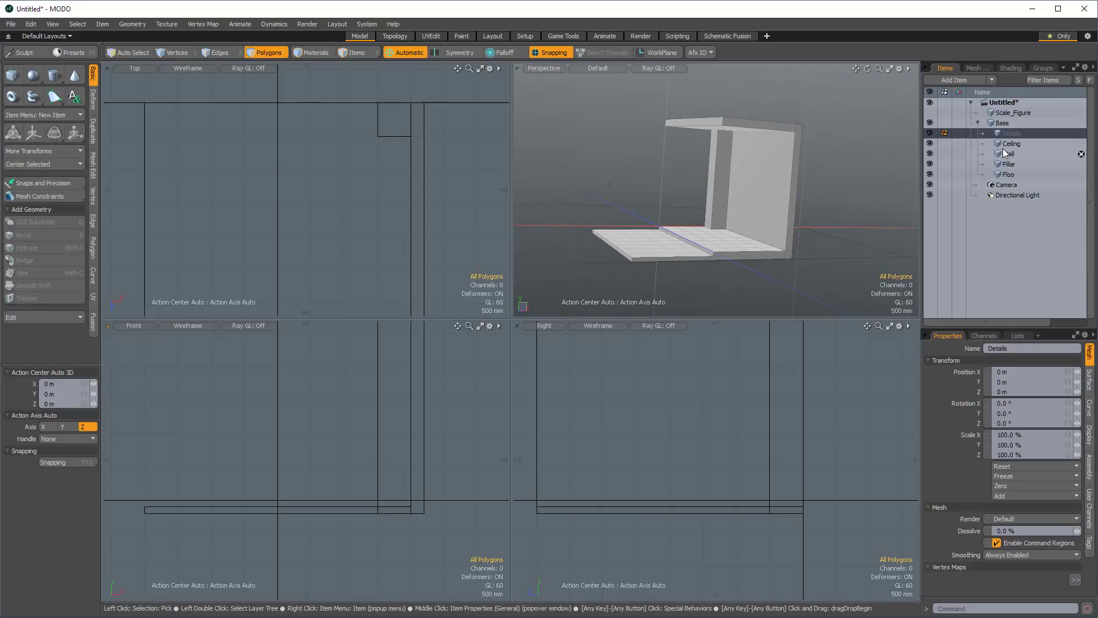
{"action": "left_click", "coordinate": [1008, 175]}
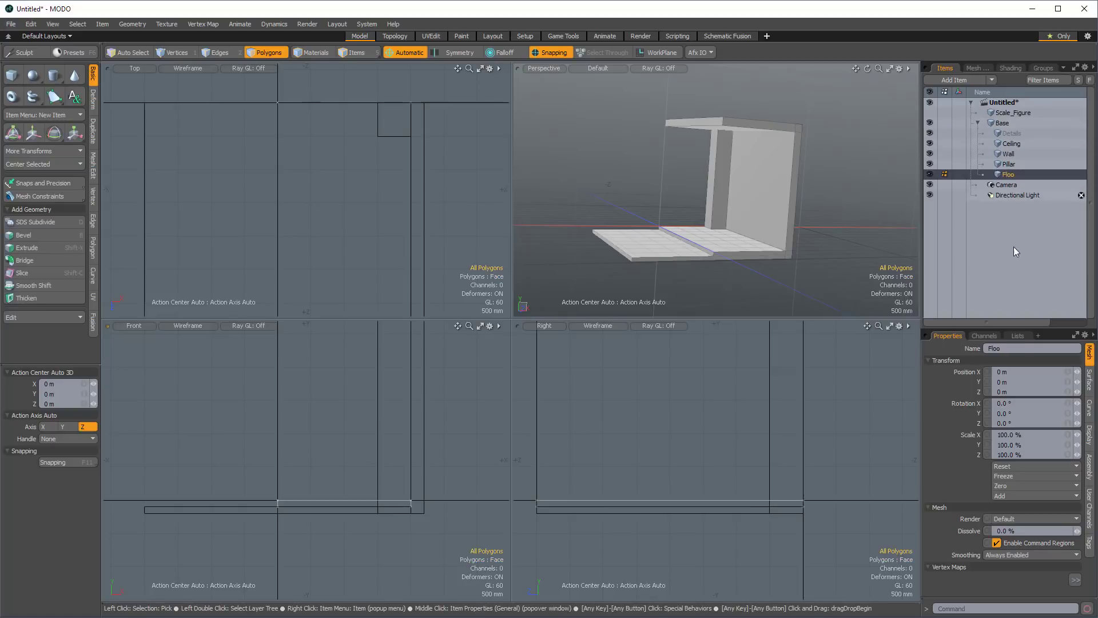
{"action": "left_click", "coordinate": [1011, 349]}
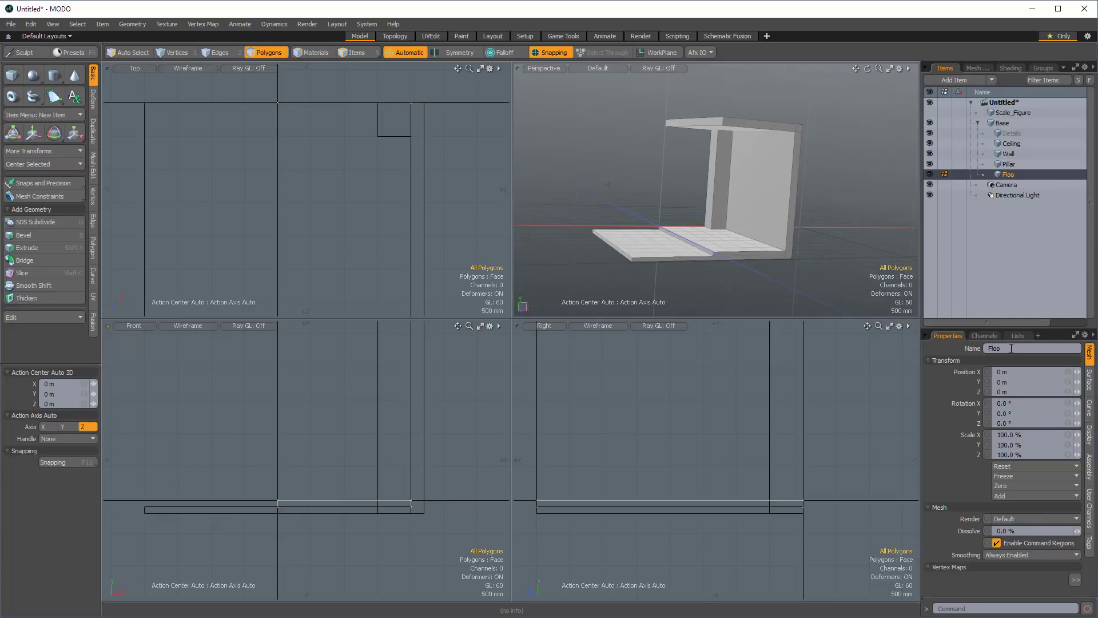
{"action": "type", "text": "Floor"}
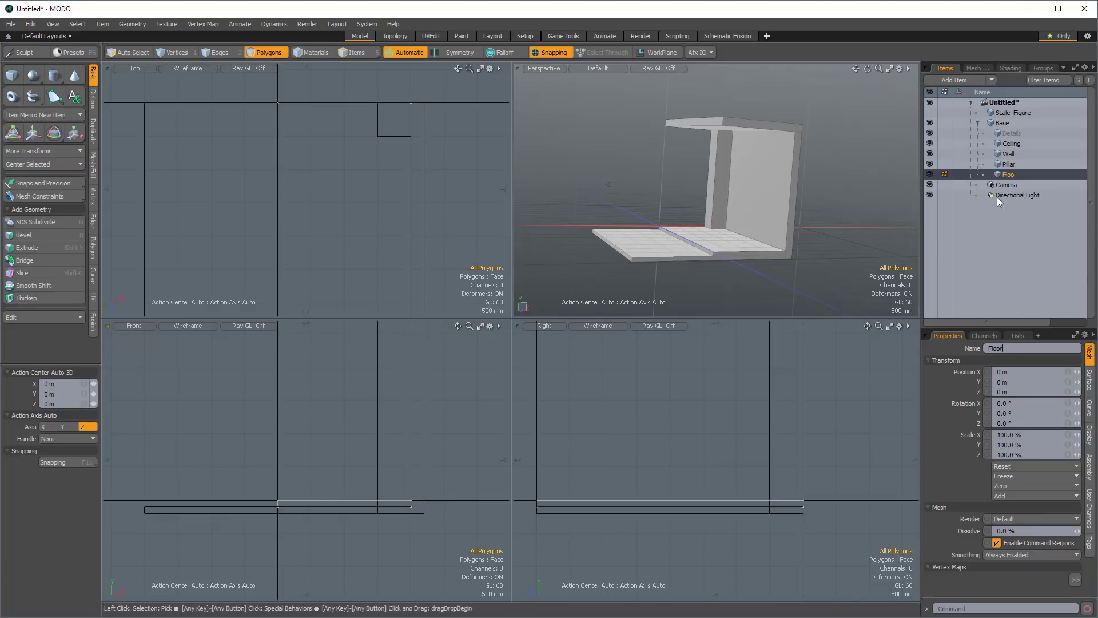
Parent the Details, Ceiling, Wall and Pillar items under Floor and expand its hierarchy.
{"action": "left_click", "coordinate": [1008, 164]}
{"action": "left_click", "coordinate": [1009, 133], "text": "shift"}
{"action": "left_click_drag", "start_coordinate": [1010, 164], "coordinate": [1014, 174]}
{"action": "left_click", "coordinate": [984, 132]}
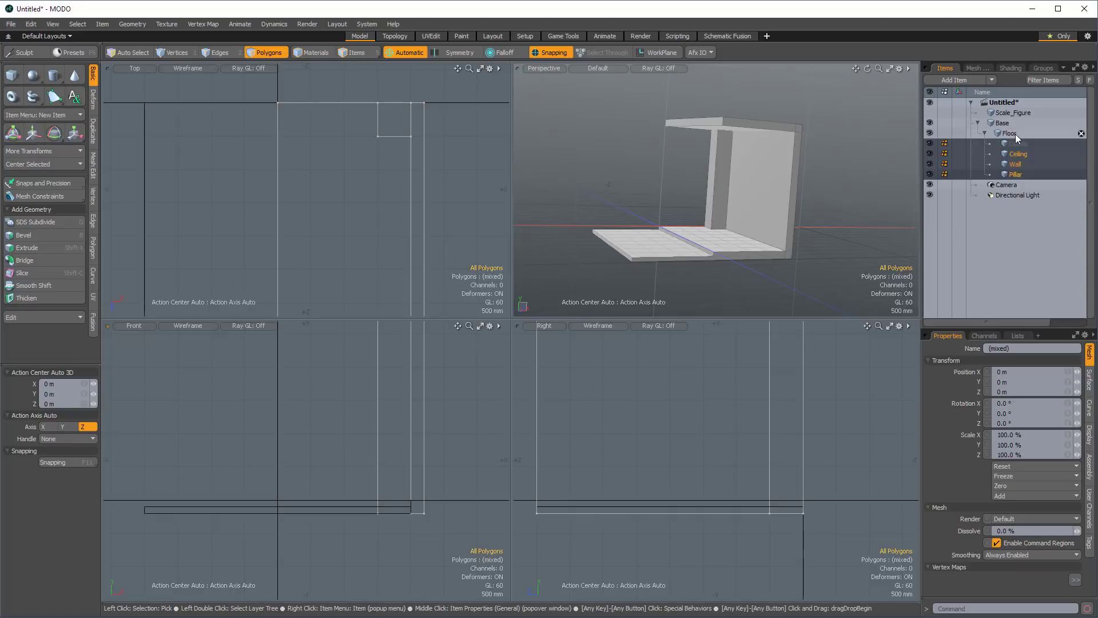
Create an Instance Mirror of the Floor item across the X axis with its hierarchy included.
{"action": "left_click", "coordinate": [1010, 134]}
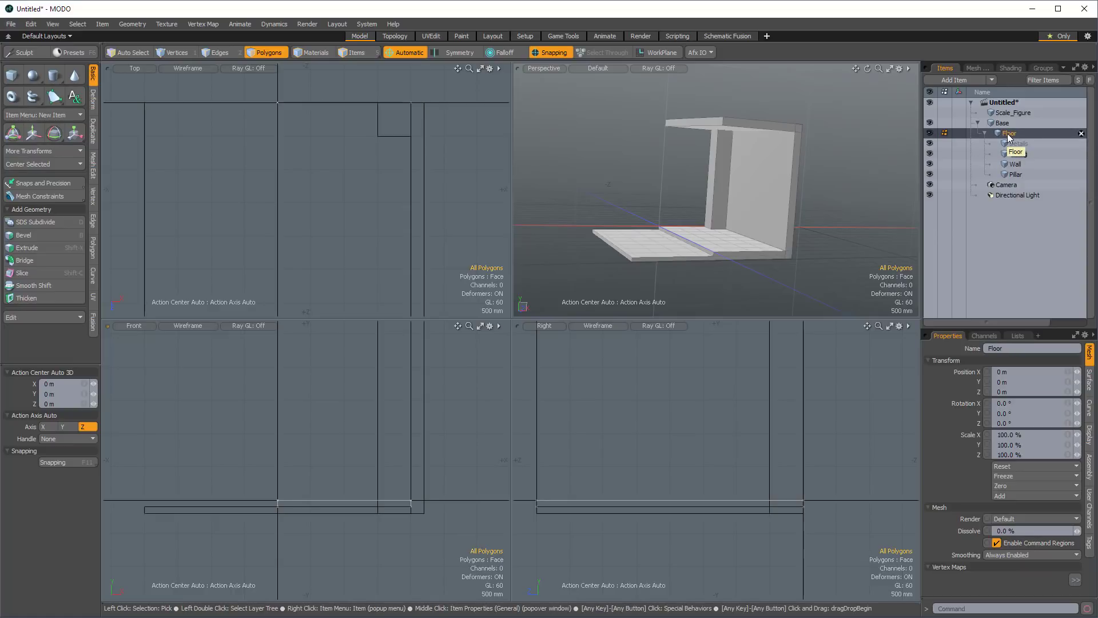
{"action": "left_click_drag", "start_coordinate": [800, 155], "coordinate": [844, 161], "text": "alt"}
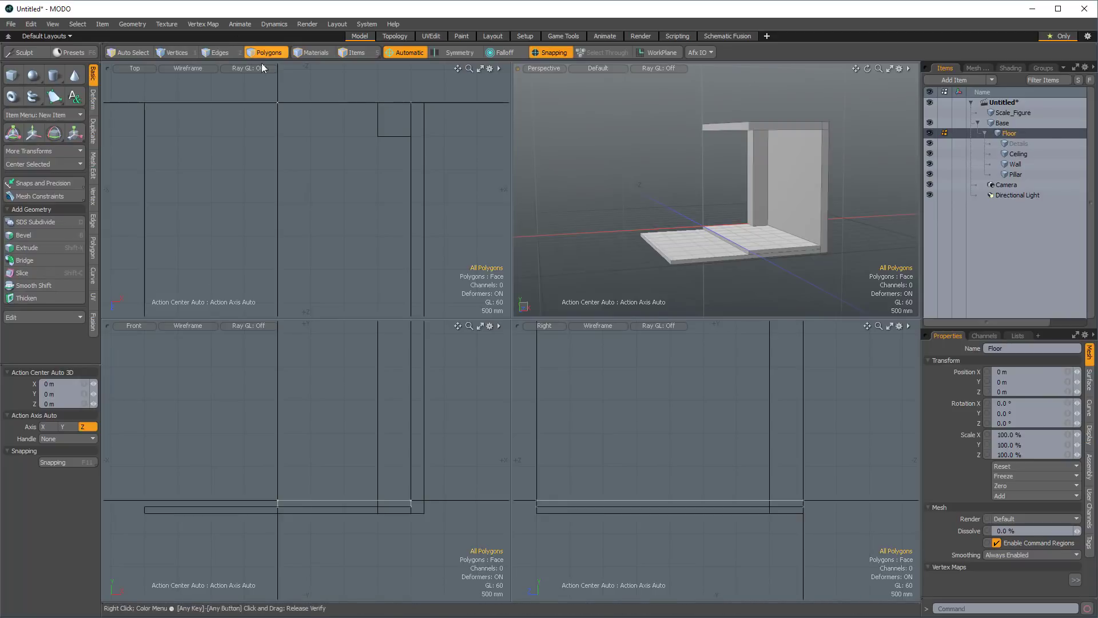
{"action": "left_click", "coordinate": [354, 54]}
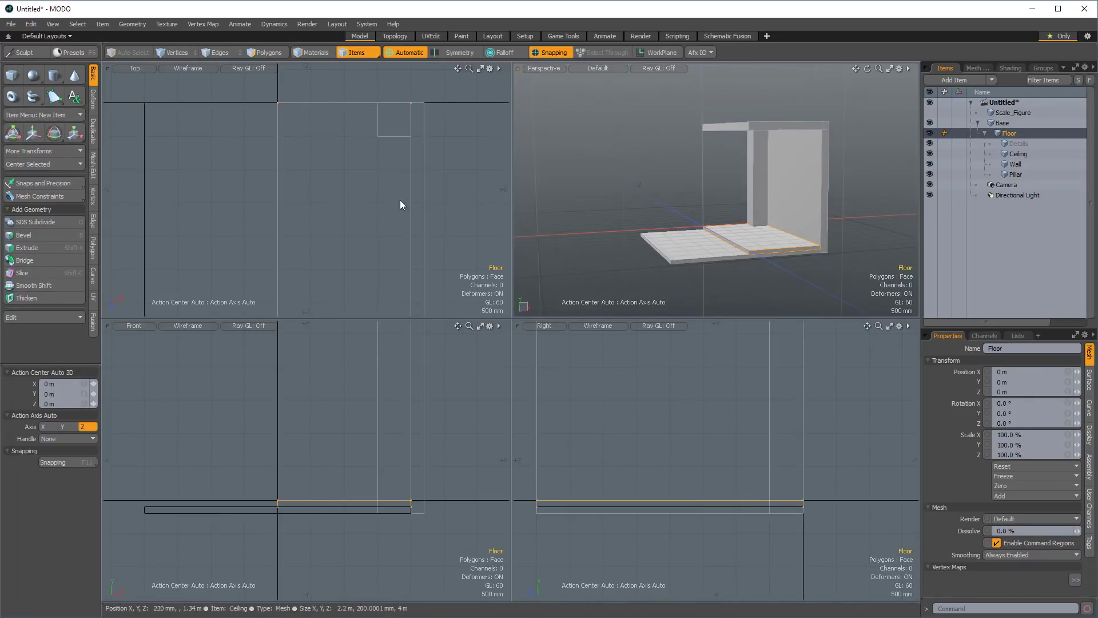
{"action": "left_click", "coordinate": [92, 132]}
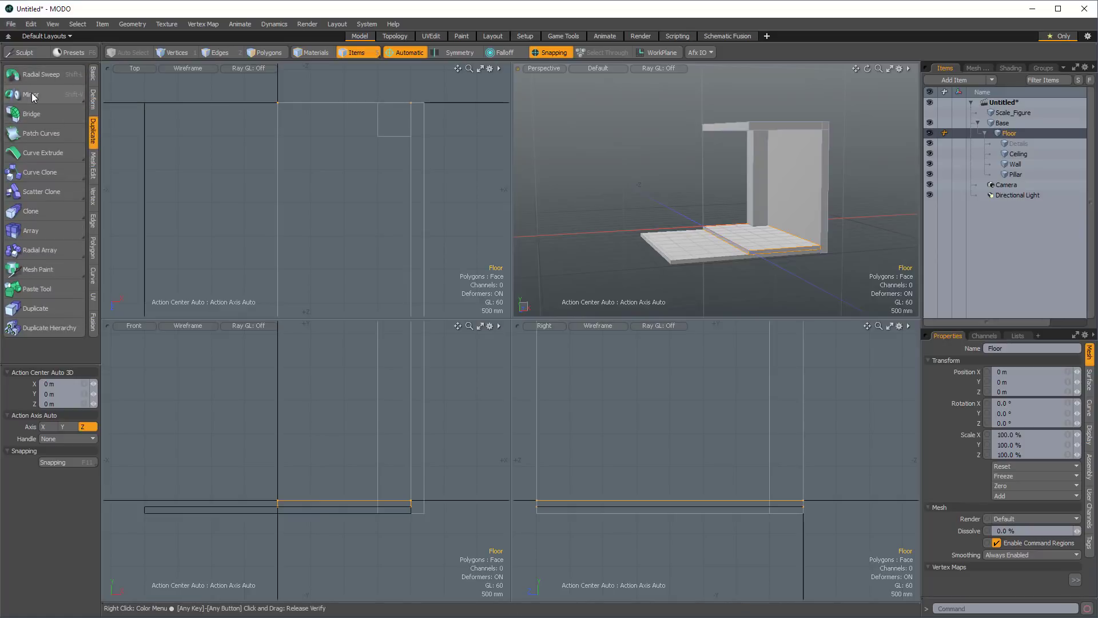
{"action": "key", "text": "ctrl"}
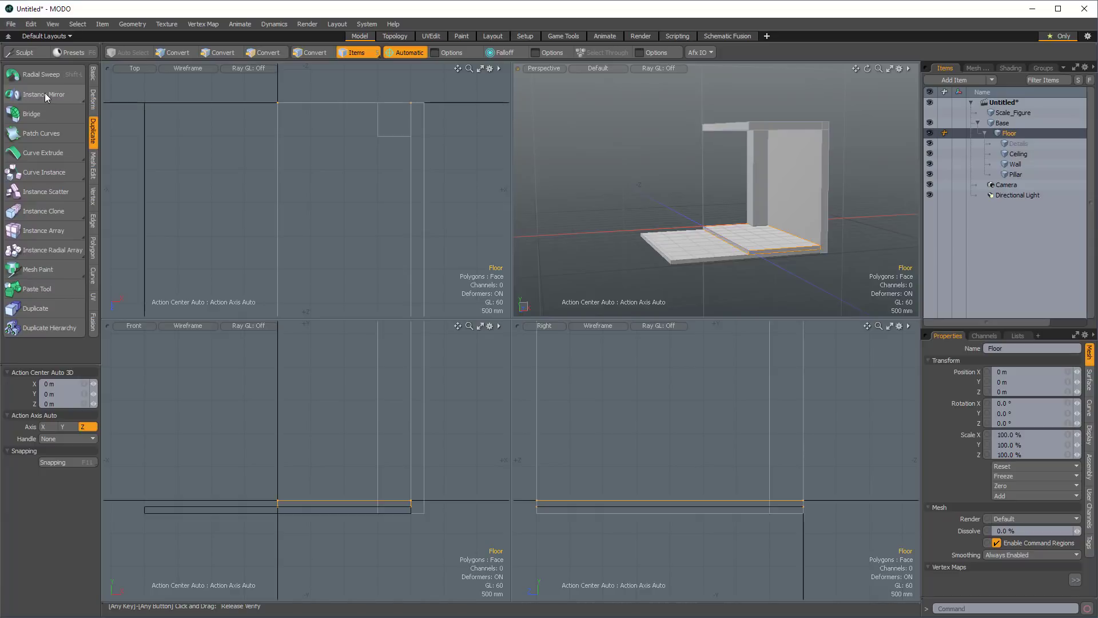
{"action": "left_click", "coordinate": [45, 94]}
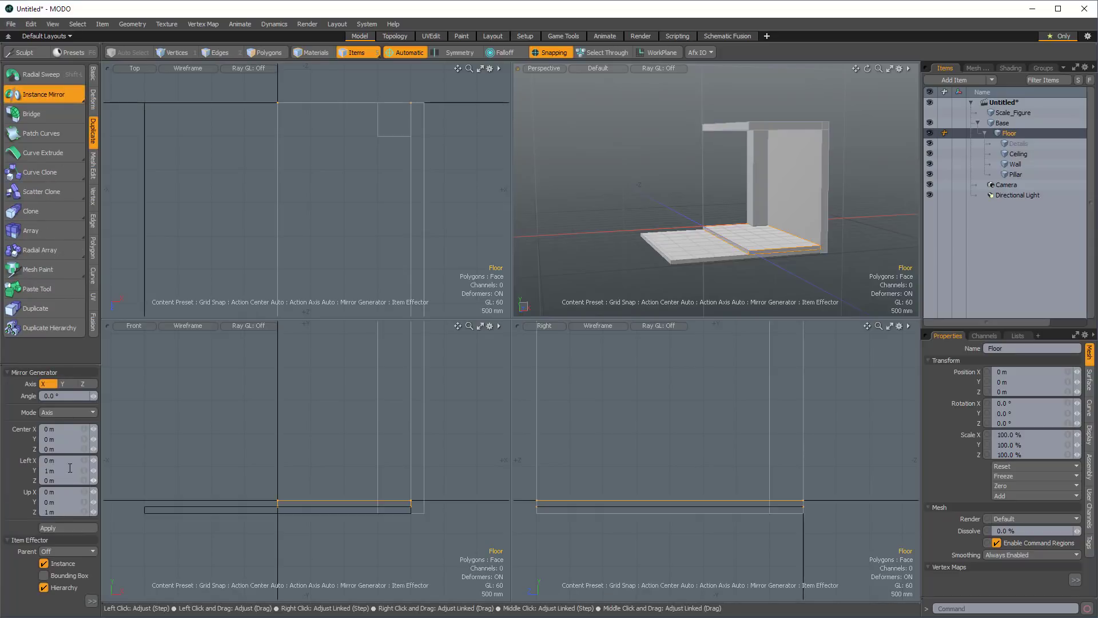
{"action": "left_click_drag", "start_coordinate": [378, 201], "coordinate": [336, 242], "text": "ctrl+alt"}
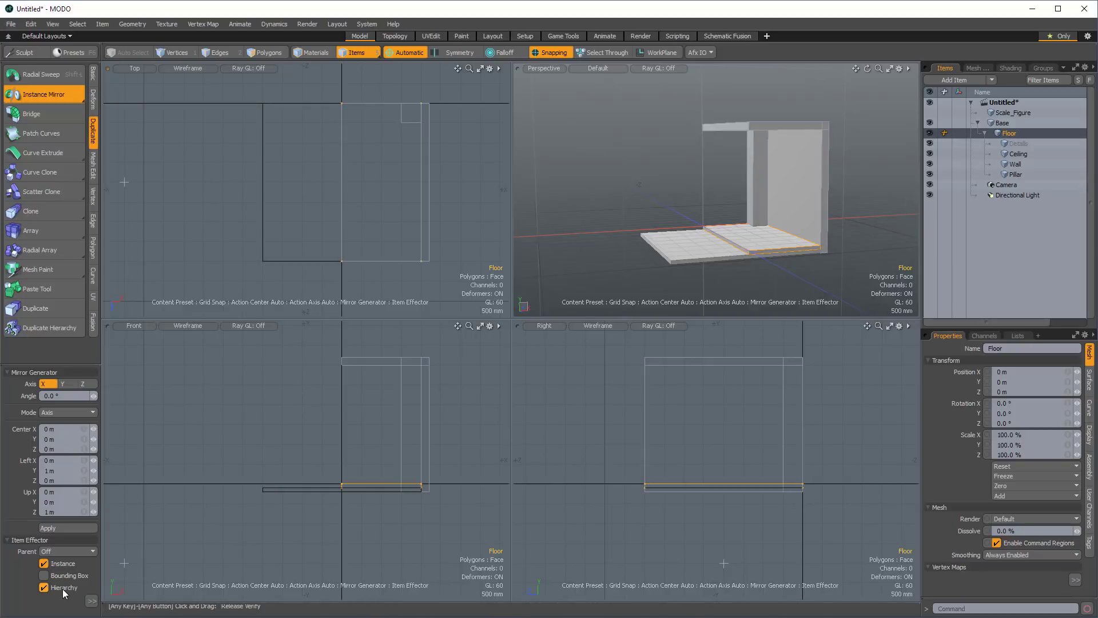
{"action": "left_click", "coordinate": [60, 529]}
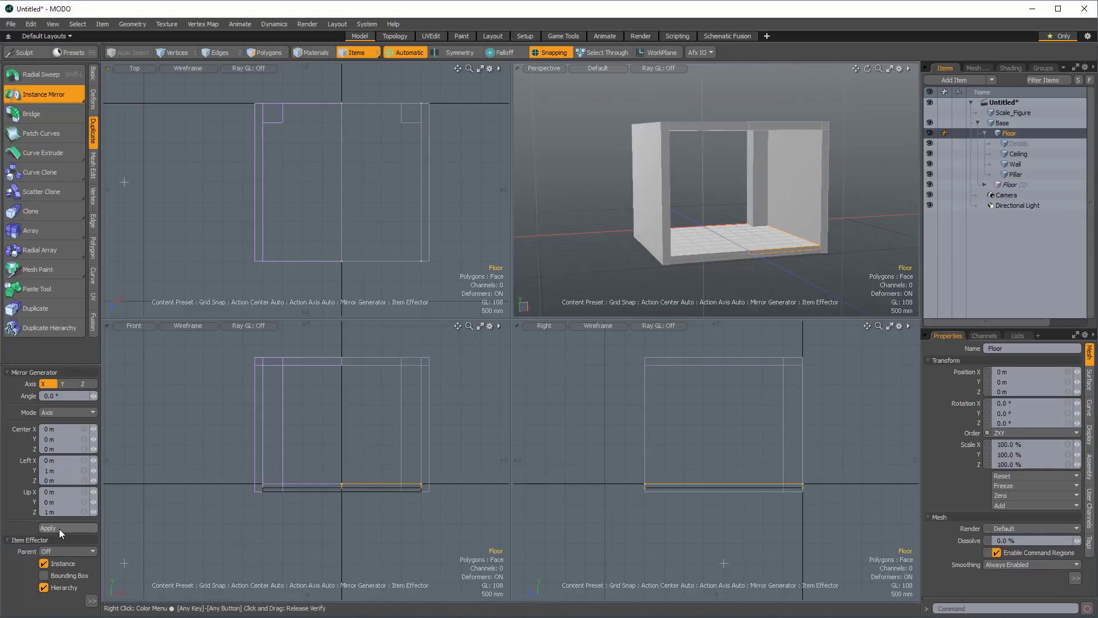
Collapse the Base hierarchy in the item list and select the Base item.
{"action": "left_click_drag", "start_coordinate": [692, 189], "coordinate": [734, 180], "text": "alt"}
{"action": "scroll", "coordinate": [730, 176], "scroll_direction": "up", "scroll_amount": 4}
{"action": "scroll", "coordinate": [681, 202], "scroll_direction": "down", "scroll_amount": 3}
{"action": "left_click", "coordinate": [985, 122]}
{"action": "left_click", "coordinate": [977, 124]}
{"action": "scroll", "coordinate": [749, 184], "scroll_direction": "down", "scroll_amount": 3}
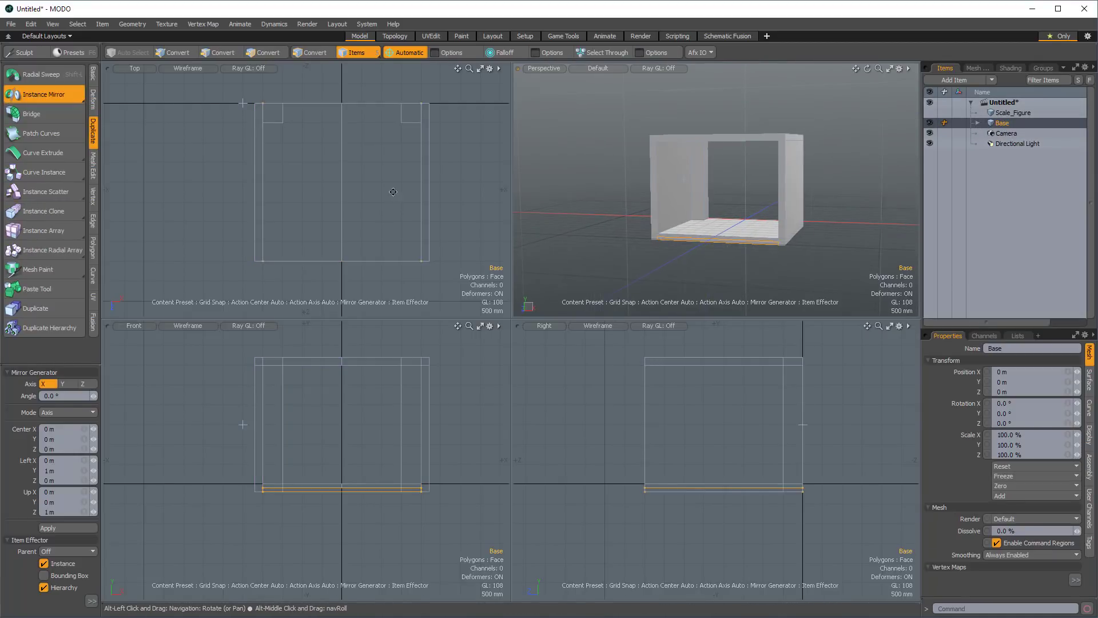
Create four instance clones of Base with its hierarchy, offset -4 m along Z.
{"action": "left_click_drag", "start_coordinate": [434, 193], "coordinate": [420, 212], "text": "alt"}
{"action": "scroll", "coordinate": [345, 209], "scroll_direction": "down", "scroll_amount": 3}
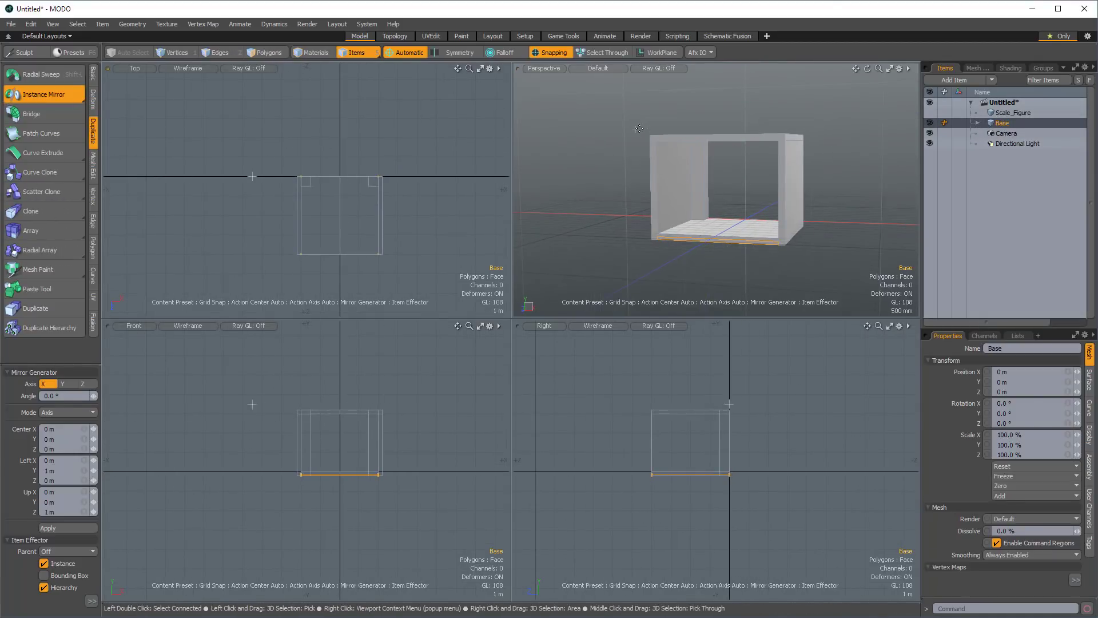
{"action": "left_click_drag", "start_coordinate": [823, 179], "coordinate": [718, 194], "text": "alt"}
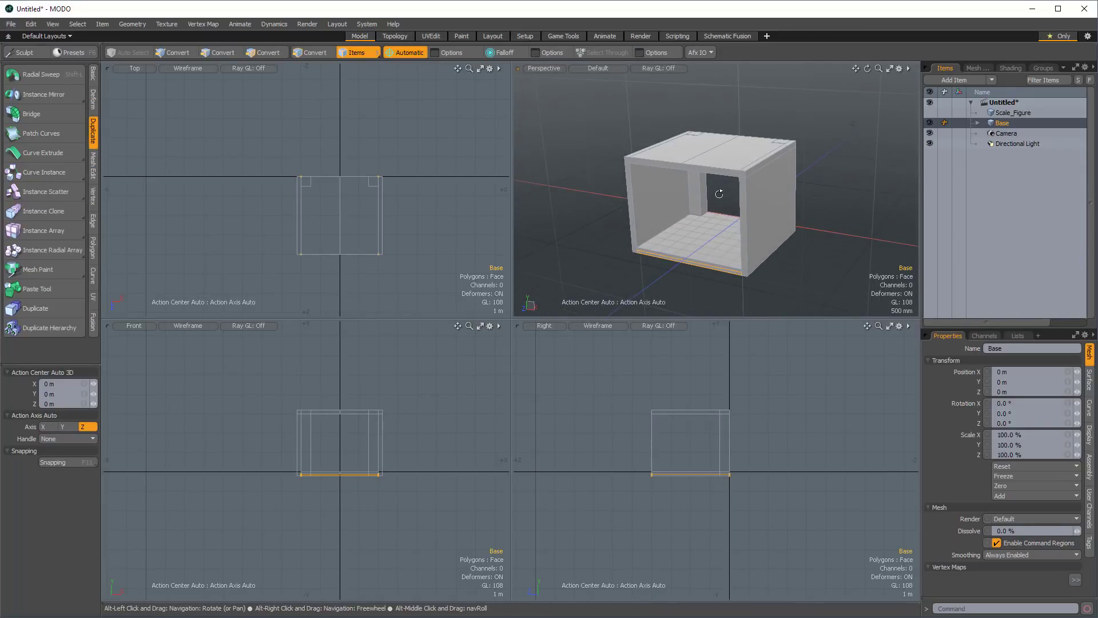
{"action": "left_click_drag", "start_coordinate": [539, 196], "coordinate": [606, 199], "text": "alt"}
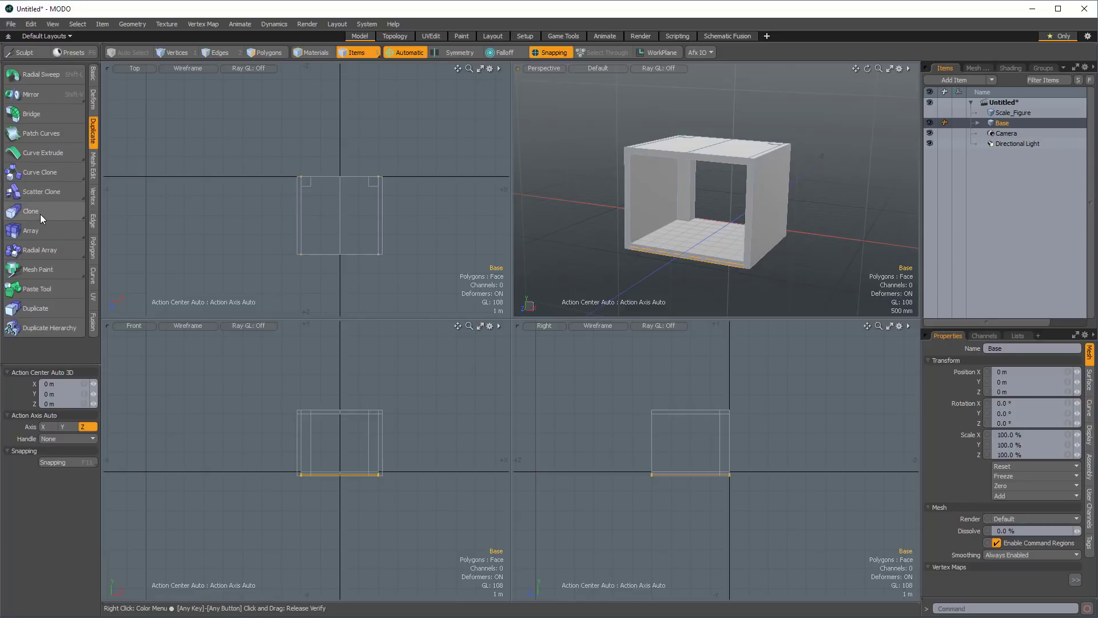
{"action": "key", "text": "ctrl"}
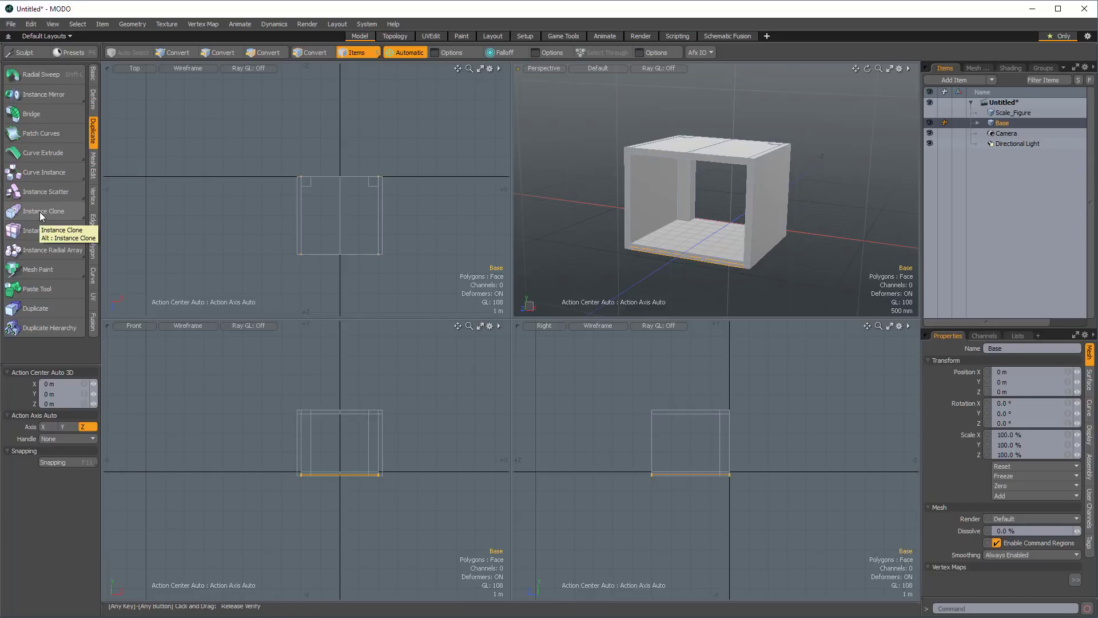
{"action": "left_click", "coordinate": [40, 211]}
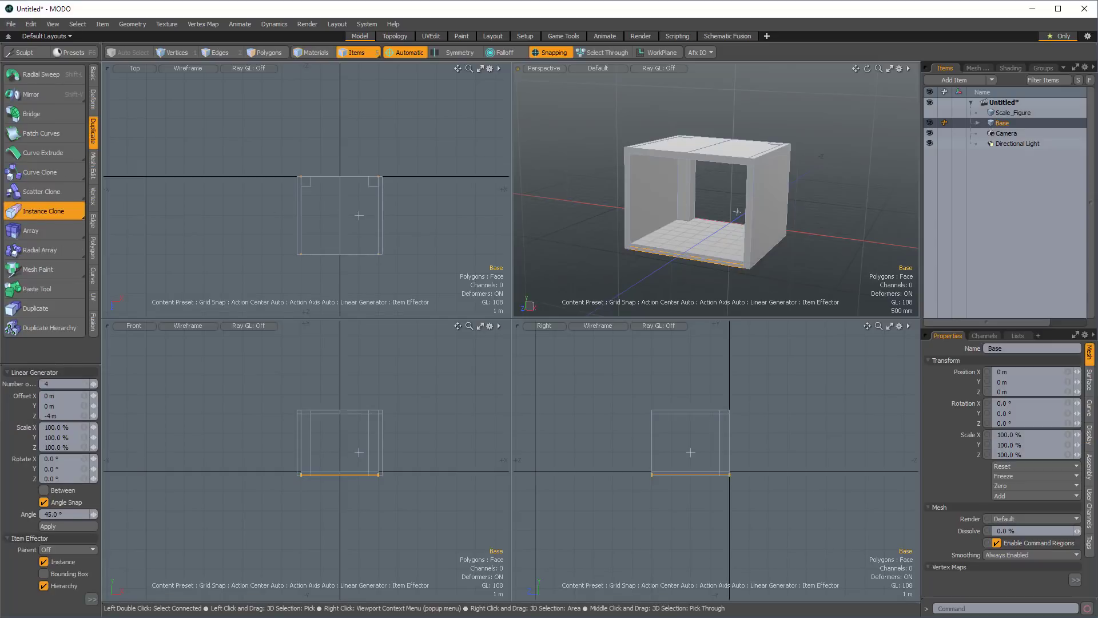
{"action": "left_click", "coordinate": [359, 216]}
{"action": "left_click_drag", "start_coordinate": [359, 216], "coordinate": [366, 178], "text": "alt"}
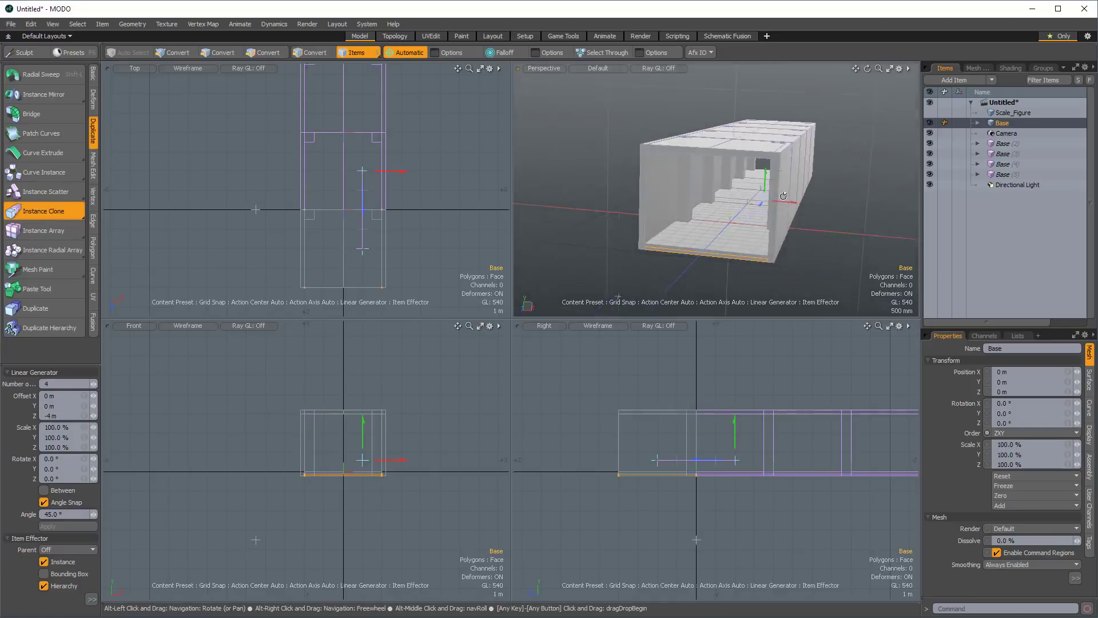
Increase the number of Base instance clones to 9, finish the clone tool and clear the selection.
{"action": "mouse_move", "coordinate": [744, 189]}
{"action": "left_mouse_down", "text": "alt"}
{"action": "mouse_move", "coordinate": [686, 183]}
{"action": "mouse_move", "coordinate": [812, 188]}
{"action": "mouse_move", "coordinate": [706, 184]}
{"action": "mouse_move", "coordinate": [729, 185]}
{"action": "mouse_move", "coordinate": [727, 207]}
{"action": "left_mouse_up", "text": "alt"}
{"action": "mouse_move", "coordinate": [629, 203]}
{"action": "left_mouse_down", "text": "alt"}
{"action": "mouse_move", "coordinate": [663, 207]}
{"action": "mouse_move", "coordinate": [618, 207]}
{"action": "mouse_move", "coordinate": [709, 205]}
{"action": "mouse_move", "coordinate": [632, 212]}
{"action": "left_mouse_up", "text": "alt"}
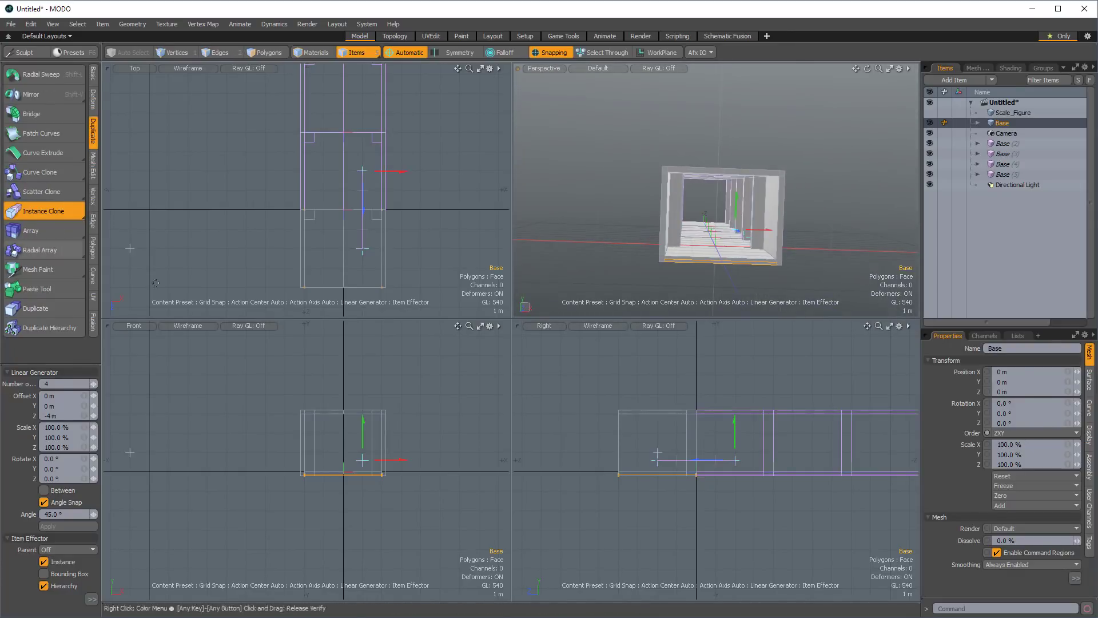
{"action": "left_click_drag", "start_coordinate": [814, 206], "coordinate": [340, 247], "text": "alt"}
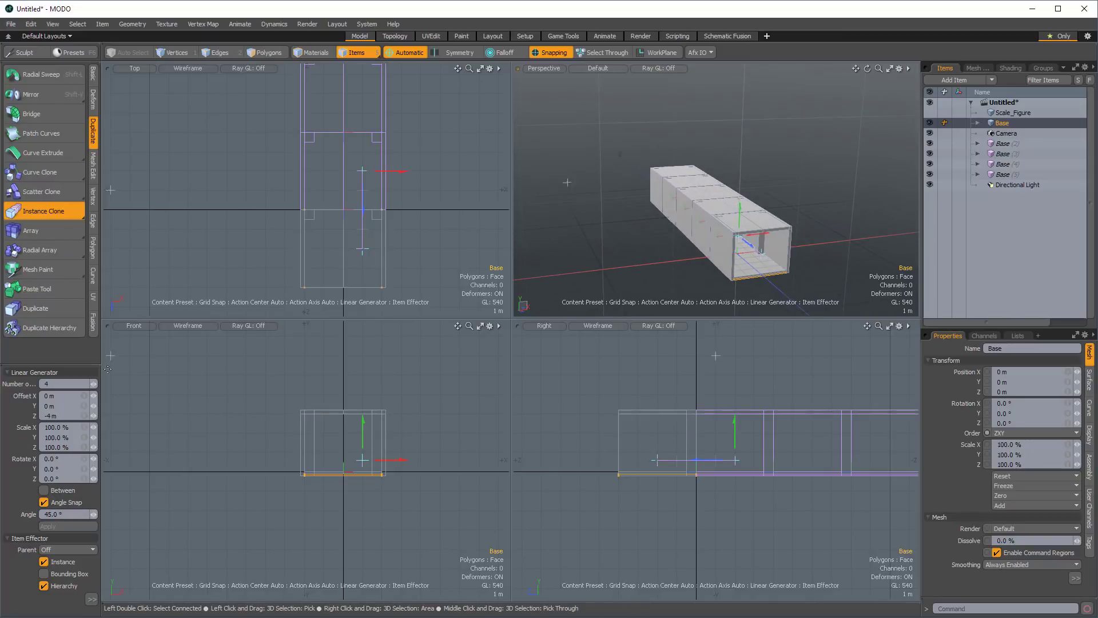
{"action": "left_click", "coordinate": [98, 385]}
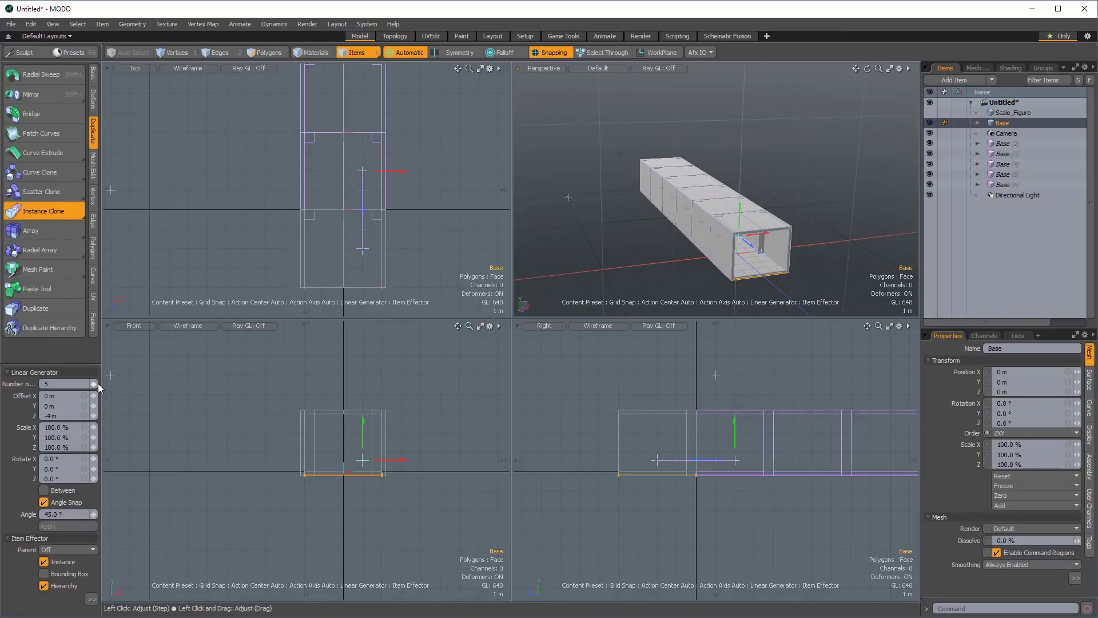
{"action": "left_click", "coordinate": [98, 385]}
{"action": "left_click", "coordinate": [99, 385]}
{"action": "left_click", "coordinate": [98, 385]}
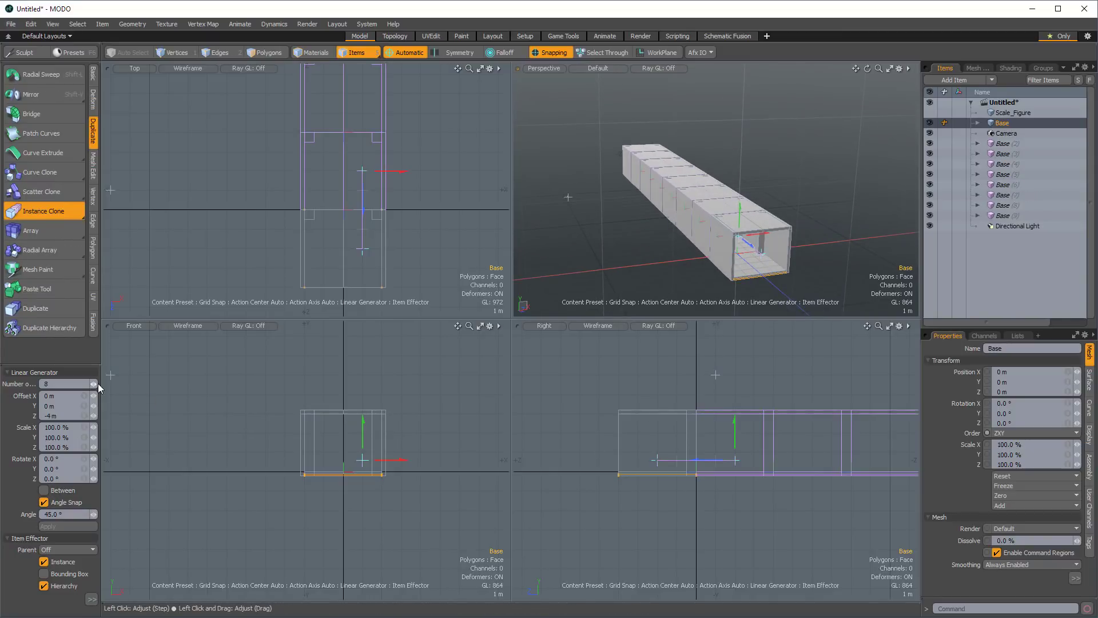
{"action": "left_click", "coordinate": [99, 385]}
{"action": "left_click_drag", "start_coordinate": [742, 251], "coordinate": [693, 192], "text": "alt"}
{"action": "key", "text": "space"}
{"action": "left_click", "coordinate": [651, 192]}
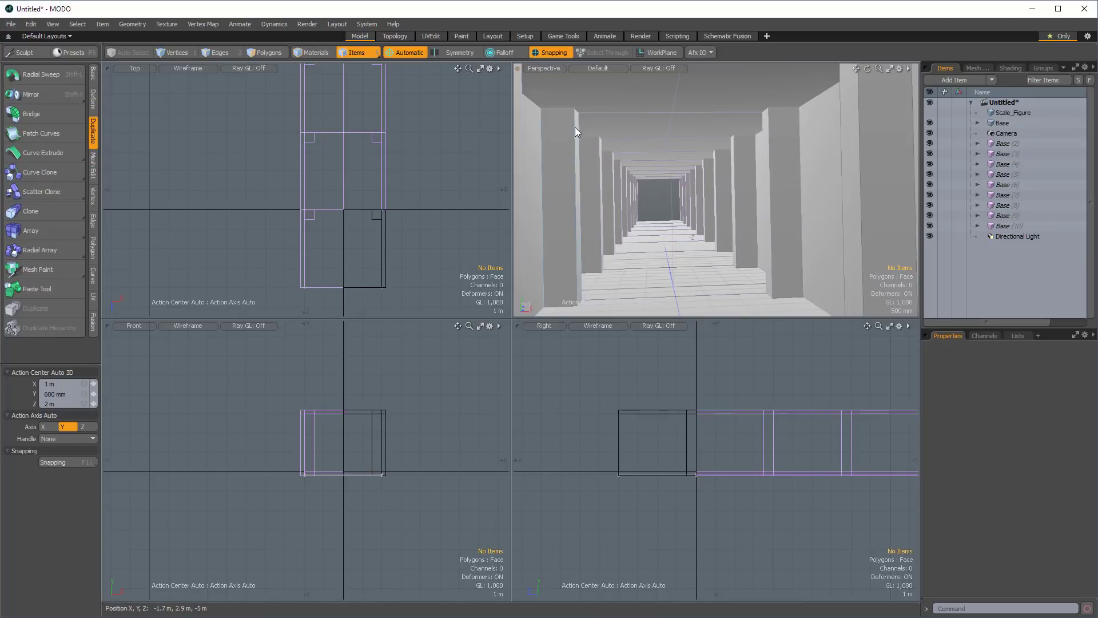
Loop slice the original Pillar's side faces in Symmetry mode with two cuts, moved towards its upper and lower ends.
{"action": "left_click_drag", "start_coordinate": [575, 127], "coordinate": [691, 179], "text": "alt"}
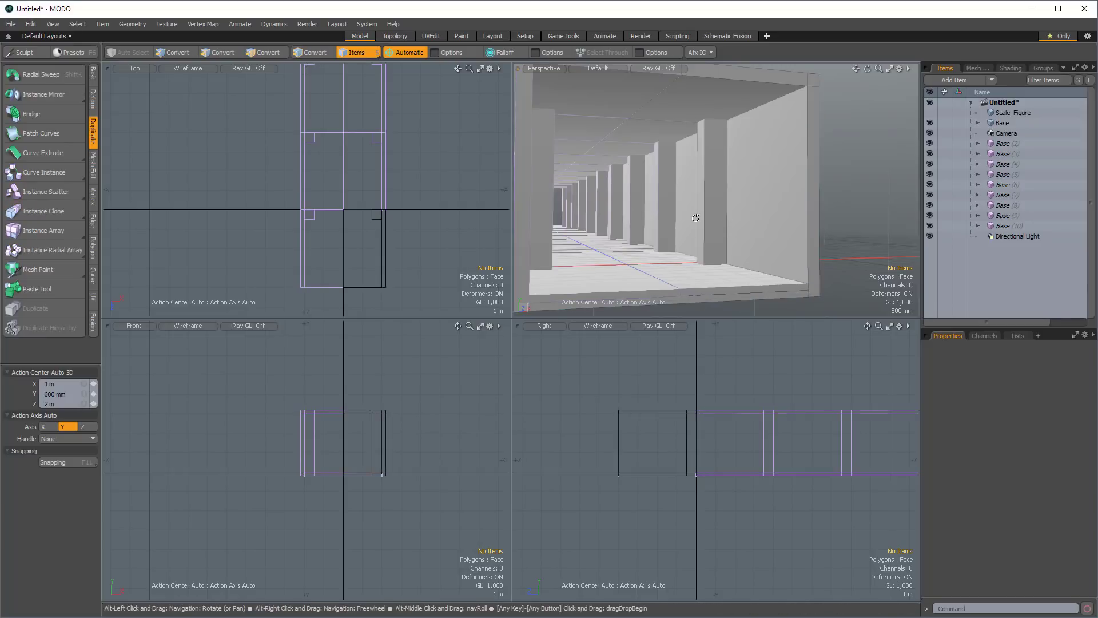
{"action": "left_click_drag", "start_coordinate": [693, 218], "coordinate": [772, 194], "text": "alt"}
{"action": "left_click", "coordinate": [772, 195]}
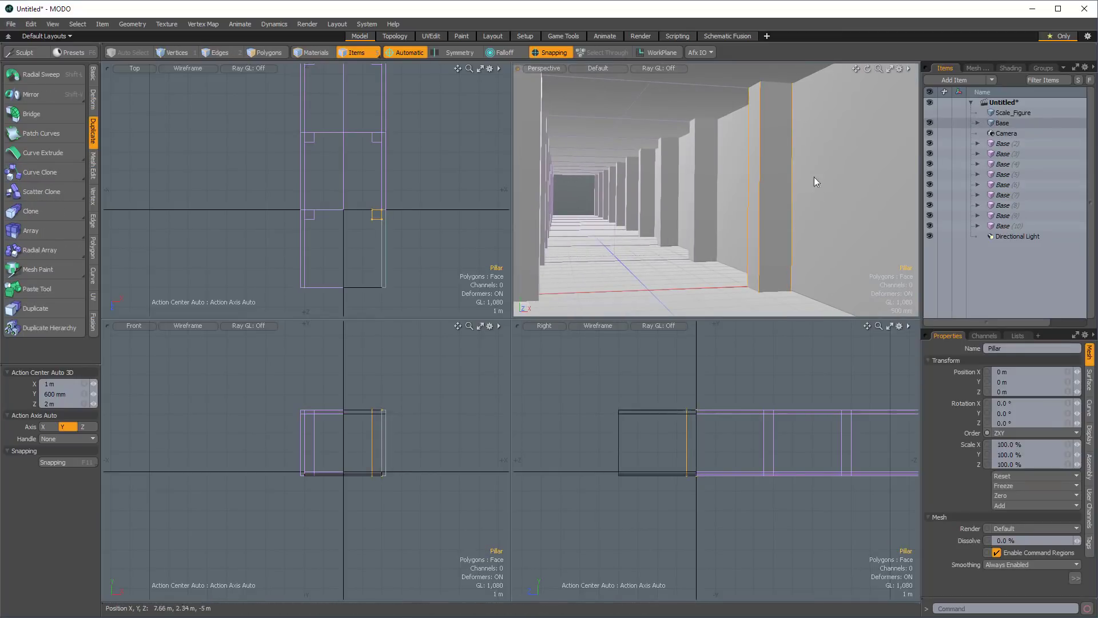
{"action": "key", "text": "3"}
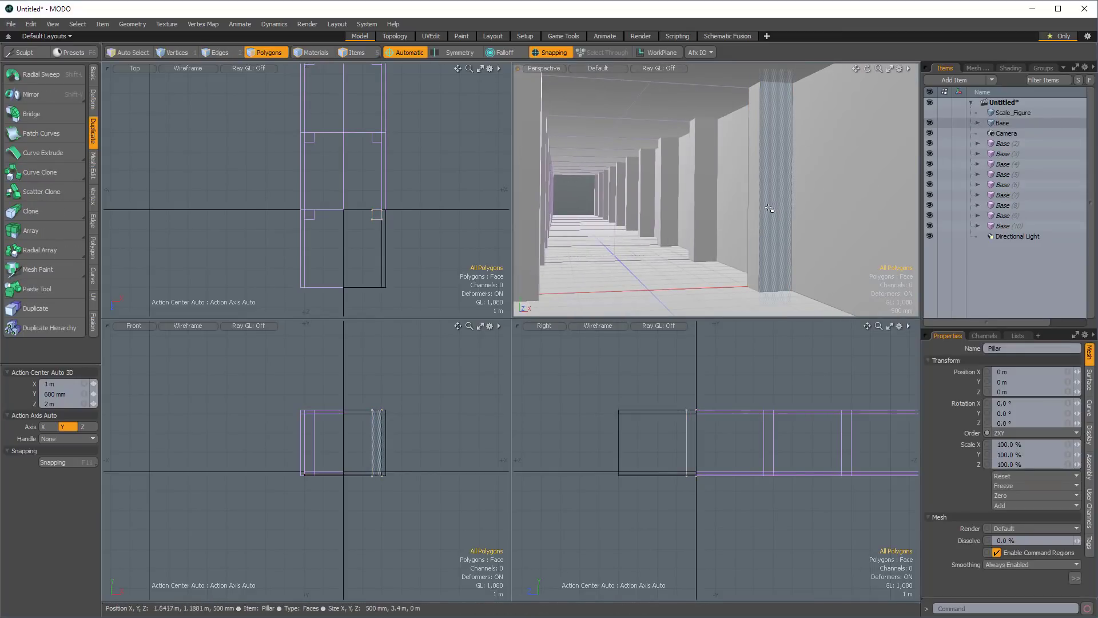
{"action": "left_click_drag", "start_coordinate": [752, 212], "coordinate": [767, 214]}
{"action": "key", "text": "alt+c"}
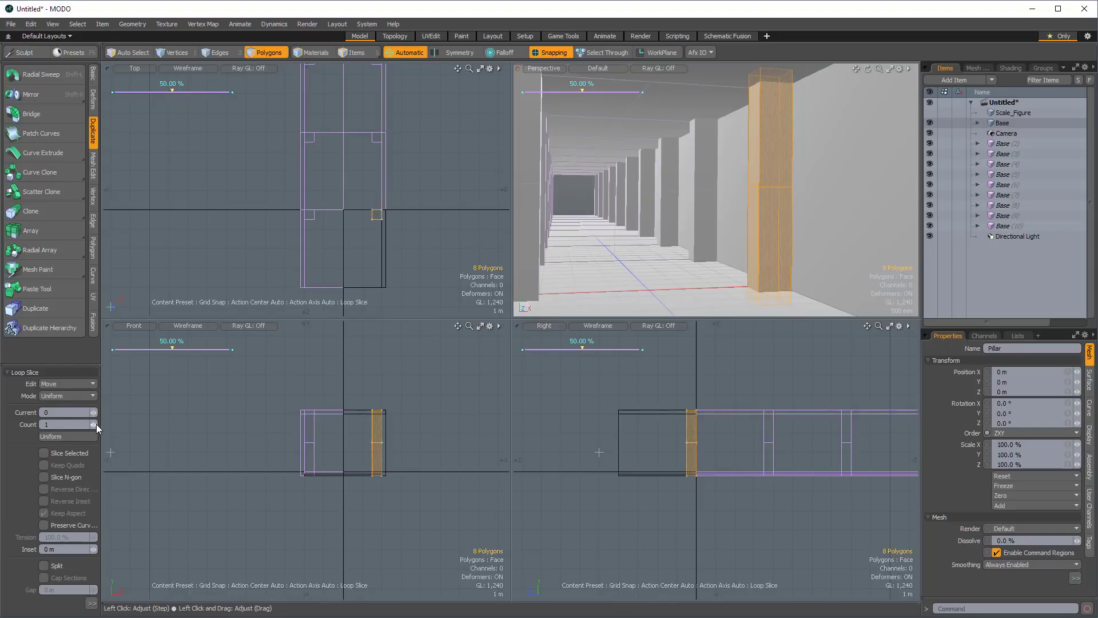
{"action": "left_click", "coordinate": [76, 398]}
{"action": "left_click", "coordinate": [88, 408]}
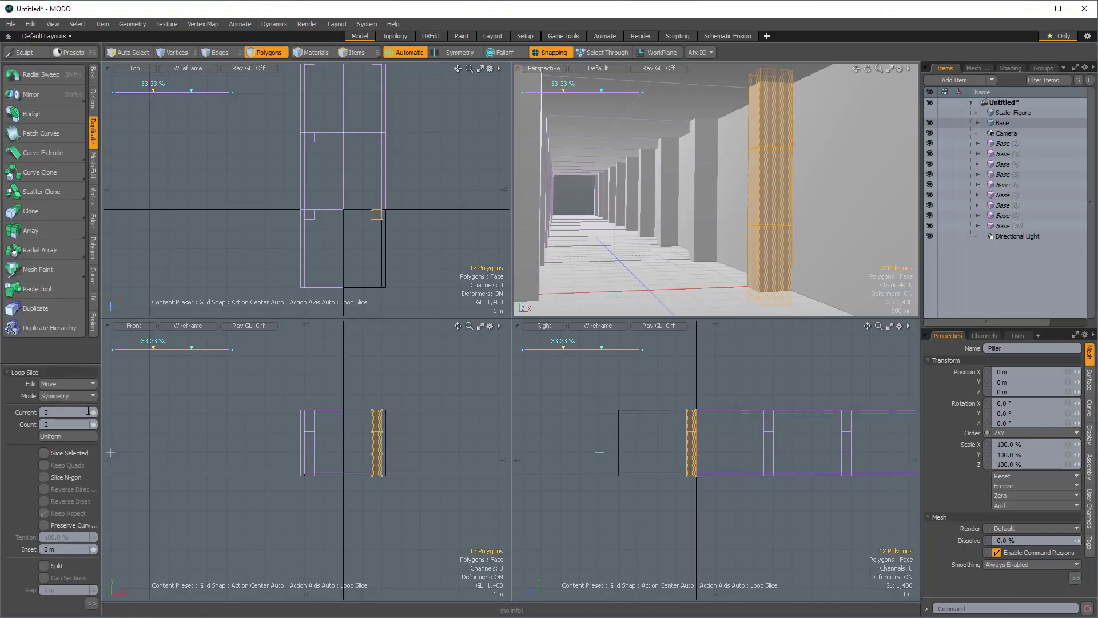
{"action": "mouse_move", "coordinate": [774, 160]}
{"action": "left_mouse_down"}
{"action": "mouse_move", "coordinate": [773, 172]}
{"action": "mouse_move", "coordinate": [792, 160]}
{"action": "mouse_move", "coordinate": [764, 165]}
{"action": "left_mouse_up"}
{"action": "key", "text": "space"}
Turn off snapping and select the three tall middle faces of the pillar.
{"action": "left_click", "coordinate": [544, 56]}
{"action": "left_click", "coordinate": [777, 168]}
{"action": "left_click", "coordinate": [762, 181], "text": "shift"}
{"action": "left_click_drag", "start_coordinate": [800, 209], "coordinate": [678, 200], "text": "alt"}
{"action": "left_click", "coordinate": [852, 208], "text": "shift"}
Bevel the selected pillar faces with Group Polygons enabled, zero shift and an inset of about 88 mm.
{"action": "key", "text": "b"}
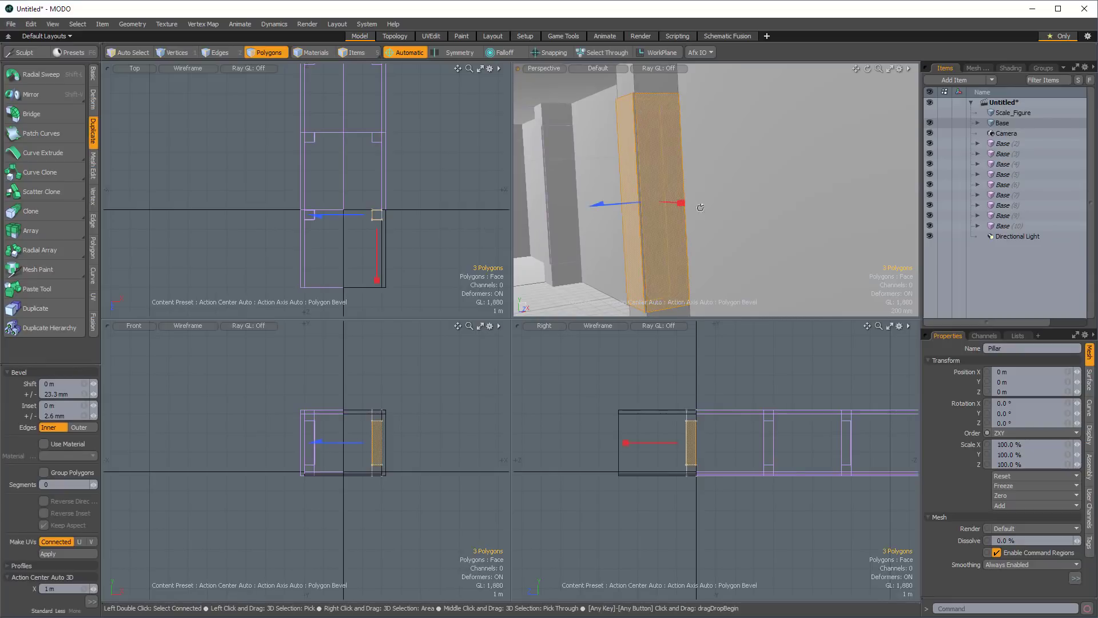
{"action": "left_click", "coordinate": [67, 394]}
{"action": "type", "text": "0"}
{"action": "key", "text": "Return"}
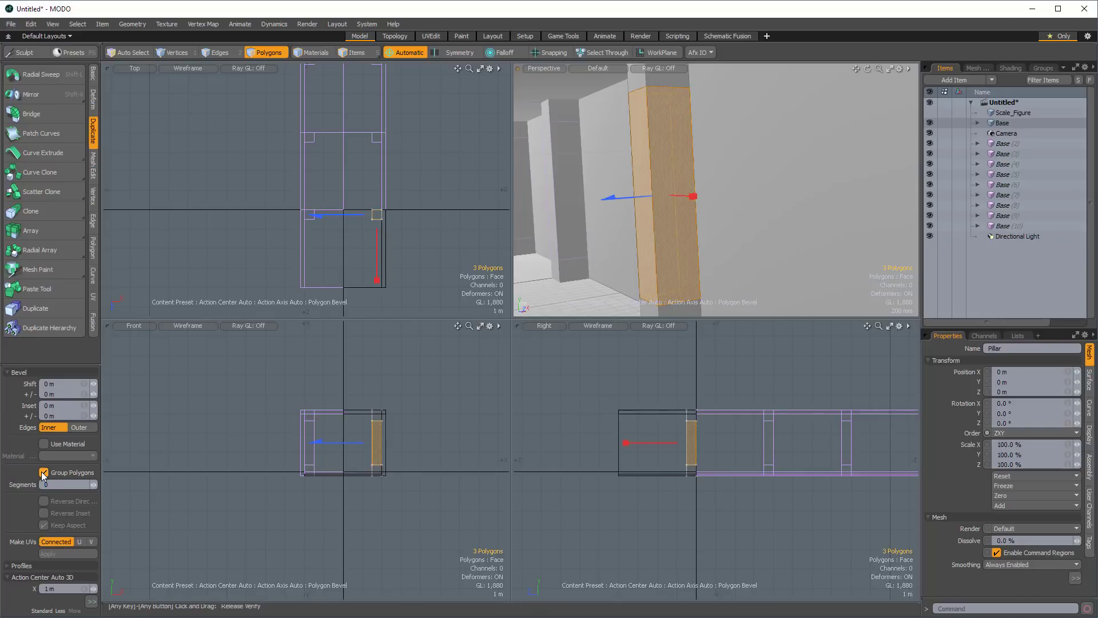
{"action": "left_click_drag", "start_coordinate": [670, 174], "coordinate": [684, 182], "text": "alt"}
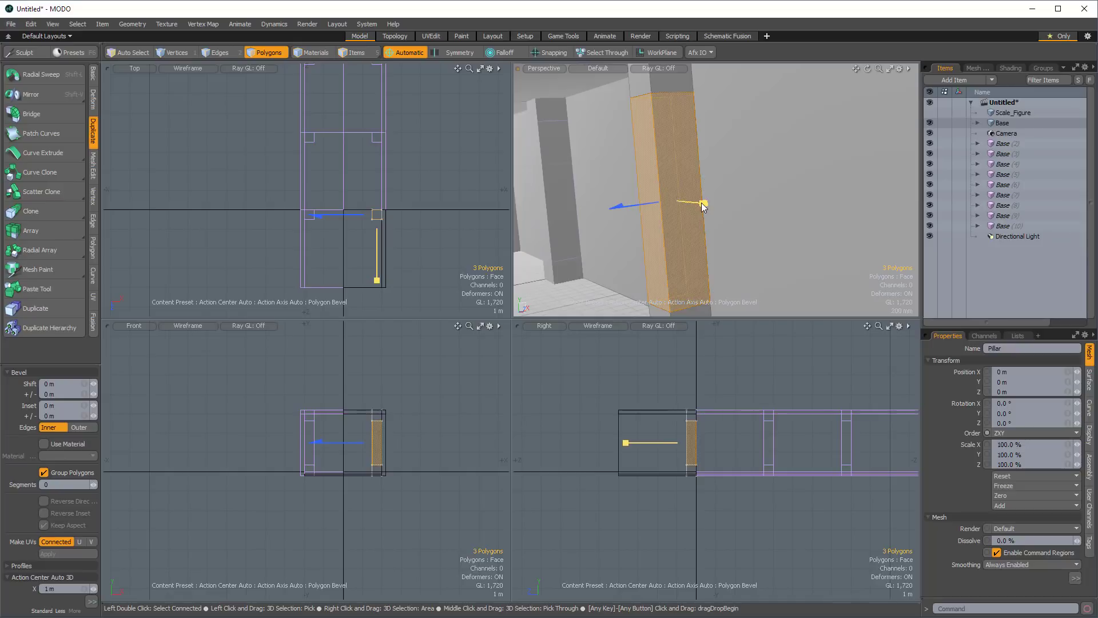
{"action": "left_click_drag", "start_coordinate": [701, 202], "coordinate": [700, 203]}
Add a second bevel that shifts the pillar's inset faces inward by about -90 mm, then finish the tool and deselect.
{"action": "key", "text": "shift"}
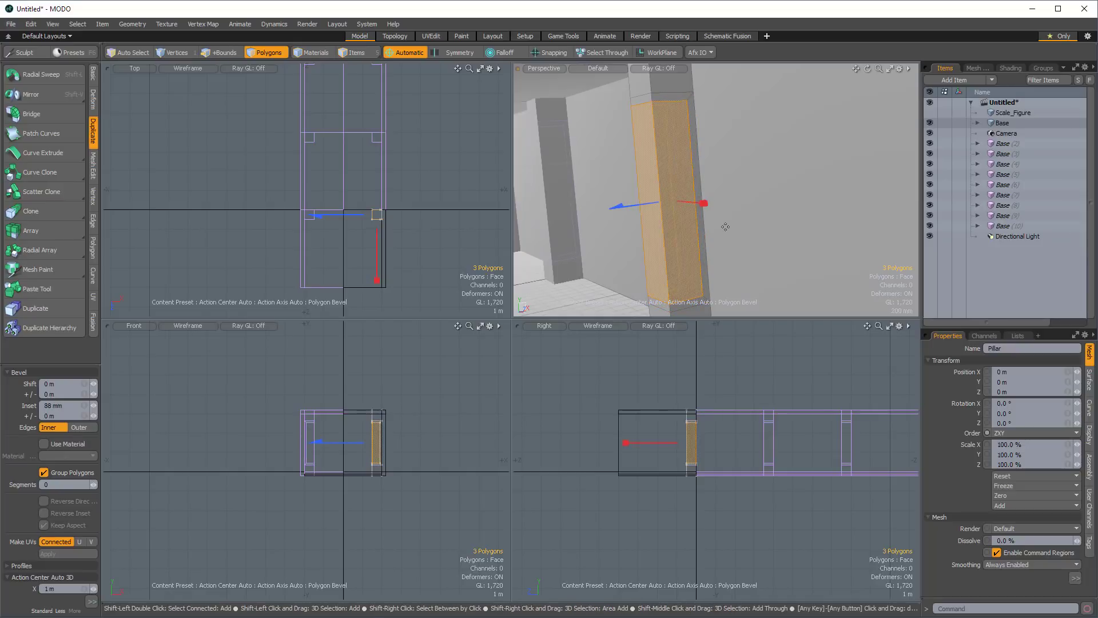
{"action": "left_click_drag", "start_coordinate": [638, 197], "coordinate": [645, 200]}
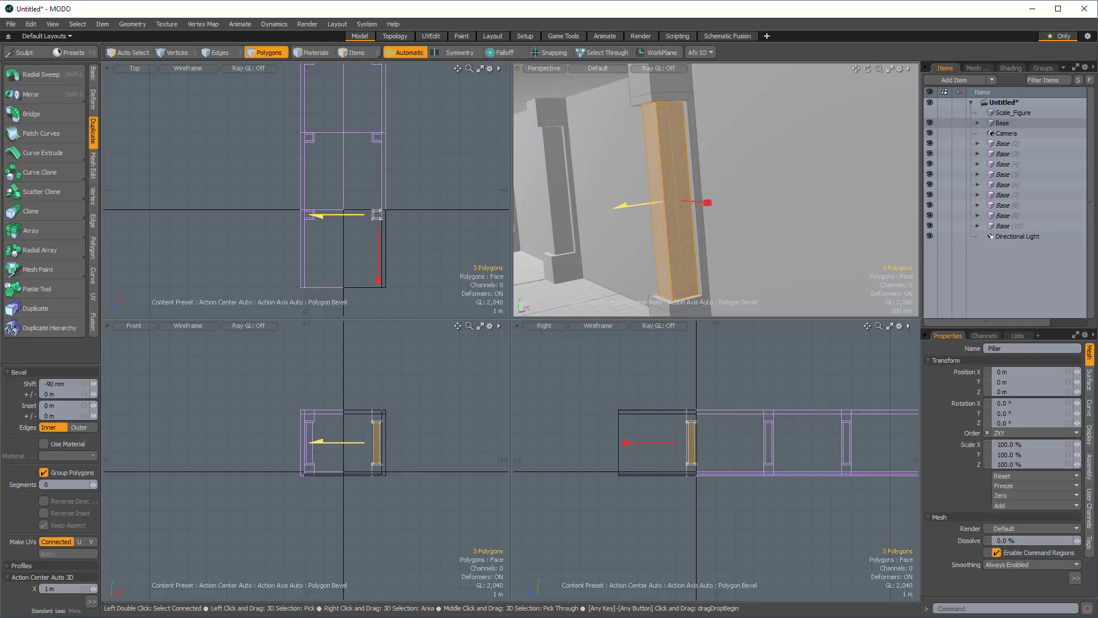
{"action": "left_click_drag", "start_coordinate": [801, 206], "coordinate": [611, 183], "text": "alt"}
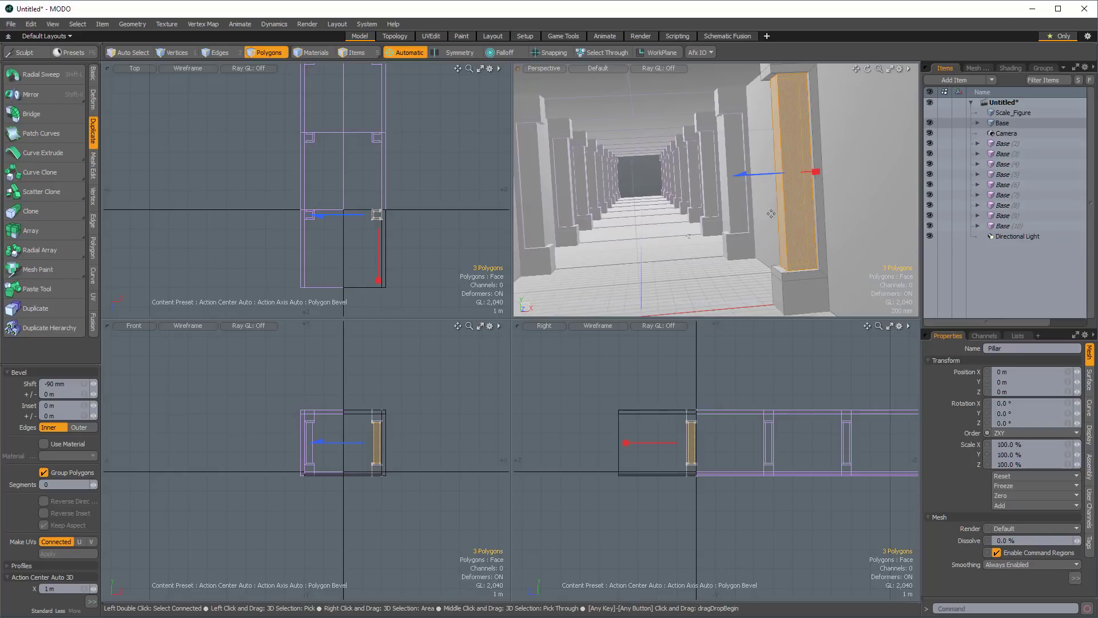
{"action": "left_click_drag", "start_coordinate": [704, 165], "coordinate": [629, 146], "text": "alt"}
{"action": "key", "text": "space"}
{"action": "left_click", "coordinate": [688, 160]}
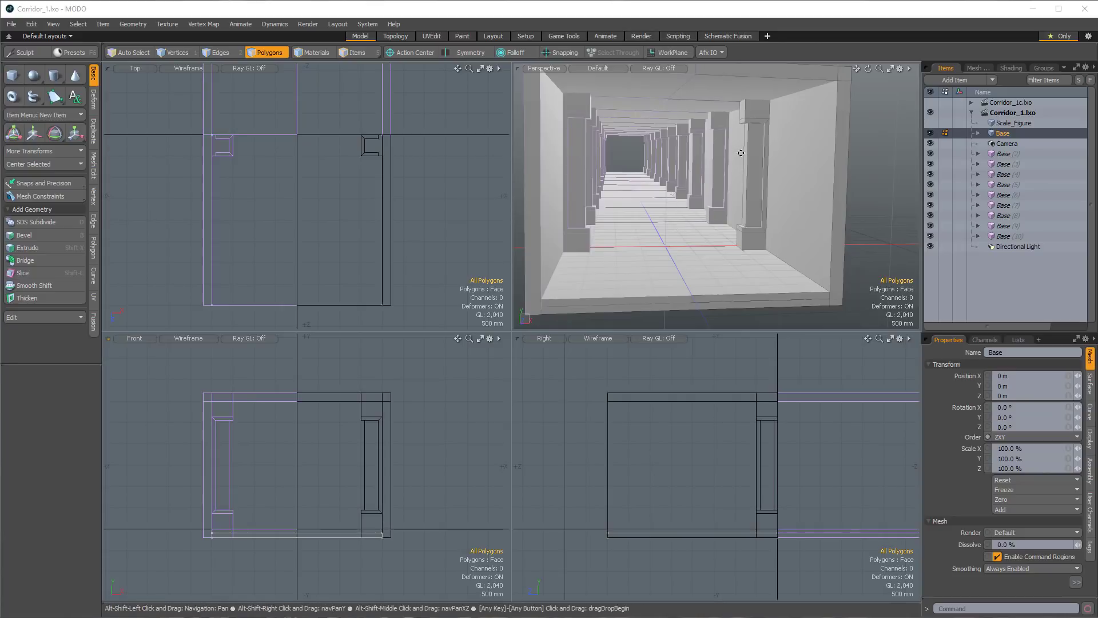
Show the Scale_Figure in the scene to judge the corridor's proportions against a person.
{"action": "mouse_move", "coordinate": [709, 150]}
{"action": "left_mouse_down", "text": "alt"}
{"action": "mouse_move", "coordinate": [725, 161]}
{"action": "mouse_move", "coordinate": [712, 135]}
{"action": "left_mouse_up", "text": "alt"}
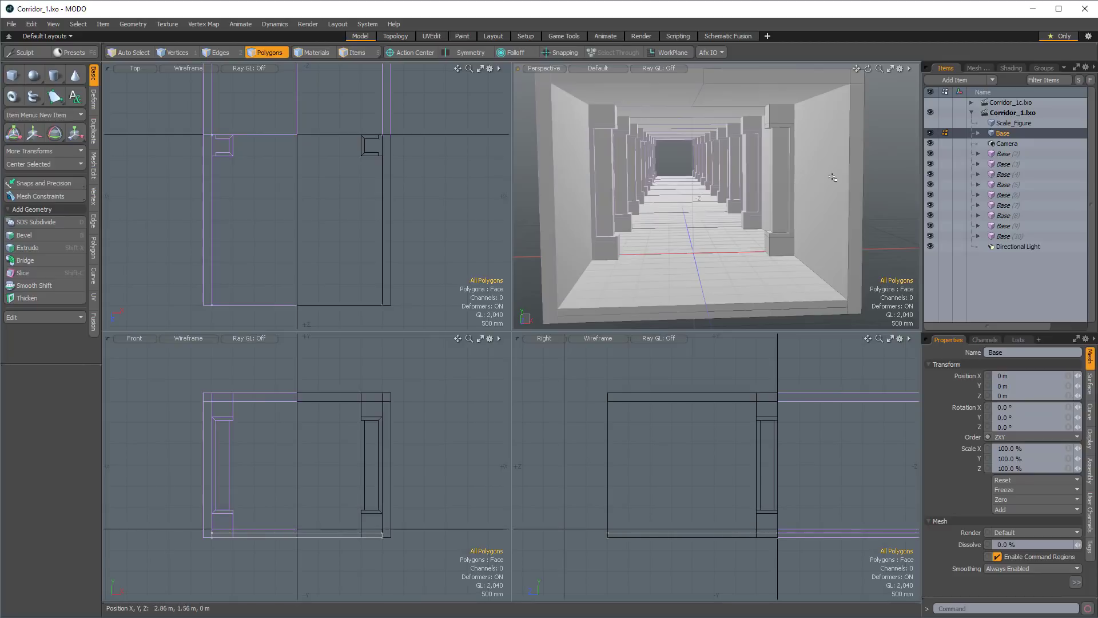
{"action": "left_click_drag", "start_coordinate": [832, 177], "coordinate": [824, 119], "text": "alt"}
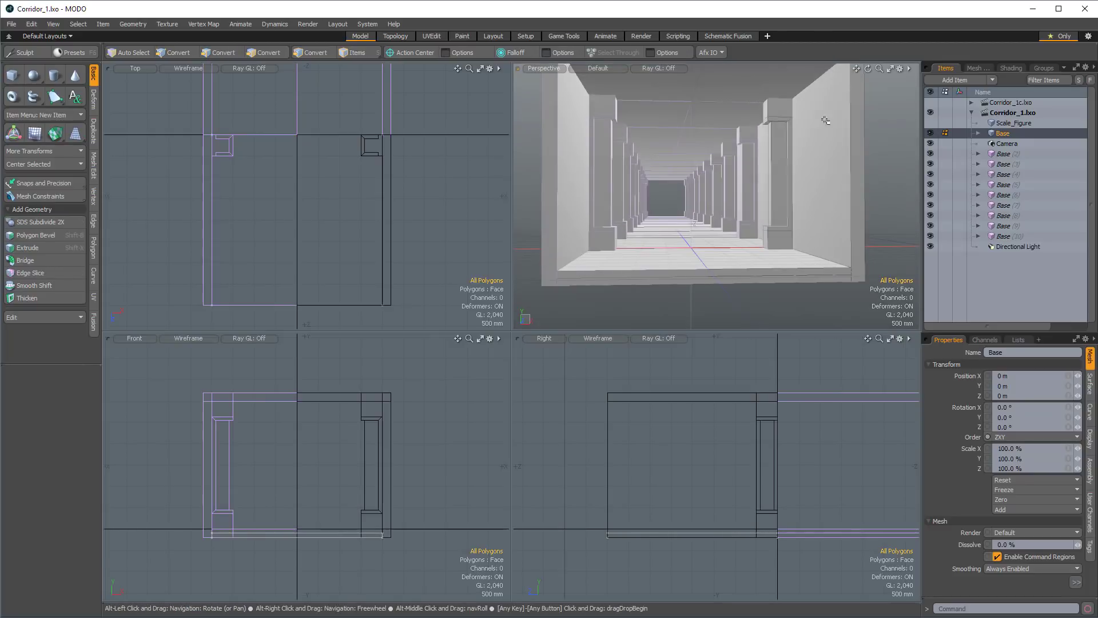
{"action": "left_click", "coordinate": [930, 123]}
{"action": "scroll", "coordinate": [354, 490], "scroll_direction": "up", "scroll_amount": 1}
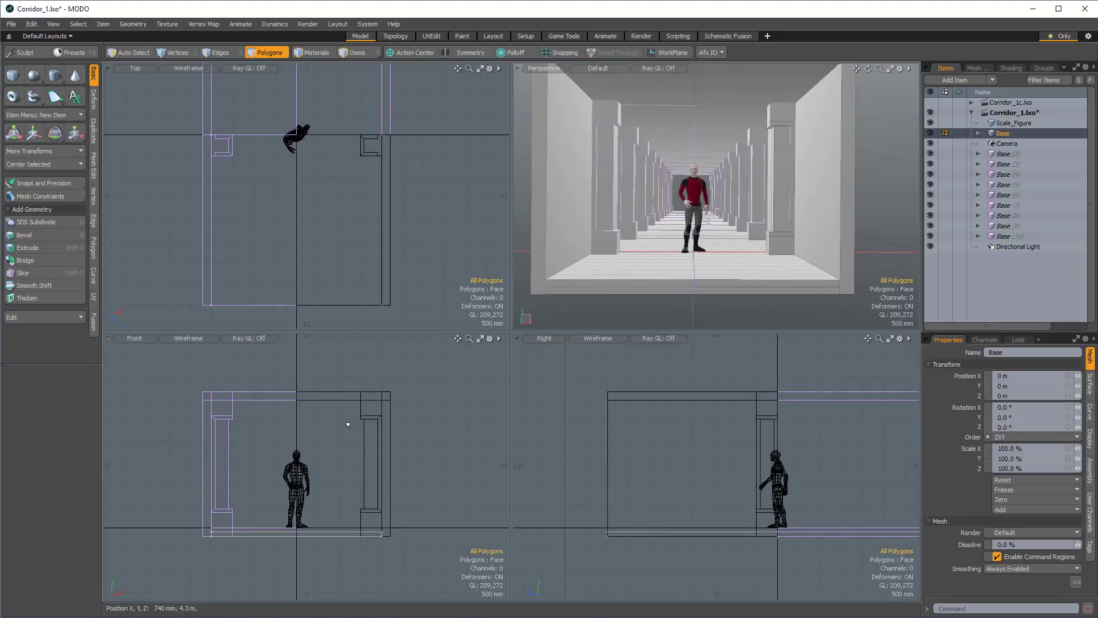
{"action": "scroll", "coordinate": [314, 513], "scroll_direction": "up", "scroll_amount": 1}
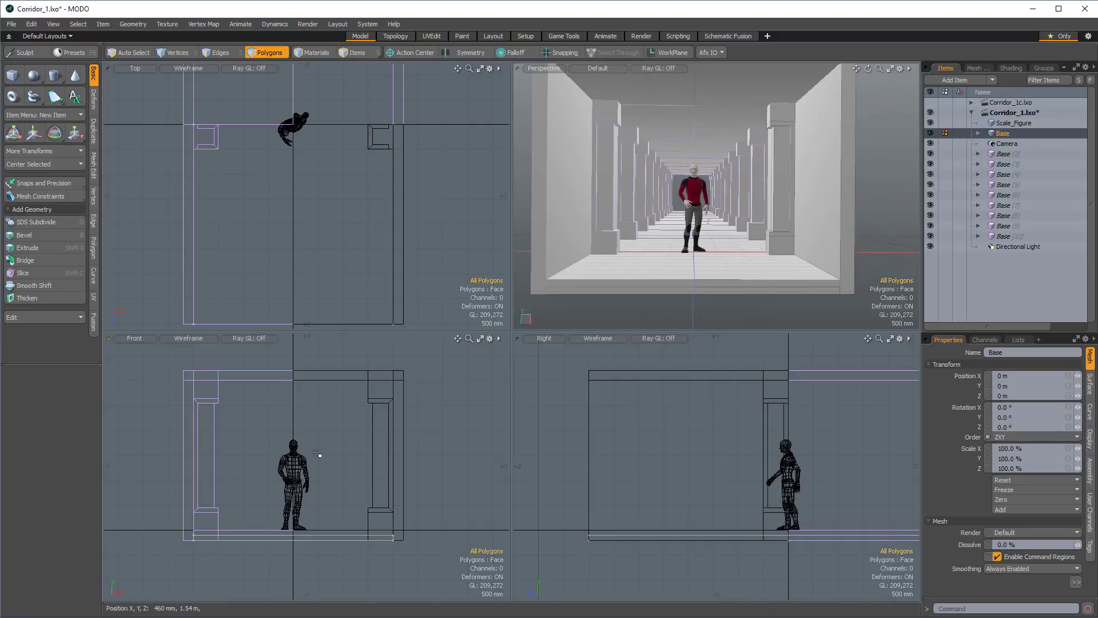
Select the original Base with all its child items and set up vertex editing with symmetry across X.
{"action": "left_click", "coordinate": [976, 132]}
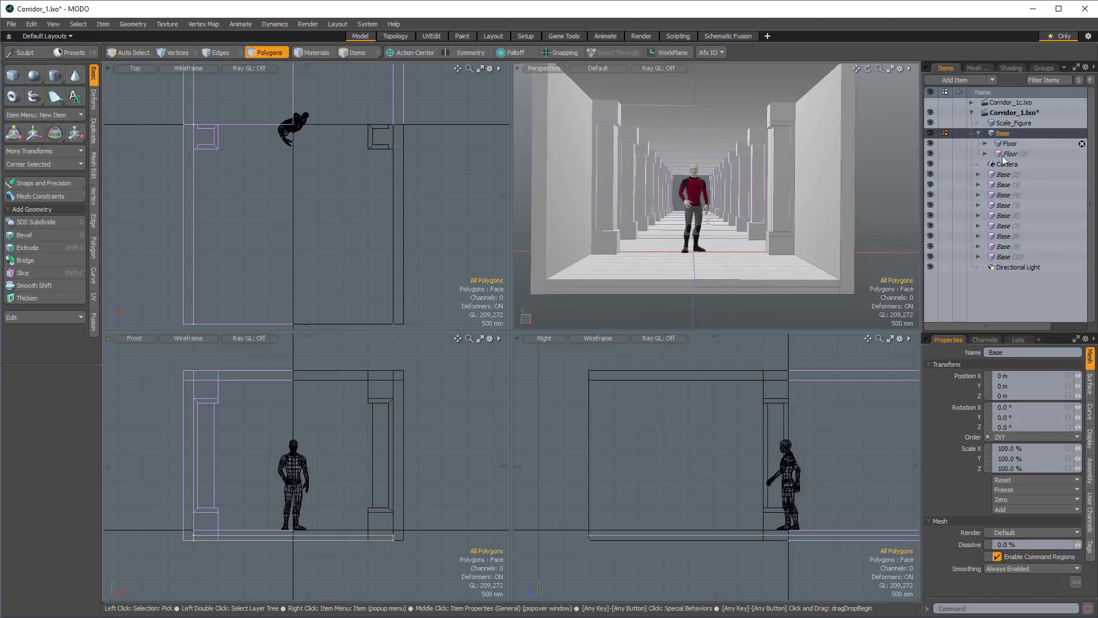
{"action": "left_click", "coordinate": [978, 133]}
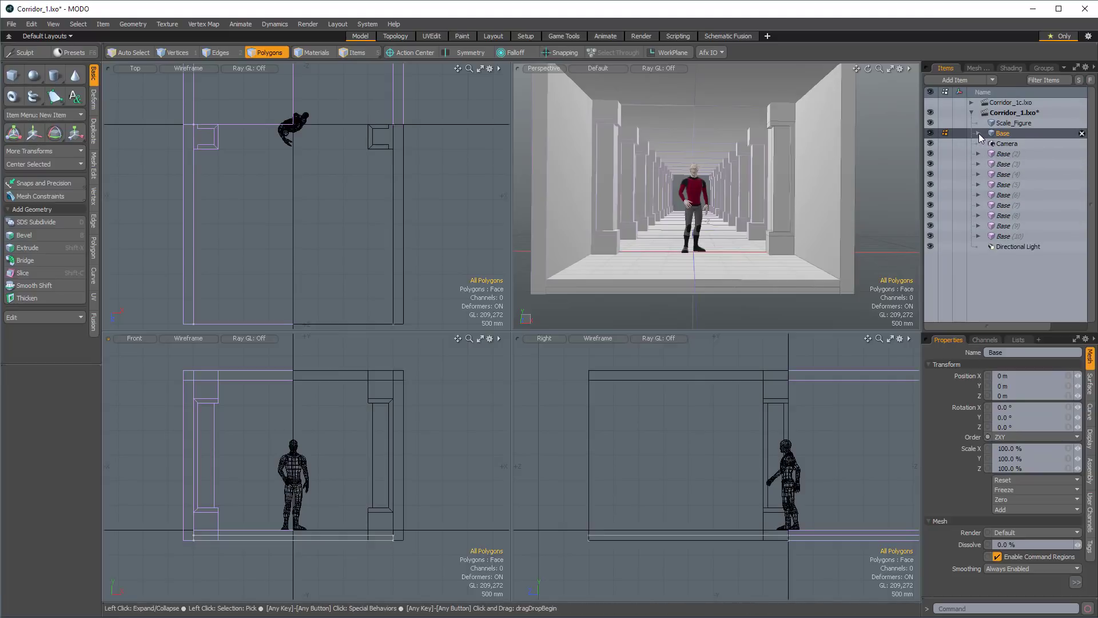
{"action": "double_click", "coordinate": [1004, 133]}
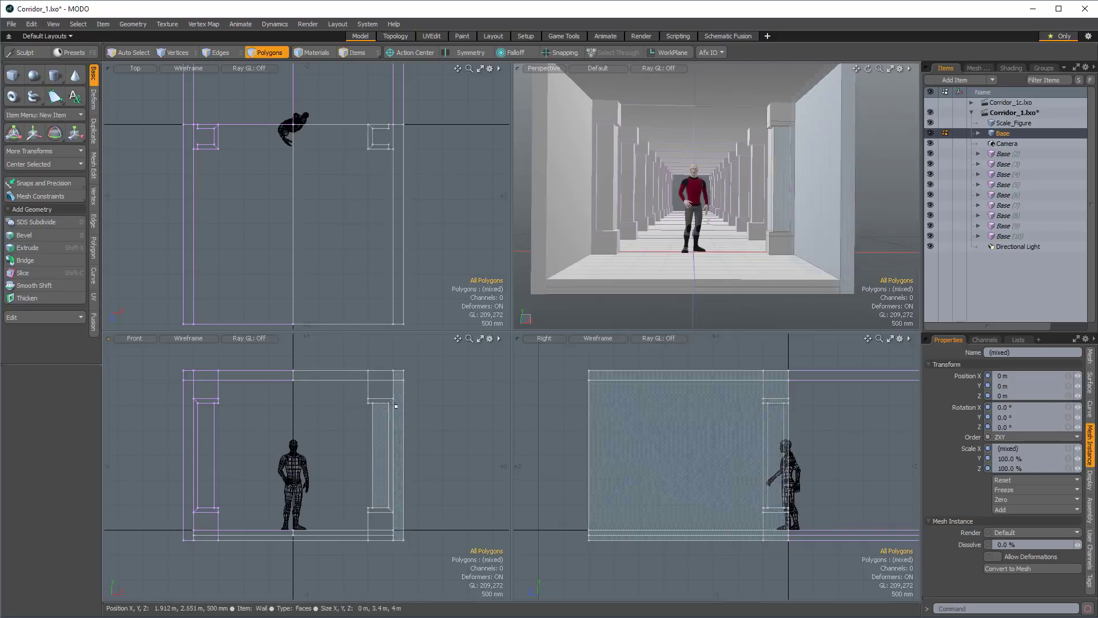
{"action": "left_click", "coordinate": [173, 52]}
{"action": "left_click", "coordinate": [466, 52]}
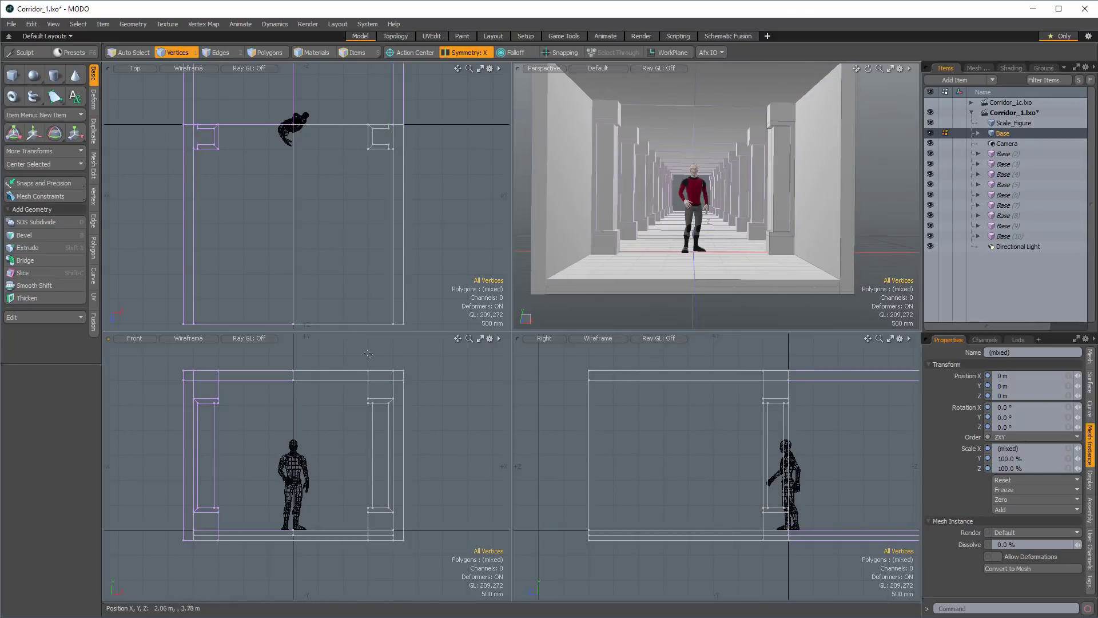
Select all vertices on the wall and pillar side and move them 500 mm along X to widen the corridor, then deselect.
{"action": "mouse_move", "coordinate": [343, 357]}
{"action": "right_mouse_down"}
{"action": "mouse_move", "coordinate": [411, 556]}
{"action": "mouse_move", "coordinate": [341, 543]}
{"action": "right_mouse_up"}
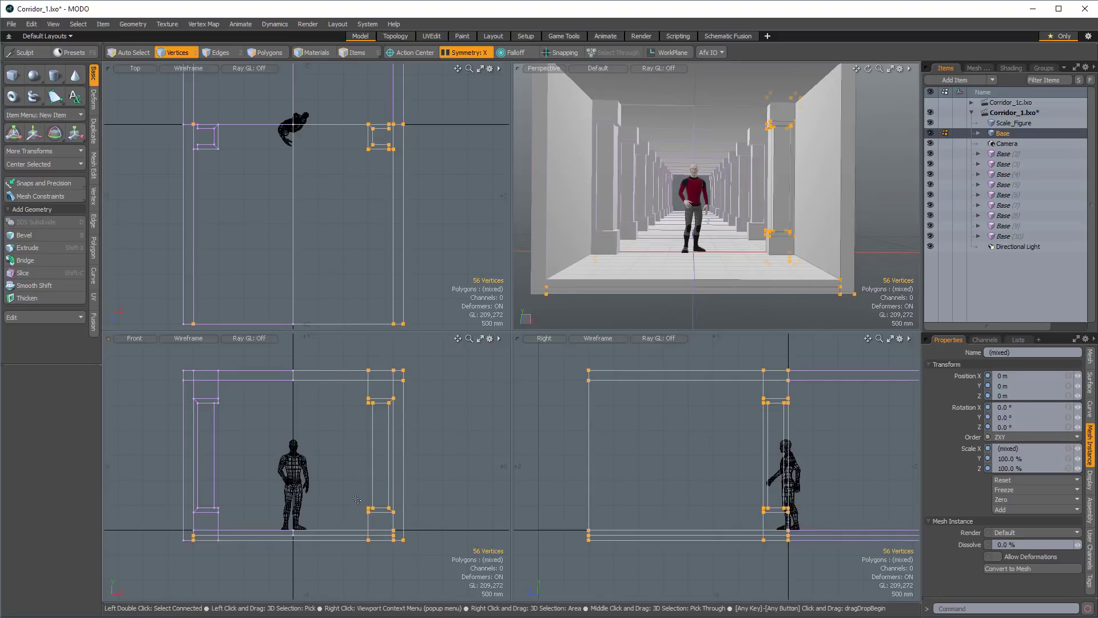
{"action": "key", "text": "w"}
{"action": "left_click_drag", "start_coordinate": [445, 456], "coordinate": [474, 458]}
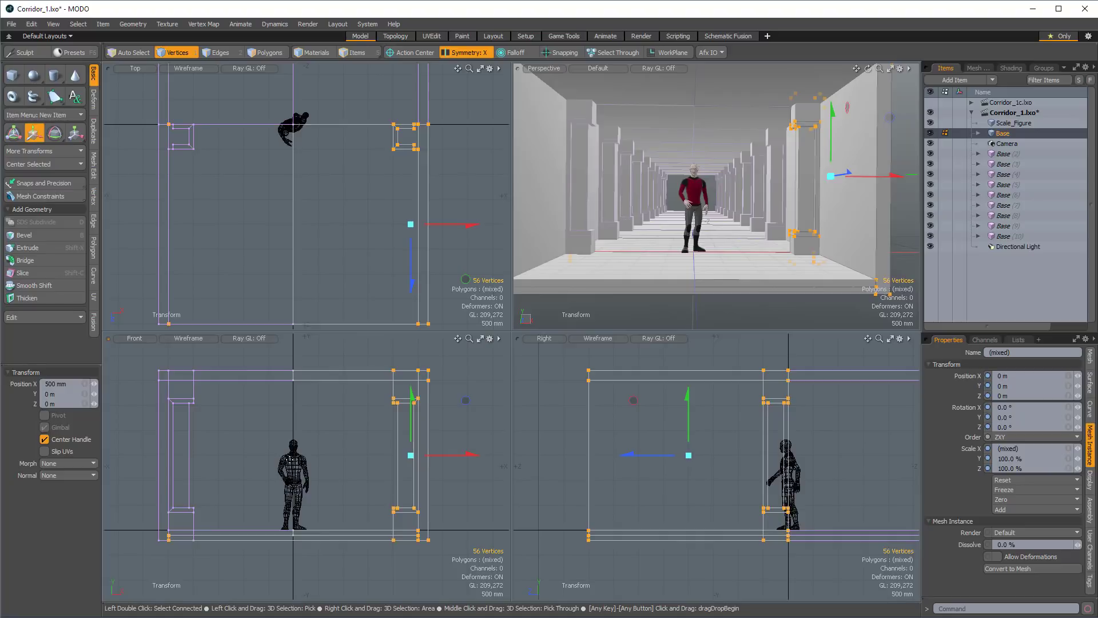
{"action": "key", "text": "space"}
{"action": "left_click", "coordinate": [578, 425]}
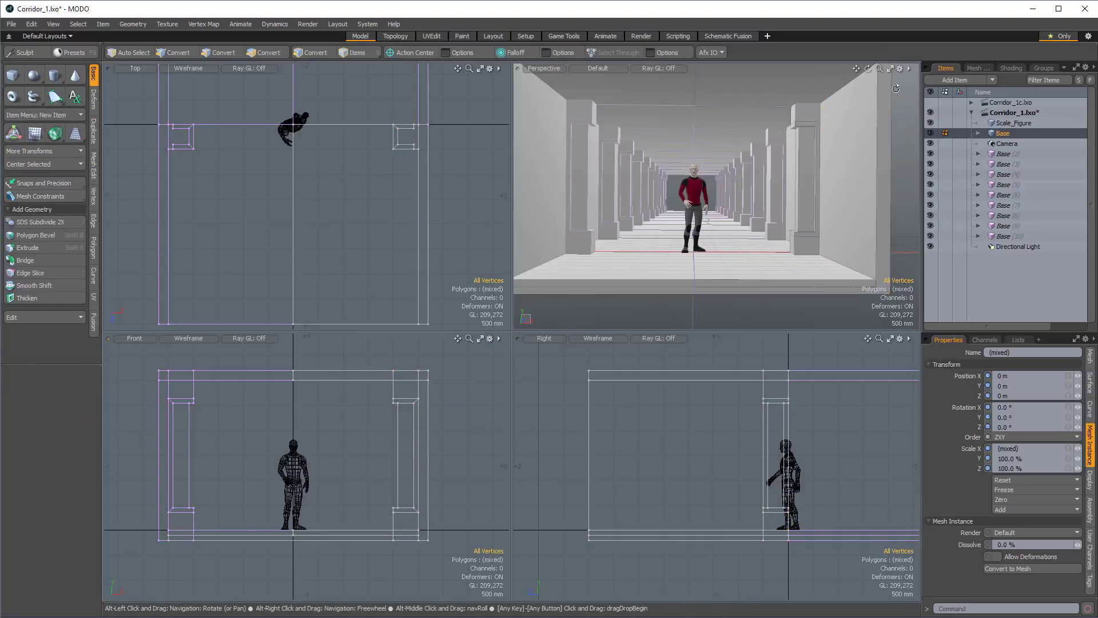
Select the original Wall and Pillar items together.
{"action": "left_click_drag", "start_coordinate": [895, 119], "coordinate": [732, 227], "text": "alt"}
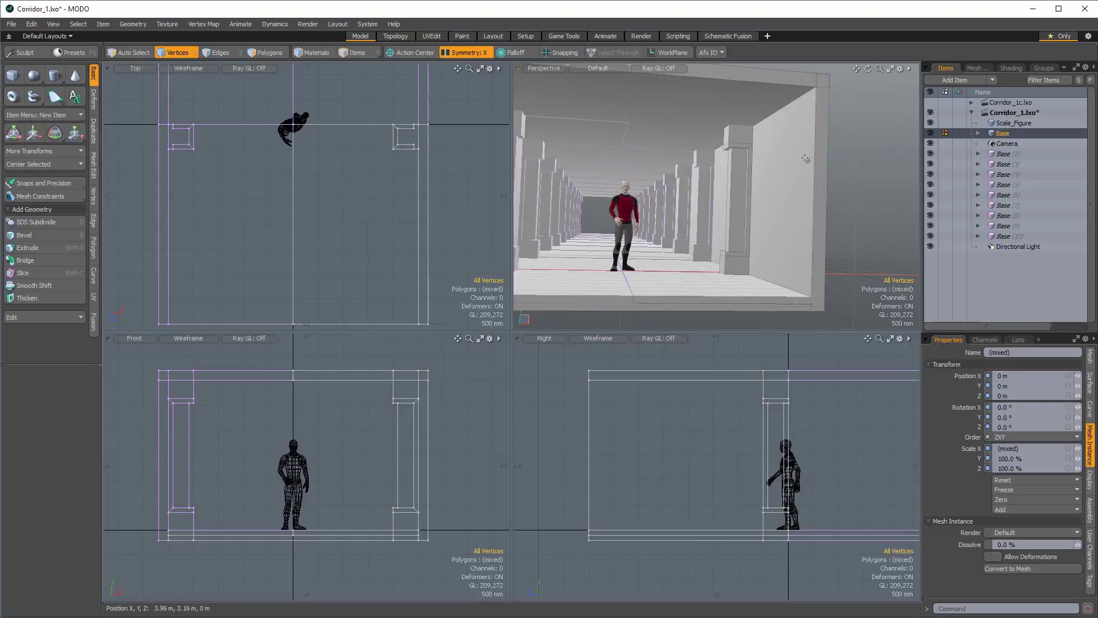
{"action": "left_click_drag", "start_coordinate": [763, 190], "coordinate": [782, 187], "text": "ctrl+alt"}
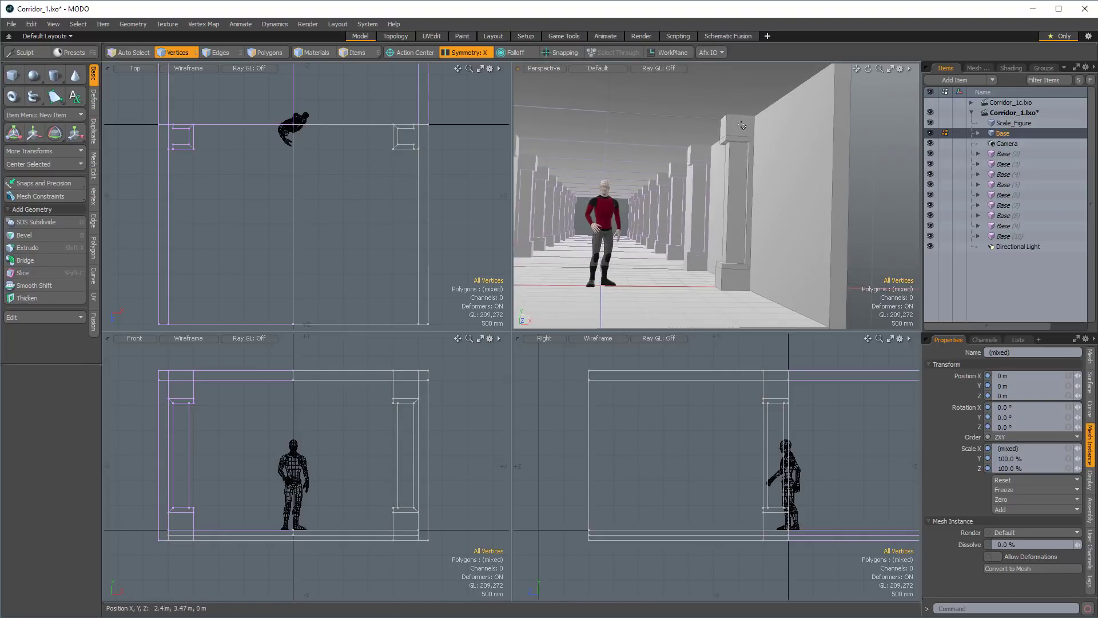
{"action": "left_click_drag", "start_coordinate": [761, 234], "coordinate": [813, 199], "text": "alt"}
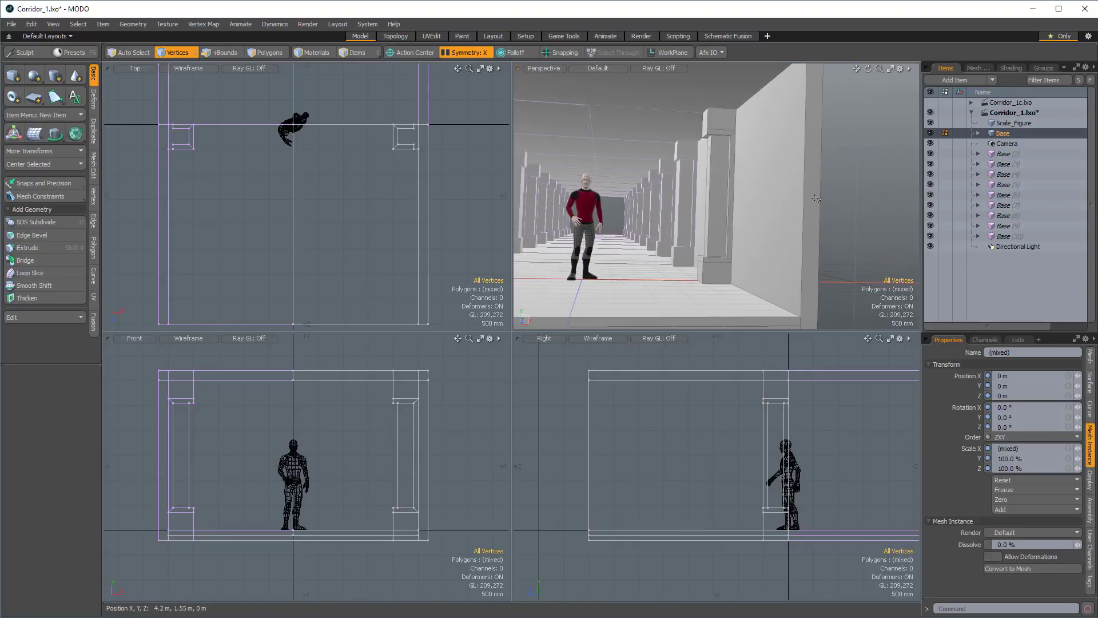
{"action": "key", "text": "5"}
{"action": "left_click", "coordinate": [811, 210]}
{"action": "left_click", "coordinate": [724, 269], "text": "shift"}
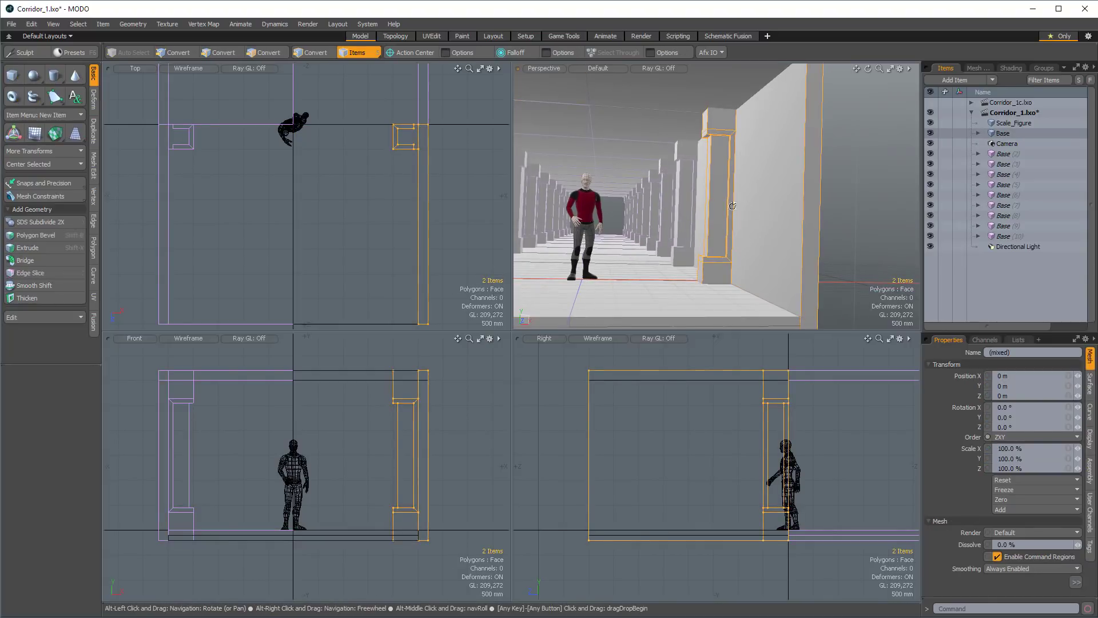
Turn on grid snapping in vertex mode and slice the wall and pillar horizontally at a height of 2 m.
{"action": "left_click_drag", "start_coordinate": [725, 204], "coordinate": [697, 178], "text": "alt"}
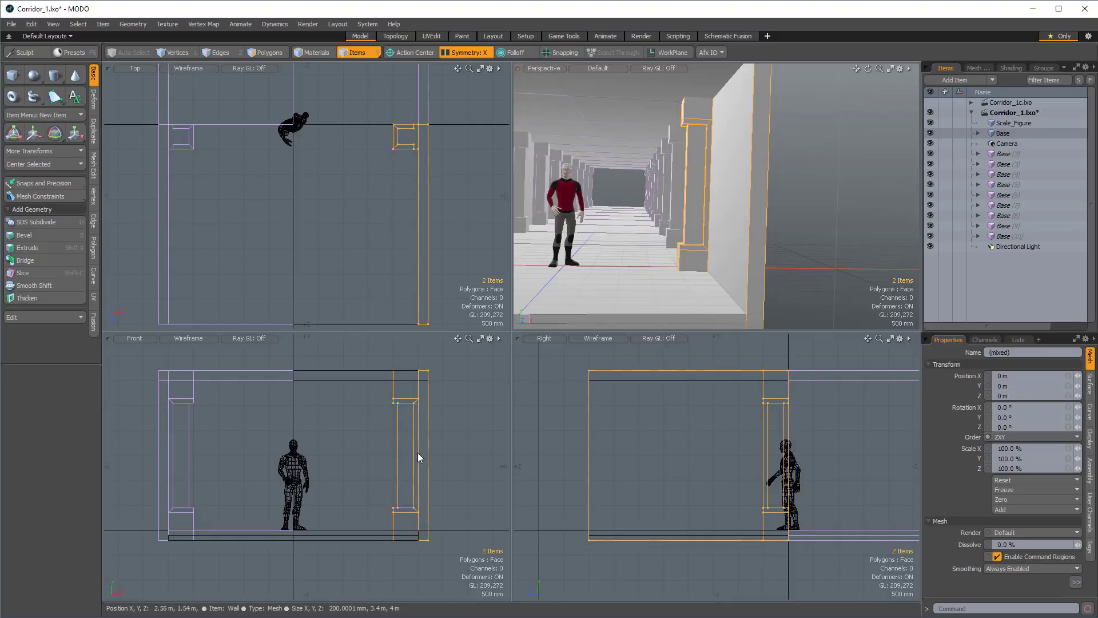
{"action": "left_click_drag", "start_coordinate": [721, 247], "coordinate": [727, 222], "text": "alt"}
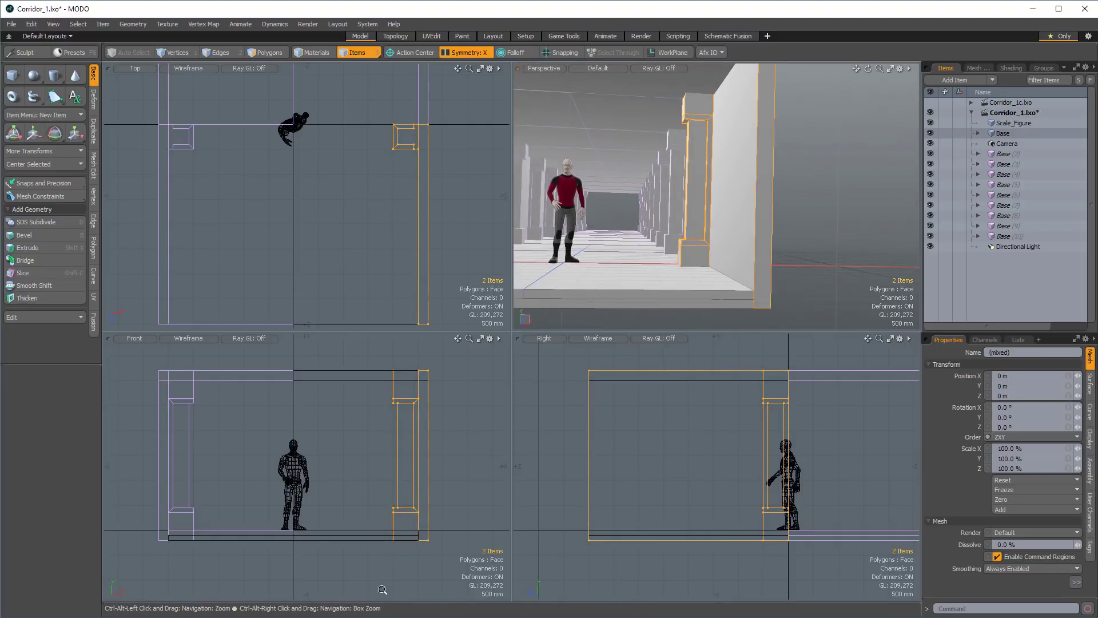
{"action": "left_click_drag", "start_coordinate": [417, 540], "coordinate": [417, 484], "text": "ctrl+alt"}
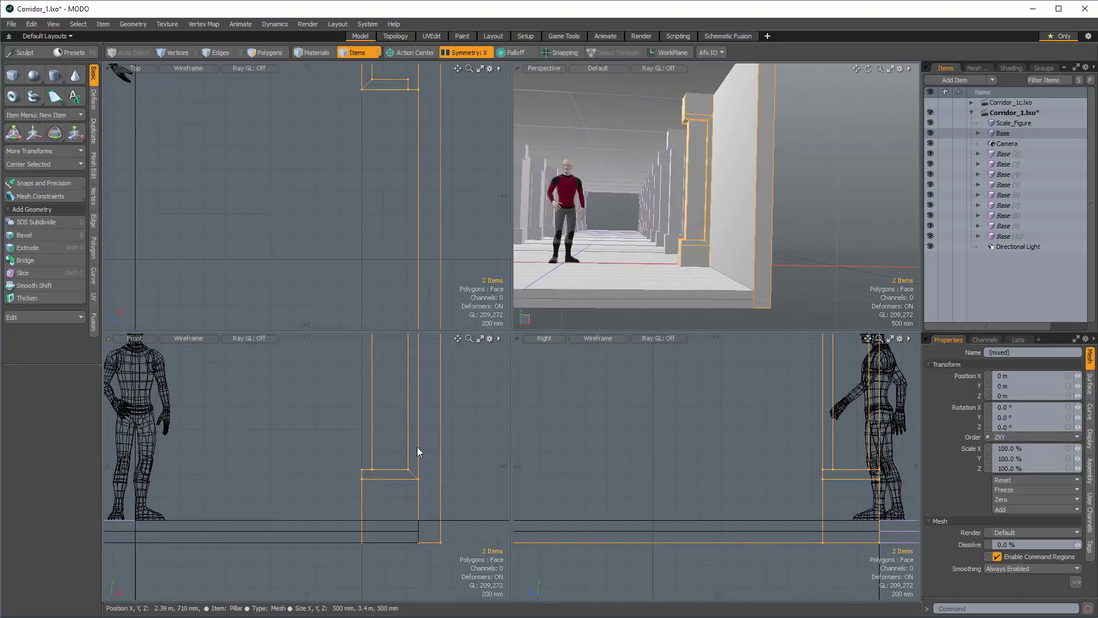
{"action": "left_click_drag", "start_coordinate": [497, 390], "coordinate": [379, 434], "text": "alt+shift"}
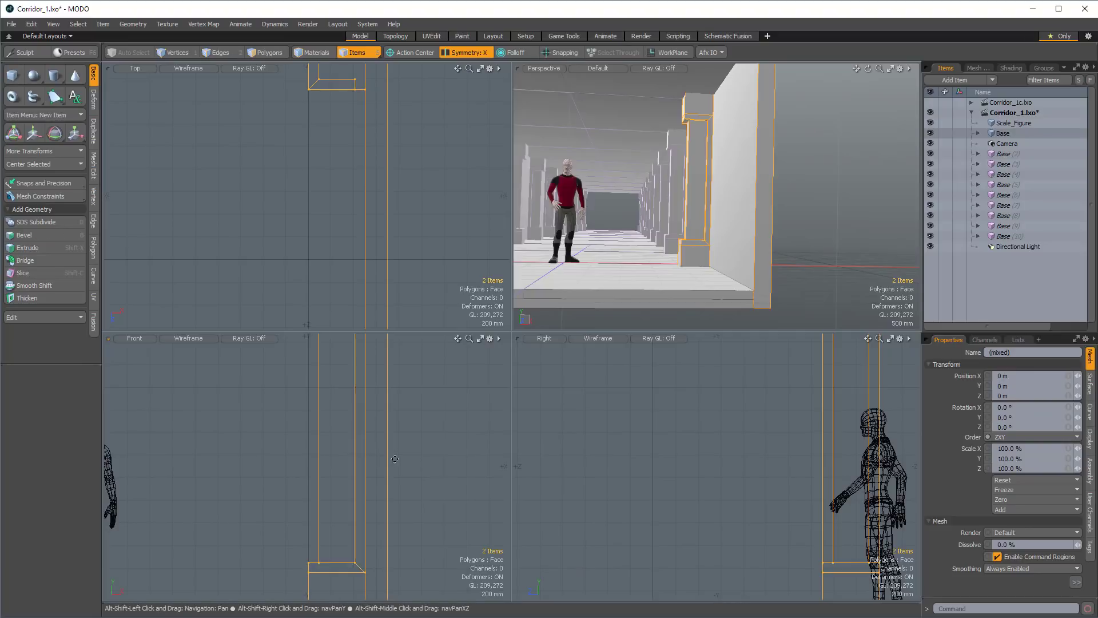
{"action": "left_click_drag", "start_coordinate": [395, 450], "coordinate": [403, 475], "text": "alt+shift"}
{"action": "key", "text": "1"}
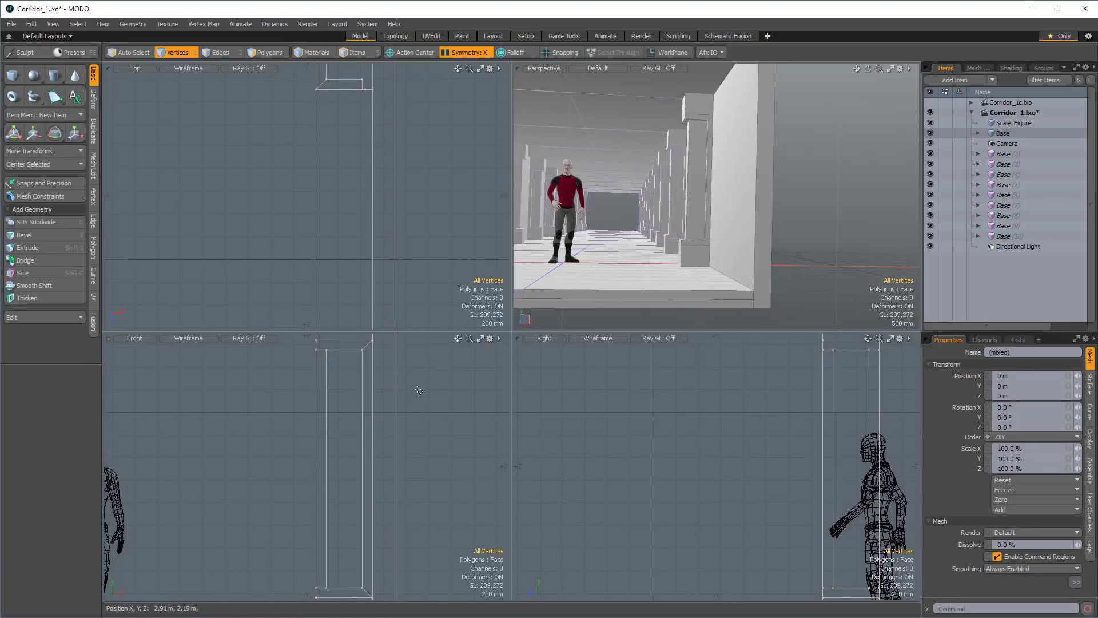
{"action": "key", "text": "shift+c"}
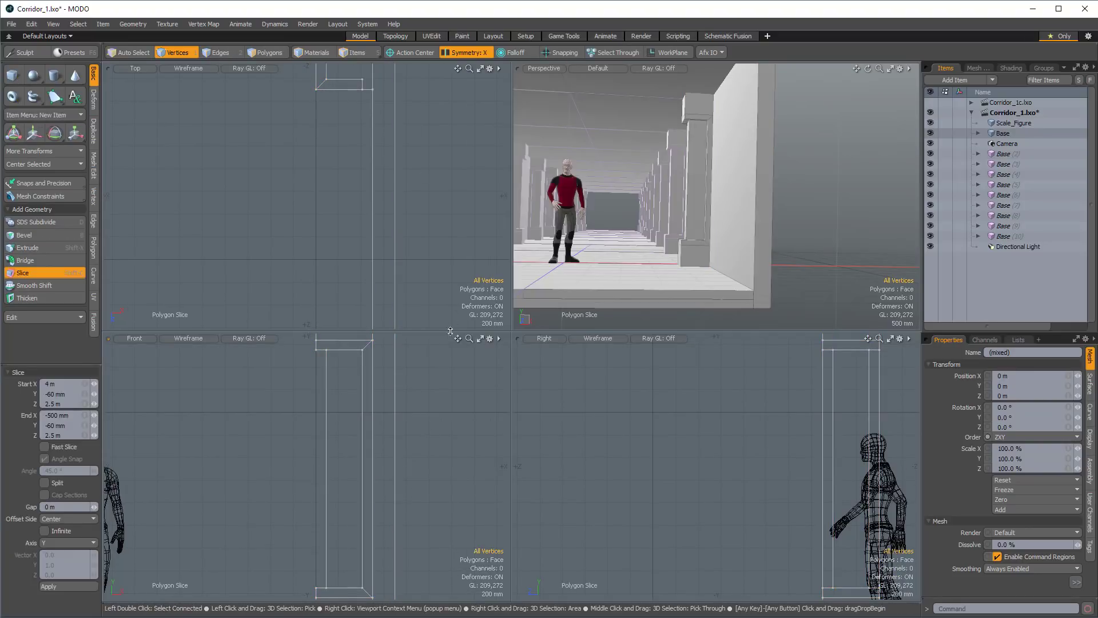
{"action": "key", "text": "a"}
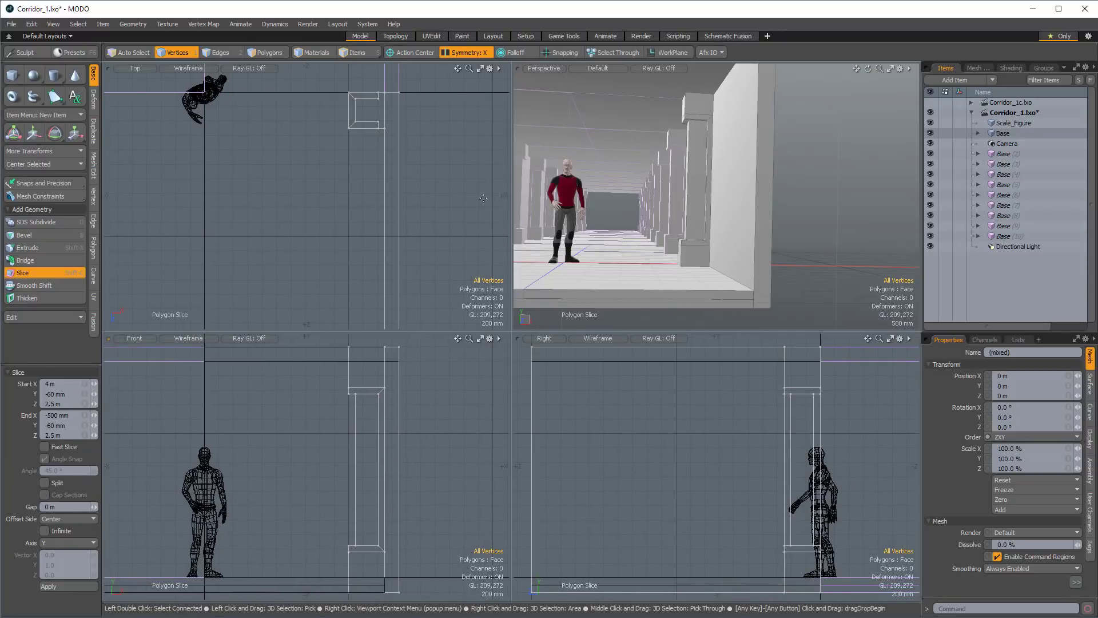
{"action": "left_click", "coordinate": [561, 53]}
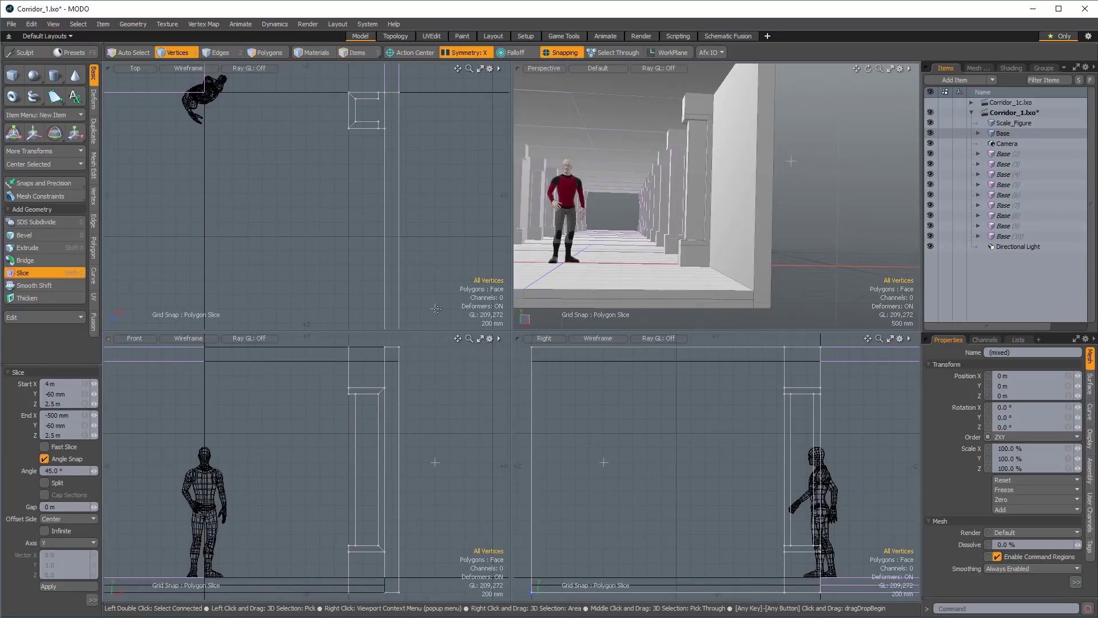
{"action": "key", "text": "F11"}
{"action": "left_click_drag", "start_coordinate": [450, 435], "coordinate": [291, 433]}
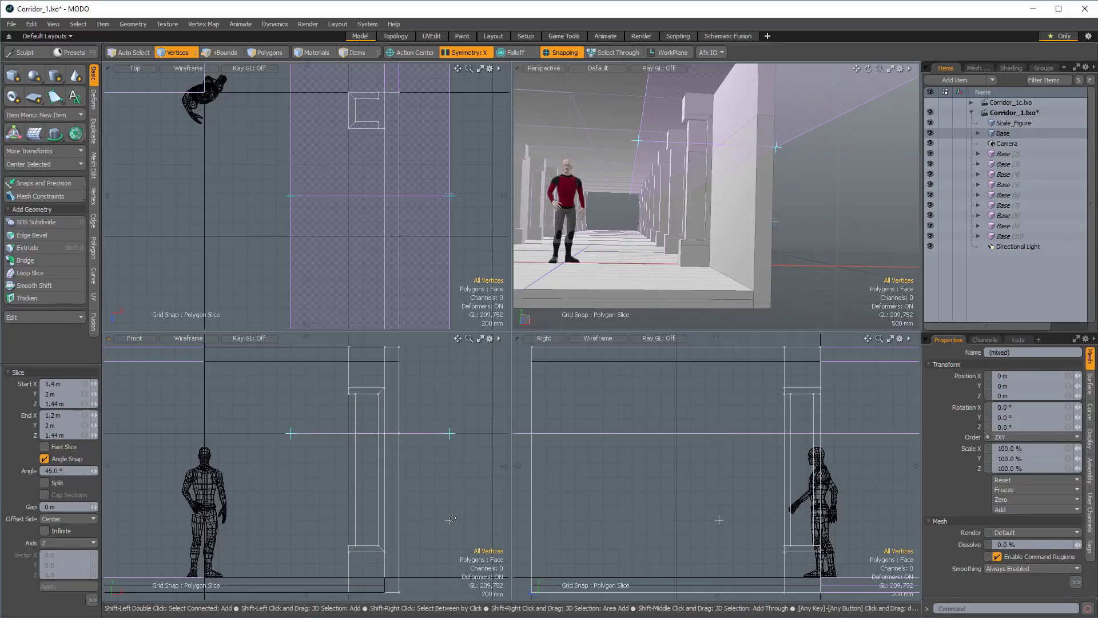
Add a second horizontal slice through the wall and pillar at a height of 1 m and finish slicing.
{"action": "left_click_drag", "start_coordinate": [450, 519], "coordinate": [313, 526]}
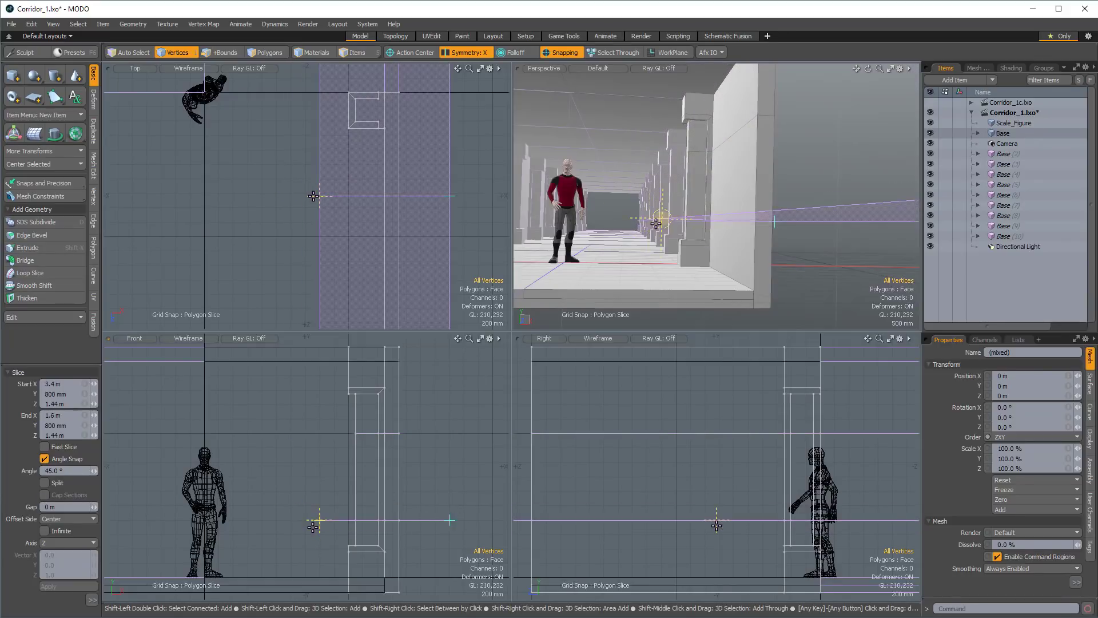
{"action": "left_click", "coordinate": [434, 503], "text": "shift"}
{"action": "left_click_drag", "start_coordinate": [449, 505], "coordinate": [306, 505], "text": "shift"}
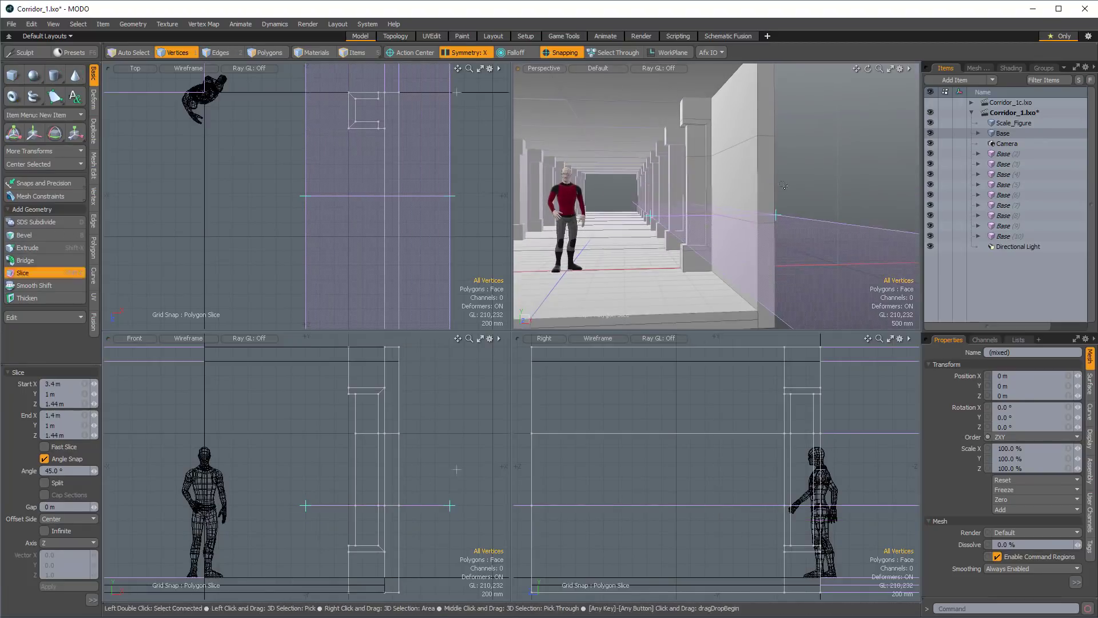
{"action": "key", "text": "space"}
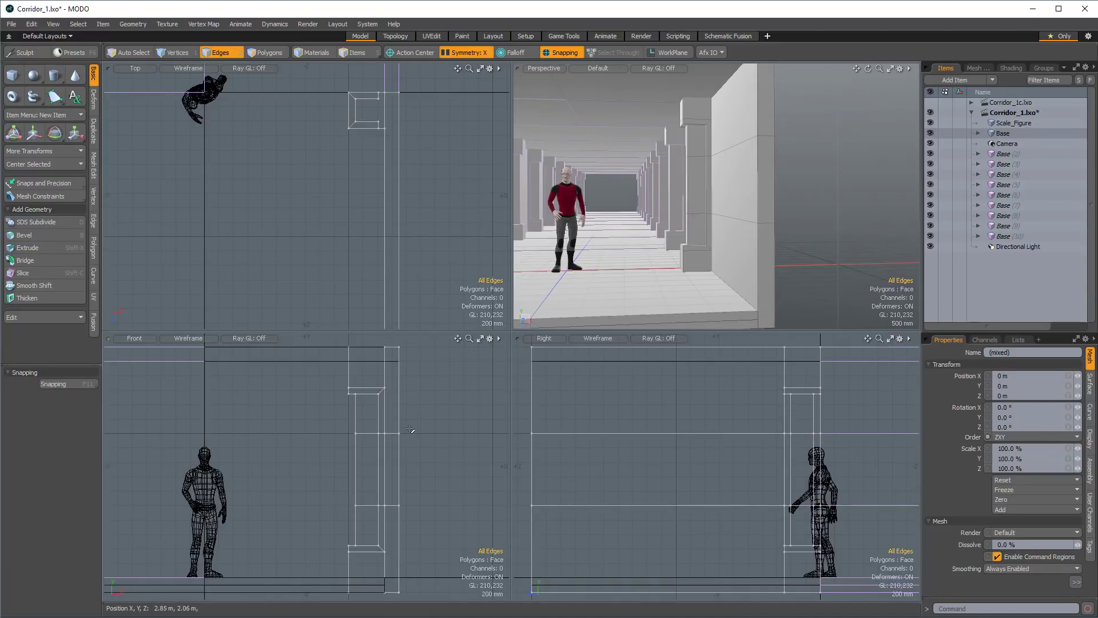
Try to push the sliced middle vertices of the wall and pillar about 444 mm outward along X, then undo the move.
{"action": "key", "text": "space"}
{"action": "key", "text": "space"}
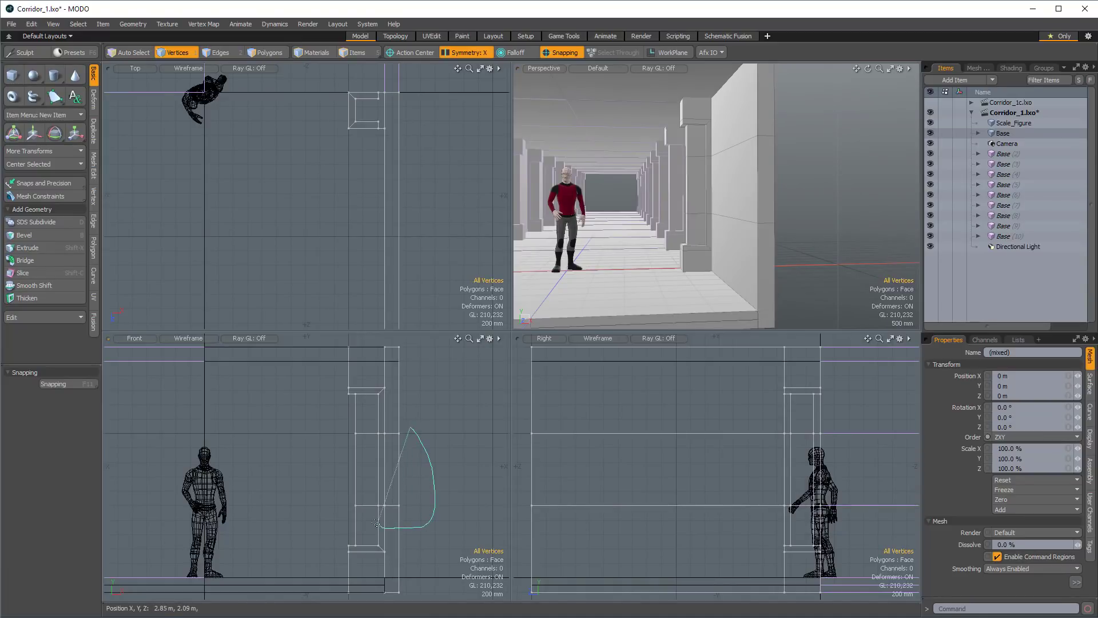
{"action": "right_click_drag", "start_coordinate": [430, 436], "coordinate": [430, 437]}
{"action": "key", "text": "w"}
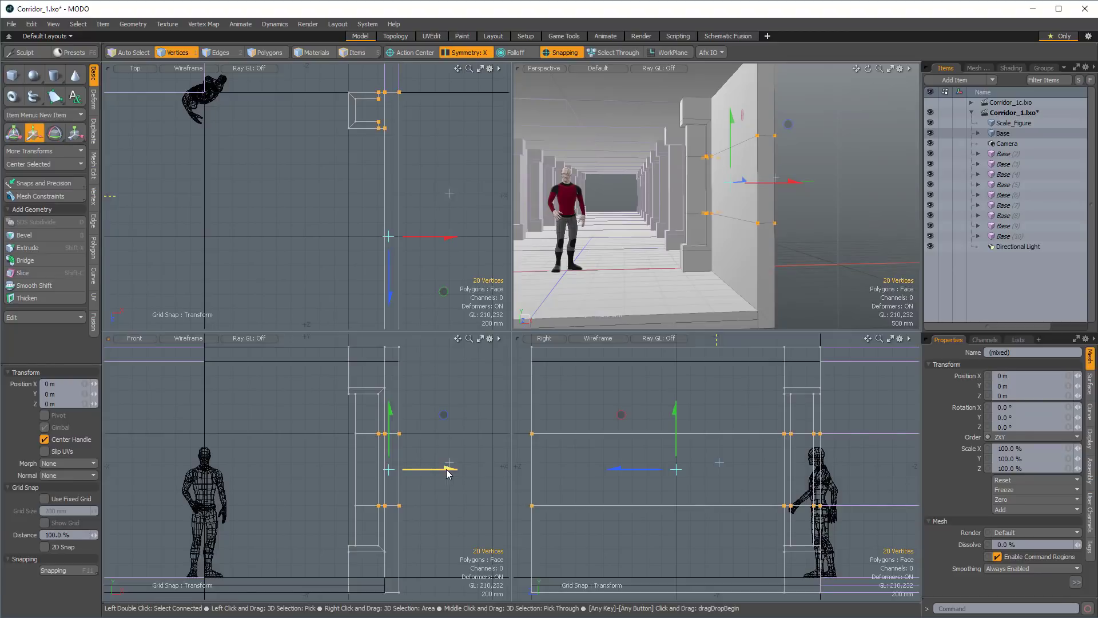
{"action": "left_click_drag", "start_coordinate": [447, 472], "coordinate": [480, 471]}
{"action": "left_click_drag", "start_coordinate": [709, 251], "coordinate": [675, 250], "text": "ctrl+alt"}
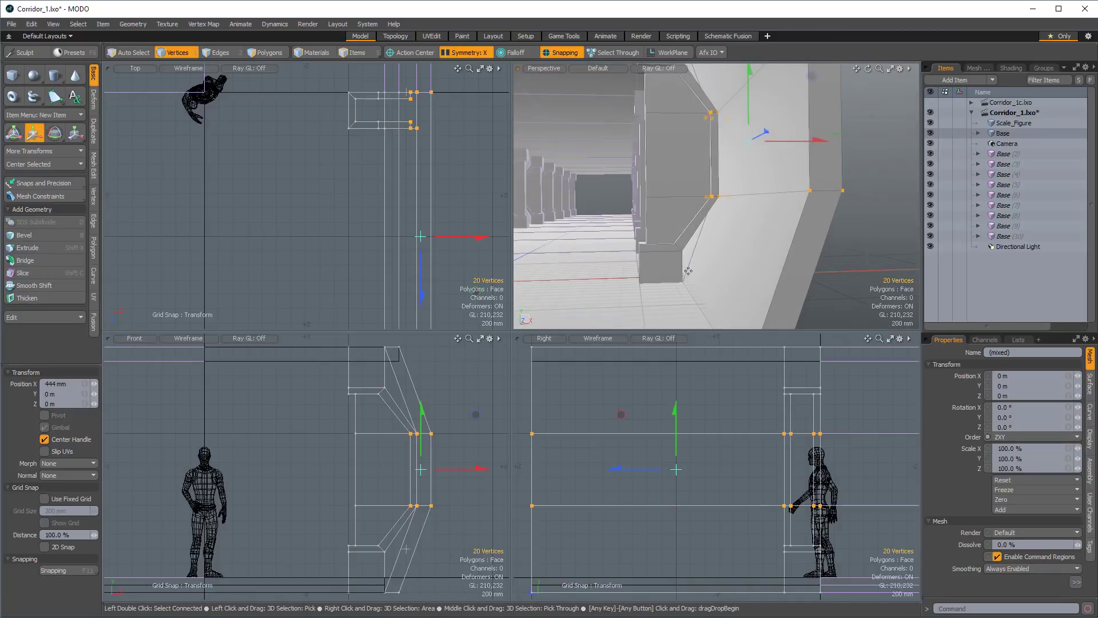
{"action": "left_click_drag", "start_coordinate": [700, 264], "coordinate": [665, 248], "text": "alt"}
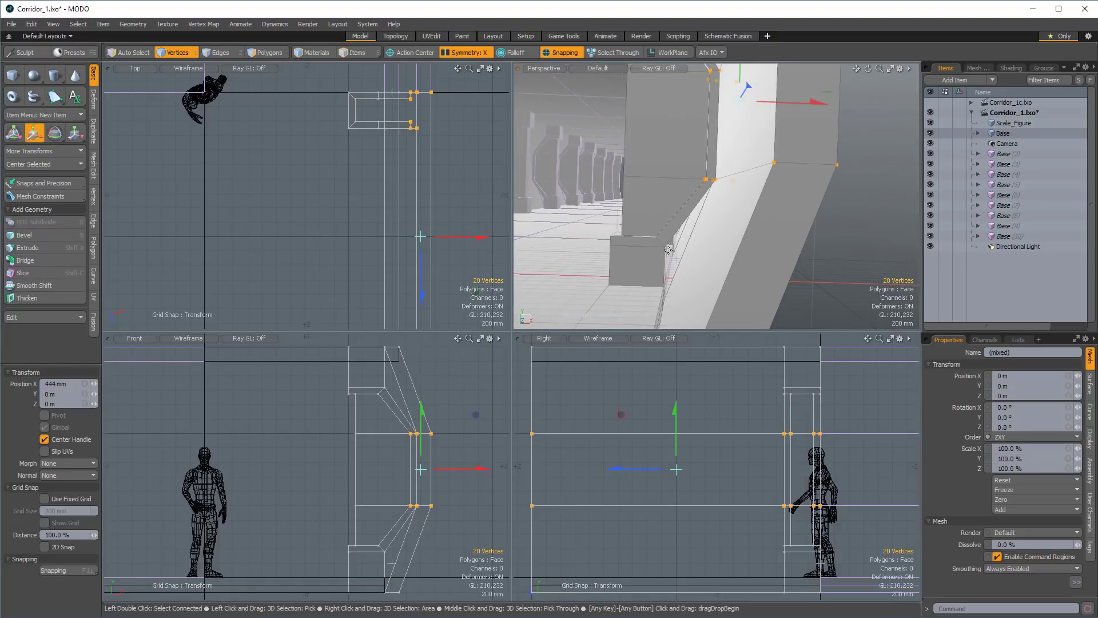
{"action": "key", "text": "alt"}
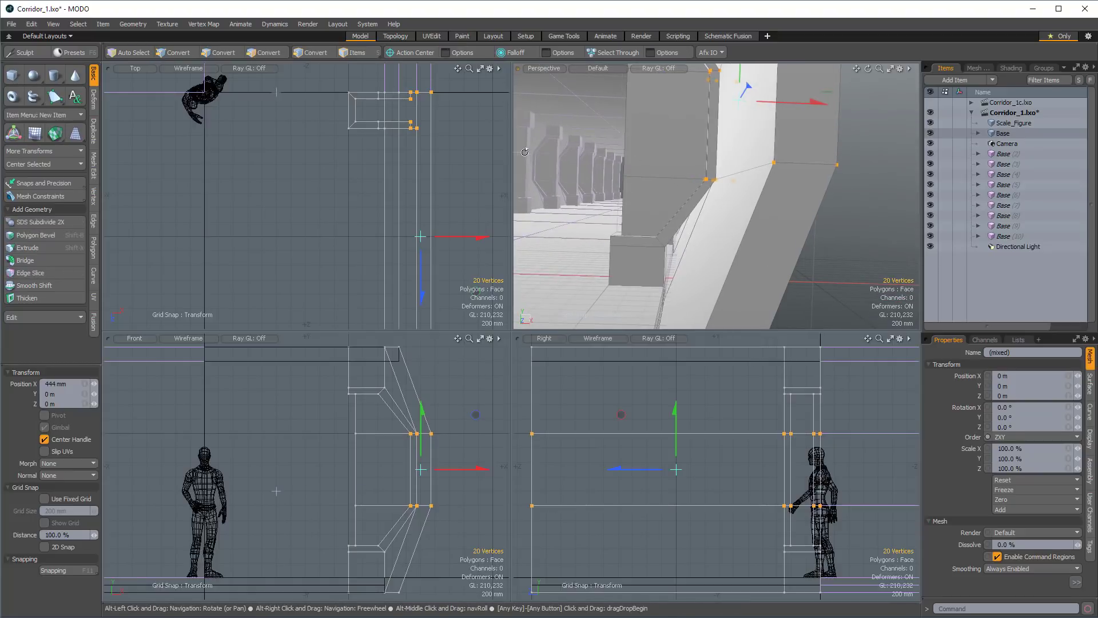
{"action": "left_click_drag", "start_coordinate": [770, 194], "coordinate": [713, 246], "text": "alt"}
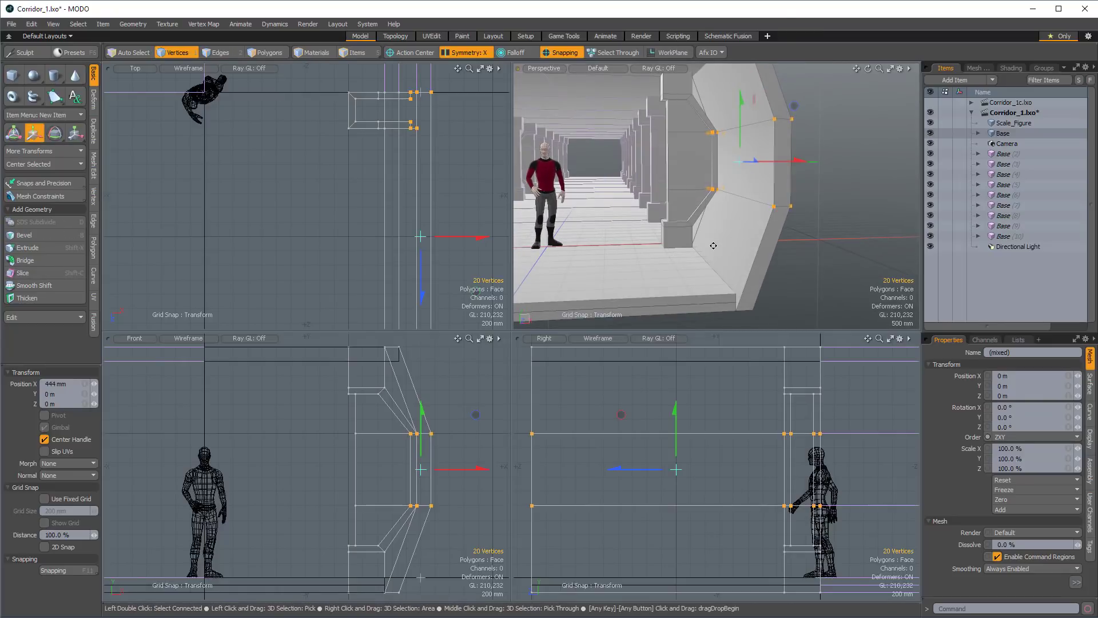
{"action": "key", "text": "ctrl+z"}
{"action": "left_click_drag", "start_coordinate": [772, 274], "coordinate": [773, 226], "text": "alt"}
{"action": "key", "text": "space"}
Loop-slice the lower section of the wall lengthwise, close to the height of the pillar base's upper edge.
{"action": "key", "text": "2"}
{"action": "left_click", "coordinate": [755, 245]}
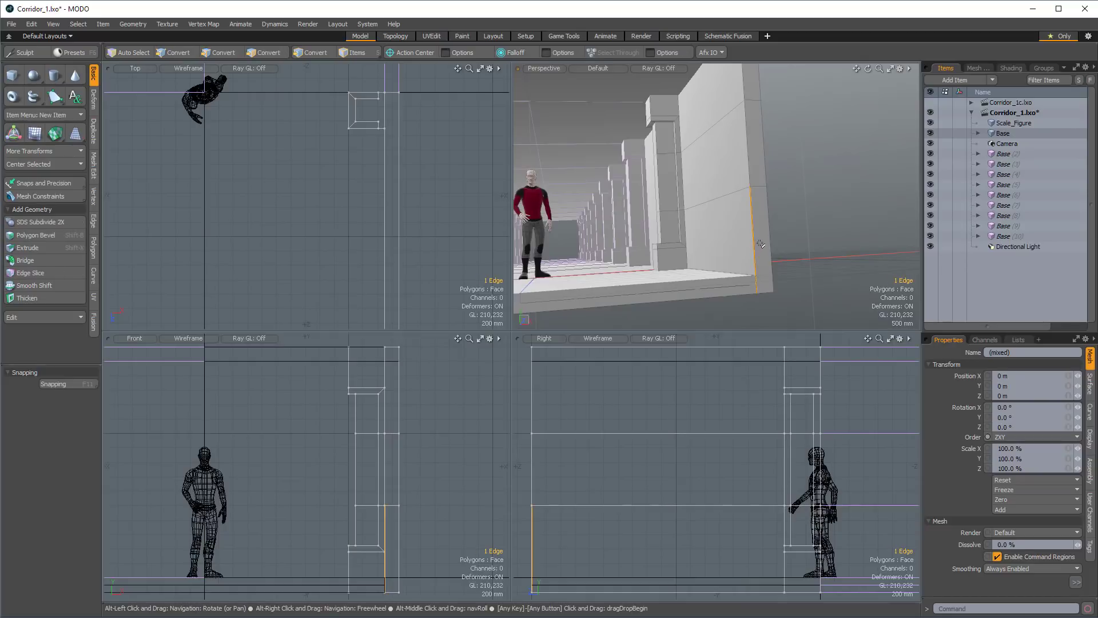
{"action": "key", "text": "alt+c"}
{"action": "left_click", "coordinate": [94, 426]}
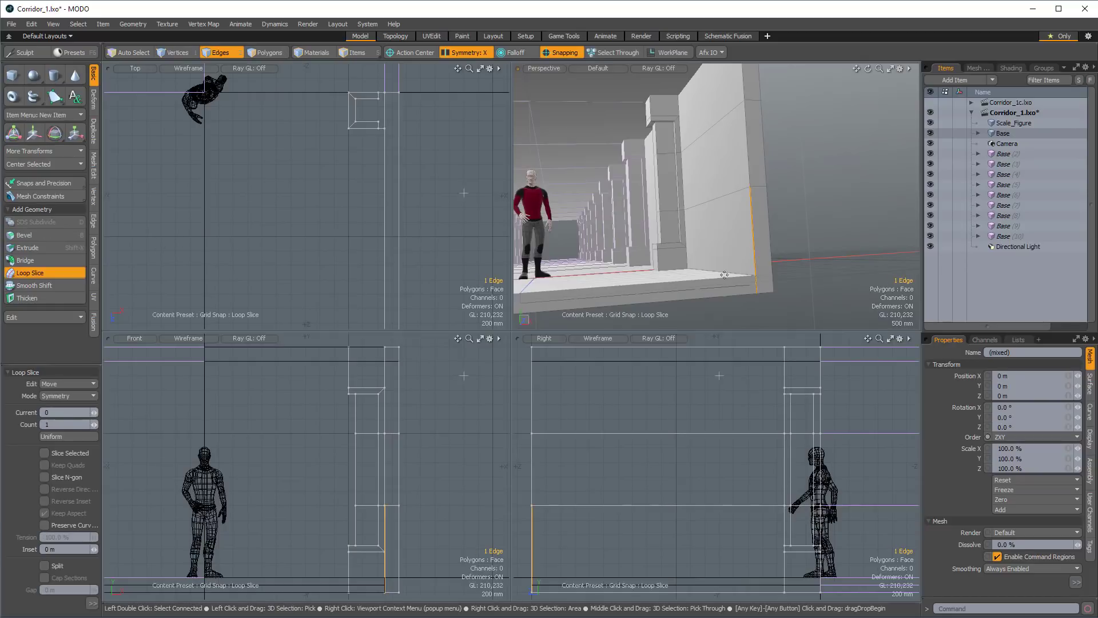
{"action": "left_click", "coordinate": [802, 153]}
{"action": "left_click_drag", "start_coordinate": [803, 153], "coordinate": [786, 197], "text": "alt"}
{"action": "key", "text": "space"}
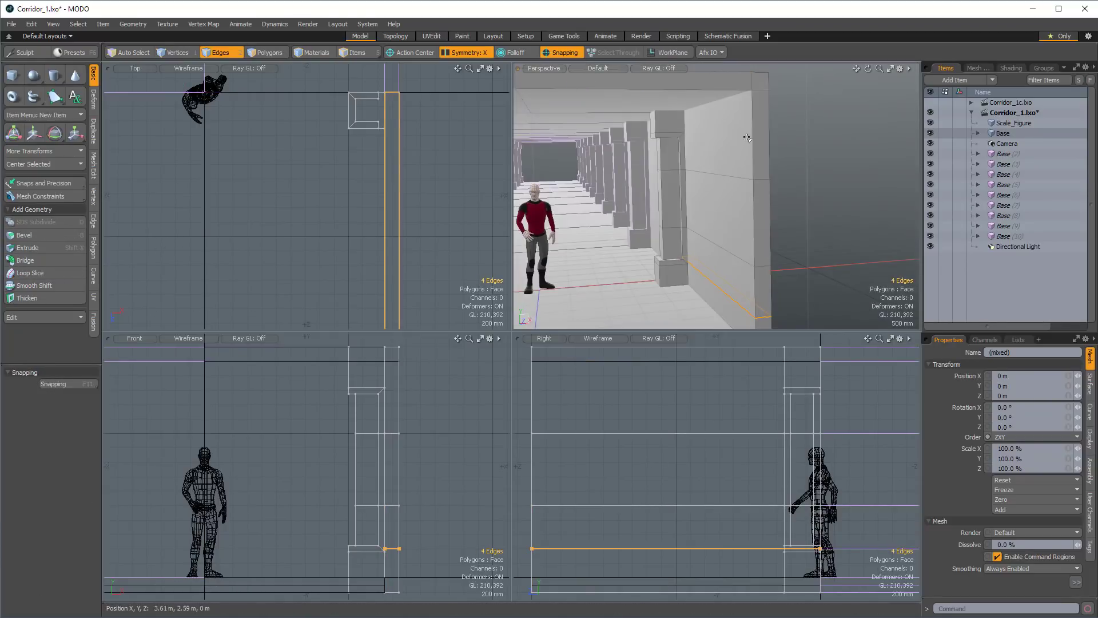
Loop-slice the upper section of the wall lengthwise, close to the height of the pillar cap's lower edge.
{"action": "left_click", "coordinate": [753, 140]}
{"action": "key", "text": "alt+c"}
{"action": "left_click_drag", "start_coordinate": [742, 147], "coordinate": [689, 152], "text": "alt"}
{"action": "key", "text": "space"}
{"action": "double_click", "coordinate": [708, 134]}
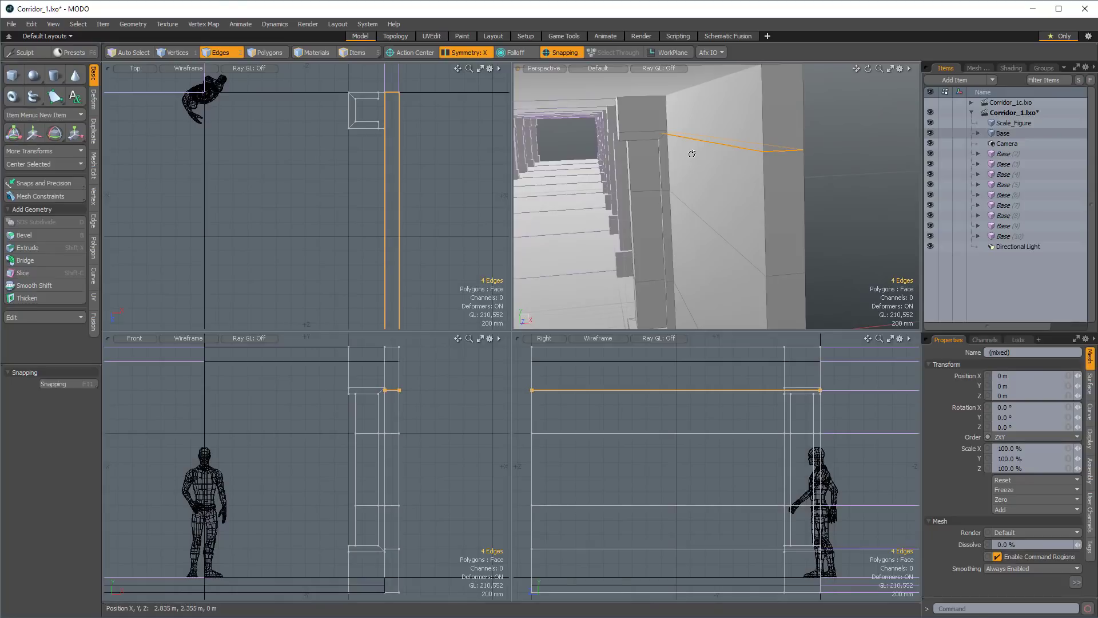
Prepare to scale the upper wall loop with symmetry and snapping off and the action center set to Element.
{"action": "key", "text": "r"}
{"action": "key", "text": "f"}
{"action": "left_click", "coordinate": [444, 376]}
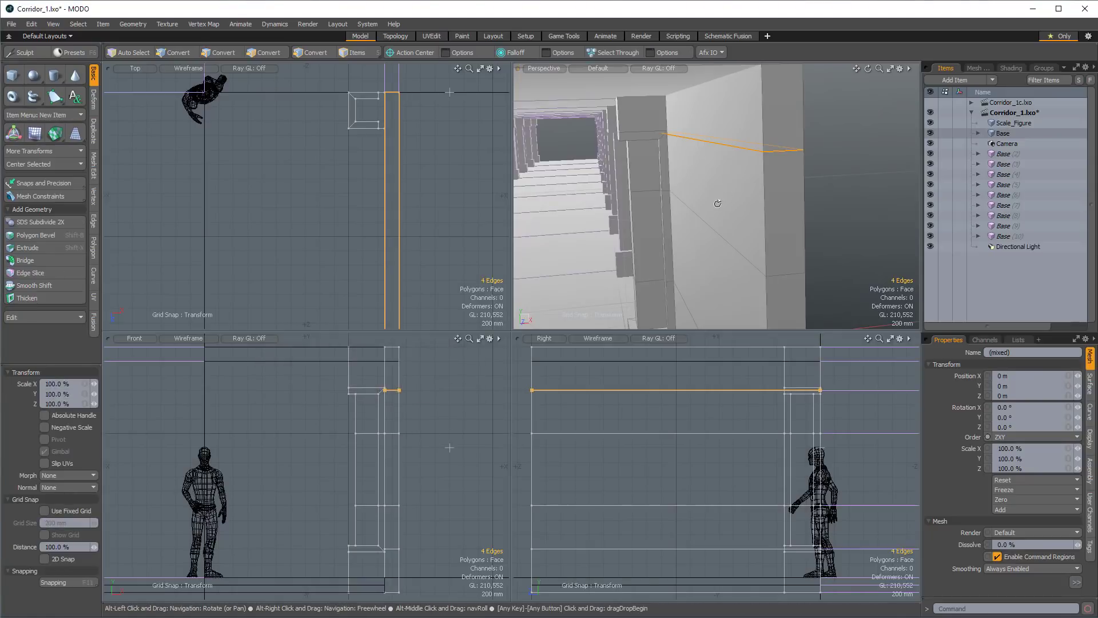
{"action": "left_click_drag", "start_coordinate": [717, 203], "coordinate": [738, 150], "text": "alt"}
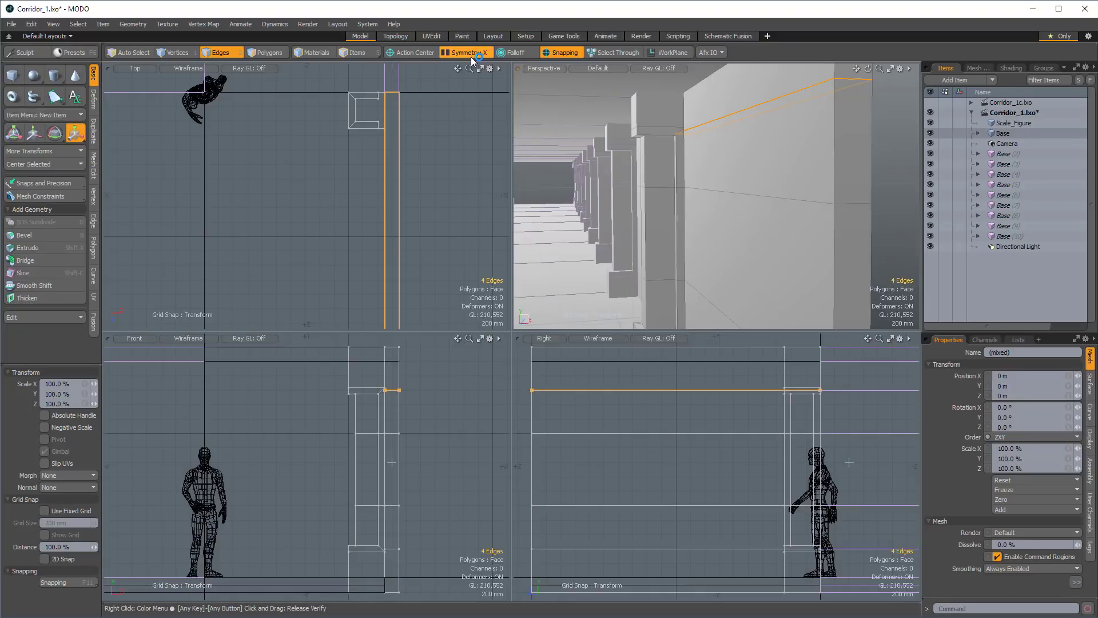
{"action": "left_click", "coordinate": [471, 55]}
{"action": "left_click", "coordinate": [560, 55]}
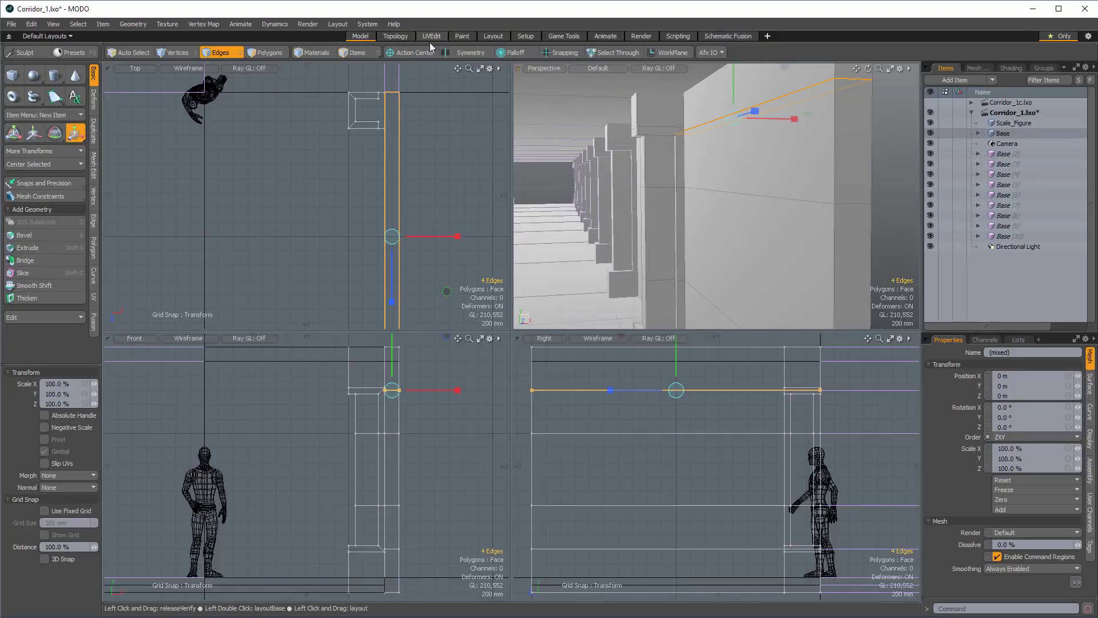
{"action": "left_click", "coordinate": [420, 52]}
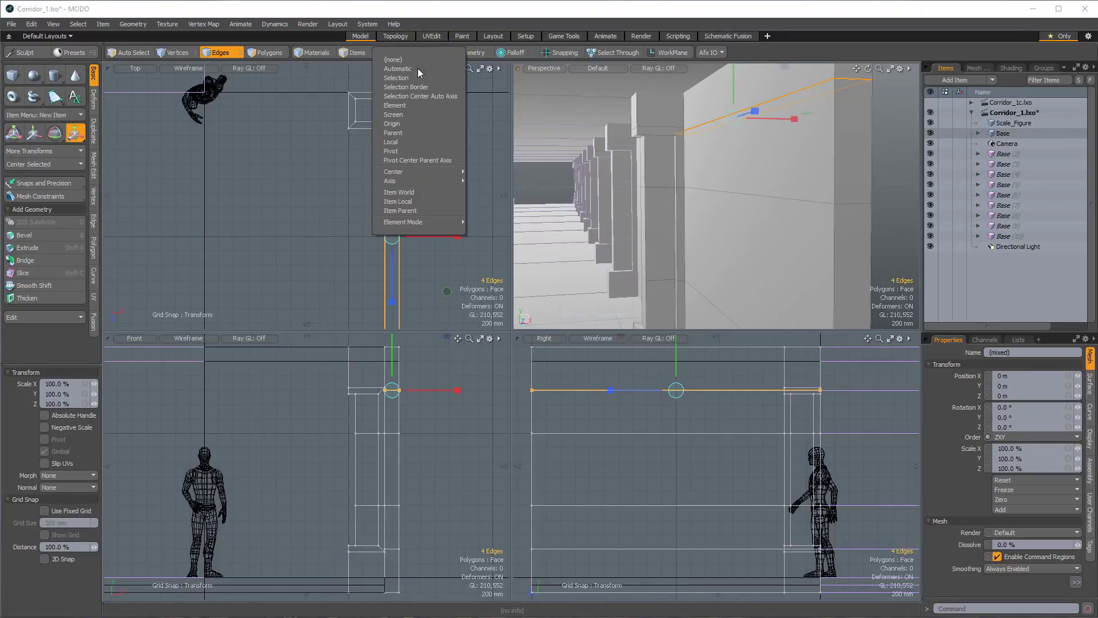
{"action": "left_click", "coordinate": [410, 108]}
Scale the upper wall loop flat onto the pillar cap's lower edge so both share the same height.
{"action": "left_click_drag", "start_coordinate": [738, 182], "coordinate": [657, 151], "text": "alt"}
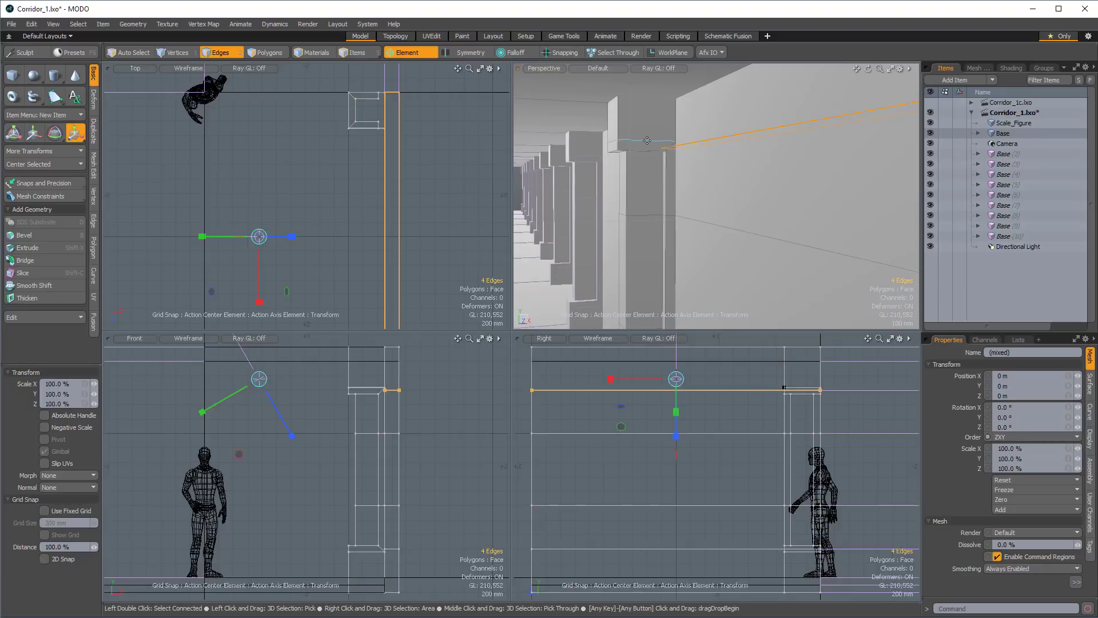
{"action": "left_click_drag", "start_coordinate": [683, 233], "coordinate": [691, 208], "text": "alt+shift"}
{"action": "left_click", "coordinate": [654, 118]}
{"action": "left_click_drag", "start_coordinate": [679, 165], "coordinate": [681, 203], "text": "alt+shift"}
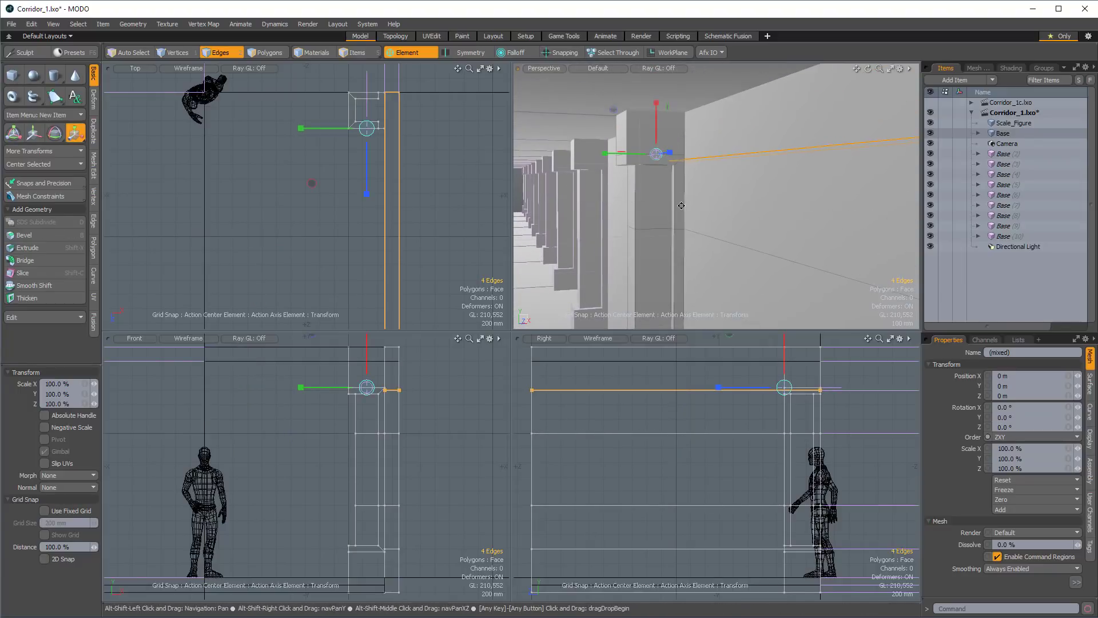
{"action": "left_click_drag", "start_coordinate": [656, 104], "coordinate": [685, 114]}
{"action": "left_click_drag", "start_coordinate": [685, 115], "coordinate": [703, 151], "text": "alt"}
{"action": "key", "text": "space"}
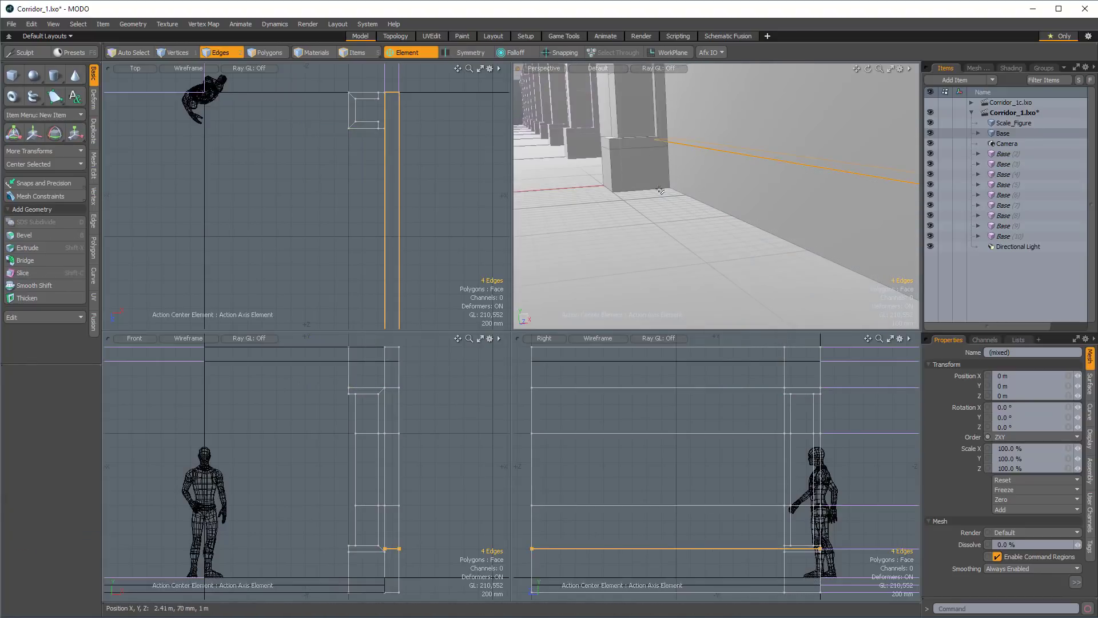
Scale the lower wall loop to 0% on X about the pillar base's upper edge, and clear the selection.
{"action": "key", "text": "r"}
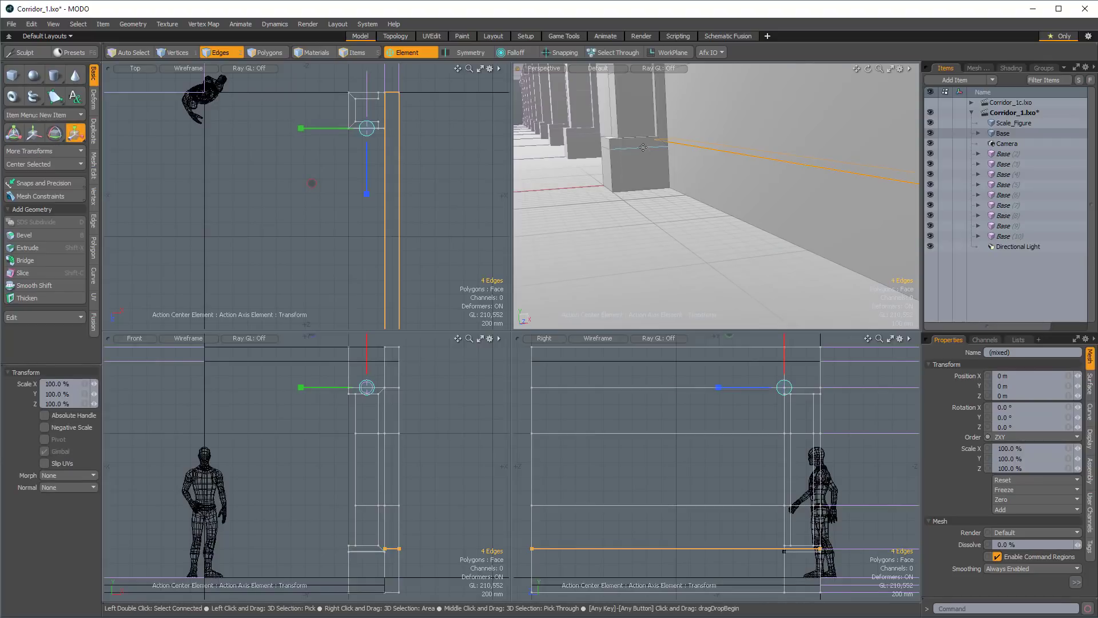
{"action": "left_click", "coordinate": [639, 196]}
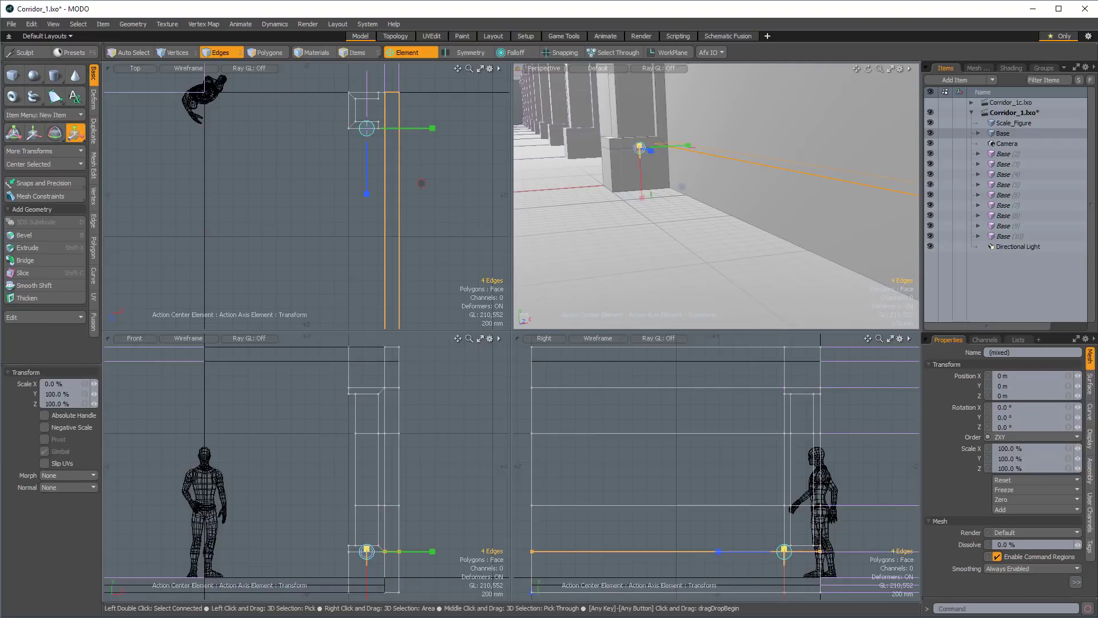
{"action": "left_click_drag", "start_coordinate": [639, 196], "coordinate": [595, 217], "text": "ctrl+alt"}
{"action": "left_click_drag", "start_coordinate": [686, 246], "coordinate": [736, 241], "text": "alt"}
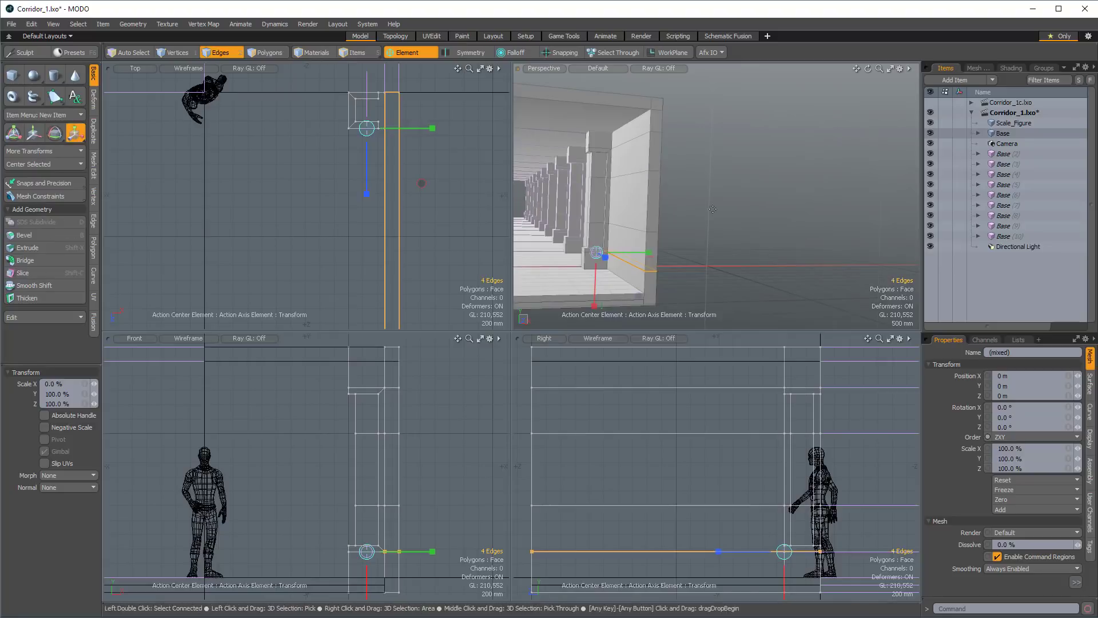
{"action": "key", "text": "Escape"}
Move the middle vertices of the wall and pillar 300 mm outward along X, using the Automatic action center.
{"action": "scroll", "coordinate": [385, 448], "scroll_direction": "up", "scroll_amount": 2}
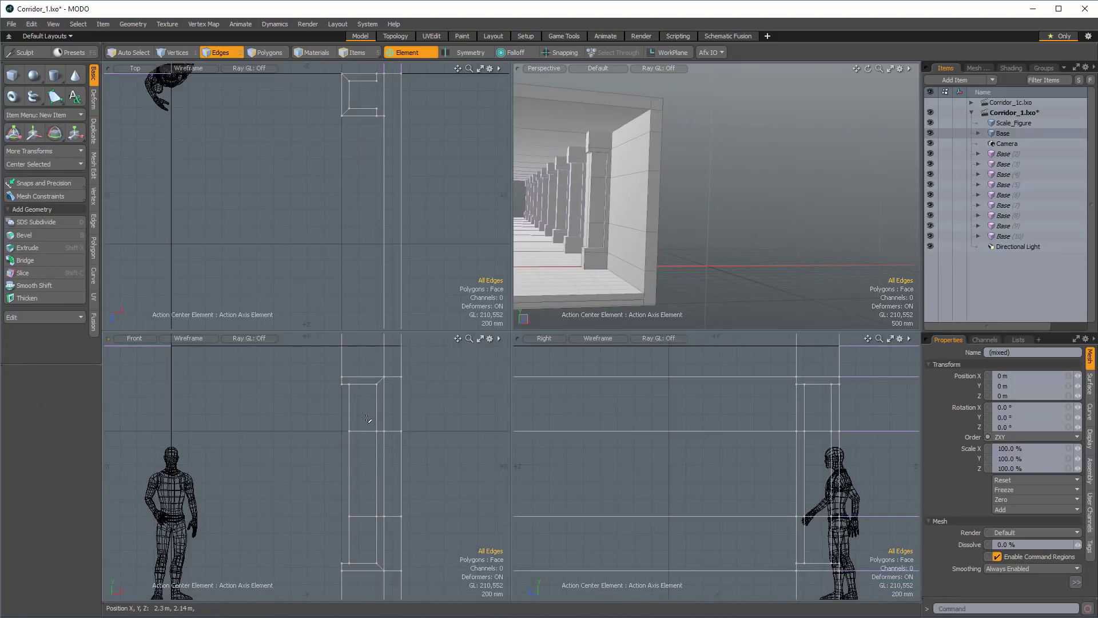
{"action": "key", "text": "3"}
{"action": "key", "text": "1"}
{"action": "right_click_drag", "start_coordinate": [368, 417], "coordinate": [411, 542]}
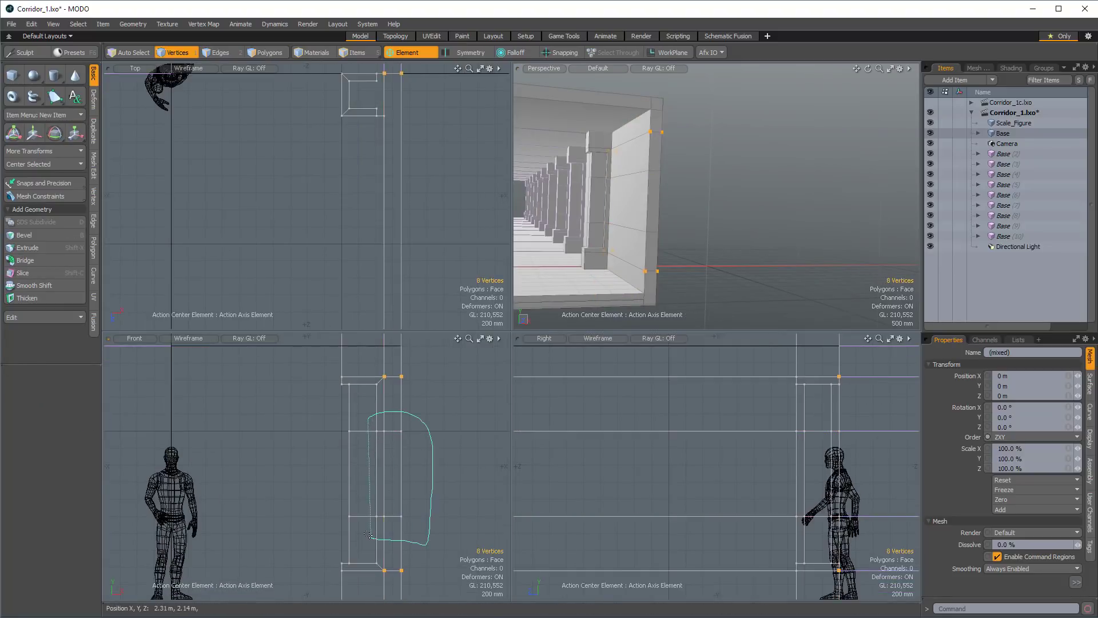
{"action": "key", "text": "w"}
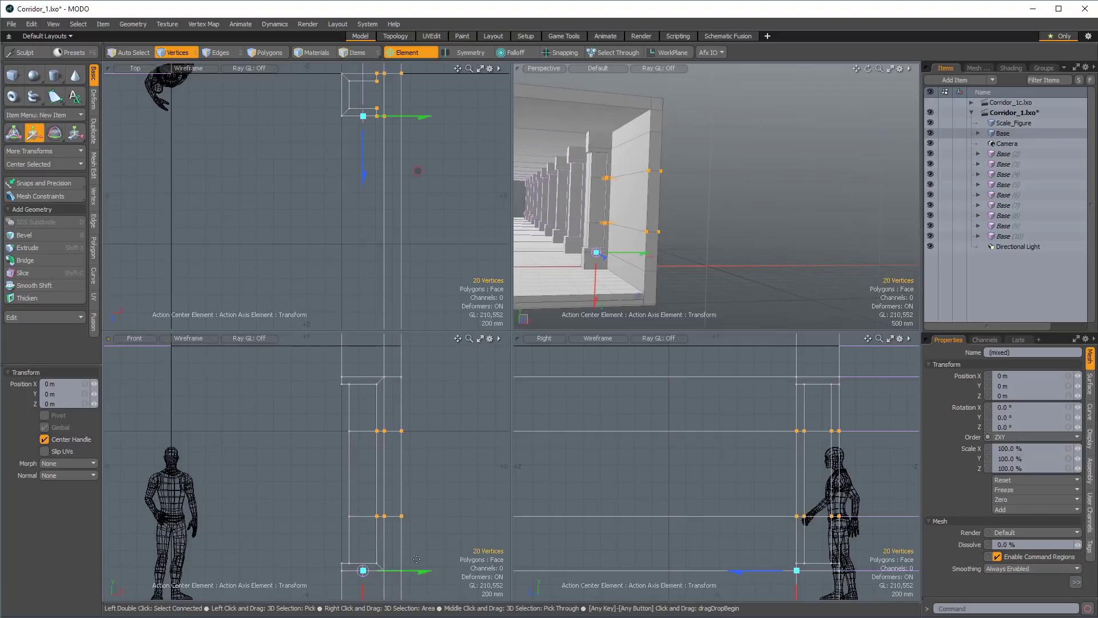
{"action": "left_click", "coordinate": [423, 54]}
{"action": "left_click", "coordinate": [418, 75]}
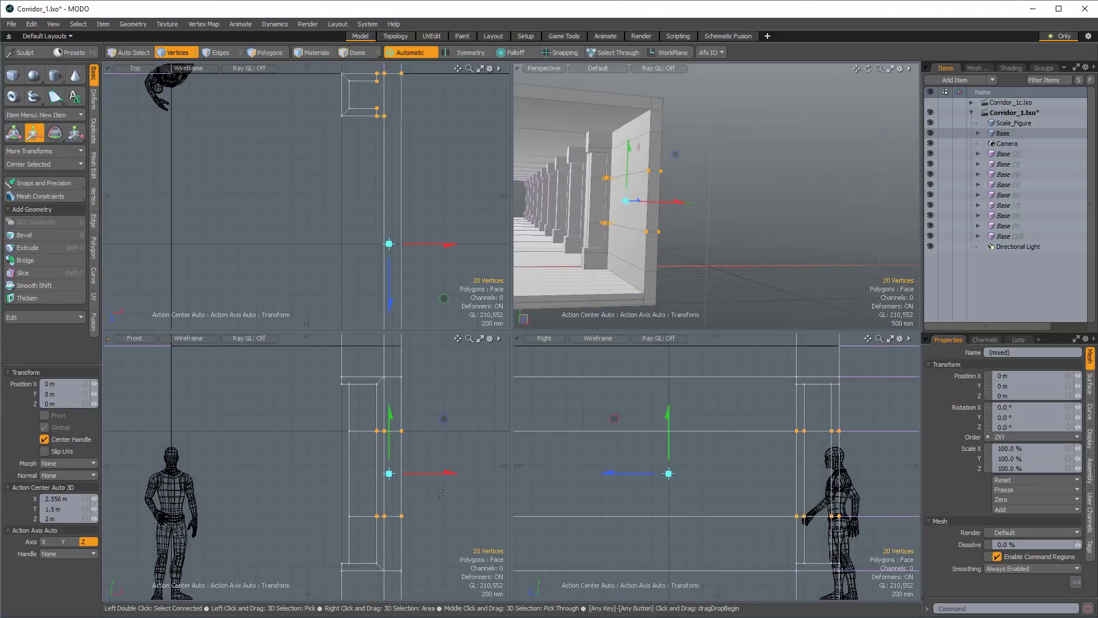
{"action": "left_click_drag", "start_coordinate": [448, 478], "coordinate": [473, 478]}
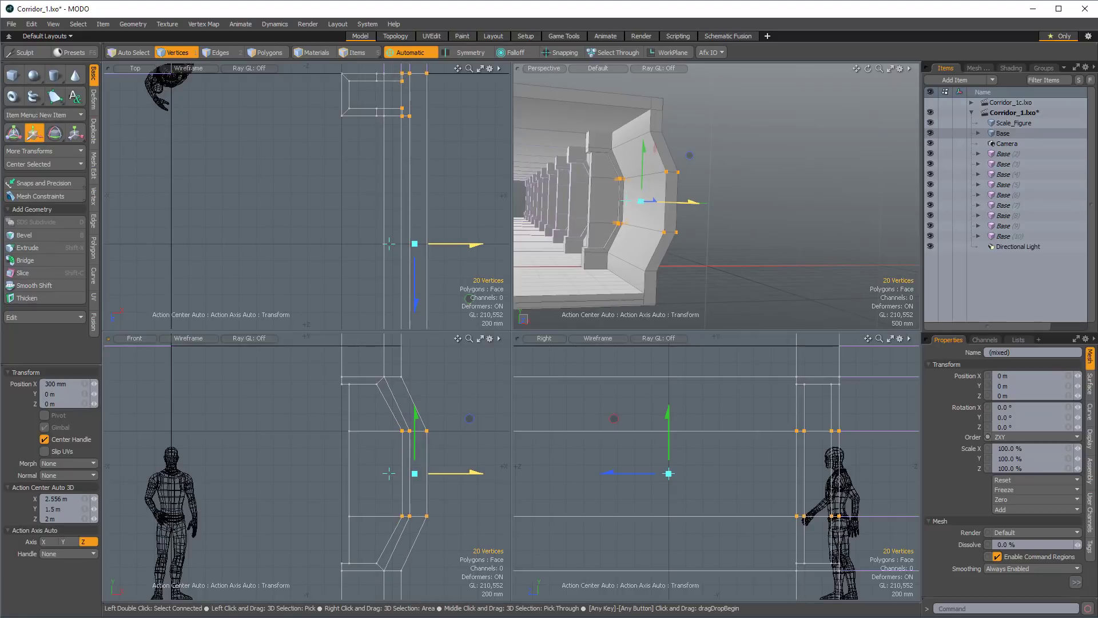
Finish the move, clear the vertex selection and select the Pillar item on its own.
{"action": "left_click_drag", "start_coordinate": [640, 213], "coordinate": [657, 243], "text": "alt"}
{"action": "key", "text": "q"}
{"action": "key", "text": "Escape"}
{"action": "key", "text": "5"}
{"action": "left_click", "coordinate": [642, 263]}
Make inactive meshes invisible in the perspective view so that only the pillar is displayed.
{"action": "left_click_drag", "start_coordinate": [657, 243], "coordinate": [636, 303], "text": "ctrl+alt"}
{"action": "left_click_drag", "start_coordinate": [672, 214], "coordinate": [698, 186], "text": "alt"}
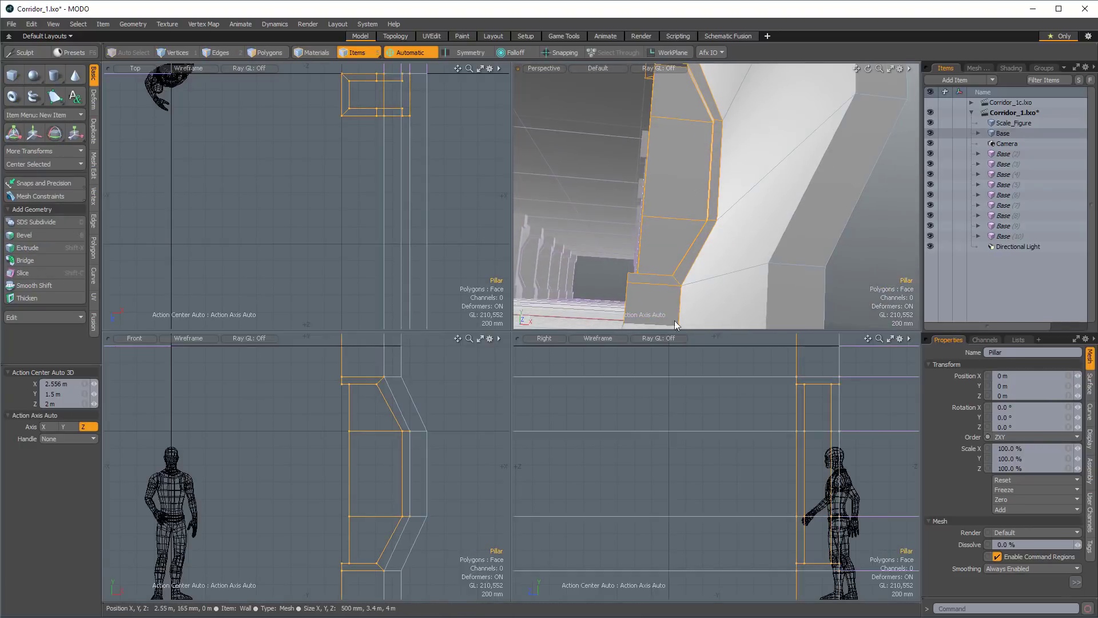
{"action": "left_click_drag", "start_coordinate": [674, 320], "coordinate": [735, 187], "text": "alt"}
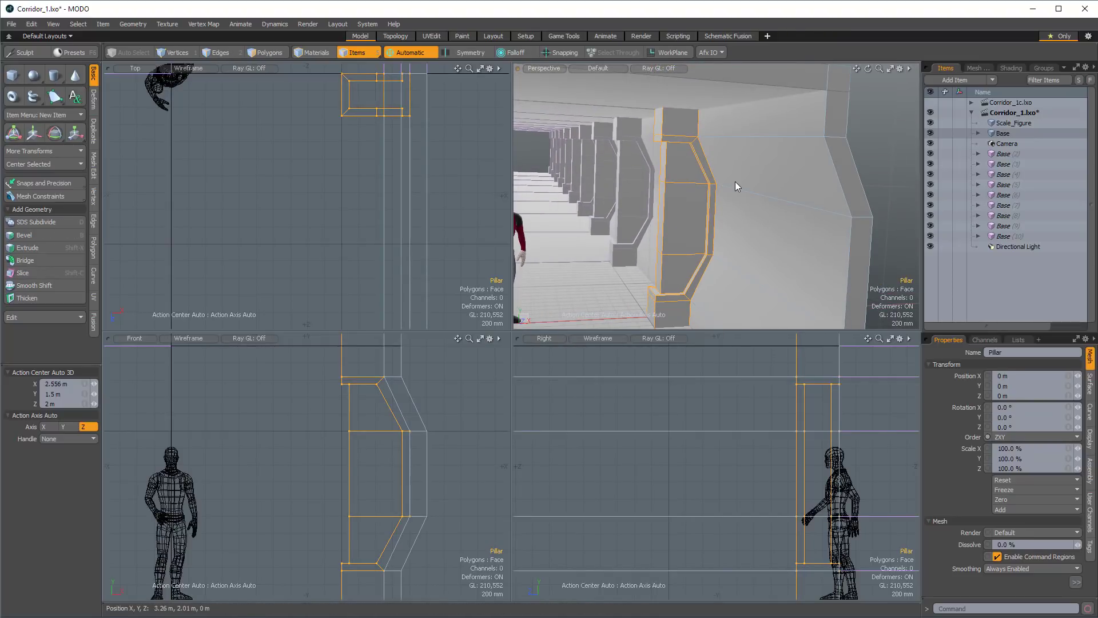
{"action": "left_click_drag", "start_coordinate": [684, 119], "coordinate": [727, 142], "text": "ctrl+alt"}
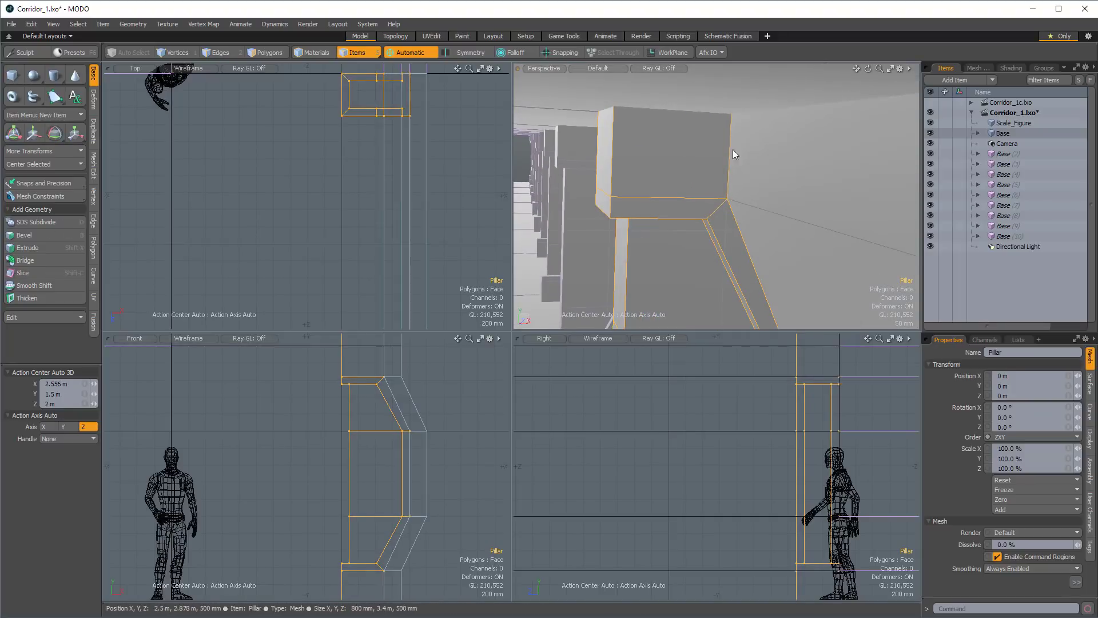
{"action": "left_click_drag", "start_coordinate": [739, 182], "coordinate": [706, 132], "text": "alt+shift"}
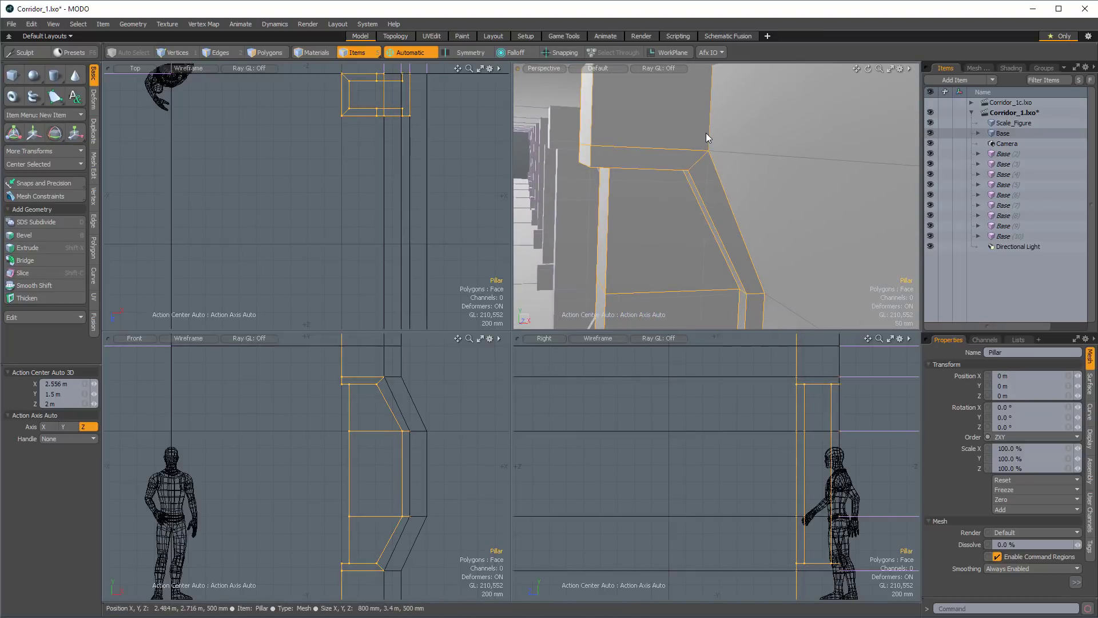
{"action": "left_click_drag", "start_coordinate": [696, 180], "coordinate": [629, 184], "text": "ctrl+alt"}
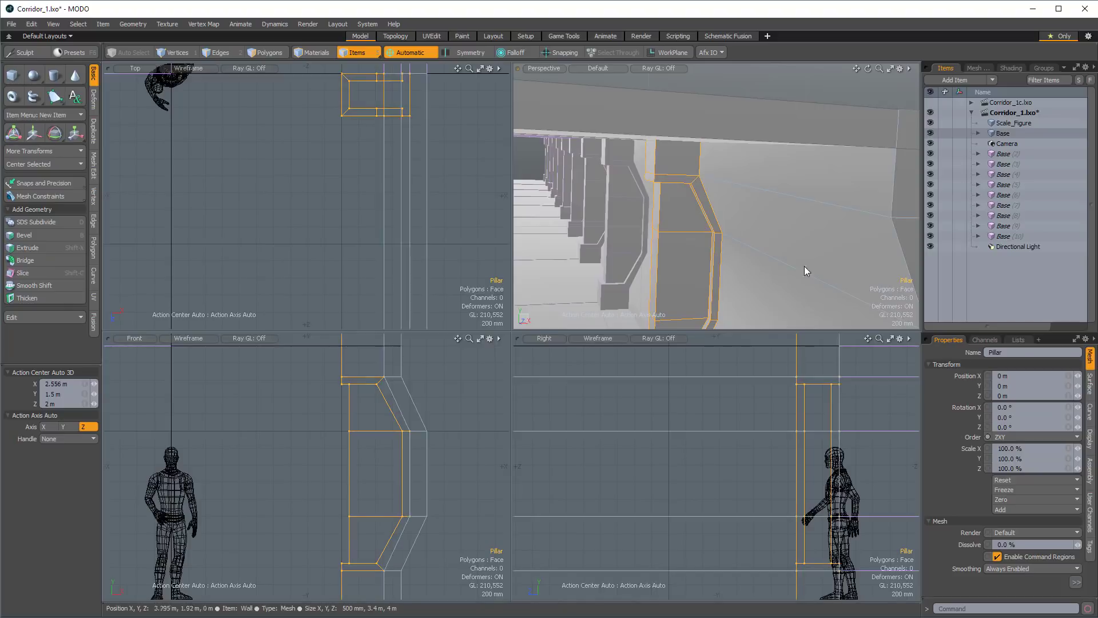
{"action": "left_click_drag", "start_coordinate": [804, 267], "coordinate": [701, 170], "text": "alt"}
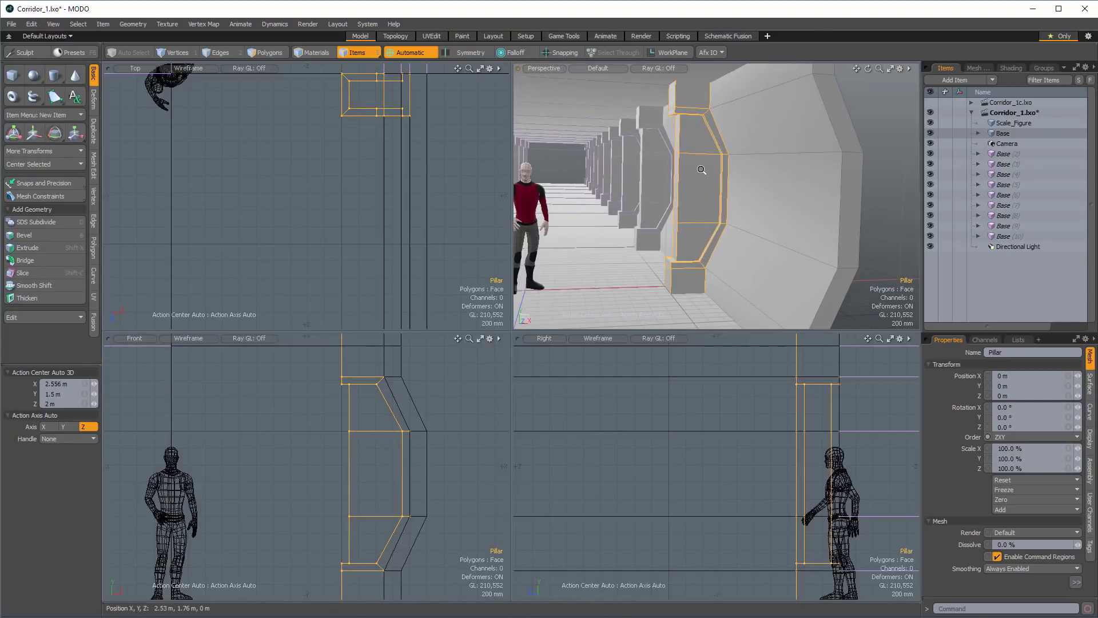
{"action": "key", "text": "o"}
{"action": "left_click", "coordinate": [805, 268]}
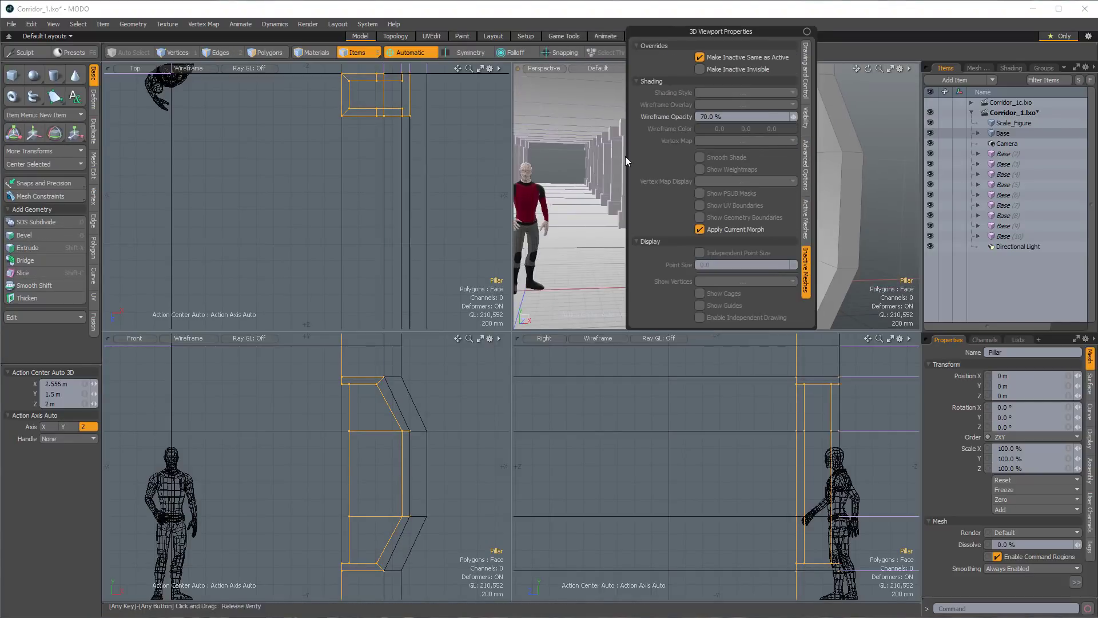
{"action": "left_click", "coordinate": [699, 72]}
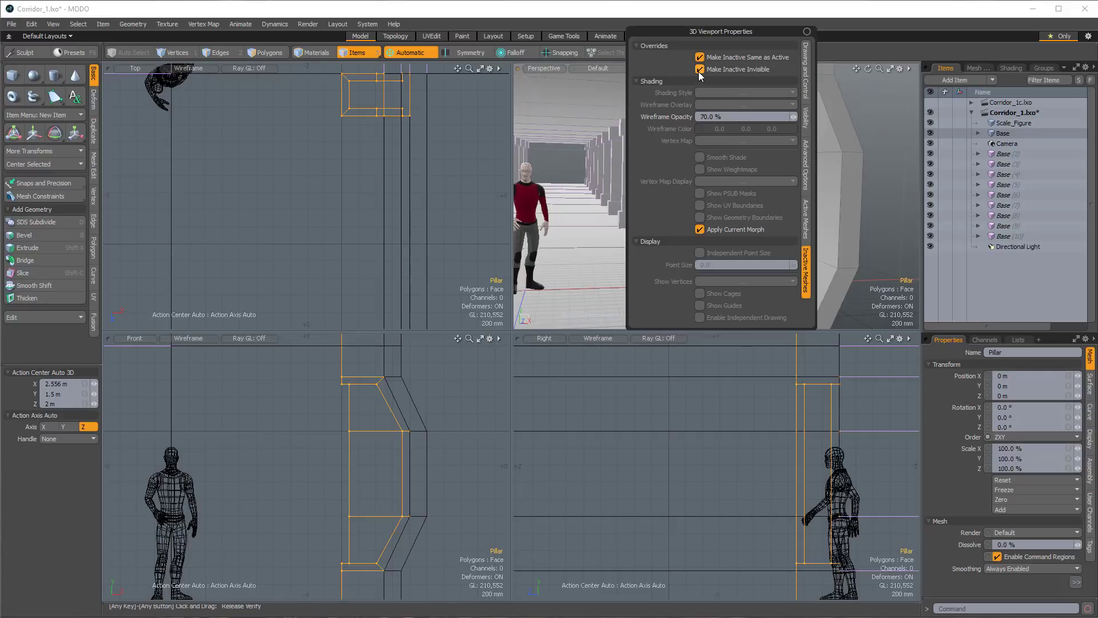
Delete the polygons on the pillar's back side, which faces the wall.
{"action": "left_click_drag", "start_coordinate": [829, 222], "coordinate": [717, 209], "text": "alt"}
{"action": "left_click", "coordinate": [776, 208]}
{"action": "scroll", "coordinate": [738, 207], "scroll_direction": "down", "scroll_amount": 5}
{"action": "left_click", "coordinate": [726, 215]}
{"action": "scroll", "coordinate": [717, 209], "scroll_direction": "up", "scroll_amount": 4}
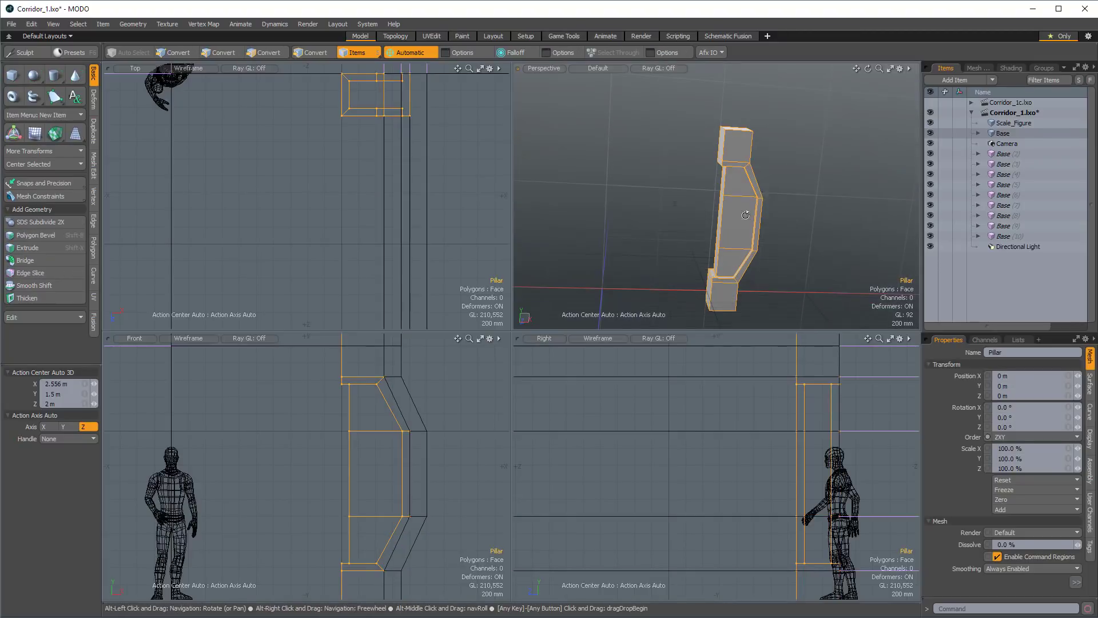
{"action": "key", "text": "1"}
{"action": "left_click_drag", "start_coordinate": [727, 137], "coordinate": [717, 195], "text": "alt"}
{"action": "key", "text": "space"}
{"action": "key", "text": "space"}
{"action": "left_click_drag", "start_coordinate": [746, 273], "coordinate": [737, 208], "text": "alt+shift"}
{"action": "mouse_move", "coordinate": [737, 208]}
{"action": "left_mouse_down", "text": "alt"}
{"action": "mouse_move", "coordinate": [702, 194]}
{"action": "mouse_move", "coordinate": [717, 224]}
{"action": "mouse_move", "coordinate": [709, 193]}
{"action": "mouse_move", "coordinate": [708, 277]}
{"action": "mouse_move", "coordinate": [674, 180]}
{"action": "left_mouse_up", "text": "alt"}
{"action": "left_click", "coordinate": [718, 256], "text": "shift"}
{"action": "left_click_drag", "start_coordinate": [794, 180], "coordinate": [741, 218], "text": "alt"}
{"action": "key", "text": "Delete"}
Select the pillar's open back border without its end edges and extend it outward along X past the wall.
{"action": "key", "text": "2"}
{"action": "double_click", "coordinate": [723, 165]}
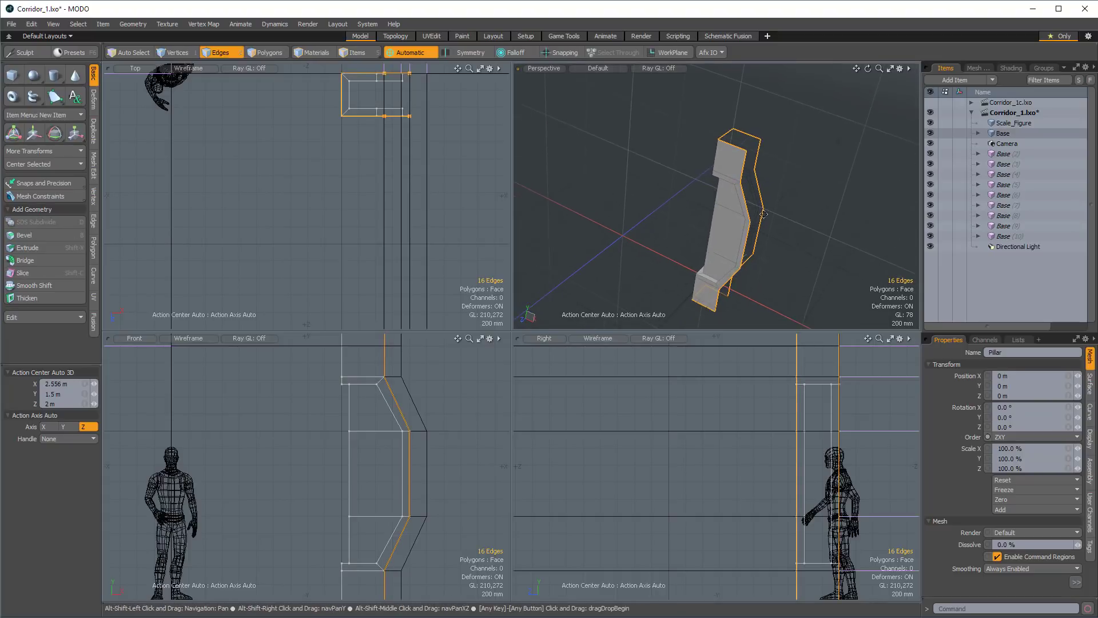
{"action": "scroll", "coordinate": [336, 490], "scroll_direction": "down", "scroll_amount": 3}
{"action": "left_click_drag", "start_coordinate": [336, 490], "coordinate": [395, 414], "text": "alt"}
{"action": "left_click", "coordinate": [383, 399], "text": "ctrl"}
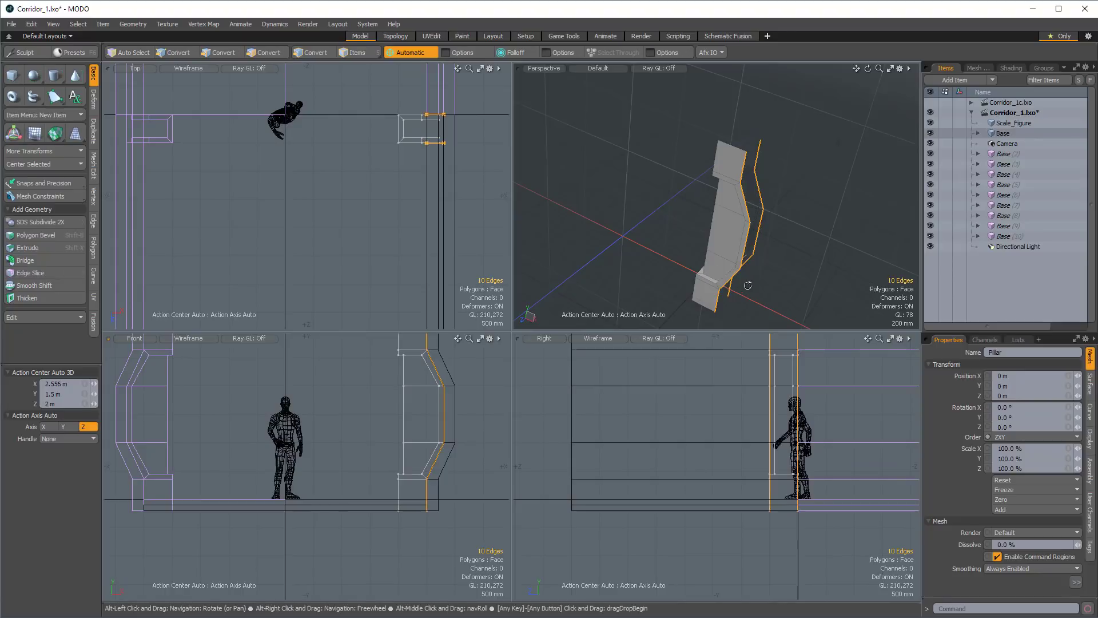
{"action": "left_click_drag", "start_coordinate": [748, 285], "coordinate": [742, 249], "text": "alt"}
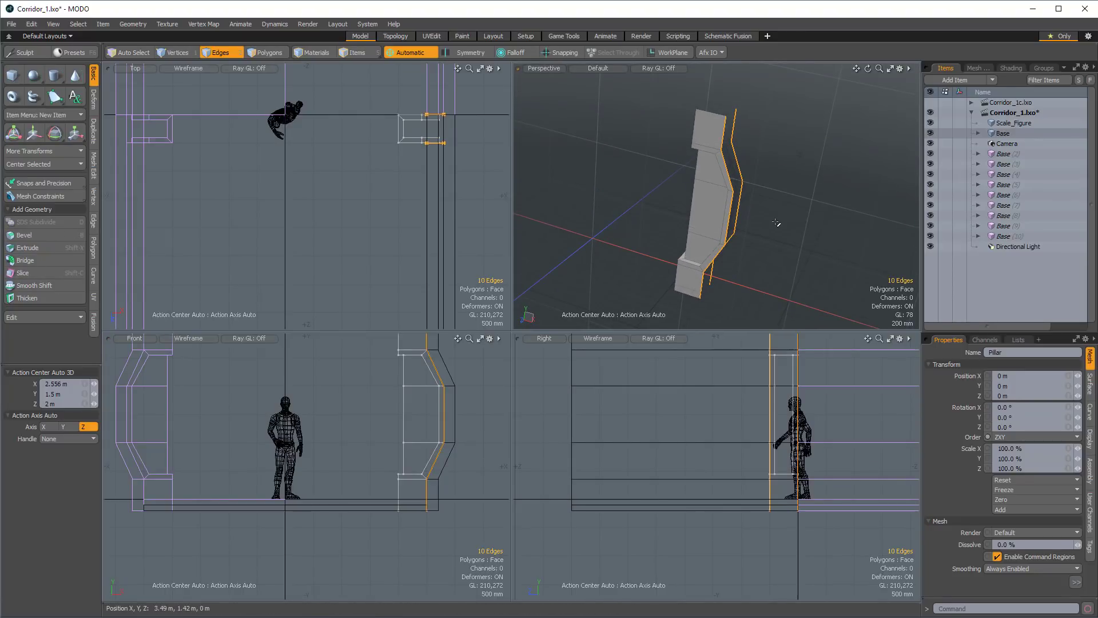
{"action": "key", "text": "shift+x"}
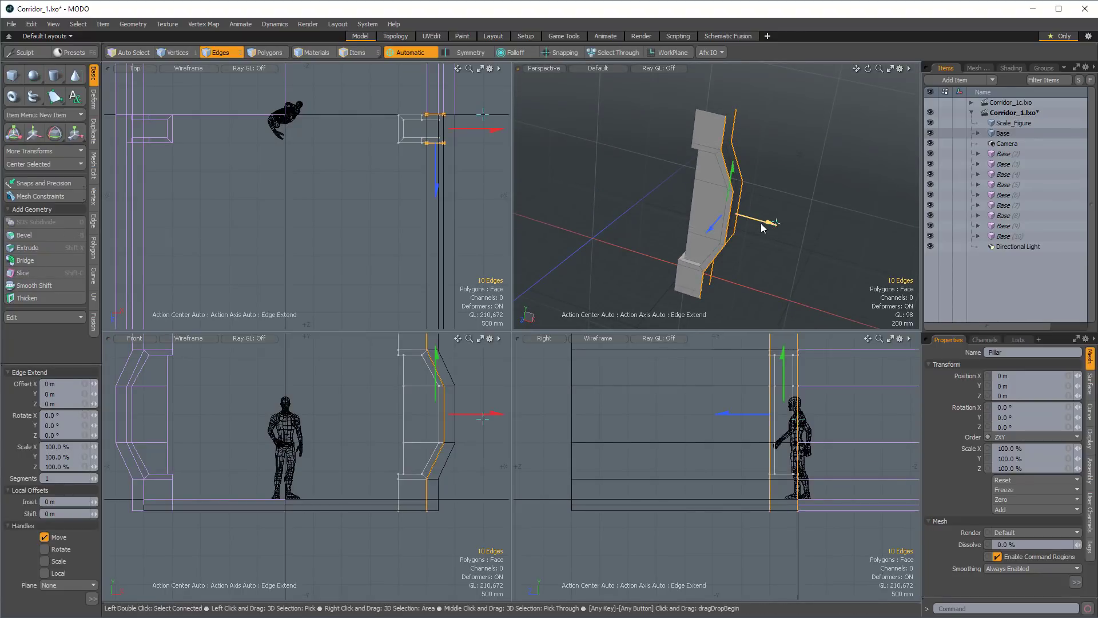
{"action": "left_click_drag", "start_coordinate": [762, 227], "coordinate": [756, 264]}
{"action": "key", "text": "space"}
Clear the edge selection and make the inactive meshes visible again in the perspective view.
{"action": "left_click", "coordinate": [780, 237]}
{"action": "key", "text": "o"}
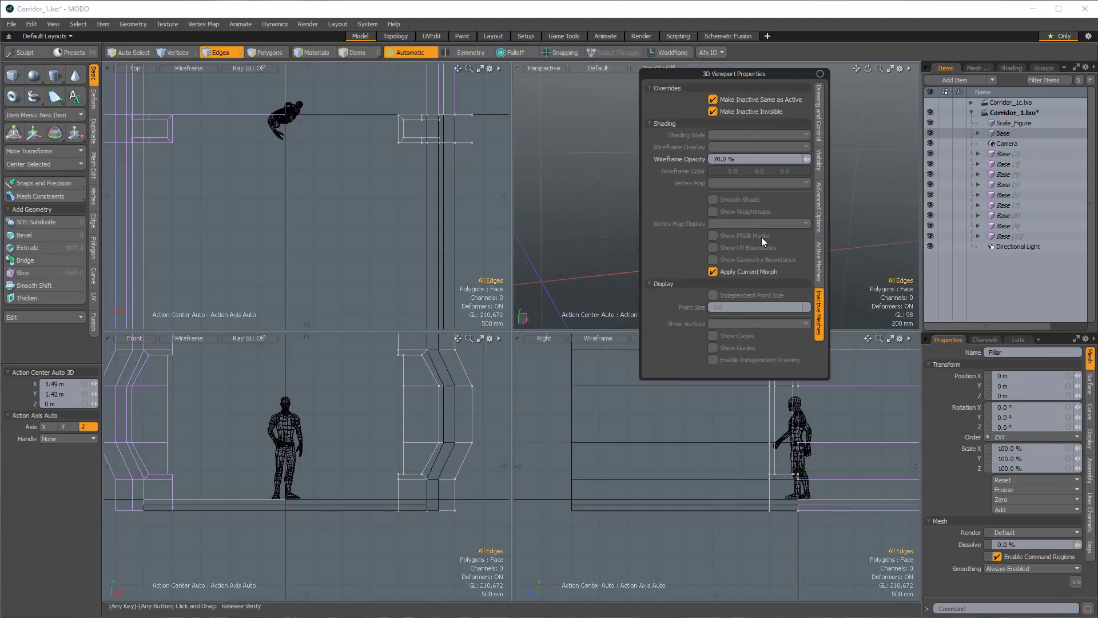
{"action": "left_click", "coordinate": [712, 111]}
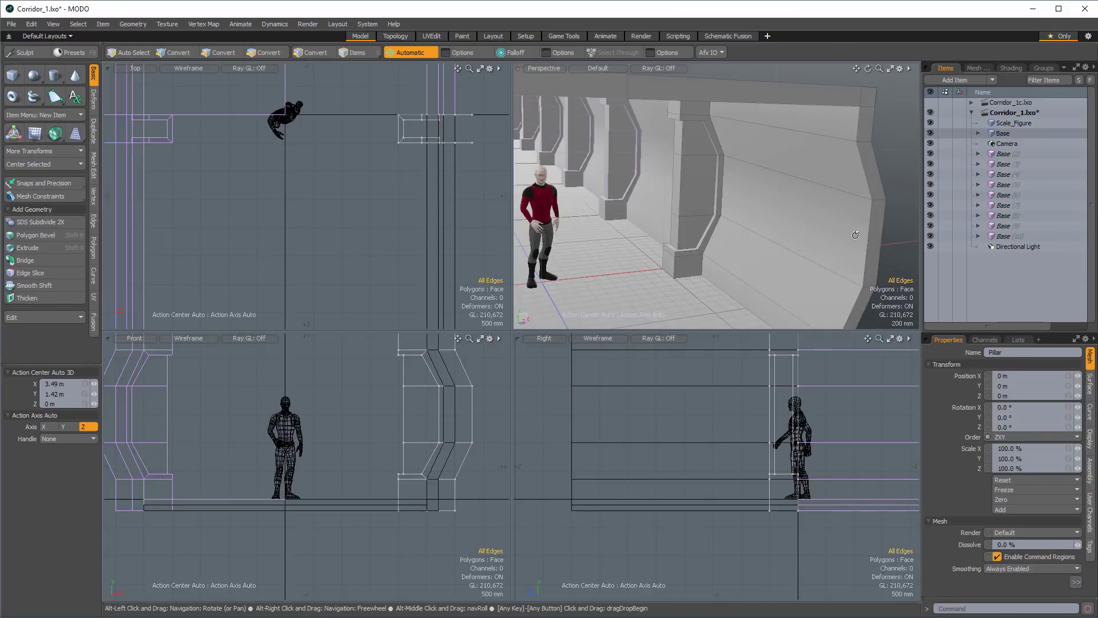
{"action": "left_click_drag", "start_coordinate": [801, 223], "coordinate": [702, 172], "text": "alt"}
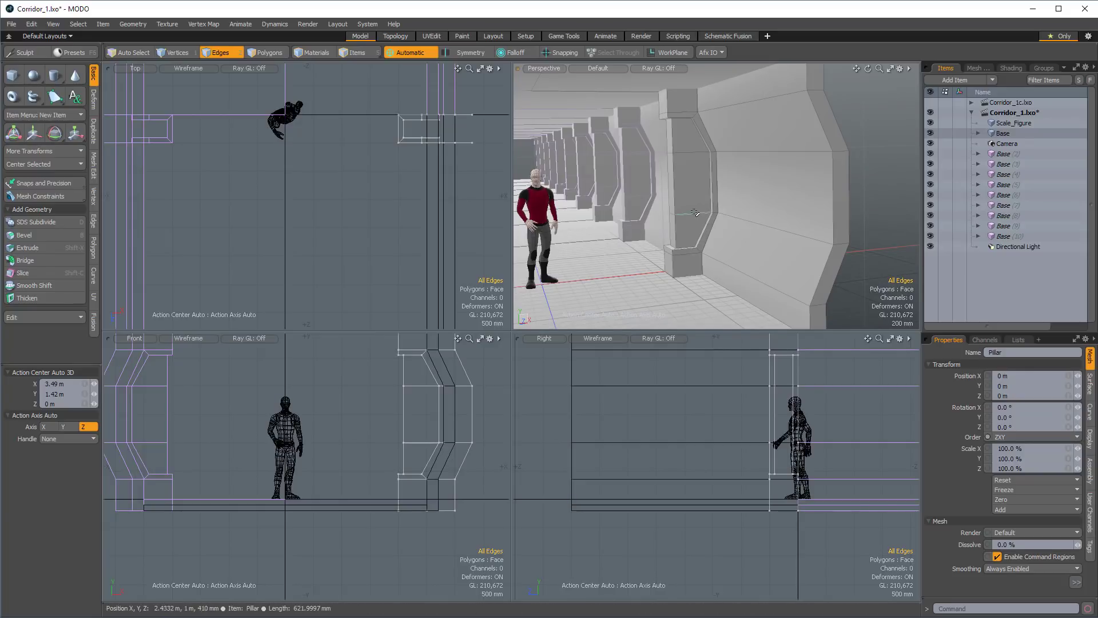
Select and copy all of the pillar's connected polygons, and move the originals 4 m up along Y above the corridor.
{"action": "left_click_drag", "start_coordinate": [693, 194], "coordinate": [808, 205], "text": "alt"}
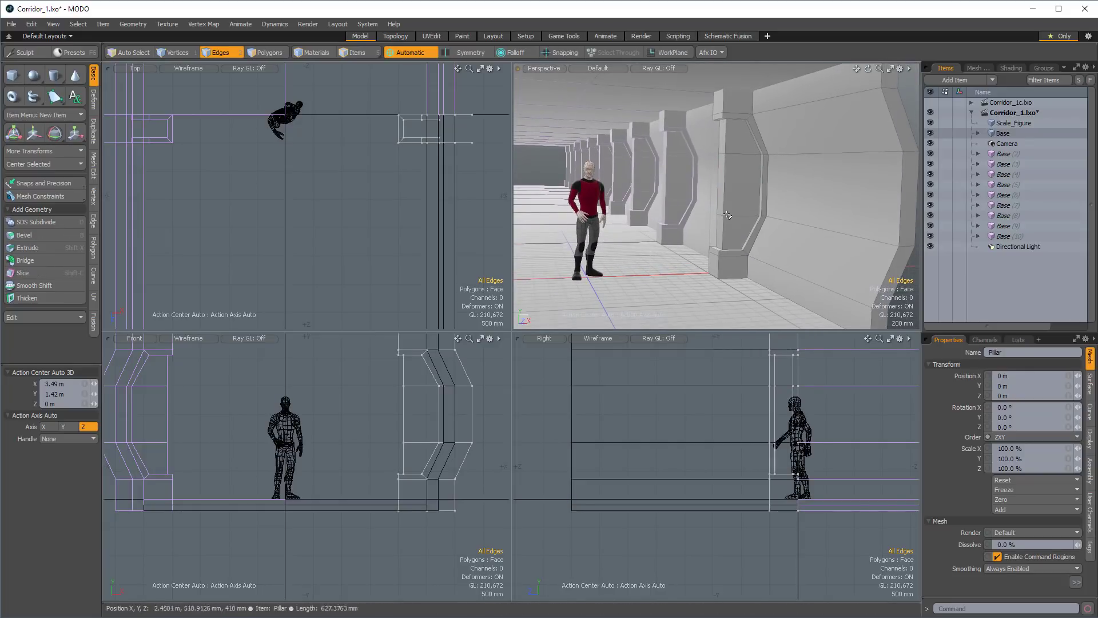
{"action": "left_click_drag", "start_coordinate": [726, 215], "coordinate": [745, 155], "text": "alt"}
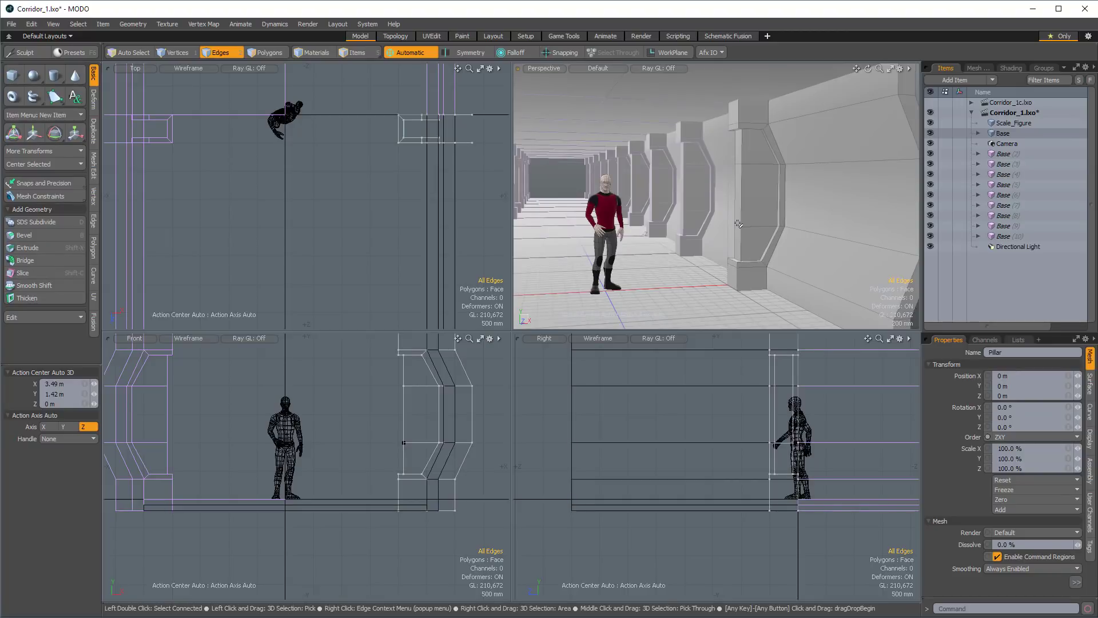
{"action": "key", "text": "3"}
{"action": "double_click", "coordinate": [764, 191]}
{"action": "mouse_move", "coordinate": [764, 191]}
{"action": "left_mouse_down", "text": "alt"}
{"action": "mouse_move", "coordinate": [750, 198]}
{"action": "mouse_move", "coordinate": [760, 210]}
{"action": "left_mouse_up", "text": "alt"}
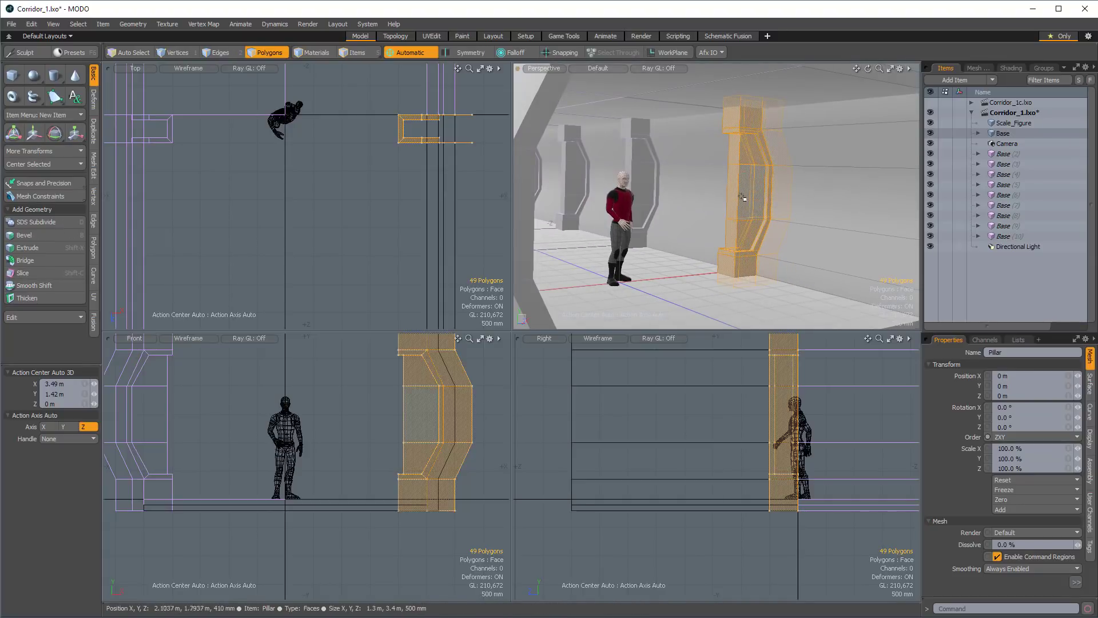
{"action": "left_click_drag", "start_coordinate": [742, 196], "coordinate": [764, 182], "text": "alt"}
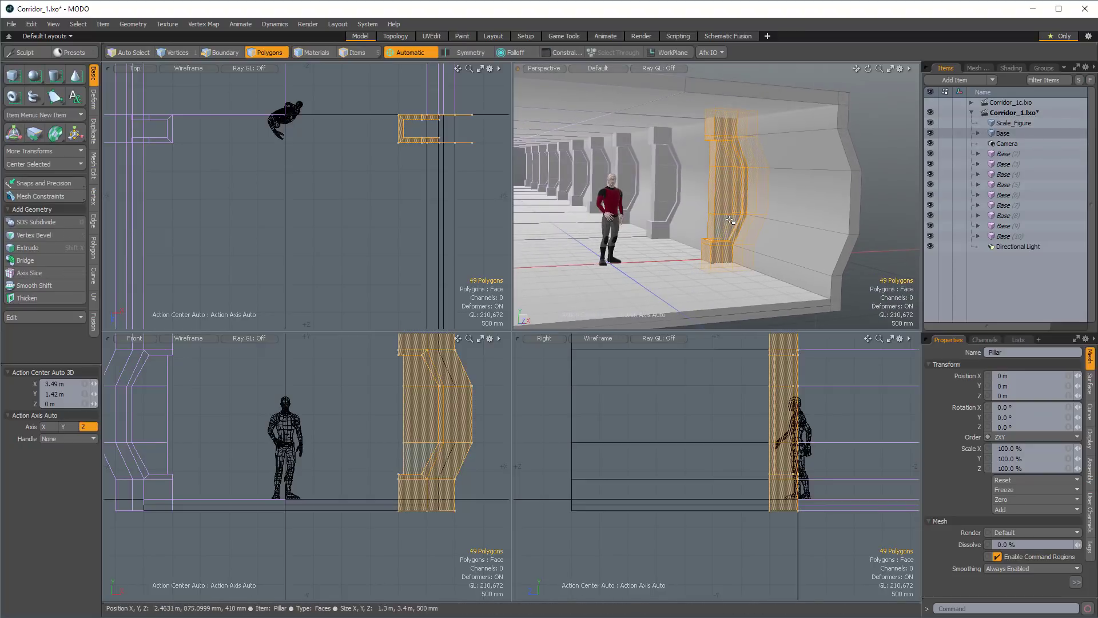
{"action": "key", "text": "w"}
{"action": "scroll", "coordinate": [374, 419], "scroll_direction": "down", "scroll_amount": 4}
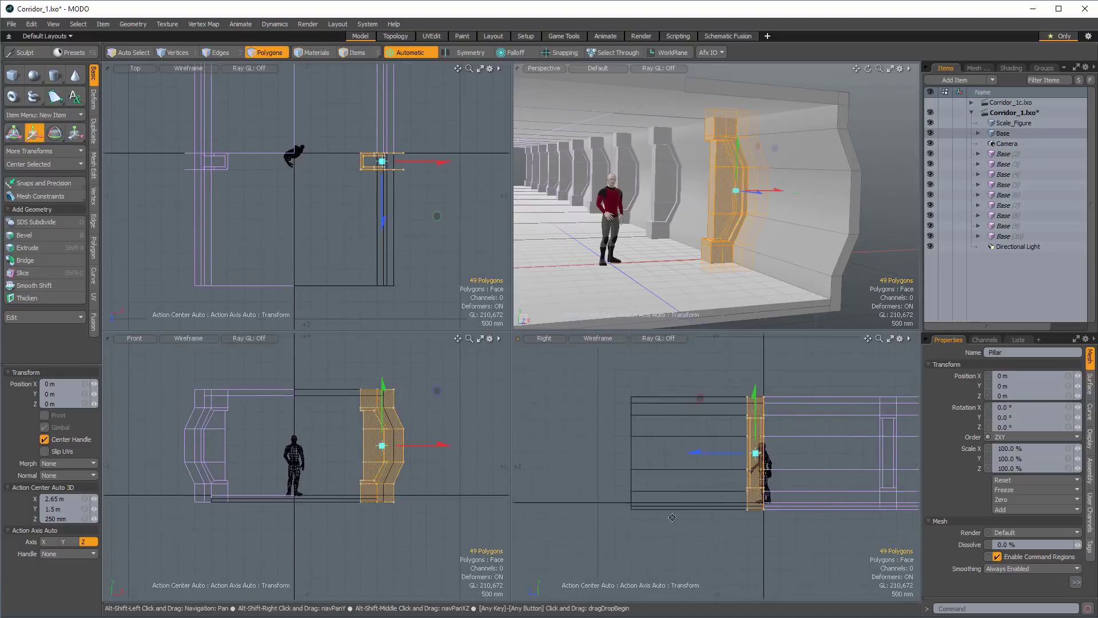
{"action": "left_click_drag", "start_coordinate": [383, 422], "coordinate": [382, 291]}
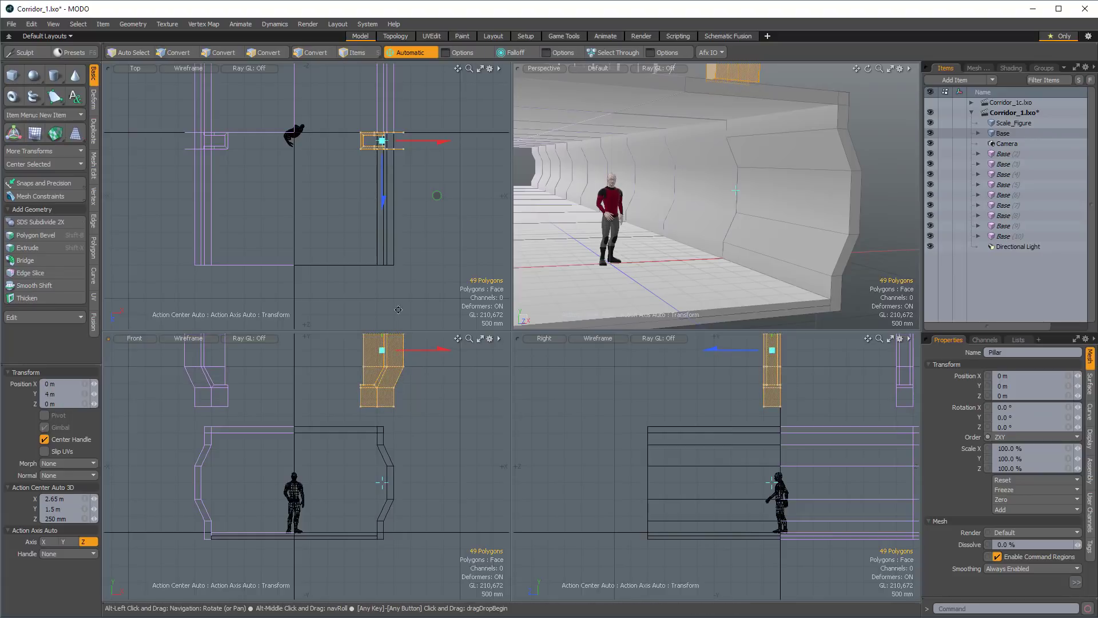
{"action": "left_click_drag", "start_coordinate": [743, 150], "coordinate": [745, 150], "text": "alt"}
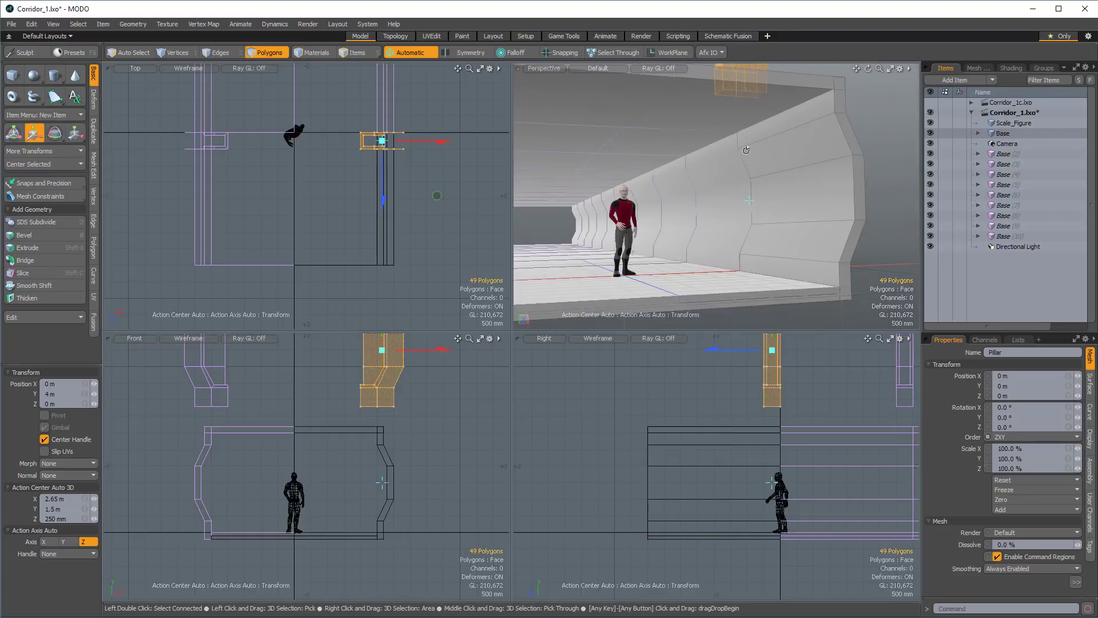
Paste the copied pillar polygons back at their original position against the corridor wall and clear the selection.
{"action": "key", "text": "ctrl+v"}
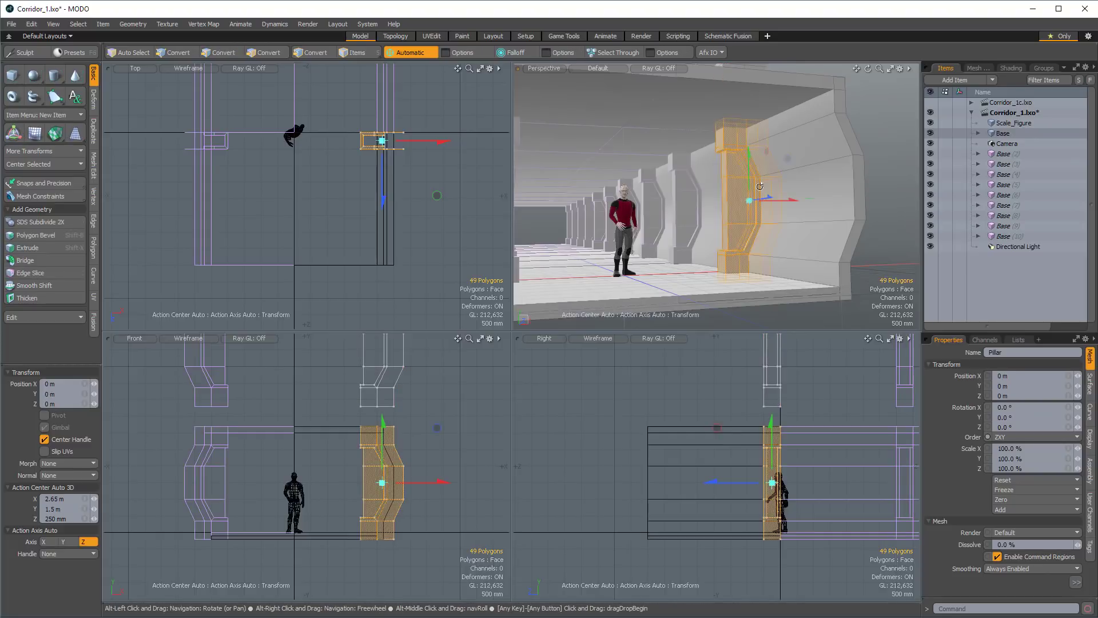
{"action": "left_click_drag", "start_coordinate": [759, 185], "coordinate": [890, 167], "text": "alt"}
{"action": "key", "text": "space"}
{"action": "left_click", "coordinate": [890, 167]}
Convert all connected polygons of the lower pillar to Catmull-Clark subdivision surfaces and drop the selection.
{"action": "left_click_drag", "start_coordinate": [792, 203], "coordinate": [715, 246], "text": "alt"}
{"action": "left_click_drag", "start_coordinate": [706, 167], "coordinate": [726, 206], "text": "alt+shift"}
{"action": "double_click", "coordinate": [677, 243]}
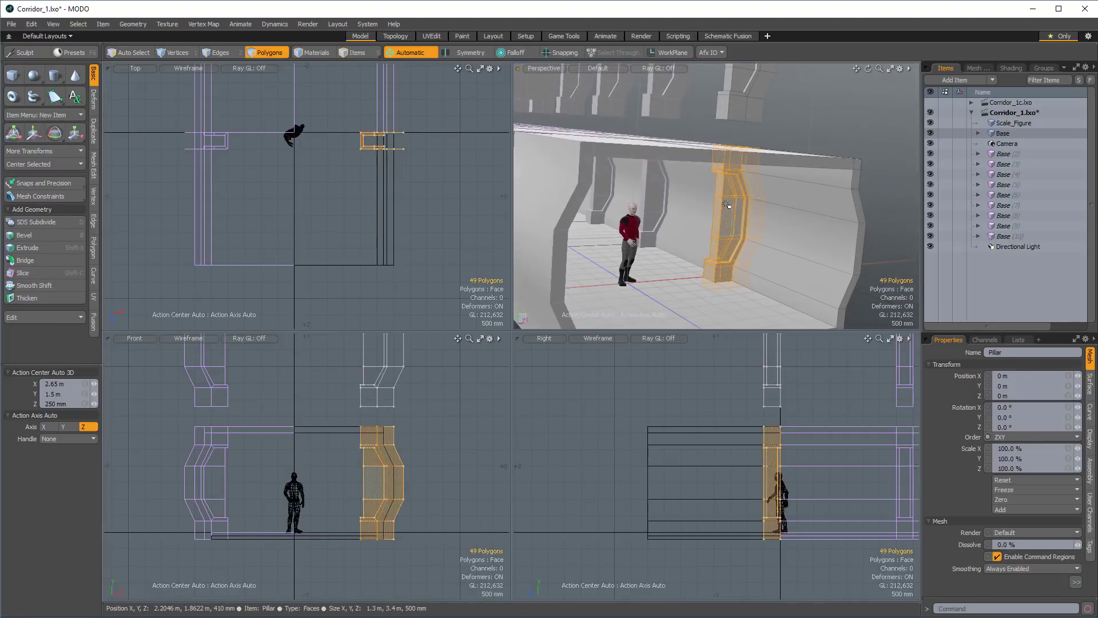
{"action": "key", "text": "Tab"}
{"action": "left_click", "coordinate": [779, 132]}
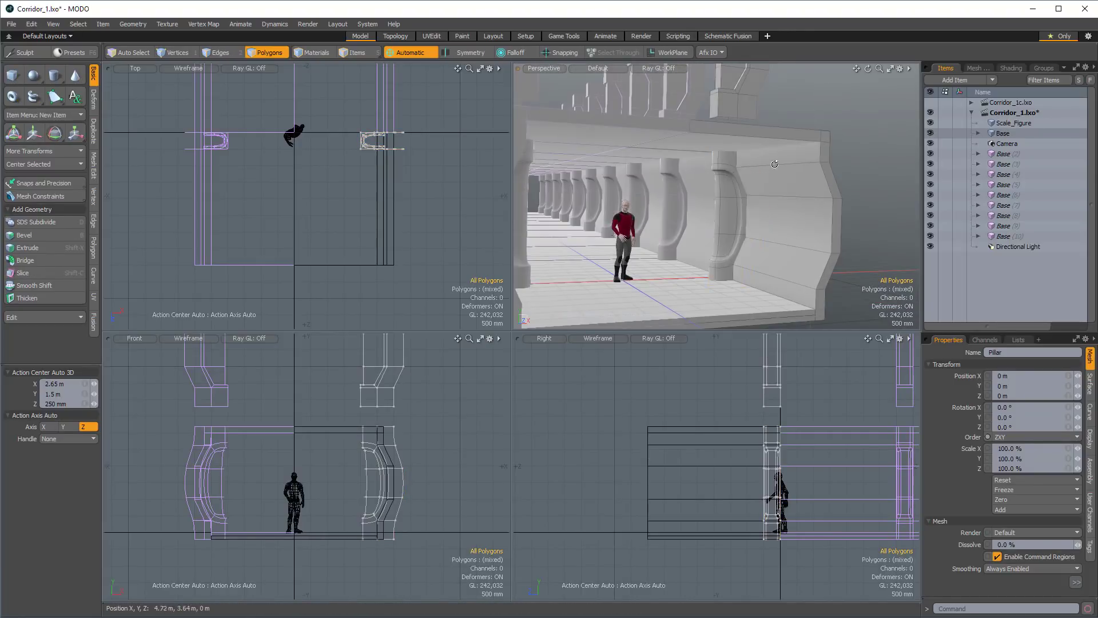
Select the vertices along the Z = 0 side of both pillar copies and move them -500 mm along Z to widen the pillars.
{"action": "left_click_drag", "start_coordinate": [778, 132], "coordinate": [795, 150], "text": "alt"}
{"action": "left_click_drag", "start_coordinate": [732, 186], "coordinate": [770, 232], "text": "ctrl+alt"}
{"action": "left_click_drag", "start_coordinate": [706, 204], "coordinate": [812, 218], "text": "alt"}
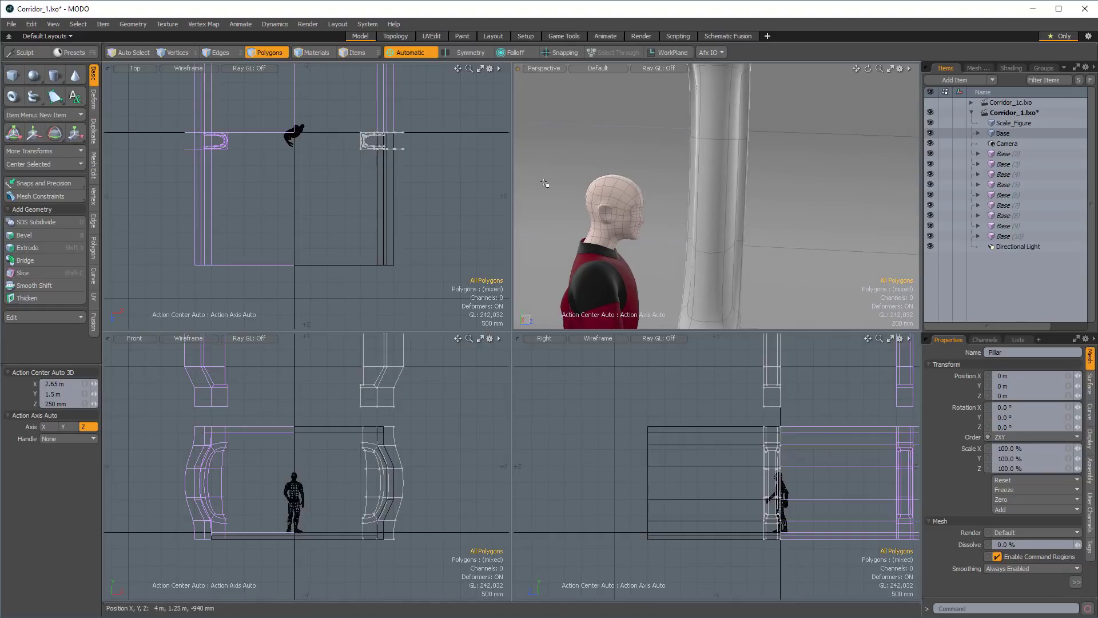
{"action": "scroll", "coordinate": [427, 176], "scroll_direction": "up", "scroll_amount": 3}
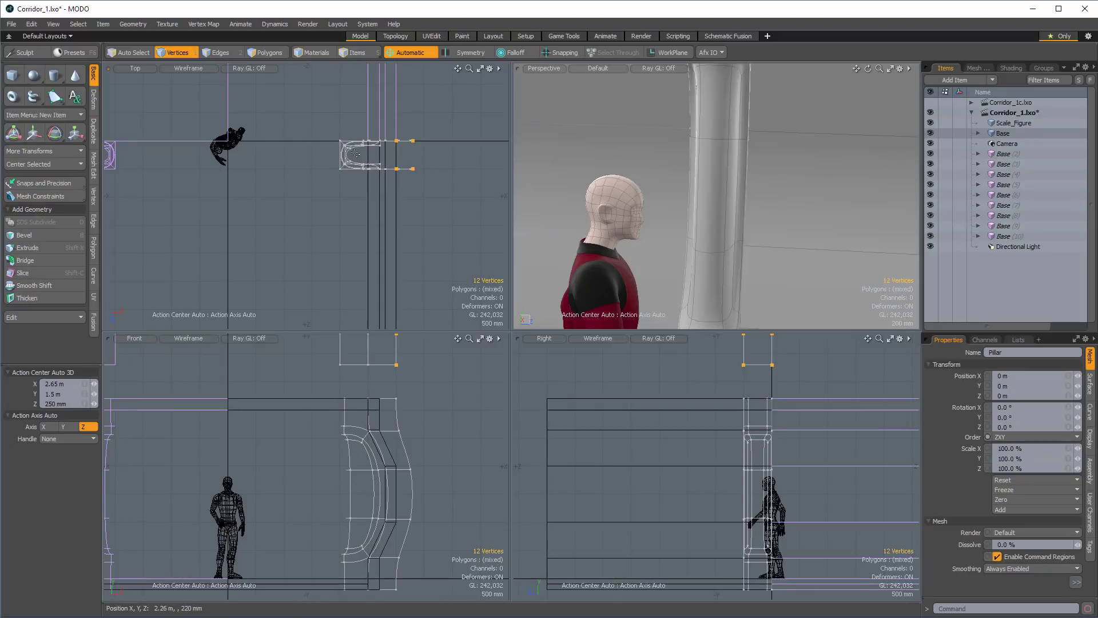
{"action": "key", "text": "1"}
{"action": "right_click_drag", "start_coordinate": [465, 148], "coordinate": [460, 150]}
{"action": "key", "text": "w"}
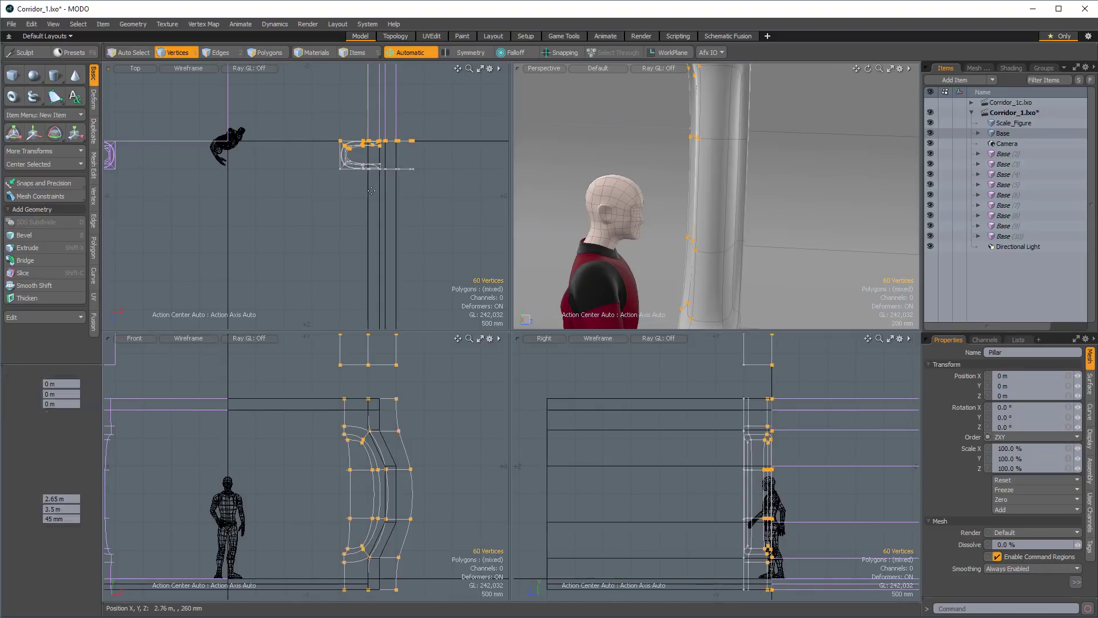
{"action": "left_click_drag", "start_coordinate": [377, 202], "coordinate": [377, 173]}
{"action": "left_click_drag", "start_coordinate": [766, 181], "coordinate": [635, 194], "text": "alt"}
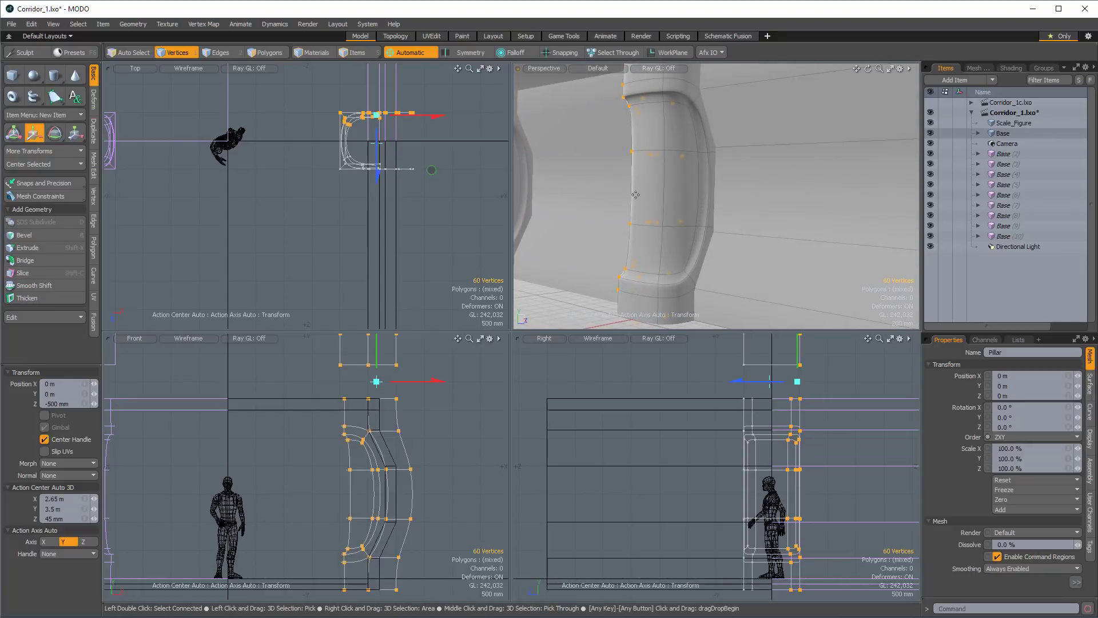
{"action": "key", "text": "space"}
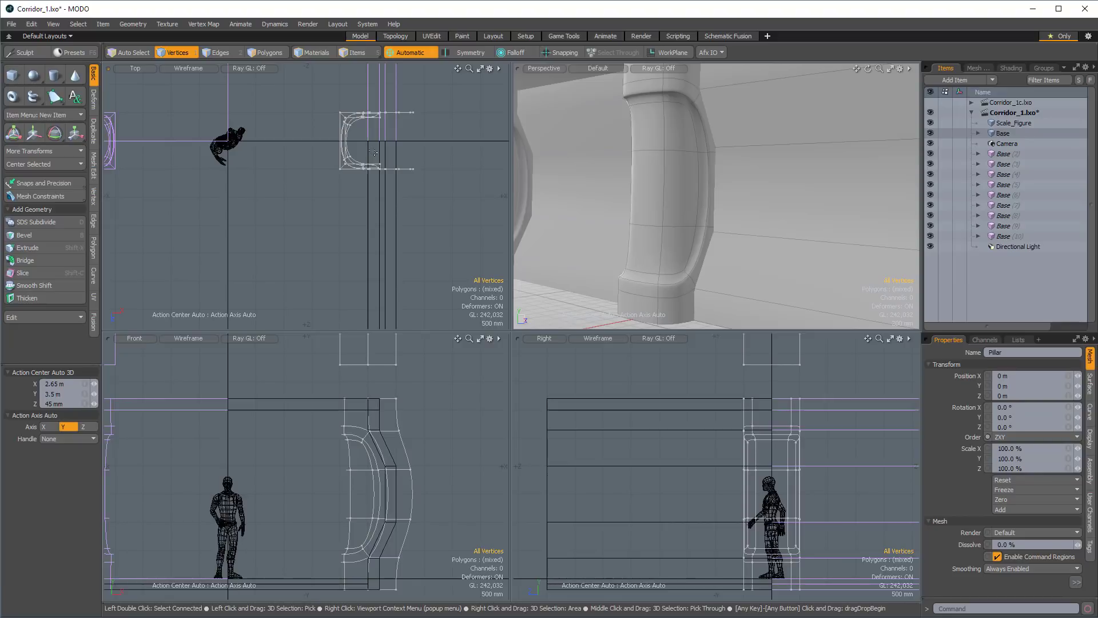
Set the pillar mesh's Catmull-Clark subdivision level and render level to 5.
{"action": "left_click_drag", "start_coordinate": [683, 139], "coordinate": [675, 131], "text": "alt+shift"}
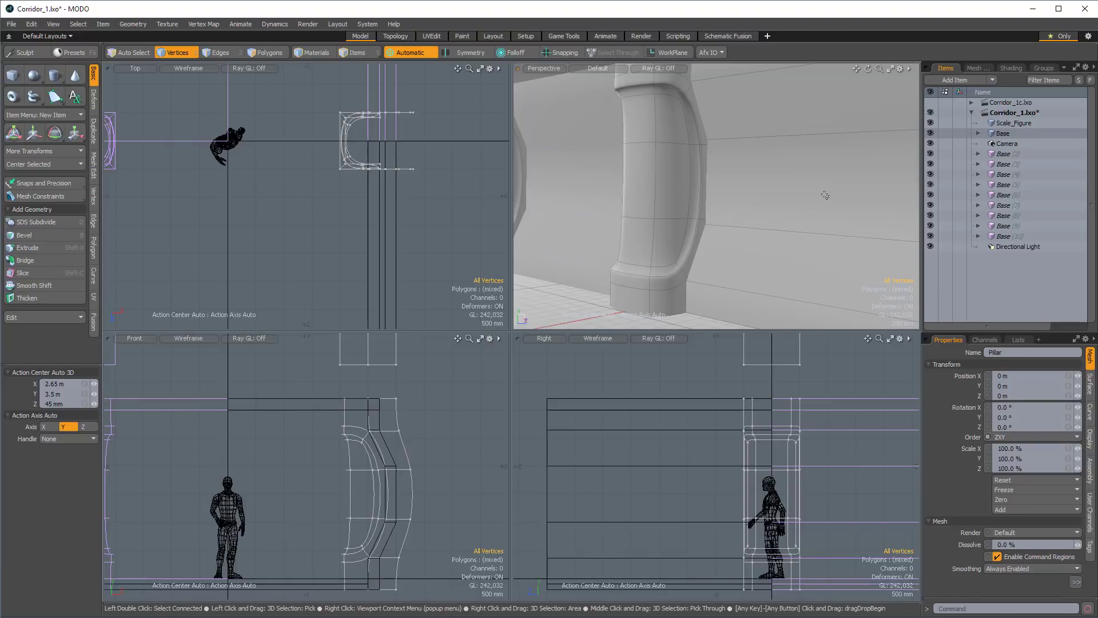
{"action": "left_click", "coordinate": [1089, 387]}
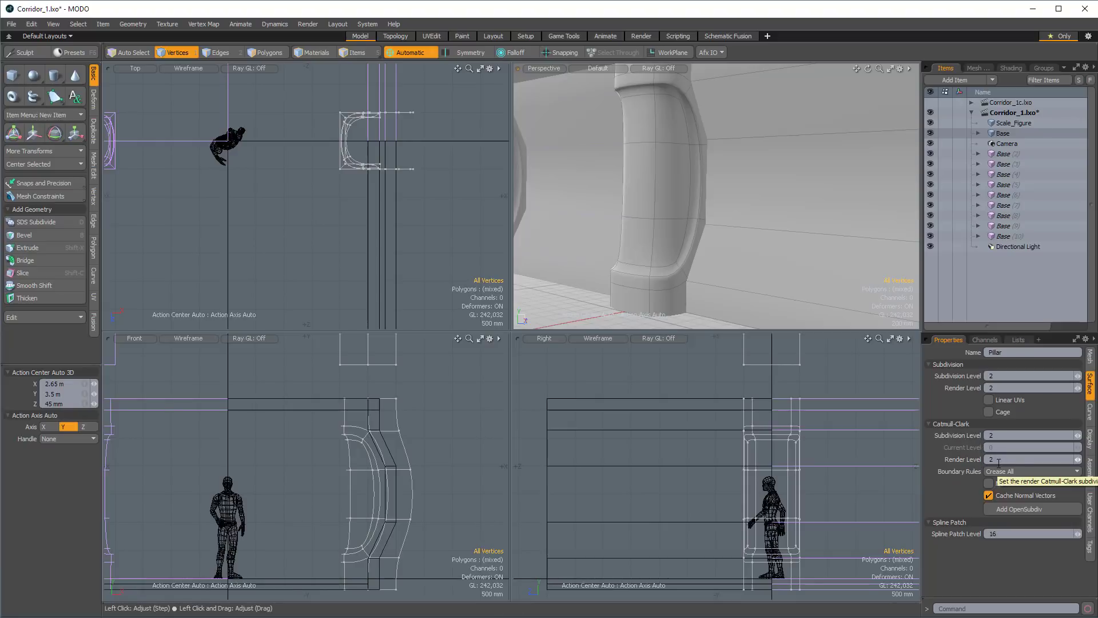
{"action": "double_click", "coordinate": [1081, 438]}
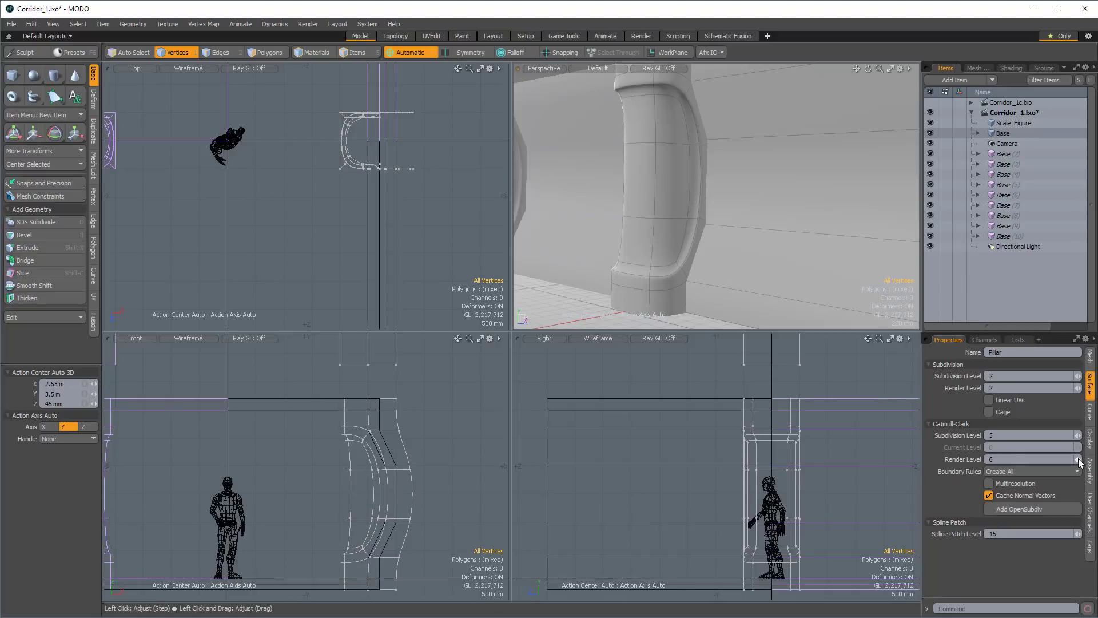
Select the edge loop around the rim of the pillar's recess and sharpen it with subdivision vertex map weight.
{"action": "left_click_drag", "start_coordinate": [860, 256], "coordinate": [712, 195], "text": "alt"}
{"action": "key", "text": "2"}
{"action": "double_click", "coordinate": [686, 109]}
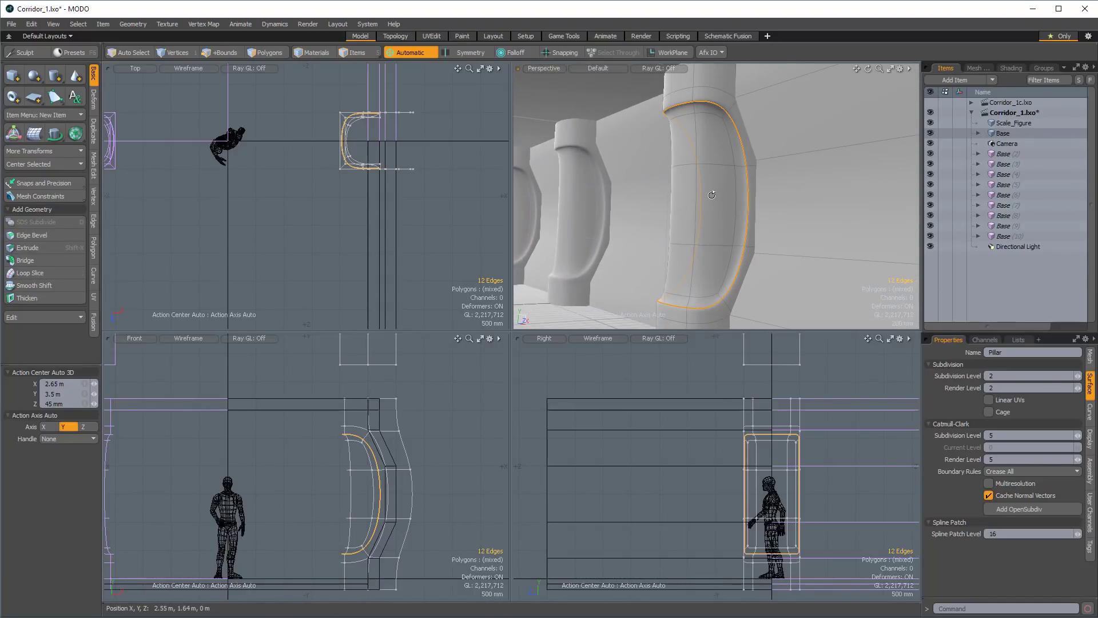
{"action": "key", "text": "shift+w"}
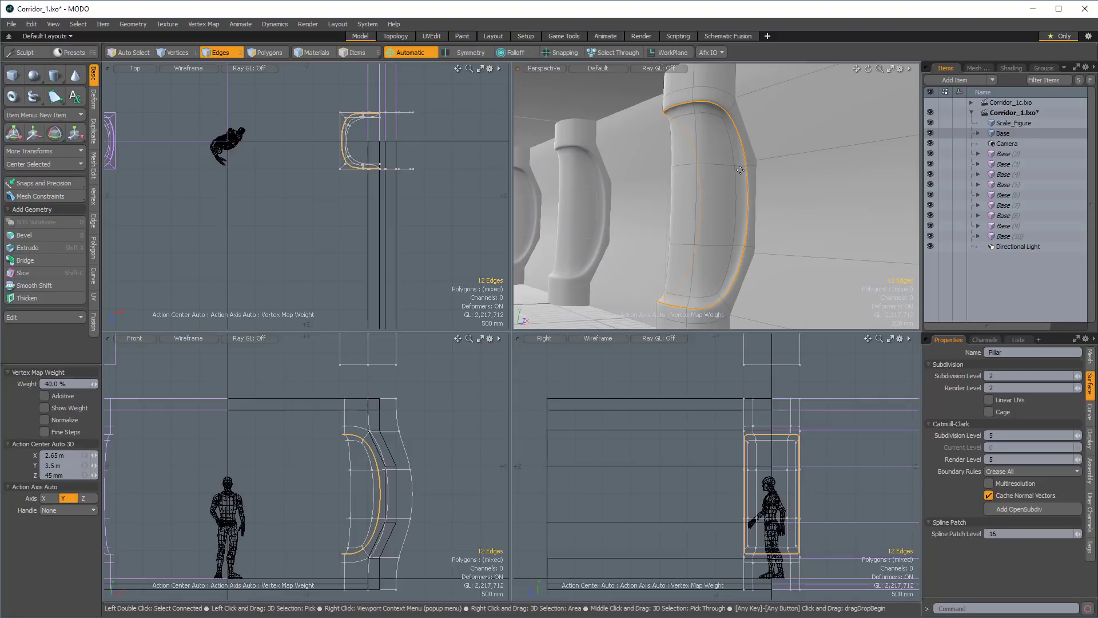
{"action": "left_click_drag", "start_coordinate": [748, 165], "coordinate": [739, 165], "text": "alt+shift"}
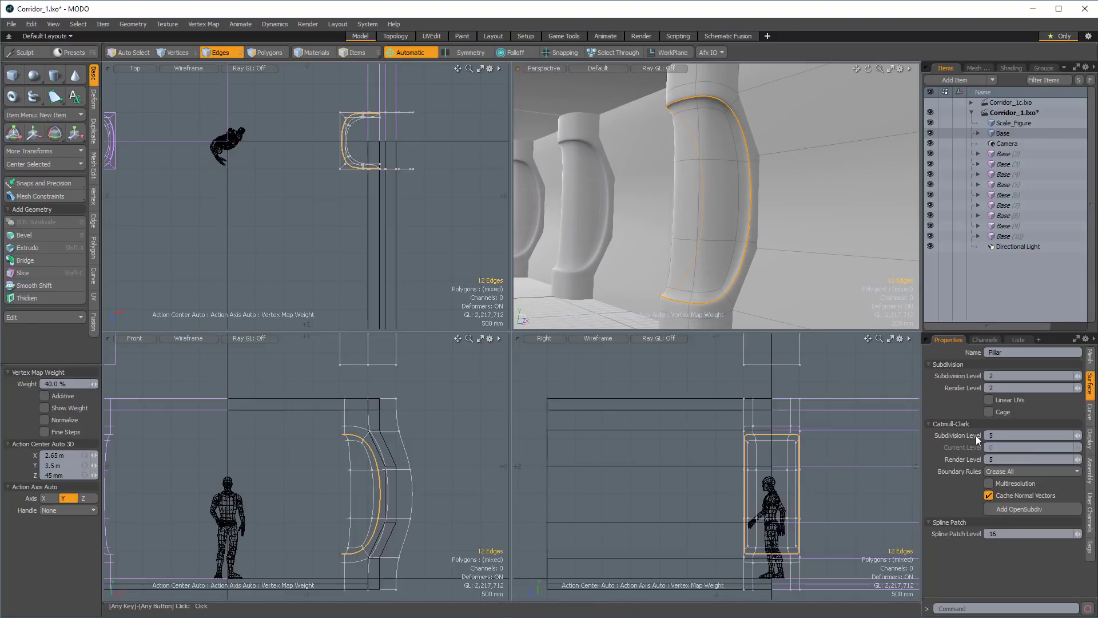
{"action": "left_click", "coordinate": [708, 126]}
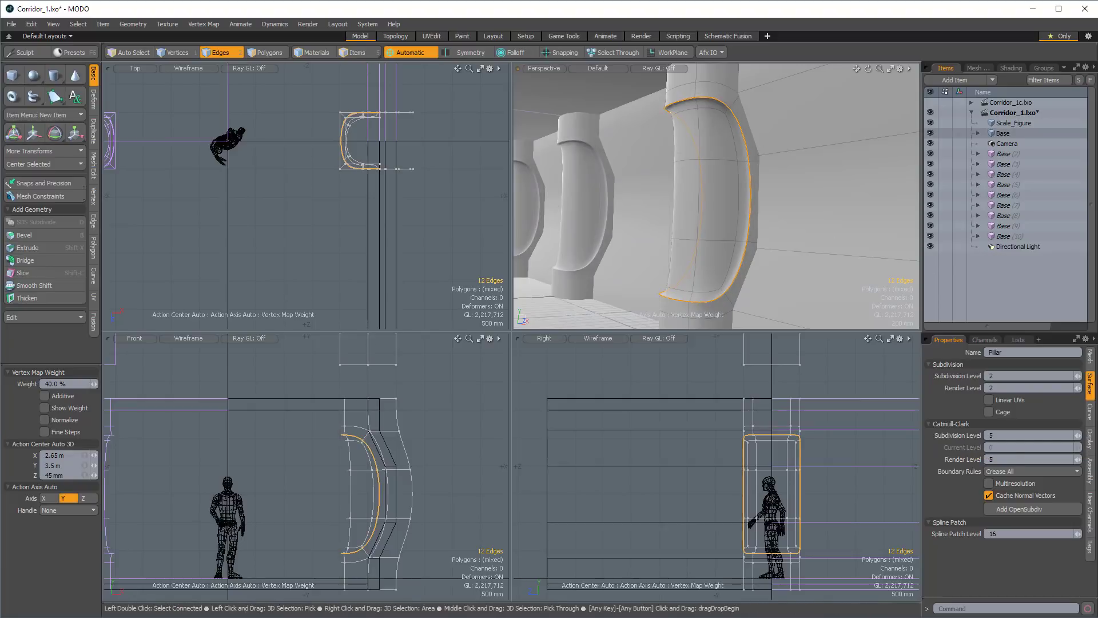
{"action": "left_click_drag", "start_coordinate": [708, 127], "coordinate": [756, 99], "text": "ctrl+alt"}
{"action": "left_click_drag", "start_coordinate": [756, 98], "coordinate": [619, 207], "text": "alt+shift"}
{"action": "left_click", "coordinate": [619, 207]}
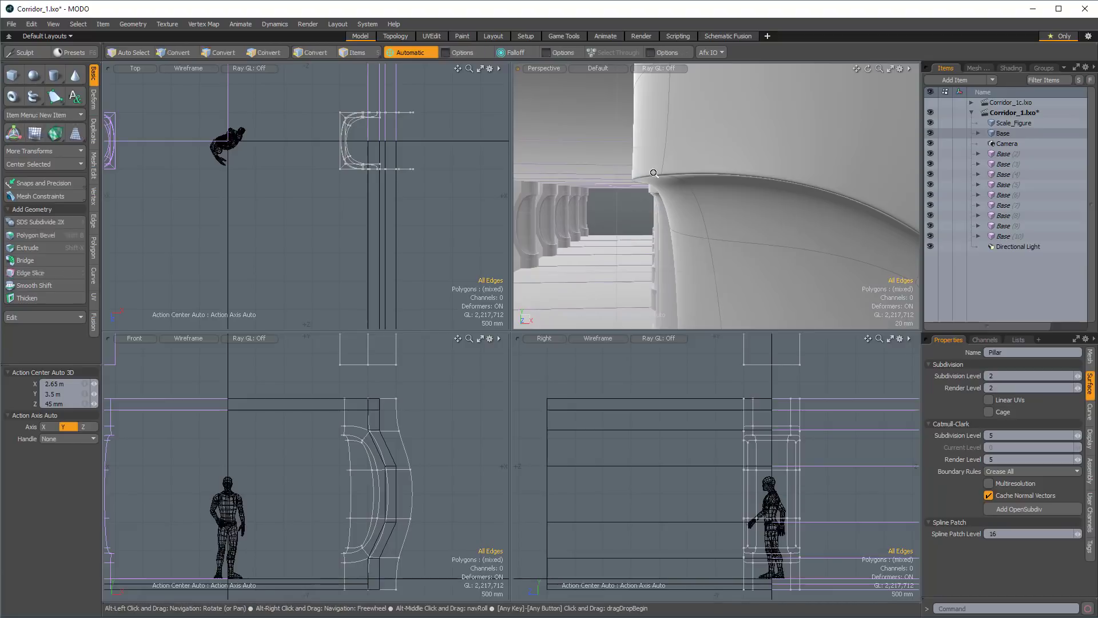
Select the edge loop bordering the inner panel of the pillar's recess and sharpen it with subdivision vertex map weight.
{"action": "left_click_drag", "start_coordinate": [658, 174], "coordinate": [701, 119], "text": "ctrl+alt"}
{"action": "double_click", "coordinate": [722, 121]}
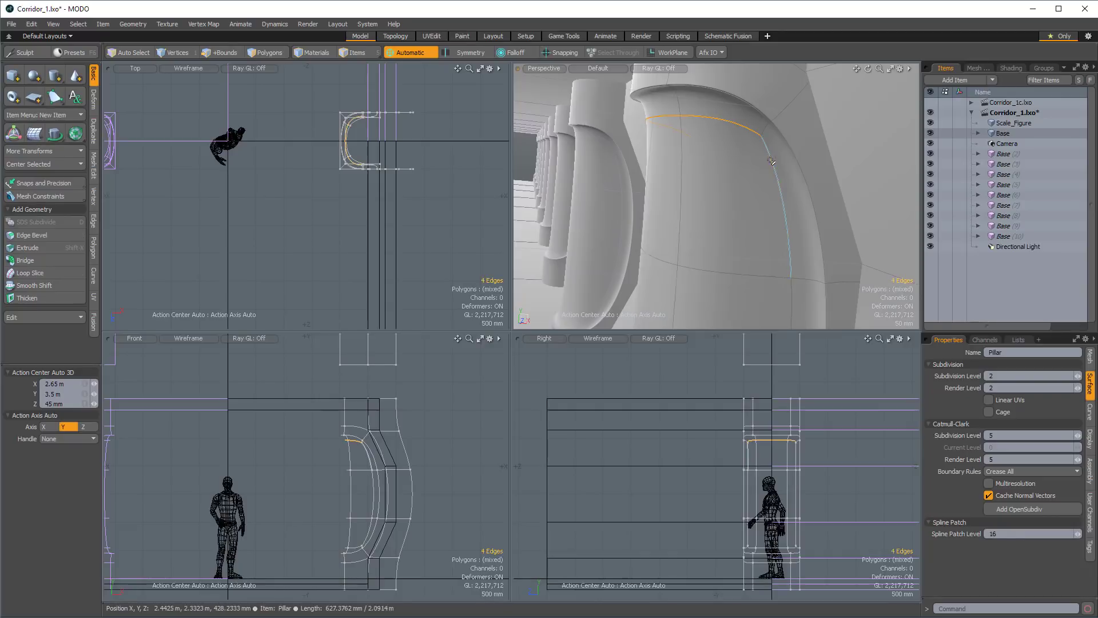
{"action": "double_click", "coordinate": [771, 161], "text": "shift"}
{"action": "left_click_drag", "start_coordinate": [770, 160], "coordinate": [723, 166], "text": "alt+shift"}
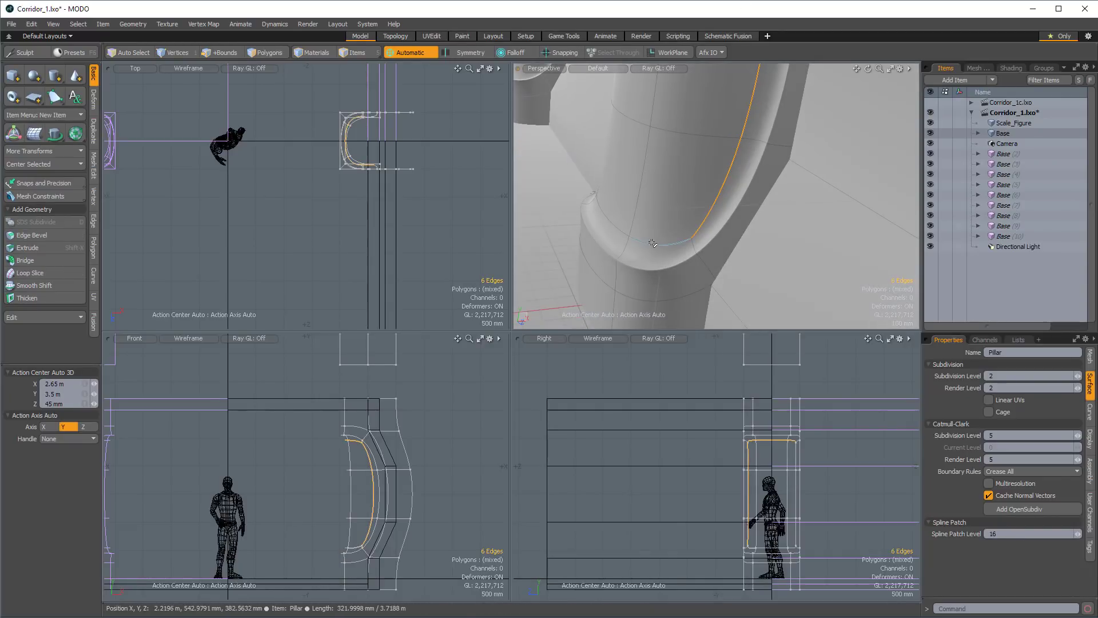
{"action": "left_click_drag", "start_coordinate": [651, 247], "coordinate": [612, 230], "text": "alt"}
{"action": "double_click", "coordinate": [599, 166], "text": "shift"}
{"action": "left_click_drag", "start_coordinate": [655, 181], "coordinate": [684, 175], "text": "ctrl+alt"}
{"action": "key", "text": "shift+w"}
{"action": "key", "text": "space"}
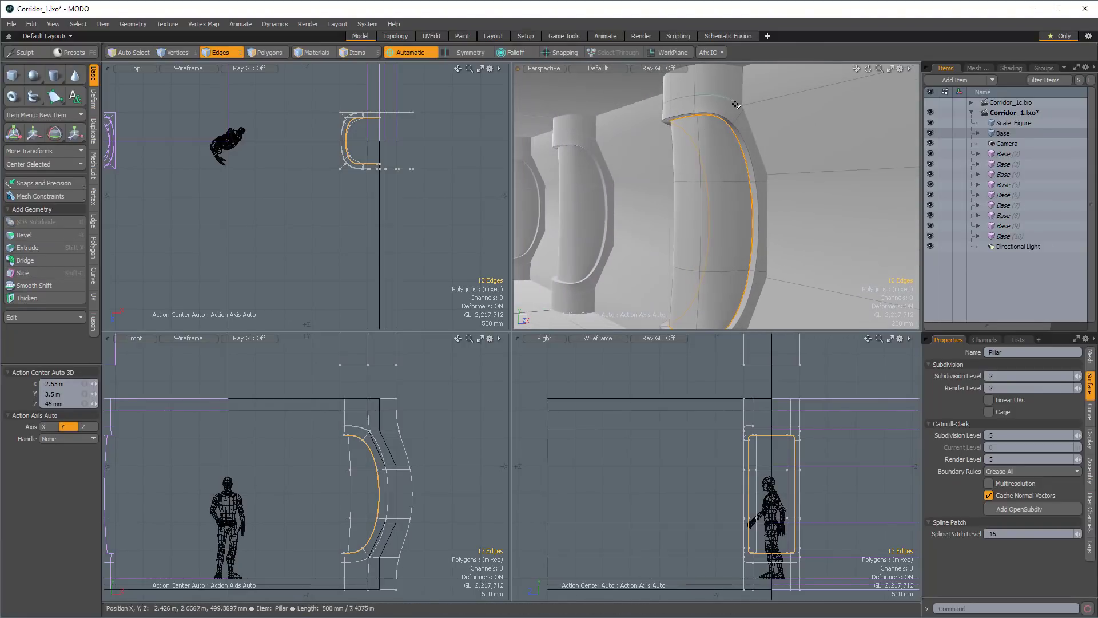
Select the two rows of horizontal edges on the pillar's outer sides at the wall's bends and sharpen them with subdivision weight.
{"action": "left_click_drag", "start_coordinate": [726, 137], "coordinate": [706, 68], "text": "ctrl+alt"}
{"action": "double_click", "coordinate": [740, 214]}
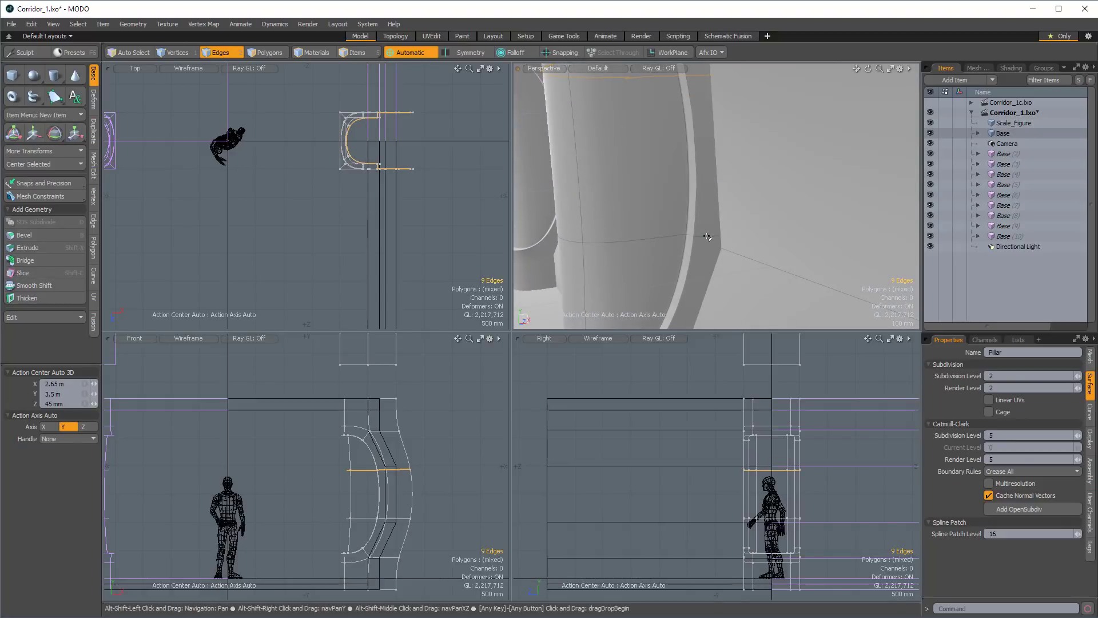
{"action": "double_click", "coordinate": [711, 233], "text": "shift"}
{"action": "left_click_drag", "start_coordinate": [710, 233], "coordinate": [692, 232], "text": "ctrl+alt"}
{"action": "left_click_drag", "start_coordinate": [692, 231], "coordinate": [661, 166], "text": "alt+shift"}
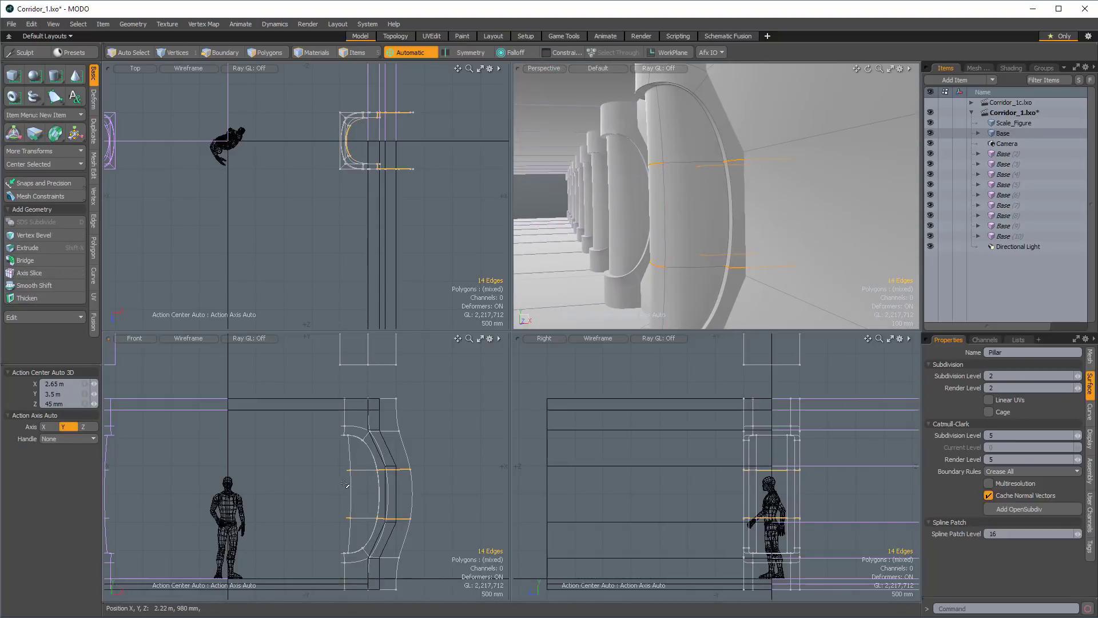
{"action": "mouse_move", "coordinate": [686, 188]}
{"action": "left_mouse_down", "text": "alt"}
{"action": "mouse_move", "coordinate": [747, 190]}
{"action": "mouse_move", "coordinate": [718, 200]}
{"action": "mouse_move", "coordinate": [725, 160]}
{"action": "mouse_move", "coordinate": [756, 154]}
{"action": "mouse_move", "coordinate": [795, 203]}
{"action": "mouse_move", "coordinate": [695, 230]}
{"action": "mouse_move", "coordinate": [713, 194]}
{"action": "mouse_move", "coordinate": [660, 198]}
{"action": "mouse_move", "coordinate": [706, 193]}
{"action": "left_mouse_up", "text": "alt"}
{"action": "key", "text": "shift+w"}
{"action": "key", "text": "space"}
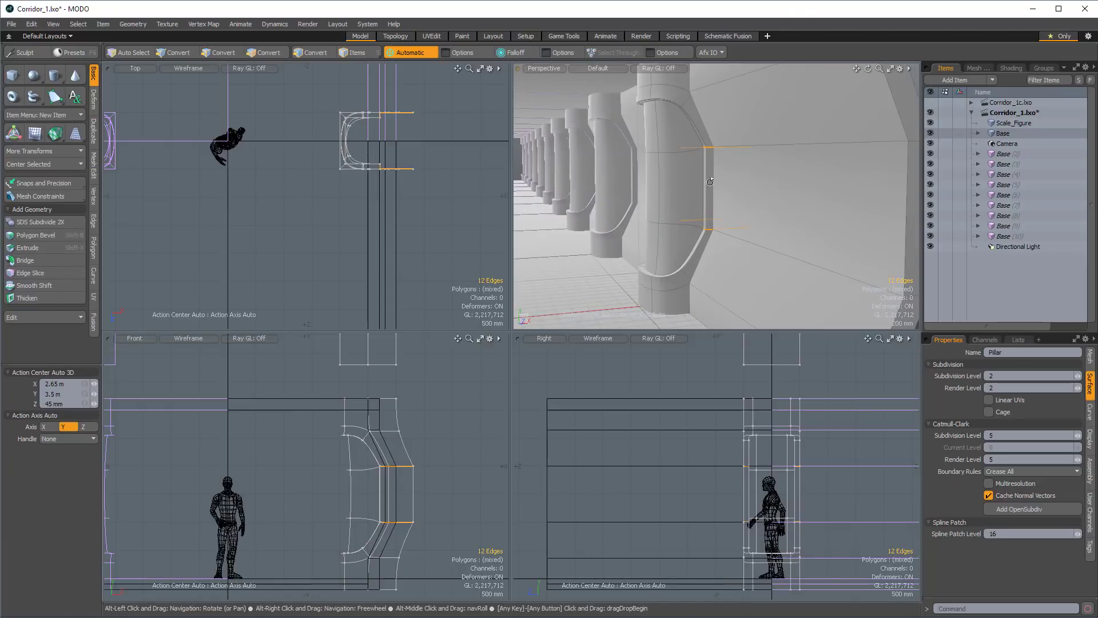
Select the vertical polygon strip at the pillar's front centre and split it lengthwise with a single loop slice at 50%.
{"action": "left_click_drag", "start_coordinate": [629, 178], "coordinate": [713, 179], "text": "ctrl+alt"}
{"action": "key", "text": "3"}
{"action": "left_click_drag", "start_coordinate": [757, 129], "coordinate": [763, 96]}
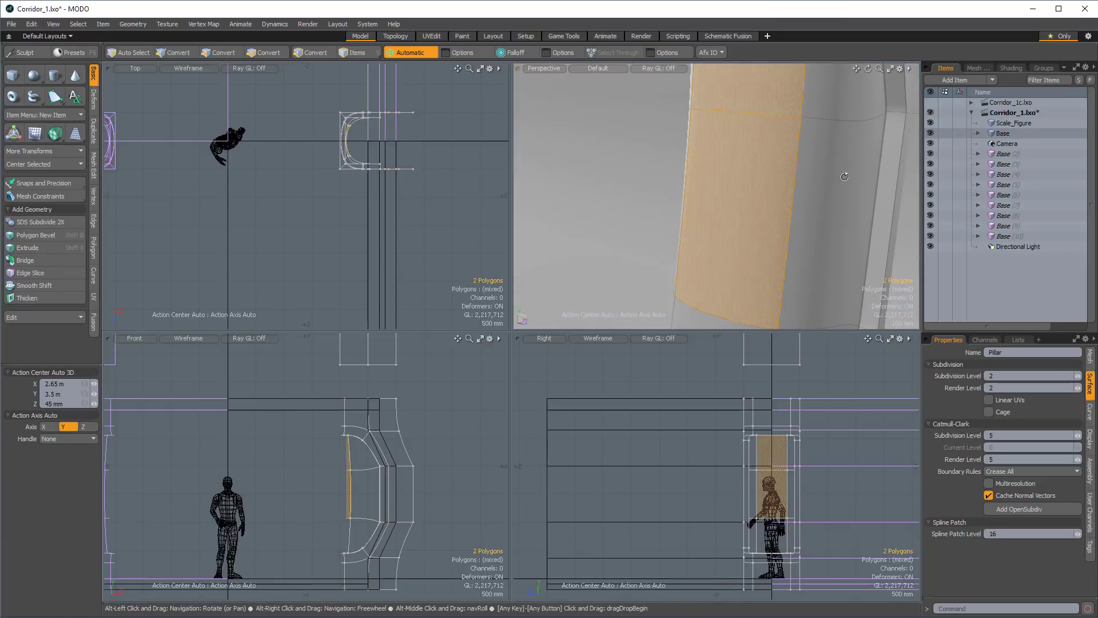
{"action": "left_click_drag", "start_coordinate": [846, 170], "coordinate": [738, 184], "text": "alt"}
{"action": "key", "text": "alt+c"}
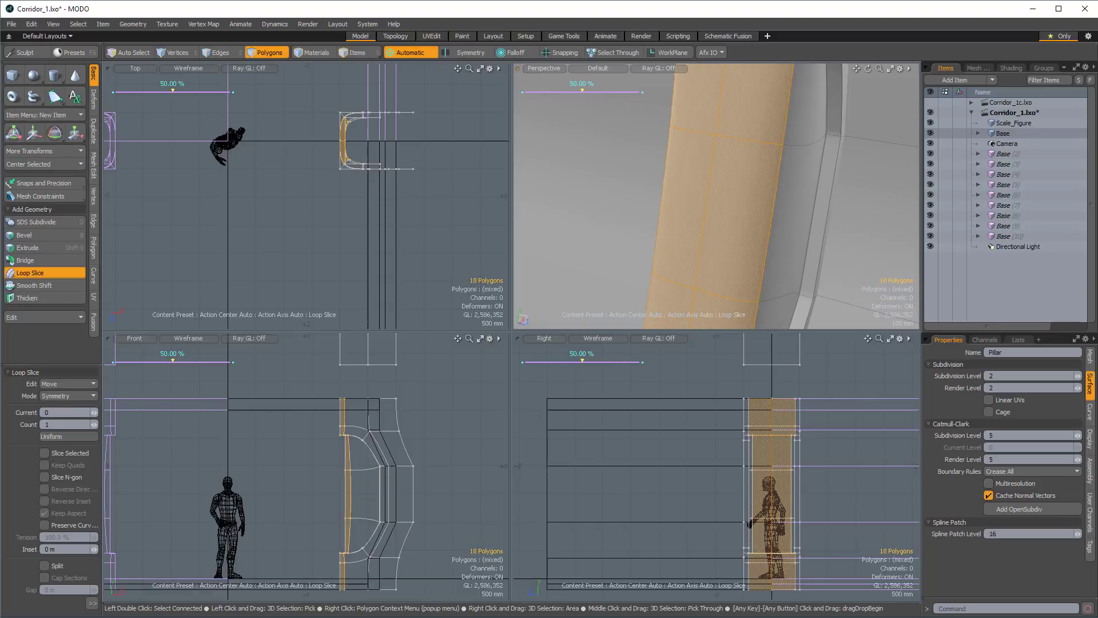
{"action": "key", "text": "space"}
Move the new centre edge loop of the pillar -160 mm along X to round its front into the corridor.
{"action": "key", "text": "2"}
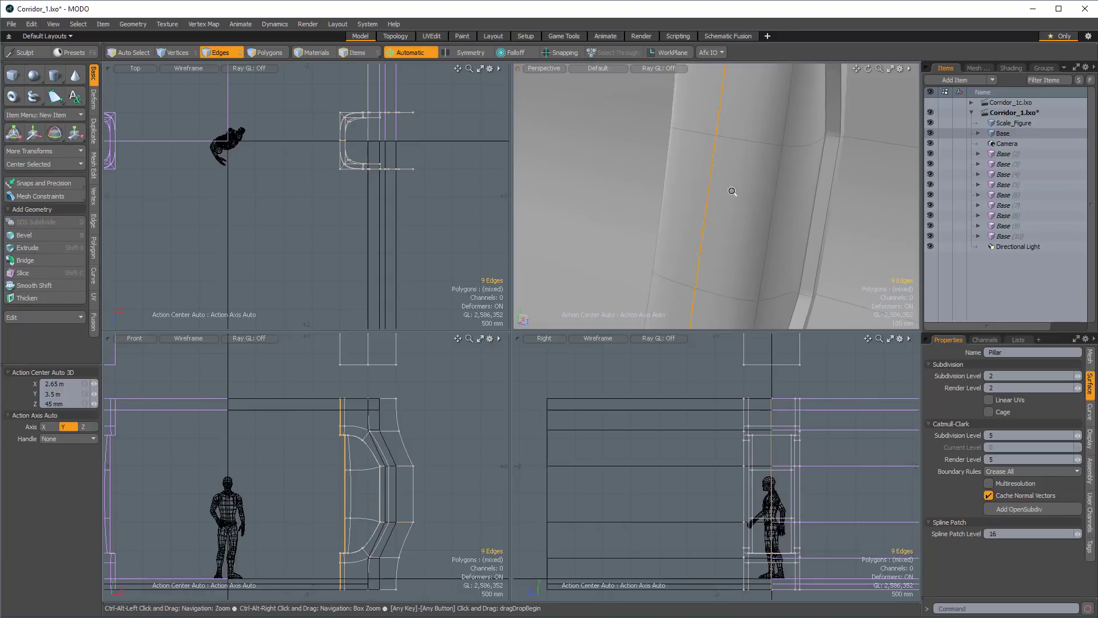
{"action": "left_click_drag", "start_coordinate": [731, 189], "coordinate": [760, 209], "text": "alt"}
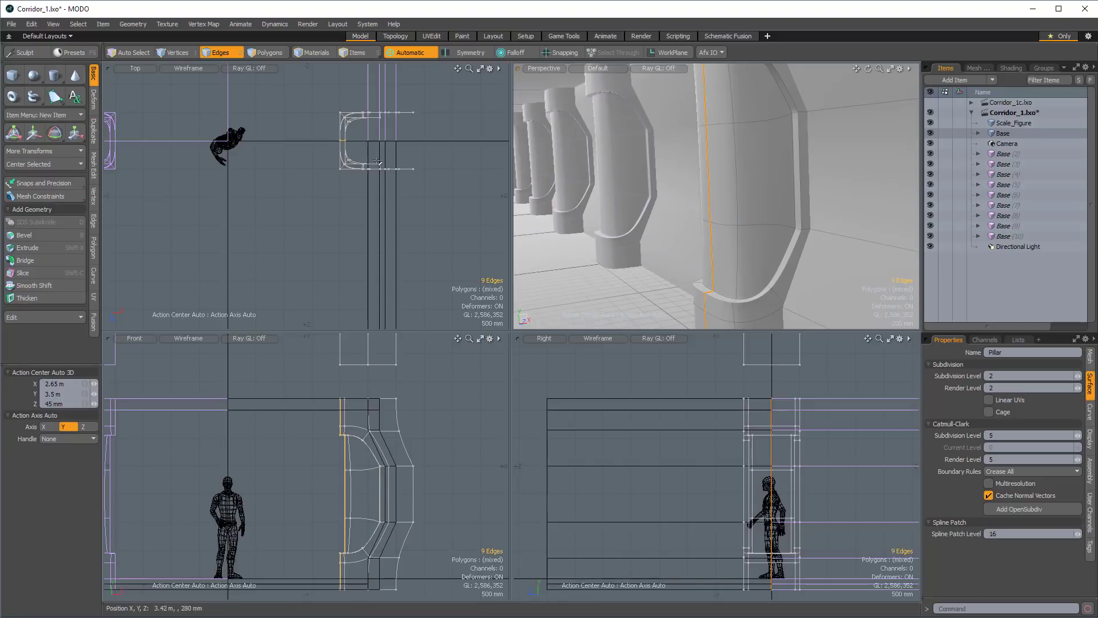
{"action": "key", "text": "w"}
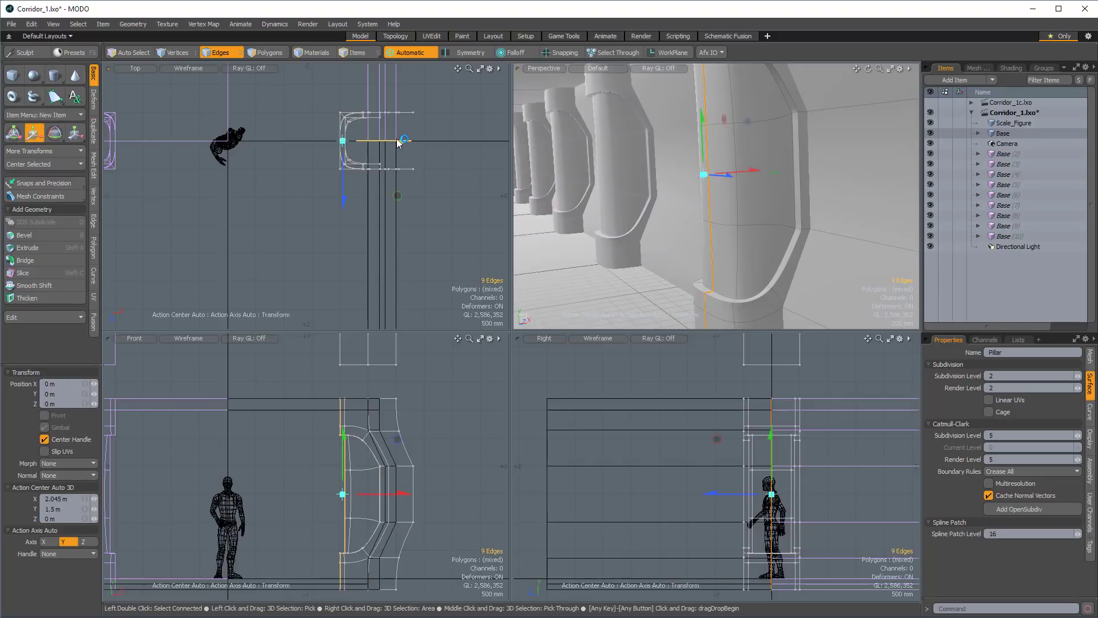
{"action": "left_click_drag", "start_coordinate": [400, 144], "coordinate": [391, 145]}
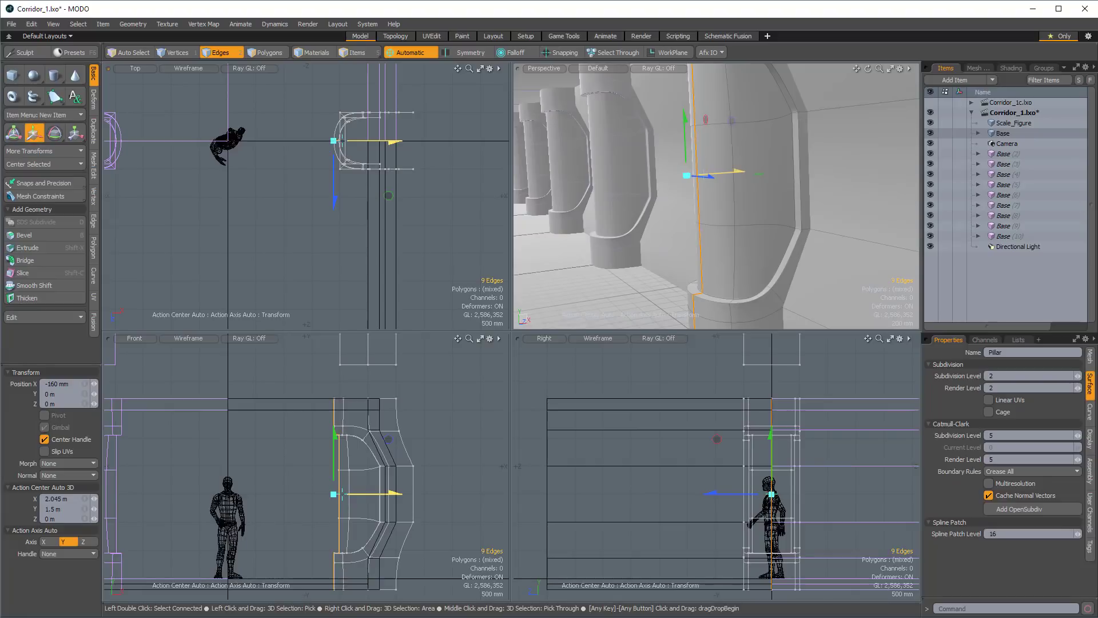
Select all 12 polygons of the pillar's recessed inner panel, then cut and paste them as a detached piece in the same mesh.
{"action": "left_click_drag", "start_coordinate": [743, 234], "coordinate": [723, 198], "text": "alt"}
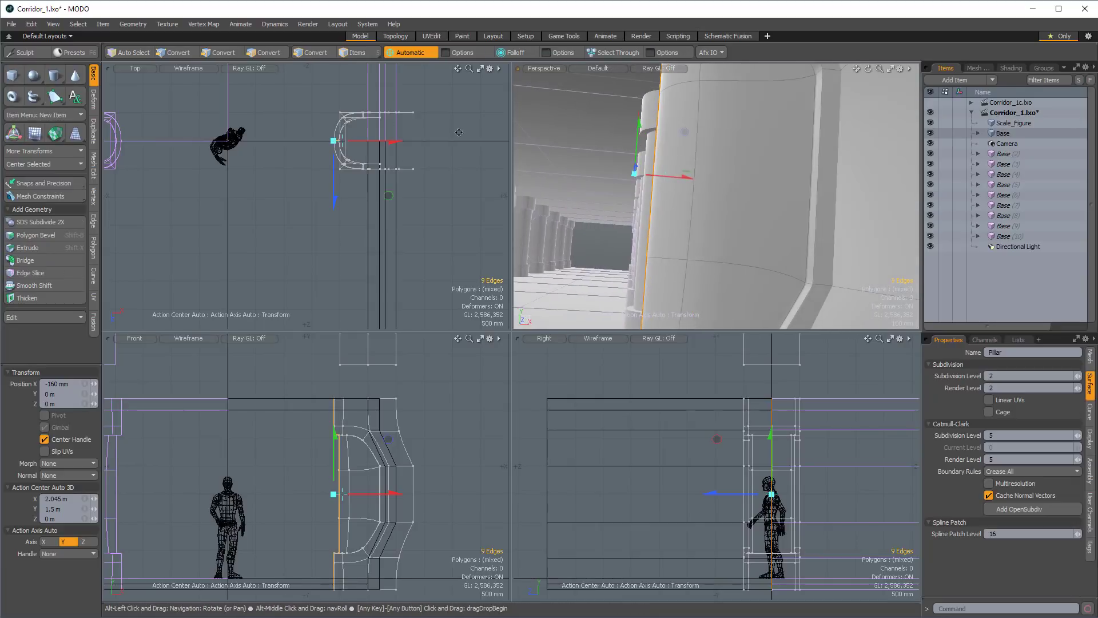
{"action": "left_click_drag", "start_coordinate": [617, 195], "coordinate": [641, 229], "text": "alt"}
{"action": "scroll", "coordinate": [656, 201], "scroll_direction": "down", "scroll_amount": 3}
{"action": "scroll", "coordinate": [659, 200], "scroll_direction": "down", "scroll_amount": 3}
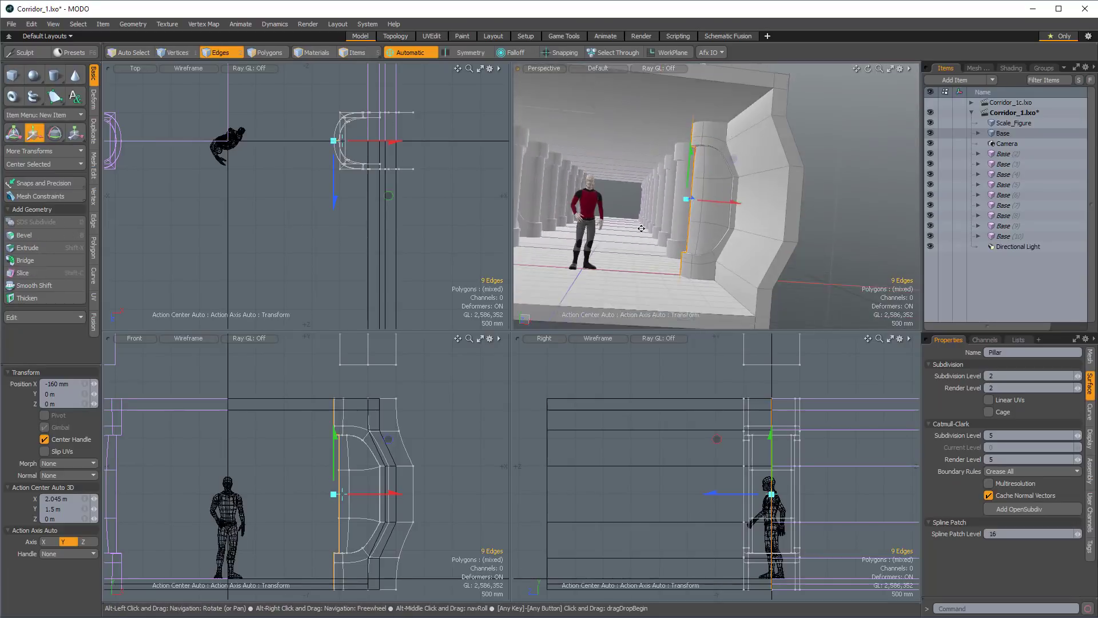
{"action": "key", "text": "space"}
{"action": "scroll", "coordinate": [698, 202], "scroll_direction": "up", "scroll_amount": 4}
{"action": "left_click_drag", "start_coordinate": [699, 194], "coordinate": [763, 228], "text": "alt"}
{"action": "key", "text": "3"}
{"action": "double_click", "coordinate": [739, 189]}
{"action": "scroll", "coordinate": [738, 188], "scroll_direction": "up", "scroll_amount": 3}
{"action": "left_click", "coordinate": [723, 127]}
{"action": "left_click_drag", "start_coordinate": [723, 128], "coordinate": [709, 162], "text": "alt"}
{"action": "scroll", "coordinate": [728, 172], "scroll_direction": "up", "scroll_amount": 3}
{"action": "left_click", "coordinate": [704, 161], "text": "shift"}
{"action": "key", "text": "shift+Up"}
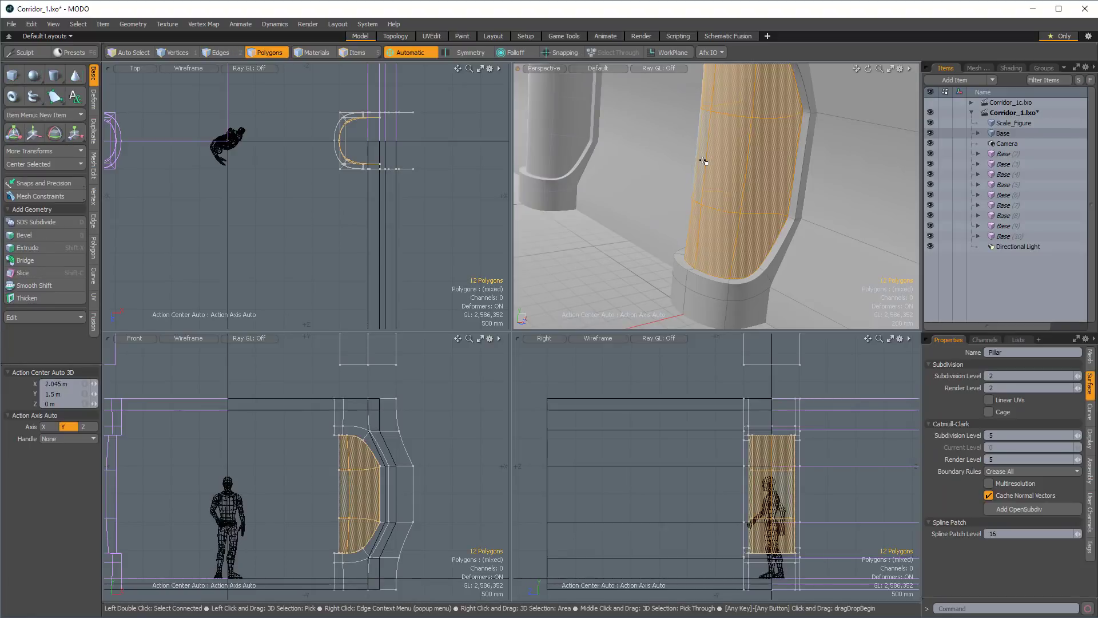
{"action": "key", "text": "ctrl+x"}
{"action": "key", "text": "ctrl+v"}
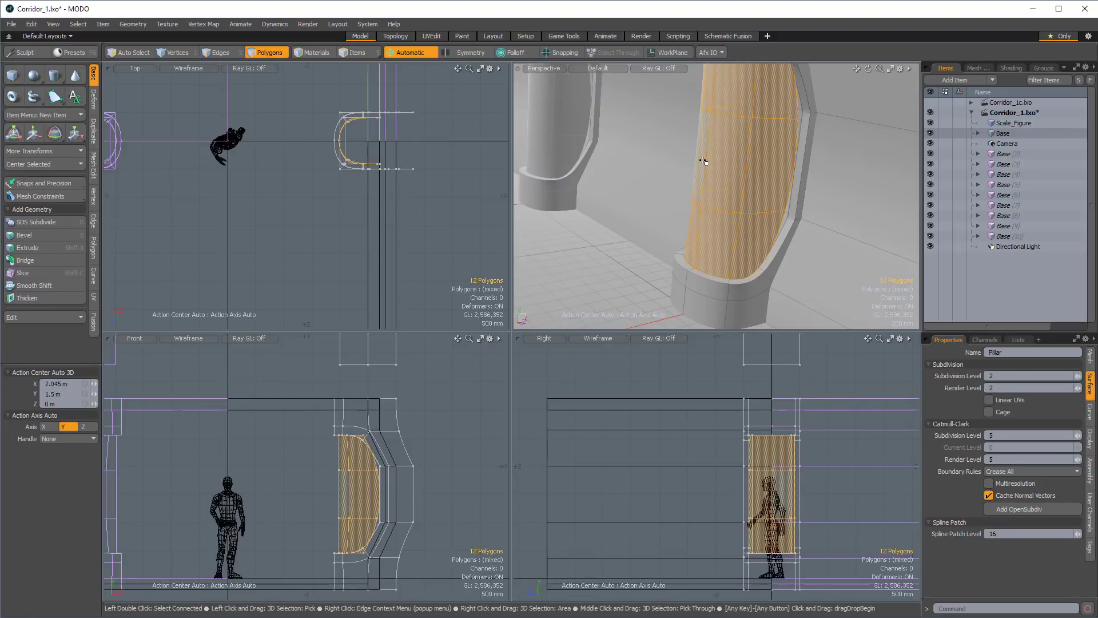
Push the selected panel polygons outward by 20 mm along their normals.
{"action": "left_click_drag", "start_coordinate": [798, 178], "coordinate": [760, 196], "text": "ctrl+alt"}
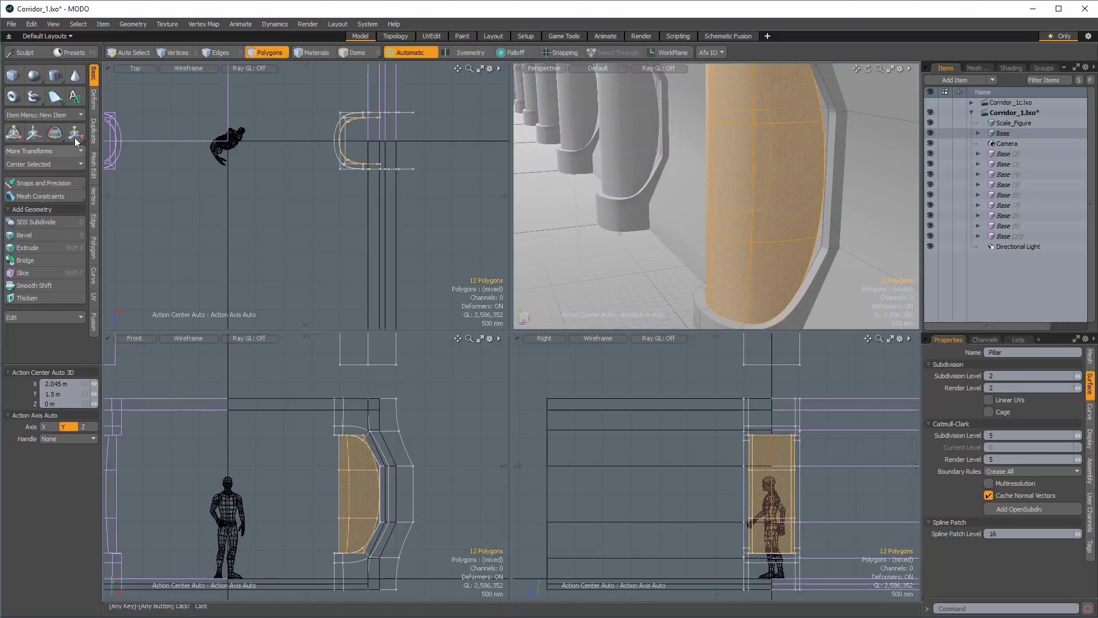
{"action": "left_click", "coordinate": [94, 103]}
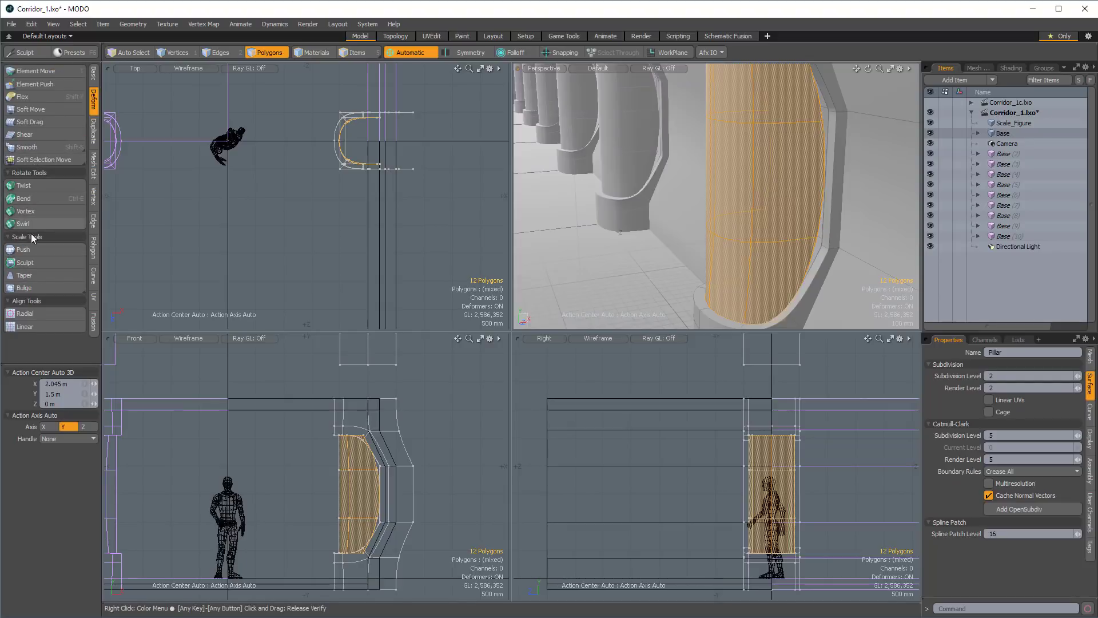
{"action": "left_click", "coordinate": [24, 250]}
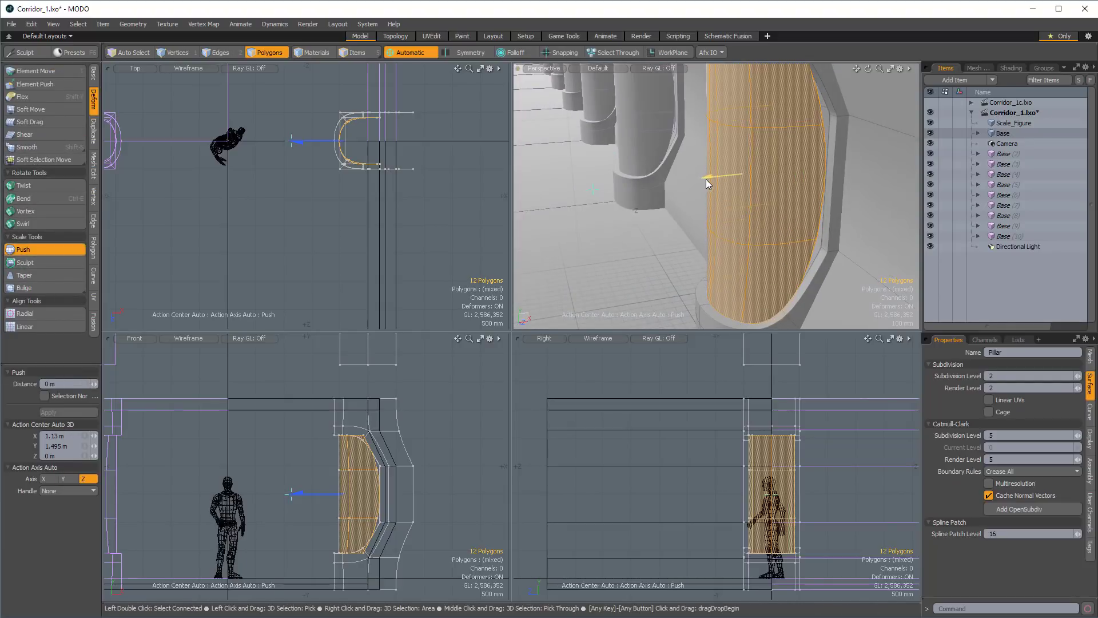
{"action": "left_click_drag", "start_coordinate": [705, 177], "coordinate": [700, 178]}
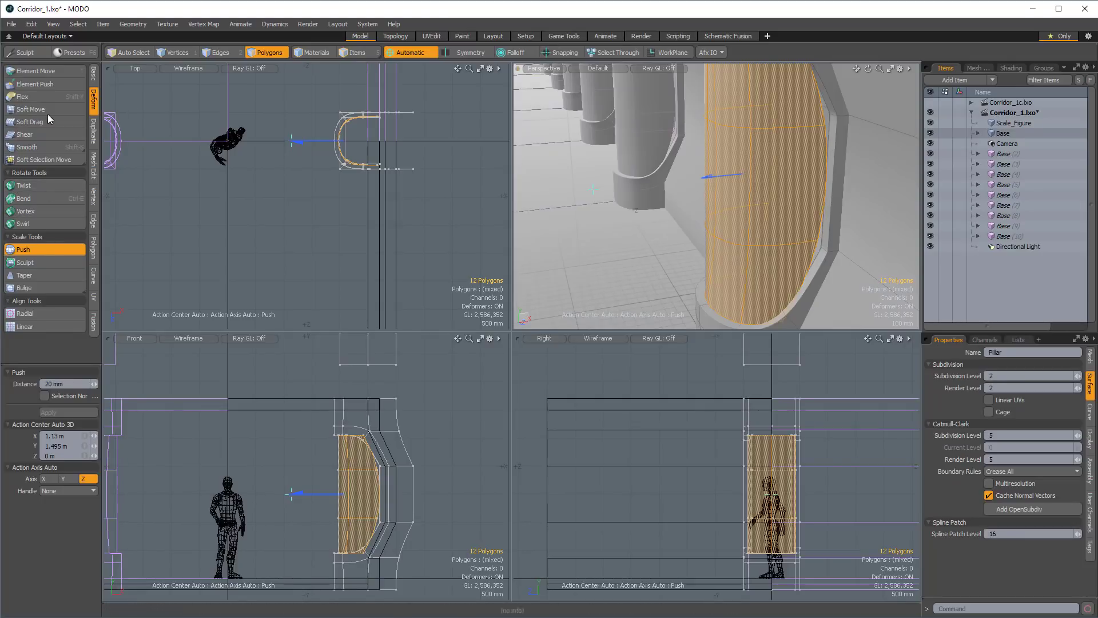
Thicken the selected panel polygons with a 30 mm offset.
{"action": "left_click", "coordinate": [94, 74]}
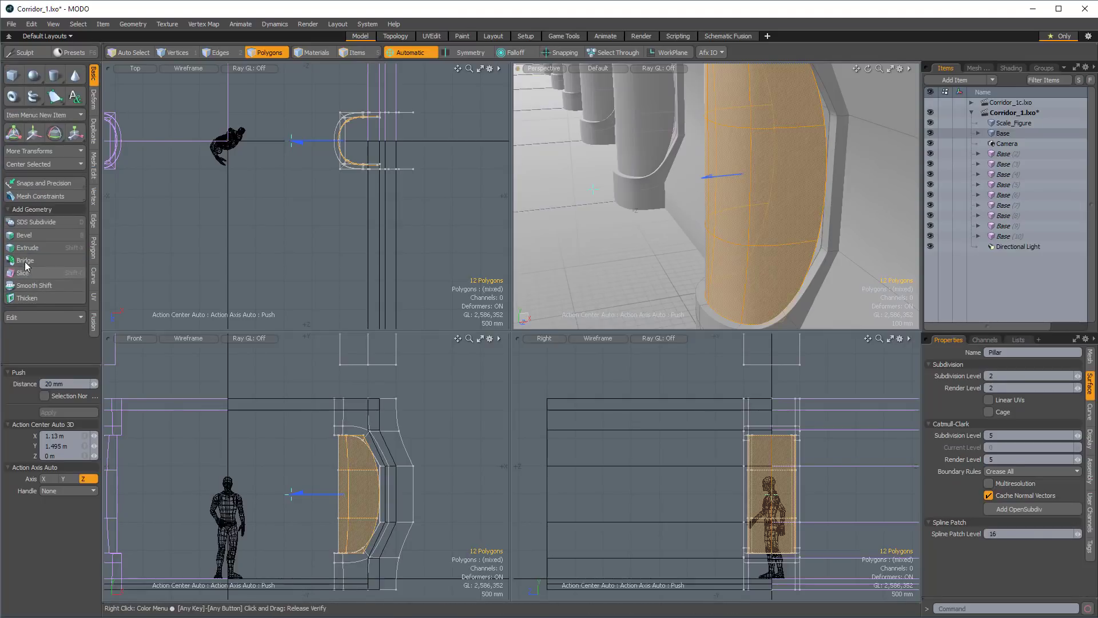
{"action": "left_click", "coordinate": [29, 298]}
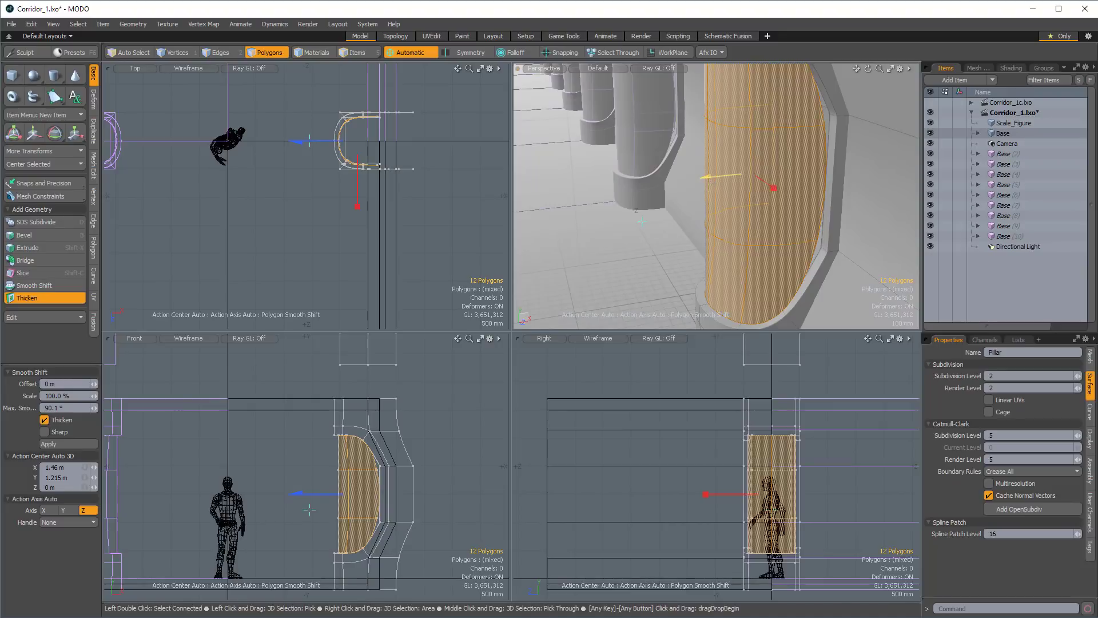
{"action": "left_click_drag", "start_coordinate": [703, 177], "coordinate": [702, 178]}
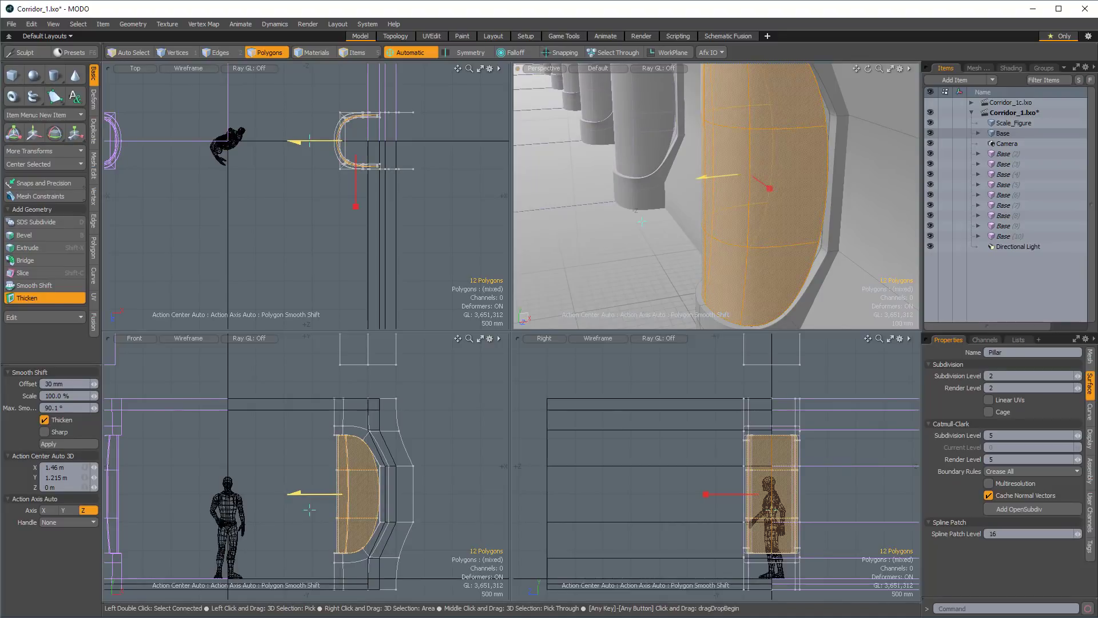
Select the four short thickness edges at the corners of the thickened panel's rim and sharpen them with a 40% subdivision vertex map weight.
{"action": "left_click_drag", "start_coordinate": [740, 227], "coordinate": [759, 150], "text": "alt"}
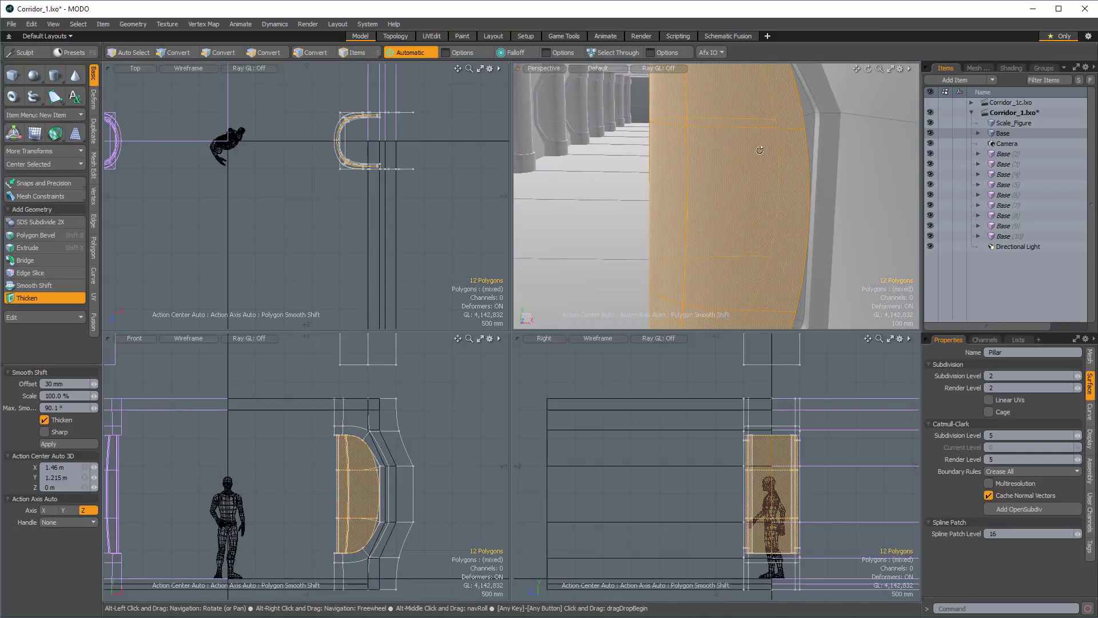
{"action": "scroll", "coordinate": [831, 127], "scroll_direction": "up", "scroll_amount": 5}
{"action": "left_click_drag", "start_coordinate": [830, 128], "coordinate": [821, 161], "text": "alt"}
{"action": "scroll", "coordinate": [829, 158], "scroll_direction": "up", "scroll_amount": 2}
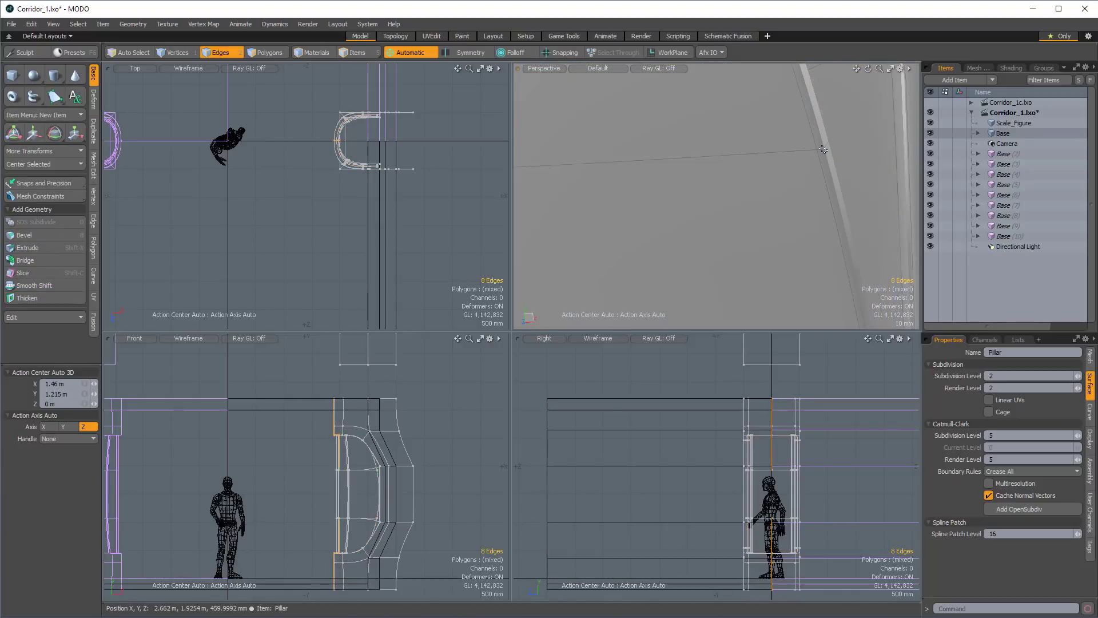
{"action": "key", "text": "1"}
{"action": "scroll", "coordinate": [825, 148], "scroll_direction": "down", "scroll_amount": 3}
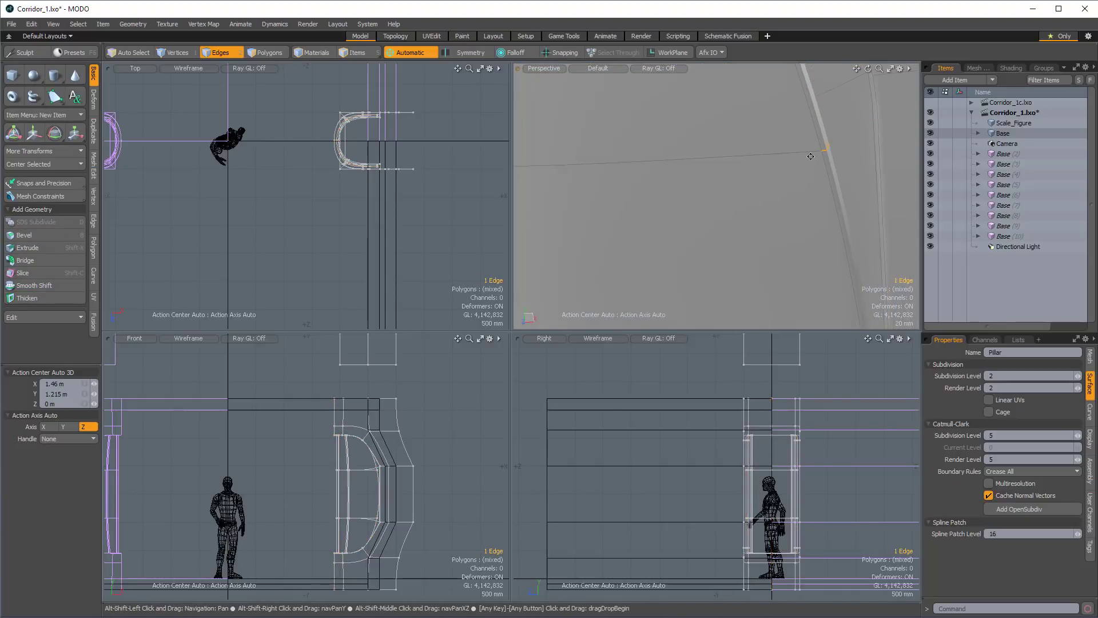
{"action": "scroll", "coordinate": [863, 220], "scroll_direction": "up", "scroll_amount": 3}
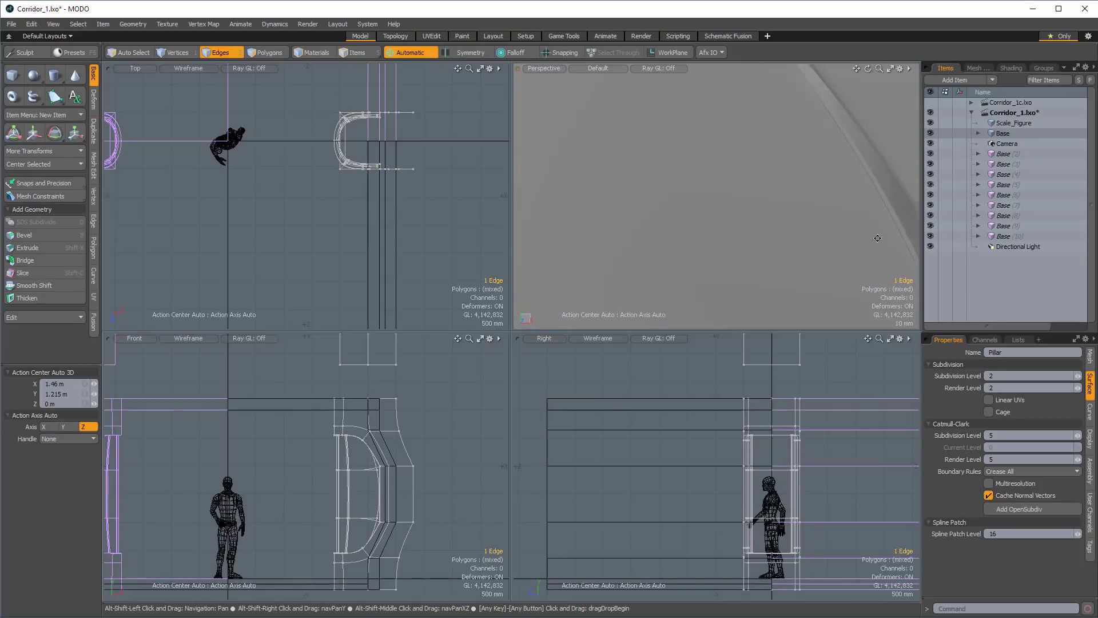
{"action": "left_click_drag", "start_coordinate": [861, 209], "coordinate": [744, 161], "text": "alt"}
{"action": "left_click_drag", "start_coordinate": [744, 248], "coordinate": [341, 598], "text": "alt+shift"}
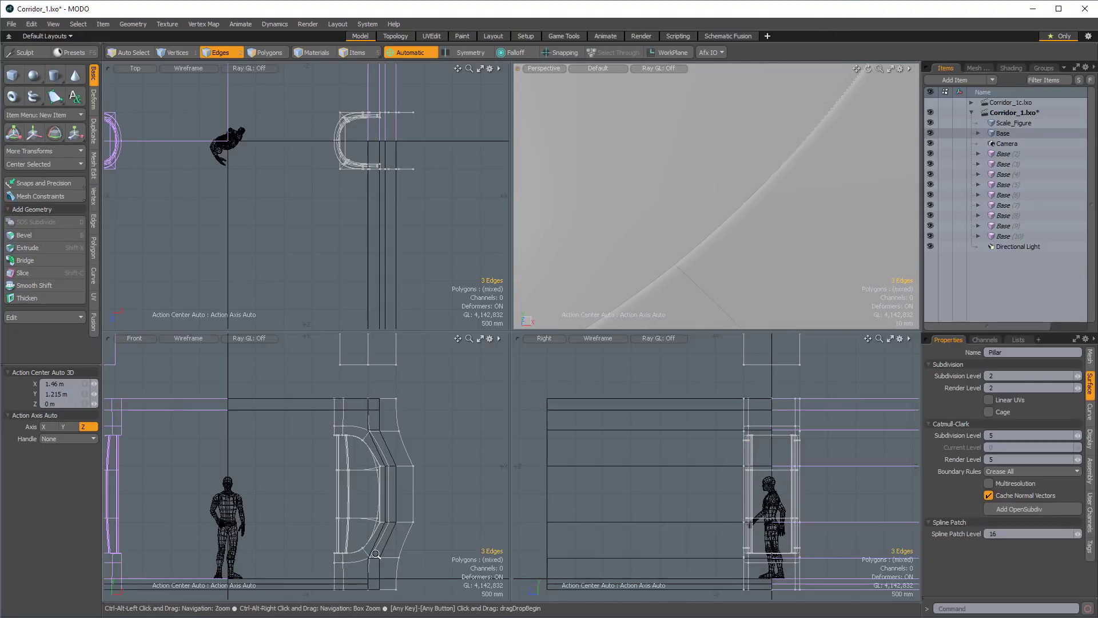
{"action": "left_click_drag", "start_coordinate": [376, 554], "coordinate": [474, 552], "text": "ctrl+alt"}
{"action": "left_click_drag", "start_coordinate": [289, 523], "coordinate": [429, 497], "text": "alt+shift"}
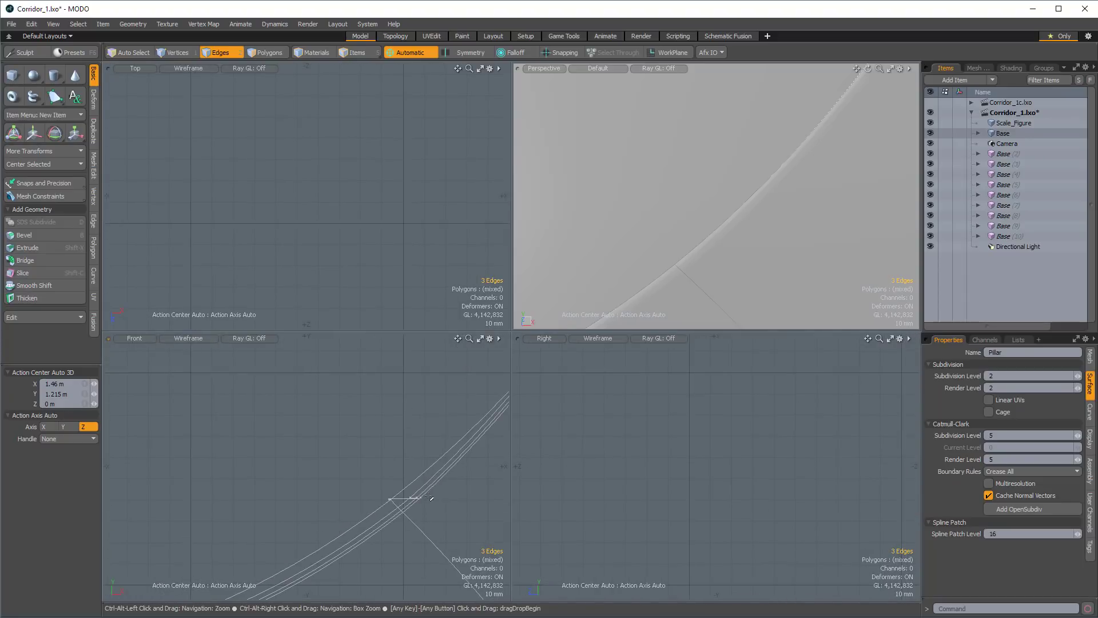
{"action": "left_click_drag", "start_coordinate": [638, 248], "coordinate": [710, 263], "text": "ctrl+alt"}
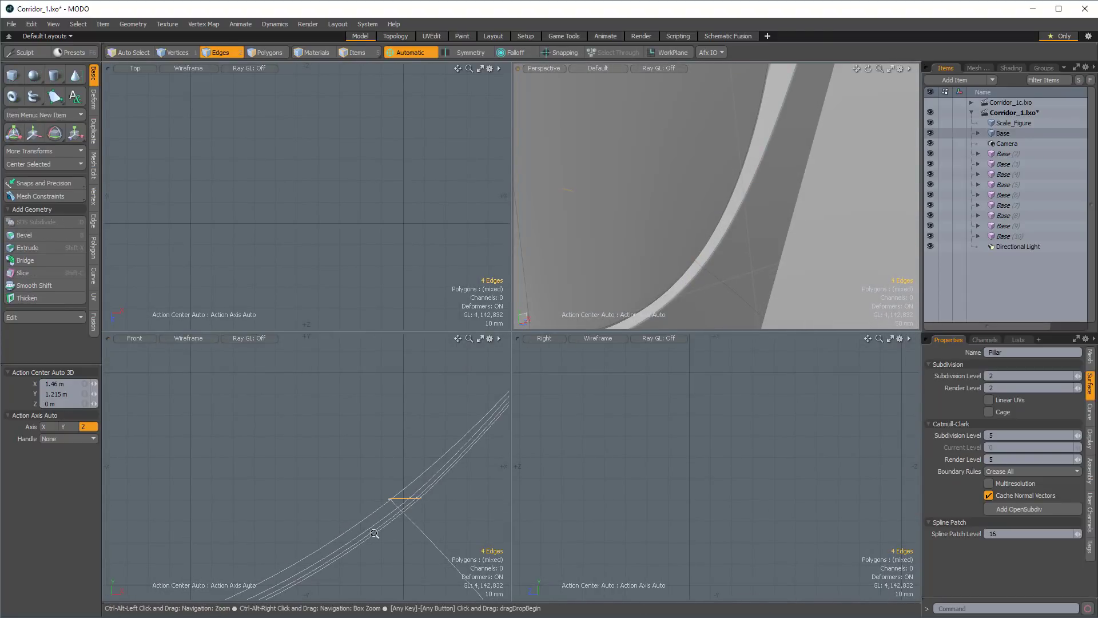
{"action": "mouse_move", "coordinate": [406, 510]}
{"action": "left_mouse_down", "text": "ctrl+alt"}
{"action": "mouse_move", "coordinate": [461, 512]}
{"action": "mouse_move", "coordinate": [336, 505]}
{"action": "mouse_move", "coordinate": [391, 496]}
{"action": "left_mouse_up", "text": "ctrl+alt"}
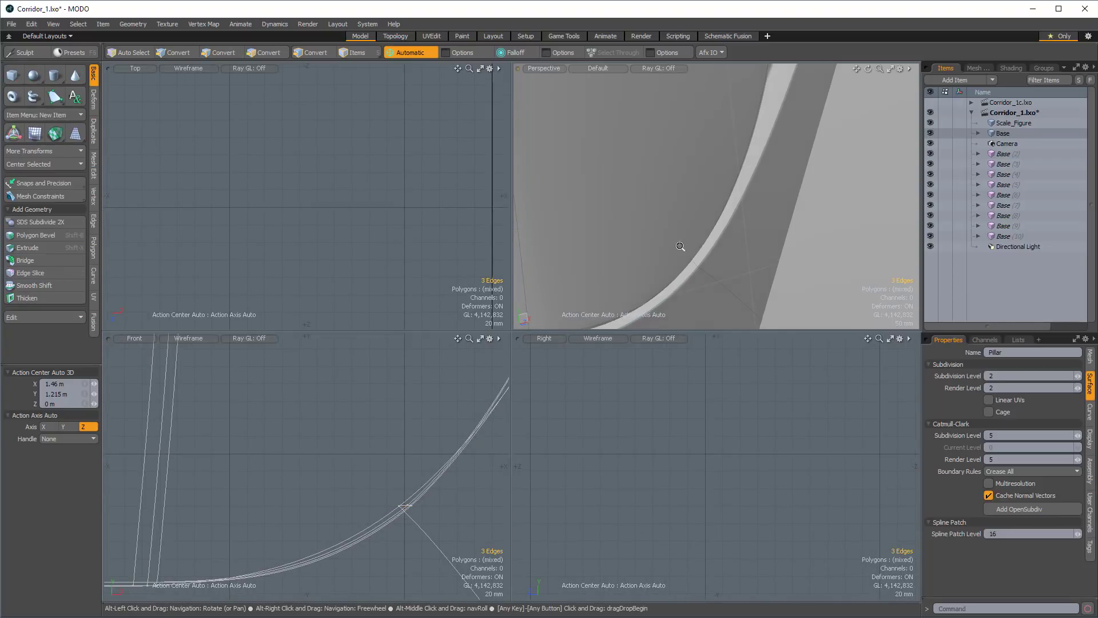
{"action": "left_click_drag", "start_coordinate": [680, 245], "coordinate": [668, 198], "text": "ctrl+alt"}
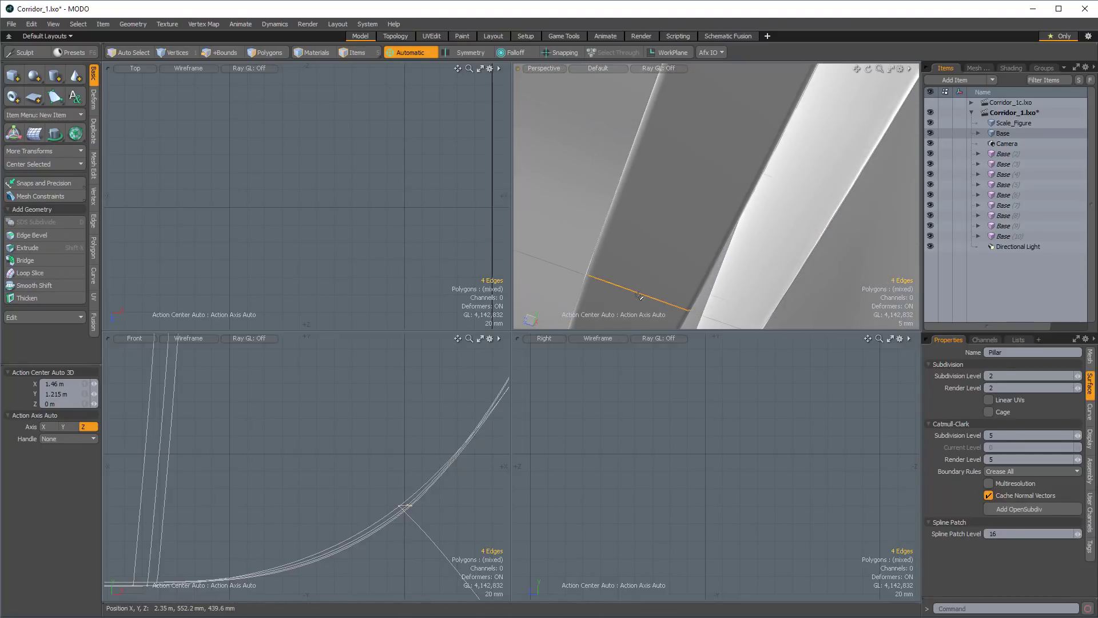
{"action": "left_click_drag", "start_coordinate": [639, 295], "coordinate": [773, 122], "text": "ctrl+alt"}
{"action": "key", "text": "shift+w"}
{"action": "left_click", "coordinate": [730, 246]}
{"action": "left_click_drag", "start_coordinate": [768, 267], "coordinate": [772, 158], "text": "alt"}
{"action": "left_click_drag", "start_coordinate": [774, 208], "coordinate": [735, 209], "text": "alt+shift"}
{"action": "left_click_drag", "start_coordinate": [680, 183], "coordinate": [646, 177], "text": "alt"}
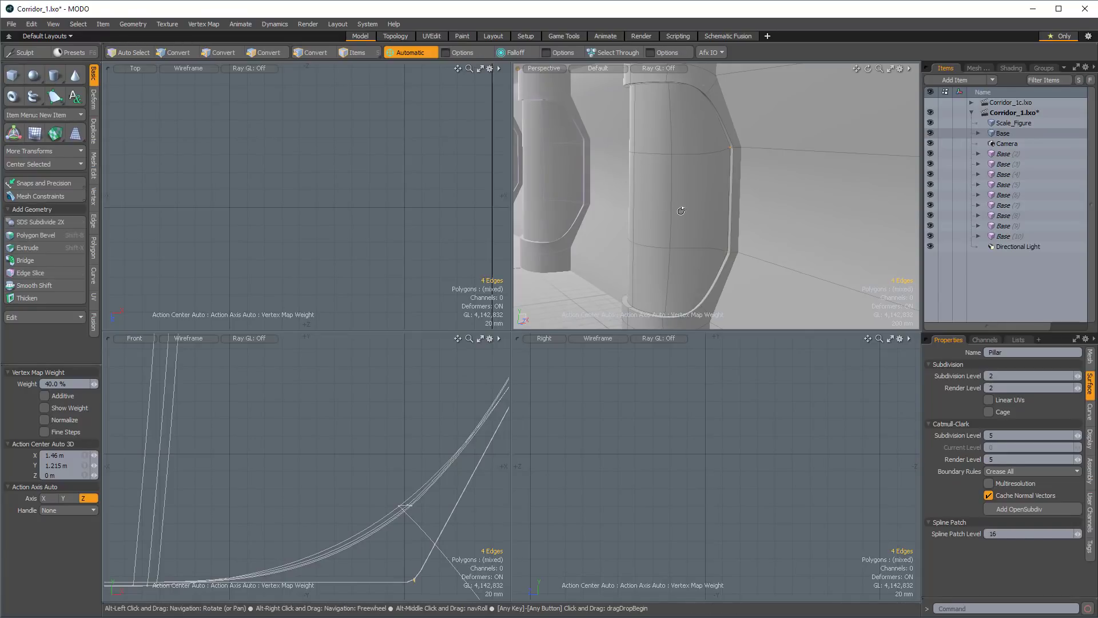
{"action": "left_click_drag", "start_coordinate": [667, 206], "coordinate": [664, 210], "text": "ctrl+alt"}
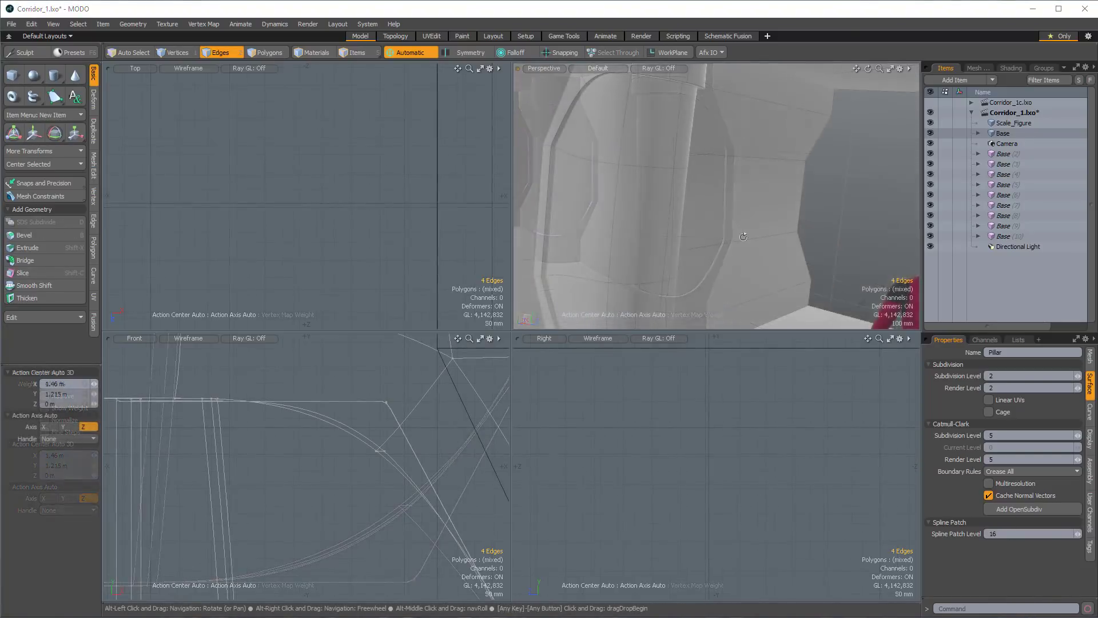
Select all polygons of the pillar and its detached panel, move them -4.02 m along Y, and undo the move.
{"action": "left_click_drag", "start_coordinate": [745, 241], "coordinate": [731, 178], "text": "alt"}
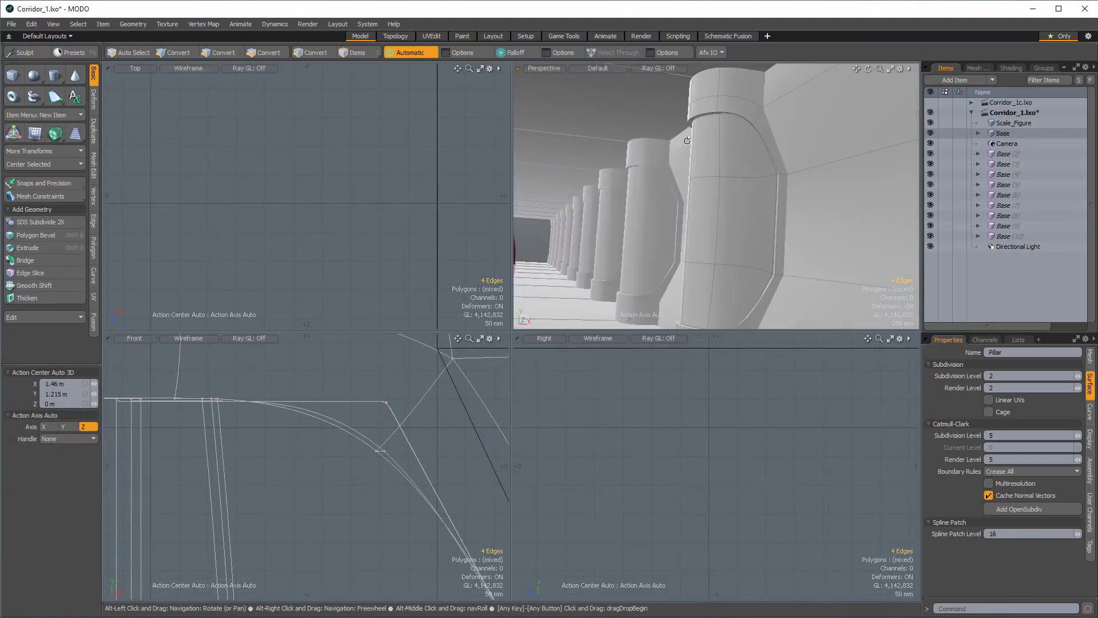
{"action": "key", "text": "5"}
{"action": "key", "text": "space"}
{"action": "key", "text": "space"}
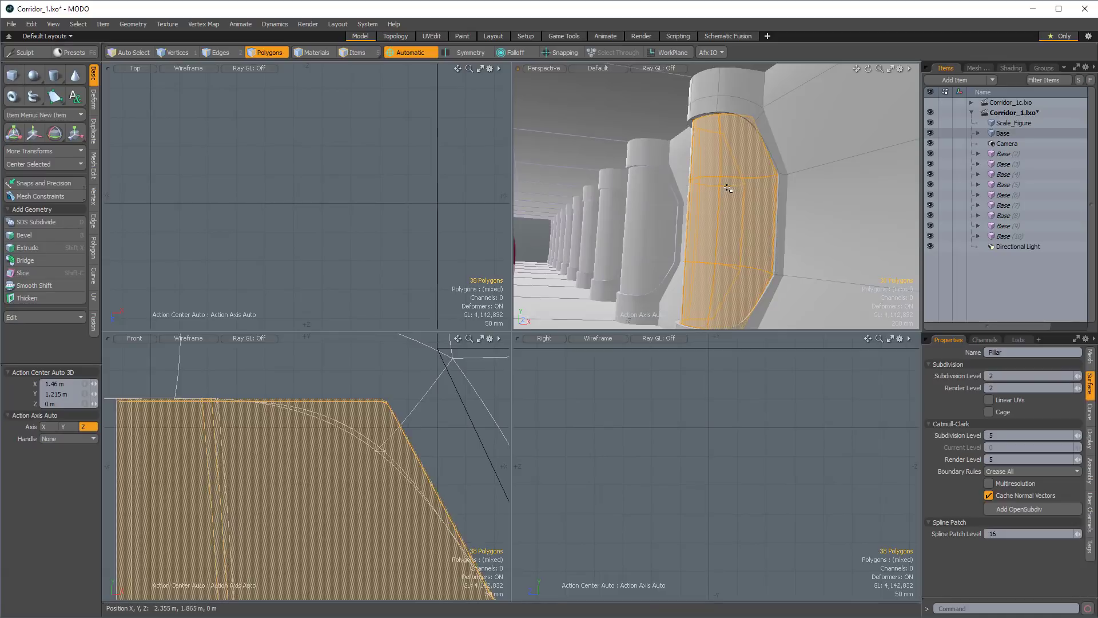
{"action": "double_click", "coordinate": [731, 185]}
{"action": "double_click", "coordinate": [771, 153], "text": "shift"}
{"action": "left_click_drag", "start_coordinate": [772, 155], "coordinate": [743, 192], "text": "alt"}
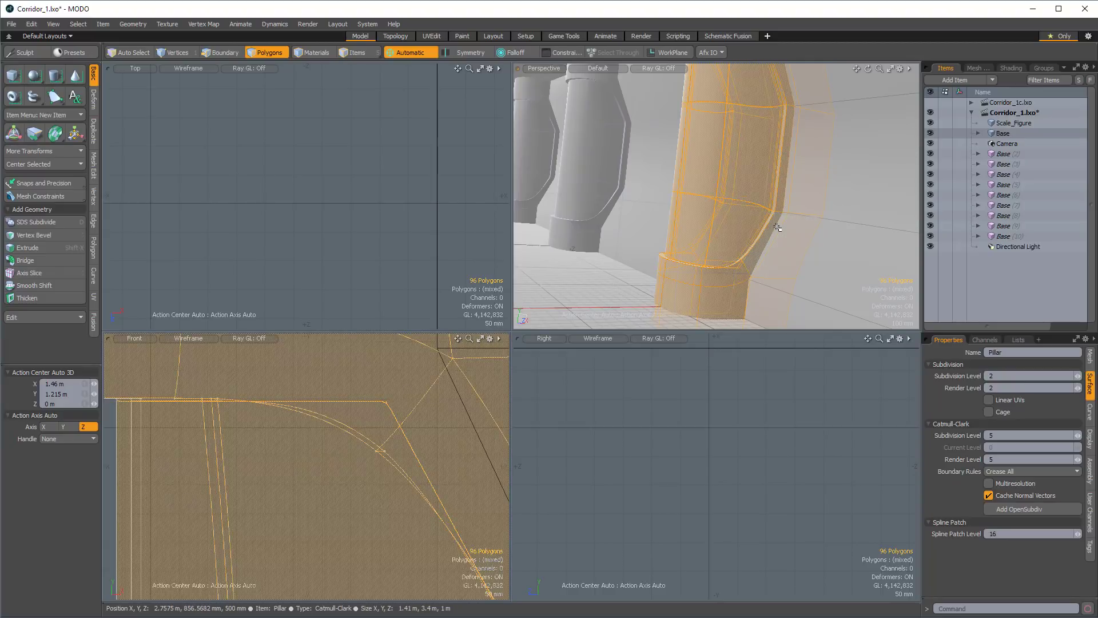
{"action": "scroll", "coordinate": [809, 229], "scroll_direction": "down", "scroll_amount": 10}
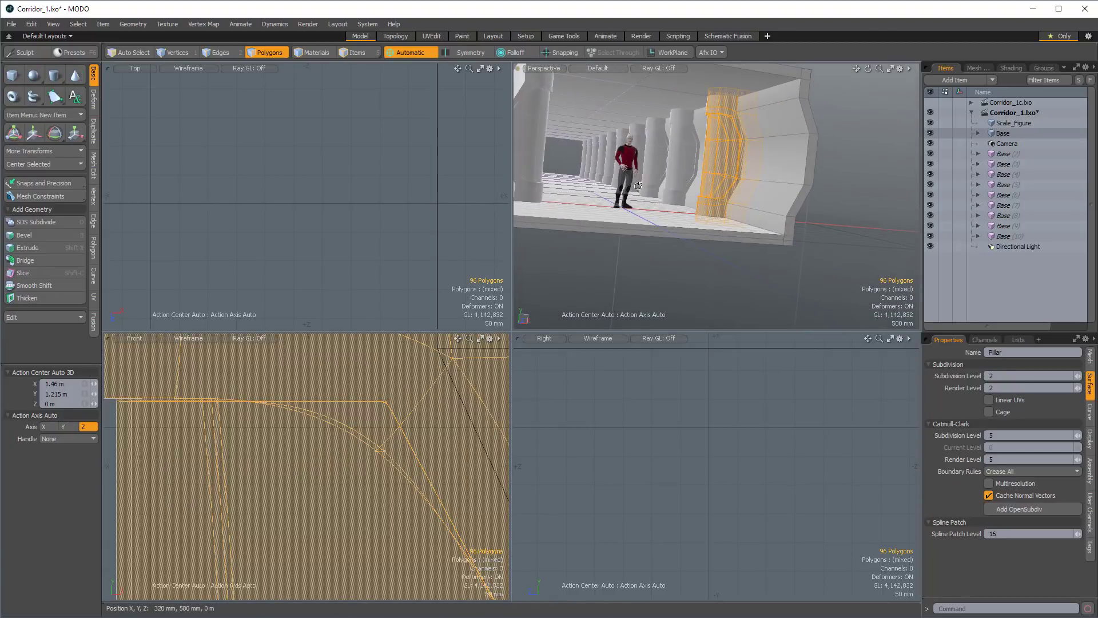
{"action": "key", "text": "w"}
{"action": "mouse_move", "coordinate": [714, 245]}
{"action": "left_mouse_down", "text": "alt"}
{"action": "mouse_move", "coordinate": [738, 140]}
{"action": "mouse_move", "coordinate": [718, 253]}
{"action": "left_mouse_up", "text": "alt"}
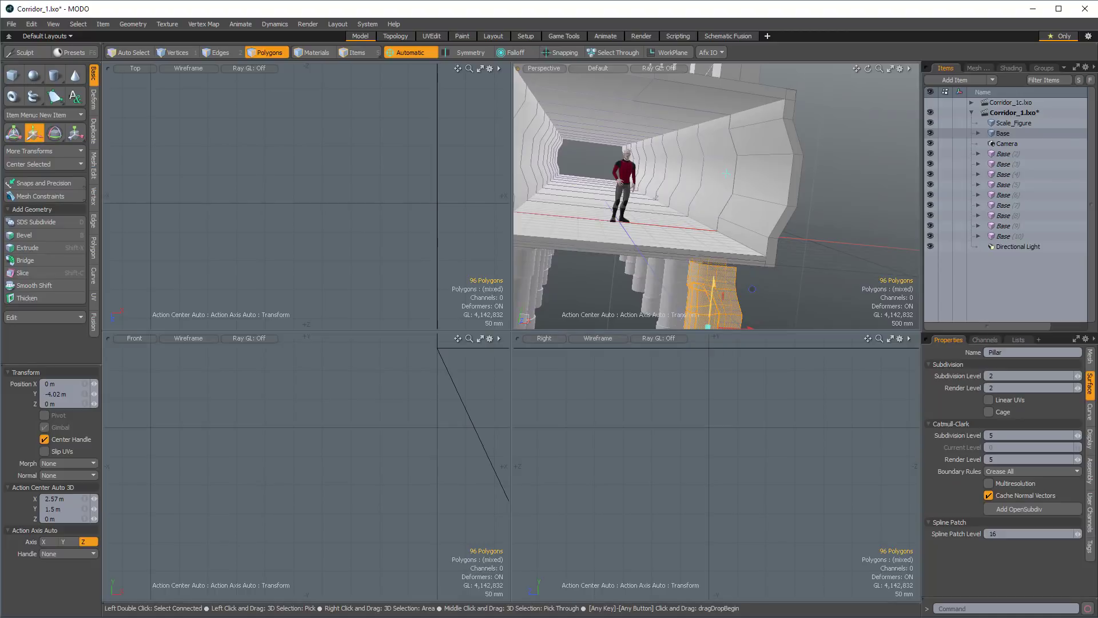
{"action": "left_click_drag", "start_coordinate": [718, 246], "coordinate": [710, 223], "text": "alt"}
{"action": "key", "text": "ctrl+z"}
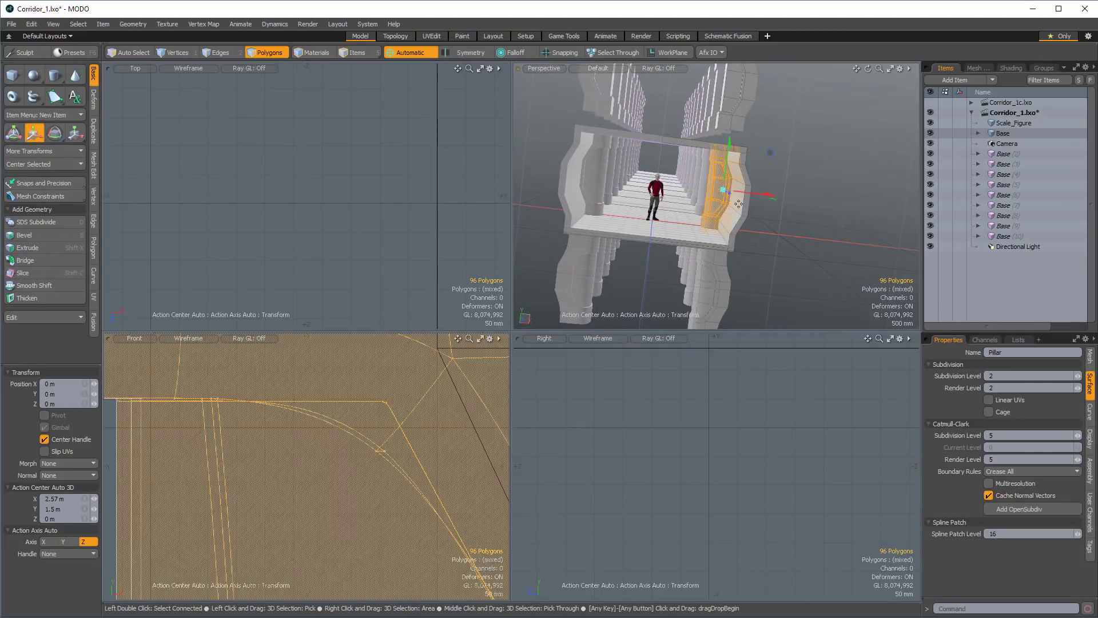
Select the six middle polygons across the front of the thickened panel, leaving out the side polygons, and move them 250 mm along X.
{"action": "left_click_drag", "start_coordinate": [377, 496], "coordinate": [320, 486], "text": "ctrl+alt"}
{"action": "left_click_drag", "start_coordinate": [434, 434], "coordinate": [366, 443], "text": "ctrl+alt"}
{"action": "key", "text": "space"}
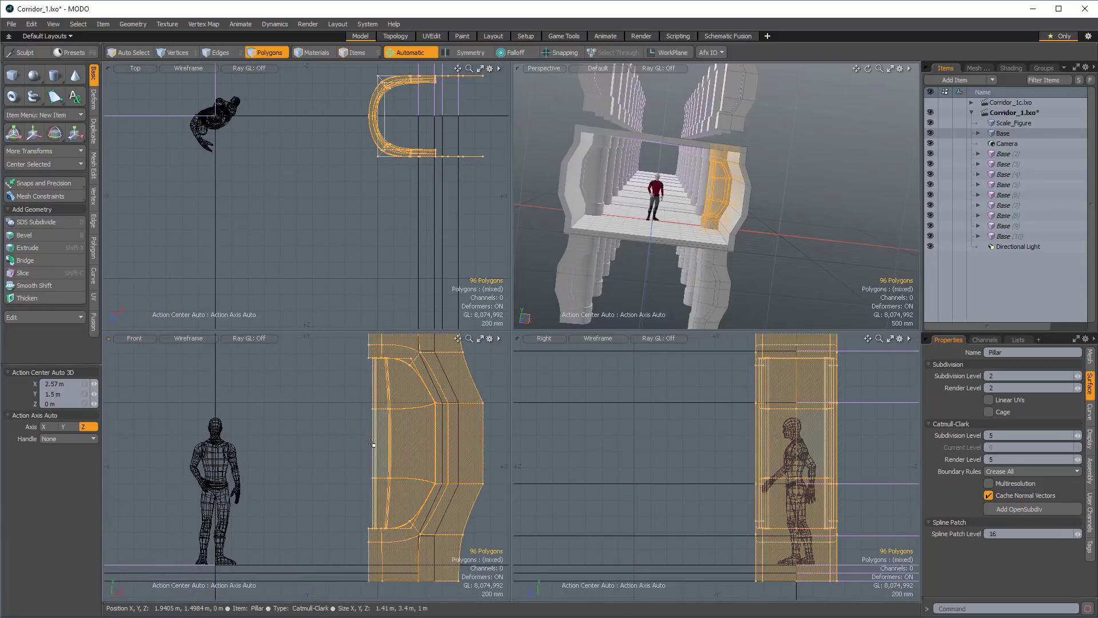
{"action": "key", "text": "2"}
{"action": "key", "text": "1"}
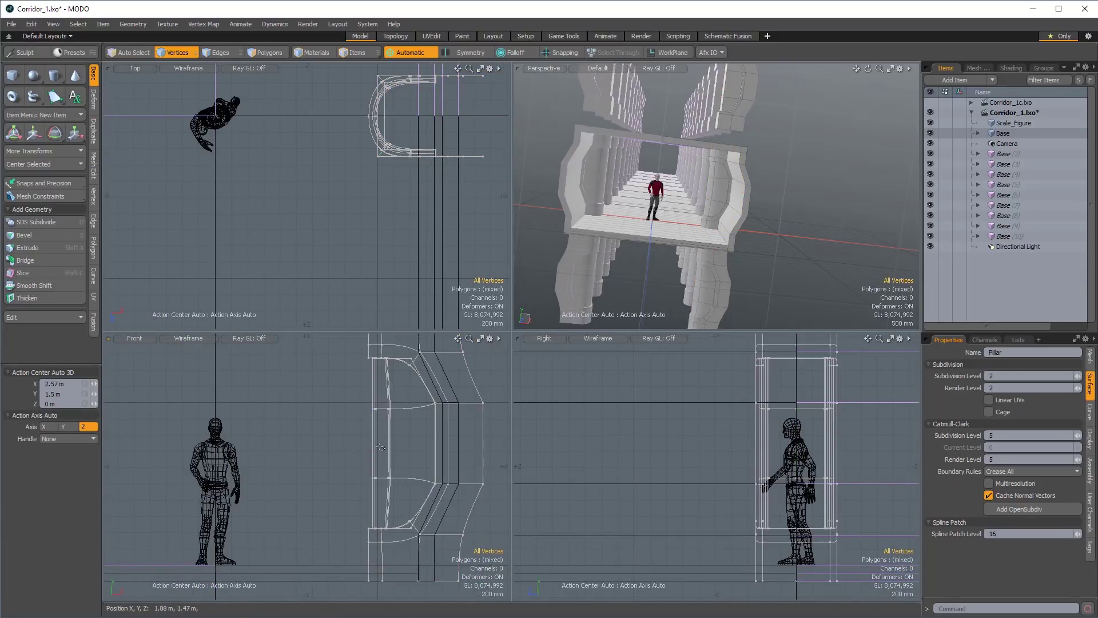
{"action": "key", "text": "3"}
{"action": "left_click", "coordinate": [363, 447]}
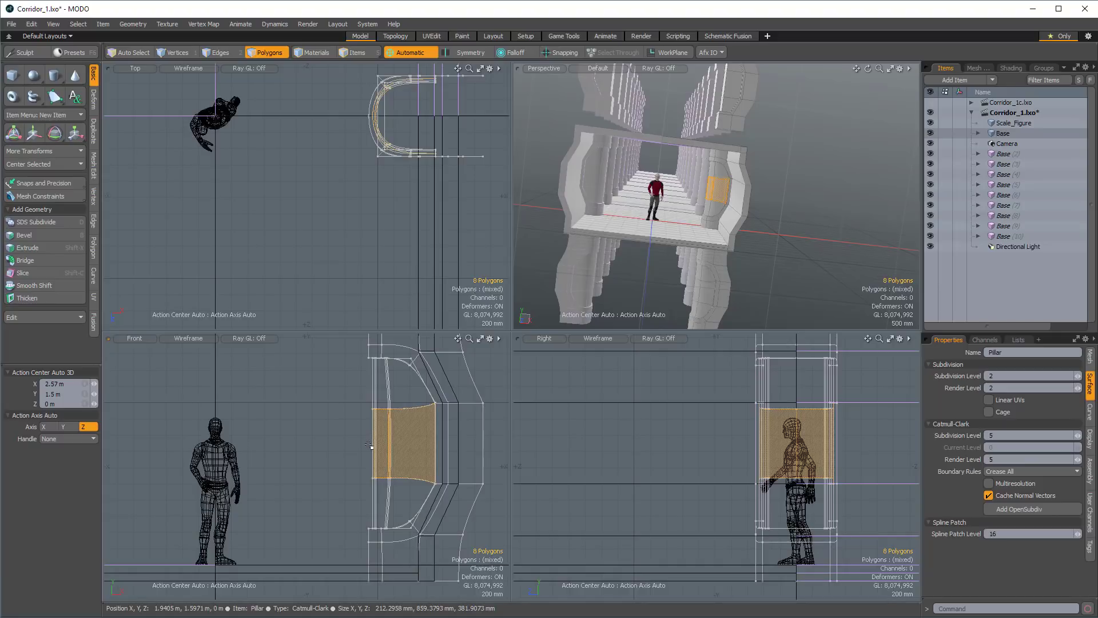
{"action": "left_click", "coordinate": [429, 447], "text": "ctrl"}
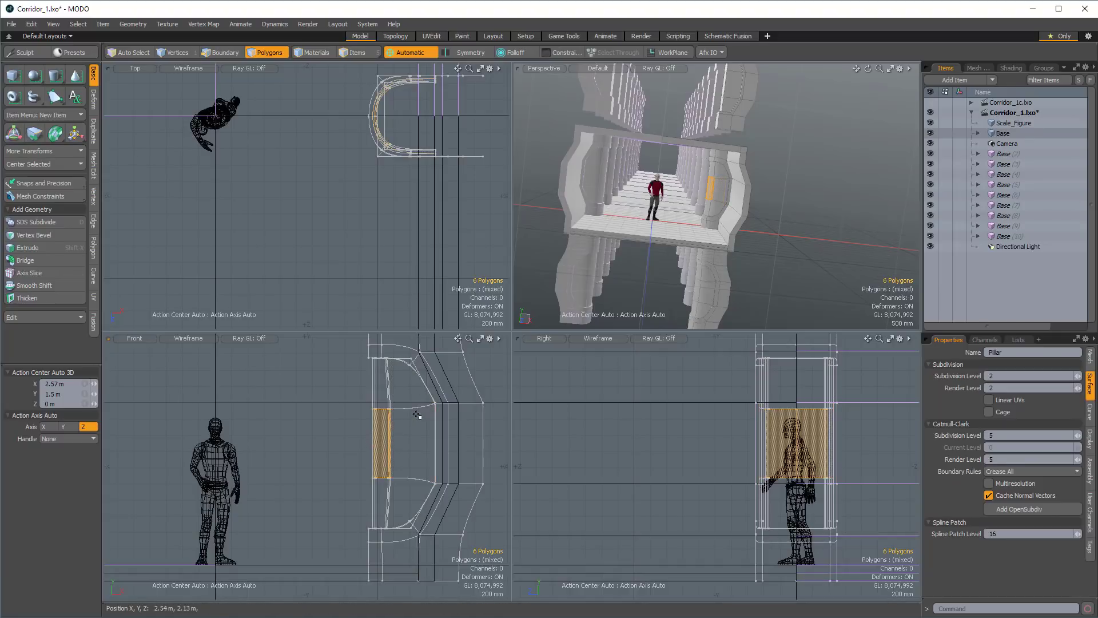
{"action": "scroll", "coordinate": [712, 165], "scroll_direction": "up", "scroll_amount": 3}
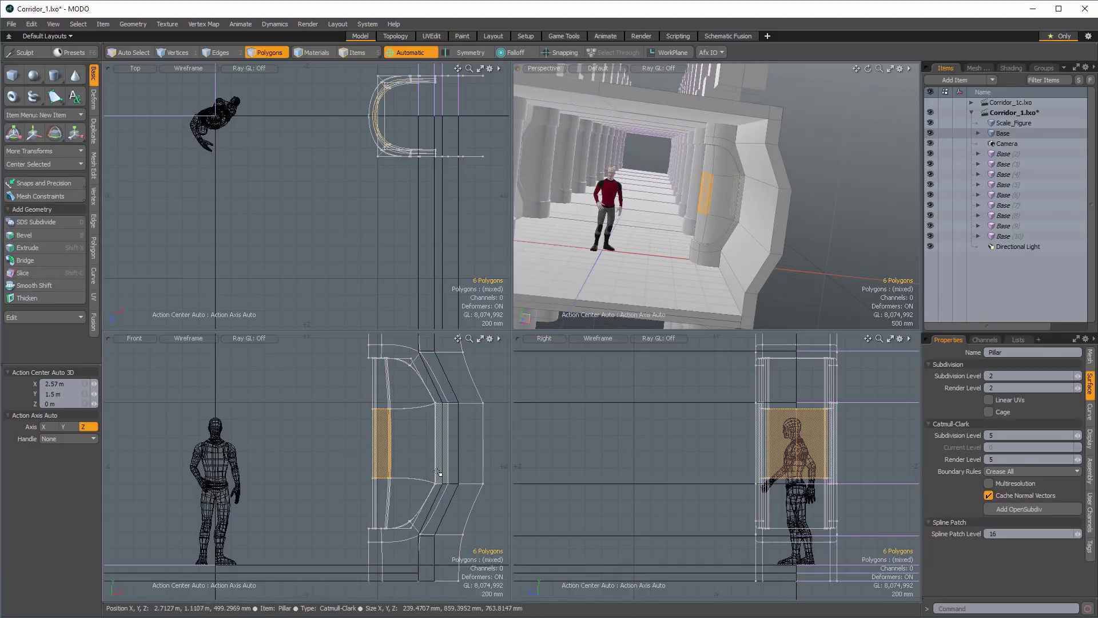
{"action": "key", "text": "w"}
{"action": "left_click_drag", "start_coordinate": [447, 443], "coordinate": [452, 442]}
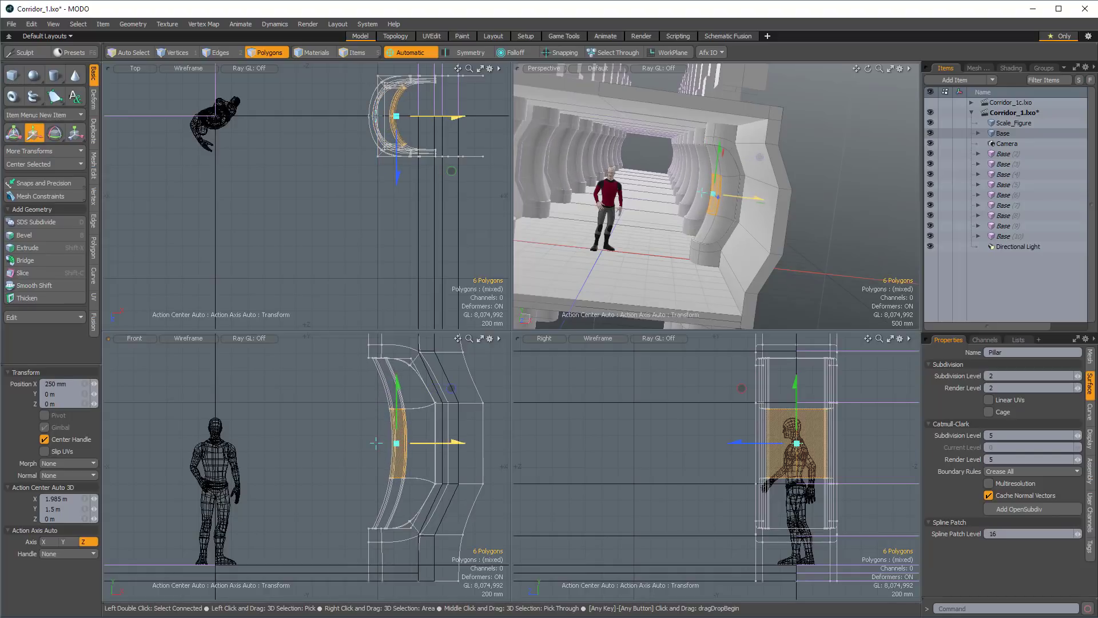
{"action": "left_click_drag", "start_coordinate": [738, 260], "coordinate": [701, 176], "text": "alt"}
{"action": "mouse_move", "coordinate": [701, 176]}
{"action": "left_mouse_down", "text": "alt"}
{"action": "mouse_move", "coordinate": [632, 172]}
{"action": "mouse_move", "coordinate": [689, 179]}
{"action": "left_mouse_up", "text": "alt"}
{"action": "left_click_drag", "start_coordinate": [688, 180], "coordinate": [724, 159], "text": "alt"}
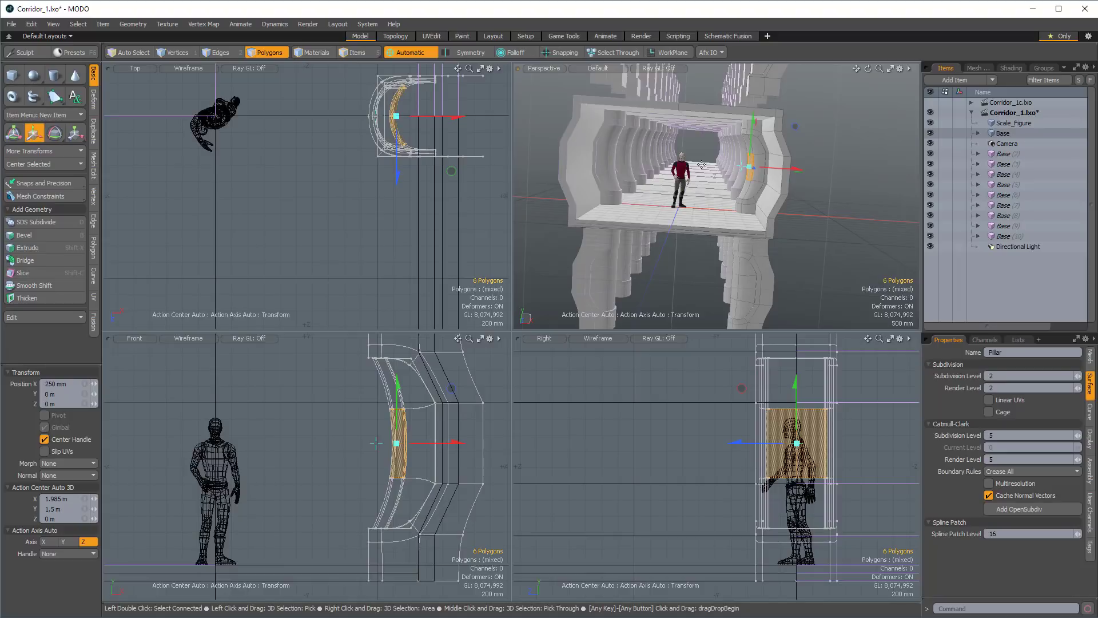
Select all connected polygons of the pillar's two thickened panels, upper and lower, and assign them the Glass material.
{"action": "left_click_drag", "start_coordinate": [797, 169], "coordinate": [778, 190]}
{"action": "key", "text": "space"}
{"action": "key", "text": "1"}
{"action": "key", "text": "3"}
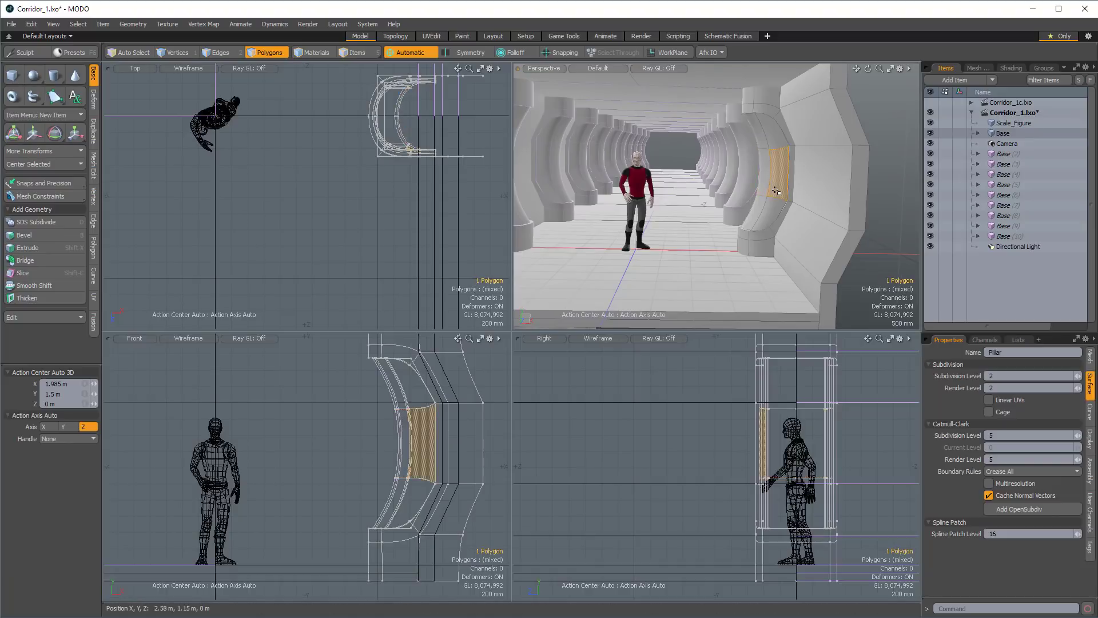
{"action": "double_click", "coordinate": [776, 190]}
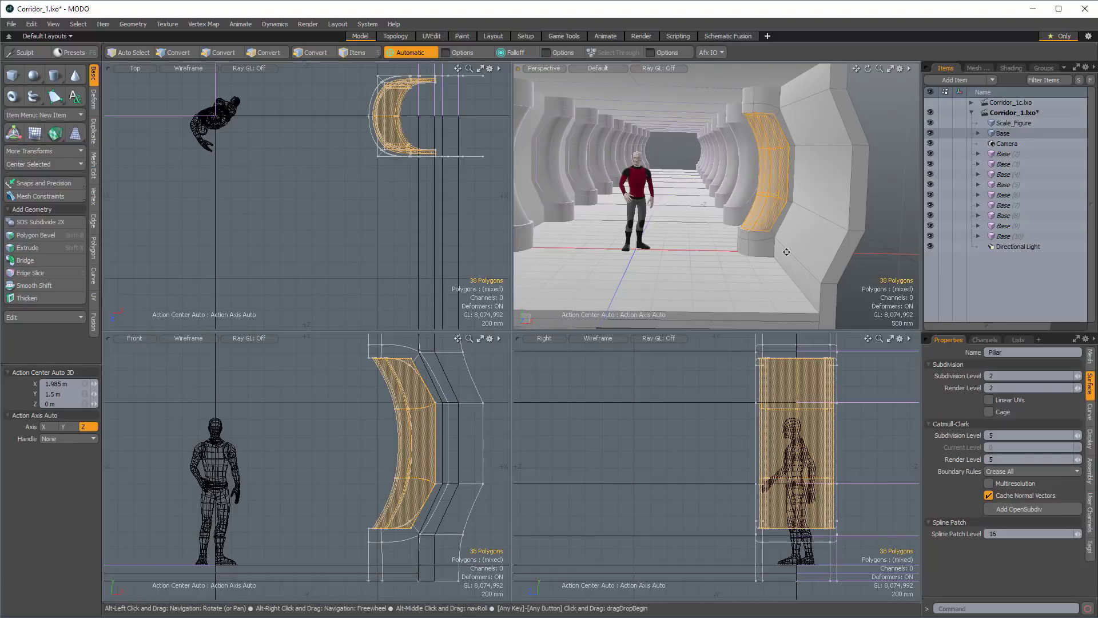
{"action": "left_click_drag", "start_coordinate": [787, 252], "coordinate": [756, 227], "text": "alt"}
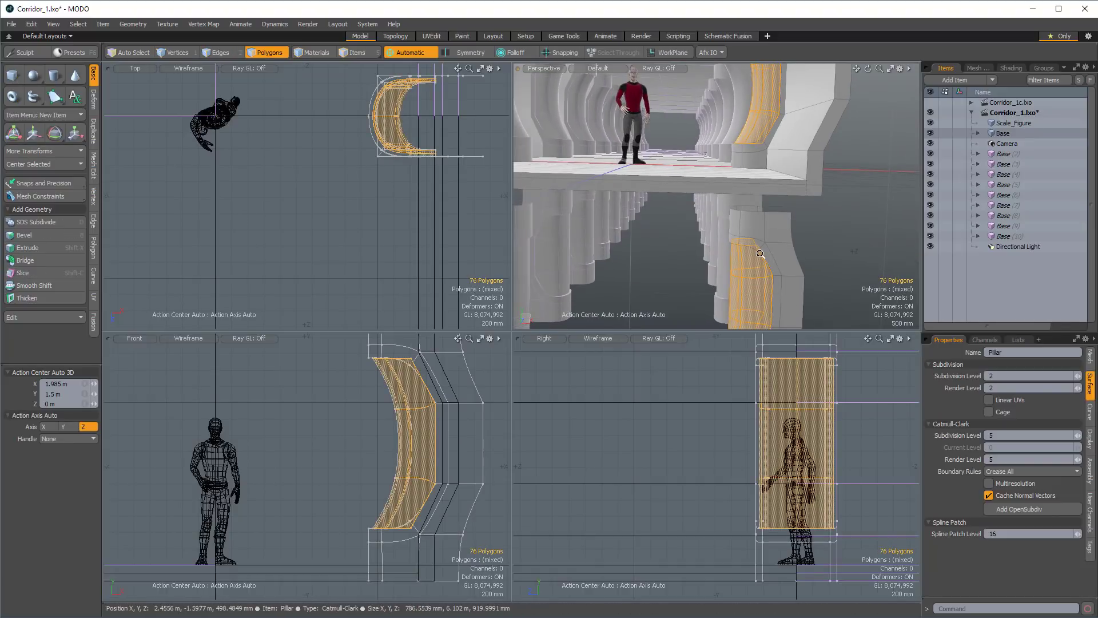
{"action": "key", "text": "m"}
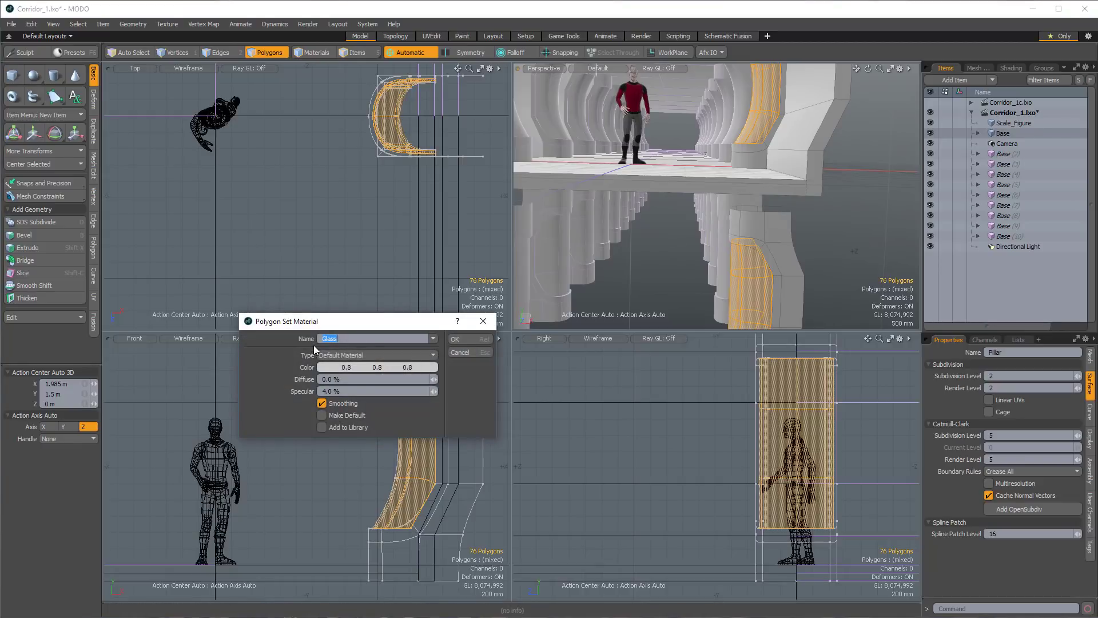
{"action": "left_click", "coordinate": [469, 339]}
{"action": "left_click_drag", "start_coordinate": [798, 141], "coordinate": [783, 181], "text": "alt"}
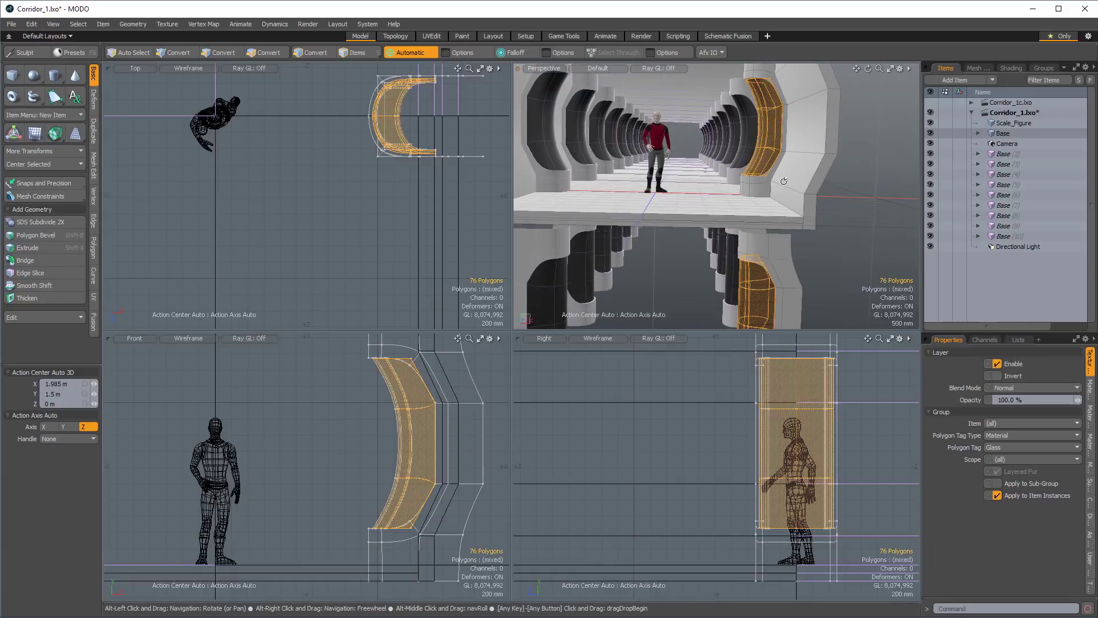
{"action": "left_click", "coordinate": [854, 171]}
Select all polygons of both Glass panels on the pillar and hide them.
{"action": "left_click_drag", "start_coordinate": [765, 117], "coordinate": [774, 160], "text": "alt"}
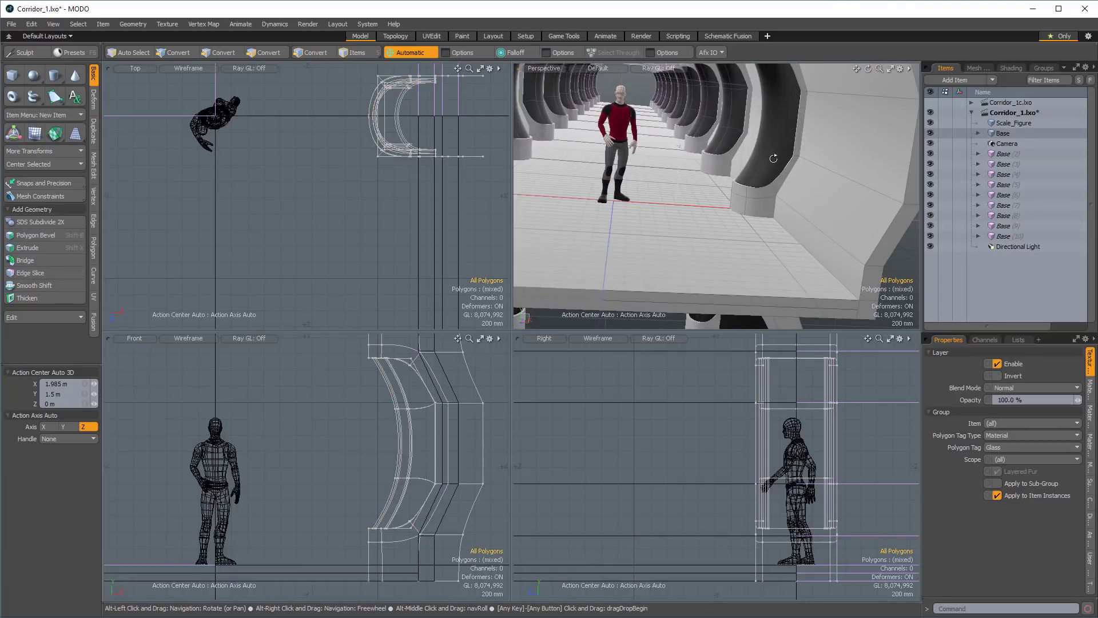
{"action": "left_click_drag", "start_coordinate": [744, 199], "coordinate": [744, 298], "text": "alt+shift"}
{"action": "double_click", "coordinate": [762, 176]}
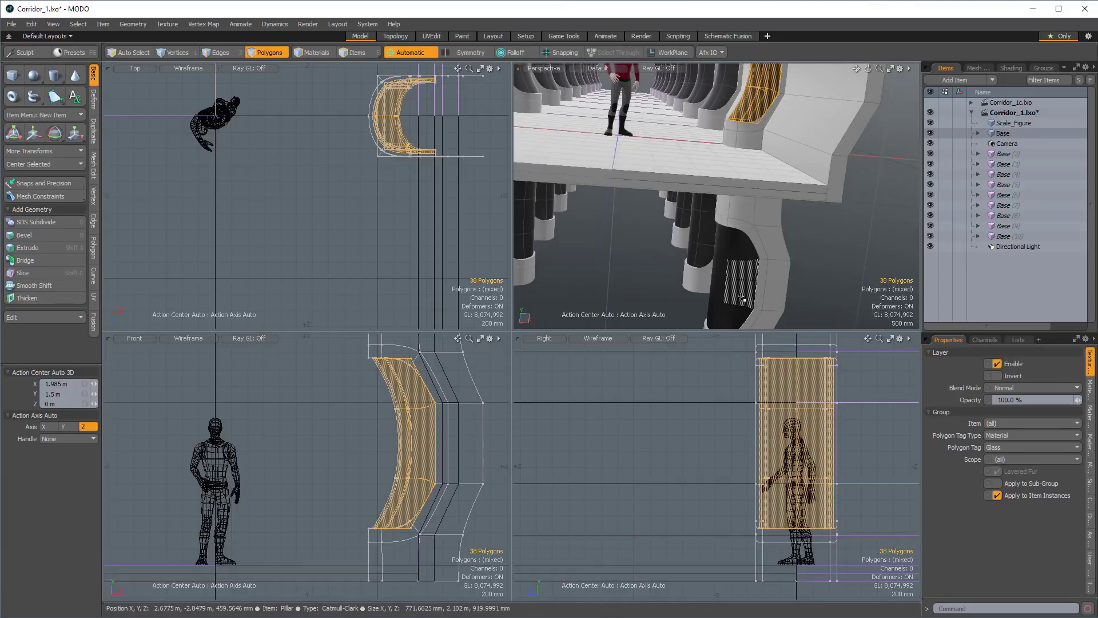
{"action": "double_click", "coordinate": [723, 278], "text": "shift"}
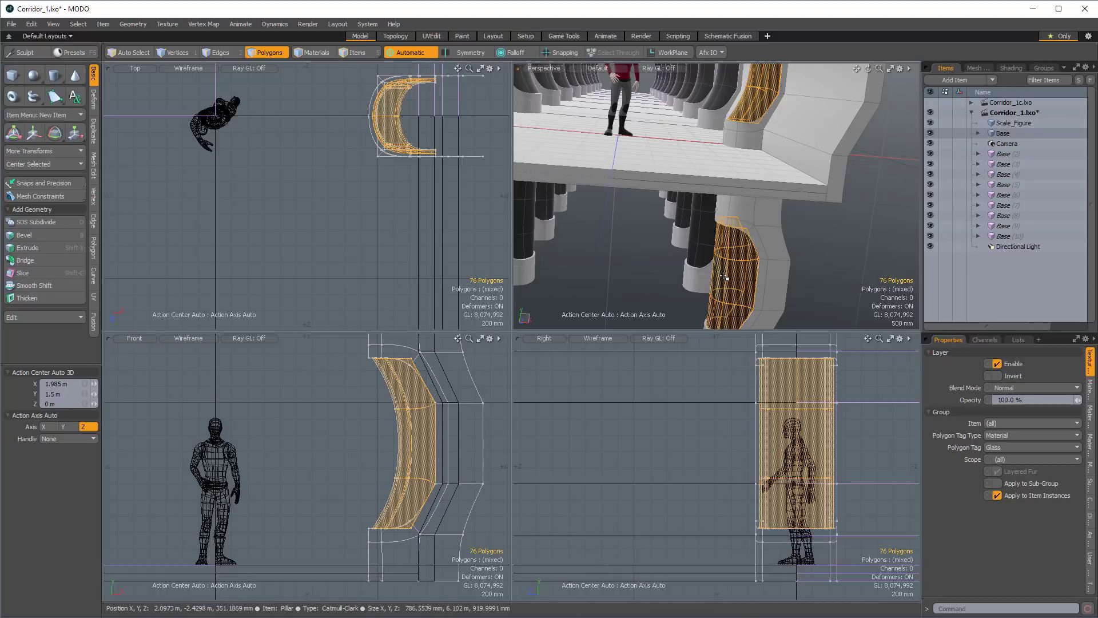
{"action": "key", "text": "Delete"}
Assign the Light material to the 12 recessed pillar polygons behind the hidden panels and unhide the panels.
{"action": "left_click_drag", "start_coordinate": [750, 166], "coordinate": [762, 247], "text": "alt+shift"}
{"action": "left_click_drag", "start_coordinate": [758, 189], "coordinate": [854, 206], "text": "ctrl+alt"}
{"action": "key", "text": "l"}
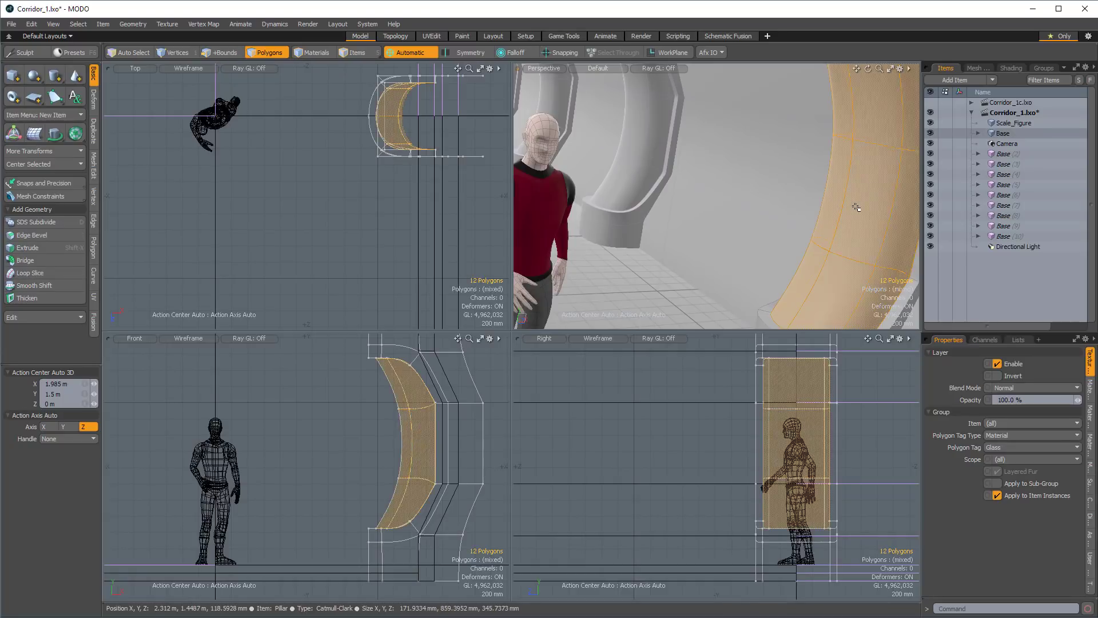
{"action": "left_click_drag", "start_coordinate": [653, 111], "coordinate": [783, 172], "text": "alt"}
{"action": "left_click_drag", "start_coordinate": [783, 171], "coordinate": [820, 165], "text": "ctrl+alt"}
{"action": "key", "text": "m"}
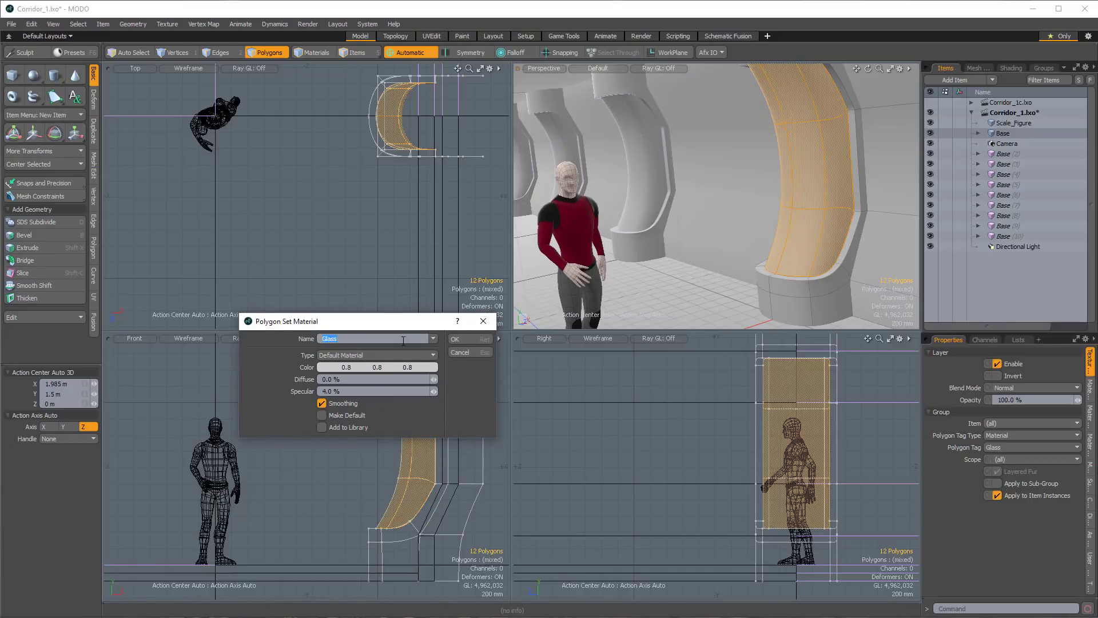
{"action": "key", "text": "Return"}
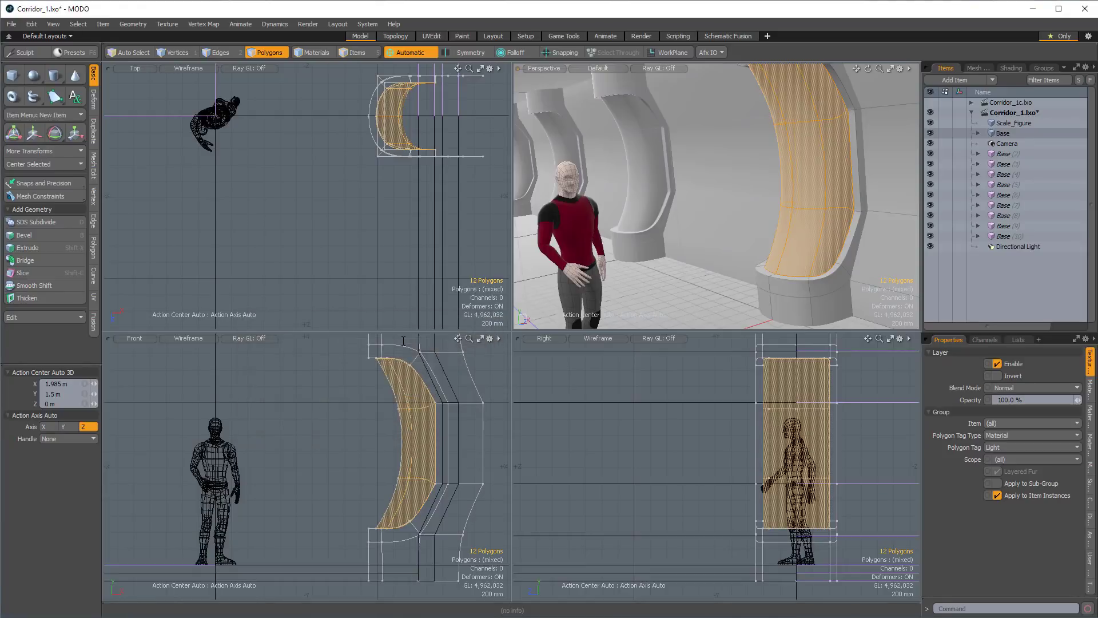
{"action": "left_click_drag", "start_coordinate": [721, 228], "coordinate": [718, 205], "text": "alt"}
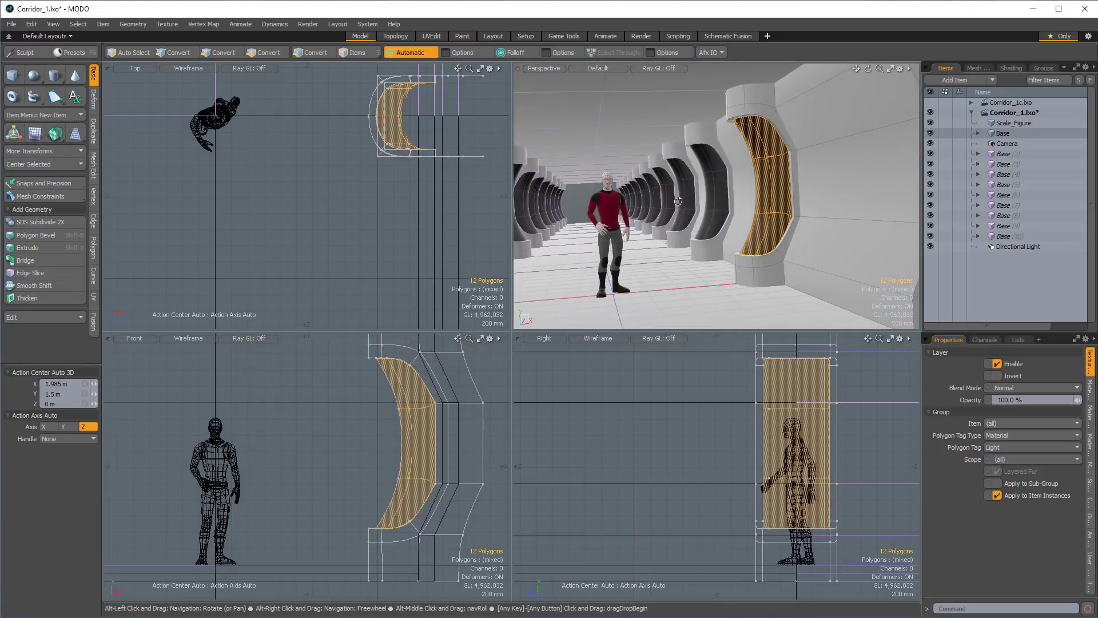
{"action": "left_click", "coordinate": [588, 192]}
{"action": "left_click_drag", "start_coordinate": [774, 227], "coordinate": [817, 187], "text": "alt"}
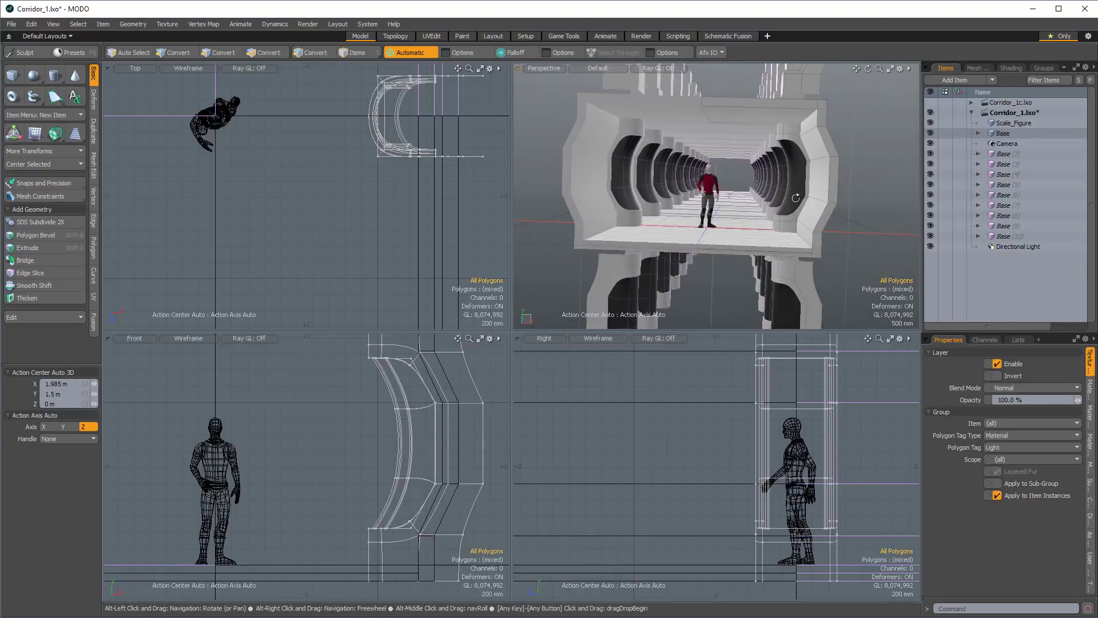
Try moving the original Pillar item 2.04 m along Y, and undo the move.
{"action": "key", "text": "5"}
{"action": "left_click", "coordinate": [804, 286]}
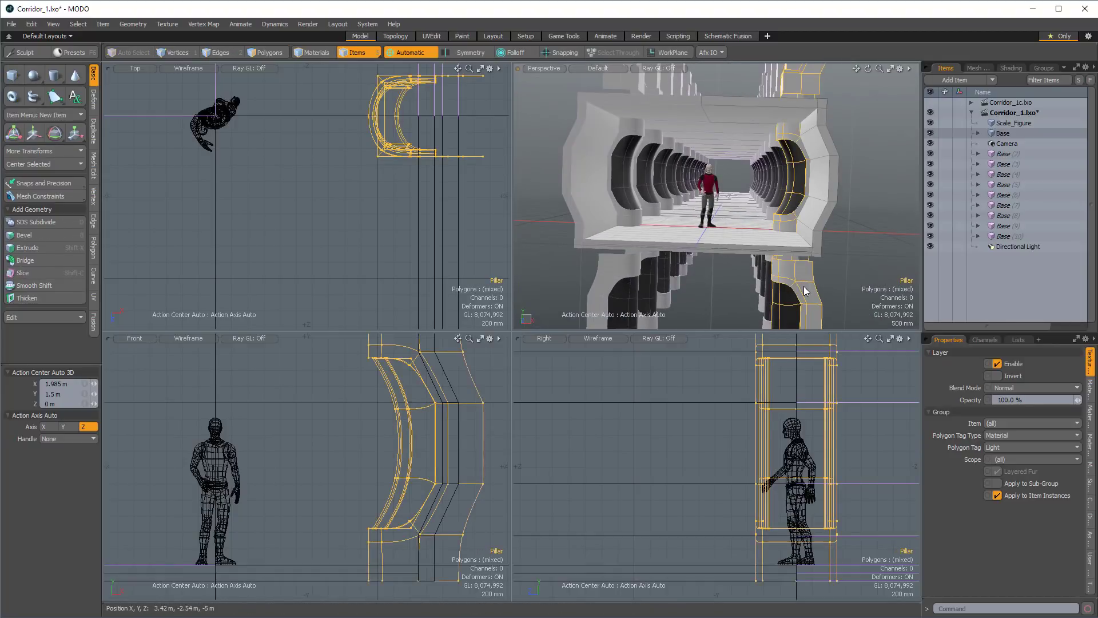
{"action": "key", "text": "w"}
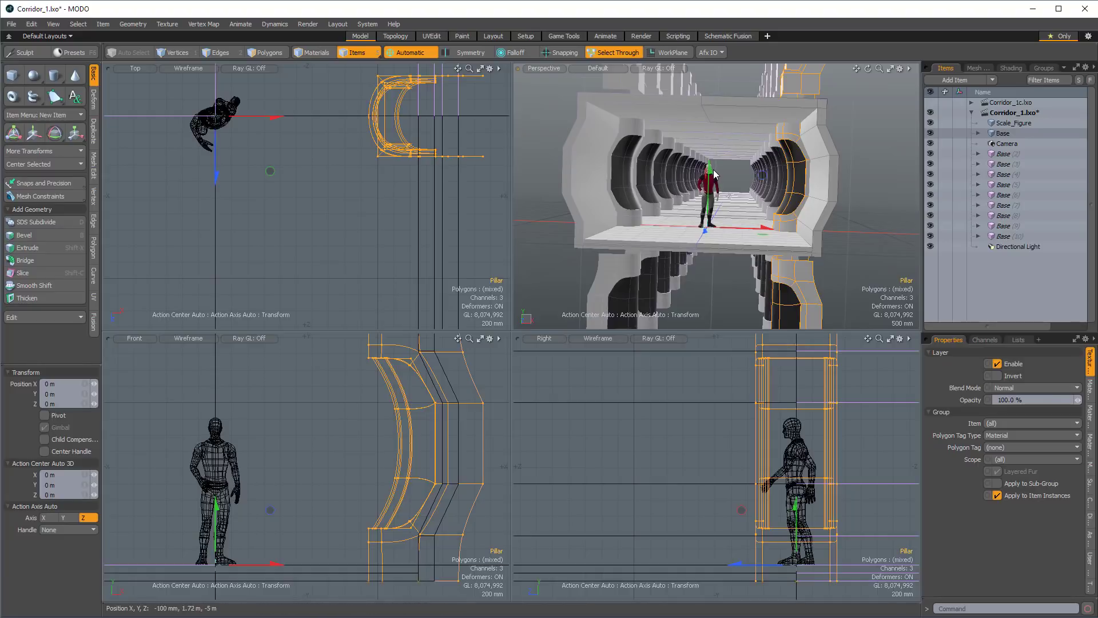
{"action": "left_click_drag", "start_coordinate": [710, 174], "coordinate": [711, 94]}
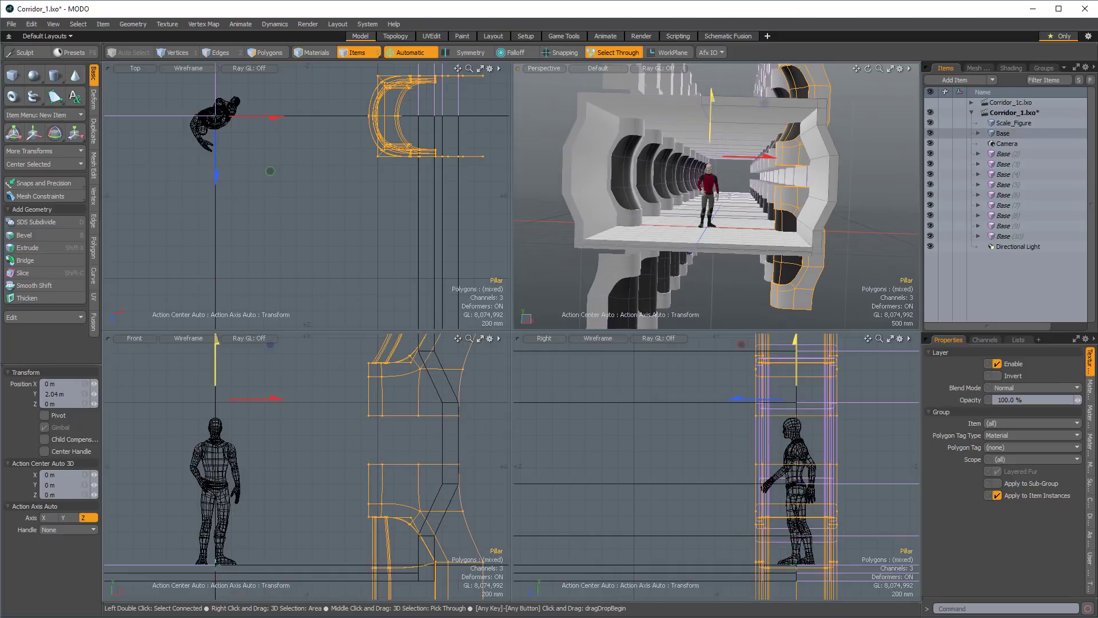
{"action": "key", "text": "ctrl+z"}
Move all polygons of the original pillar mesh 4 m along Y.
{"action": "left_click_drag", "start_coordinate": [859, 208], "coordinate": [848, 206], "text": "alt"}
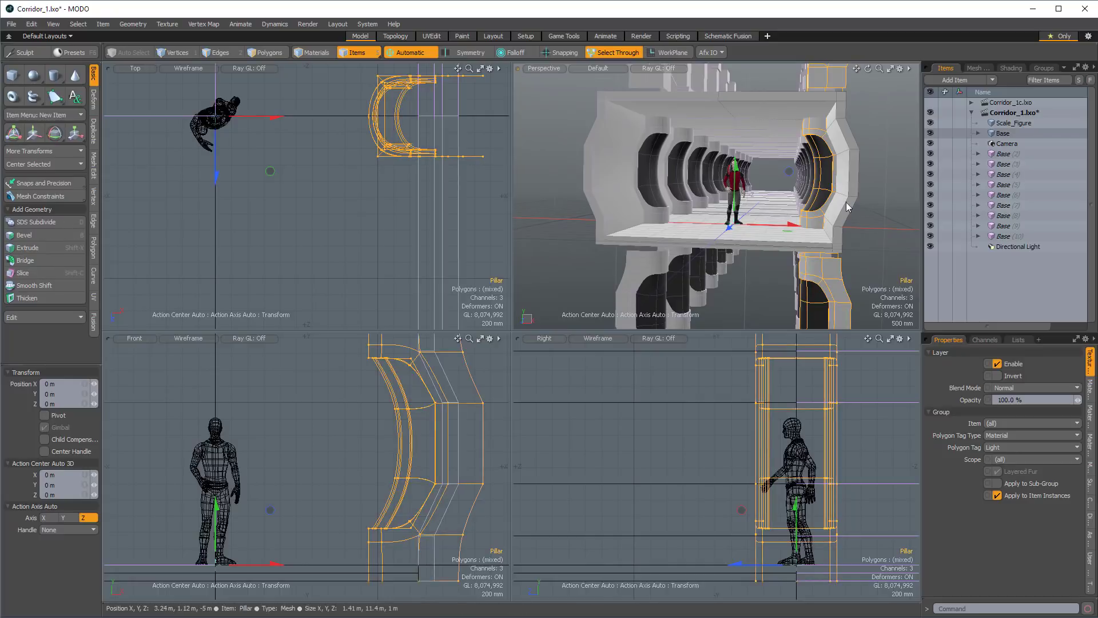
{"action": "key", "text": "3"}
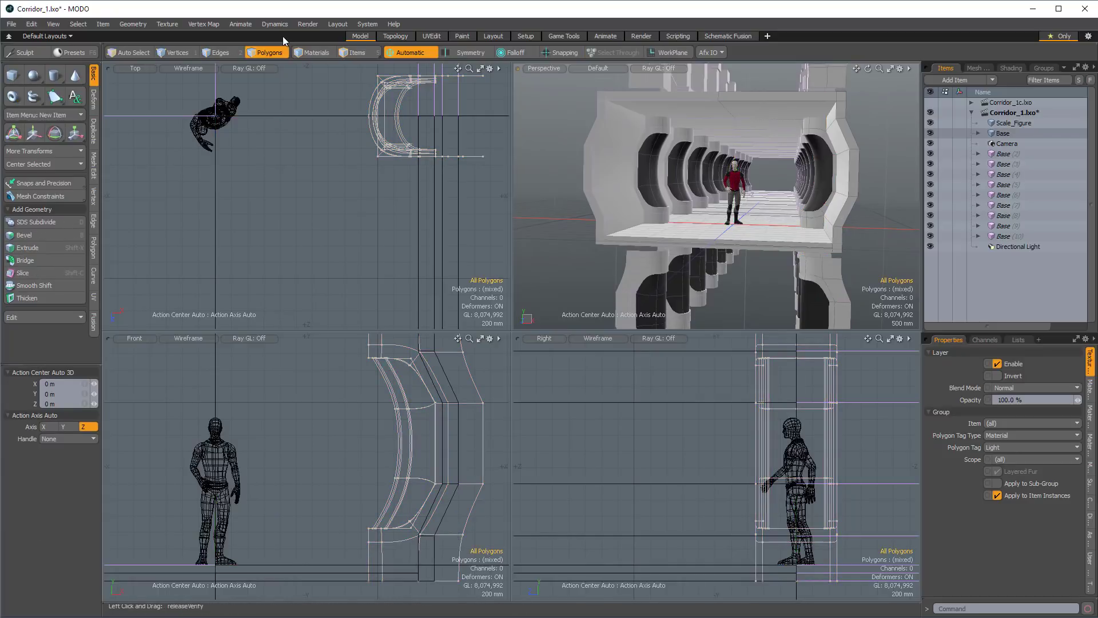
{"action": "key", "text": "w"}
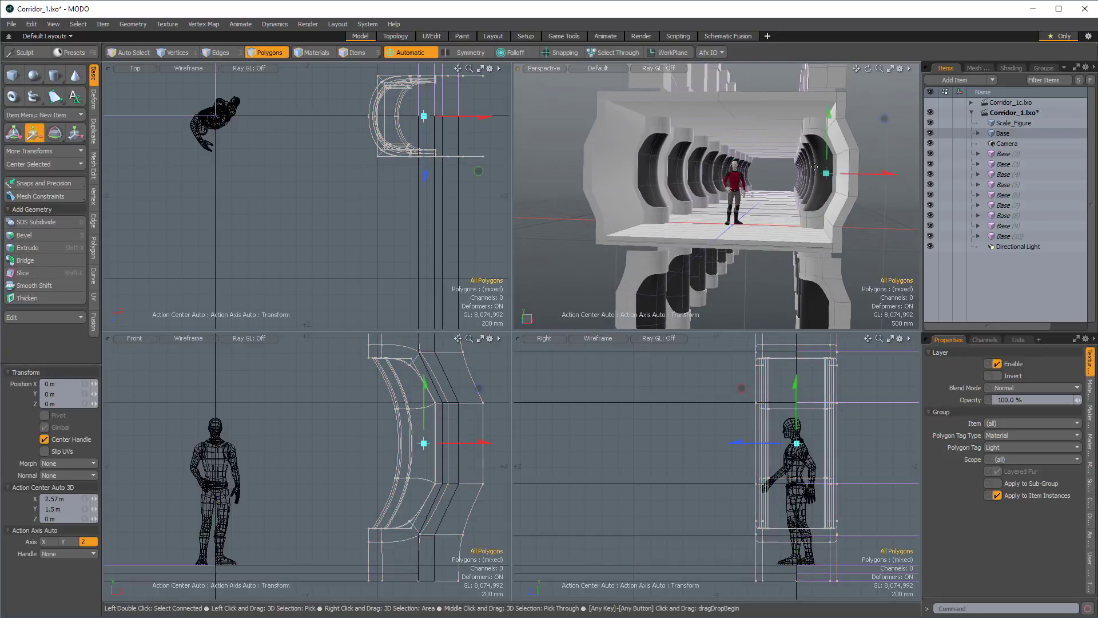
{"action": "left_click_drag", "start_coordinate": [828, 130], "coordinate": [833, 3]}
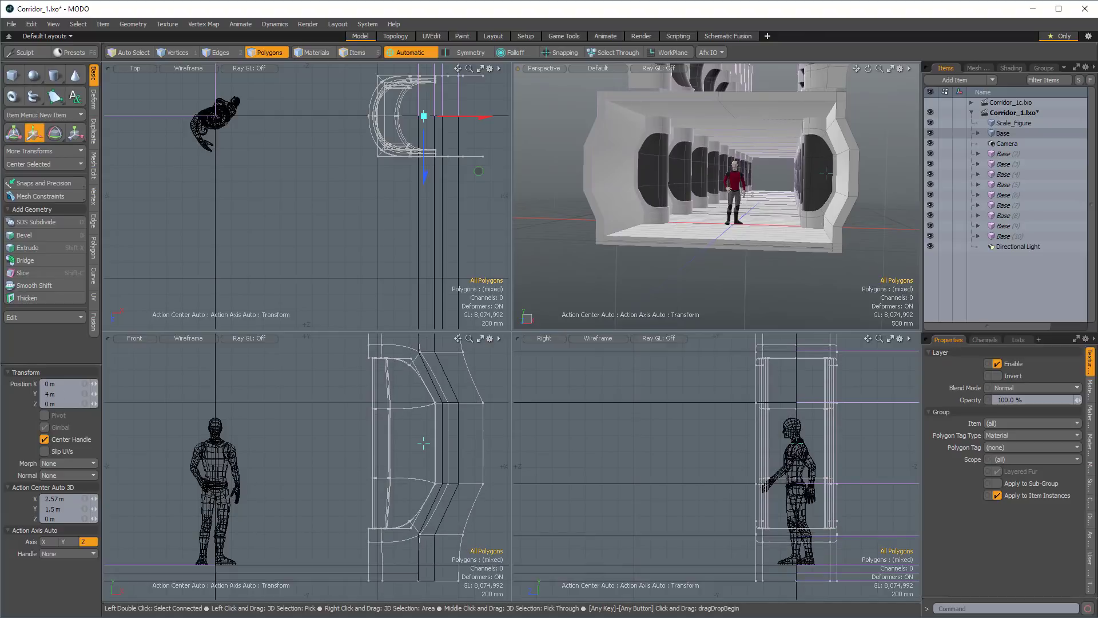
{"action": "key", "text": "space"}
Move the mirrored instance Pillar (2) -4 m along Y.
{"action": "key", "text": "5"}
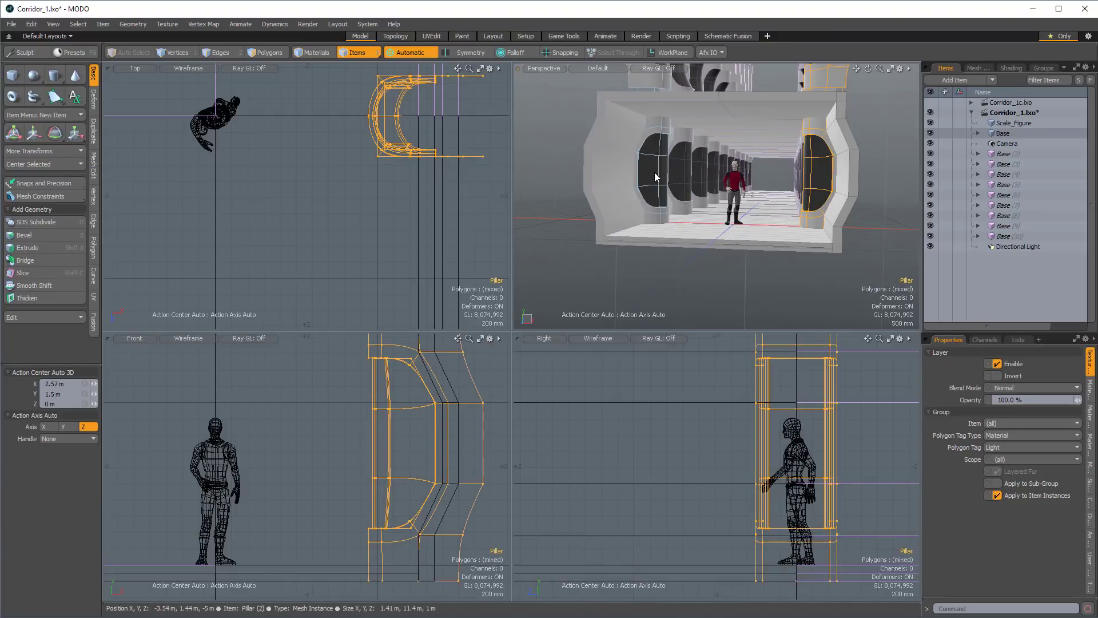
{"action": "left_click", "coordinate": [656, 174]}
{"action": "left_click_drag", "start_coordinate": [703, 190], "coordinate": [719, 112], "text": "alt"}
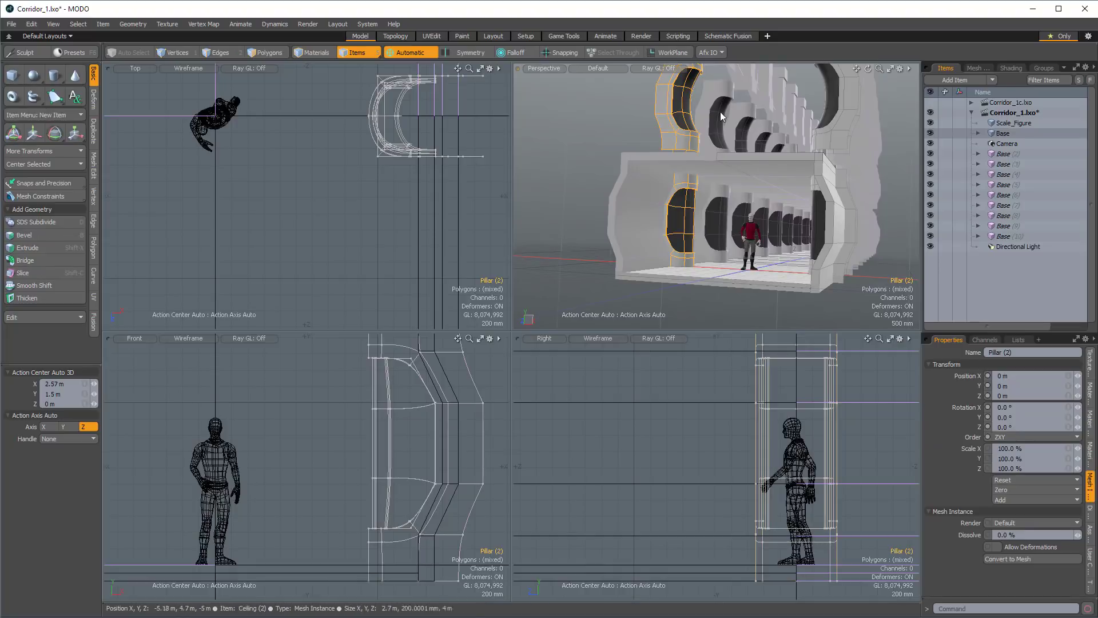
{"action": "key", "text": "w"}
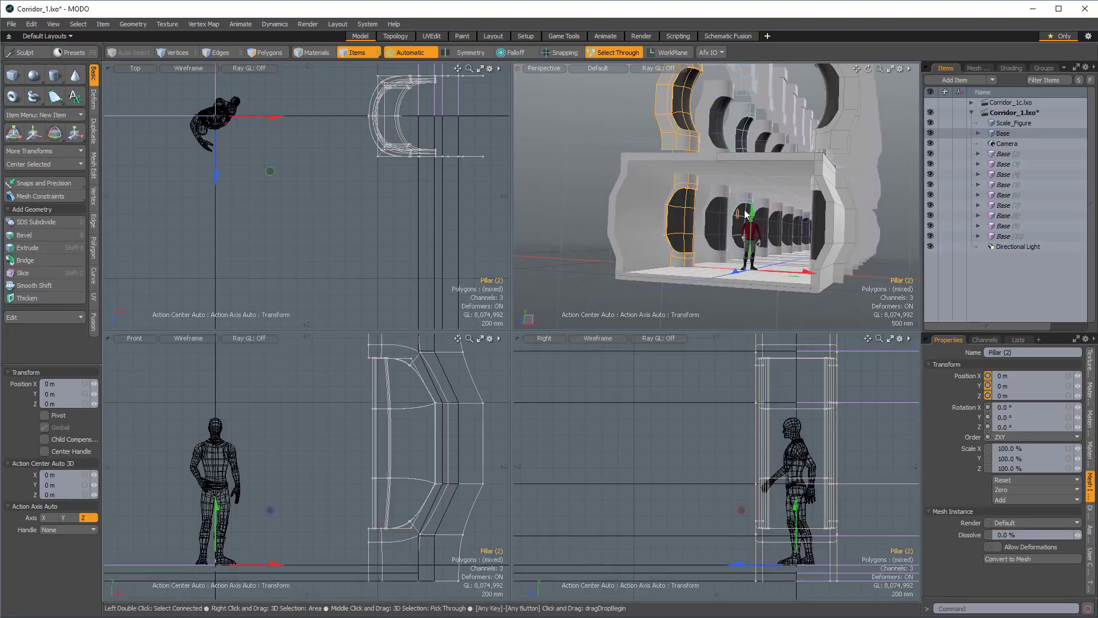
{"action": "left_click_drag", "start_coordinate": [750, 213], "coordinate": [751, 245]}
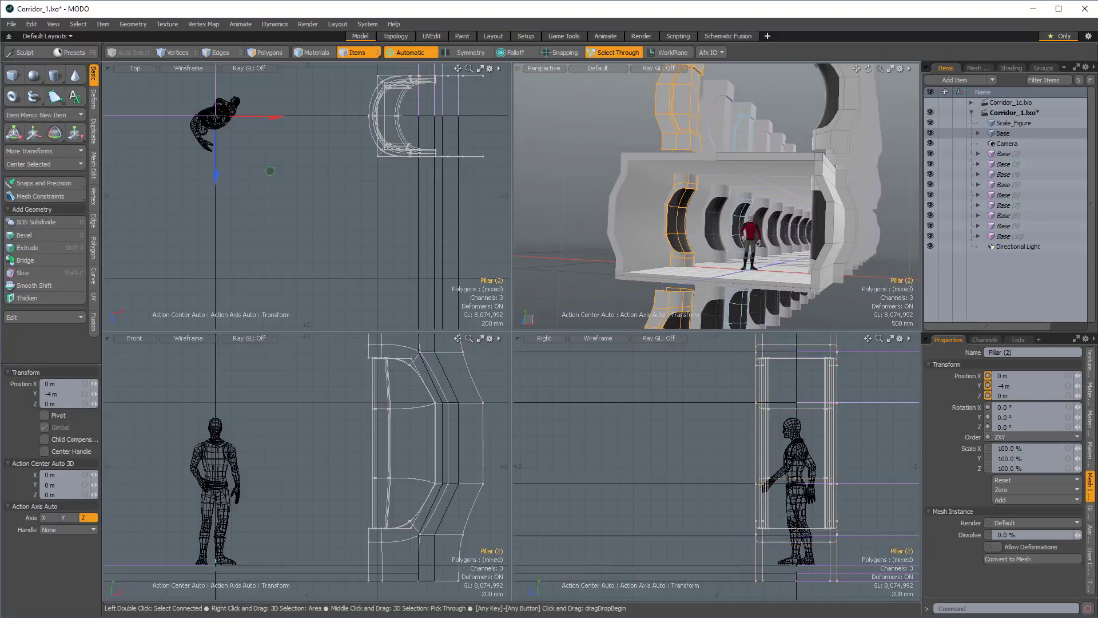
Examine the pillars along both sides of the corridor, selecting three of the mirrored instances and clearing the selection.
{"action": "left_click_drag", "start_coordinate": [722, 198], "coordinate": [696, 175], "text": "alt"}
{"action": "scroll", "coordinate": [785, 208], "scroll_direction": "up", "scroll_amount": 4}
{"action": "scroll", "coordinate": [734, 184], "scroll_direction": "up", "scroll_amount": 4}
{"action": "left_click", "coordinate": [745, 183]}
{"action": "scroll", "coordinate": [745, 184], "scroll_direction": "down", "scroll_amount": 4}
{"action": "left_click", "coordinate": [742, 151], "text": "shift"}
{"action": "left_click", "coordinate": [757, 151], "text": "shift"}
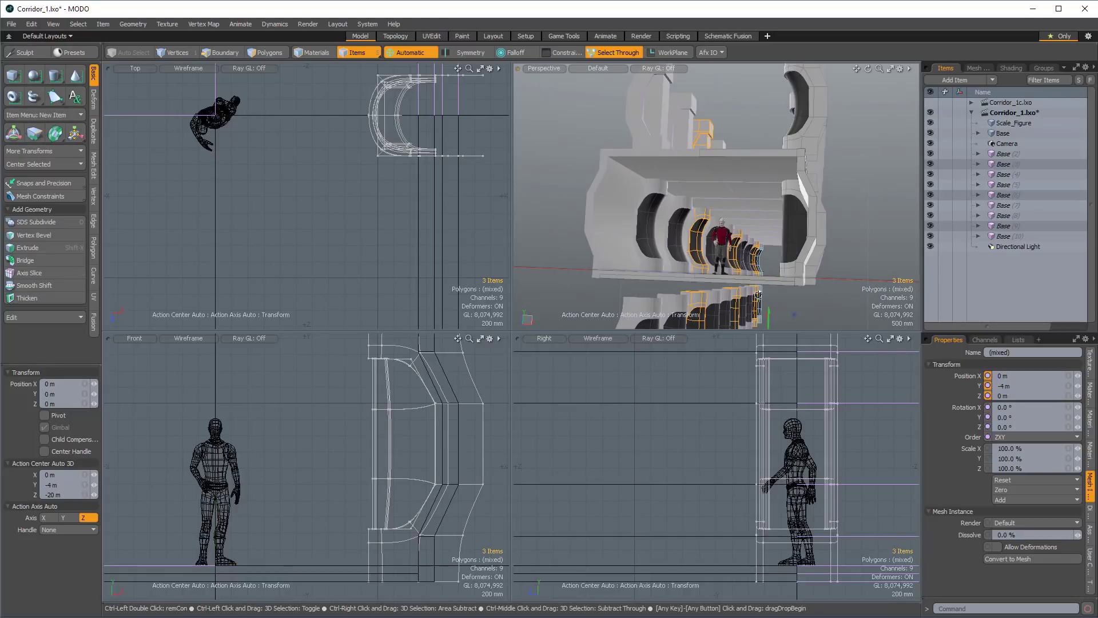
{"action": "left_click_drag", "start_coordinate": [758, 294], "coordinate": [756, 229], "text": "alt"}
{"action": "left_click", "coordinate": [865, 224]}
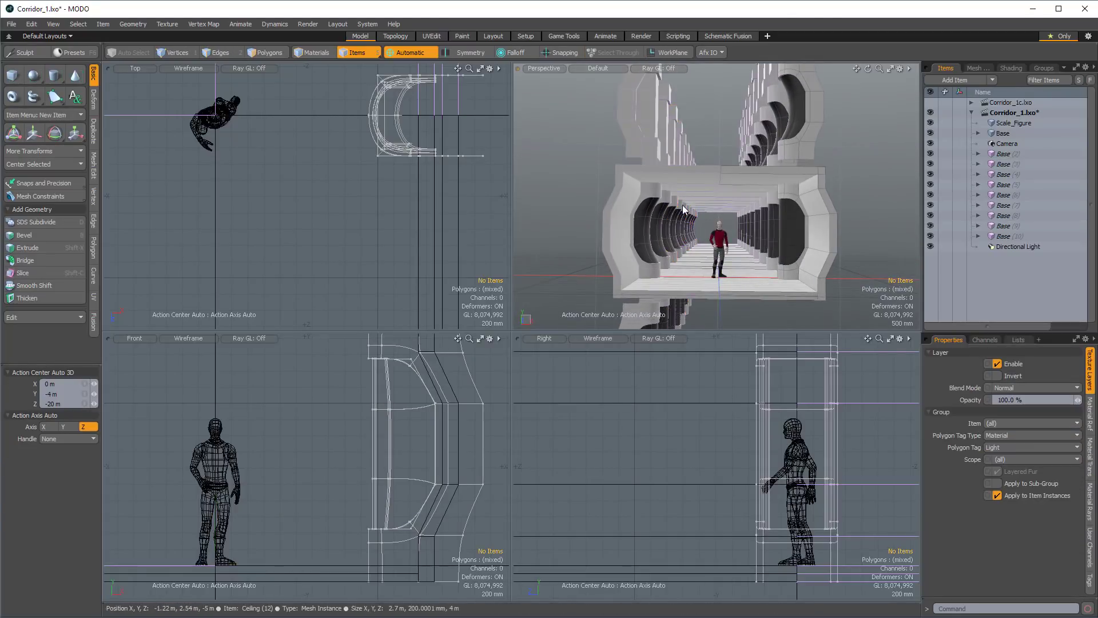
{"action": "left_click_drag", "start_coordinate": [681, 204], "coordinate": [663, 225], "text": "alt"}
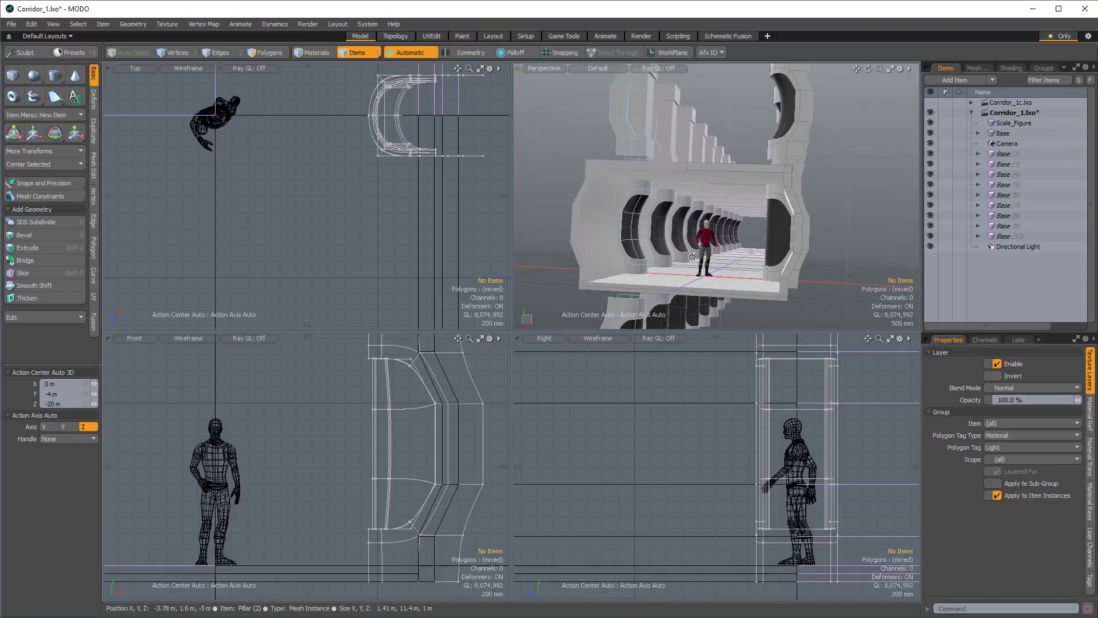
{"action": "left_click_drag", "start_coordinate": [644, 224], "coordinate": [742, 167], "text": "alt"}
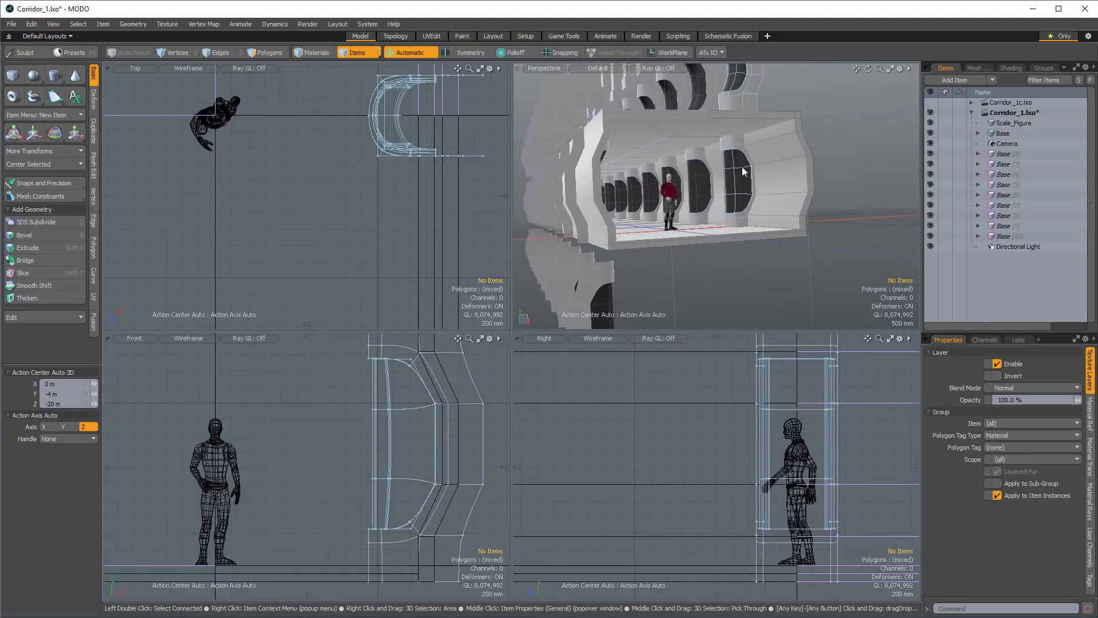
{"action": "left_click_drag", "start_coordinate": [862, 187], "coordinate": [726, 171], "text": "alt"}
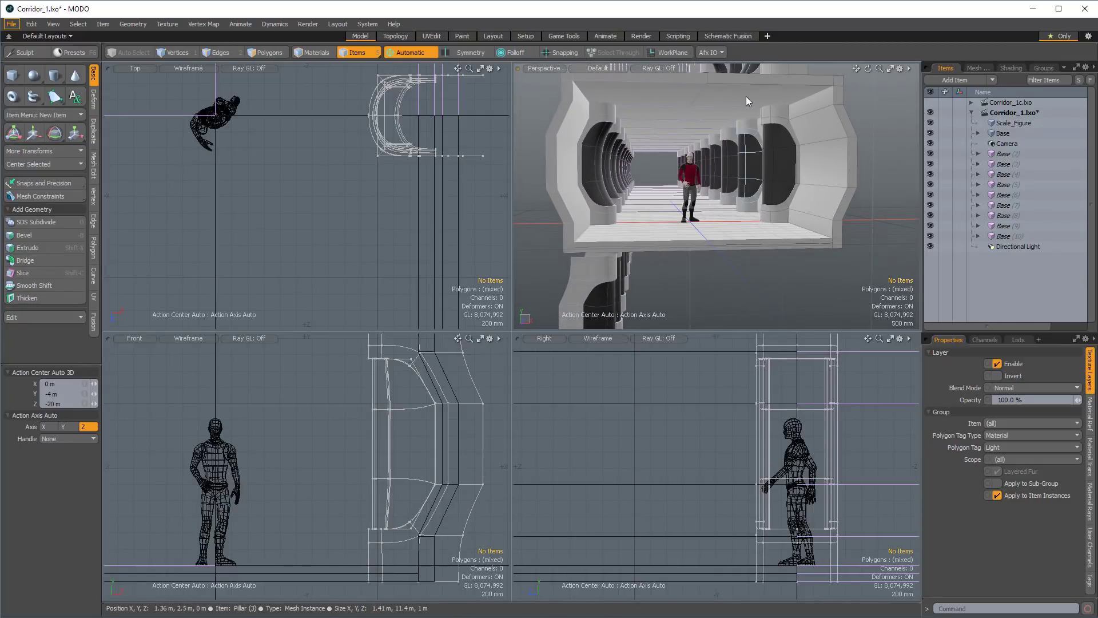
{"action": "left_click_drag", "start_coordinate": [746, 96], "coordinate": [732, 133], "text": "alt"}
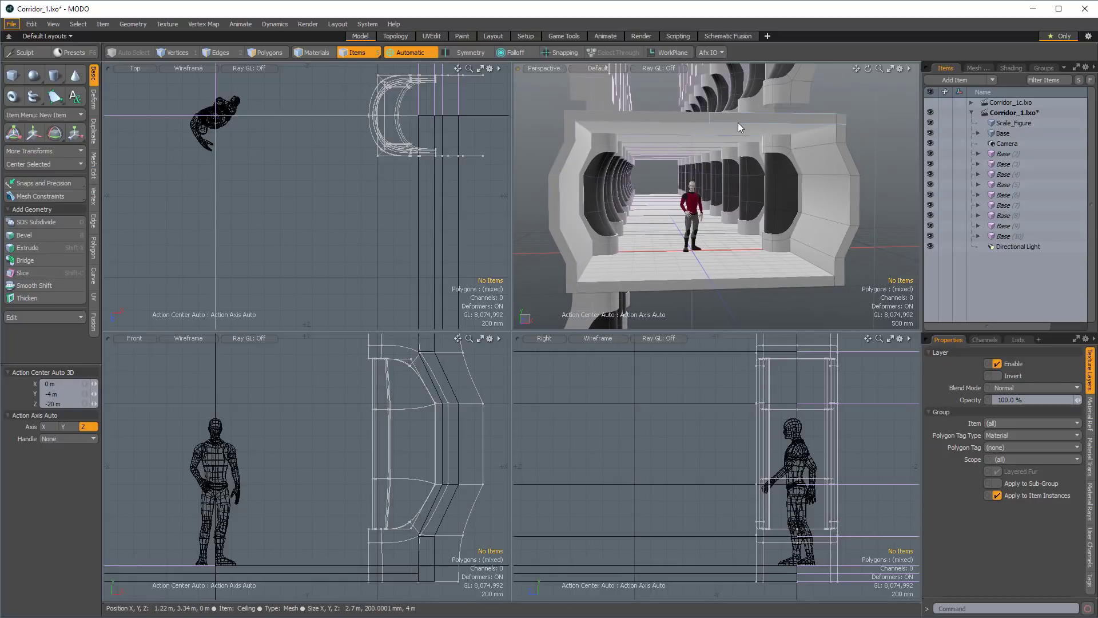
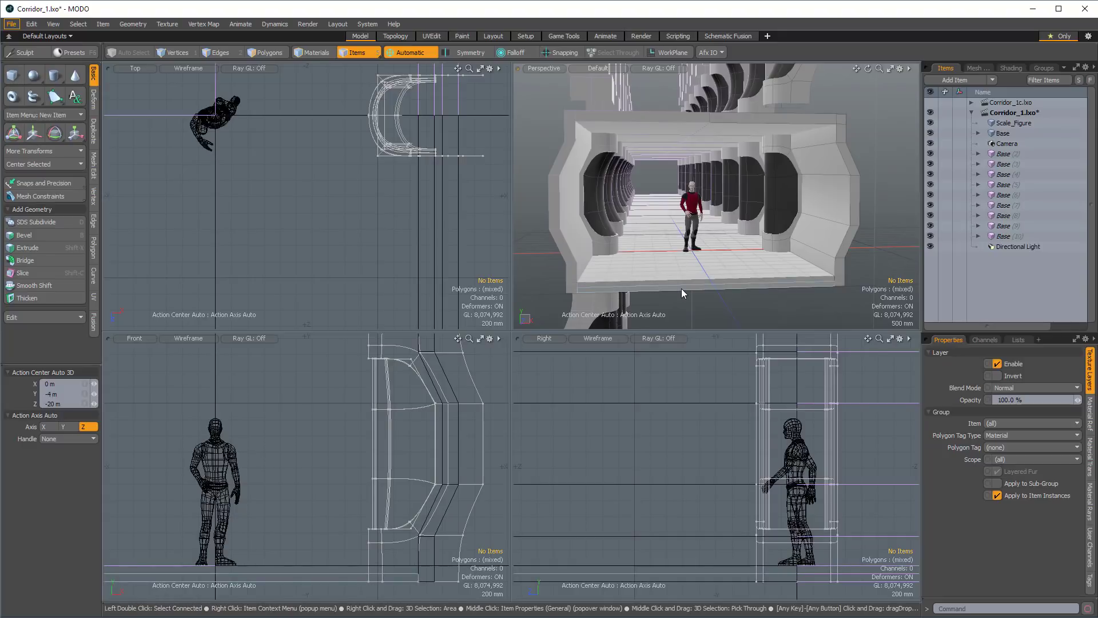
Select the original ceiling's polygons and loop slice them lengthwise with two symmetrical slices at 33%.
{"action": "left_click_drag", "start_coordinate": [753, 216], "coordinate": [702, 213], "text": "alt"}
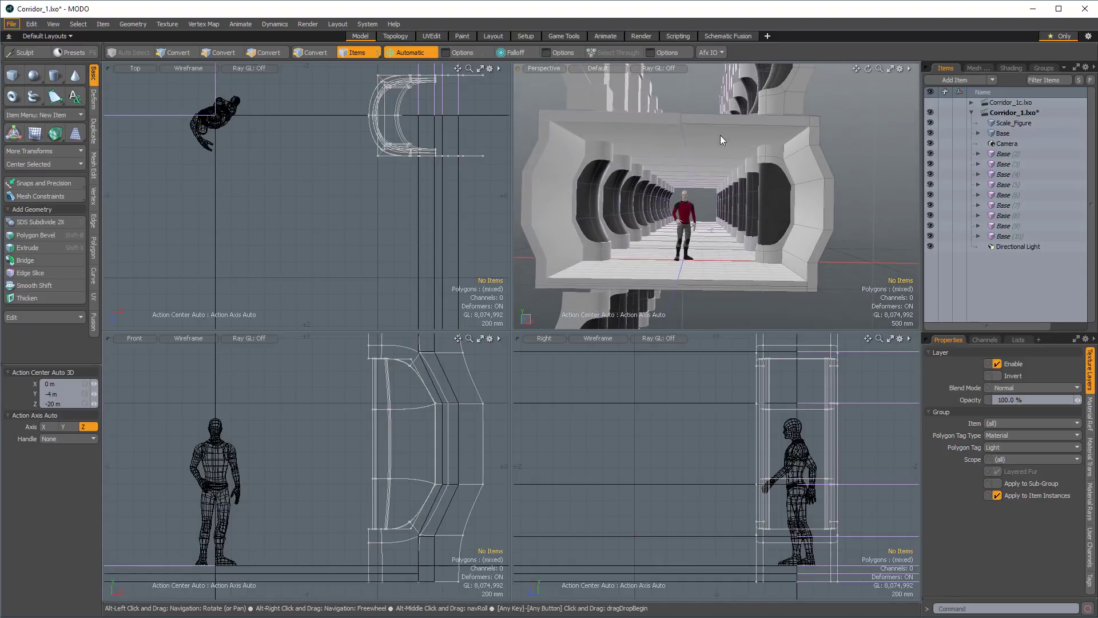
{"action": "left_click", "coordinate": [720, 123]}
{"action": "key", "text": "3"}
{"action": "left_click", "coordinate": [721, 123]}
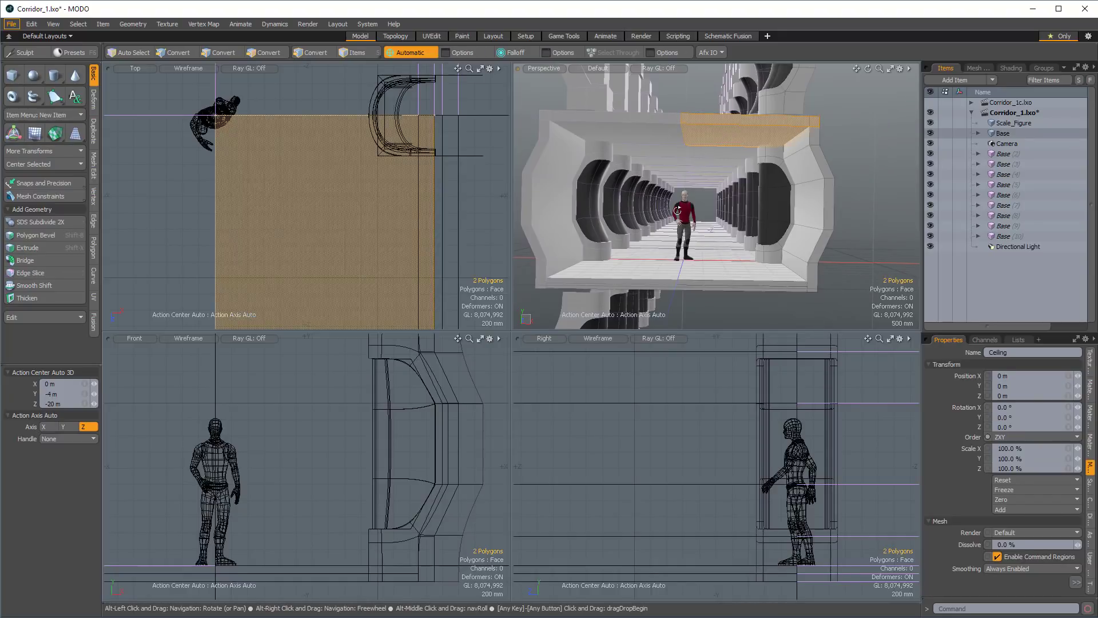
{"action": "key", "text": "alt+c"}
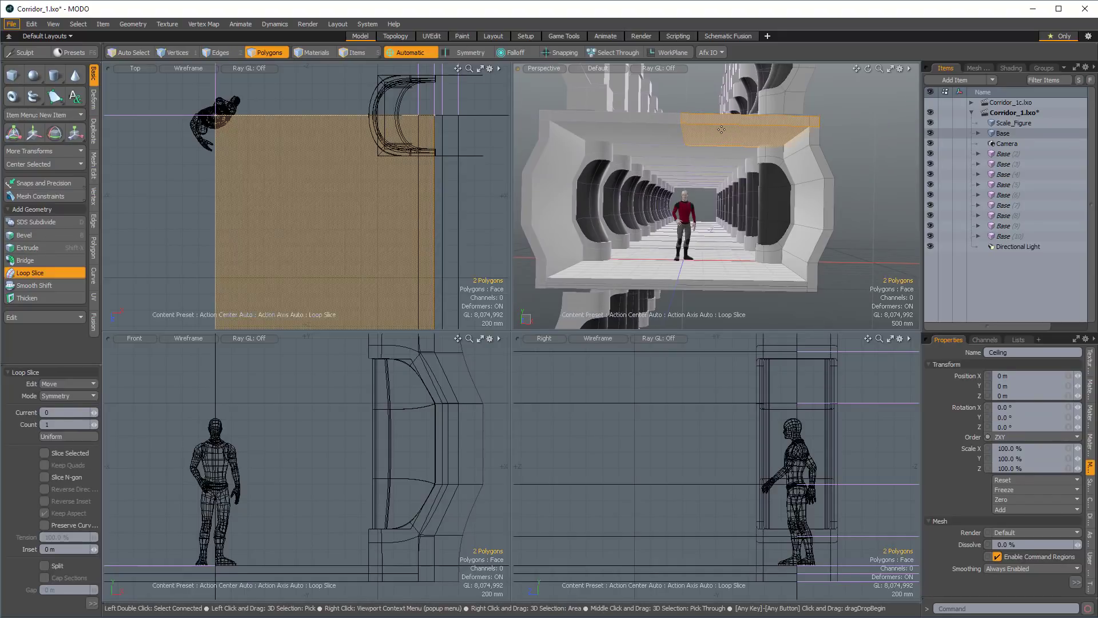
{"action": "left_click", "coordinate": [722, 130]}
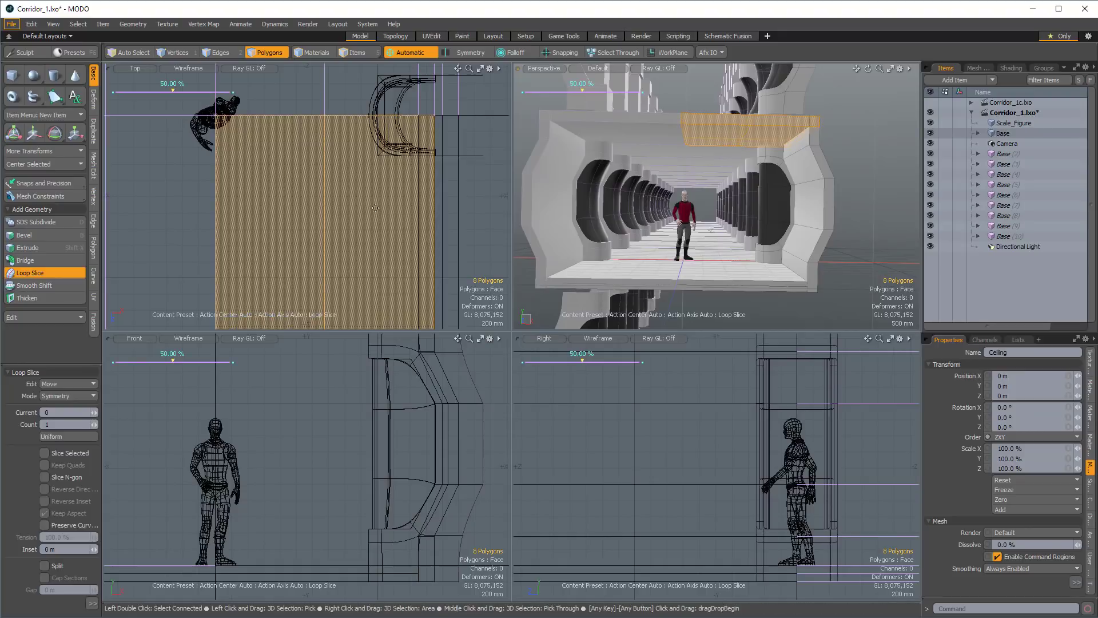
{"action": "left_click", "coordinate": [95, 423]}
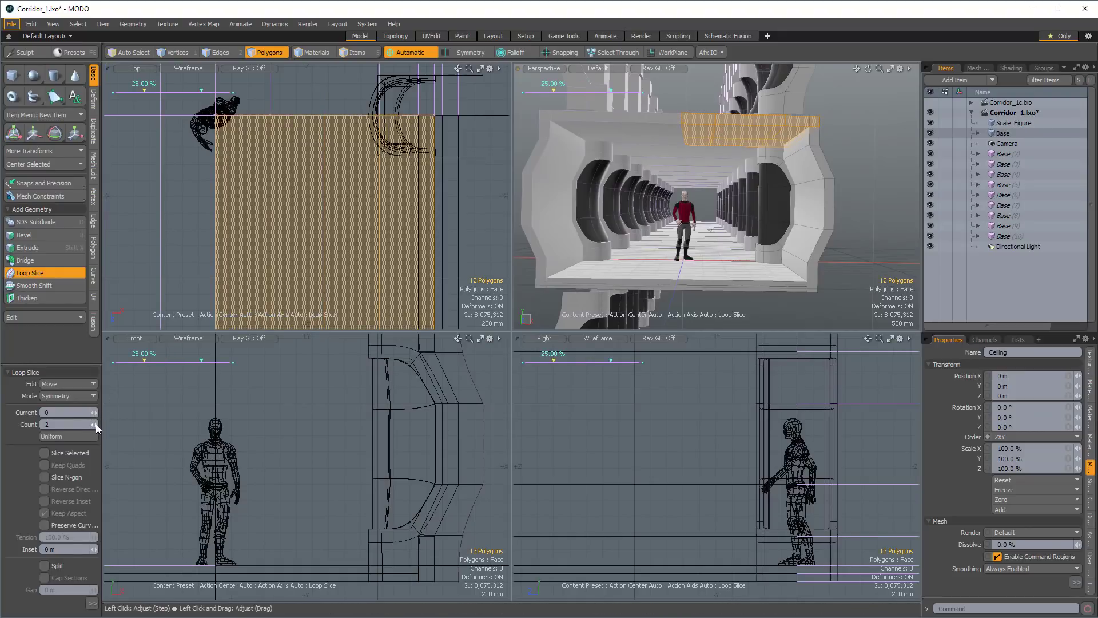
{"action": "left_click_drag", "start_coordinate": [145, 91], "coordinate": [153, 90]}
{"action": "mouse_move", "coordinate": [707, 150]}
{"action": "left_mouse_down", "text": "ctrl+alt"}
{"action": "mouse_move", "coordinate": [751, 131]}
{"action": "mouse_move", "coordinate": [726, 169]}
{"action": "mouse_move", "coordinate": [716, 166]}
{"action": "left_mouse_up", "text": "ctrl+alt"}
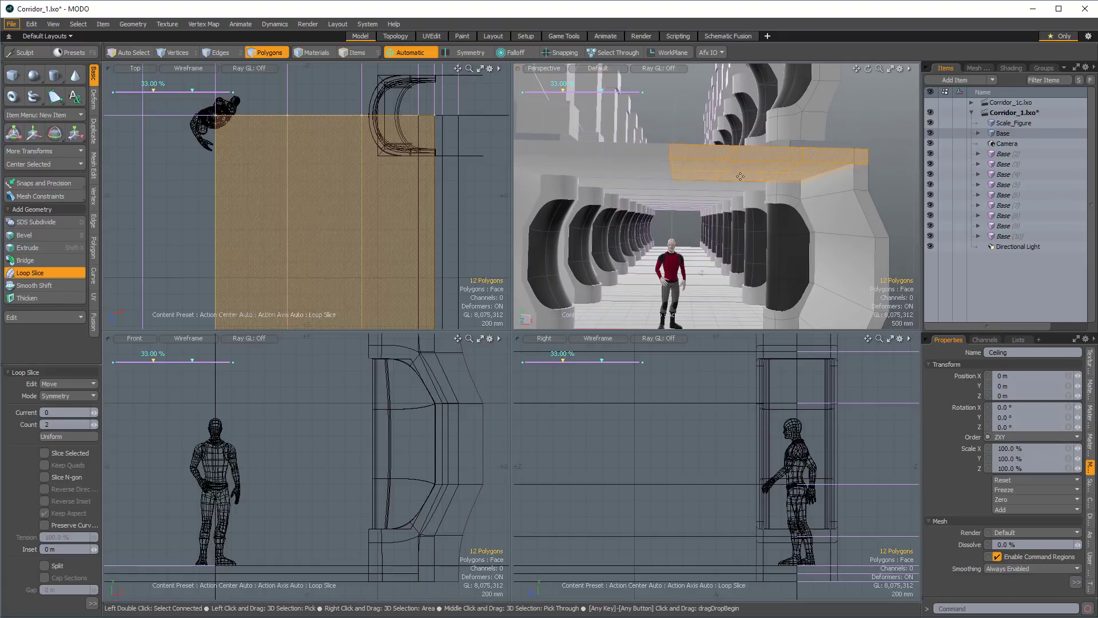
{"action": "left_click_drag", "start_coordinate": [749, 184], "coordinate": [739, 176], "text": "alt"}
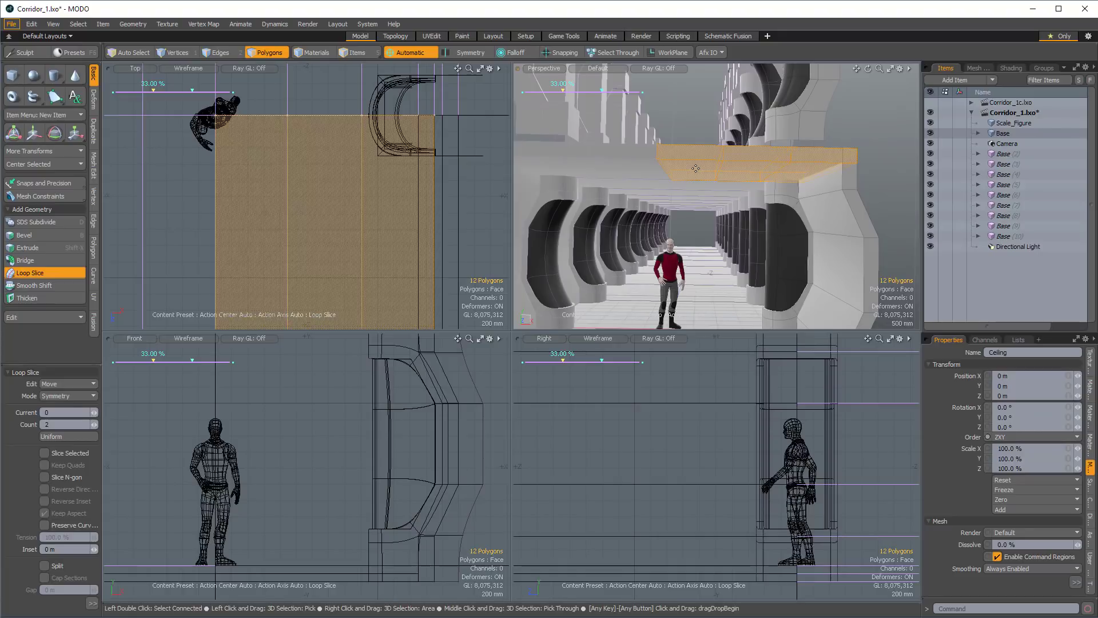
{"action": "left_click_drag", "start_coordinate": [713, 168], "coordinate": [687, 143], "text": "alt"}
{"action": "key", "text": "space"}
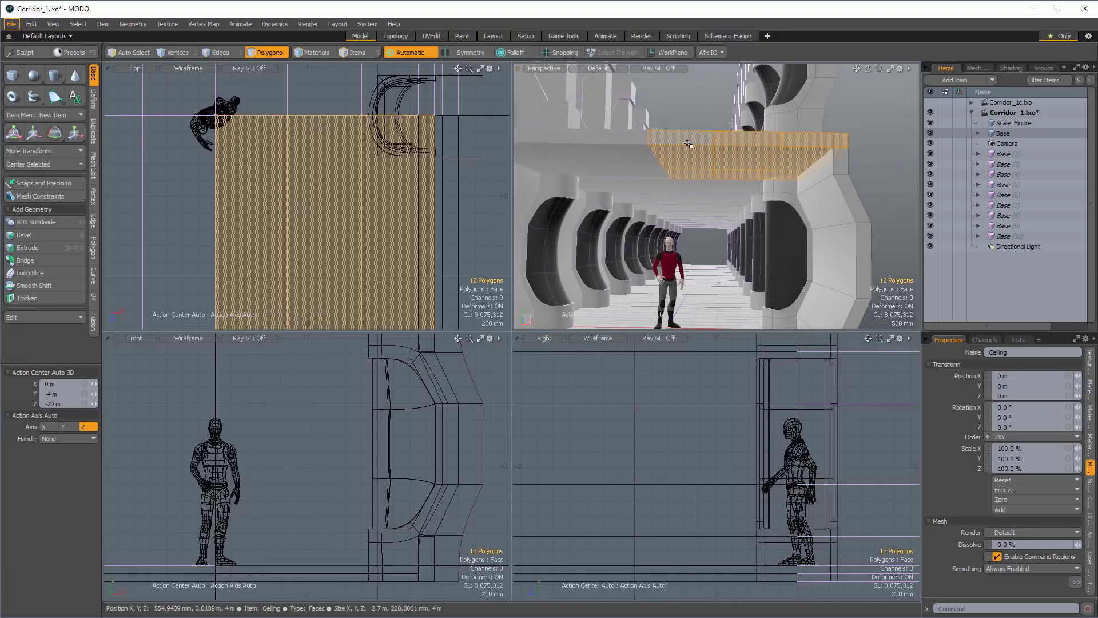
Select the ceiling strip nearest the corridor's centerline and raise it 360 mm along Y.
{"action": "scroll", "coordinate": [368, 415], "scroll_direction": "down", "scroll_amount": 3}
{"action": "left_click_drag", "start_coordinate": [339, 372], "coordinate": [385, 417], "text": "alt"}
{"action": "scroll", "coordinate": [385, 417], "scroll_direction": "up", "scroll_amount": 2}
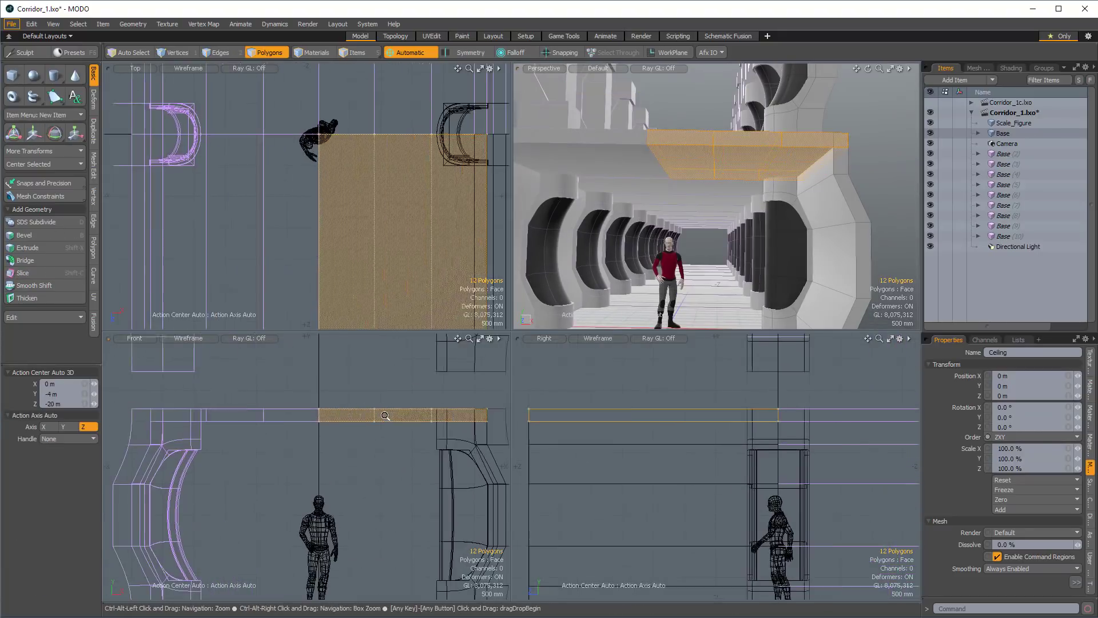
{"action": "left_click", "coordinate": [345, 414]}
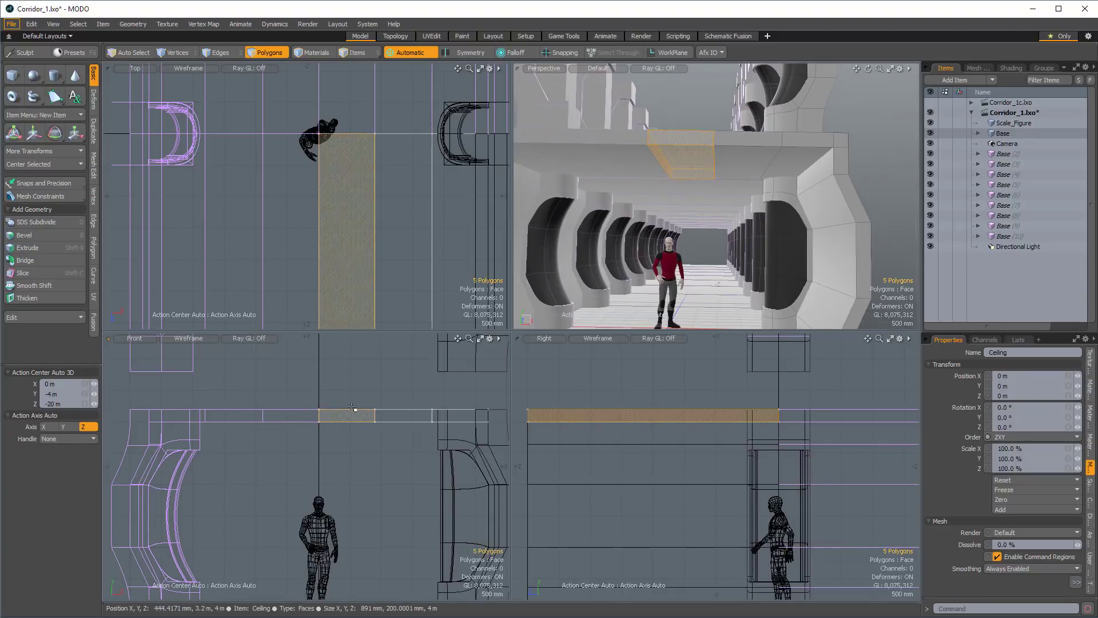
{"action": "key", "text": "w"}
{"action": "left_click_drag", "start_coordinate": [346, 384], "coordinate": [346, 361]}
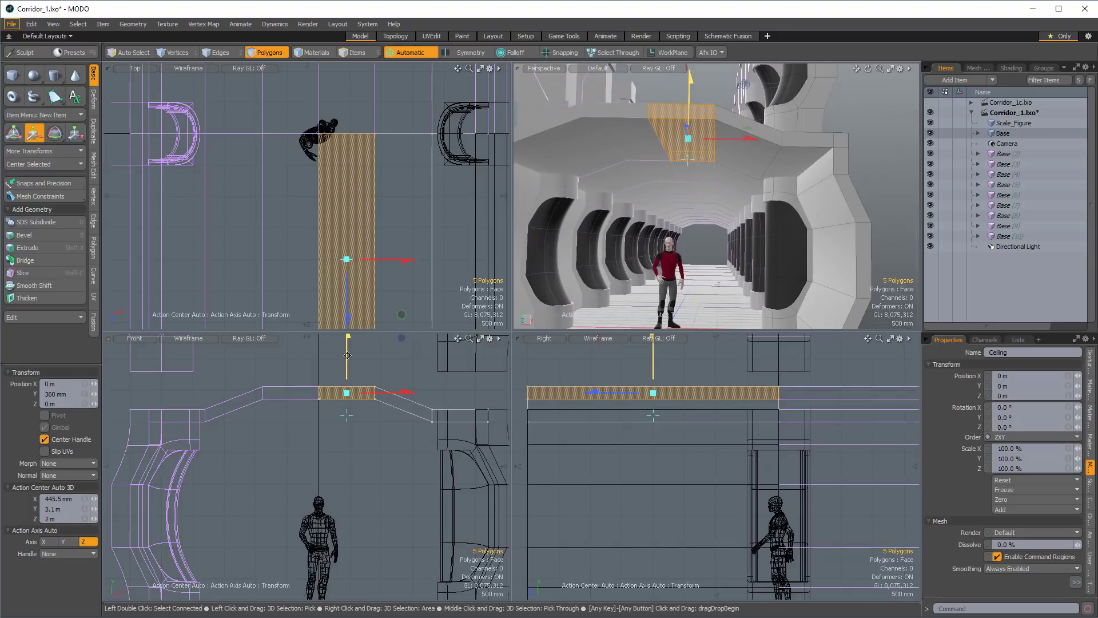
{"action": "key", "text": "space"}
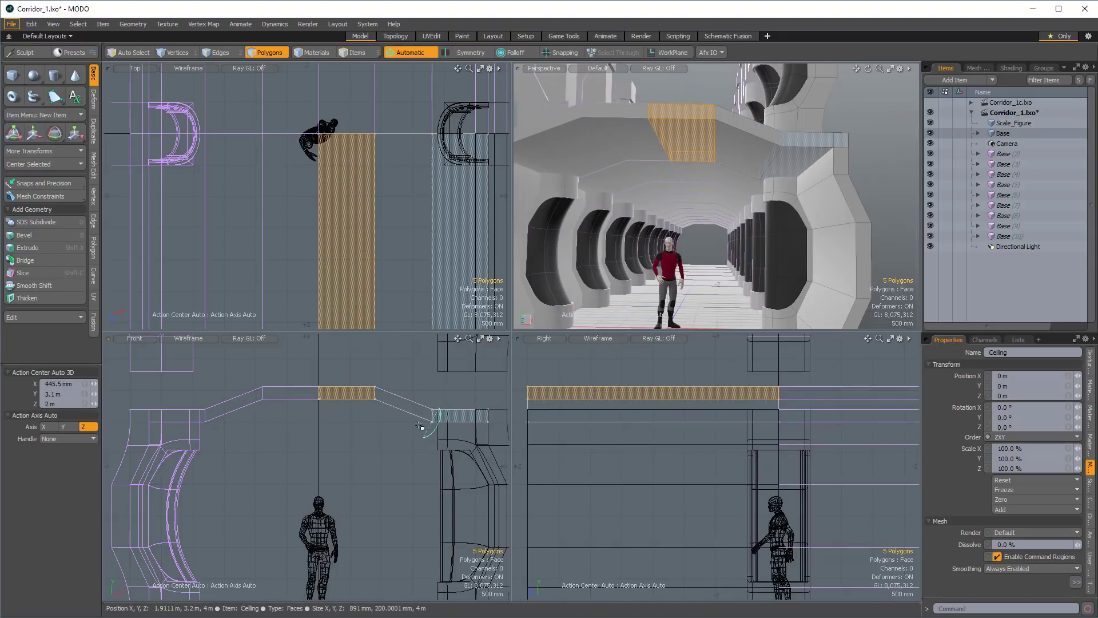
Move the four vertices at the ceiling's outer slice -260 mm along X and clear the selection.
{"action": "key", "text": "1"}
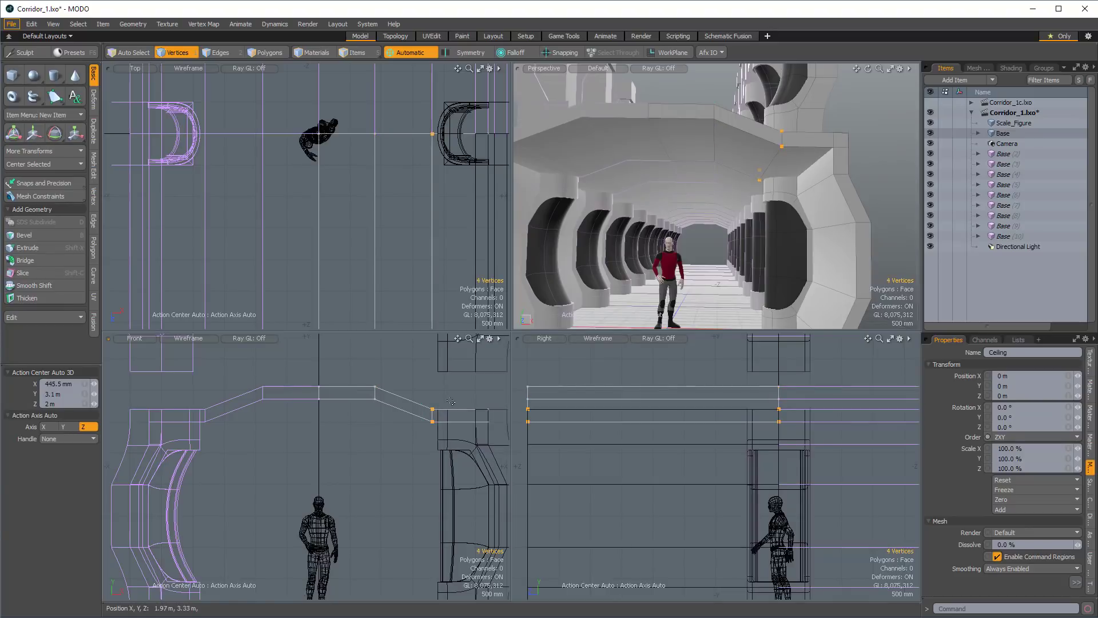
{"action": "key", "text": "w"}
{"action": "left_click_drag", "start_coordinate": [448, 259], "coordinate": [431, 259]}
{"action": "left_click_drag", "start_coordinate": [815, 162], "coordinate": [827, 165], "text": "alt"}
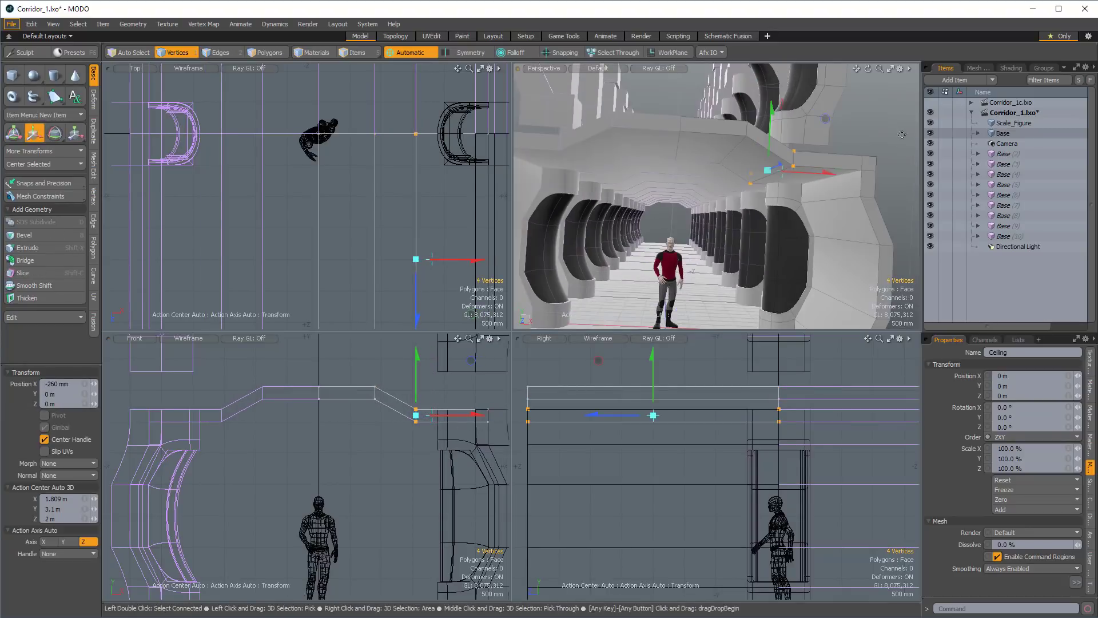
{"action": "key", "text": "q"}
{"action": "key", "text": "Escape"}
Draw a cube primitive below the ceiling's sloped part, about 270 mm wide, 430 mm high and 2.15 m long.
{"action": "mouse_move", "coordinate": [742, 150]}
{"action": "left_mouse_down", "text": "alt"}
{"action": "mouse_move", "coordinate": [766, 154]}
{"action": "mouse_move", "coordinate": [748, 158]}
{"action": "left_mouse_up", "text": "alt"}
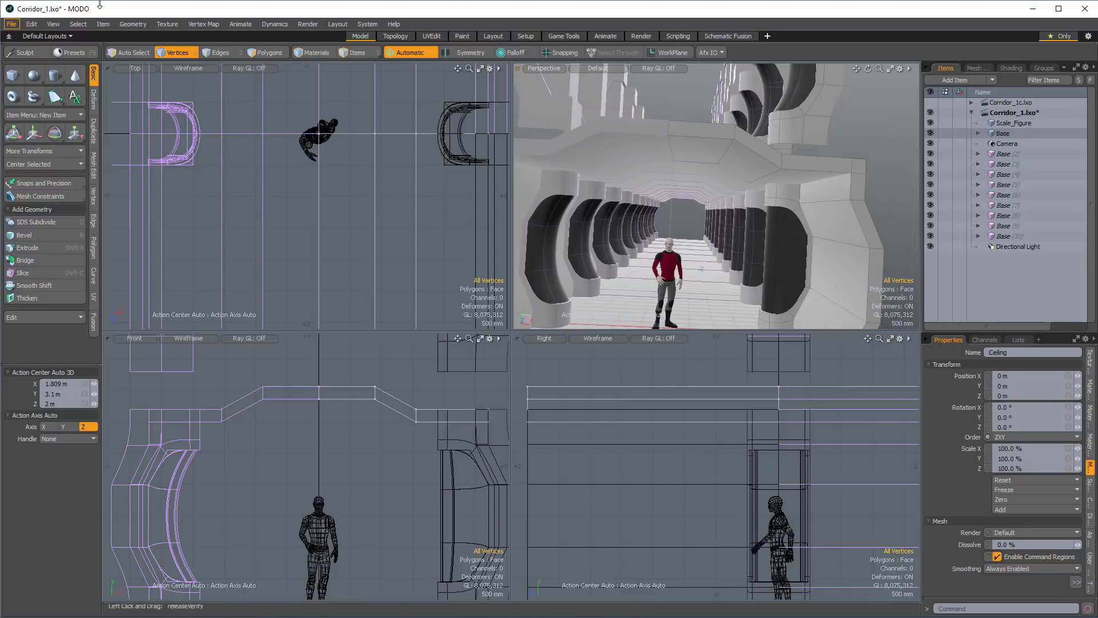
{"action": "left_click", "coordinate": [12, 76]}
{"action": "left_click_drag", "start_coordinate": [367, 426], "coordinate": [381, 445]}
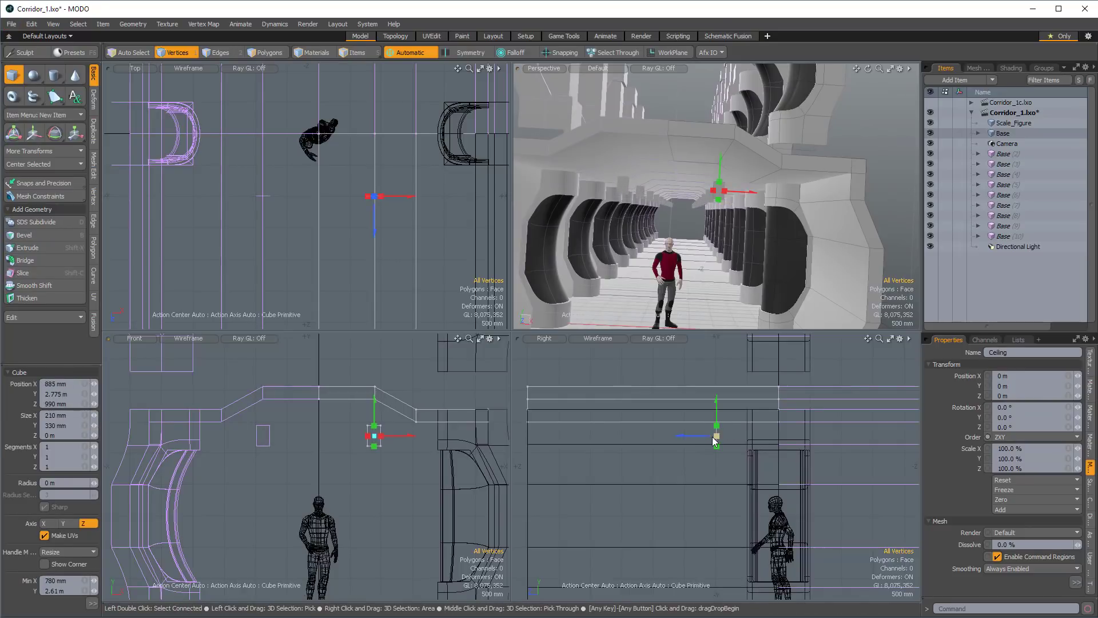
{"action": "left_click_drag", "start_coordinate": [714, 440], "coordinate": [581, 436]}
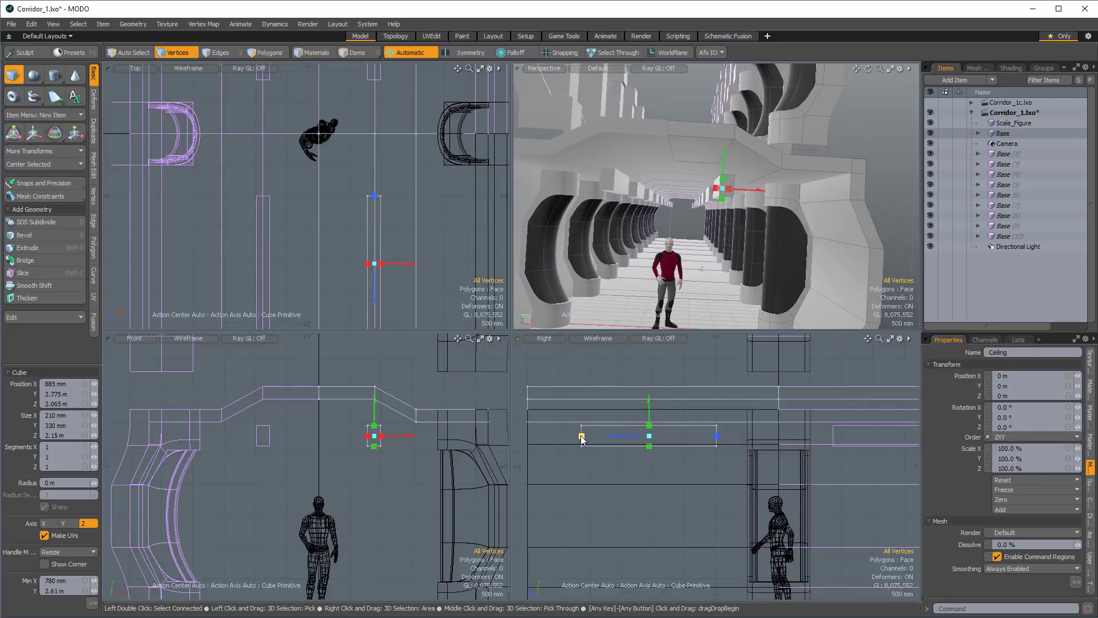
{"action": "scroll", "coordinate": [368, 438], "scroll_direction": "up", "scroll_amount": 2}
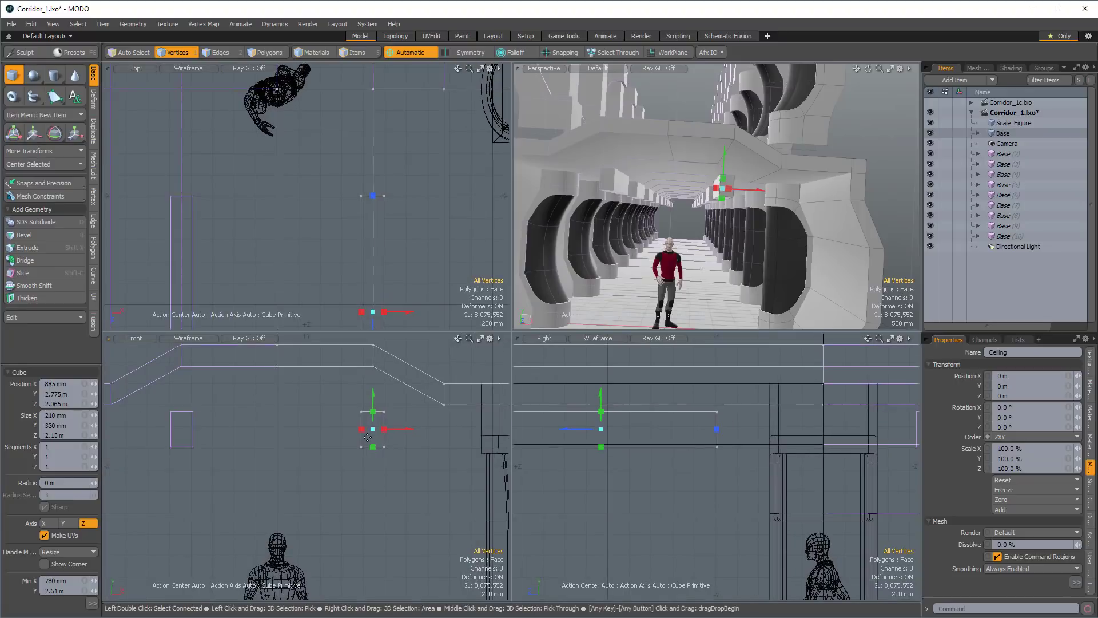
{"action": "left_click_drag", "start_coordinate": [368, 432], "coordinate": [369, 458]}
{"action": "left_click_drag", "start_coordinate": [279, 529], "coordinate": [277, 505], "text": "alt"}
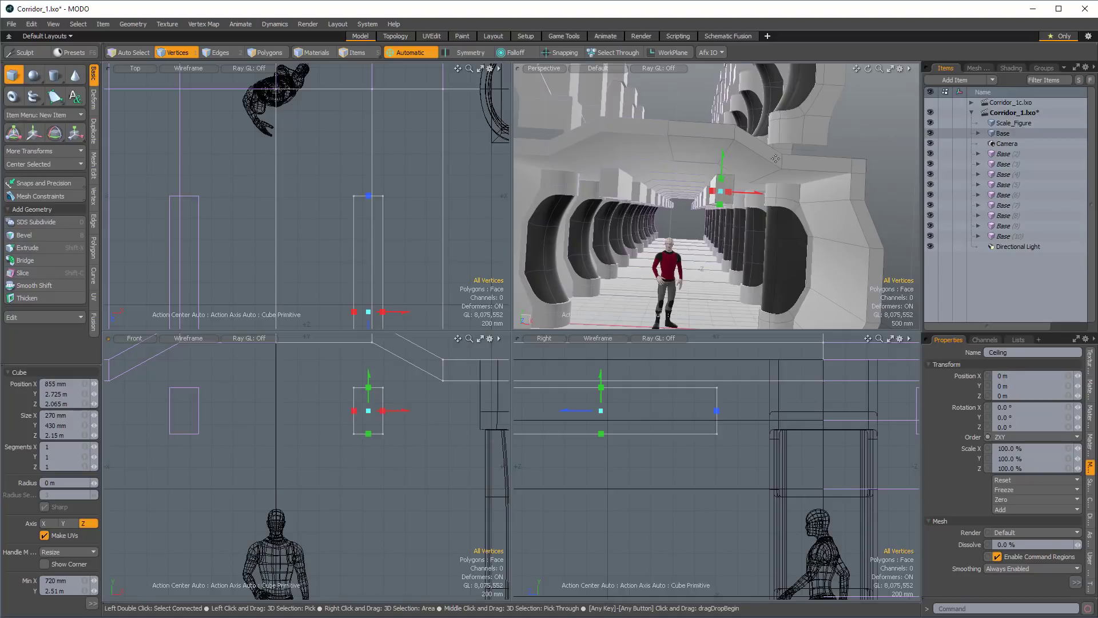
Set the cube's Z size to 2 m and its Z position to 2 m.
{"action": "left_click_drag", "start_coordinate": [775, 159], "coordinate": [649, 163], "text": "alt"}
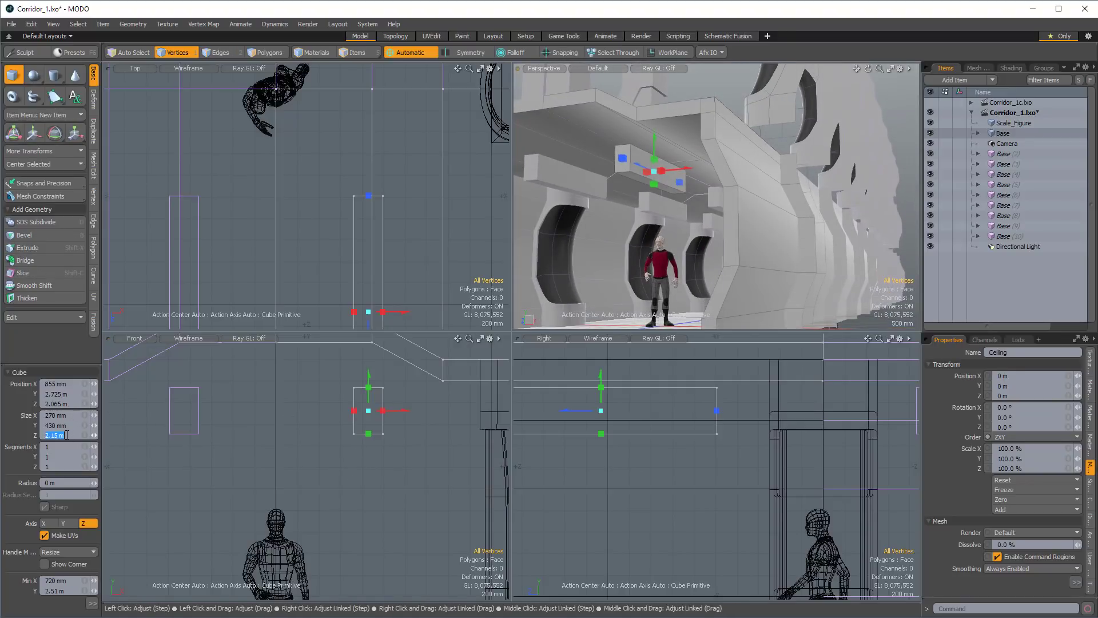
{"action": "type", "text": "2"}
{"action": "key", "text": "Tab"}
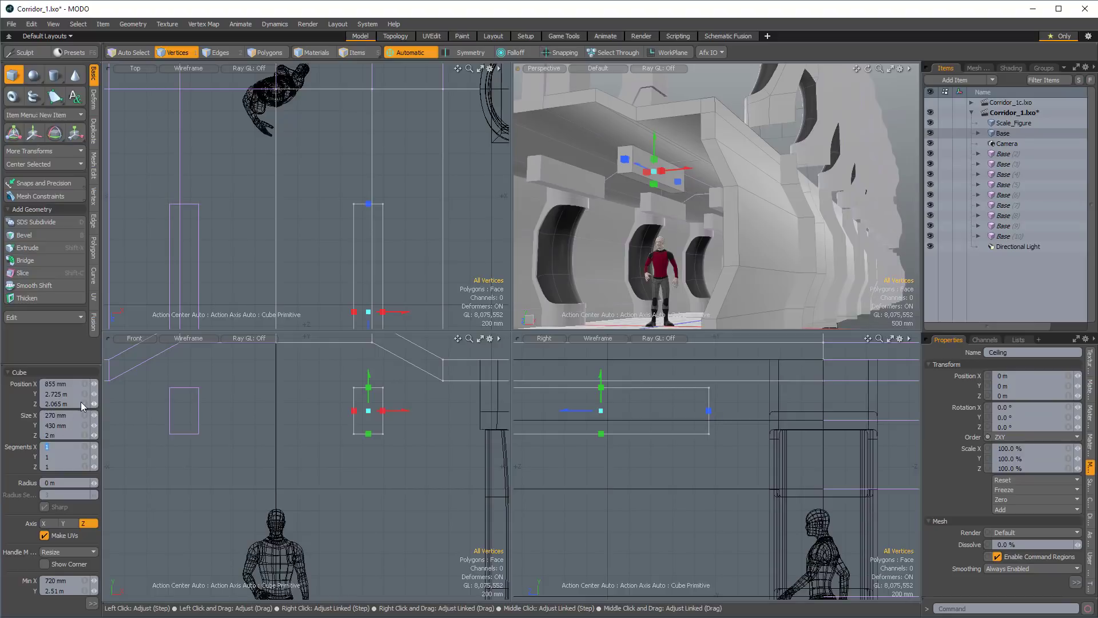
{"action": "type", "text": "2"}
{"action": "key", "text": "Tab"}
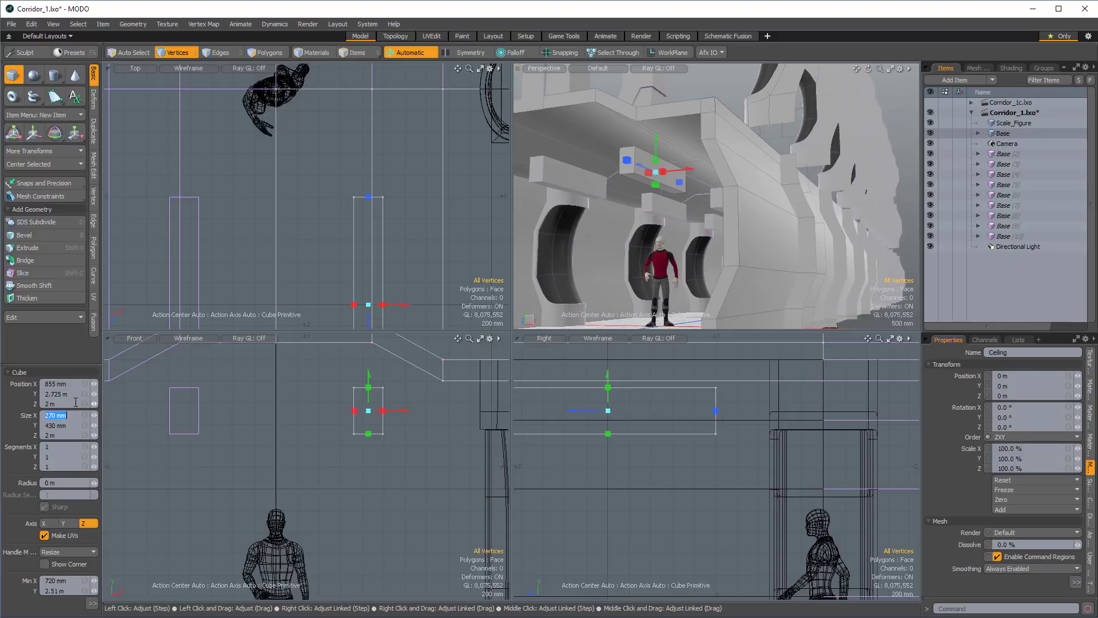
{"action": "left_click_drag", "start_coordinate": [692, 435], "coordinate": [594, 445], "text": "ctrl+alt"}
{"action": "left_click_drag", "start_coordinate": [653, 167], "coordinate": [683, 194], "text": "ctrl+alt"}
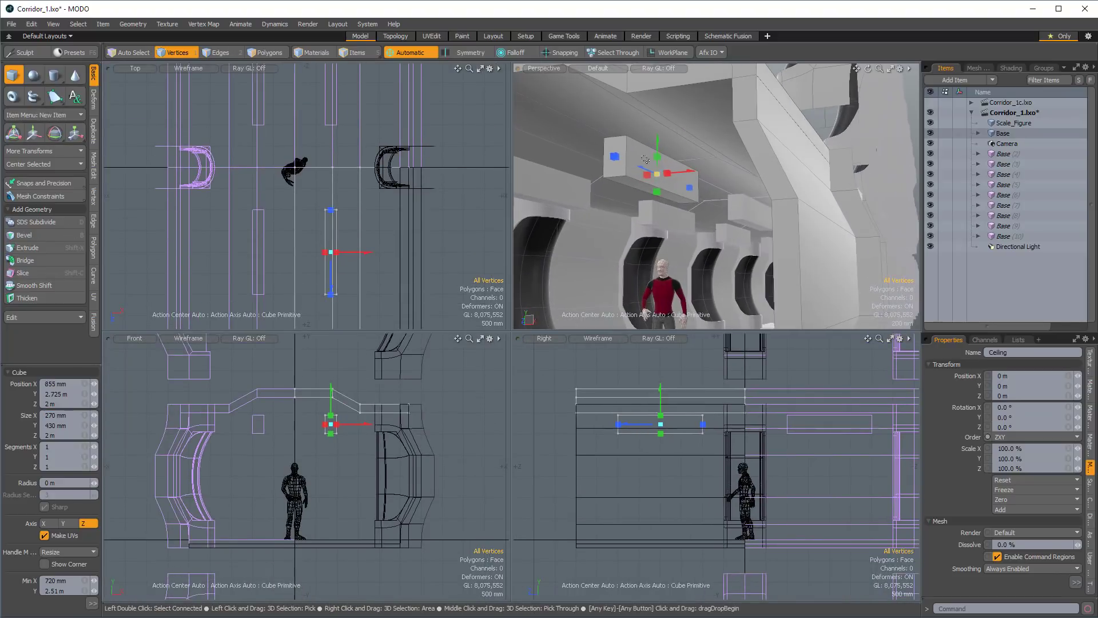
Select all the box's polygons and rotate them about Z so its top leans toward the corridor's center.
{"action": "key", "text": "3"}
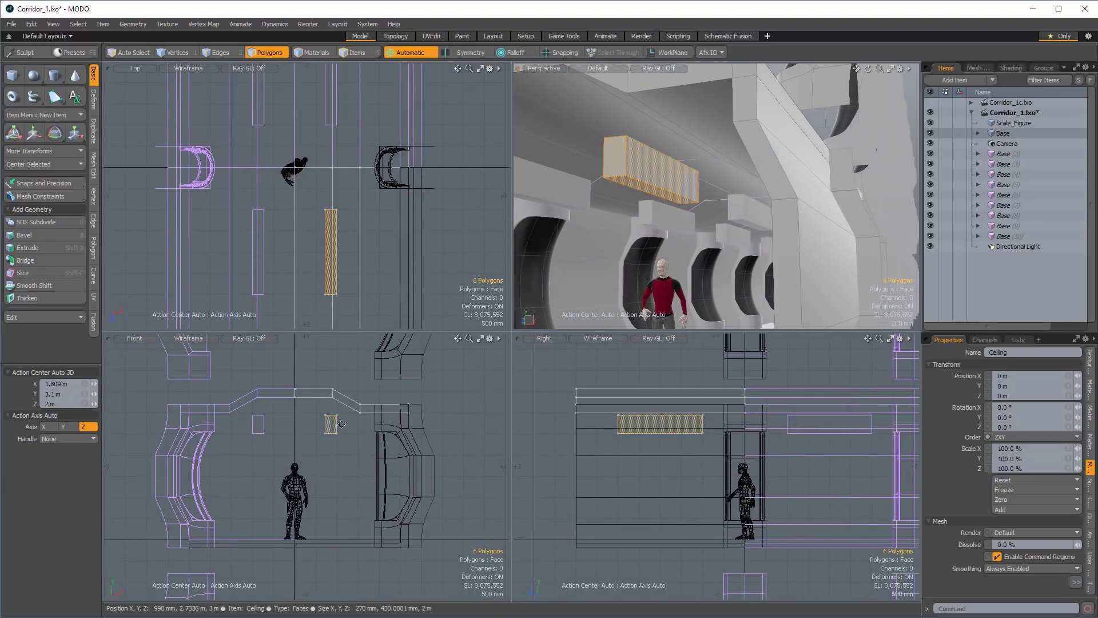
{"action": "key", "text": "shift+a"}
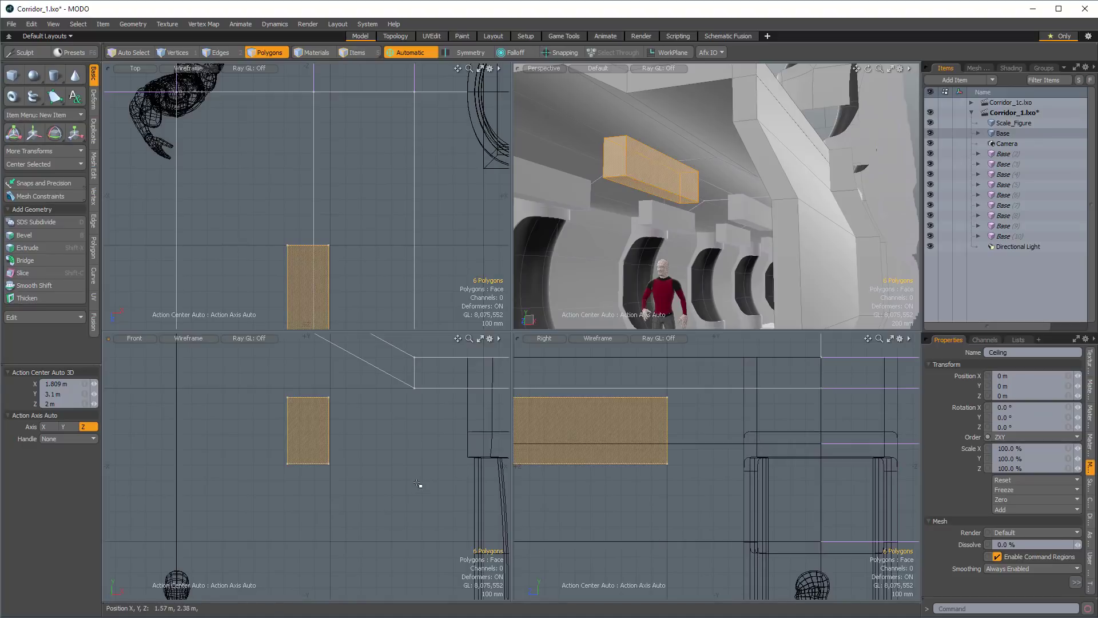
{"action": "key", "text": "e"}
{"action": "left_click_drag", "start_coordinate": [363, 389], "coordinate": [335, 367], "text": "ctrl"}
{"action": "left_click_drag", "start_coordinate": [374, 408], "coordinate": [380, 430], "text": "alt+shift"}
Move the tilted box -185 mm along X and -120 mm along Y.
{"action": "key", "text": "w"}
{"action": "scroll", "coordinate": [361, 417], "scroll_direction": "down", "scroll_amount": 3}
{"action": "left_click_drag", "start_coordinate": [439, 466], "coordinate": [416, 466], "text": "alt+shift"}
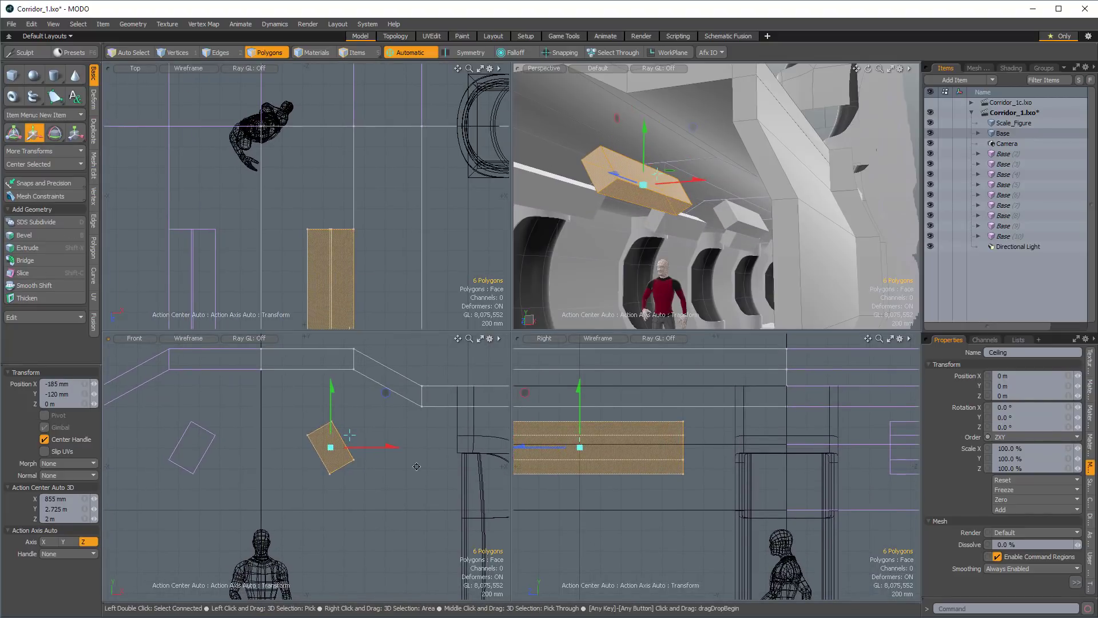
{"action": "left_click_drag", "start_coordinate": [732, 166], "coordinate": [730, 197], "text": "alt"}
{"action": "key", "text": "space"}
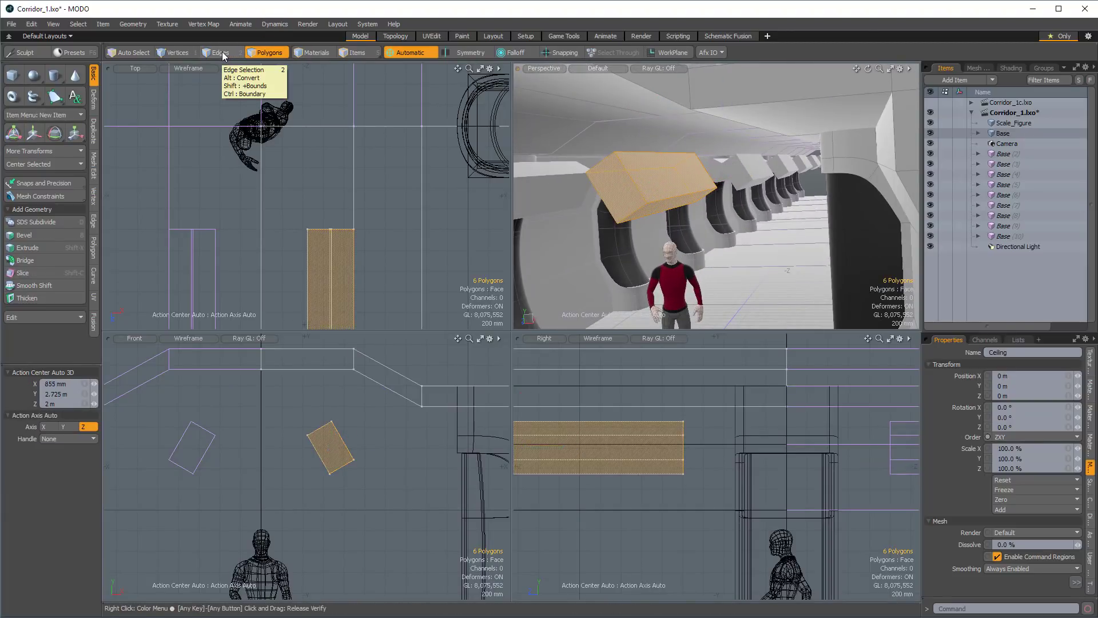
Convert the box's polygon selection to edges and bevel all its edges.
{"action": "key", "text": "ctrl"}
{"action": "key", "text": "alt"}
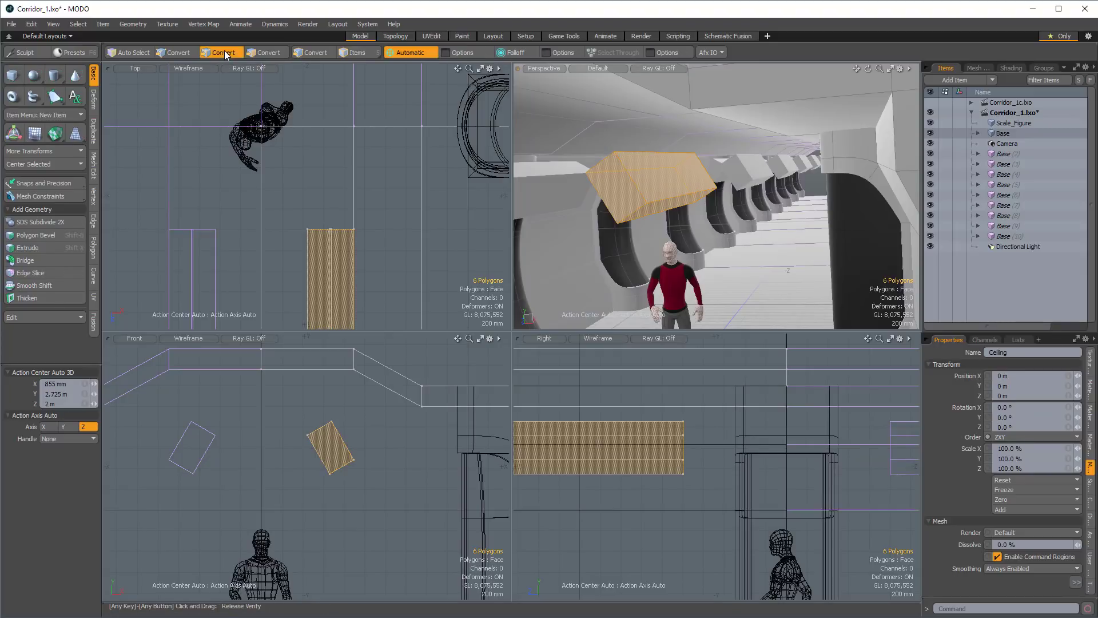
{"action": "left_click", "coordinate": [224, 50], "text": "alt"}
{"action": "left_click_drag", "start_coordinate": [715, 188], "coordinate": [678, 160], "text": "alt"}
{"action": "key", "text": "b"}
Inset the box's long upward-facing outer polygon slightly with Polygon Bevel and recess it into the box.
{"action": "key", "text": "3"}
{"action": "left_click", "coordinate": [670, 168]}
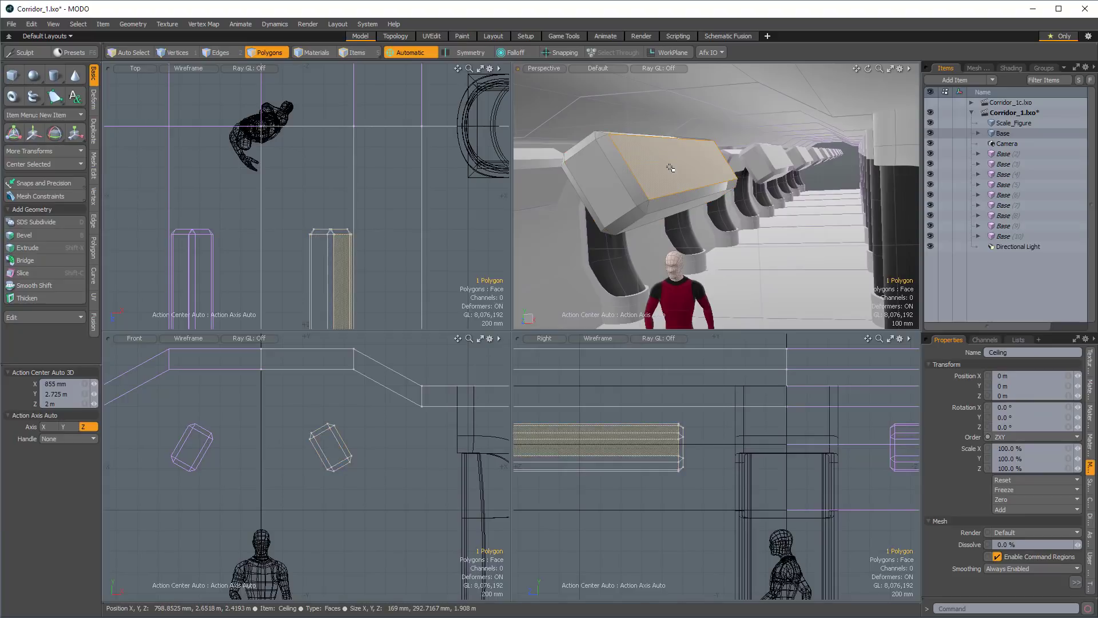
{"action": "key", "text": "b"}
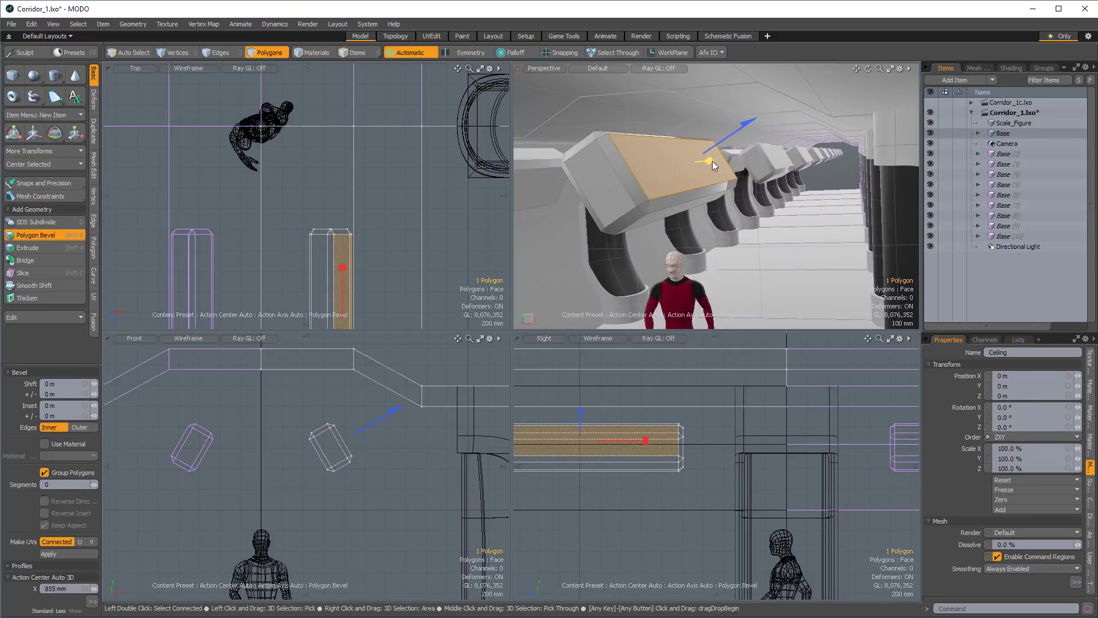
{"action": "left_click_drag", "start_coordinate": [712, 161], "coordinate": [718, 161]}
{"action": "left_click", "coordinate": [750, 130], "text": "shift"}
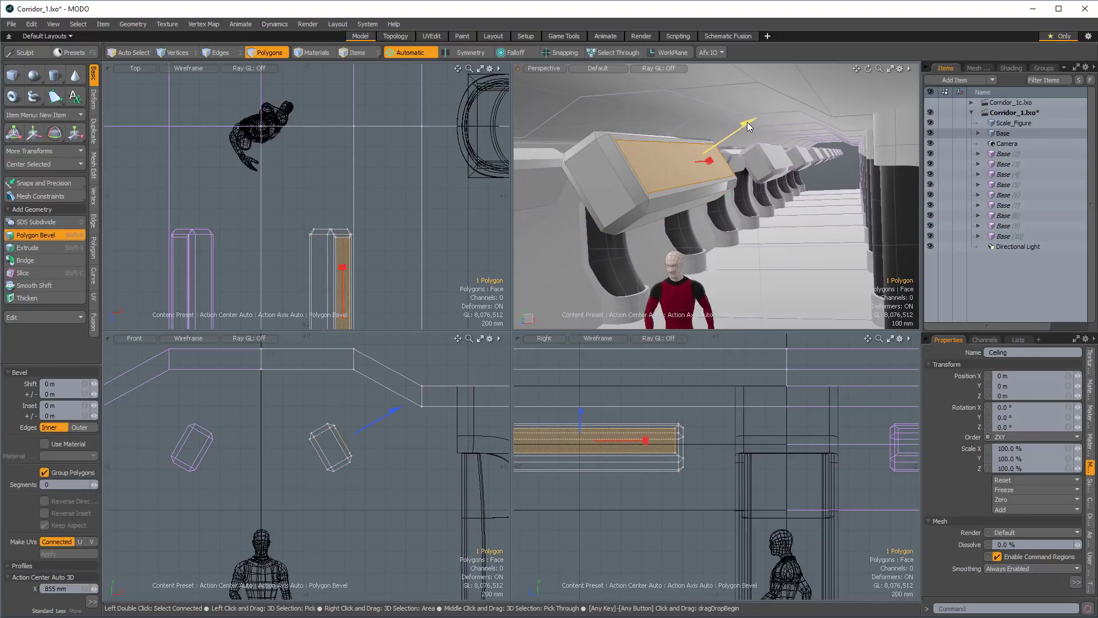
Assign the Light material to the recessed polygon and clear the polygon selection.
{"action": "key", "text": "m"}
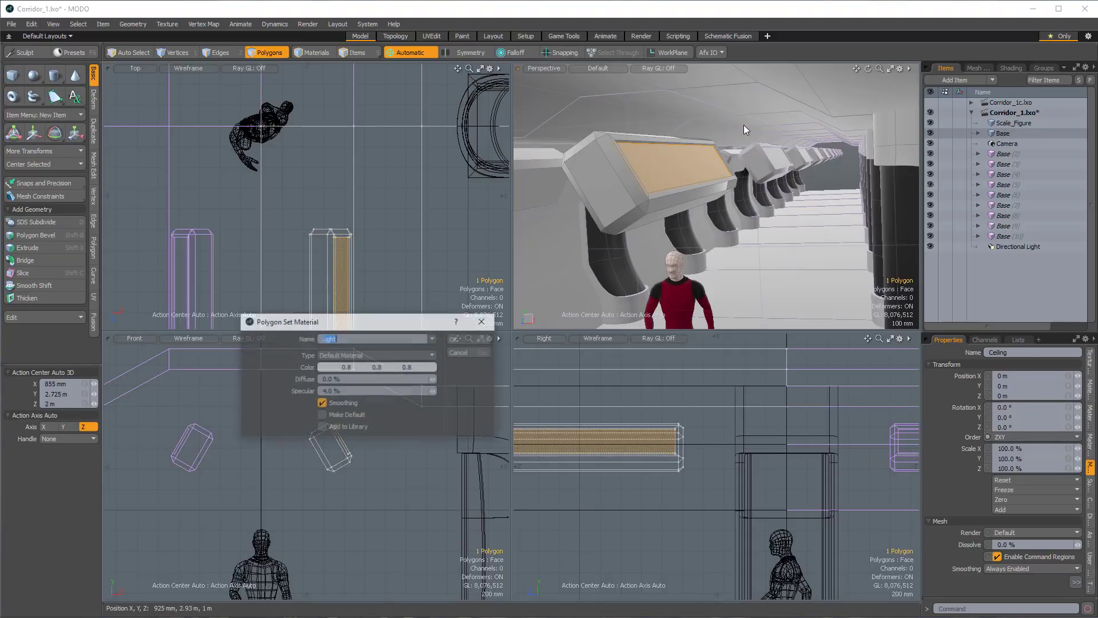
{"action": "left_click", "coordinate": [459, 338]}
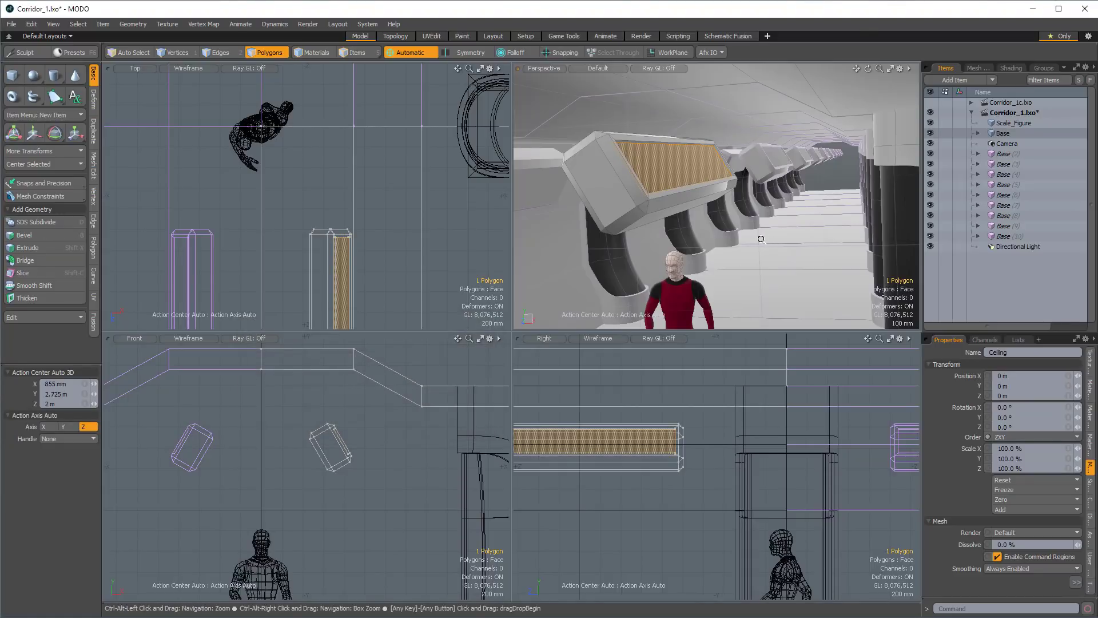
{"action": "left_click_drag", "start_coordinate": [738, 200], "coordinate": [825, 163], "text": "alt"}
{"action": "left_click", "coordinate": [800, 200]}
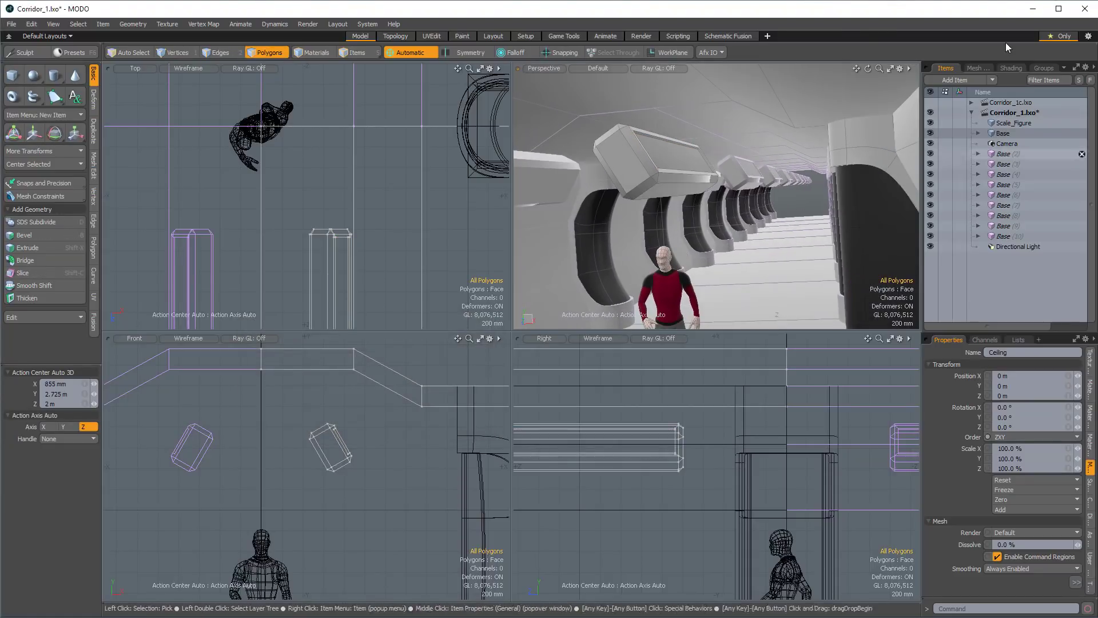
Set the Light material to the Traditional shading model with 0% diffuse amount, Match Specular off and 0% specular amount.
{"action": "left_click", "coordinate": [1008, 67]}
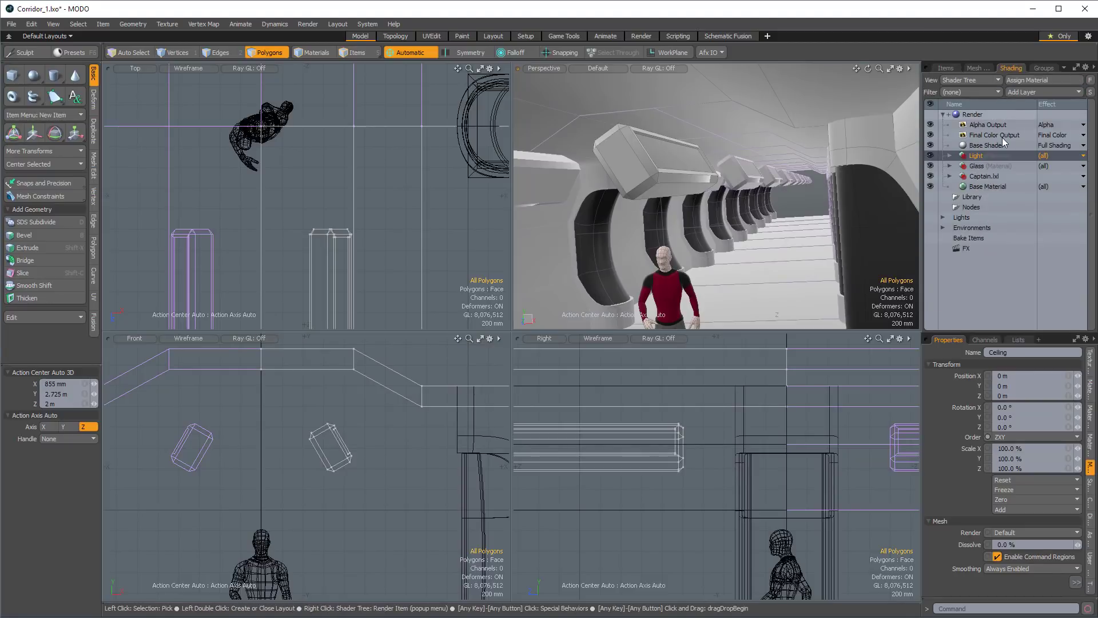
{"action": "left_click", "coordinate": [949, 156]}
{"action": "left_click", "coordinate": [987, 167]}
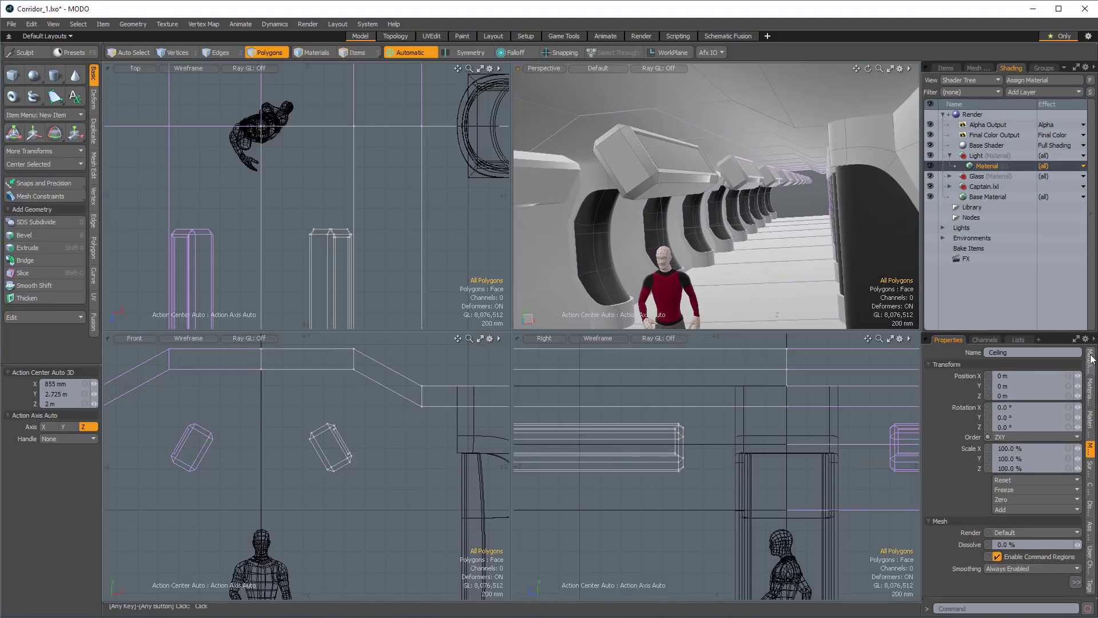
{"action": "left_click", "coordinate": [1017, 364]}
{"action": "left_click", "coordinate": [1028, 364]}
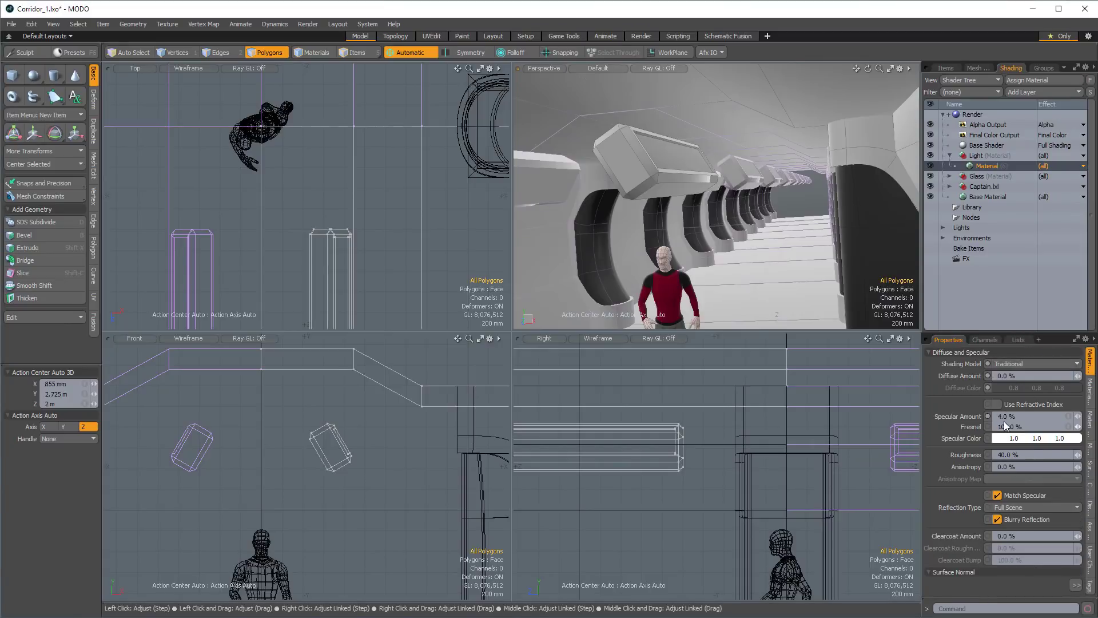
{"action": "left_click", "coordinate": [996, 496]}
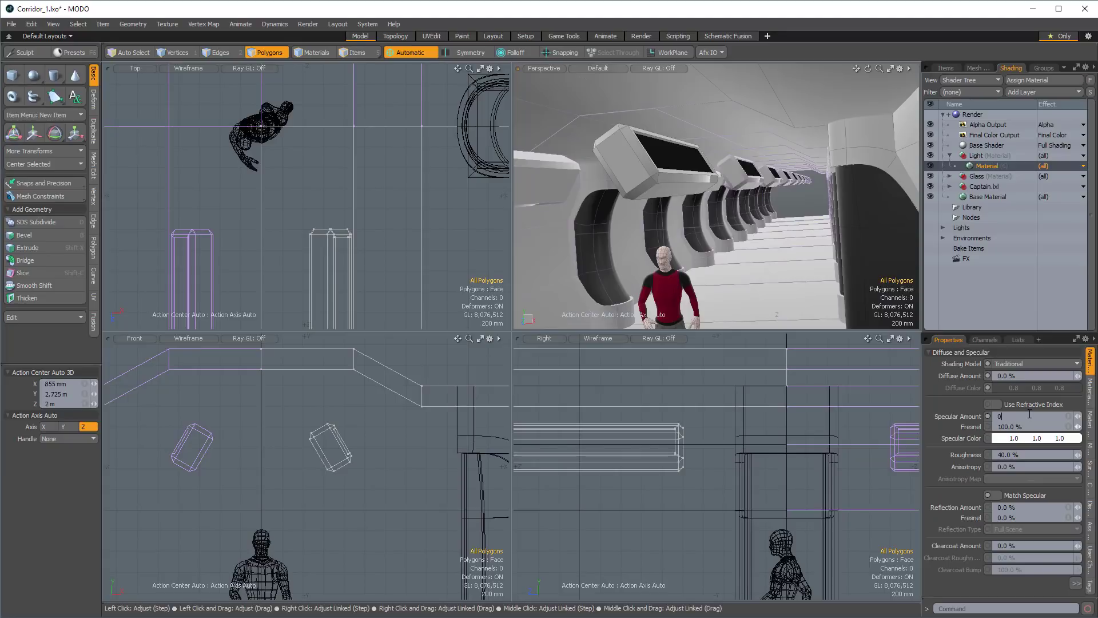
{"action": "key", "text": "Tab"}
{"action": "type", "text": "0"}
{"action": "key", "text": "Tab"}
Set the Light material's luminous intensity to 3.
{"action": "left_click", "coordinate": [1090, 395]}
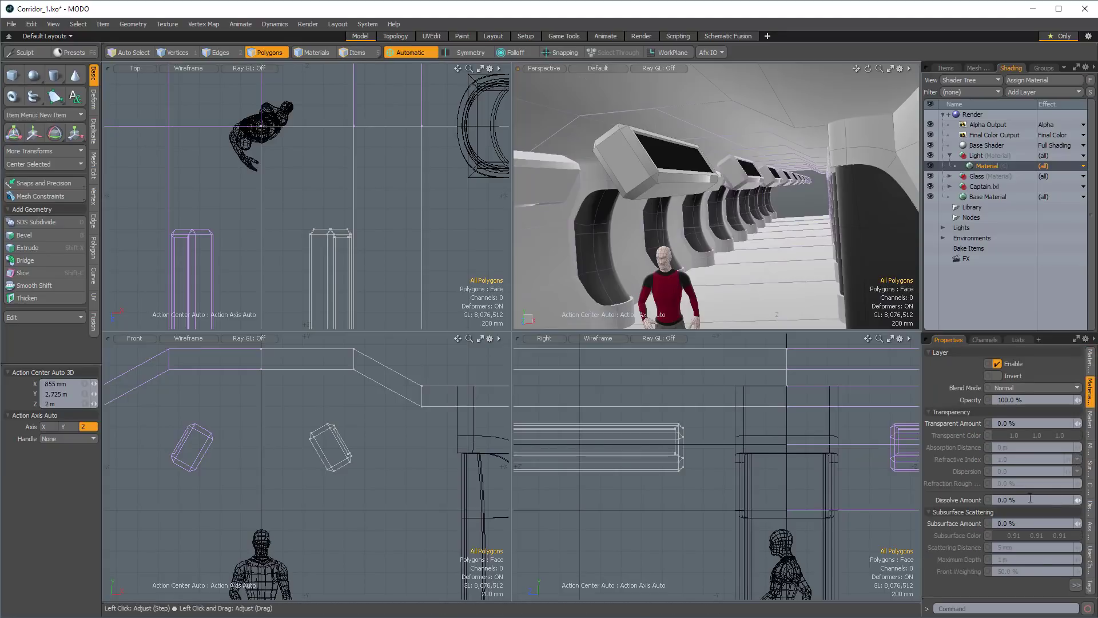
{"action": "left_click", "coordinate": [1075, 584]}
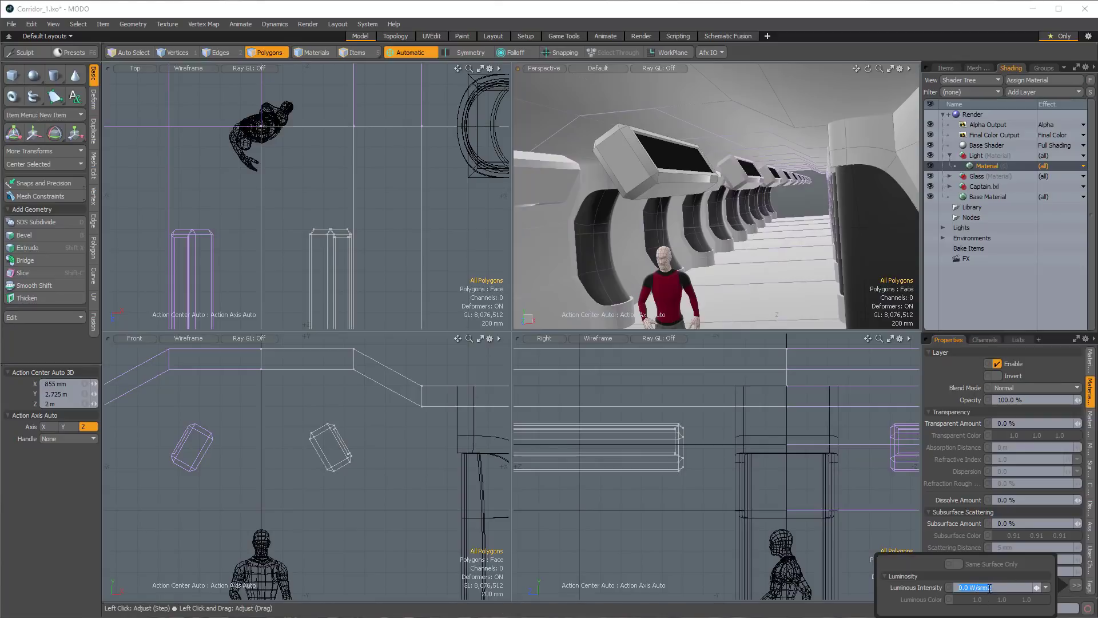
{"action": "type", "text": "3"}
{"action": "key", "text": "Return"}
Temporarily hide the near pillar's glass polygons to examine the light surface inside the pillar, and unhide them.
{"action": "left_click_drag", "start_coordinate": [788, 214], "coordinate": [776, 188], "text": "alt"}
{"action": "left_click_drag", "start_coordinate": [777, 188], "coordinate": [813, 210], "text": "alt+shift"}
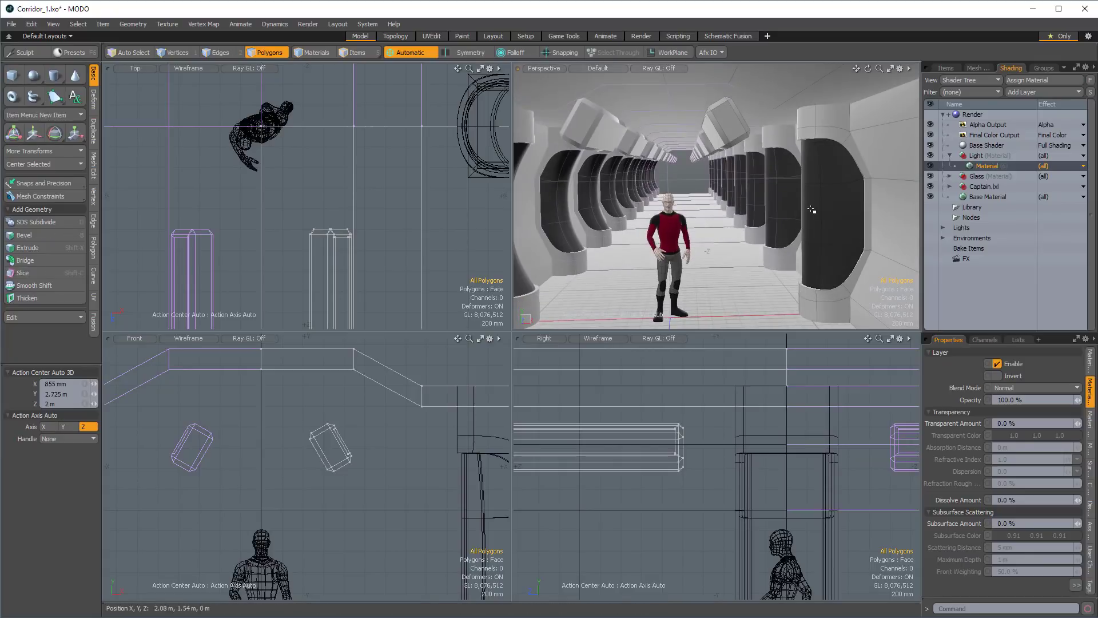
{"action": "key", "text": "space"}
{"action": "key", "text": "space"}
{"action": "key", "text": "space"}
{"action": "double_click", "coordinate": [825, 217]}
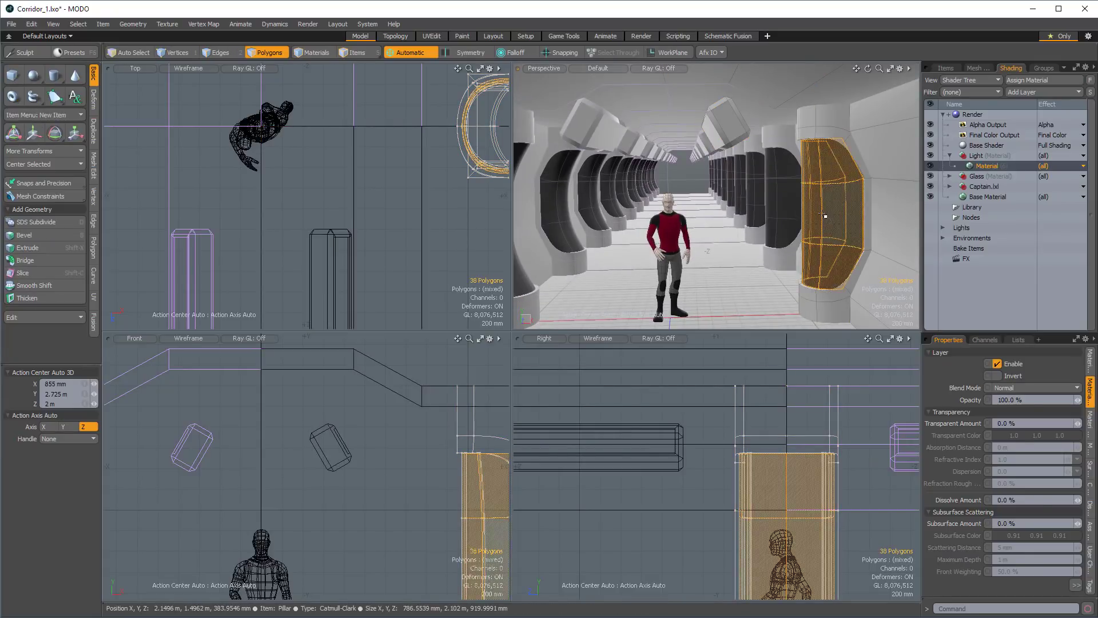
{"action": "left_click_drag", "start_coordinate": [557, 228], "coordinate": [831, 168], "text": "alt"}
{"action": "key", "text": "h"}
{"action": "left_click", "coordinate": [824, 170]}
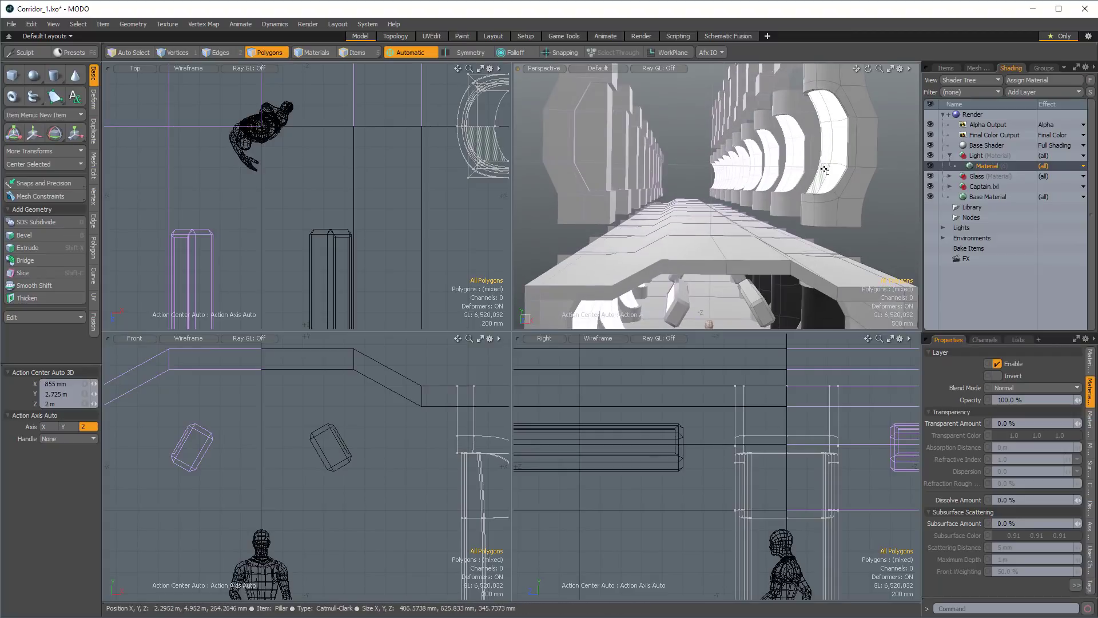
{"action": "key", "text": "u"}
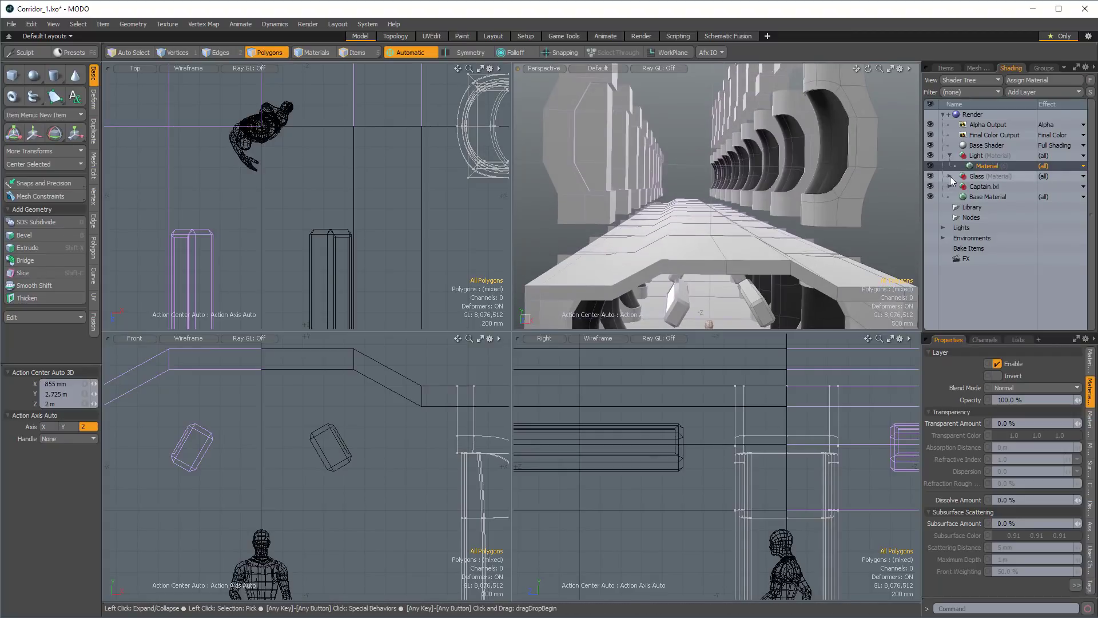
Set the Glass material's diffuse amount and roughness to 0%.
{"action": "left_click", "coordinate": [949, 177]}
{"action": "left_click", "coordinate": [983, 186]}
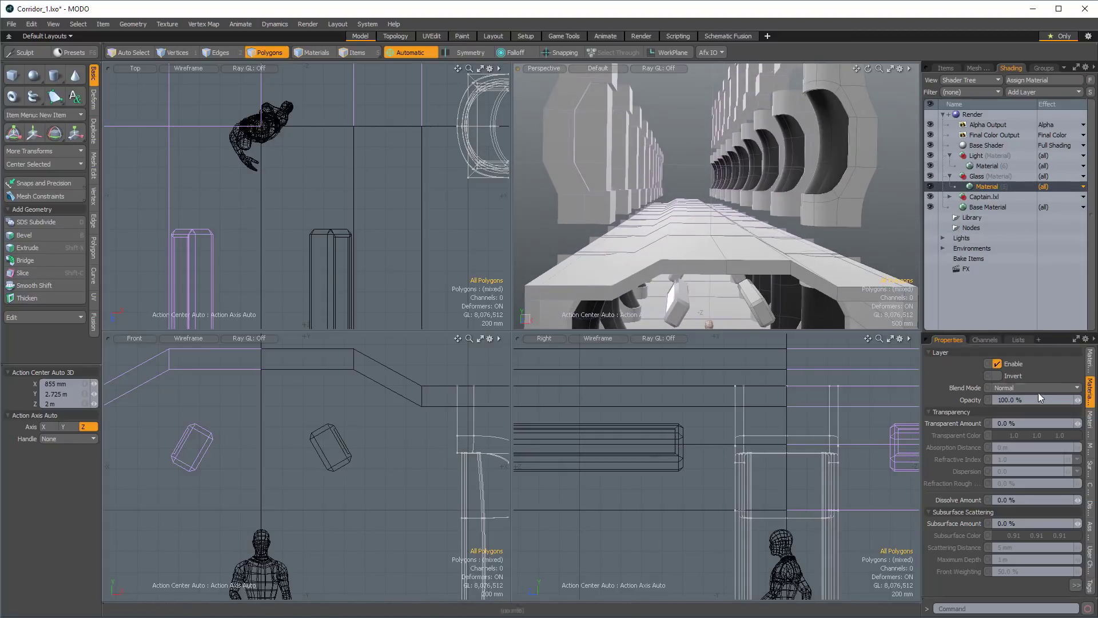
{"action": "left_click", "coordinate": [1090, 359]}
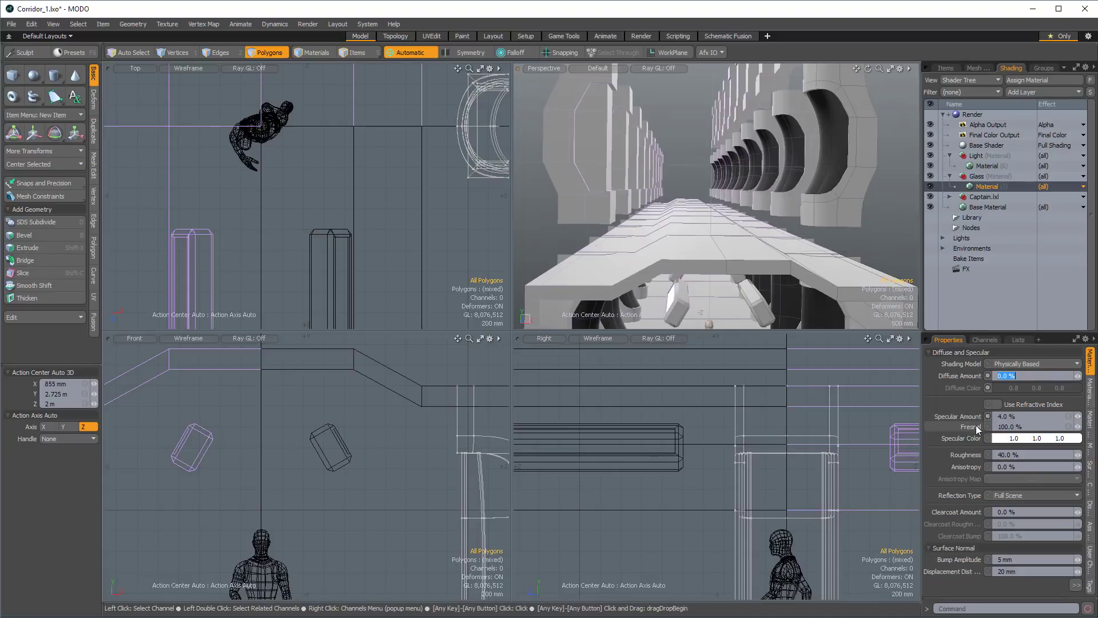
{"action": "left_click", "coordinate": [1022, 458]}
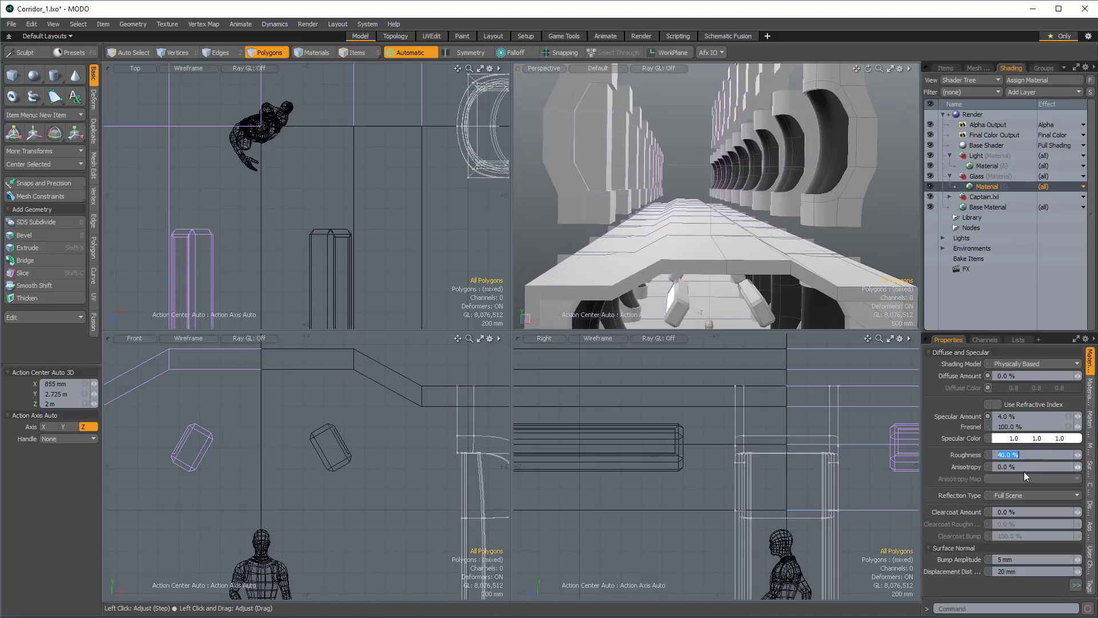
Make the Glass material 80% transparent with a Zinc Crown Glass refractive index of 1.517 and a gray transparent color of 0.62.
{"action": "left_click", "coordinate": [1090, 391]}
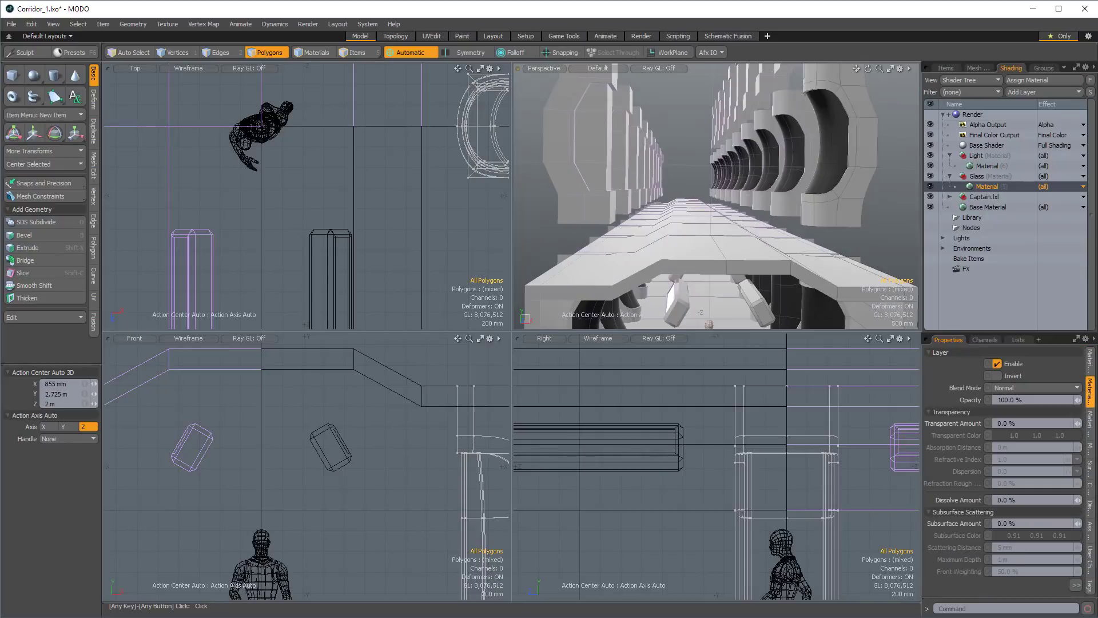
{"action": "left_click", "coordinate": [1023, 426]}
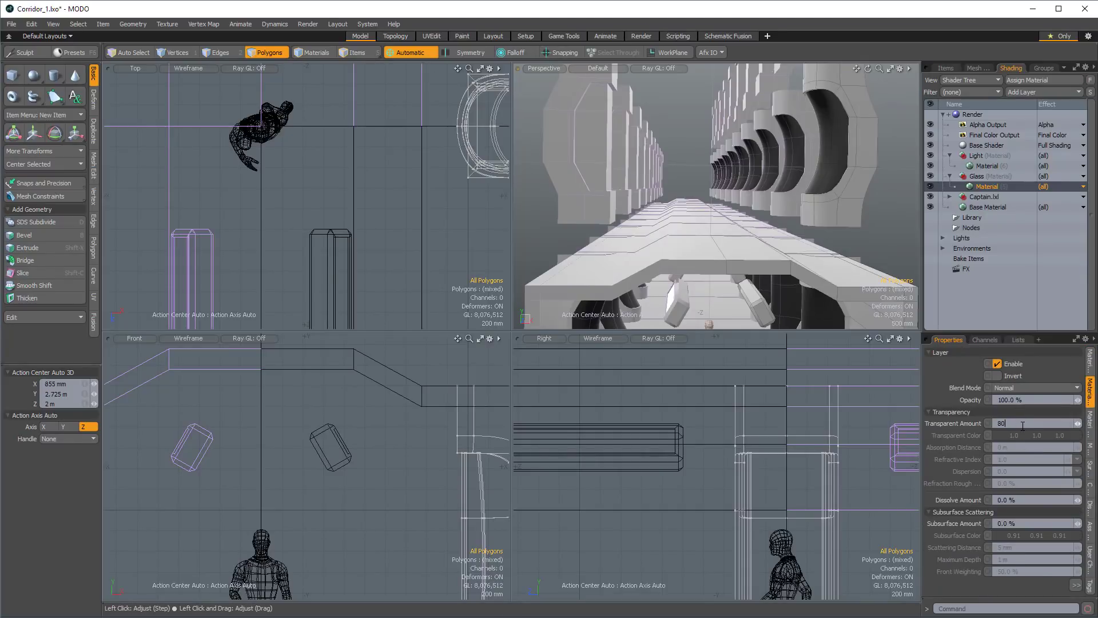
{"action": "left_click", "coordinate": [1075, 460]}
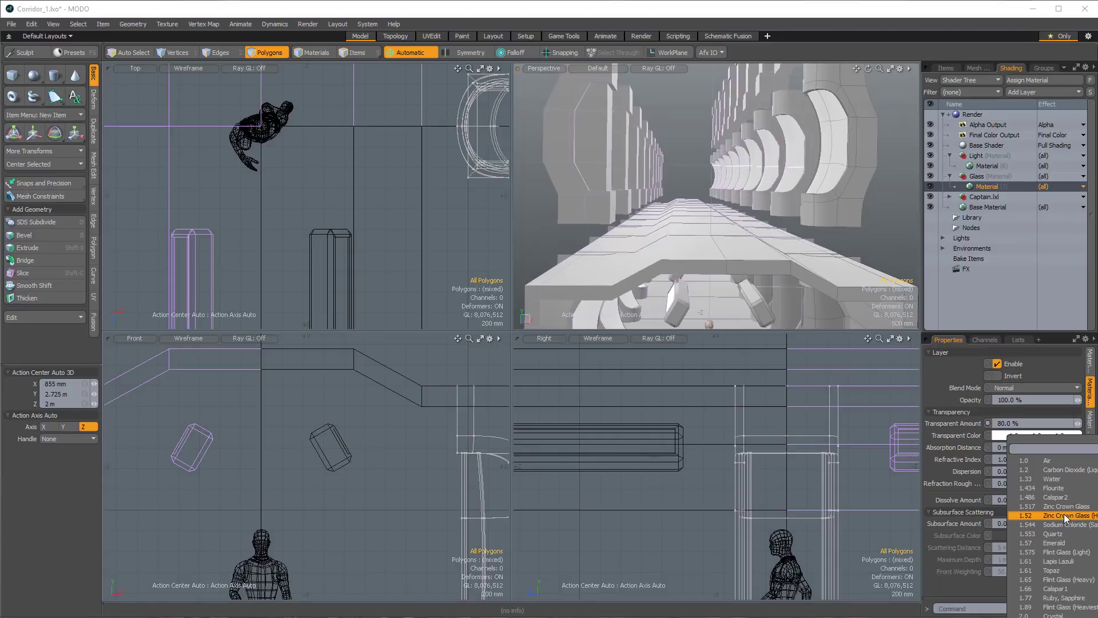
{"action": "left_click", "coordinate": [1061, 507]}
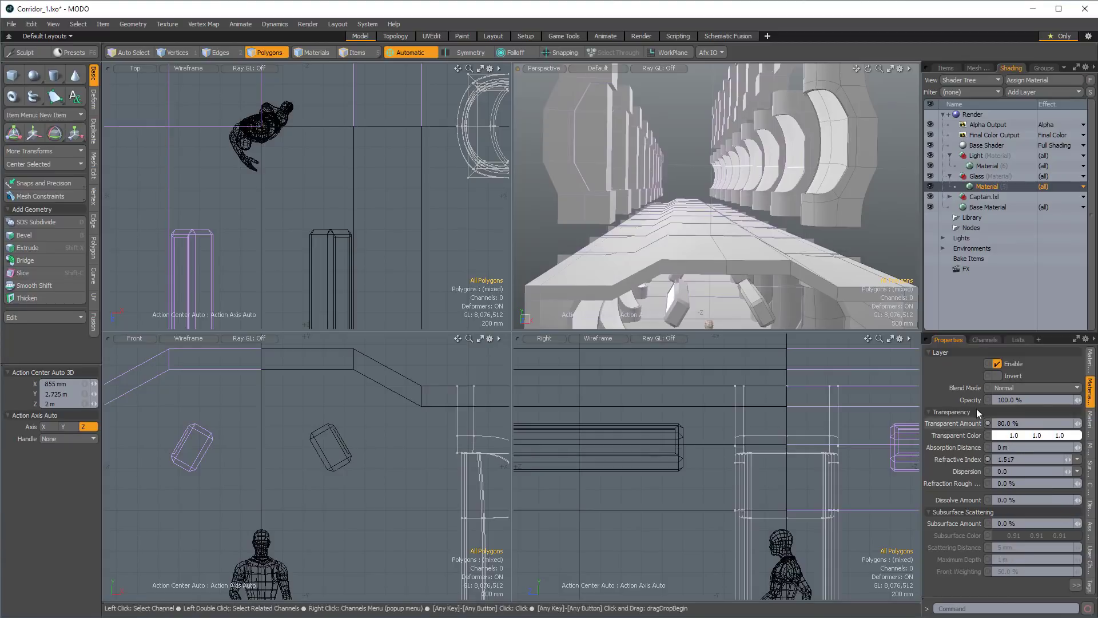
{"action": "left_click_drag", "start_coordinate": [1055, 438], "coordinate": [1045, 438], "text": "shift"}
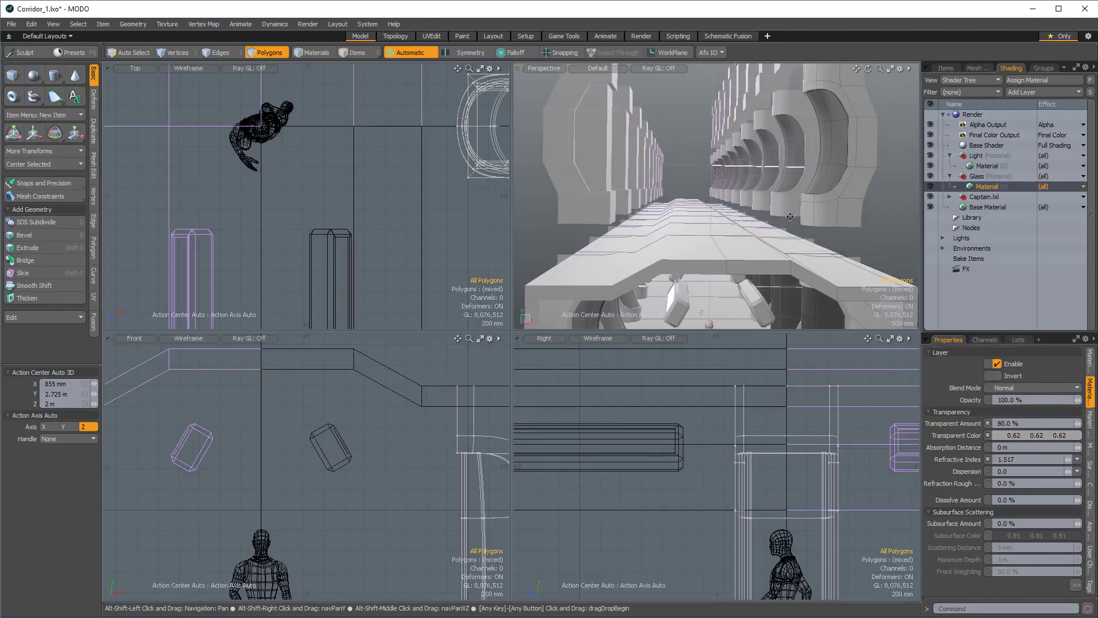
Cut the Wall mesh across its length with two symmetrical loop slices at 17.5%.
{"action": "left_click_drag", "start_coordinate": [738, 207], "coordinate": [789, 220], "text": "alt"}
{"action": "key", "text": "5"}
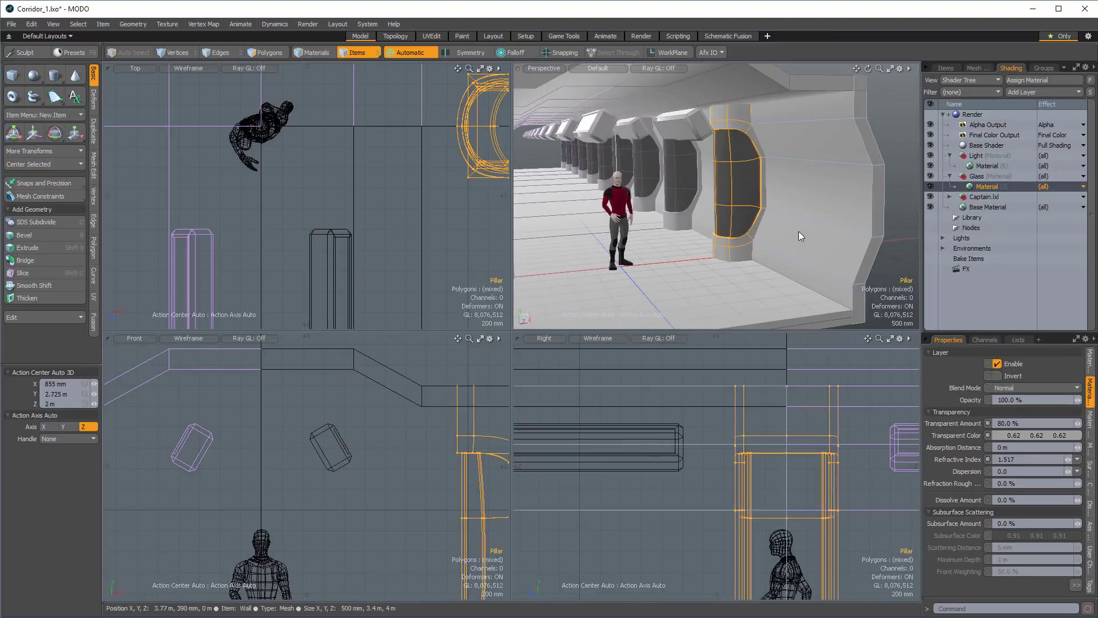
{"action": "left_click", "coordinate": [708, 303]}
{"action": "key", "text": "3"}
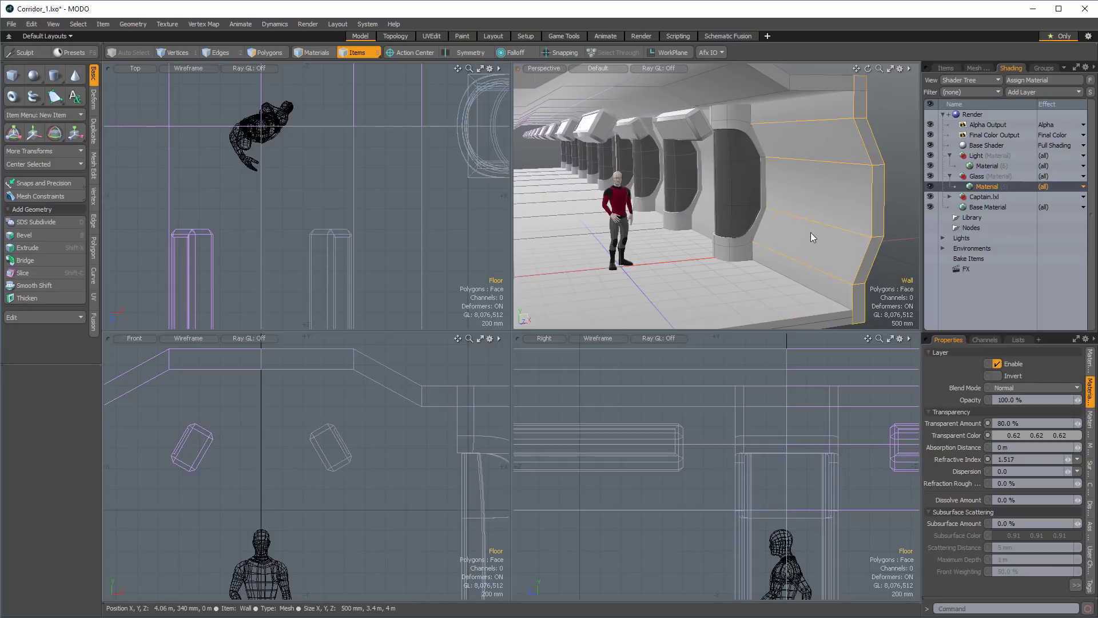
{"action": "left_click", "coordinate": [811, 232]}
{"action": "left_click", "coordinate": [822, 208], "text": "shift"}
{"action": "key", "text": "alt+c"}
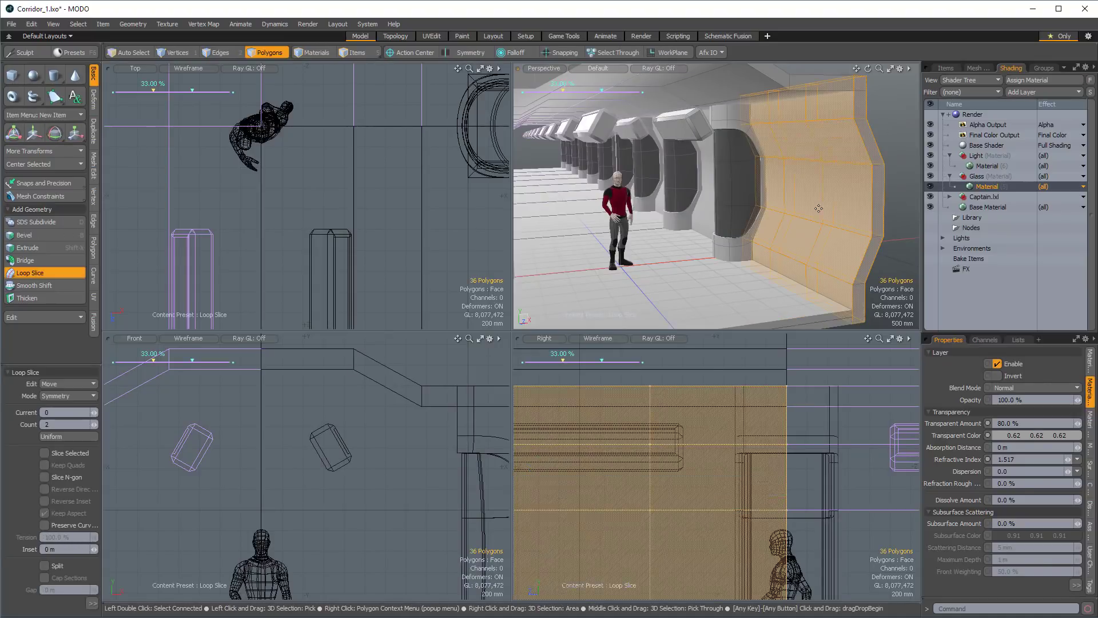
{"action": "left_click_drag", "start_coordinate": [559, 90], "coordinate": [545, 91]}
{"action": "left_click_drag", "start_coordinate": [840, 159], "coordinate": [791, 193], "text": "alt"}
{"action": "left_click_drag", "start_coordinate": [710, 178], "coordinate": [696, 198], "text": "alt"}
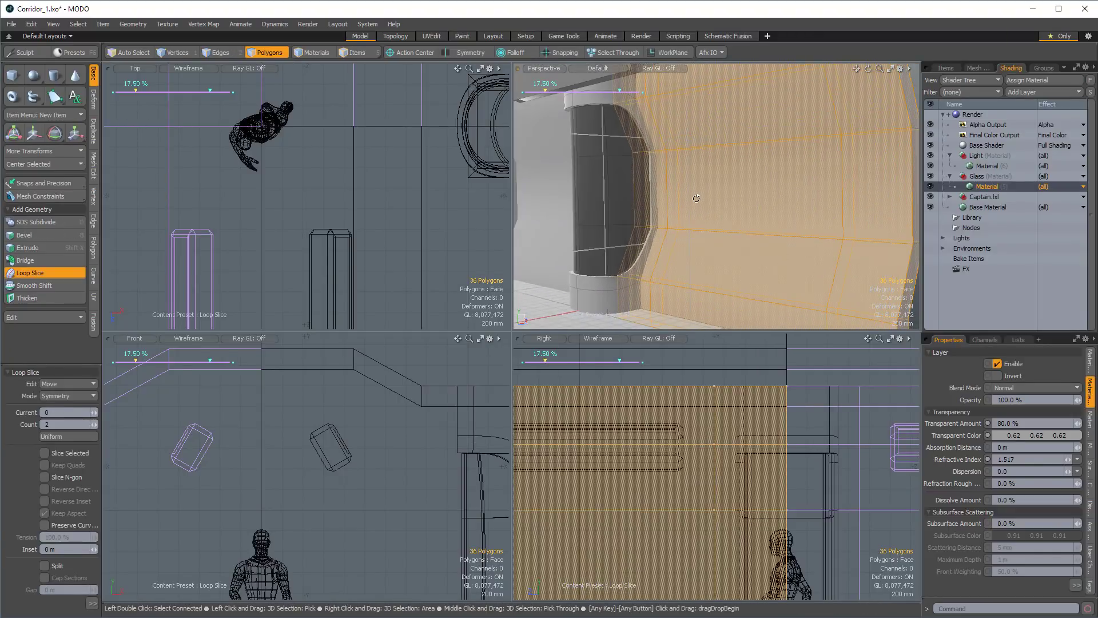
{"action": "key", "text": "space"}
Select the large upper and lower slanted polygons of the wall's inner face and recess them with a -100 mm Polygon Bevel shift.
{"action": "left_click", "coordinate": [747, 98]}
{"action": "left_click", "coordinate": [760, 274], "text": "shift"}
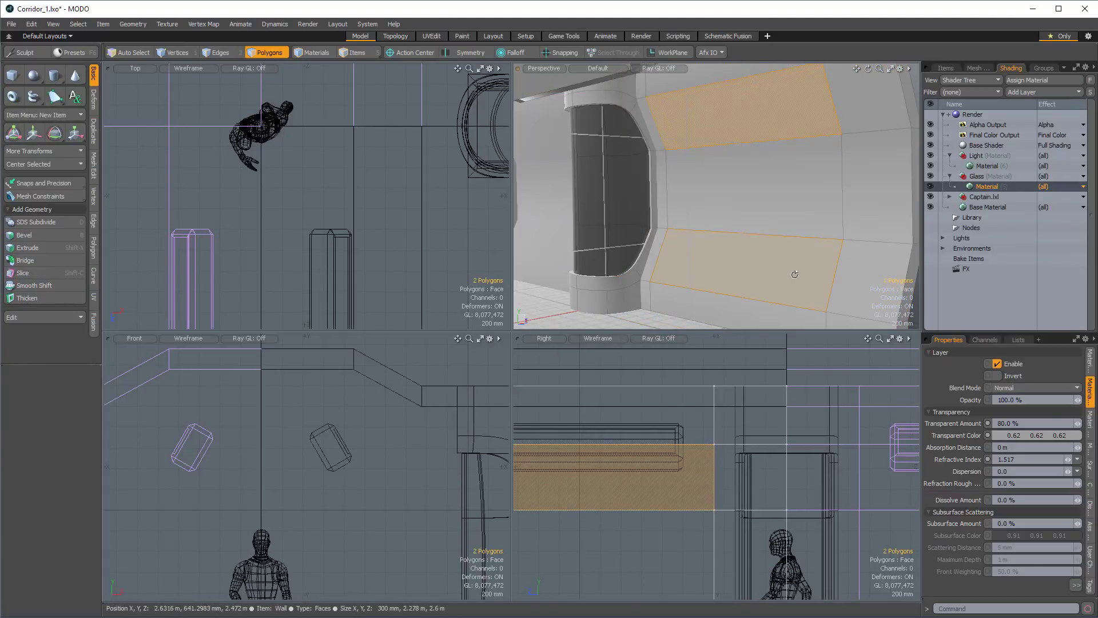
{"action": "left_click_drag", "start_coordinate": [795, 275], "coordinate": [765, 213], "text": "ctrl+alt"}
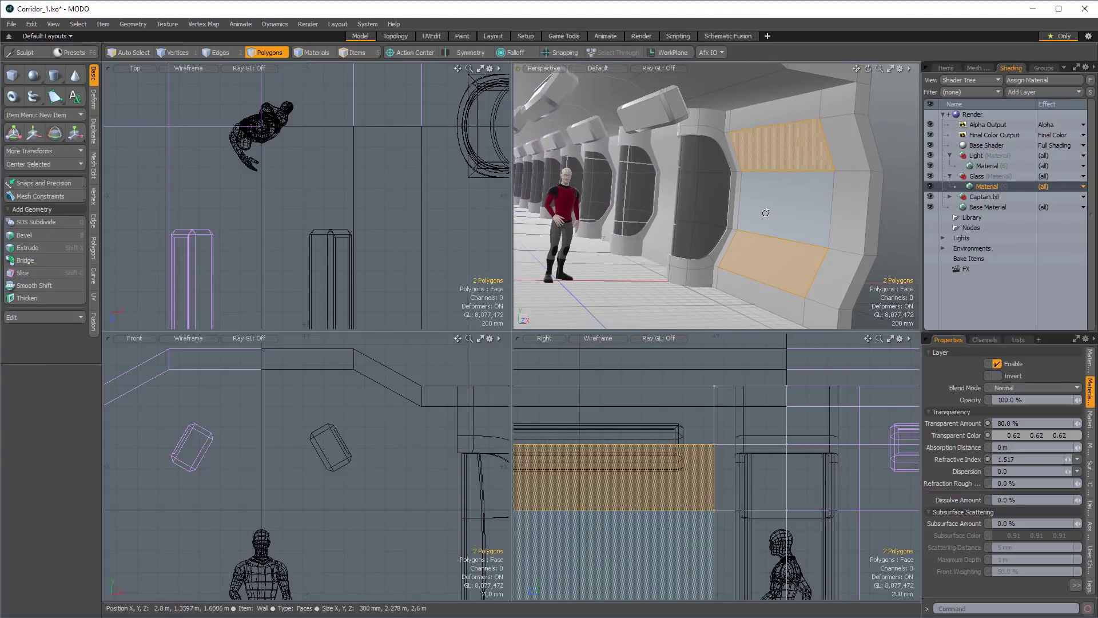
{"action": "key", "text": "b"}
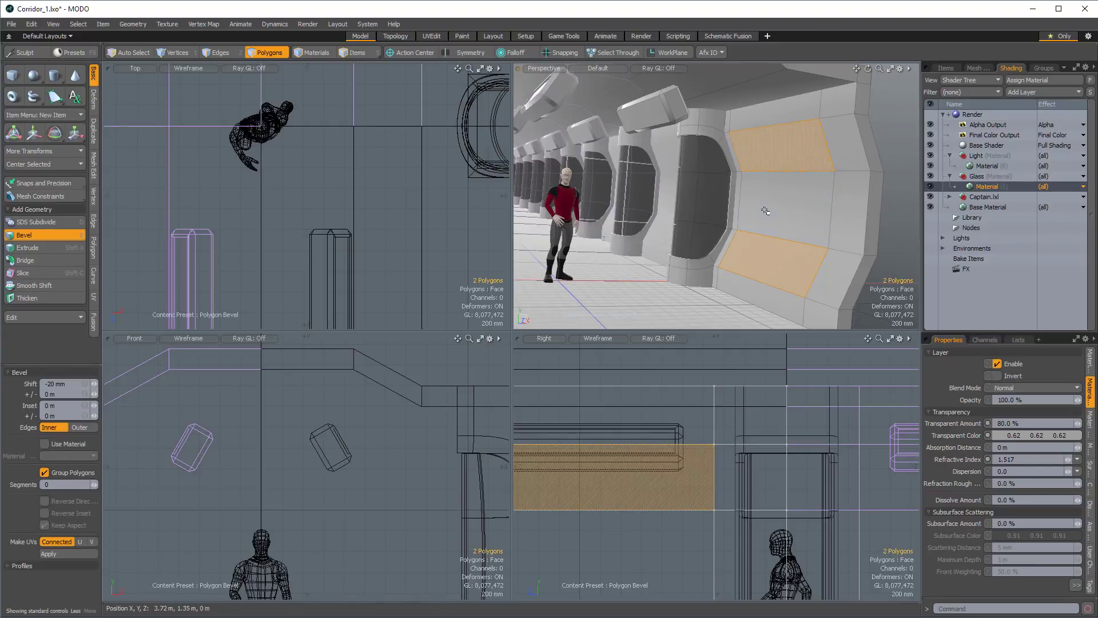
{"action": "left_click_drag", "start_coordinate": [724, 200], "coordinate": [725, 200]}
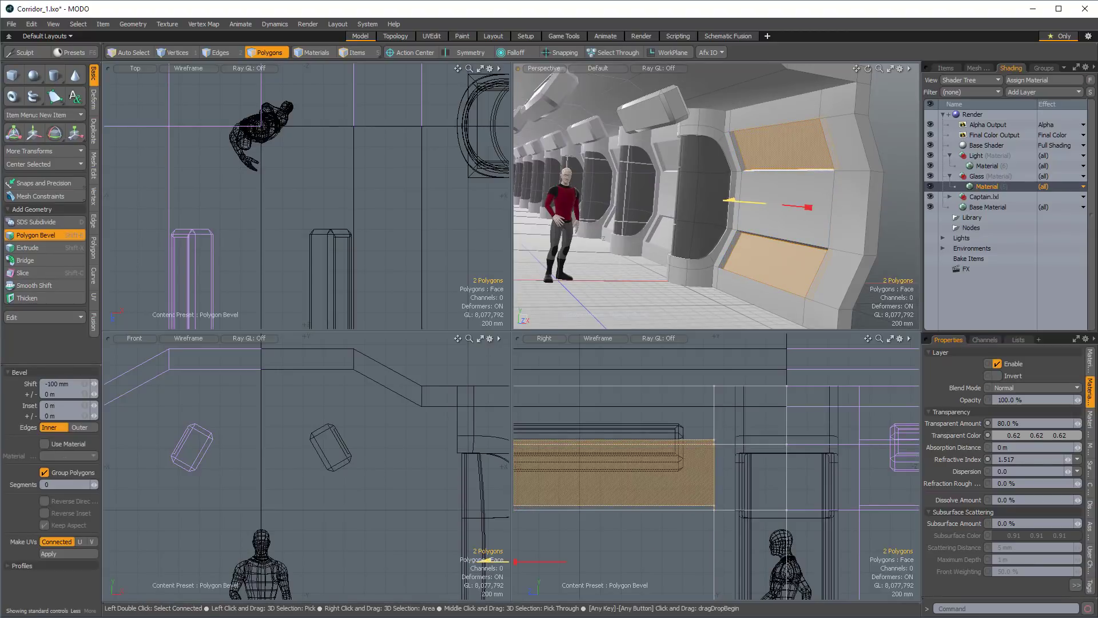
{"action": "key", "text": "shift"}
Cut the two recessed wall polygons and paste them back in place as detached panels.
{"action": "key", "text": "ctrl"}
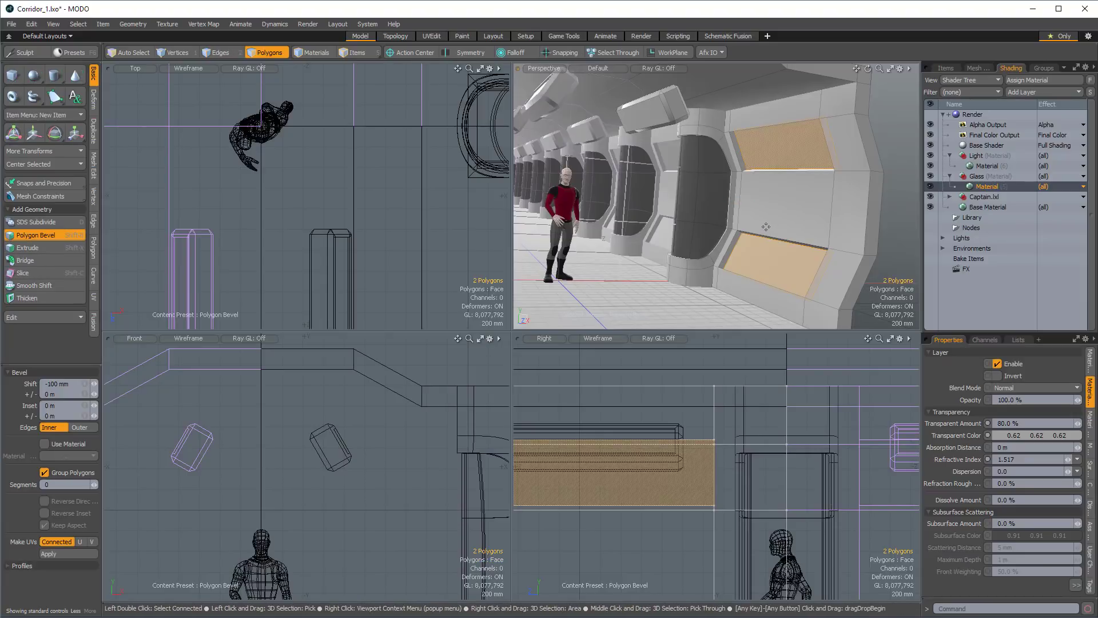
{"action": "key", "text": "ctrl+x"}
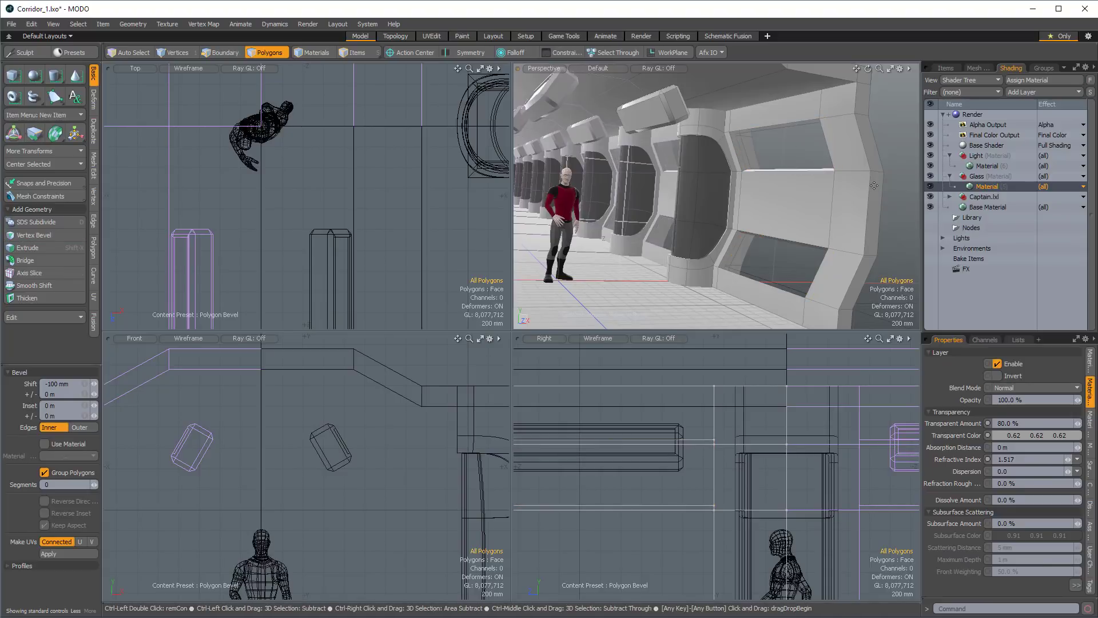
{"action": "key", "text": "ctrl+v"}
Scale the two detached wall panels to 84% in X and Y about their own centers using the Local action center.
{"action": "left_click_drag", "start_coordinate": [873, 184], "coordinate": [787, 186], "text": "alt"}
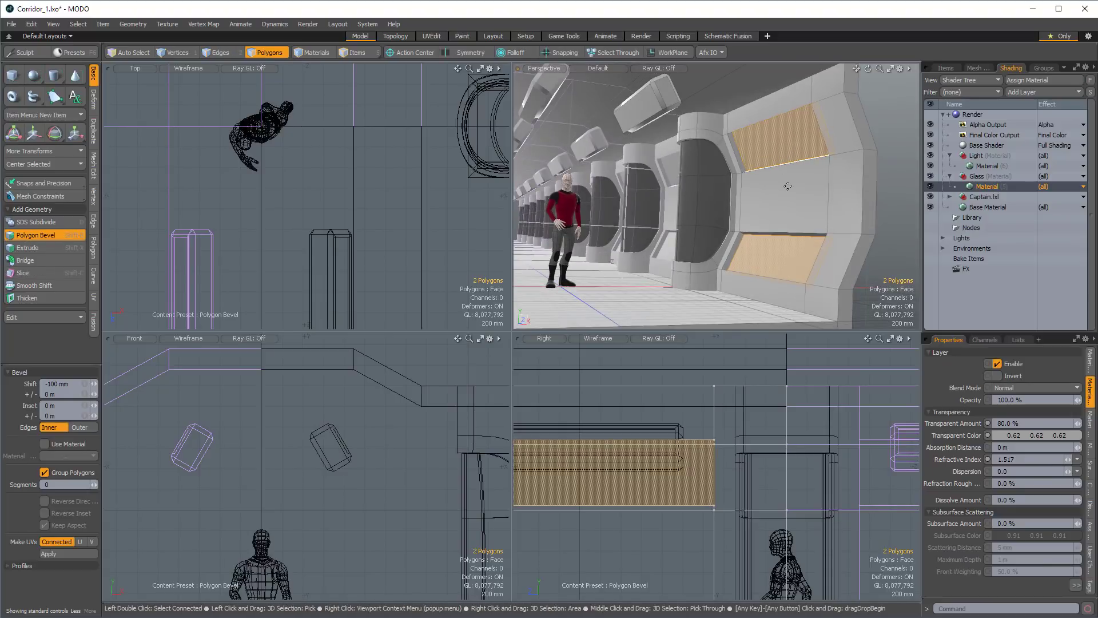
{"action": "key", "text": "y"}
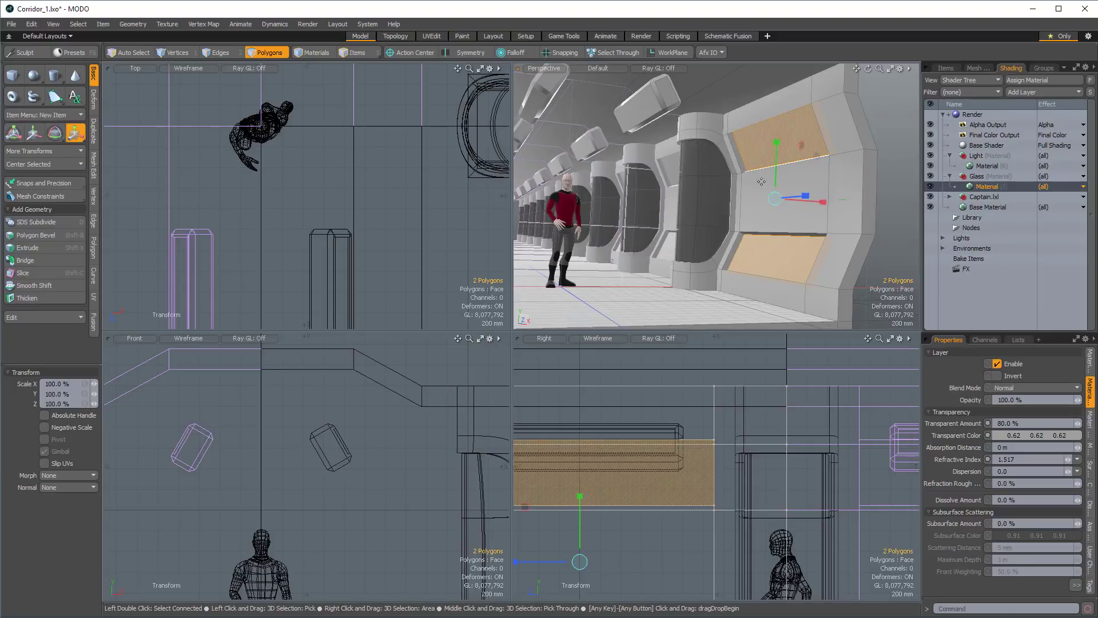
{"action": "left_click_drag", "start_coordinate": [761, 181], "coordinate": [726, 129], "text": "alt"}
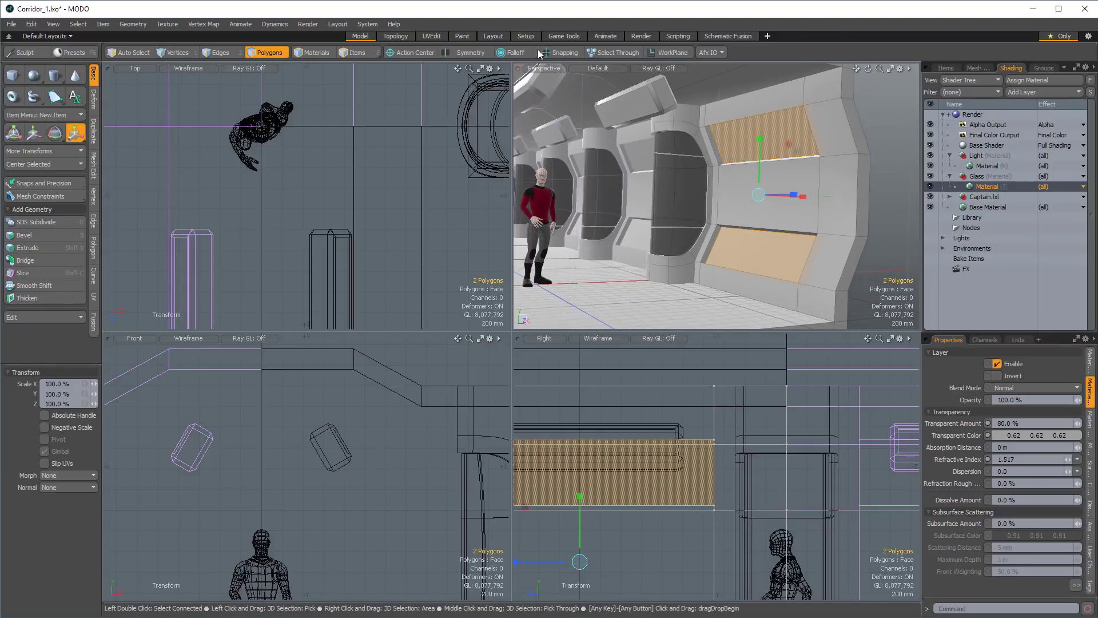
{"action": "left_click", "coordinate": [401, 53]}
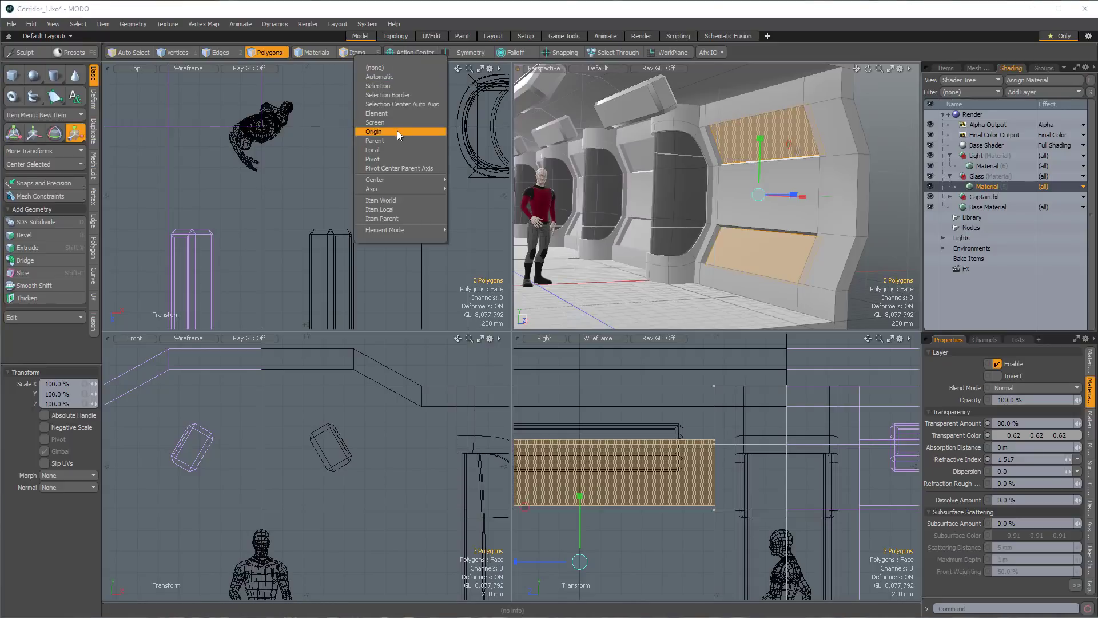
{"action": "left_click", "coordinate": [378, 150]}
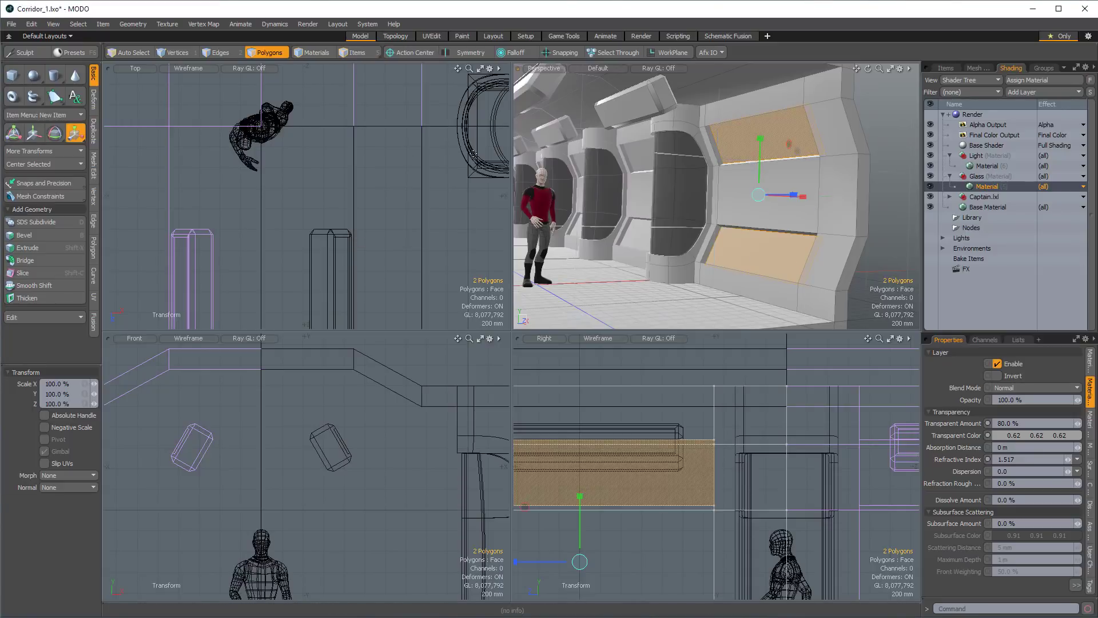
{"action": "left_click_drag", "start_coordinate": [743, 189], "coordinate": [696, 176], "text": "alt"}
{"action": "left_click_drag", "start_coordinate": [789, 205], "coordinate": [772, 209]}
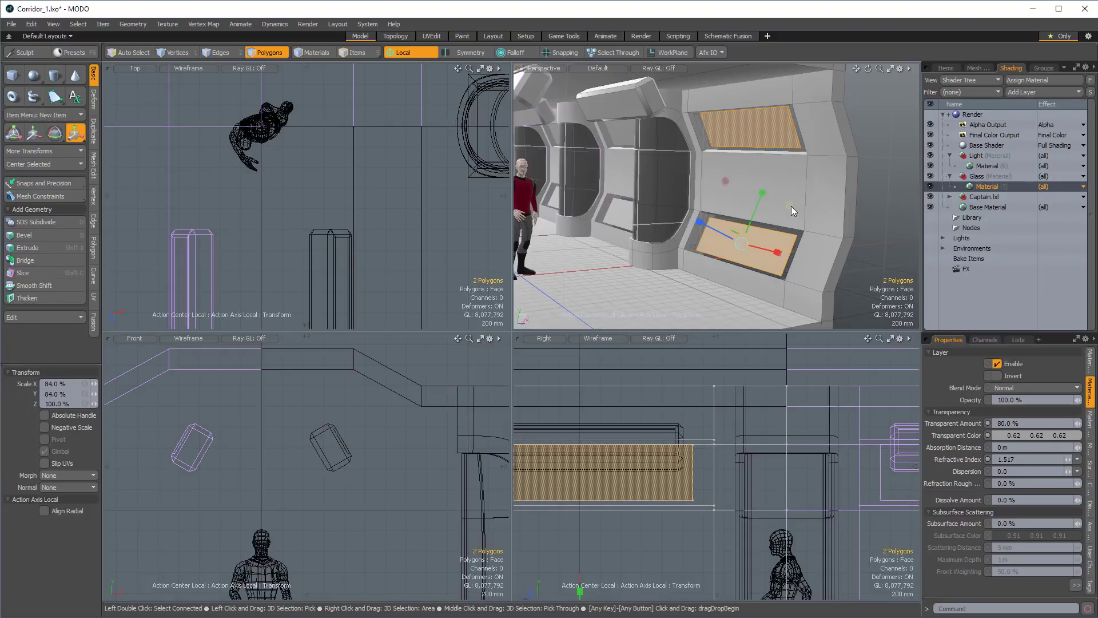
Raise the two scaled wall panels out of their recesses with a Polygon Bevel shift of 120 mm.
{"action": "key", "text": "ctrl+v"}
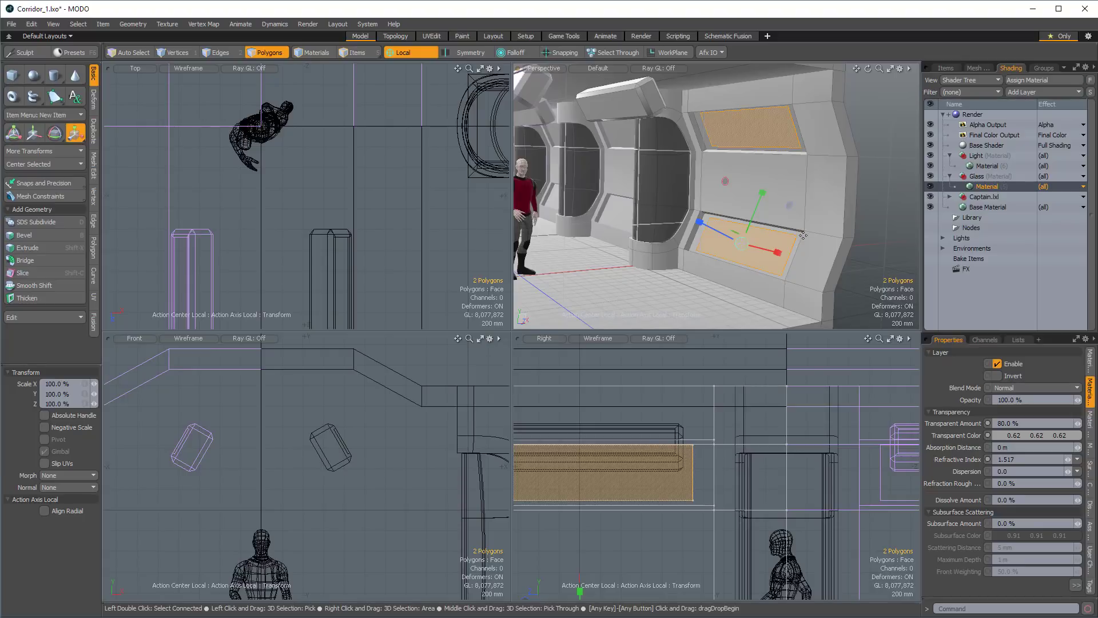
{"action": "key", "text": "b"}
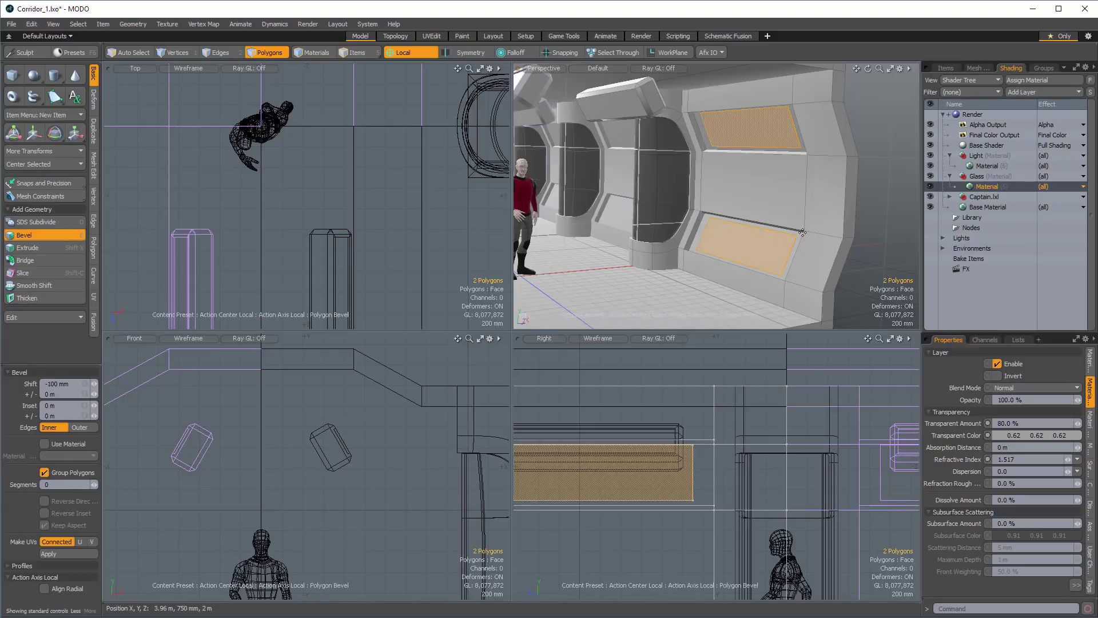
{"action": "mouse_move", "coordinate": [696, 185]}
{"action": "left_mouse_down"}
{"action": "mouse_move", "coordinate": [686, 187]}
{"action": "mouse_move", "coordinate": [716, 179]}
{"action": "left_mouse_up"}
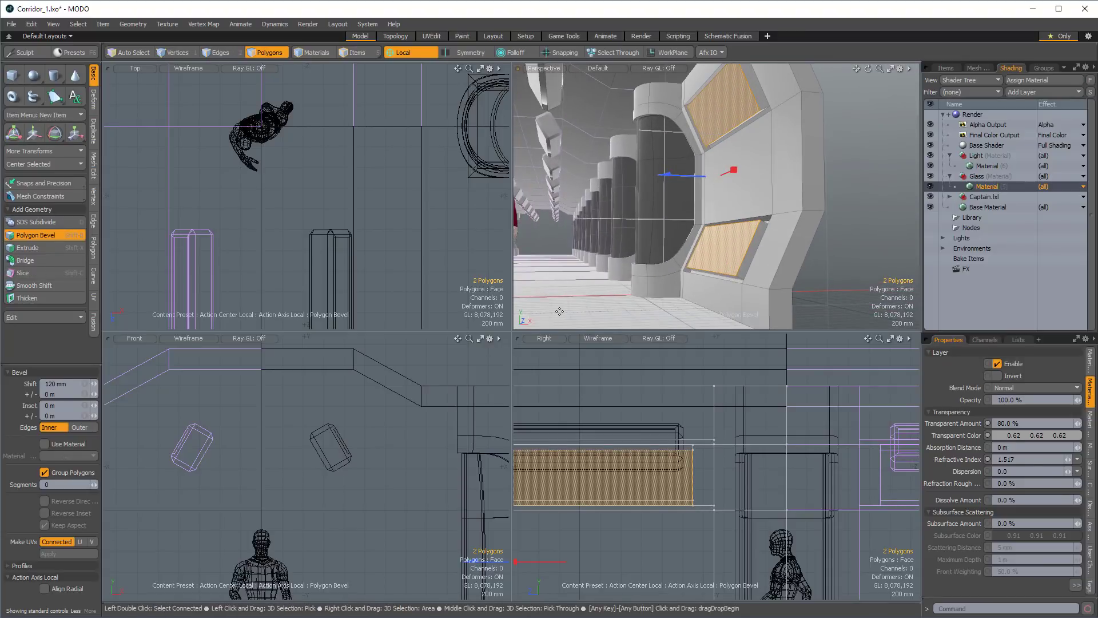
{"action": "left_click_drag", "start_coordinate": [722, 238], "coordinate": [702, 270], "text": "alt"}
{"action": "key", "text": "space"}
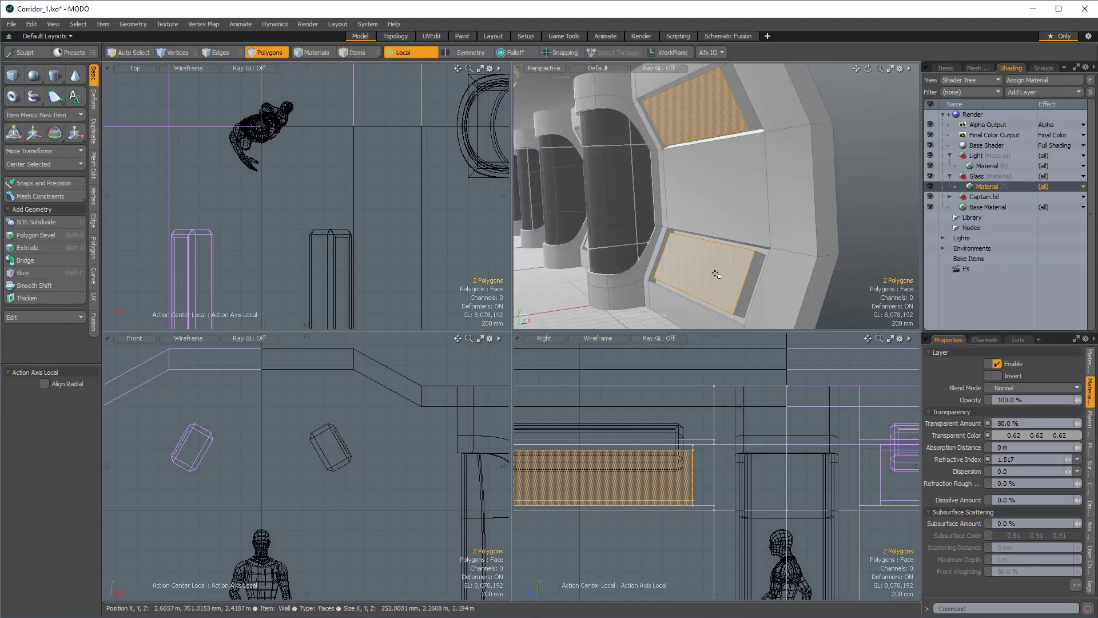
{"action": "key", "text": "shift+Up"}
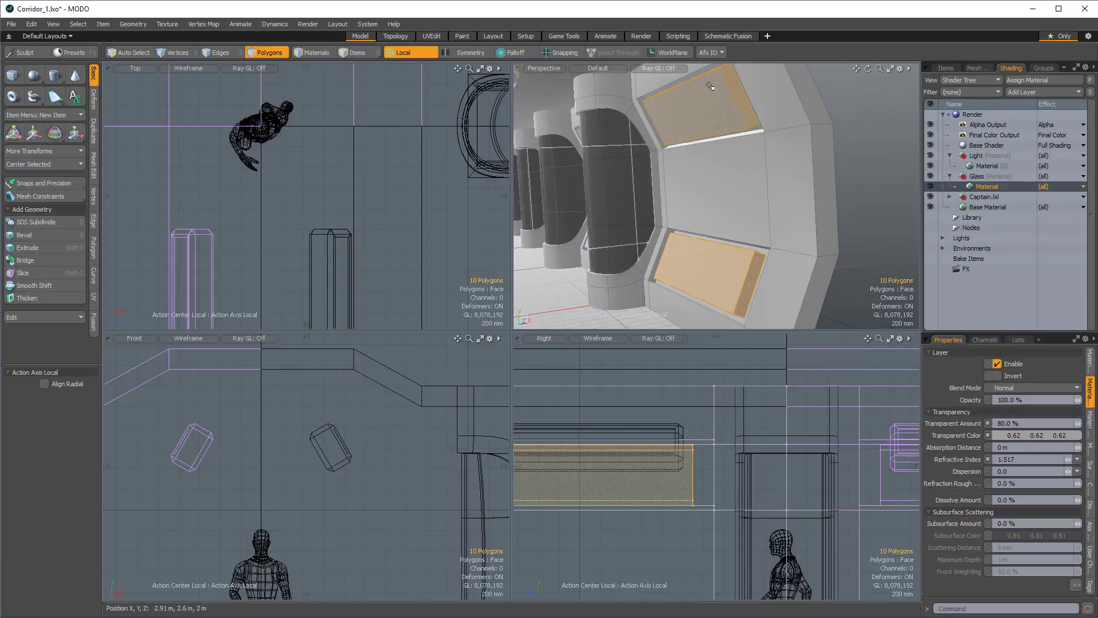
{"action": "key", "text": "alt"}
{"action": "left_click", "coordinate": [226, 55], "text": "ctrl"}
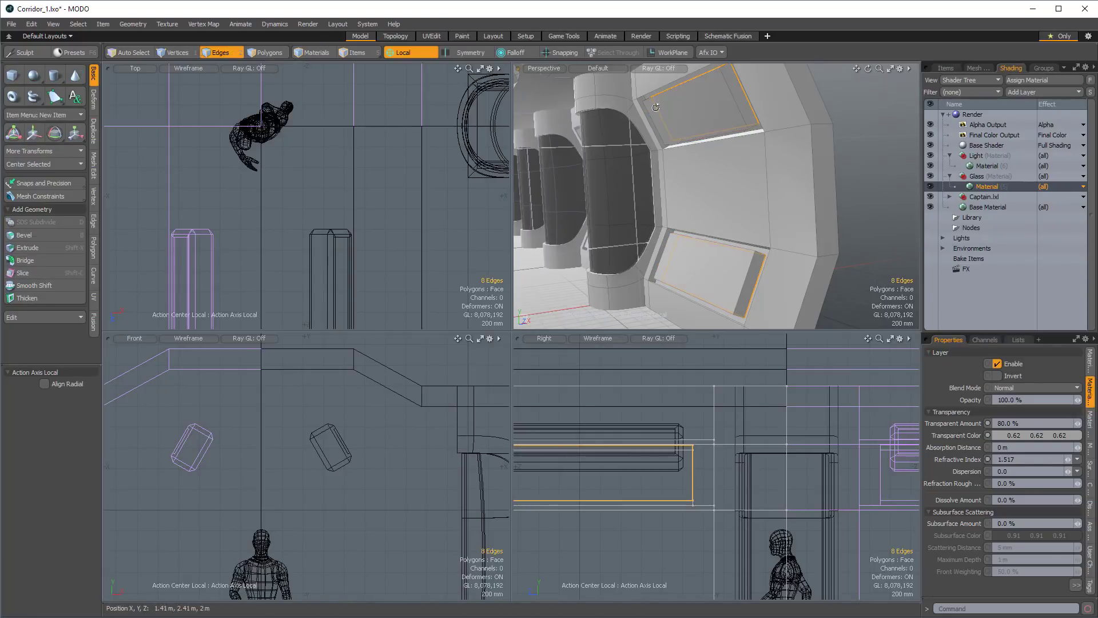
{"action": "left_click_drag", "start_coordinate": [560, 132], "coordinate": [473, 119], "text": "alt"}
{"action": "key", "text": "ctrl+z"}
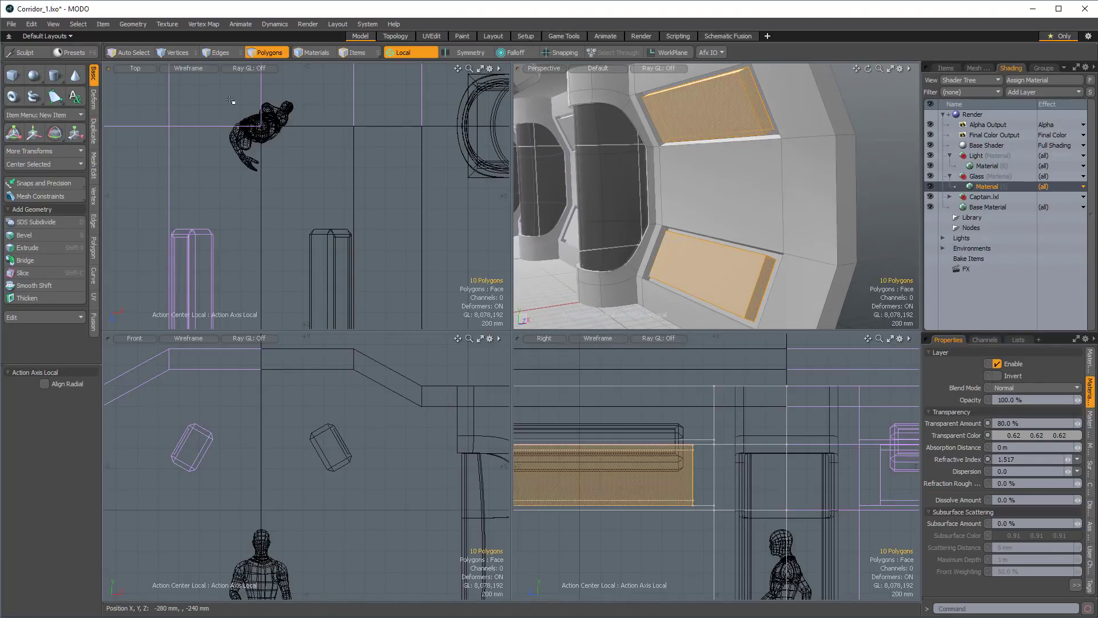
{"action": "left_click", "coordinate": [215, 52], "text": "alt"}
{"action": "left_click_drag", "start_coordinate": [766, 122], "coordinate": [708, 284], "text": "alt"}
{"action": "left_click_drag", "start_coordinate": [748, 324], "coordinate": [763, 216], "text": "alt"}
{"action": "left_click", "coordinate": [782, 262], "text": "ctrl"}
{"action": "left_click", "coordinate": [775, 302], "text": "ctrl"}
{"action": "left_click_drag", "start_coordinate": [774, 302], "coordinate": [730, 221], "text": "alt"}
{"action": "left_click", "coordinate": [798, 218], "text": "ctrl"}
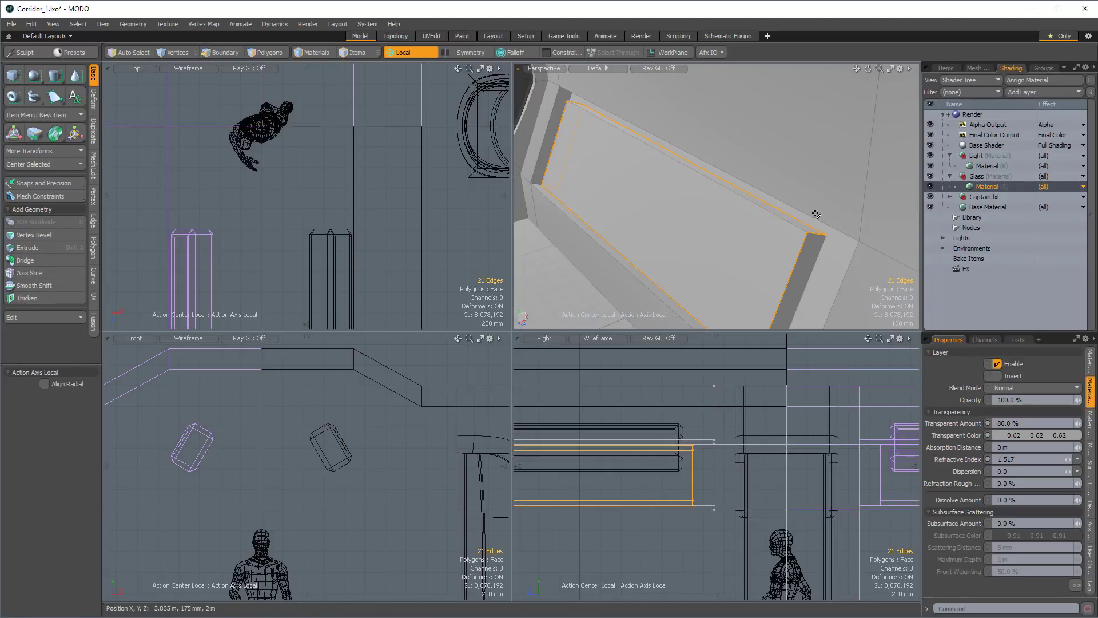
{"action": "left_click", "coordinate": [793, 225]}
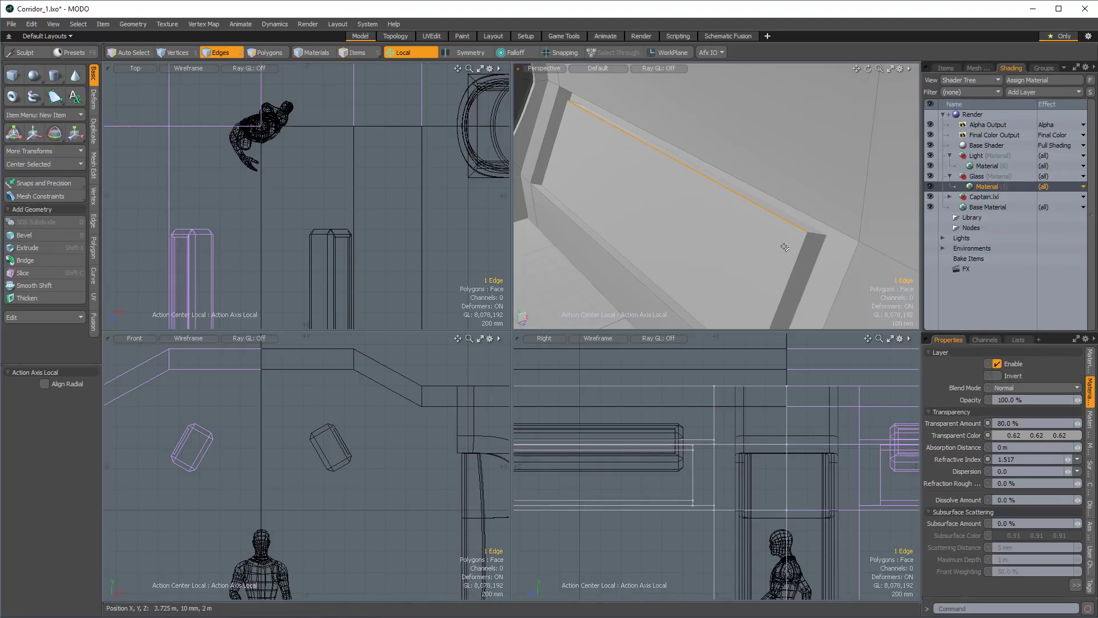
Select the front polygons of both raised wall panels and convert the selection to their boundary edges.
{"action": "key", "text": "3"}
{"action": "left_click", "coordinate": [779, 246]}
{"action": "left_click_drag", "start_coordinate": [779, 245], "coordinate": [754, 149], "text": "ctrl+alt"}
{"action": "left_click", "coordinate": [756, 108], "text": "shift"}
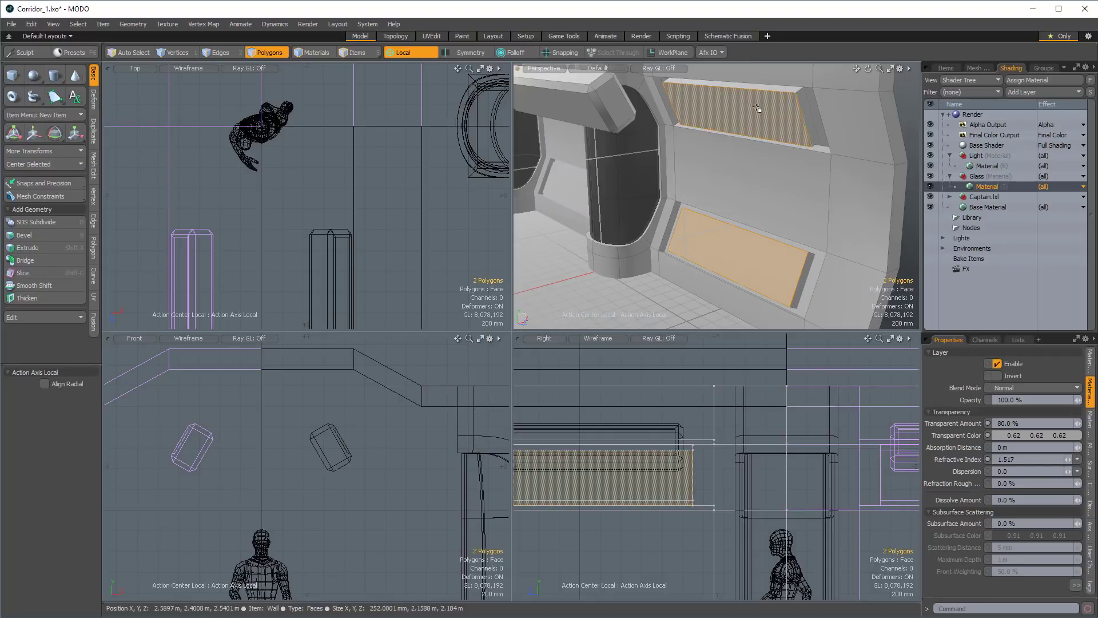
{"action": "left_click", "coordinate": [215, 55], "text": "ctrl"}
{"action": "scroll", "coordinate": [771, 105], "scroll_direction": "up", "scroll_amount": 2}
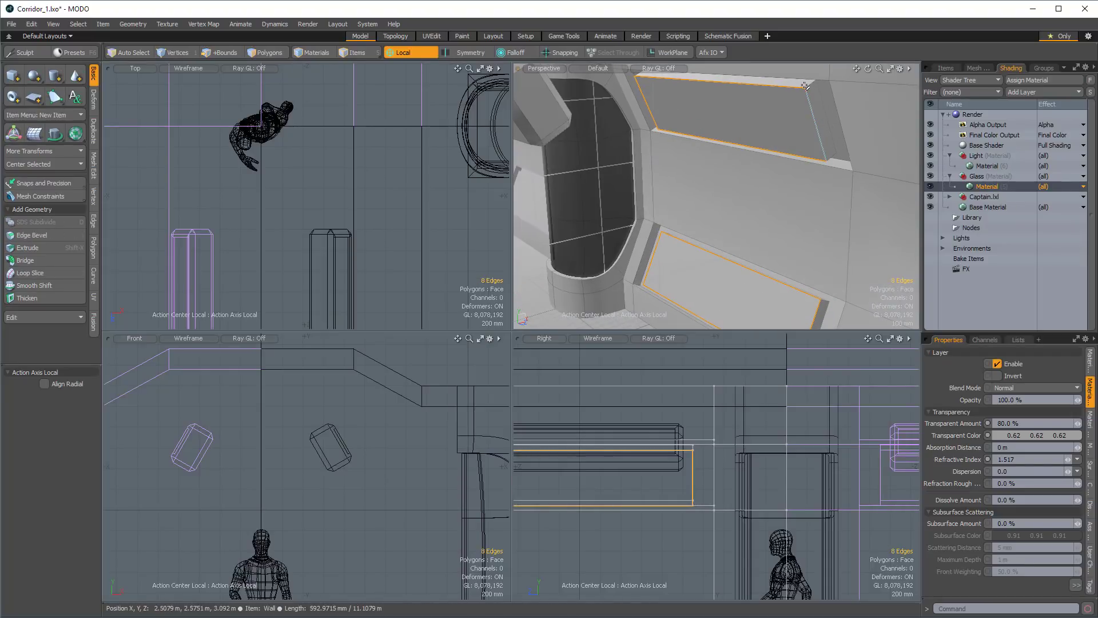
Add the depth edges at all the corners of both wall panels to the edge selection.
{"action": "left_click_drag", "start_coordinate": [828, 157], "coordinate": [807, 223], "text": "alt"}
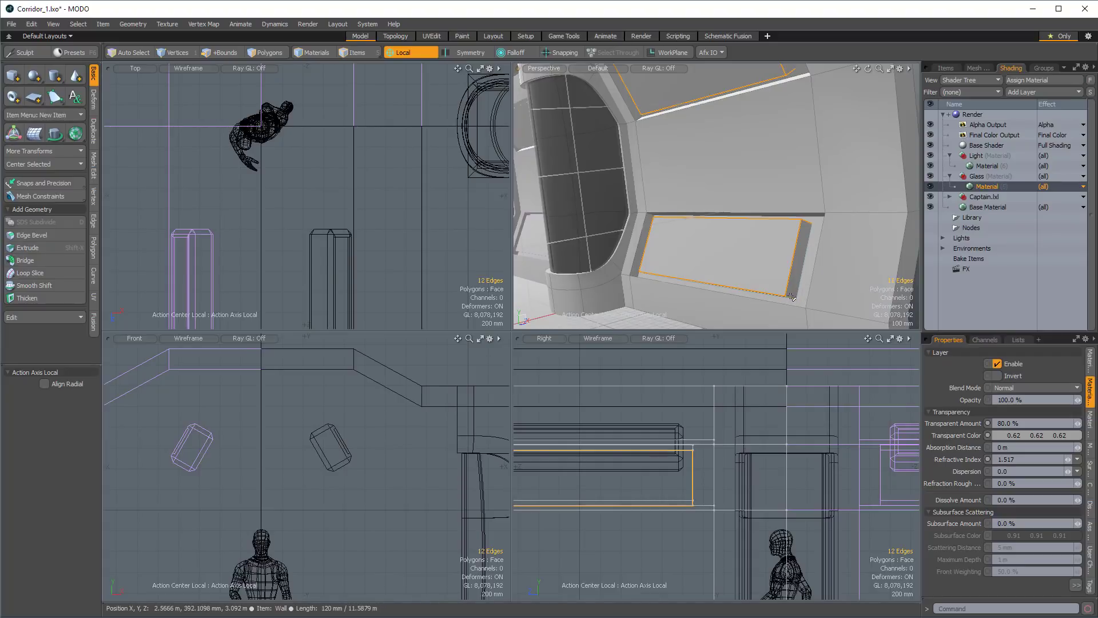
{"action": "left_click_drag", "start_coordinate": [790, 297], "coordinate": [707, 190], "text": "alt"}
{"action": "scroll", "coordinate": [801, 194], "scroll_direction": "up", "scroll_amount": 3}
{"action": "left_click", "coordinate": [713, 203], "text": "shift"}
{"action": "left_click_drag", "start_coordinate": [757, 273], "coordinate": [784, 110], "text": "alt"}
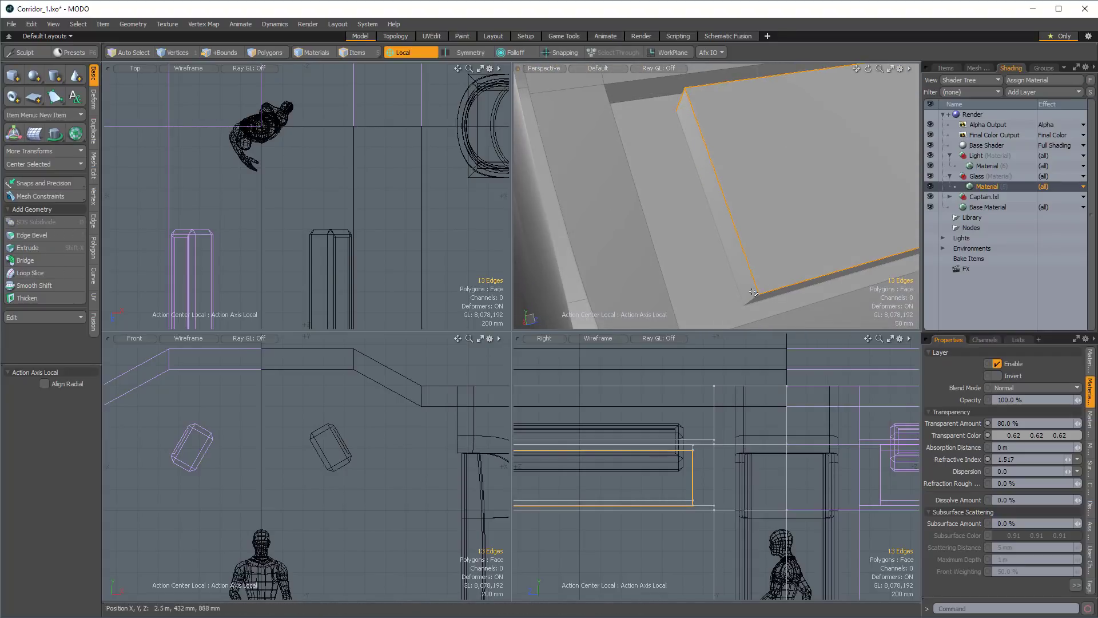
{"action": "left_click_drag", "start_coordinate": [759, 287], "coordinate": [779, 321], "text": "alt"}
{"action": "left_click_drag", "start_coordinate": [766, 126], "coordinate": [689, 196], "text": "alt"}
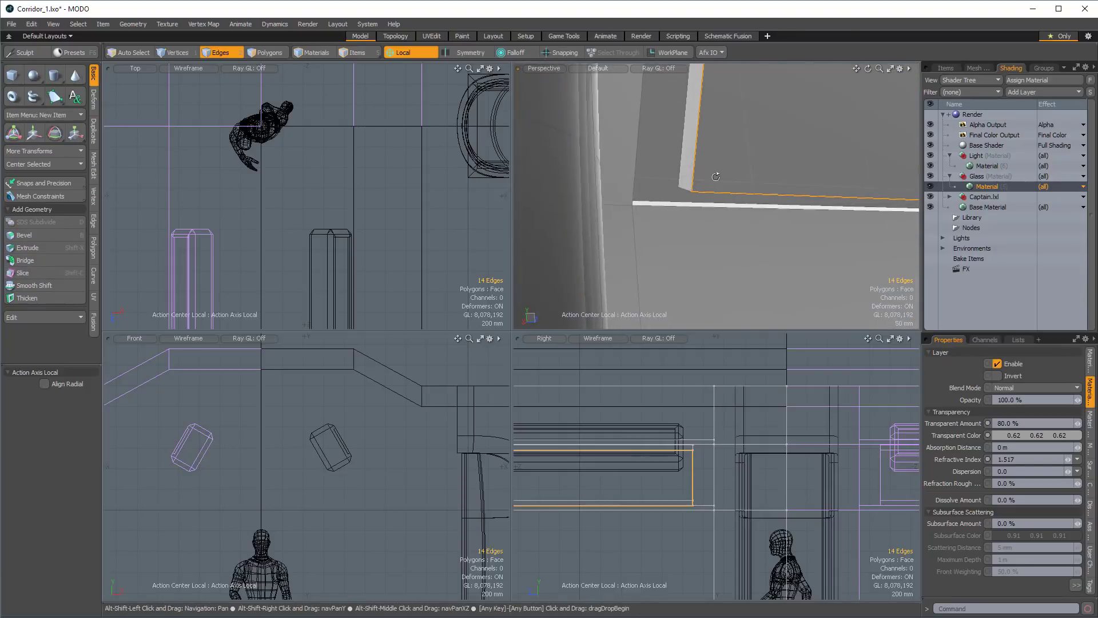
{"action": "left_click", "coordinate": [685, 195], "text": "shift"}
{"action": "left_click_drag", "start_coordinate": [703, 130], "coordinate": [627, 177], "text": "alt"}
{"action": "left_click", "coordinate": [708, 172], "text": "shift"}
Round the selected panel edges with an Edge Bevel of 76 mm inset and round level 7.
{"action": "key", "text": "b"}
{"action": "left_click_drag", "start_coordinate": [709, 110], "coordinate": [637, 158], "text": "alt"}
{"action": "left_click_drag", "start_coordinate": [637, 157], "coordinate": [657, 191], "text": "alt+shift"}
{"action": "left_click_drag", "start_coordinate": [658, 191], "coordinate": [722, 219], "text": "alt"}
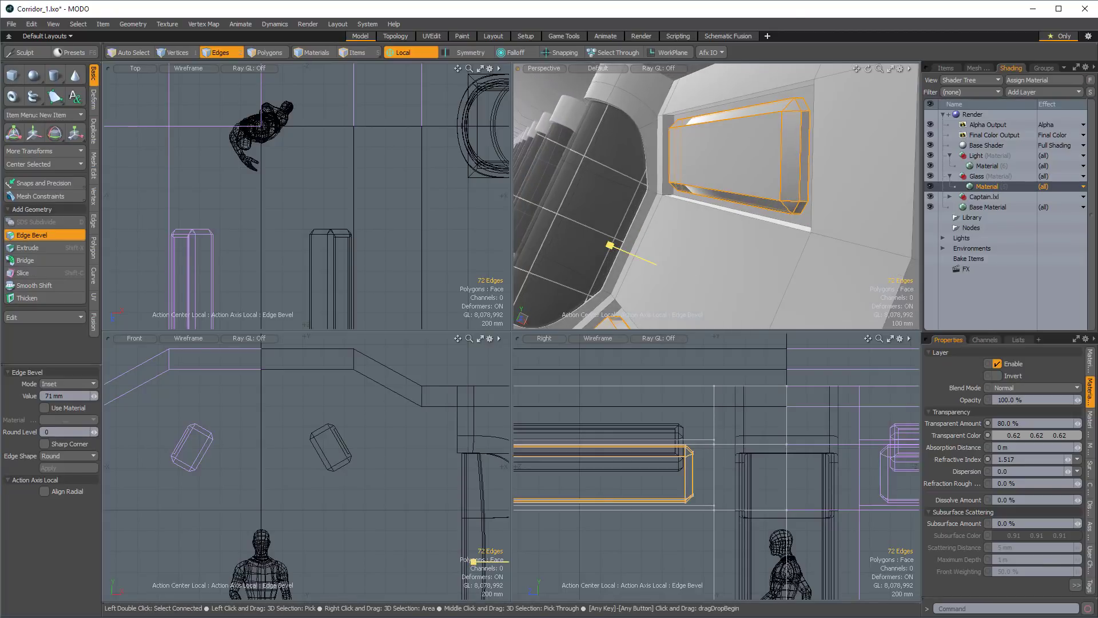
{"action": "mouse_move", "coordinate": [610, 245]}
{"action": "left_mouse_down"}
{"action": "mouse_move", "coordinate": [626, 245]}
{"action": "mouse_move", "coordinate": [615, 246]}
{"action": "left_mouse_up"}
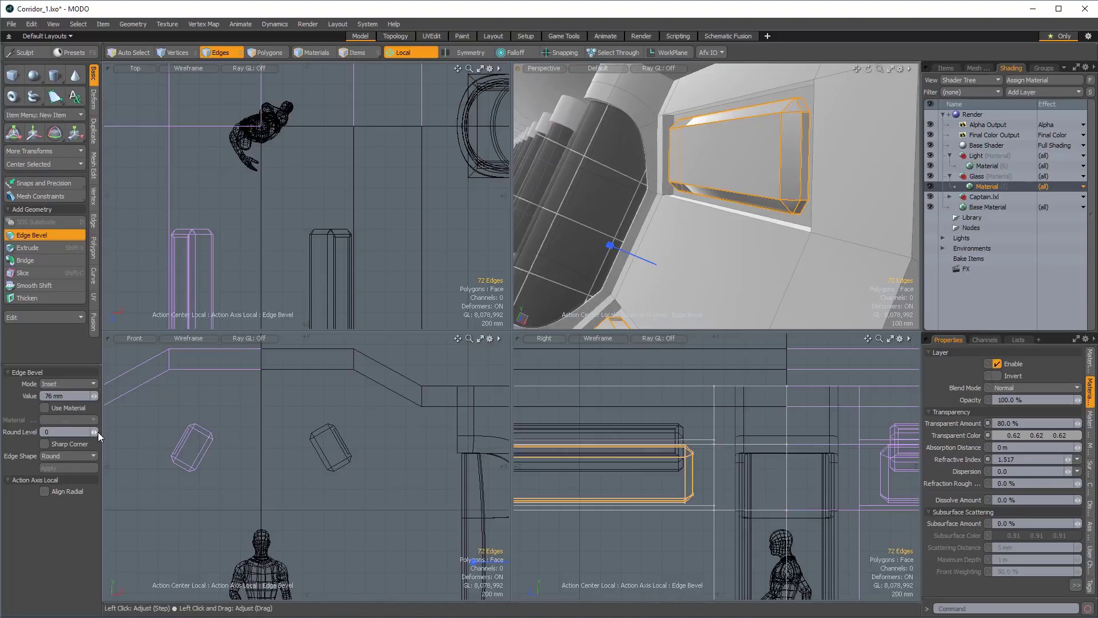
{"action": "left_click_drag", "start_coordinate": [94, 432], "coordinate": [114, 433]}
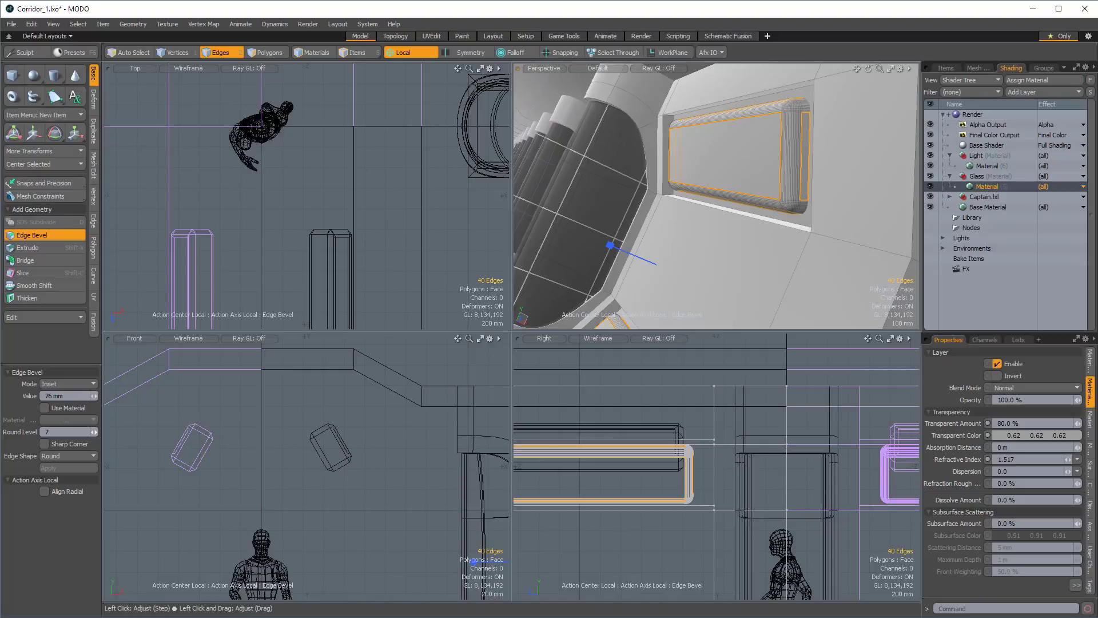
{"action": "left_click_drag", "start_coordinate": [714, 225], "coordinate": [680, 172], "text": "alt"}
{"action": "key", "text": "space"}
Select all polygons of both rounded panels, move them along their local Z axis within the recesses, and clear the selection.
{"action": "left_click_drag", "start_coordinate": [663, 221], "coordinate": [687, 221], "text": "alt+shift"}
{"action": "key", "text": "3"}
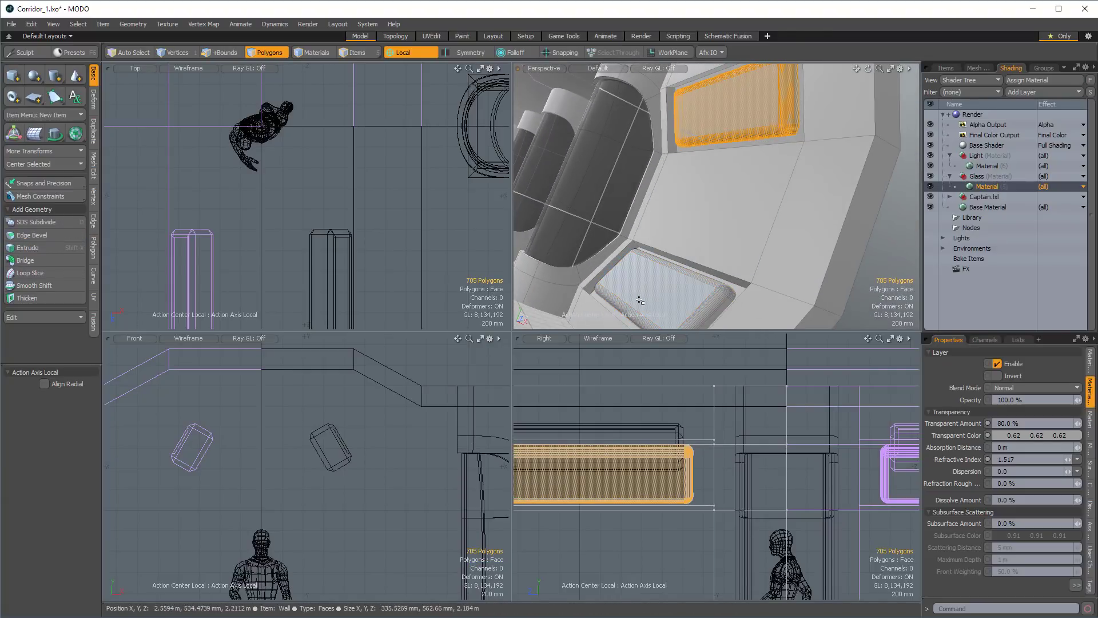
{"action": "double_click", "coordinate": [640, 300], "text": "shift"}
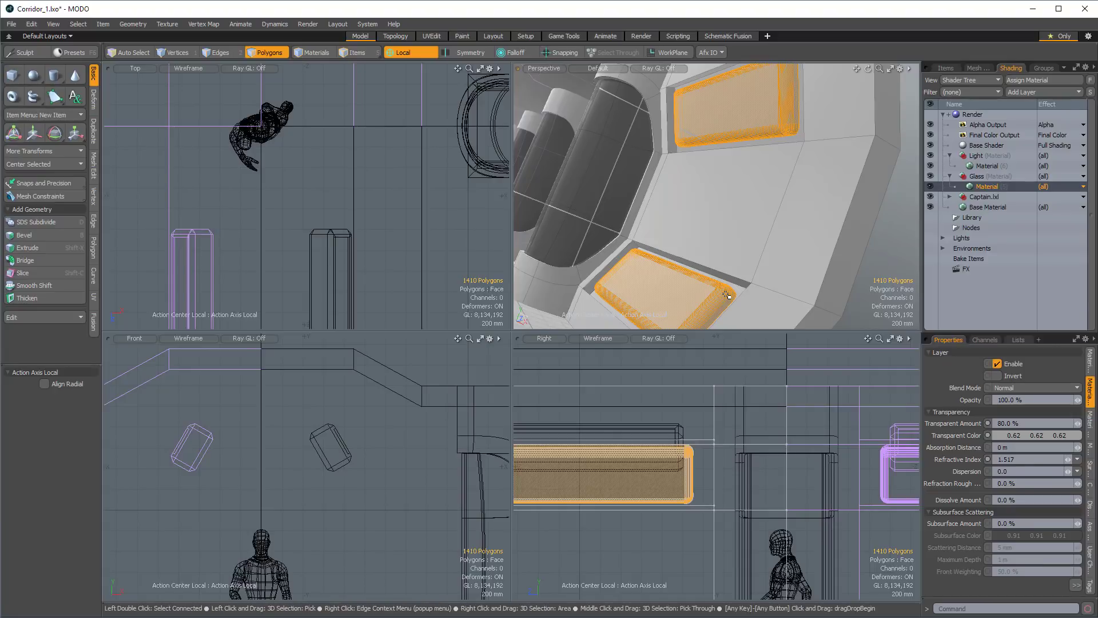
{"action": "left_click_drag", "start_coordinate": [725, 189], "coordinate": [720, 160], "text": "alt"}
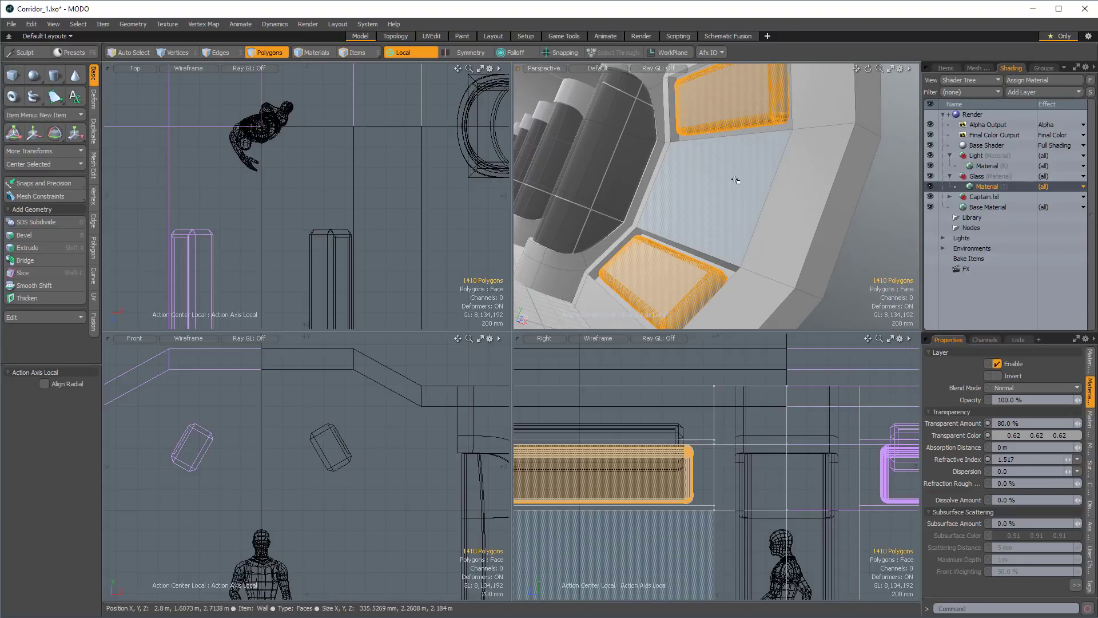
{"action": "key", "text": "w"}
{"action": "left_click_drag", "start_coordinate": [726, 171], "coordinate": [736, 206], "text": "alt"}
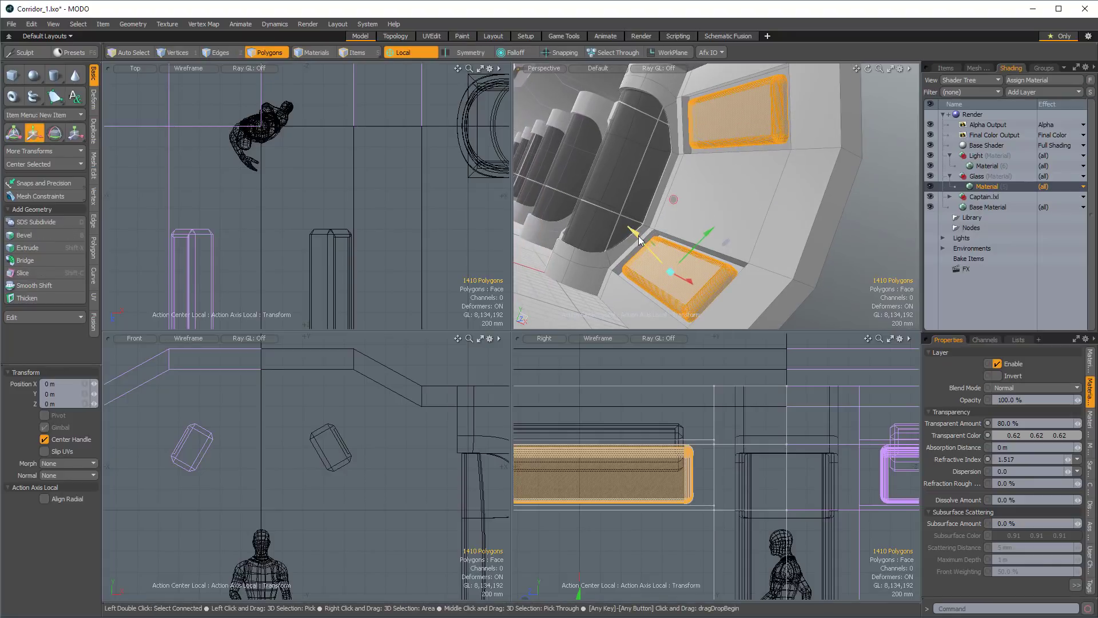
{"action": "left_click_drag", "start_coordinate": [633, 231], "coordinate": [632, 162]}
{"action": "scroll", "coordinate": [647, 251], "scroll_direction": "up", "scroll_amount": 5}
{"action": "key", "text": "Escape"}
{"action": "scroll", "coordinate": [780, 234], "scroll_direction": "down", "scroll_amount": 8}
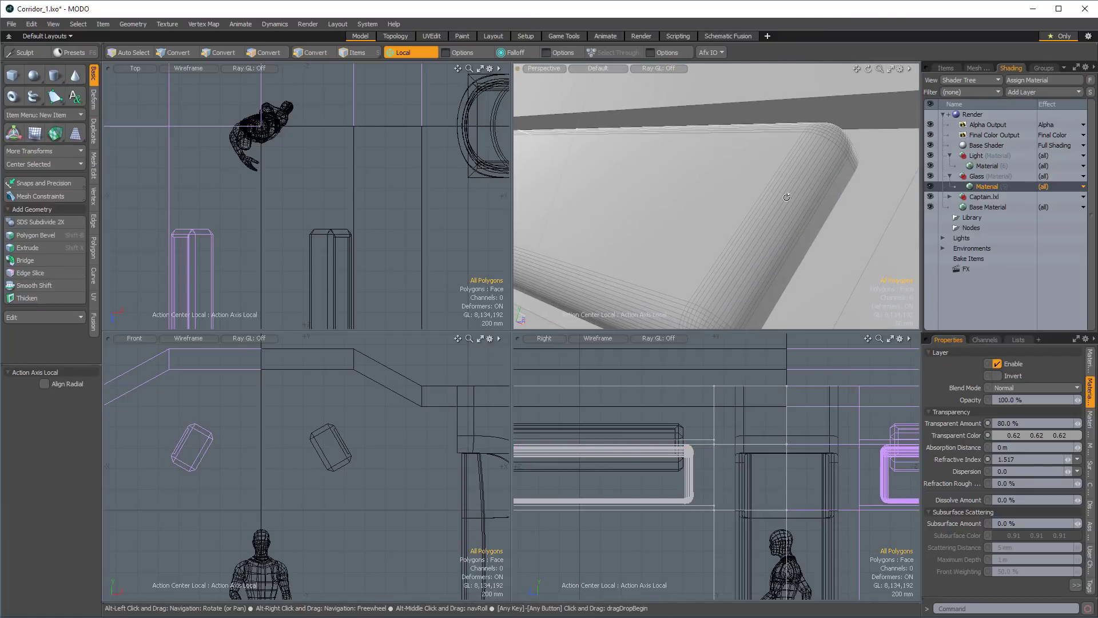
{"action": "left_click_drag", "start_coordinate": [736, 239], "coordinate": [713, 189], "text": "alt"}
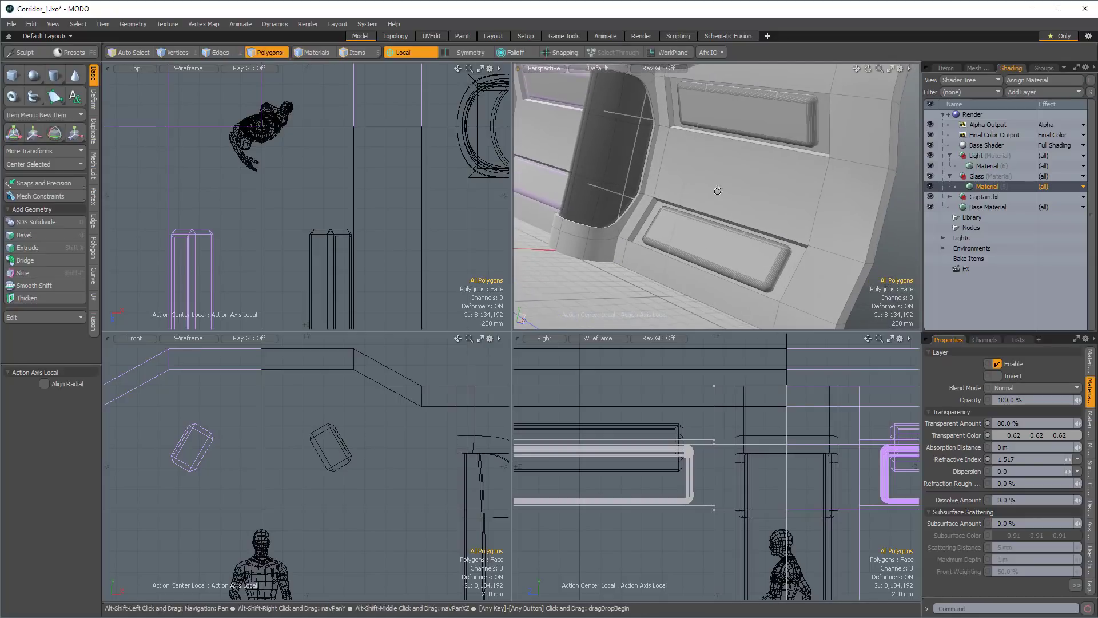
Select the whole lower wall panel, hide the rest of the Wall mesh, and fit the panel in the views.
{"action": "key", "text": "3"}
{"action": "left_click", "coordinate": [741, 117]}
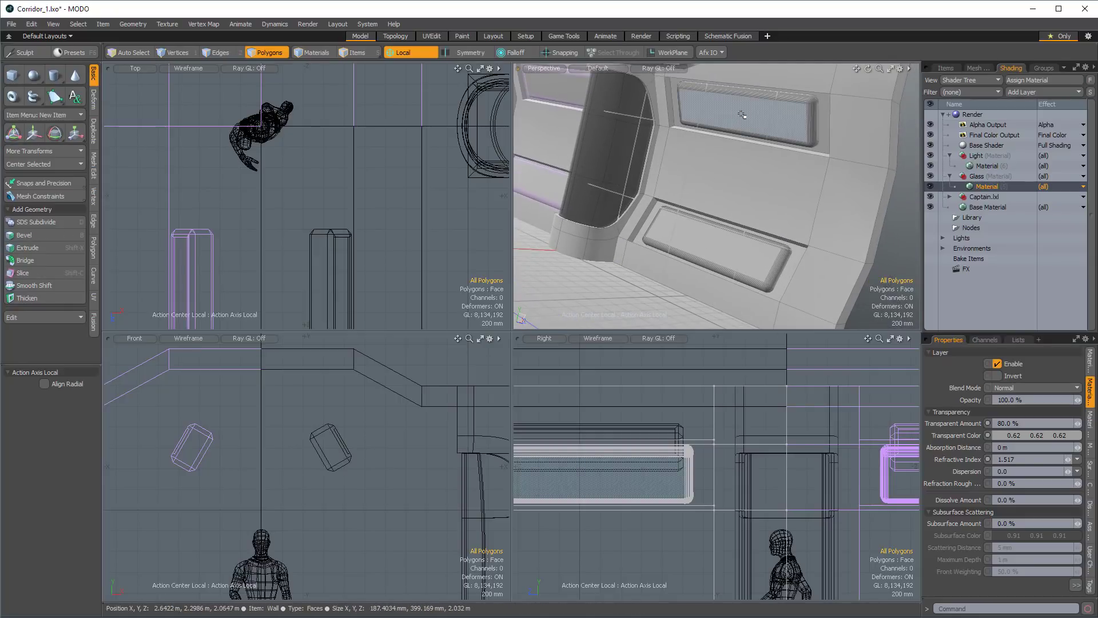
{"action": "double_click", "coordinate": [743, 251]}
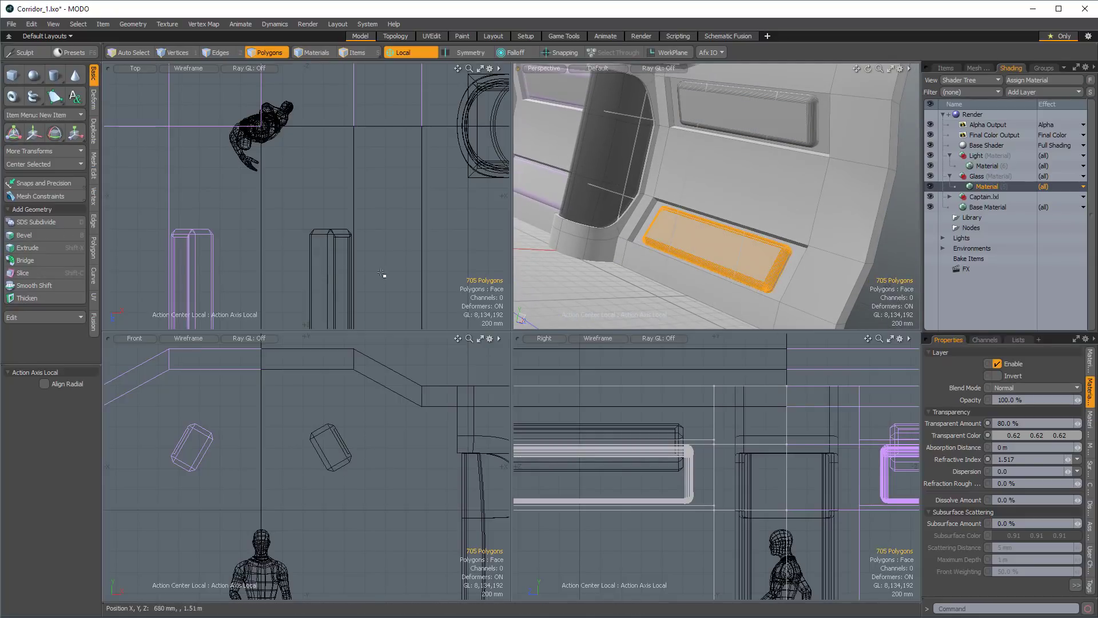
{"action": "double_click", "coordinate": [713, 232], "text": "shift"}
{"action": "key", "text": "shift+h"}
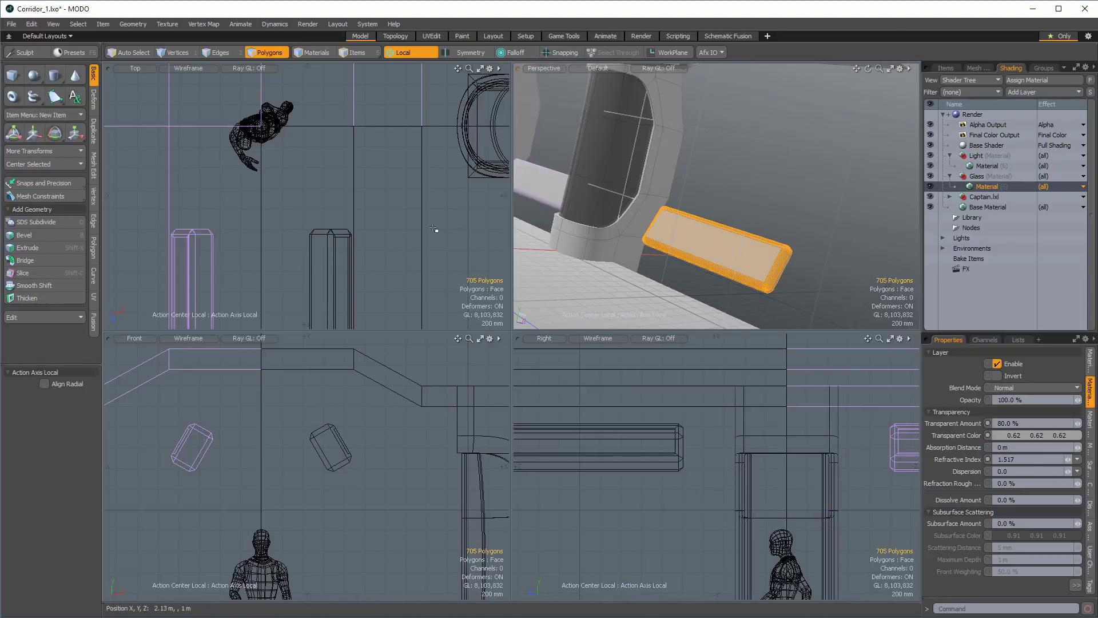
{"action": "key", "text": "shift+a"}
{"action": "mouse_move", "coordinate": [330, 213]}
{"action": "left_mouse_down", "text": "ctrl+alt"}
{"action": "mouse_move", "coordinate": [337, 199]}
{"action": "mouse_move", "coordinate": [323, 212]}
{"action": "left_mouse_up", "text": "ctrl+alt"}
Select all connected polygons of the isolated panel and copy them.
{"action": "key", "text": "1"}
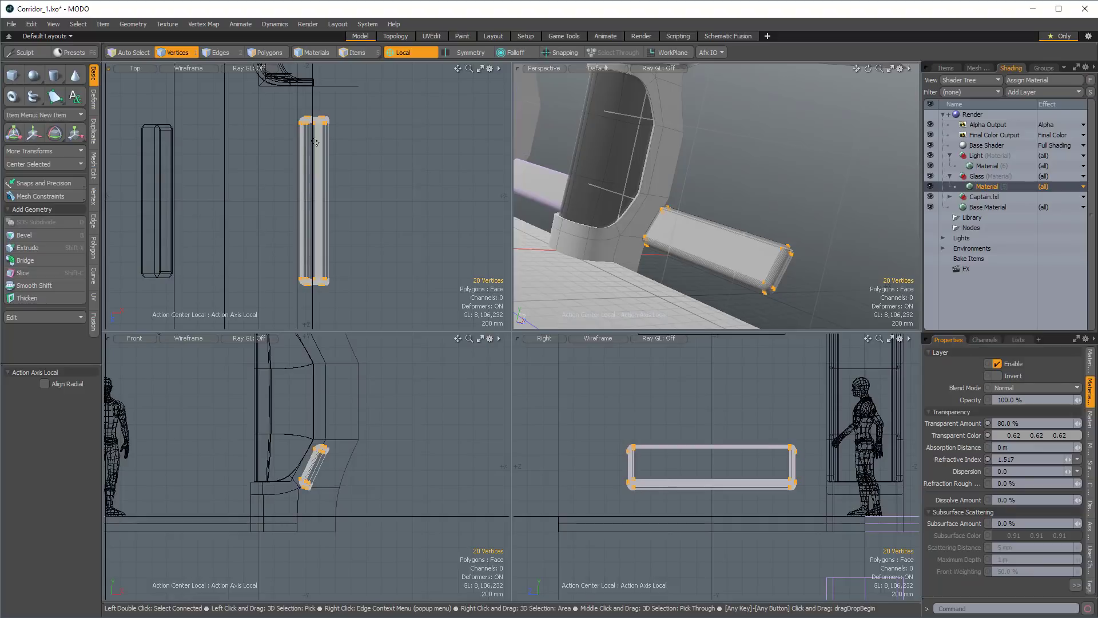
{"action": "key", "text": "3"}
{"action": "double_click", "coordinate": [701, 245]}
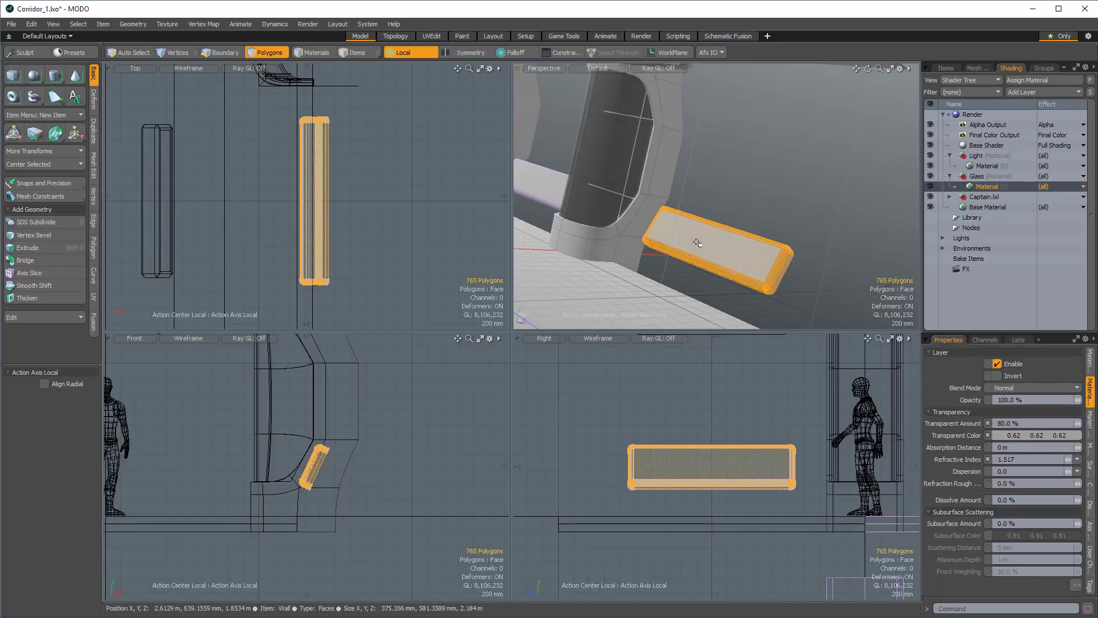
Switch the action center to Automatic and move the vertices at the panel end nearest the Captain figure inward along Z.
{"action": "key", "text": "1"}
{"action": "right_click_drag", "start_coordinate": [284, 129], "coordinate": [349, 142]}
{"action": "key", "text": "w"}
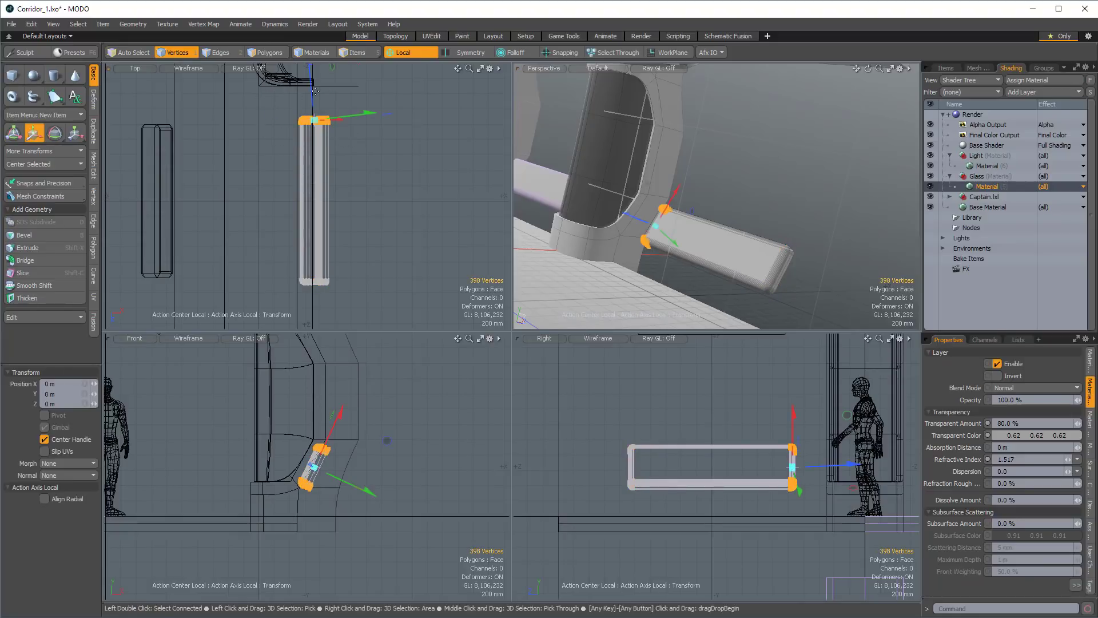
{"action": "left_click", "coordinate": [314, 52]}
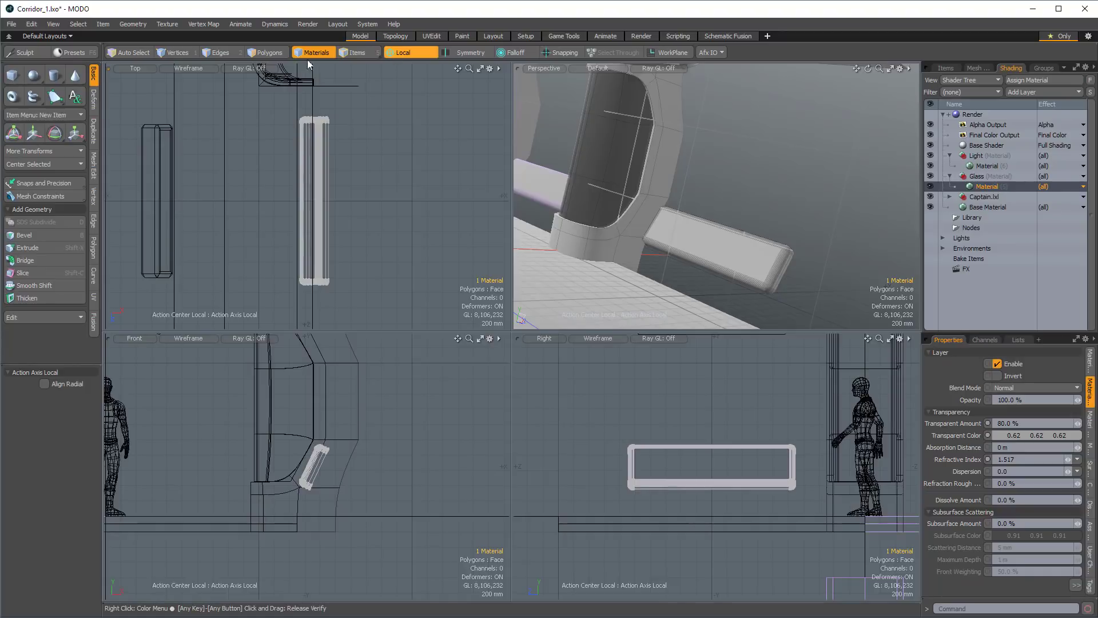
{"action": "left_click", "coordinate": [180, 50]}
{"action": "left_click", "coordinate": [404, 52]}
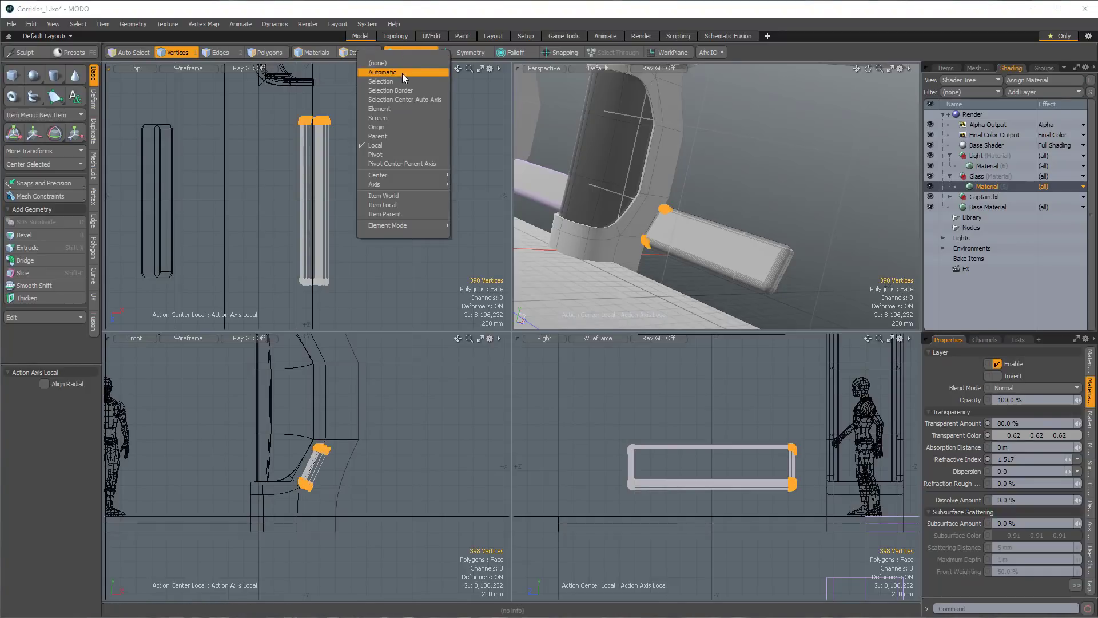
{"action": "left_click", "coordinate": [402, 73]}
{"action": "key", "text": "w"}
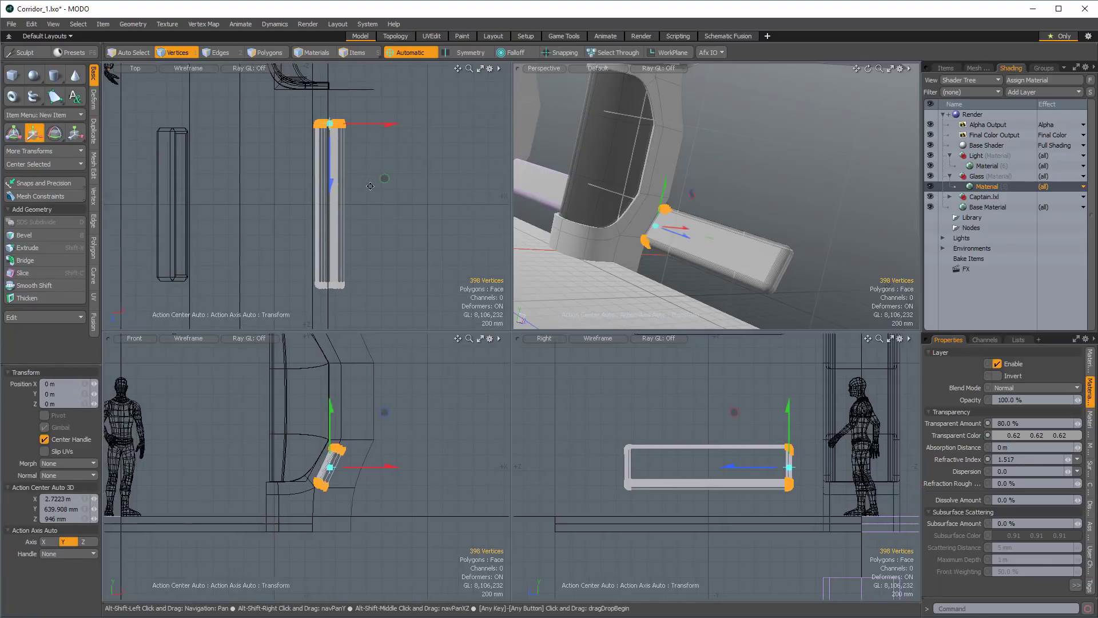
{"action": "mouse_move", "coordinate": [370, 186]}
{"action": "left_mouse_down", "text": "alt+shift"}
{"action": "mouse_move", "coordinate": [329, 187]}
{"action": "mouse_move", "coordinate": [329, 234]}
{"action": "mouse_move", "coordinate": [325, 218]}
{"action": "left_mouse_up", "text": "alt+shift"}
{"action": "key", "text": "q"}
Select the vertices at the panel's opposite end and move them inward by -580 mm in Z.
{"action": "mouse_move", "coordinate": [294, 237]}
{"action": "right_mouse_down"}
{"action": "mouse_move", "coordinate": [370, 276]}
{"action": "mouse_move", "coordinate": [399, 237]}
{"action": "right_mouse_up"}
{"action": "key", "text": "w"}
{"action": "left_click_drag", "start_coordinate": [329, 296], "coordinate": [325, 252]}
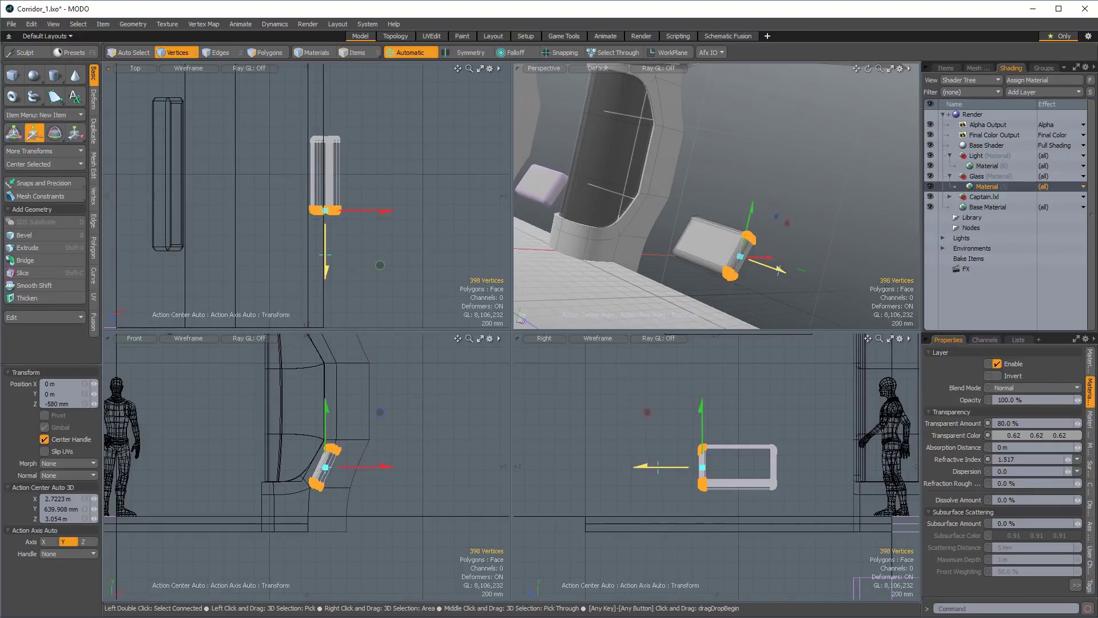
{"action": "key", "text": "q"}
Paste the copied full-length panel over the shortened panel.
{"action": "mouse_move", "coordinate": [703, 183]}
{"action": "left_mouse_down", "text": "alt"}
{"action": "mouse_move", "coordinate": [731, 172]}
{"action": "mouse_move", "coordinate": [721, 184]}
{"action": "left_mouse_up", "text": "alt"}
{"action": "key", "text": "ctrl+v"}
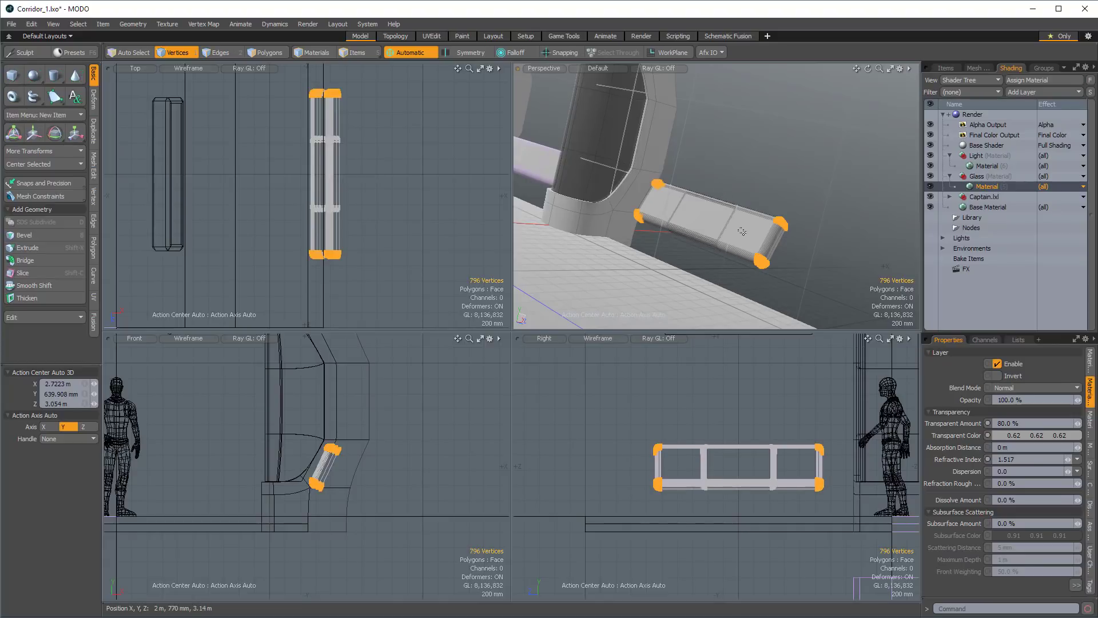
{"action": "left_click_drag", "start_coordinate": [745, 225], "coordinate": [703, 232], "text": "alt"}
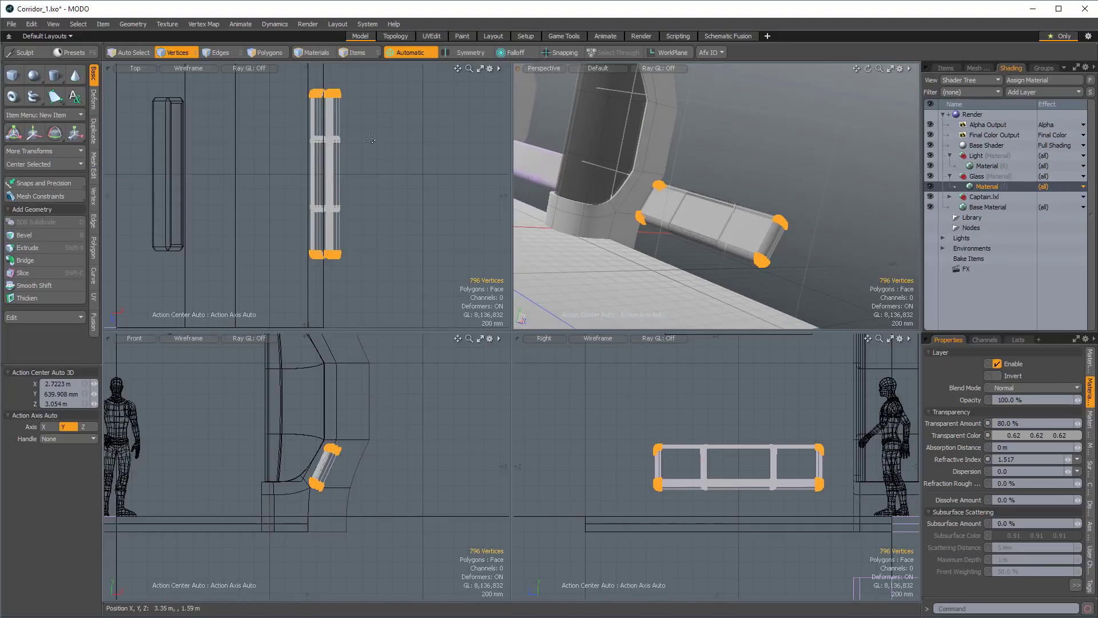
Select the pasted panel's end vertices farthest from the Captain figure and move them by -1.61 m in Z.
{"action": "mouse_move", "coordinate": [329, 123]}
{"action": "right_mouse_down", "text": "ctrl"}
{"action": "mouse_move", "coordinate": [343, 64]}
{"action": "mouse_move", "coordinate": [361, 124]}
{"action": "right_mouse_up", "text": "ctrl"}
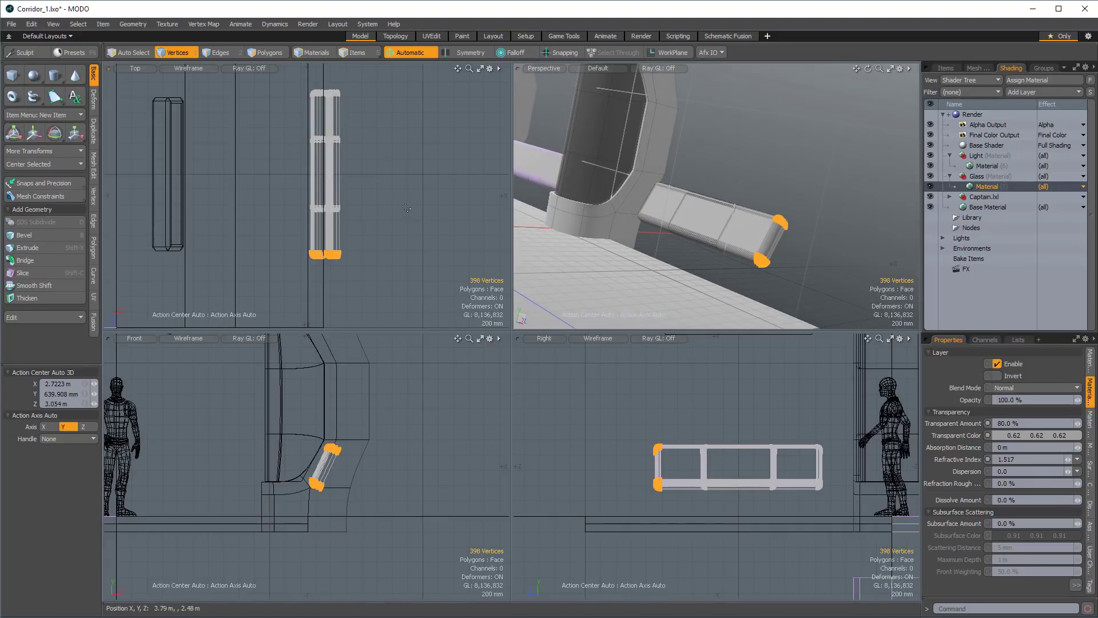
{"action": "key", "text": "w"}
{"action": "left_click_drag", "start_coordinate": [323, 309], "coordinate": [324, 183]}
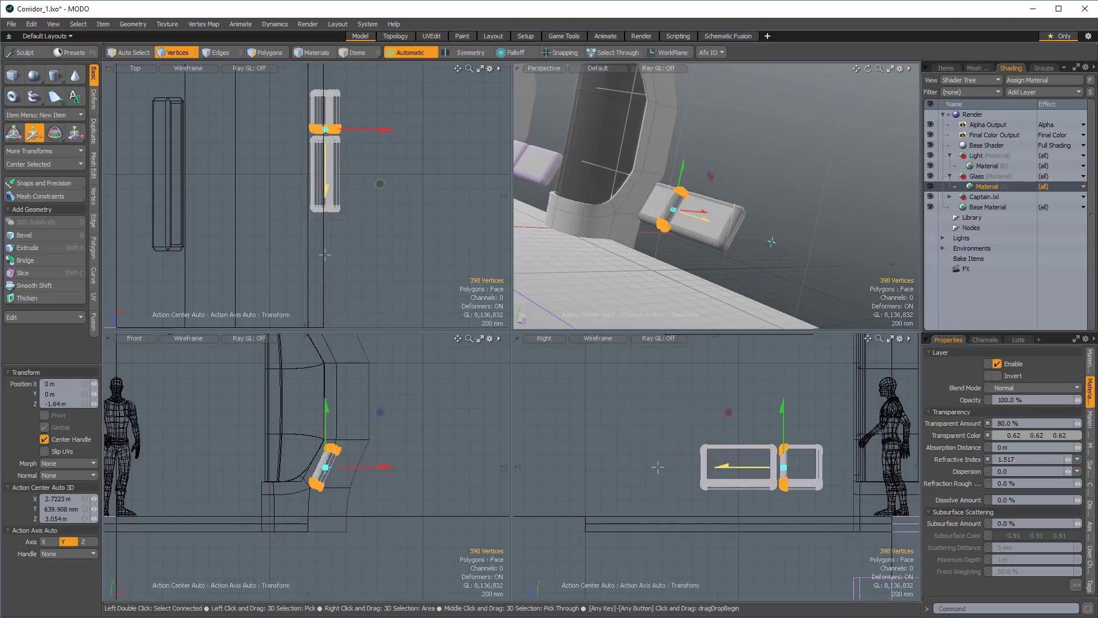
{"action": "key", "text": "shift+a"}
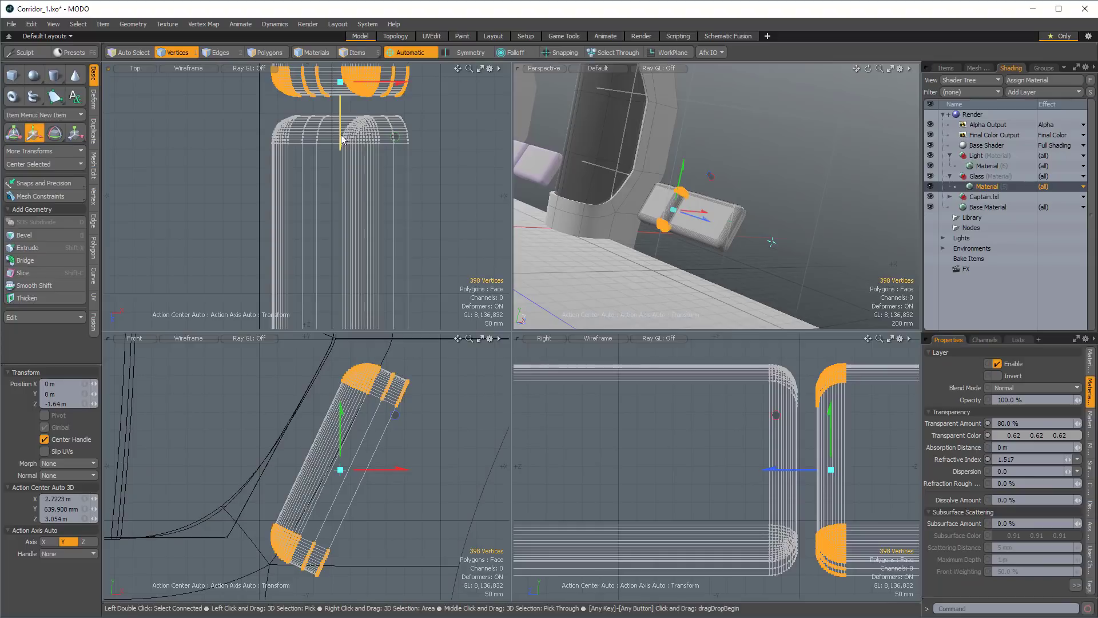
{"action": "left_click_drag", "start_coordinate": [343, 139], "coordinate": [312, 168]}
{"action": "scroll", "coordinate": [366, 171], "scroll_direction": "down", "scroll_amount": 6}
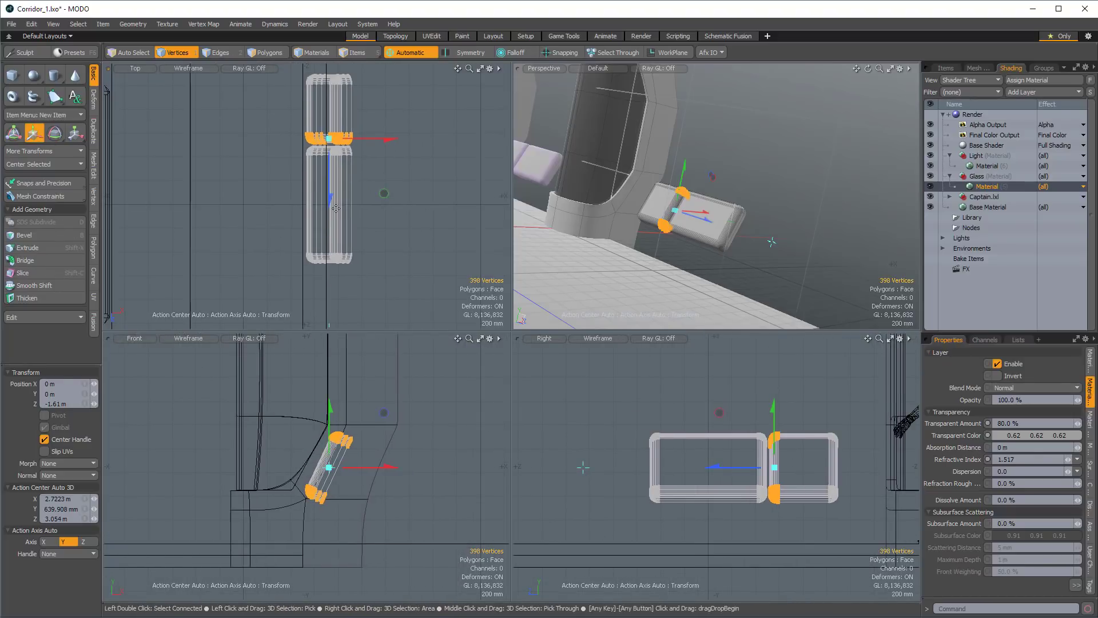
Paste another full-length panel and move its end vertices nearest the Captain figure by 1.61 m in Z.
{"action": "key", "text": "q"}
{"action": "key", "text": "ctrl+v"}
{"action": "left_click_drag", "start_coordinate": [380, 149], "coordinate": [383, 155], "text": "alt"}
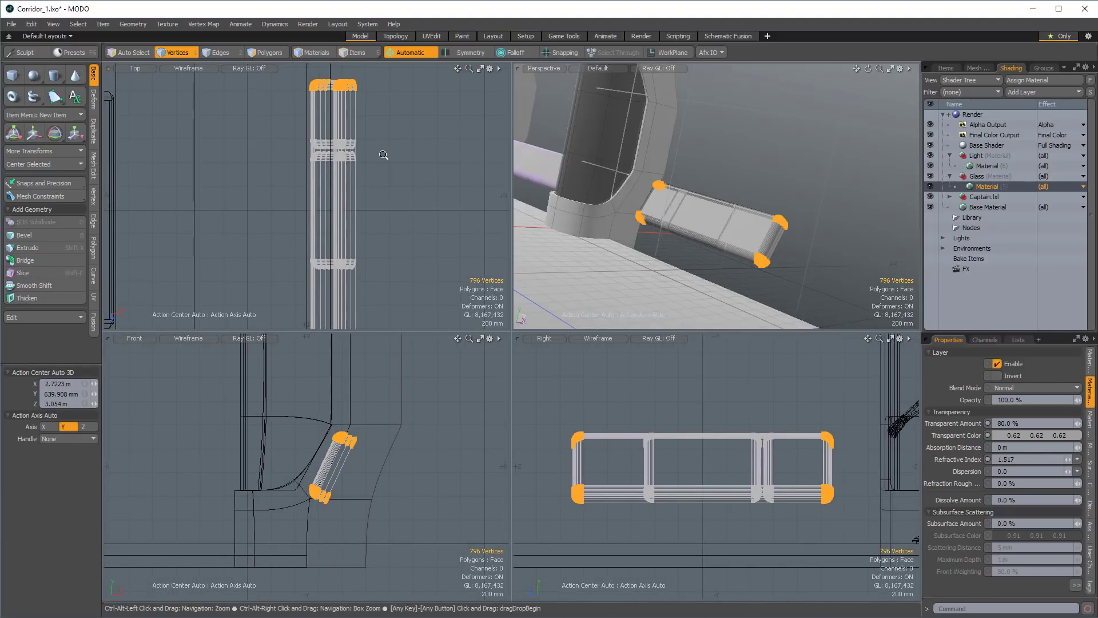
{"action": "scroll", "coordinate": [384, 155], "scroll_direction": "down", "scroll_amount": 5}
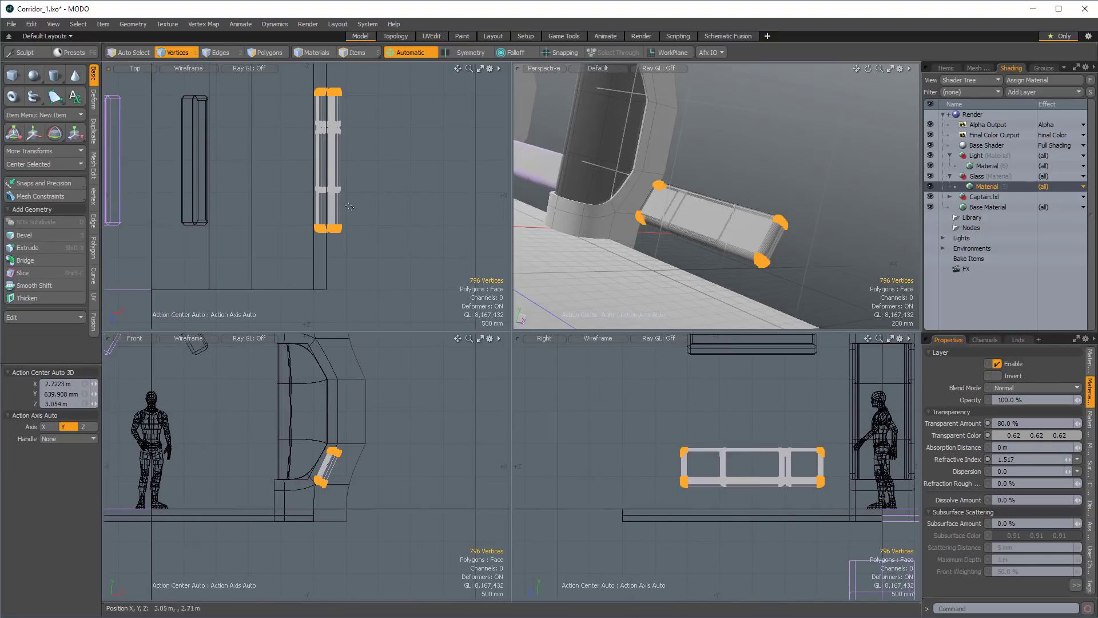
{"action": "mouse_move", "coordinate": [350, 207]}
{"action": "right_mouse_down", "text": "ctrl"}
{"action": "mouse_move", "coordinate": [285, 194]}
{"action": "mouse_move", "coordinate": [317, 197]}
{"action": "right_mouse_up", "text": "ctrl"}
{"action": "key", "text": "w"}
{"action": "left_click_drag", "start_coordinate": [325, 140], "coordinate": [326, 246]}
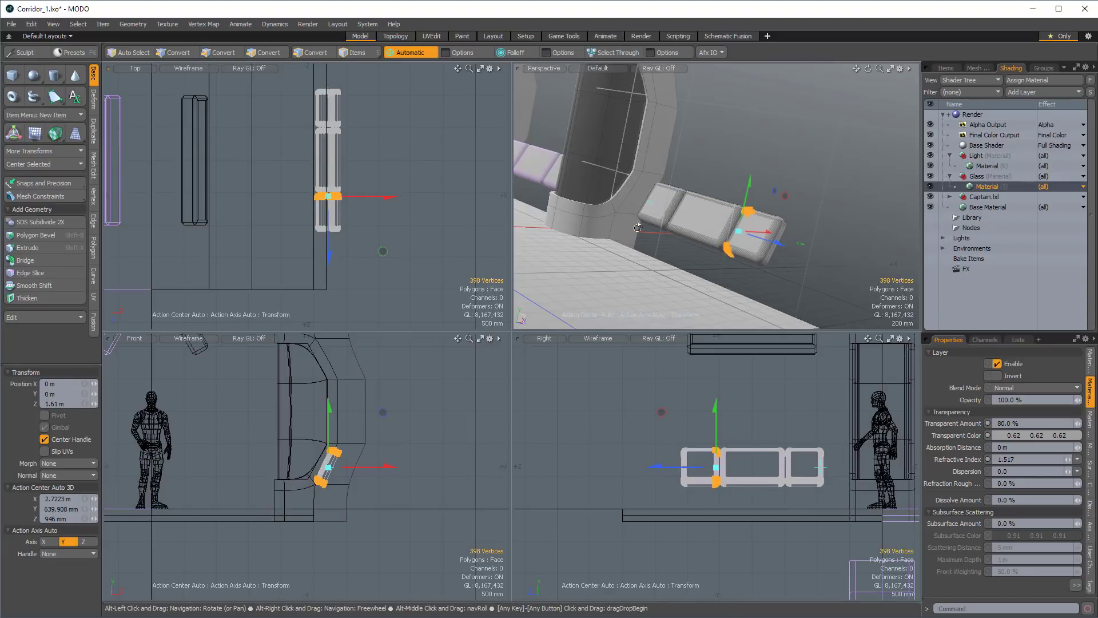
Unhide the rest of the wall geometry and clear the vertex selection.
{"action": "scroll", "coordinate": [720, 226], "scroll_direction": "up", "scroll_amount": 4}
{"action": "left_click_drag", "start_coordinate": [652, 201], "coordinate": [721, 197], "text": "alt"}
{"action": "key", "text": "u"}
{"action": "scroll", "coordinate": [675, 202], "scroll_direction": "down", "scroll_amount": 5}
{"action": "key", "text": "q"}
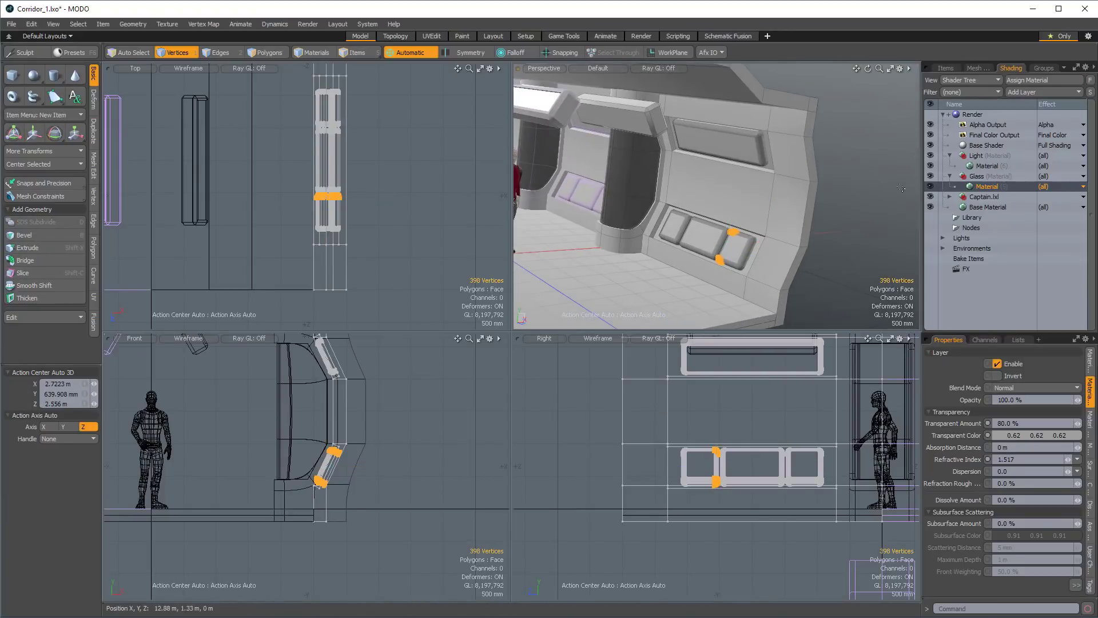
{"action": "left_click", "coordinate": [901, 188]}
{"action": "left_click_drag", "start_coordinate": [901, 188], "coordinate": [730, 151], "text": "alt"}
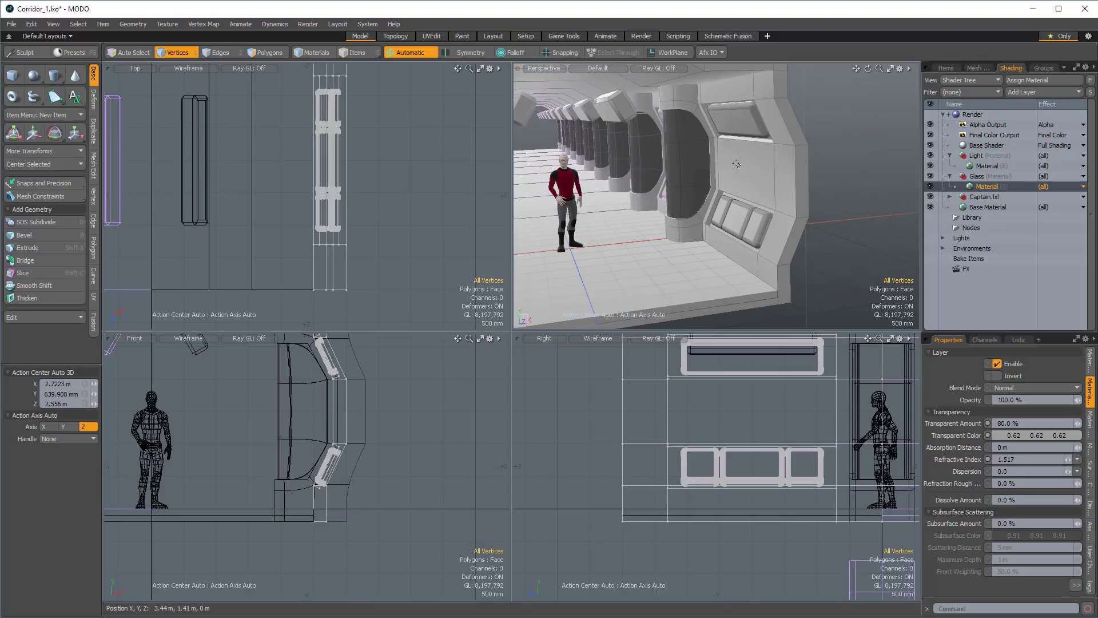
{"action": "left_click_drag", "start_coordinate": [737, 165], "coordinate": [634, 250], "text": "alt"}
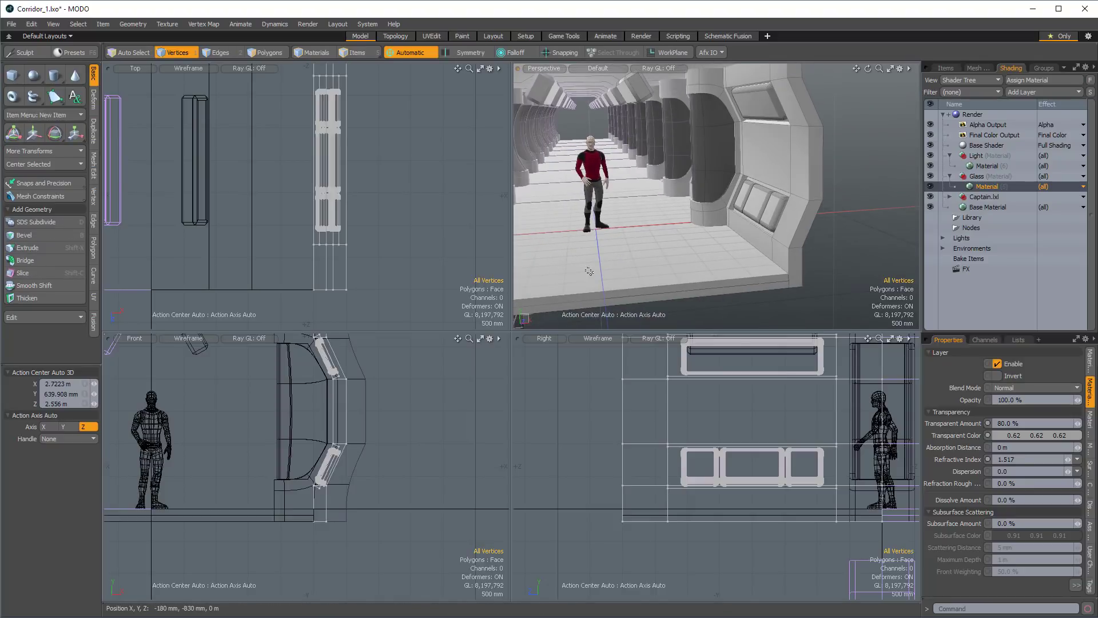
Make the Floor item active and select the polygons on its top and front edge.
{"action": "key", "text": "2"}
{"action": "key", "text": "3"}
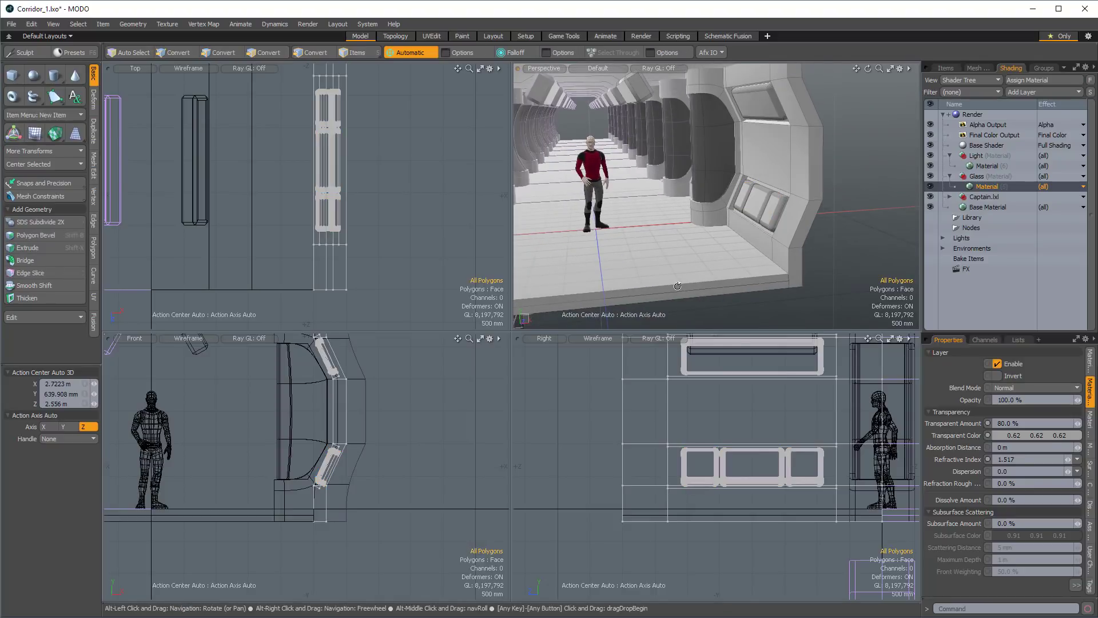
{"action": "mouse_move", "coordinate": [641, 283]}
{"action": "left_mouse_down", "text": "alt"}
{"action": "mouse_move", "coordinate": [679, 284]}
{"action": "mouse_move", "coordinate": [663, 281]}
{"action": "left_mouse_up", "text": "alt"}
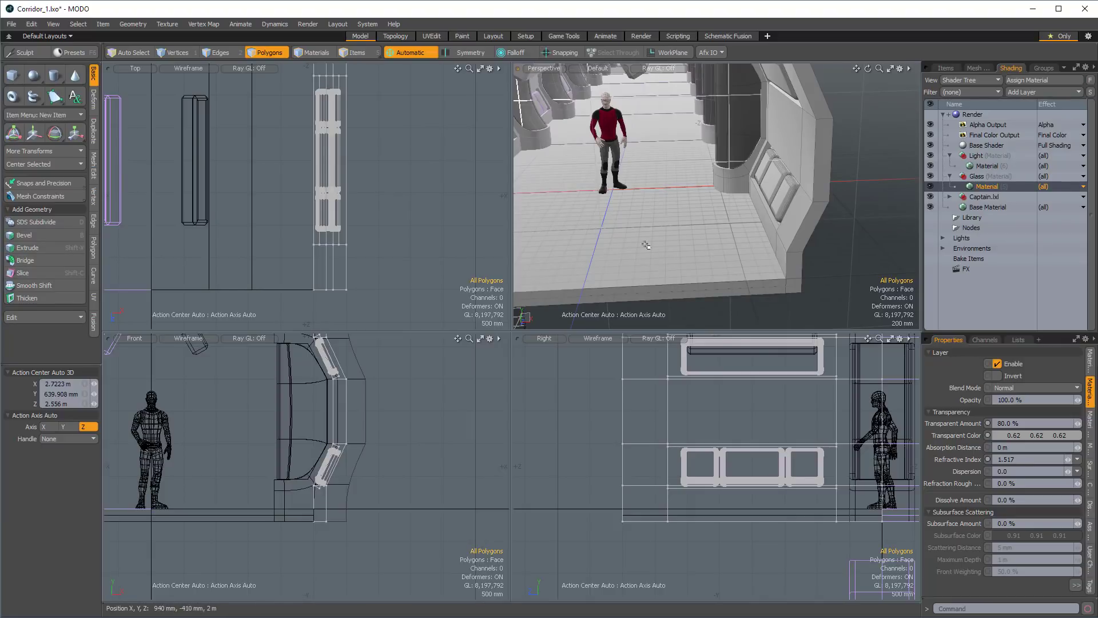
{"action": "left_click_drag", "start_coordinate": [586, 233], "coordinate": [646, 195], "text": "alt"}
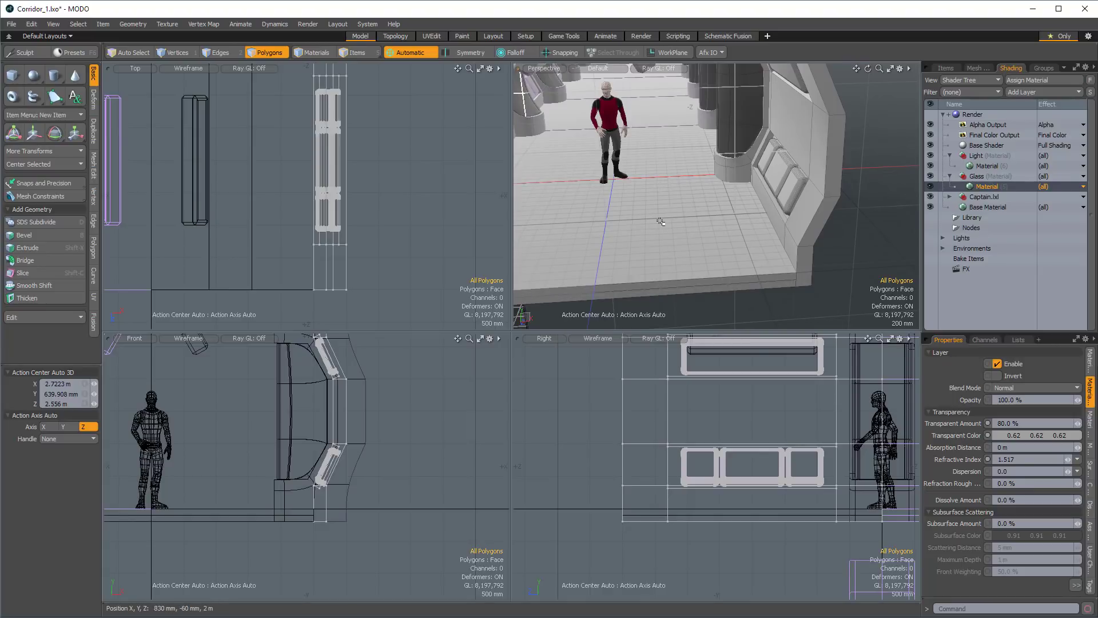
{"action": "left_click_drag", "start_coordinate": [558, 231], "coordinate": [624, 181], "text": "alt"}
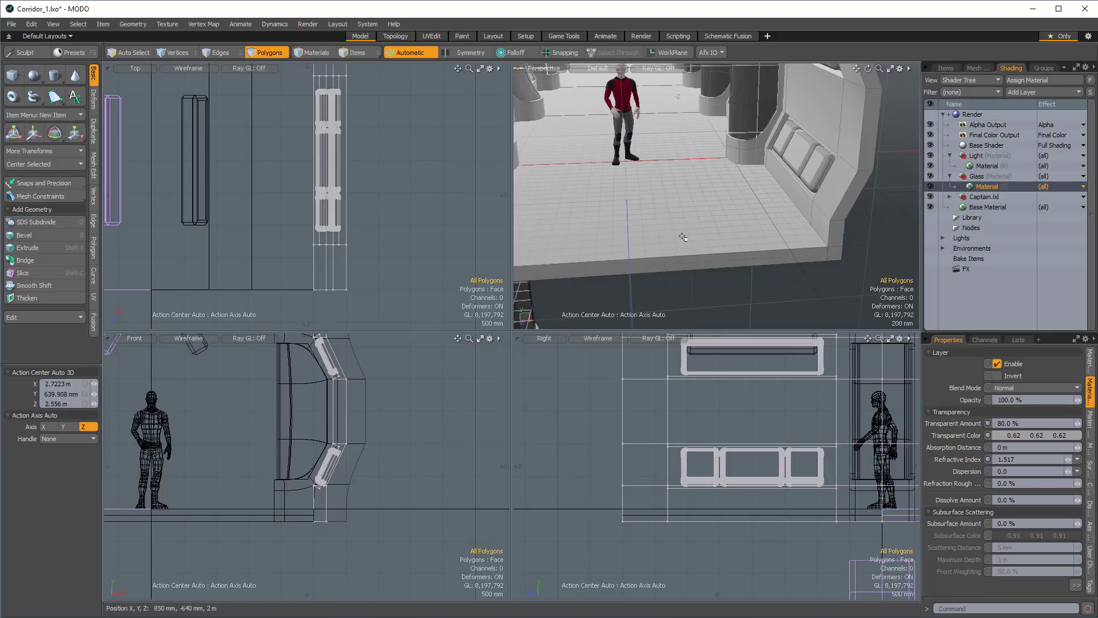
{"action": "left_click_drag", "start_coordinate": [681, 236], "coordinate": [709, 241], "text": "ctrl+alt"}
{"action": "key", "text": "5"}
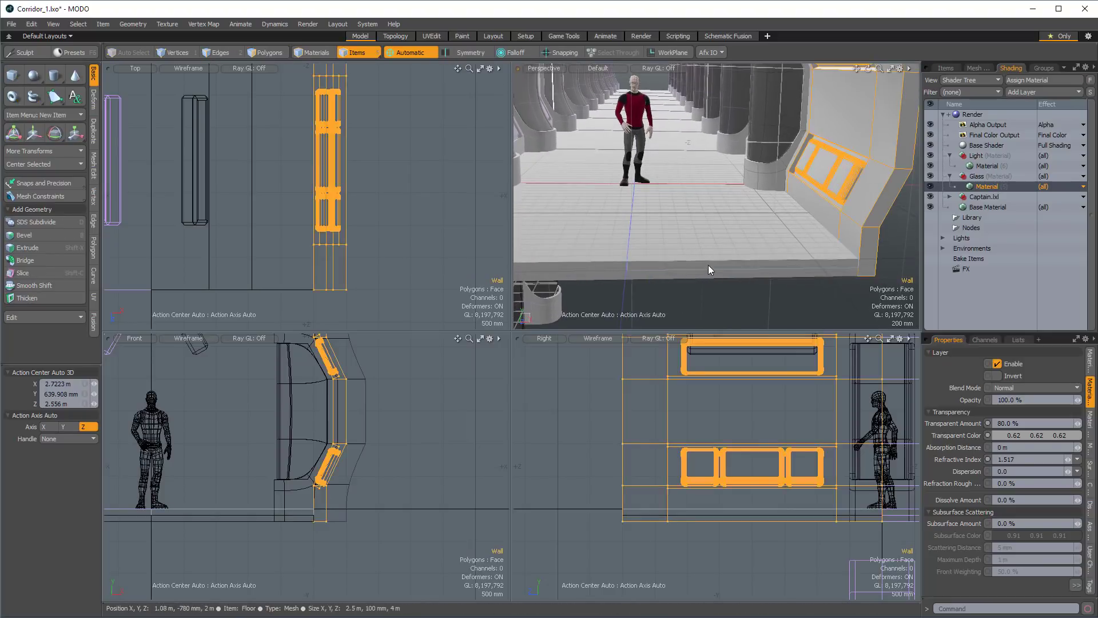
{"action": "left_click", "coordinate": [709, 263]}
{"action": "key", "text": "3"}
{"action": "double_click", "coordinate": [709, 263]}
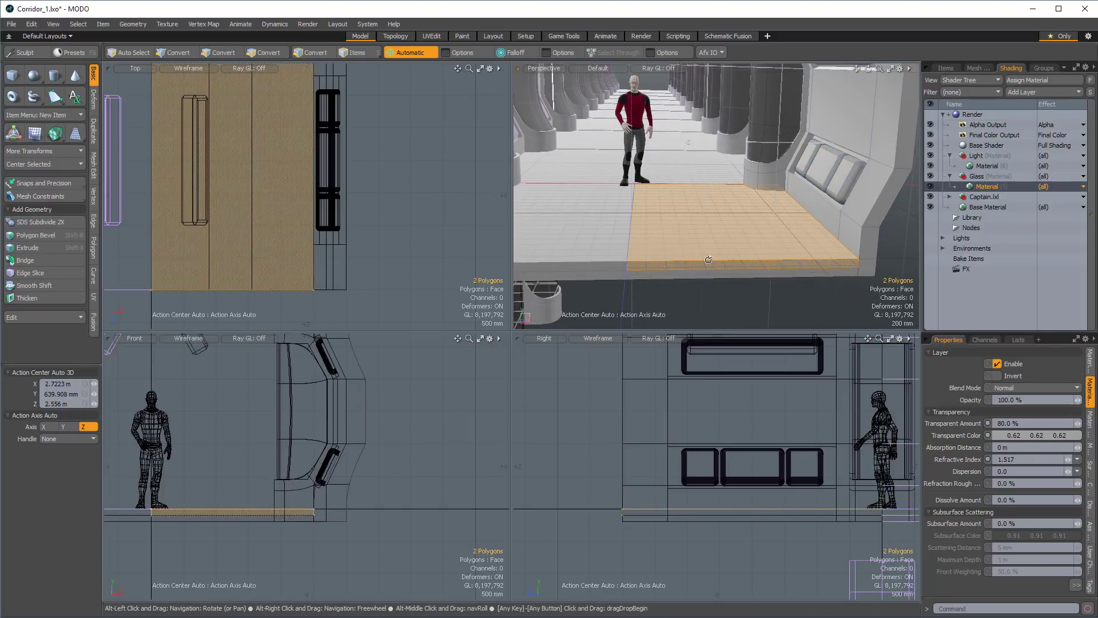
Loop Slice the floor lengthwise with two symmetrical cuts positioned at 20%.
{"action": "key", "text": "alt+c"}
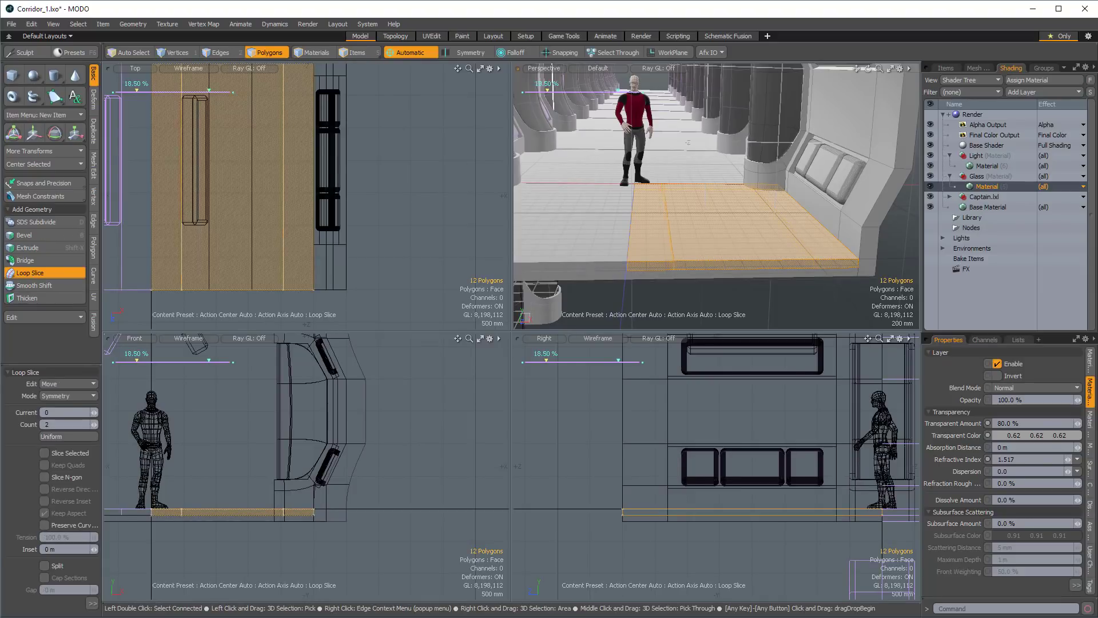
{"action": "left_click_drag", "start_coordinate": [709, 264], "coordinate": [709, 263]}
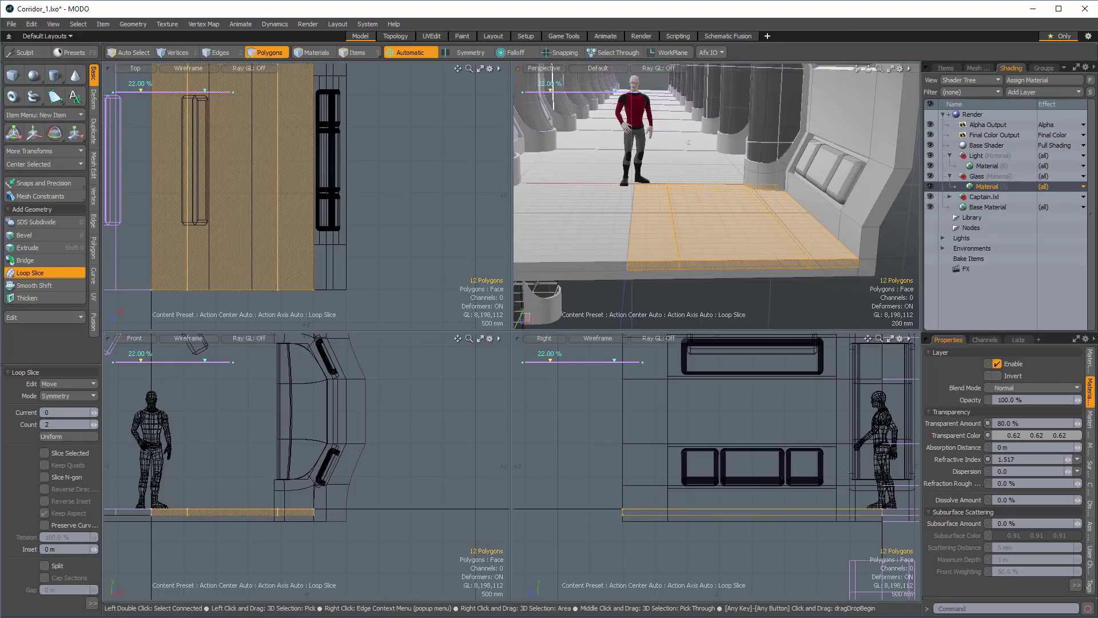
{"action": "left_click_drag", "start_coordinate": [710, 263], "coordinate": [708, 263]}
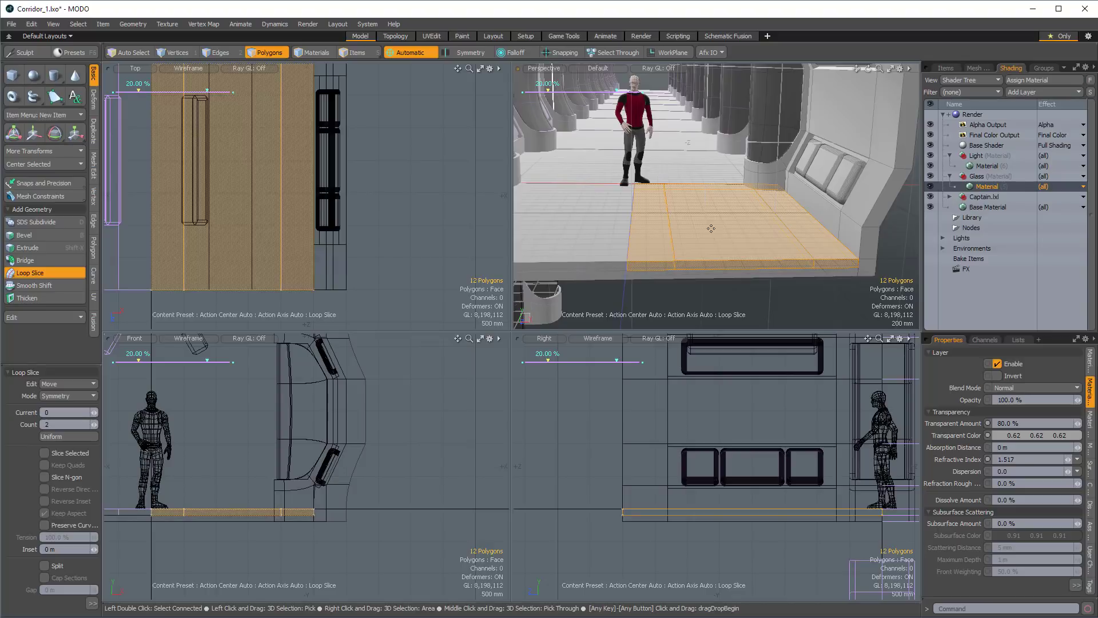
{"action": "key", "text": "space"}
Select the middle strip of floor polygons between the two loop cuts and move it by -195 mm in X.
{"action": "middle_click_drag", "start_coordinate": [246, 528], "coordinate": [231, 496]}
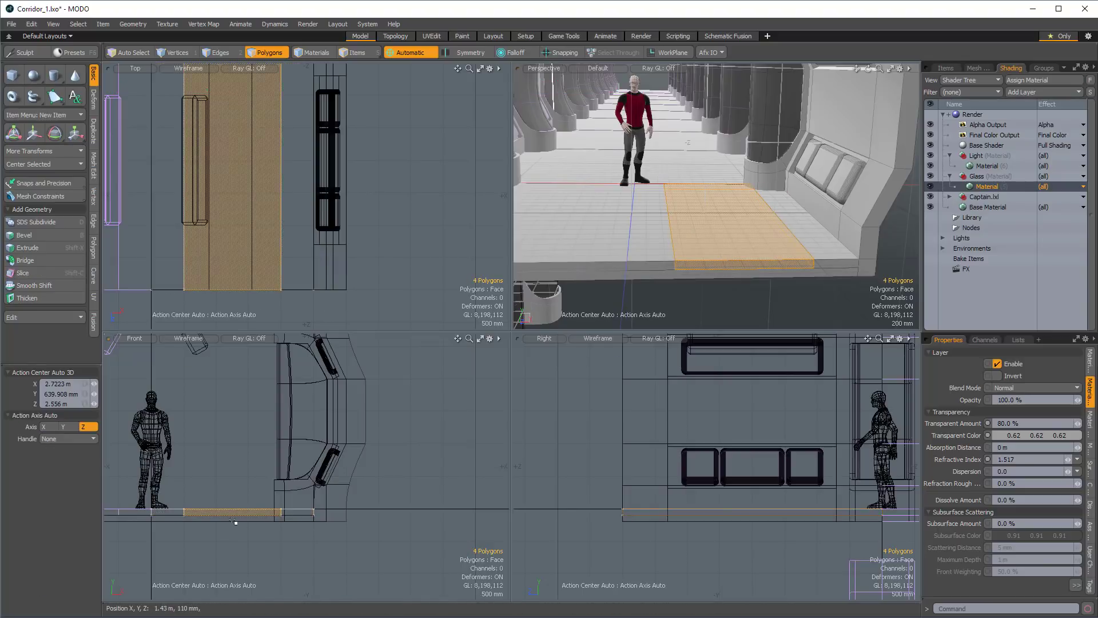
{"action": "key", "text": "shift+a"}
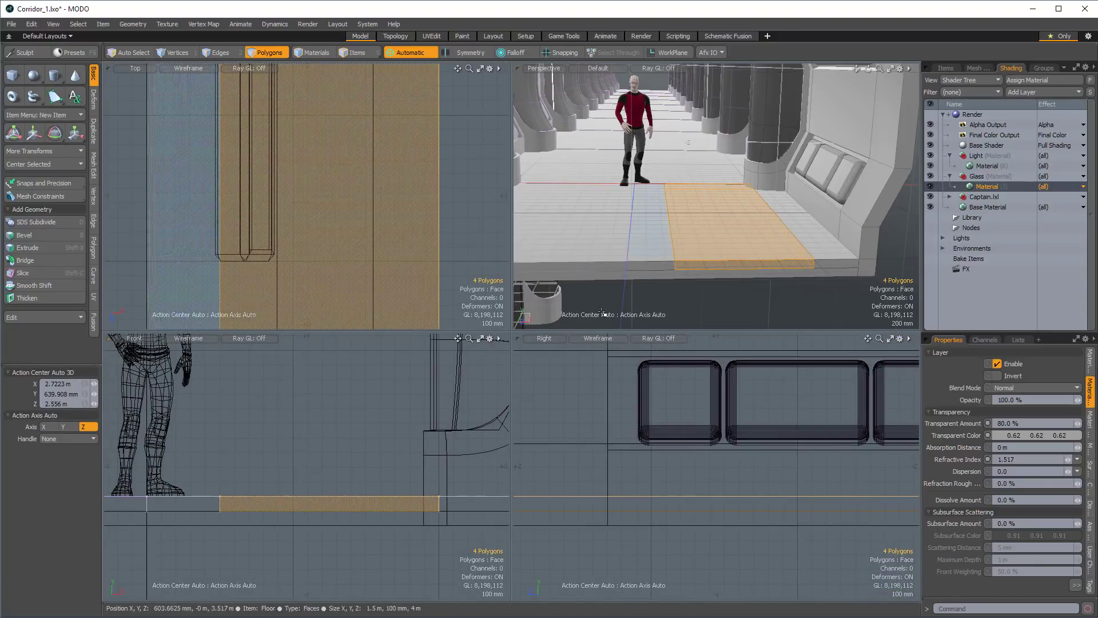
{"action": "key", "text": "w"}
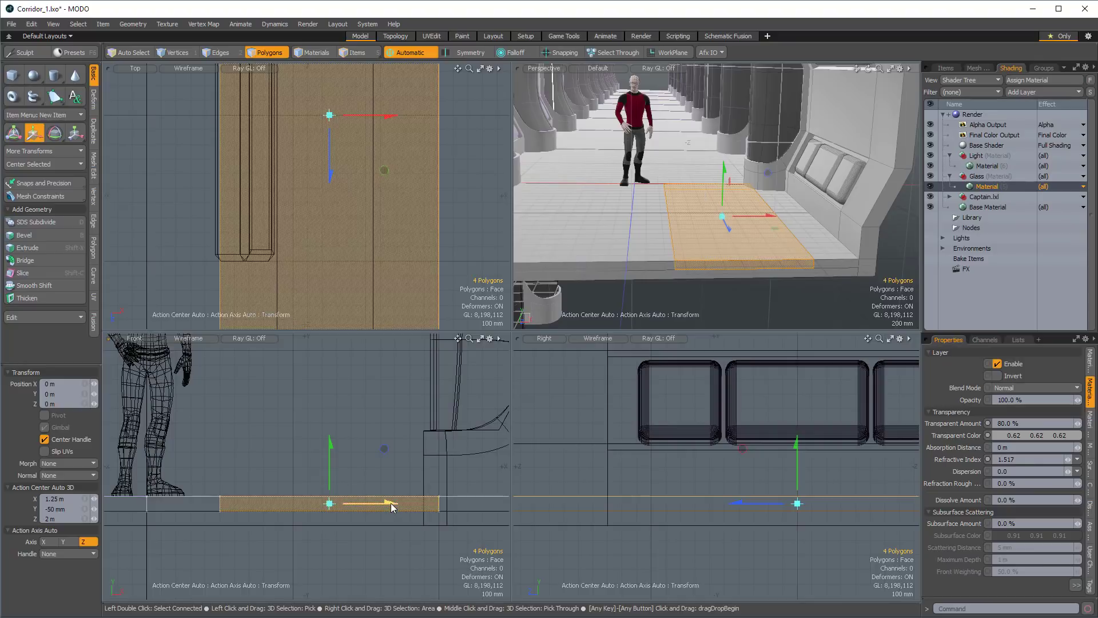
{"action": "left_click_drag", "start_coordinate": [392, 507], "coordinate": [365, 507]}
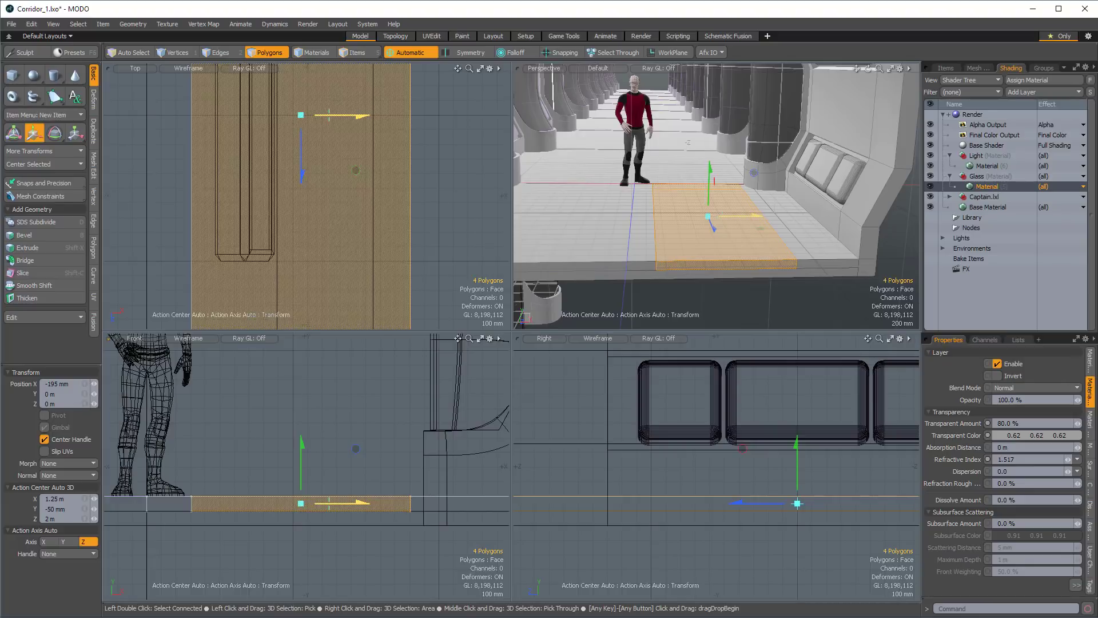
{"action": "key", "text": "space"}
Make inactive meshes invisible in the perspective view and clear the floor polygon selection.
{"action": "mouse_move", "coordinate": [665, 254]}
{"action": "left_mouse_down", "text": "alt"}
{"action": "mouse_move", "coordinate": [677, 235]}
{"action": "mouse_move", "coordinate": [672, 244]}
{"action": "mouse_move", "coordinate": [688, 245]}
{"action": "mouse_move", "coordinate": [662, 239]}
{"action": "left_mouse_up", "text": "alt"}
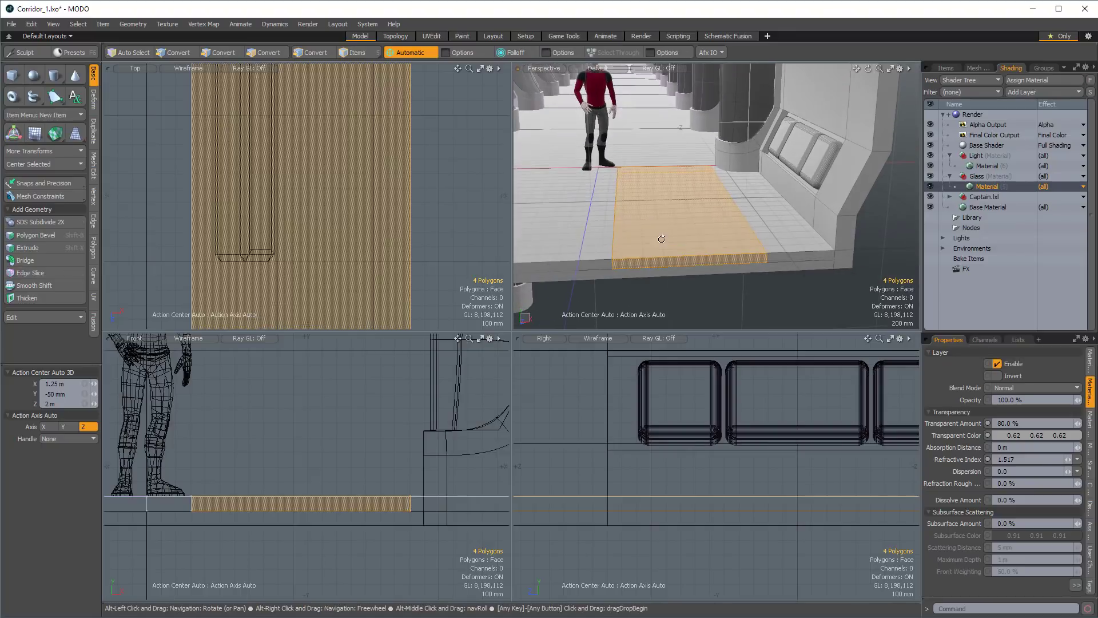
{"action": "left_click", "coordinate": [607, 208]}
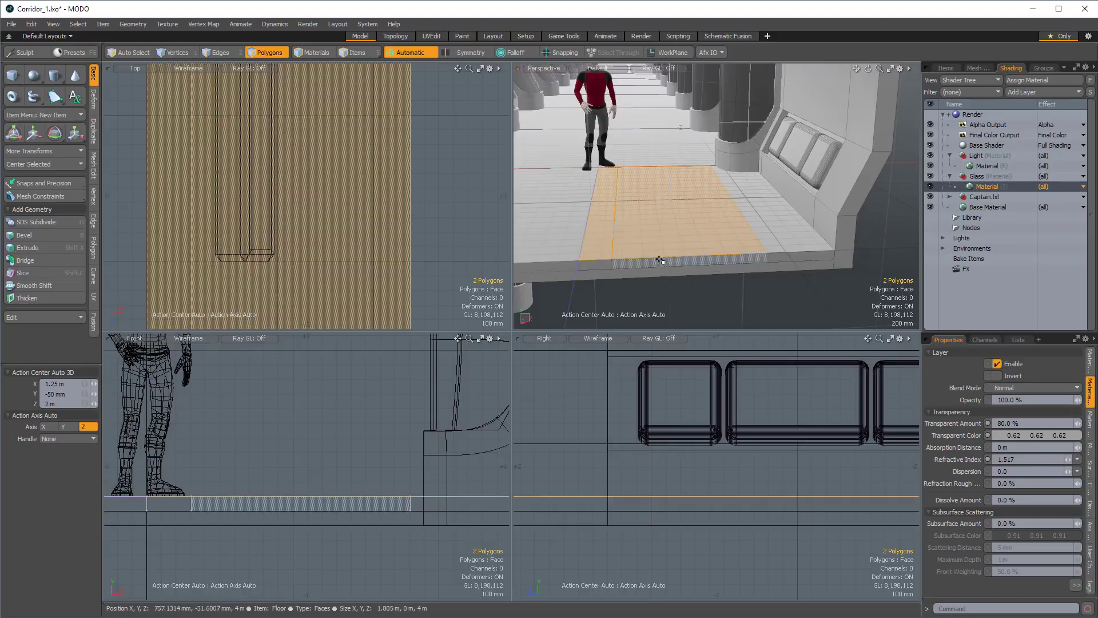
{"action": "key", "text": "o"}
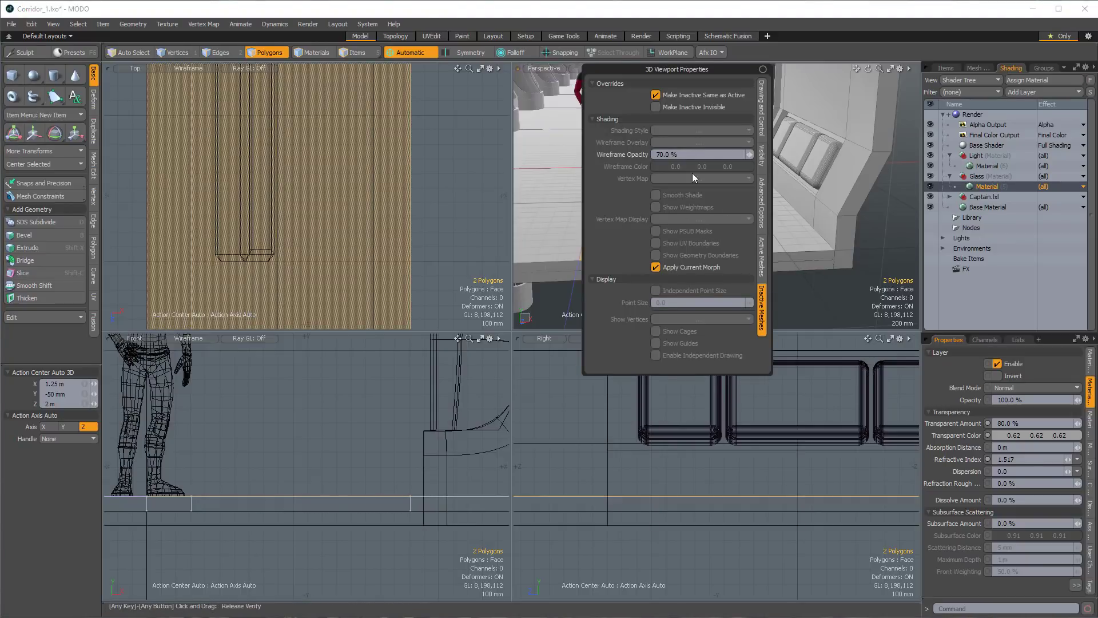
{"action": "left_click", "coordinate": [655, 107]}
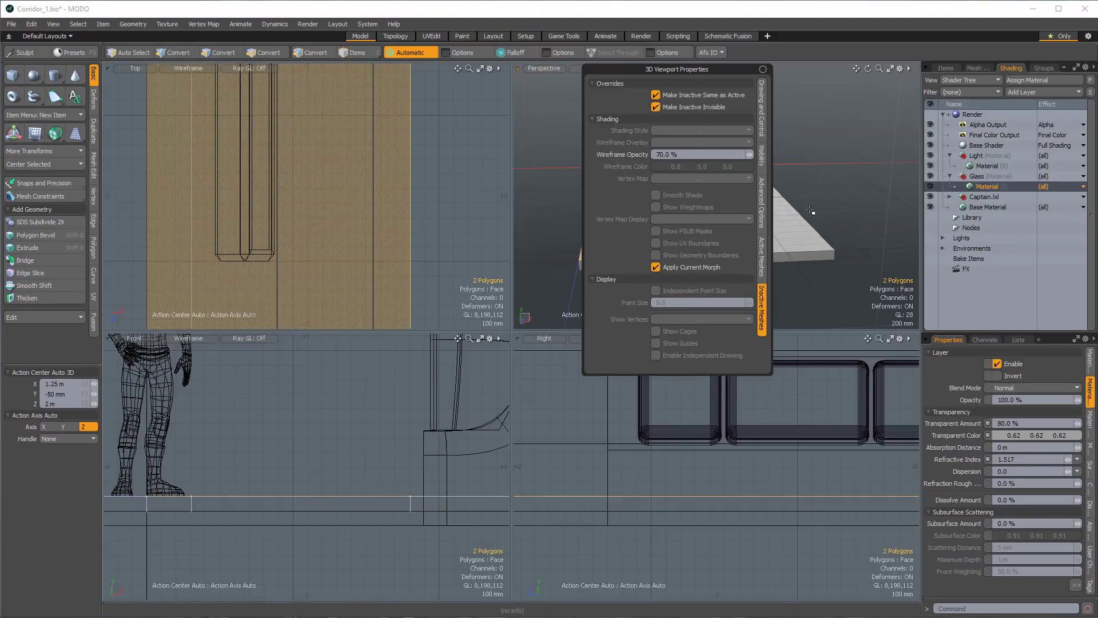
{"action": "scroll", "coordinate": [429, 199], "scroll_direction": "down", "scroll_amount": 8}
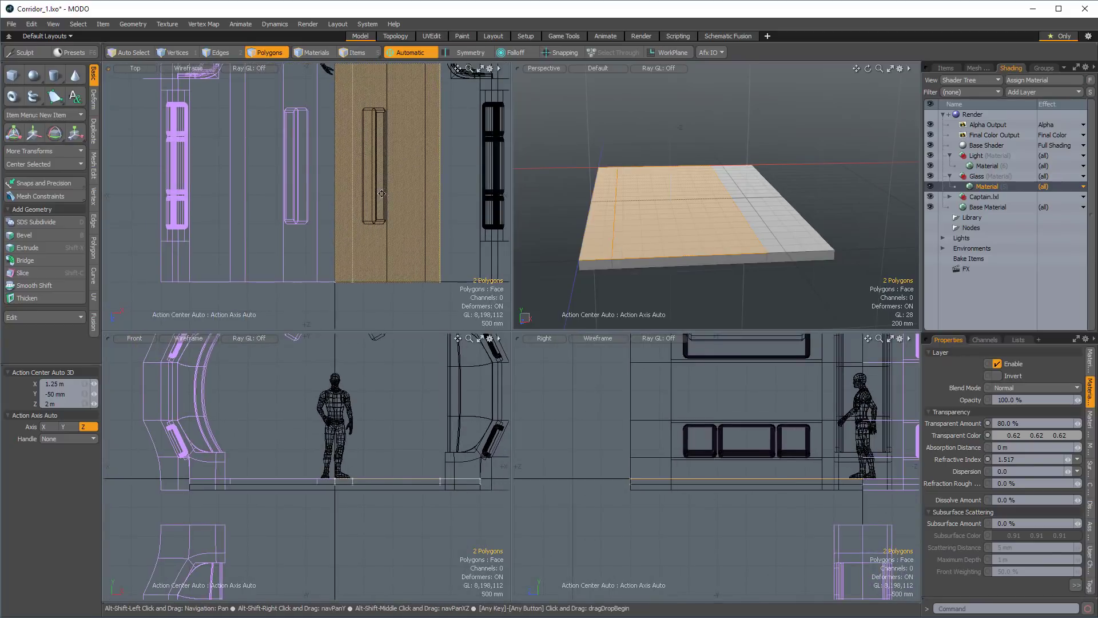
{"action": "left_click_drag", "start_coordinate": [465, 163], "coordinate": [402, 195], "text": "alt"}
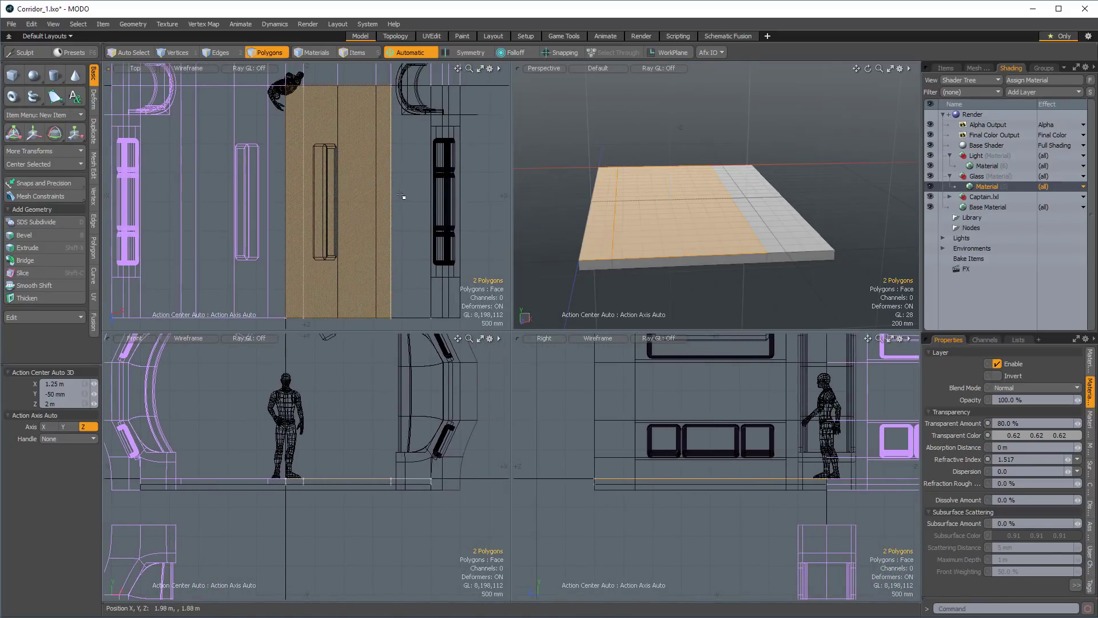
{"action": "left_click", "coordinate": [491, 138]}
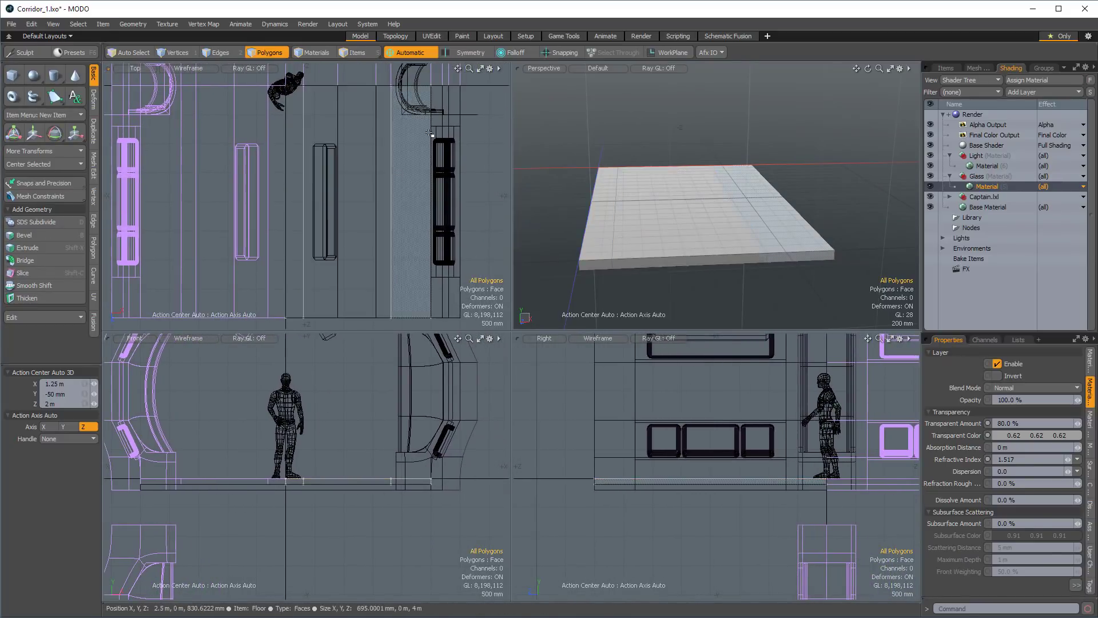
Turn on snapping and slice the floor straight across its width at Z positions of 500 mm, 2 m and 2.5 m.
{"action": "key", "text": "shift+c"}
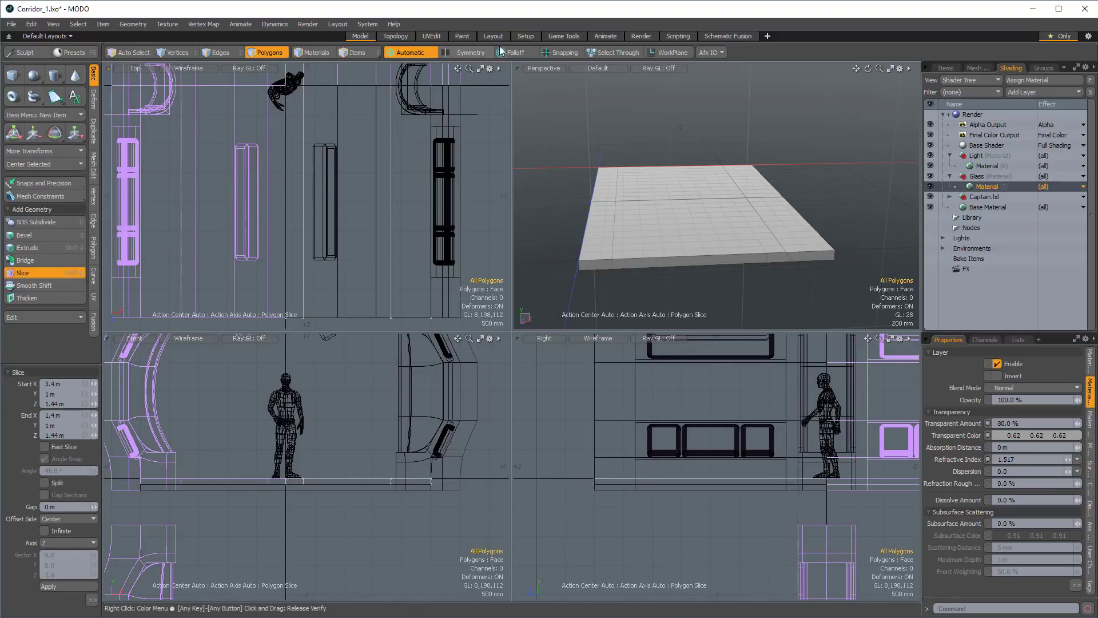
{"action": "left_click", "coordinate": [555, 52]}
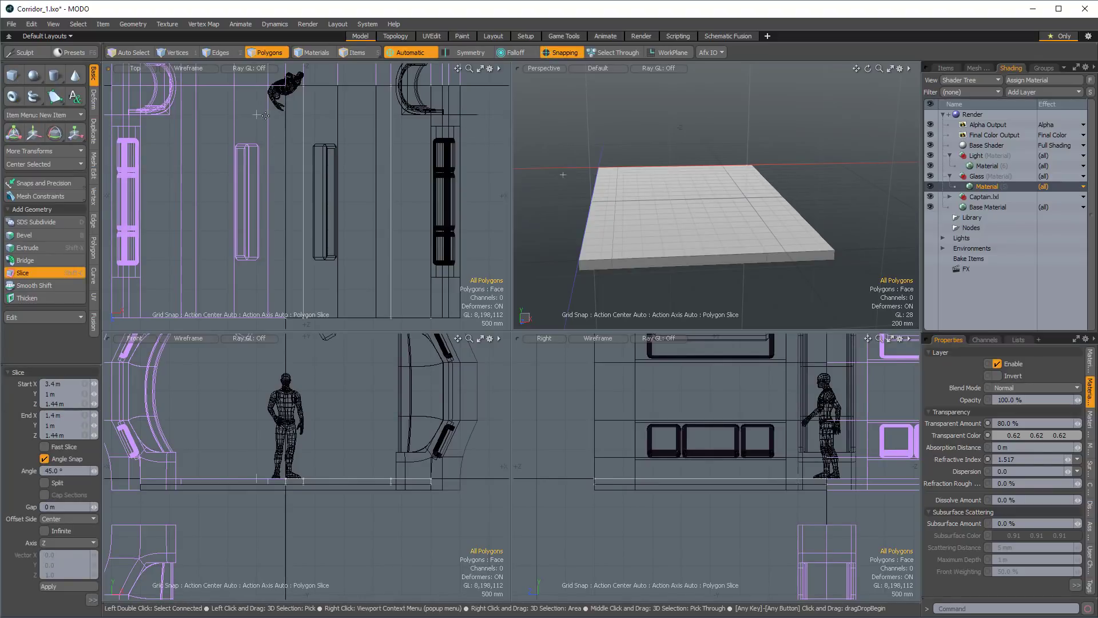
{"action": "left_click_drag", "start_coordinate": [232, 115], "coordinate": [489, 127]}
{"action": "left_click_drag", "start_coordinate": [424, 214], "coordinate": [424, 202], "text": "alt+shift"}
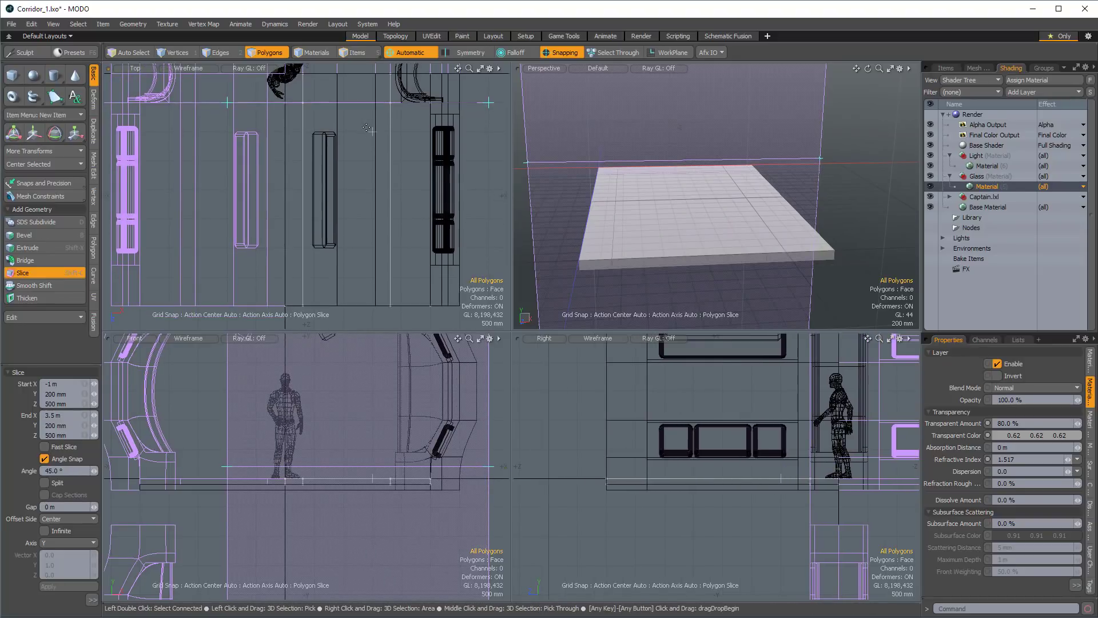
{"action": "key", "text": "shift"}
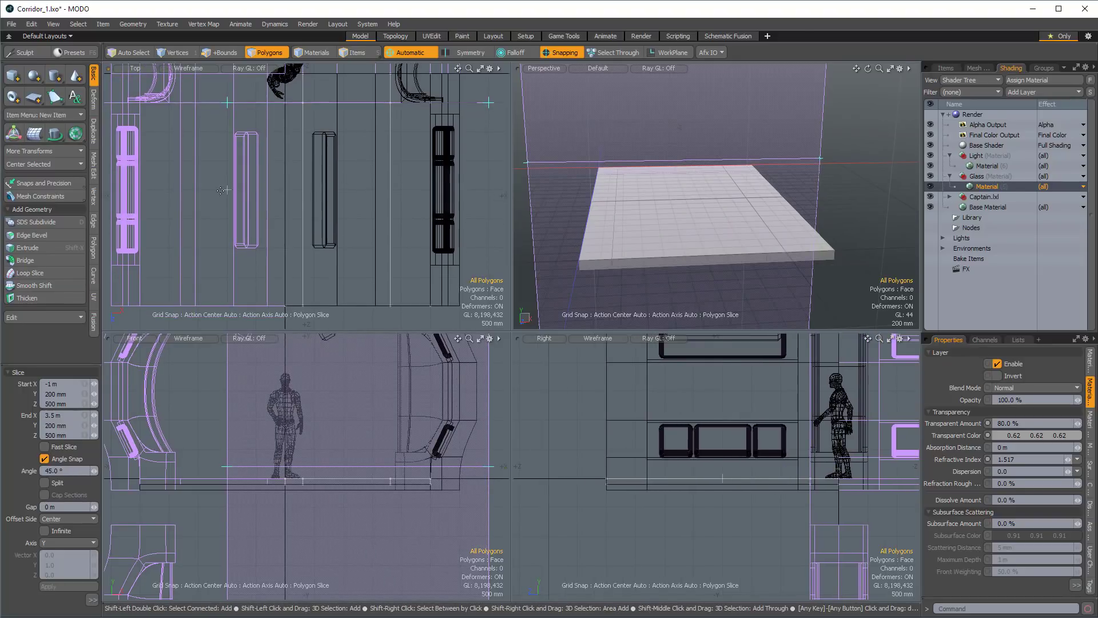
{"action": "left_click_drag", "start_coordinate": [222, 191], "coordinate": [489, 190], "text": "shift"}
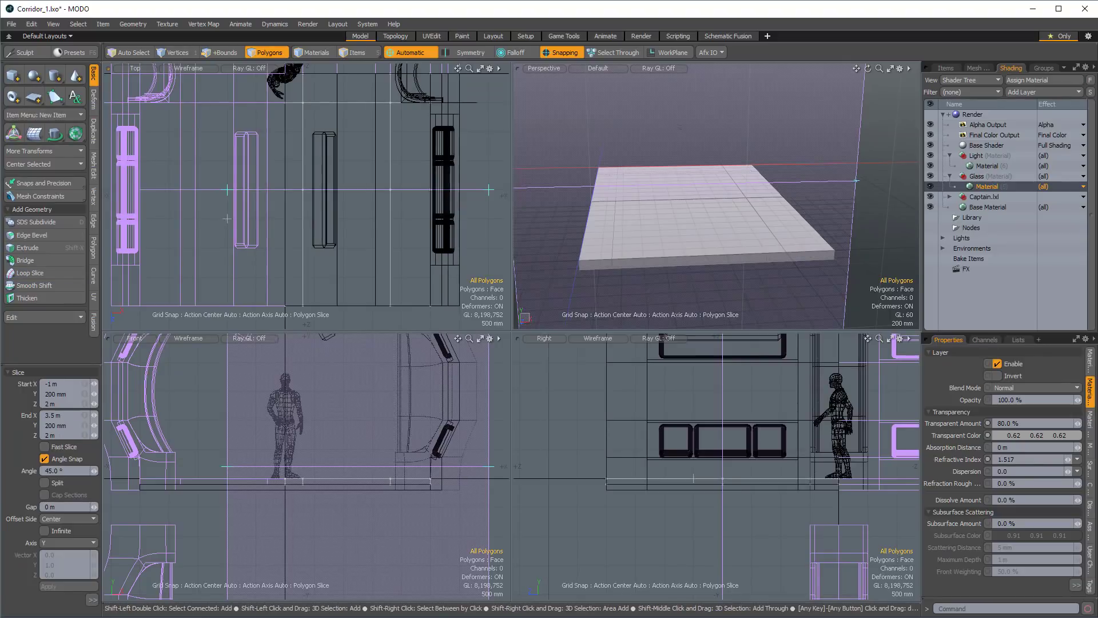
{"action": "left_click_drag", "start_coordinate": [227, 219], "coordinate": [417, 228], "text": "shift"}
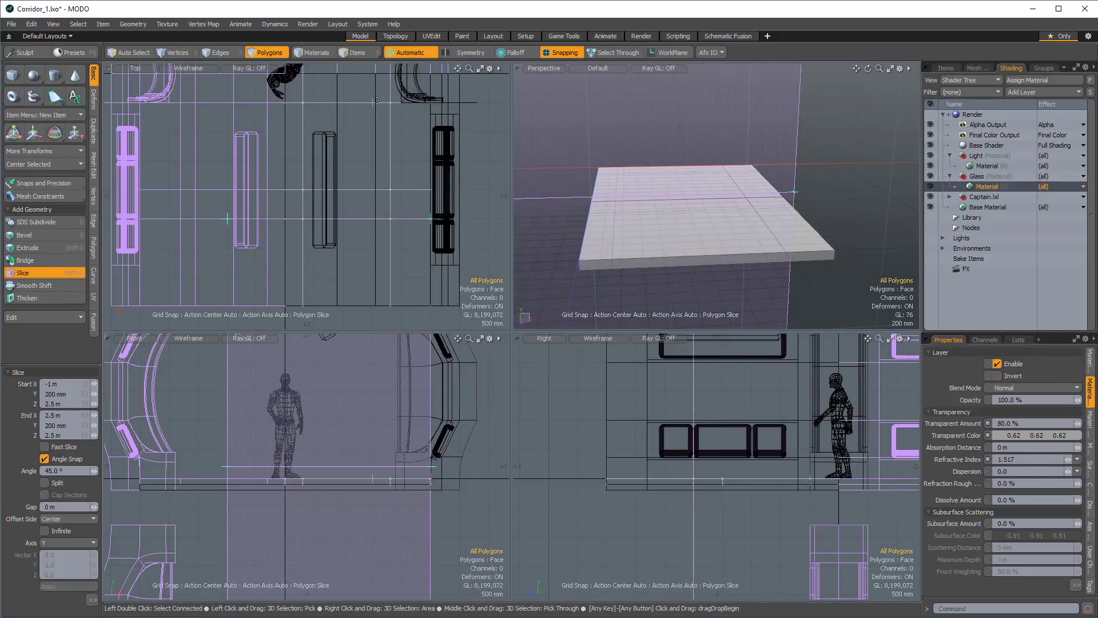
Select the two large middle-strip floor sections on either side of the narrow crosspiece, including their underside and end faces, and delete them.
{"action": "key", "text": "space"}
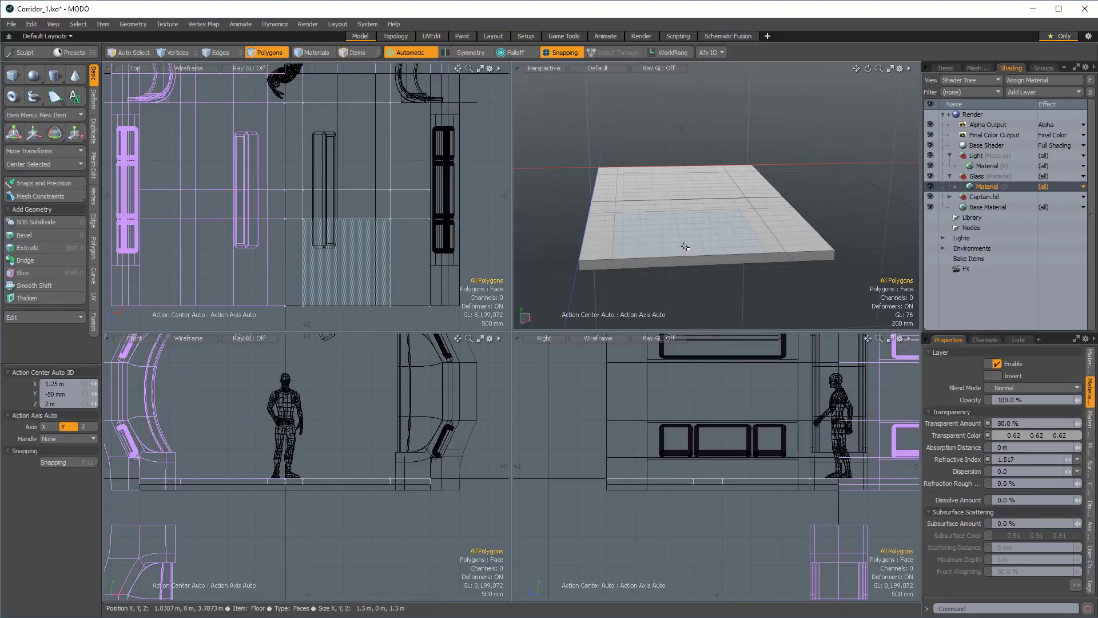
{"action": "mouse_move", "coordinate": [663, 248]}
{"action": "left_mouse_down"}
{"action": "mouse_move", "coordinate": [662, 173]}
{"action": "mouse_move", "coordinate": [707, 265]}
{"action": "mouse_move", "coordinate": [663, 207]}
{"action": "mouse_move", "coordinate": [642, 244]}
{"action": "mouse_move", "coordinate": [672, 256]}
{"action": "left_mouse_up"}
{"action": "left_click", "coordinate": [642, 179]}
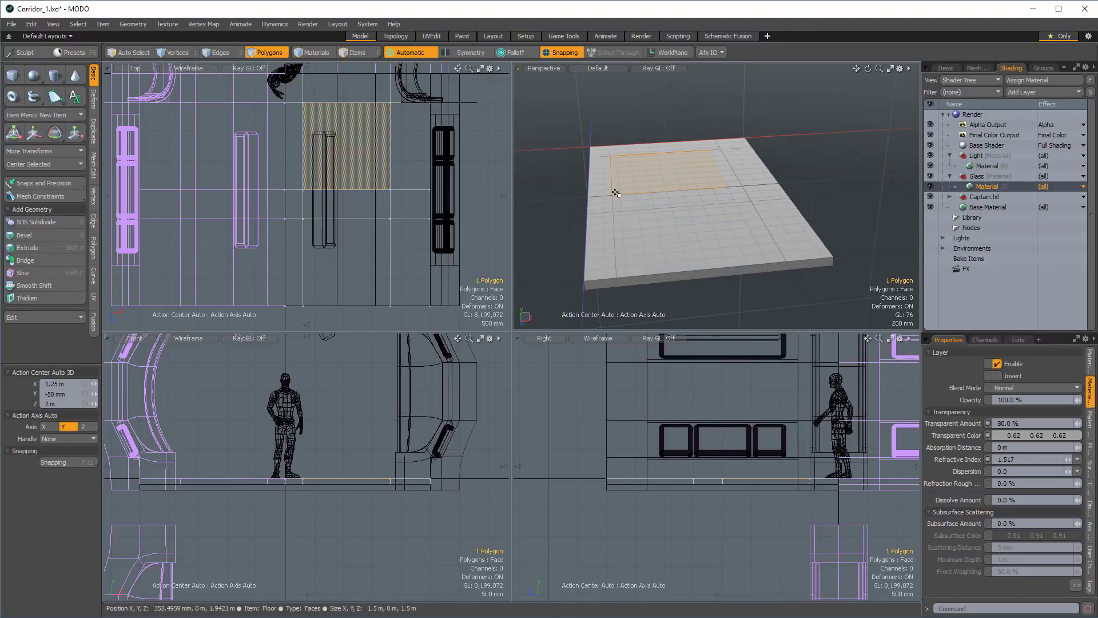
{"action": "left_click", "coordinate": [695, 257], "text": "shift"}
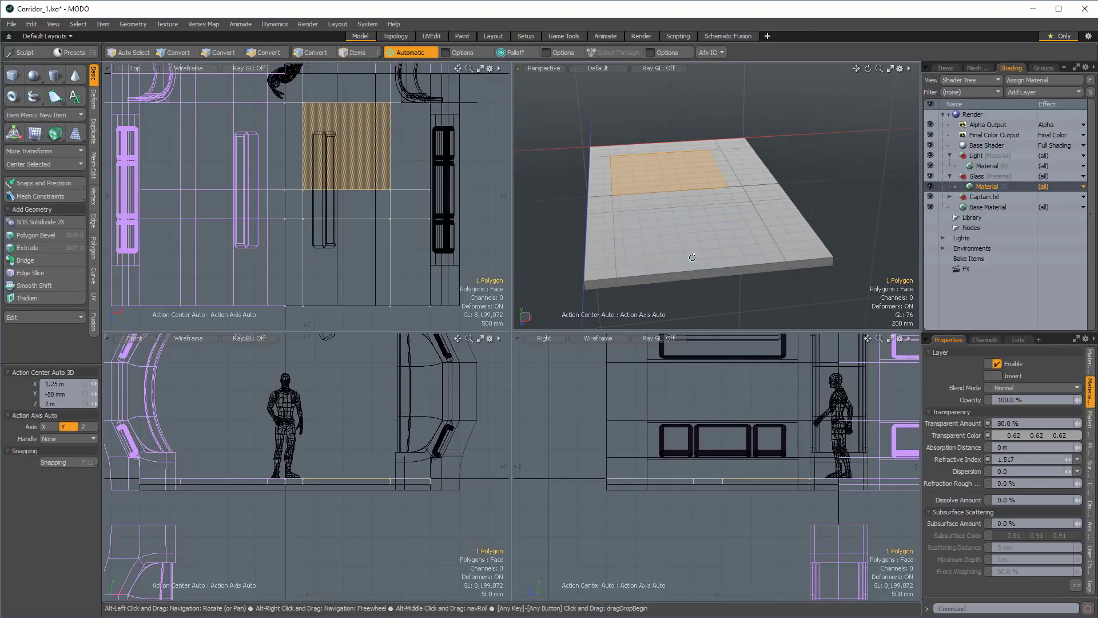
{"action": "left_click_drag", "start_coordinate": [695, 257], "coordinate": [700, 292], "text": "alt"}
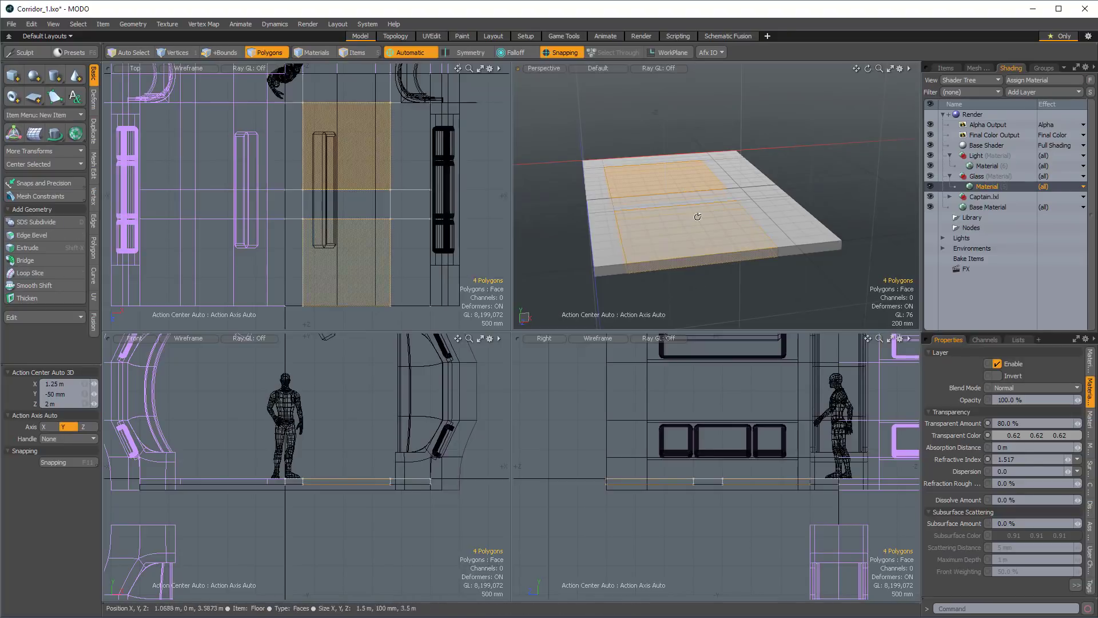
{"action": "left_click", "coordinate": [699, 216], "text": "shift"}
{"action": "left_click_drag", "start_coordinate": [698, 216], "coordinate": [743, 255], "text": "alt"}
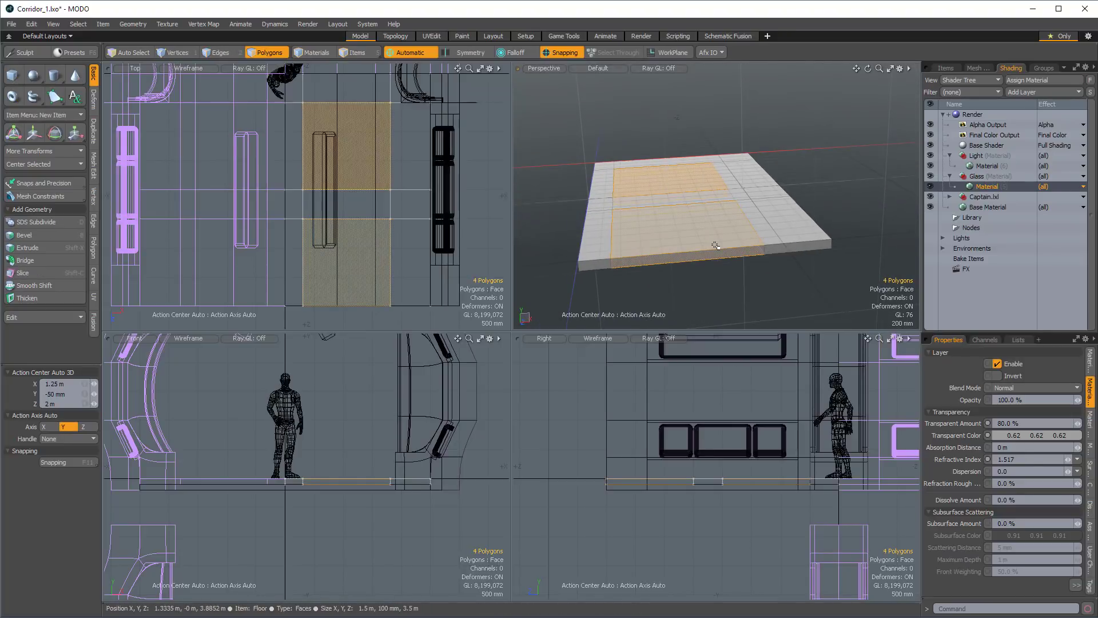
{"action": "left_click", "coordinate": [670, 253], "text": "shift"}
{"action": "left_click_drag", "start_coordinate": [670, 254], "coordinate": [575, 227], "text": "alt"}
{"action": "key", "text": "Delete"}
Select the upper and lower edge loops around the floor's enclosed rectangular opening and bridge them to close the inner walls.
{"action": "key", "text": "2"}
{"action": "key", "text": "3"}
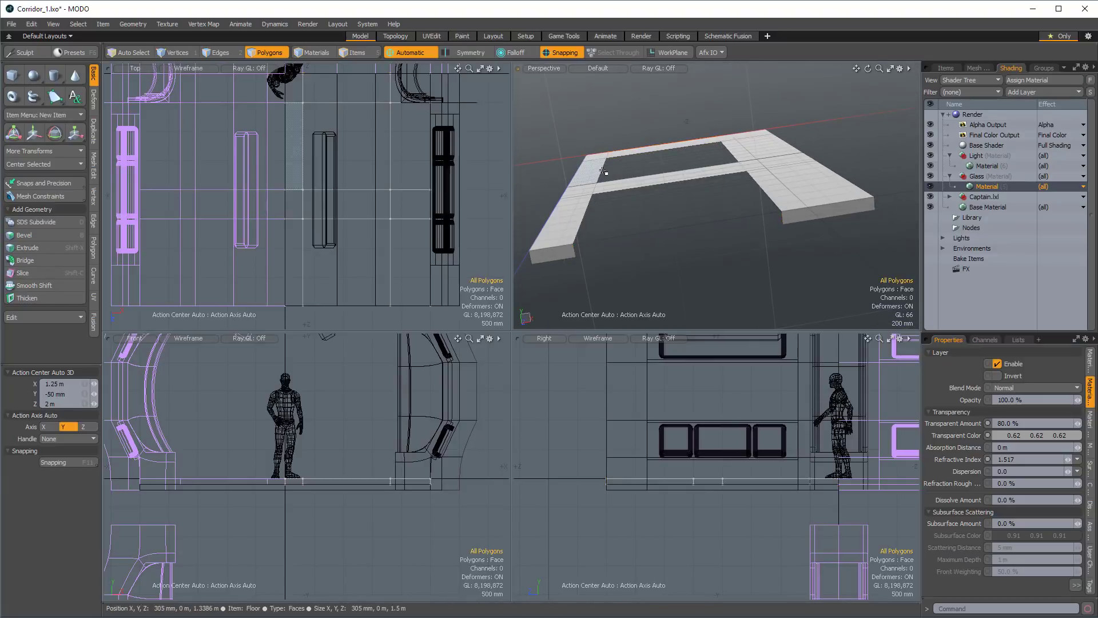
{"action": "key", "text": "2"}
{"action": "double_click", "coordinate": [605, 171]}
{"action": "double_click", "coordinate": [606, 172], "text": "shift"}
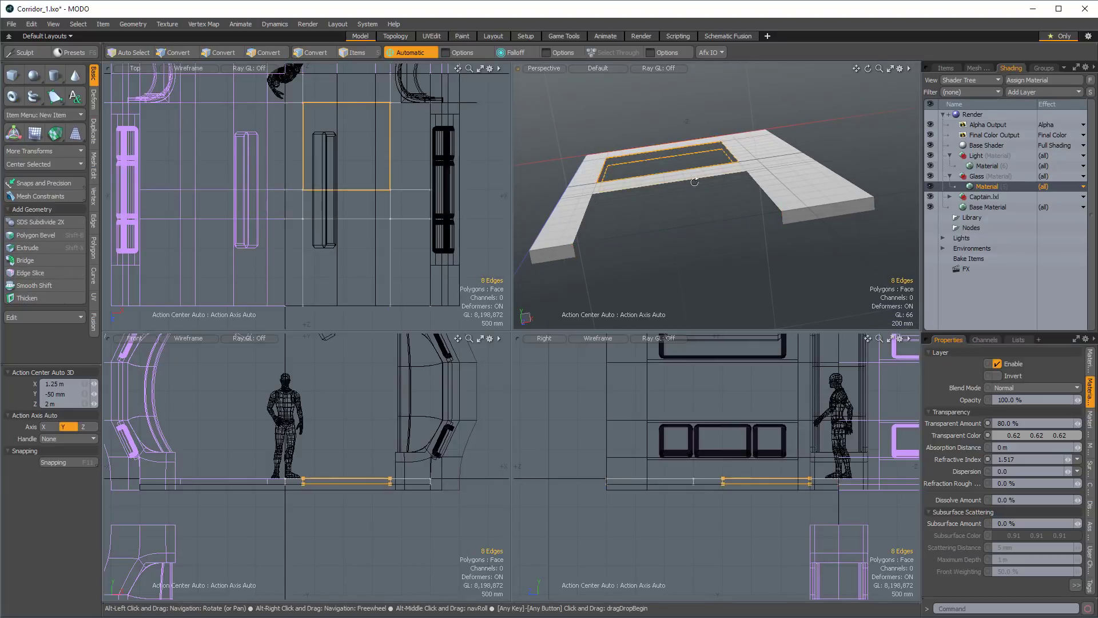
{"action": "left_click_drag", "start_coordinate": [666, 182], "coordinate": [639, 223], "text": "alt"}
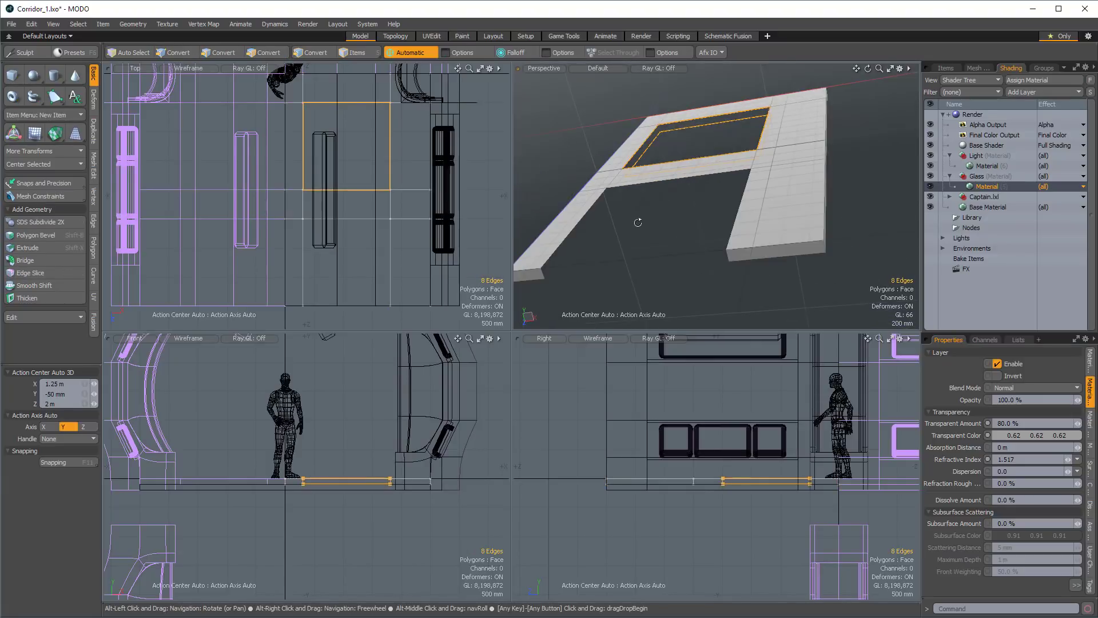
{"action": "left_click", "coordinate": [25, 260]}
{"action": "left_click_drag", "start_coordinate": [657, 177], "coordinate": [675, 149], "text": "alt"}
{"action": "key", "text": "q"}
Select the border edges of the floor's open-ended cutout, exclude the two vertical end edges, and bridge the upper and lower edges.
{"action": "double_click", "coordinate": [670, 170]}
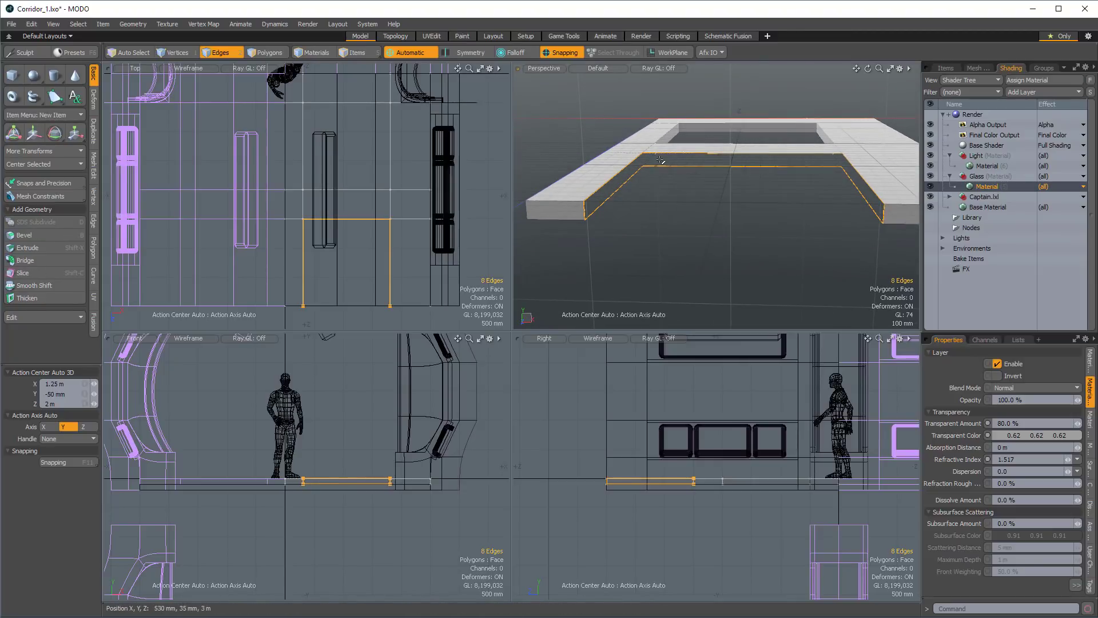
{"action": "left_click", "coordinate": [583, 211], "text": "ctrl"}
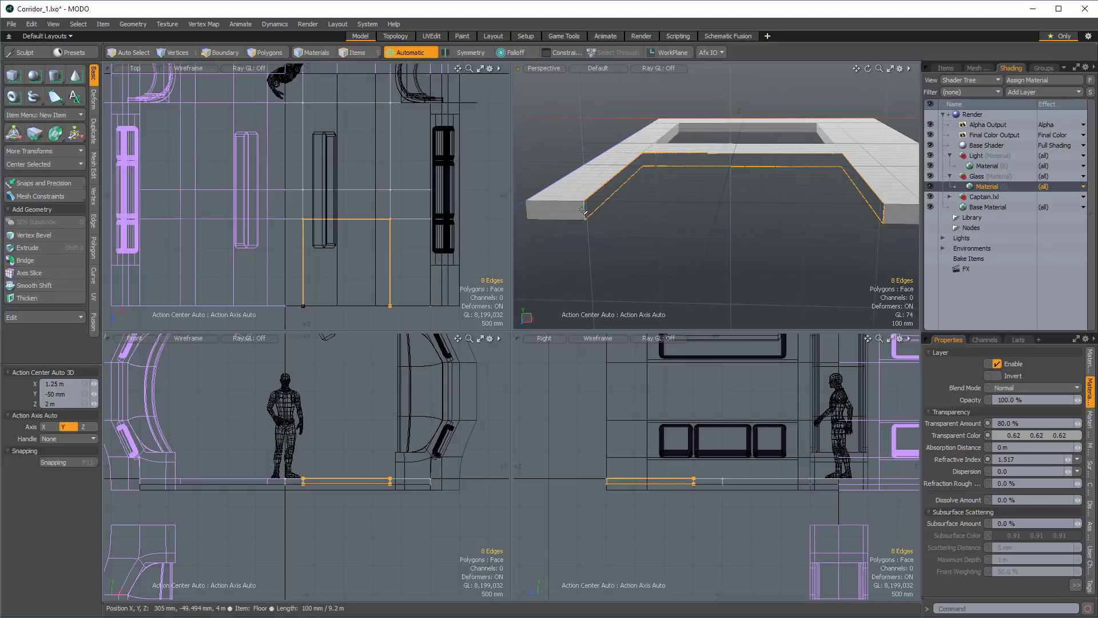
{"action": "left_click", "coordinate": [884, 213], "text": "ctrl"}
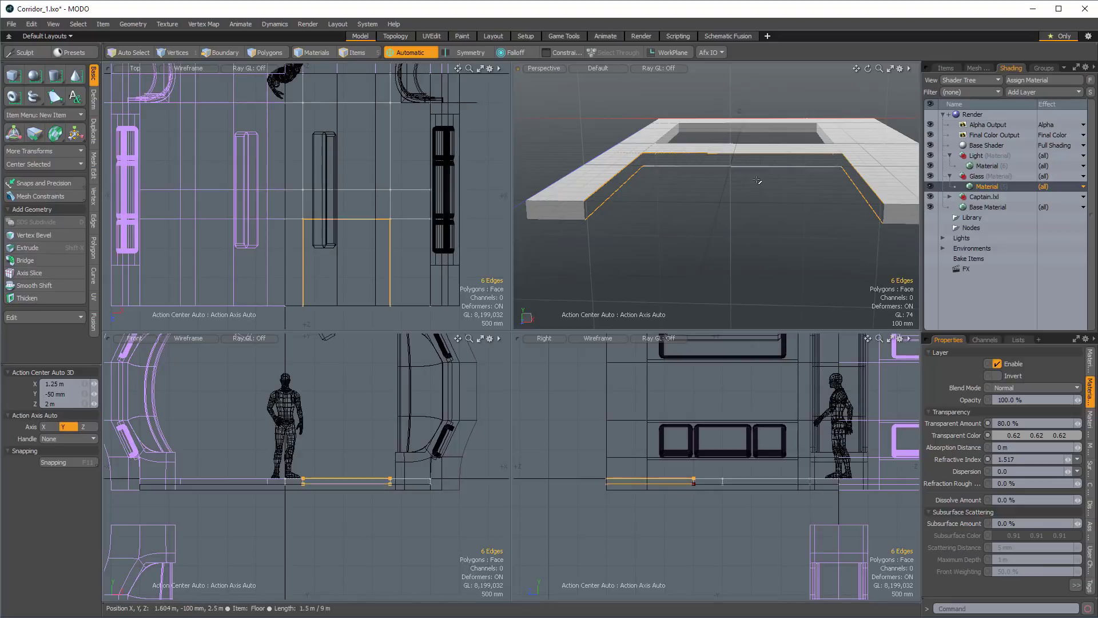
{"action": "key", "text": "2"}
{"action": "key", "text": "F11"}
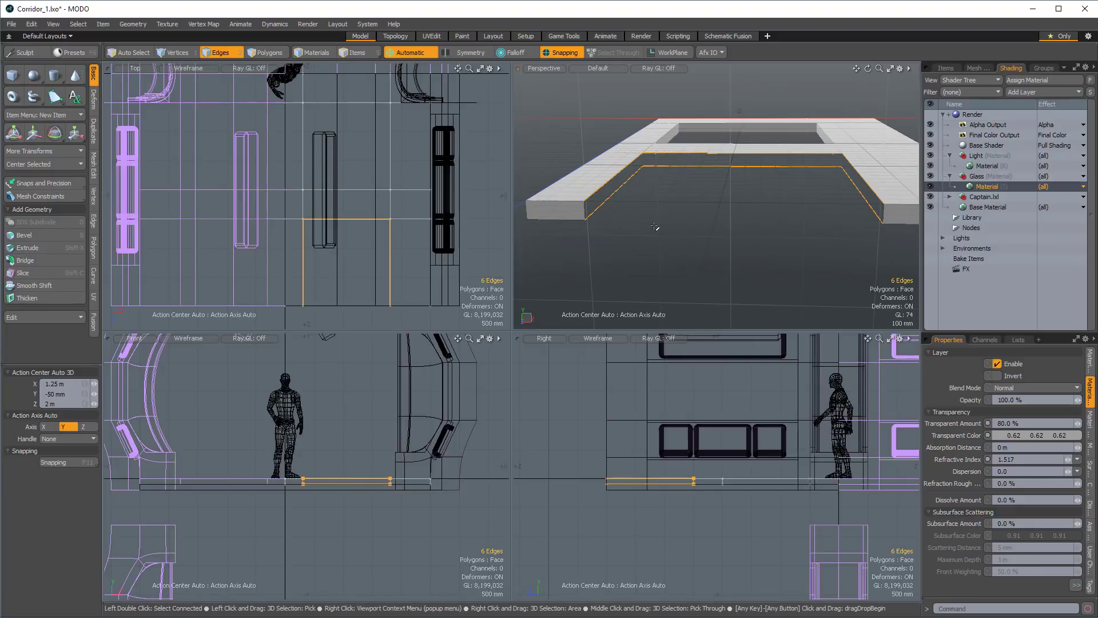
{"action": "left_click", "coordinate": [52, 262]}
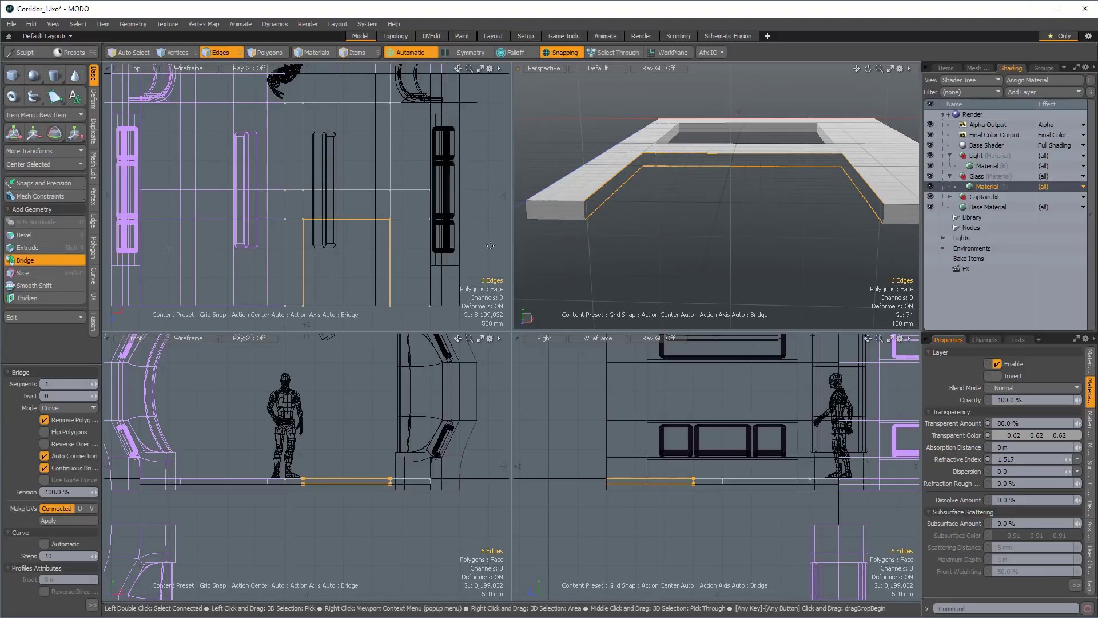
{"action": "left_click", "coordinate": [731, 226]}
{"action": "mouse_move", "coordinate": [730, 225]}
{"action": "left_mouse_down", "text": "alt"}
{"action": "mouse_move", "coordinate": [662, 229]}
{"action": "mouse_move", "coordinate": [733, 240]}
{"action": "left_mouse_up", "text": "alt"}
{"action": "key", "text": "Escape"}
Turn off Make Inactive Invisible for the perspective view and inspect the new floor inside the full corridor.
{"action": "scroll", "coordinate": [663, 230], "scroll_direction": "down", "scroll_amount": 3}
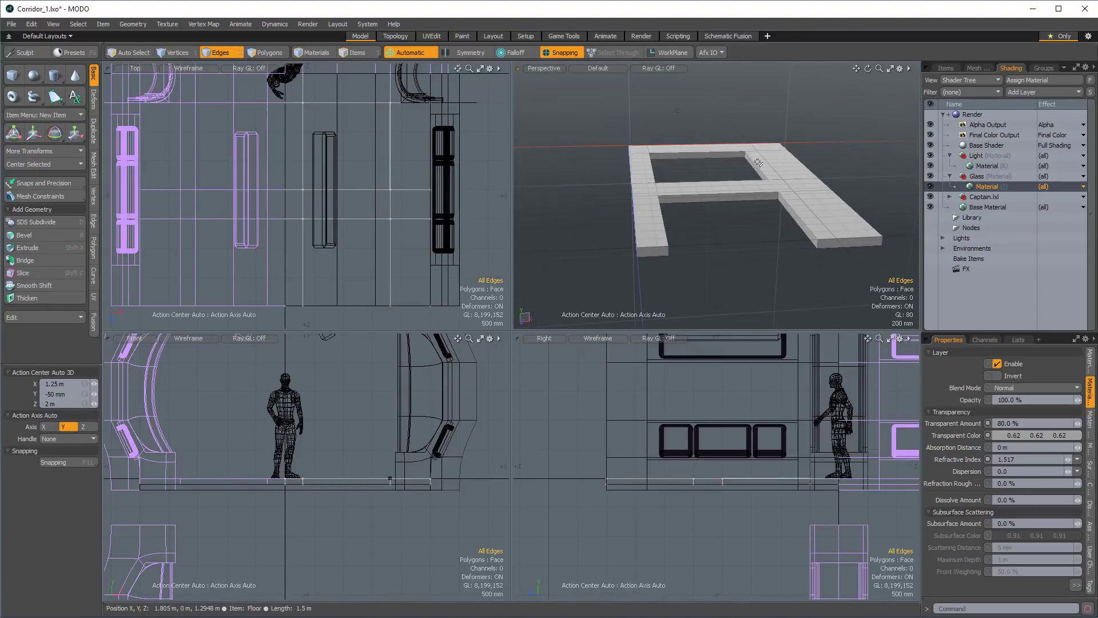
{"action": "key", "text": "o"}
{"action": "left_click", "coordinate": [736, 50]}
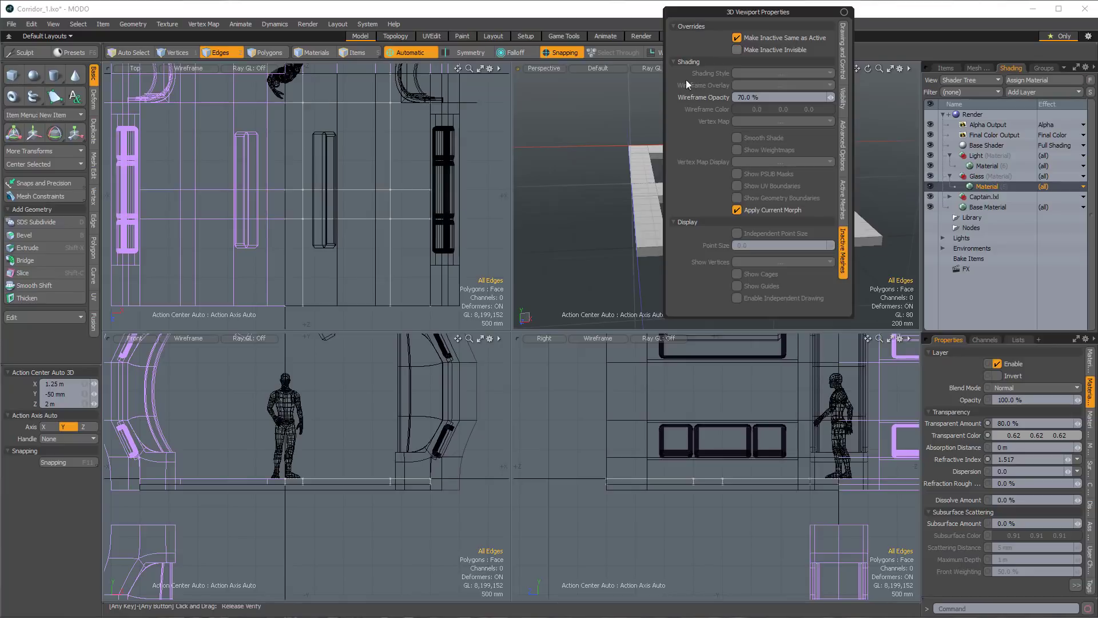
{"action": "left_click_drag", "start_coordinate": [664, 232], "coordinate": [715, 157], "text": "alt"}
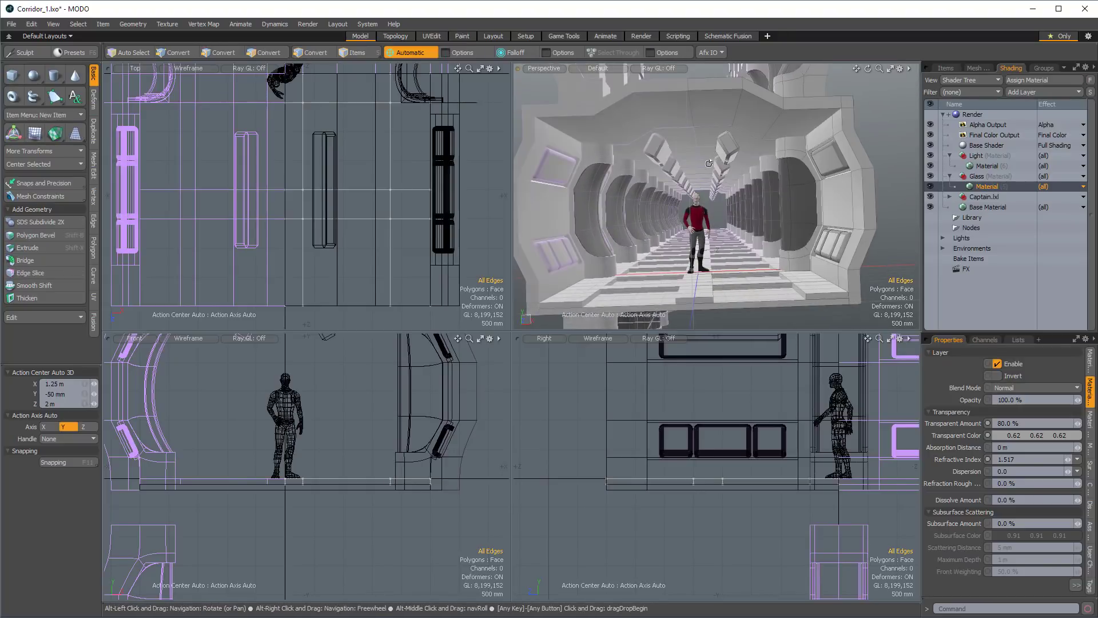
{"action": "left_click_drag", "start_coordinate": [685, 199], "coordinate": [708, 211], "text": "alt"}
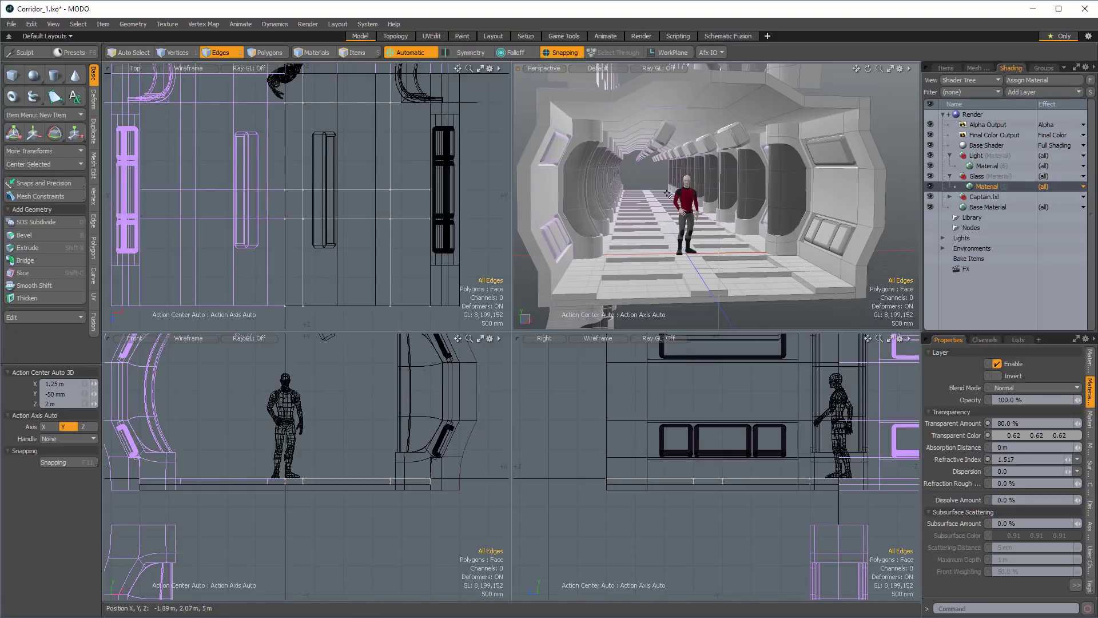
{"action": "left_click_drag", "start_coordinate": [666, 192], "coordinate": [724, 180], "text": "alt"}
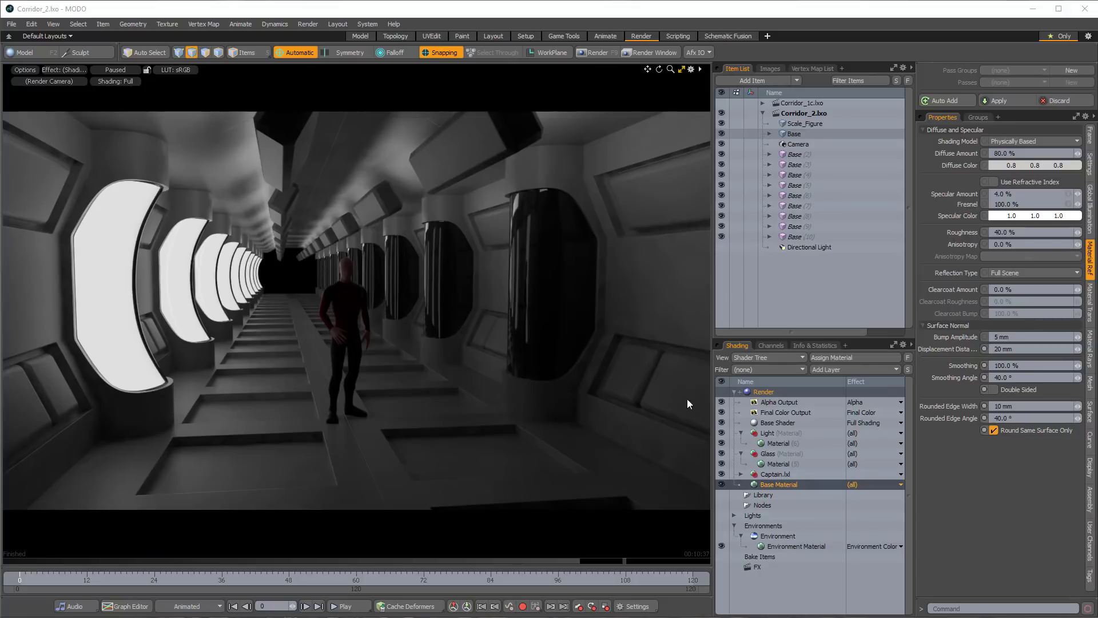
Review the Render item's frame and Global Illumination settings in the Corridor_2 scene.
{"action": "left_click", "coordinate": [765, 391]}
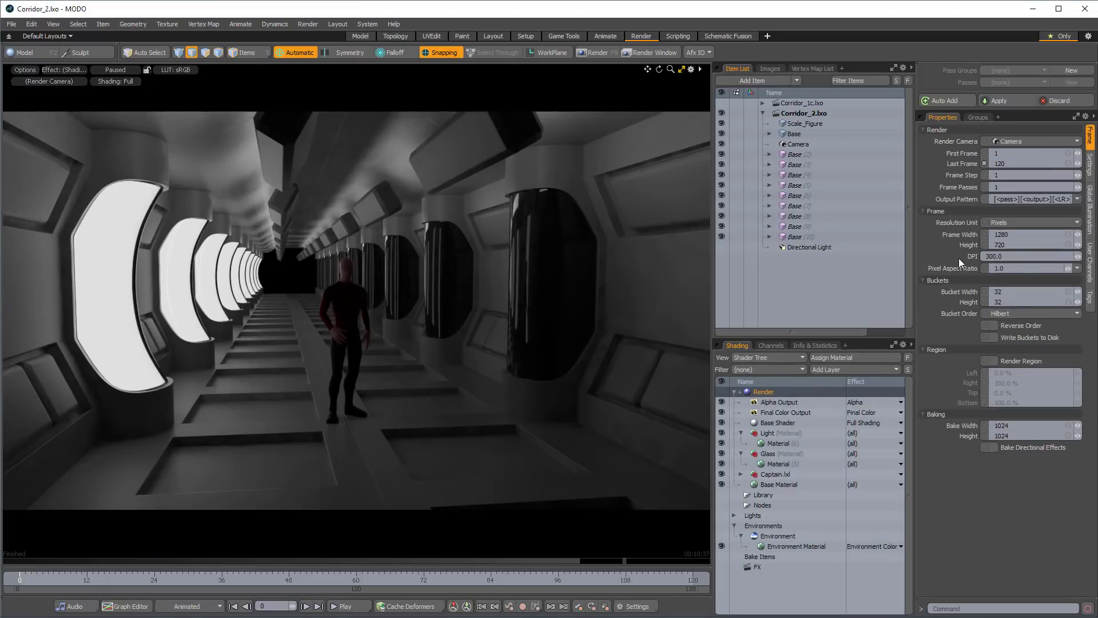
{"action": "left_click", "coordinate": [1089, 209]}
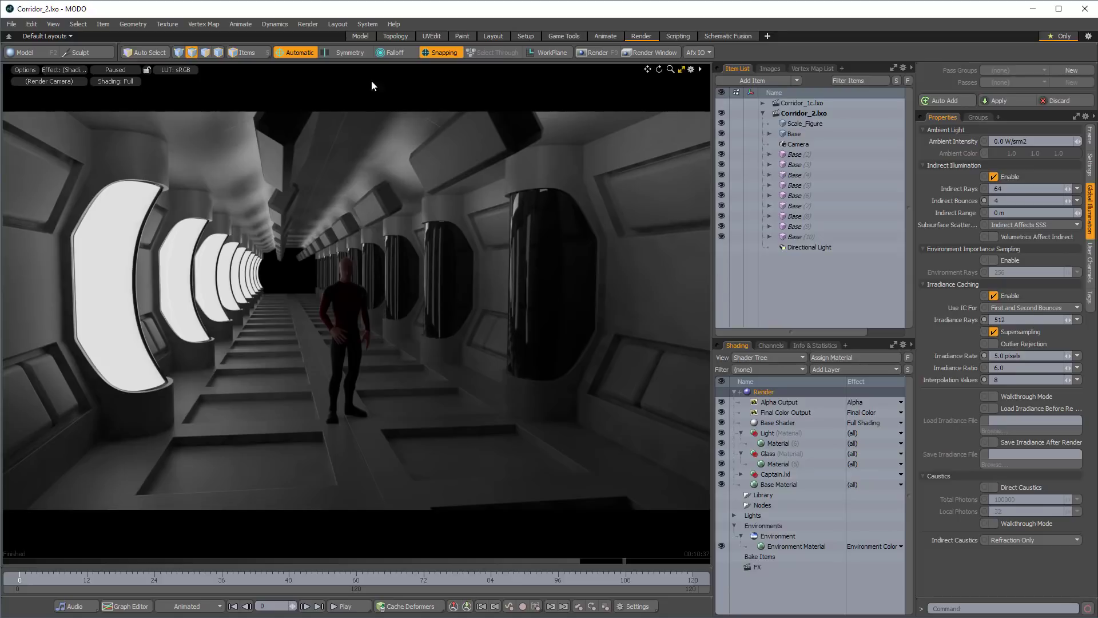
Switch to the Layout workspace and open the Spacecraft folder under Vehicles in the Meshes presets.
{"action": "left_click", "coordinate": [493, 37]}
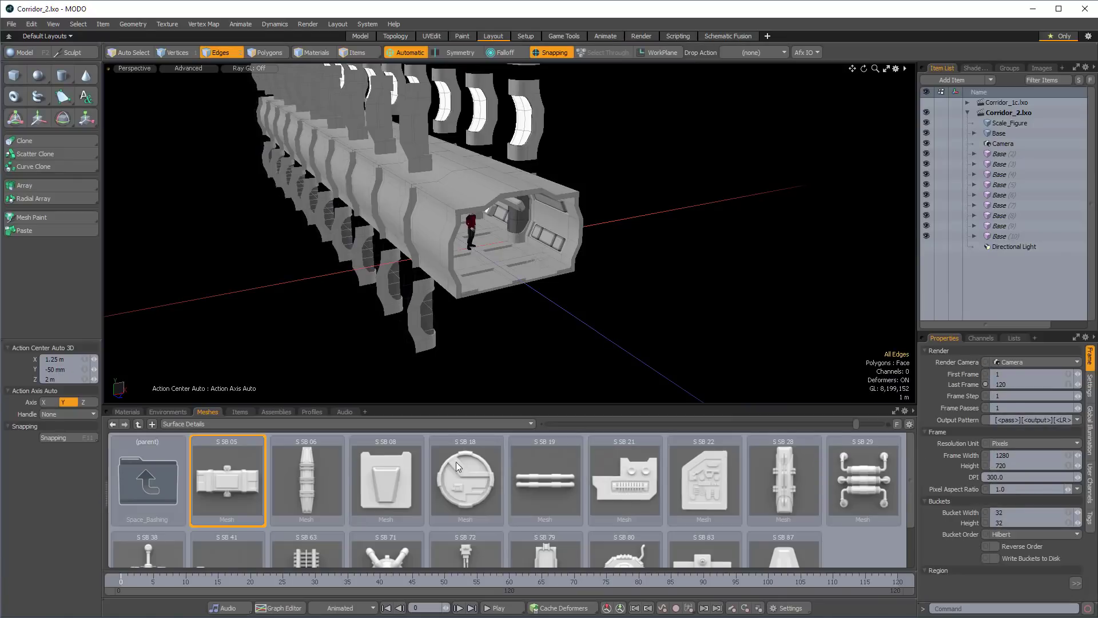
{"action": "left_click", "coordinate": [234, 427]}
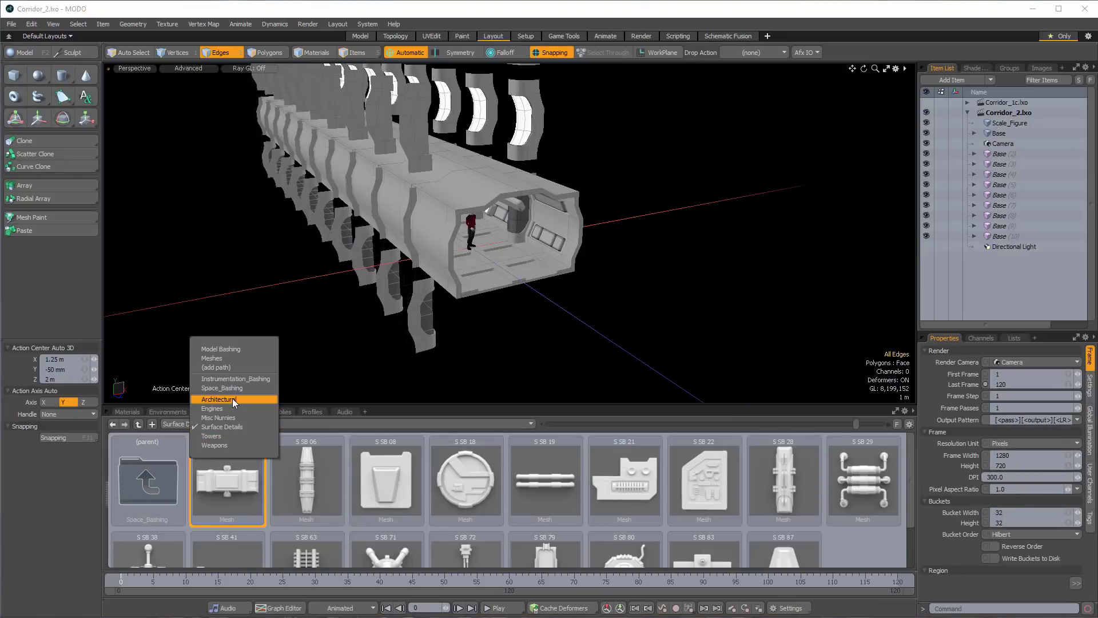
{"action": "double_click", "coordinate": [147, 472]}
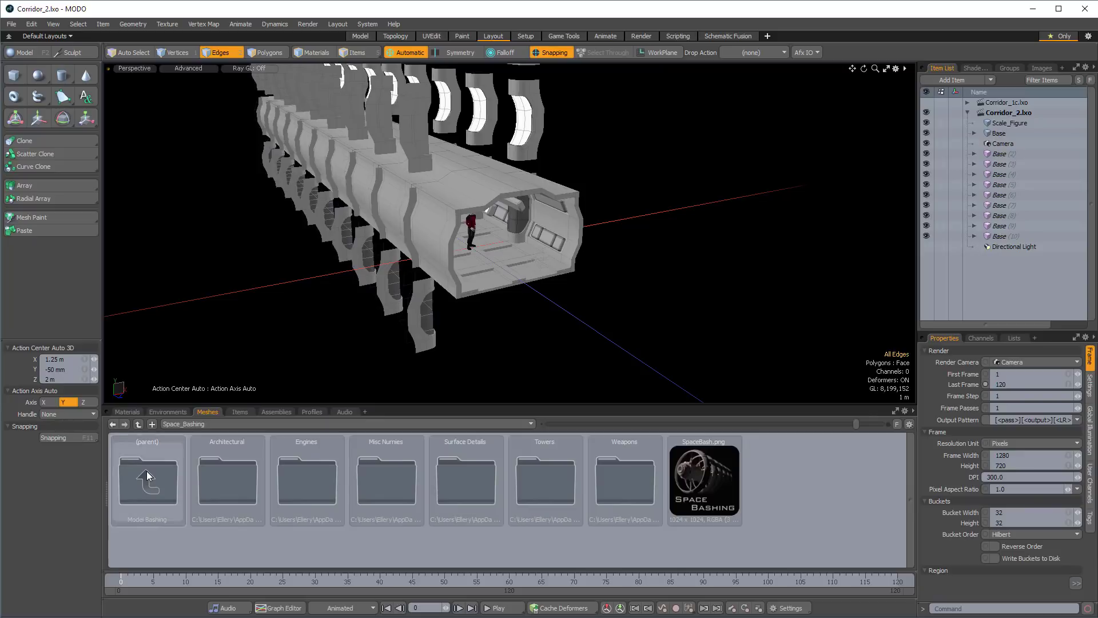
{"action": "double_click", "coordinate": [148, 471]}
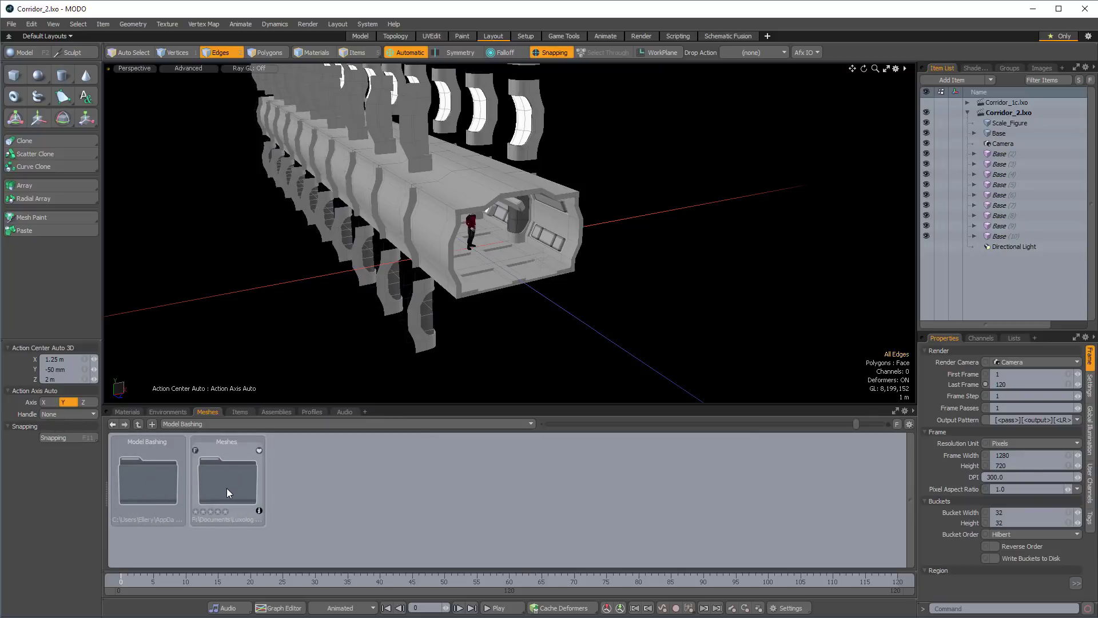
{"action": "double_click", "coordinate": [239, 476]}
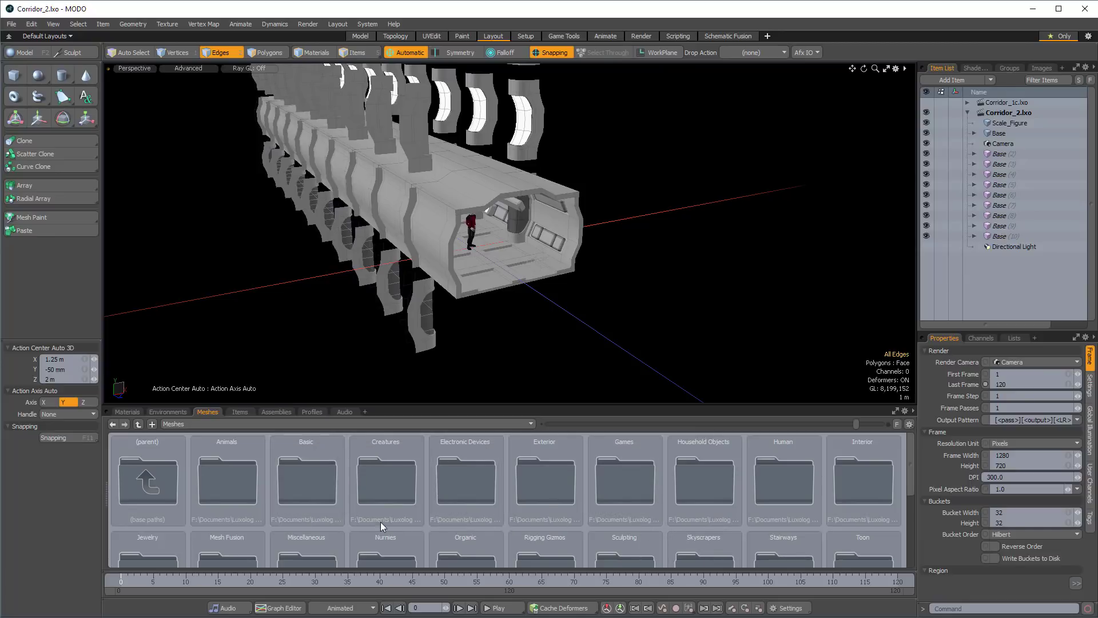
{"action": "scroll", "coordinate": [293, 544], "scroll_direction": "down", "scroll_amount": 3}
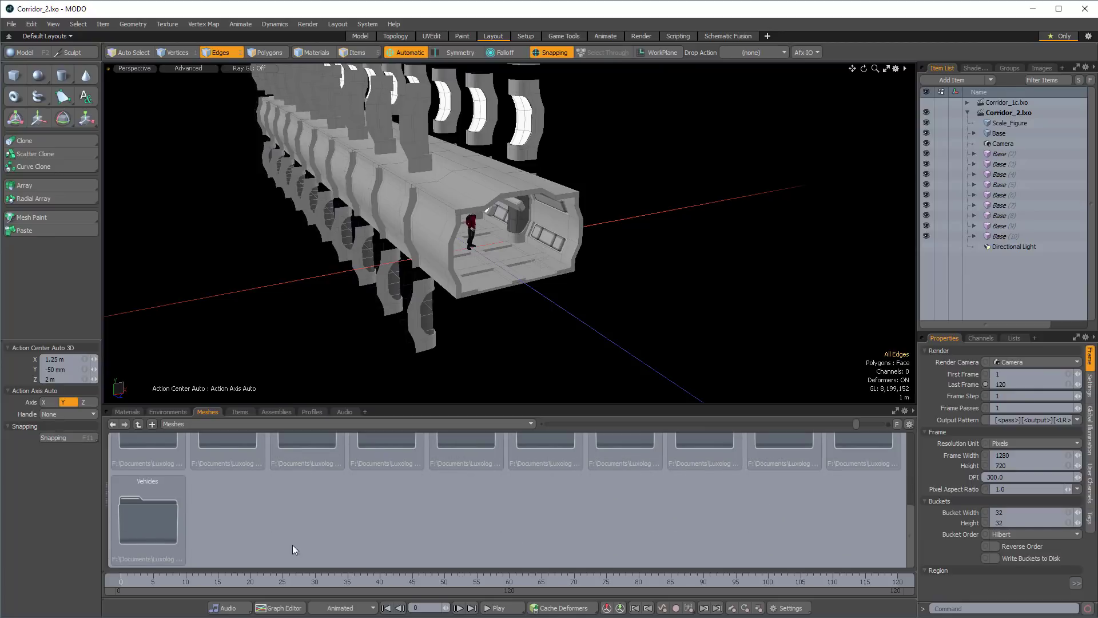
{"action": "double_click", "coordinate": [166, 524]}
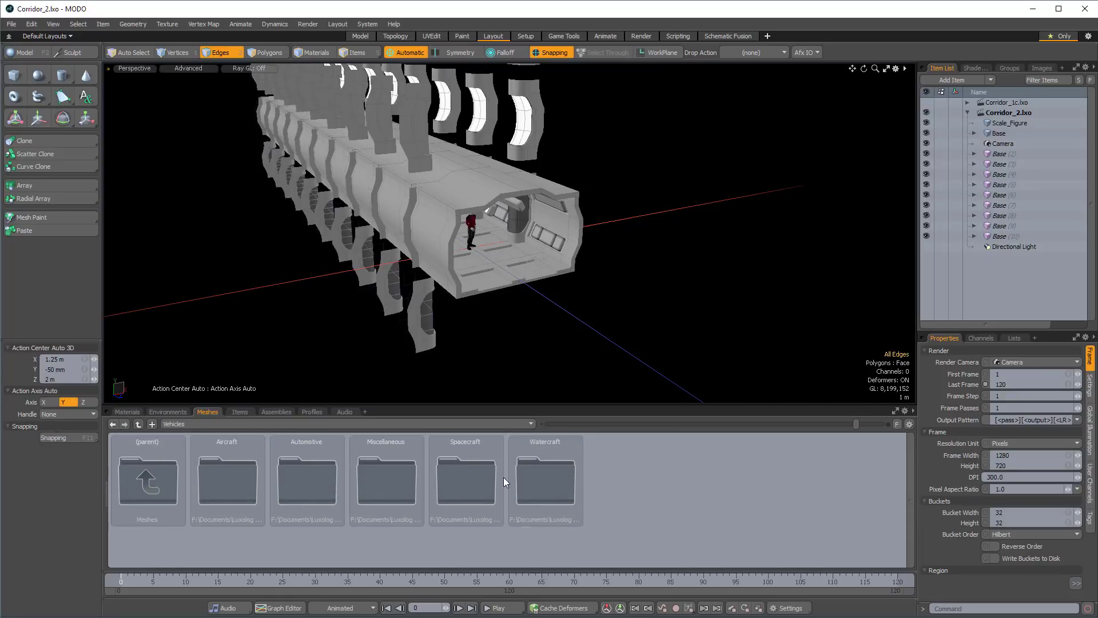
{"action": "double_click", "coordinate": [479, 478]}
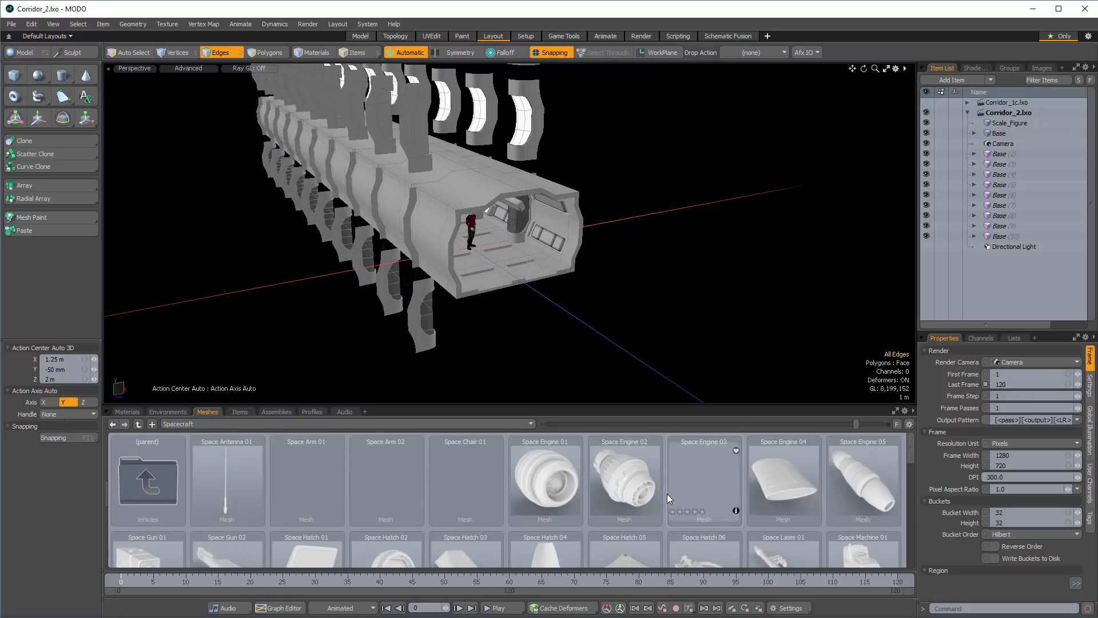
Add the Space Panel 03 and Space Panel 01 preset meshes to the scene.
{"action": "scroll", "coordinate": [576, 488], "scroll_direction": "down", "scroll_amount": 1}
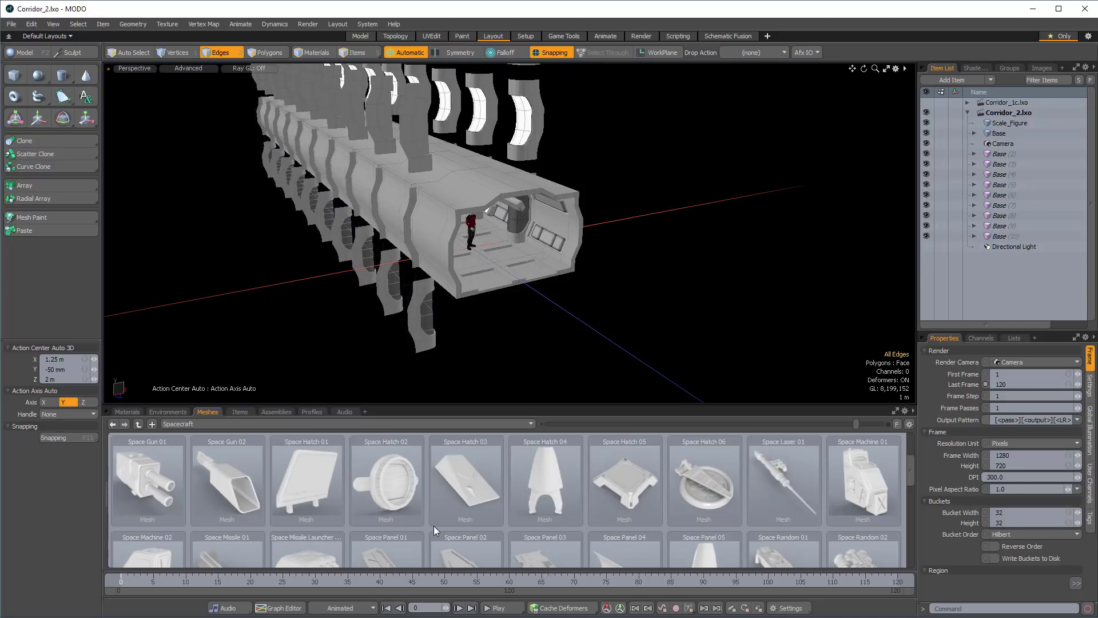
{"action": "scroll", "coordinate": [433, 523], "scroll_direction": "down", "scroll_amount": 1}
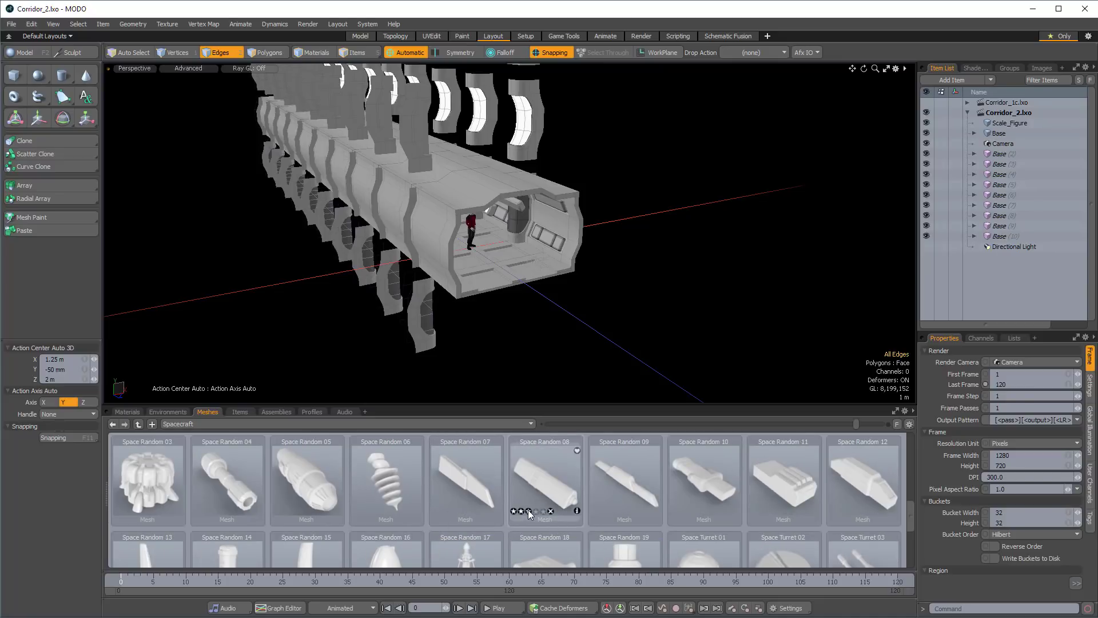
{"action": "scroll", "coordinate": [529, 514], "scroll_direction": "up", "scroll_amount": 1}
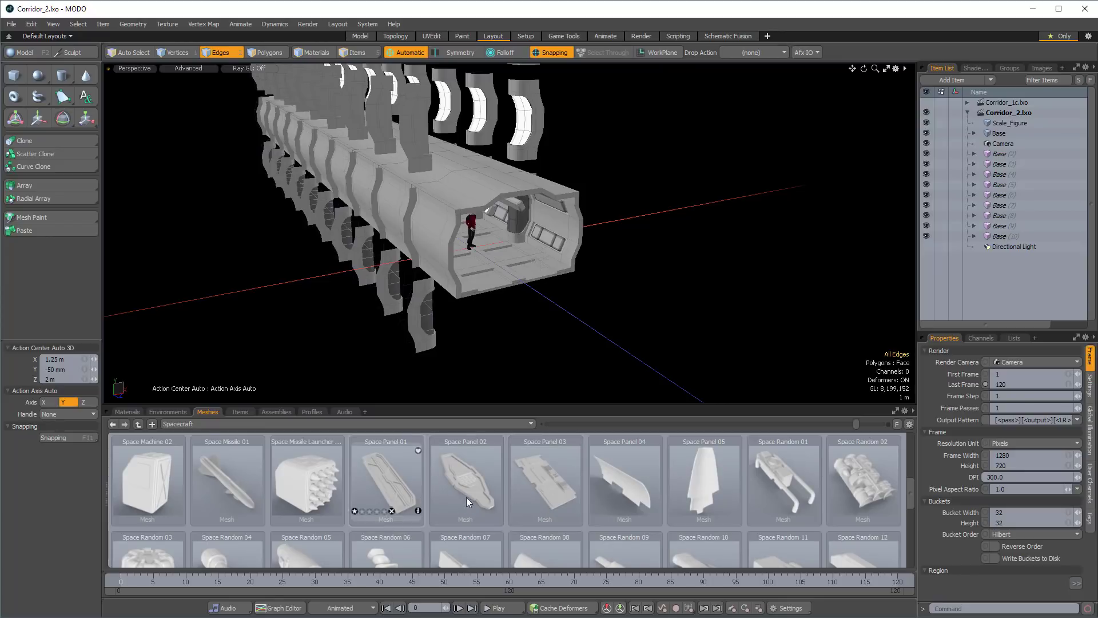
{"action": "double_click", "coordinate": [543, 481]}
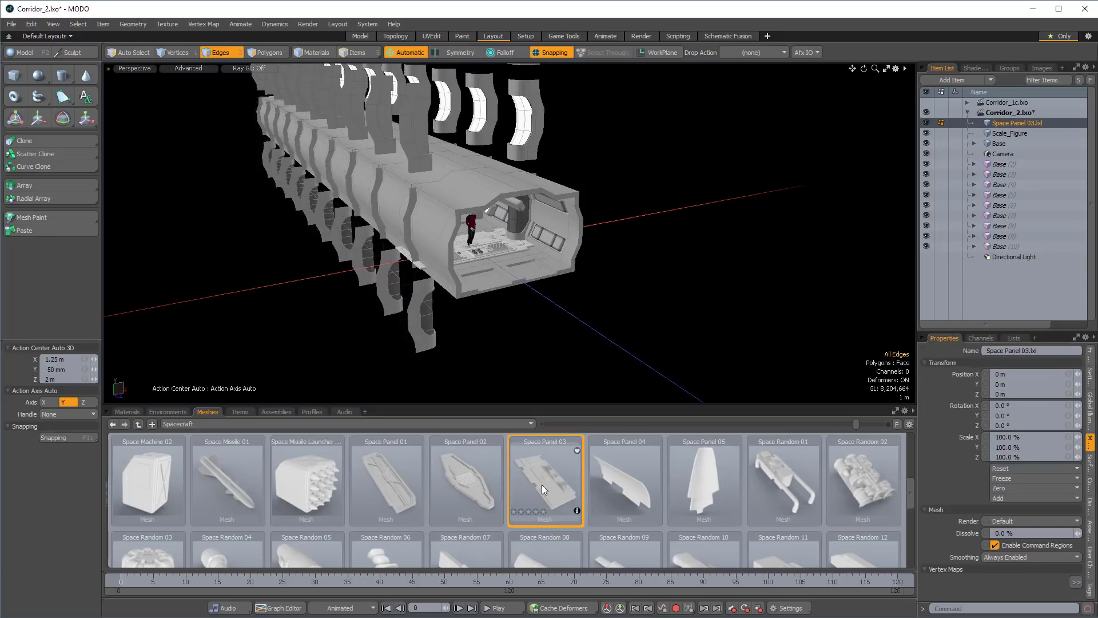
{"action": "double_click", "coordinate": [387, 489]}
Look through the remaining Spacecraft mesh presets for further detail parts.
{"action": "scroll", "coordinate": [623, 505], "scroll_direction": "down", "scroll_amount": 2}
{"action": "scroll", "coordinate": [623, 505], "scroll_direction": "down", "scroll_amount": 1}
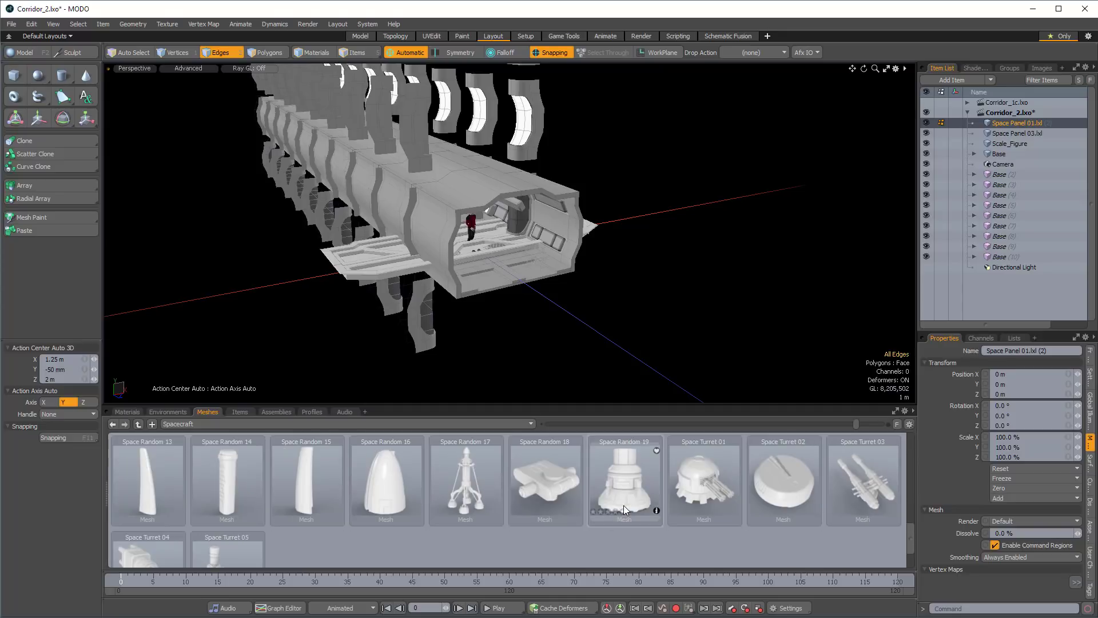
{"action": "scroll", "coordinate": [610, 525], "scroll_direction": "down", "scroll_amount": 1}
{"action": "scroll", "coordinate": [610, 525], "scroll_direction": "up", "scroll_amount": 1}
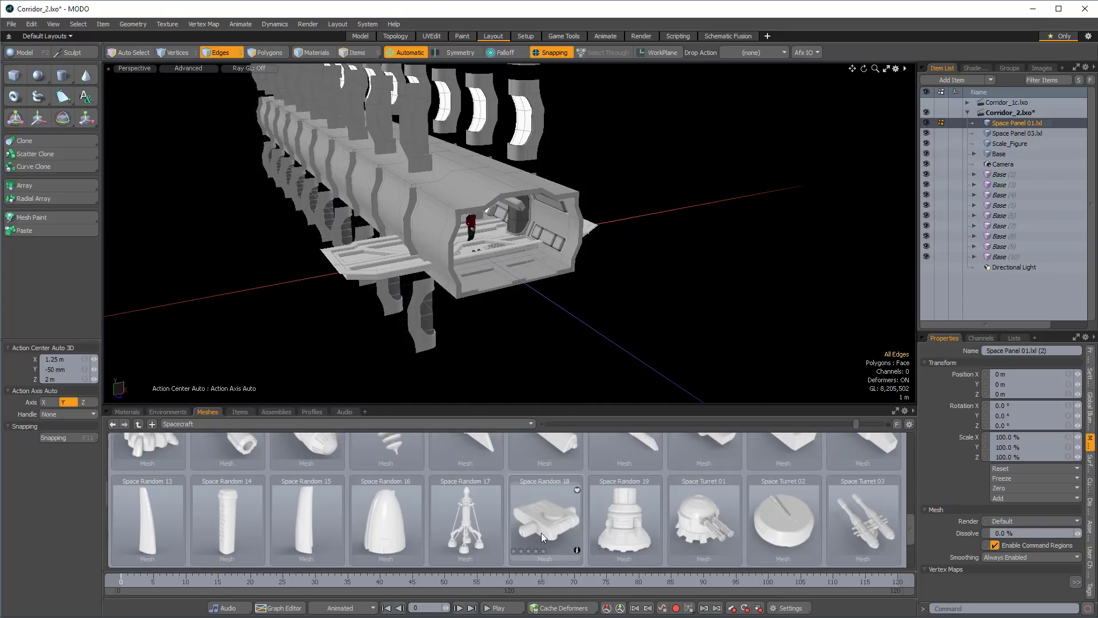
{"action": "scroll", "coordinate": [753, 518], "scroll_direction": "up", "scroll_amount": 2}
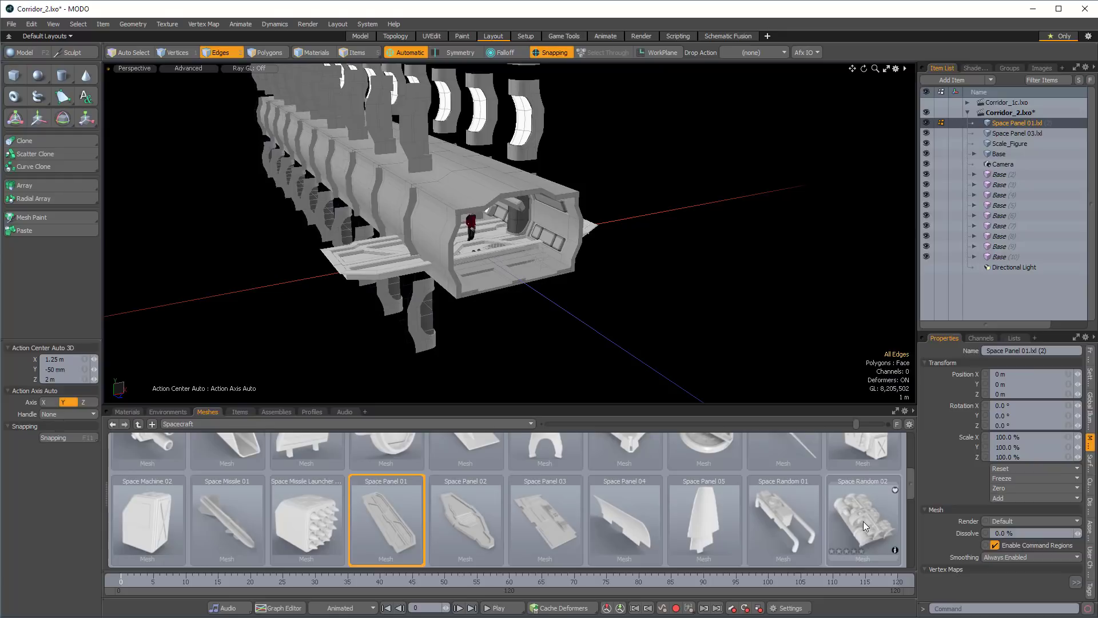
Add the Space Random 01 preset mesh to the scene and return to the Model workspace.
{"action": "double_click", "coordinate": [777, 519]}
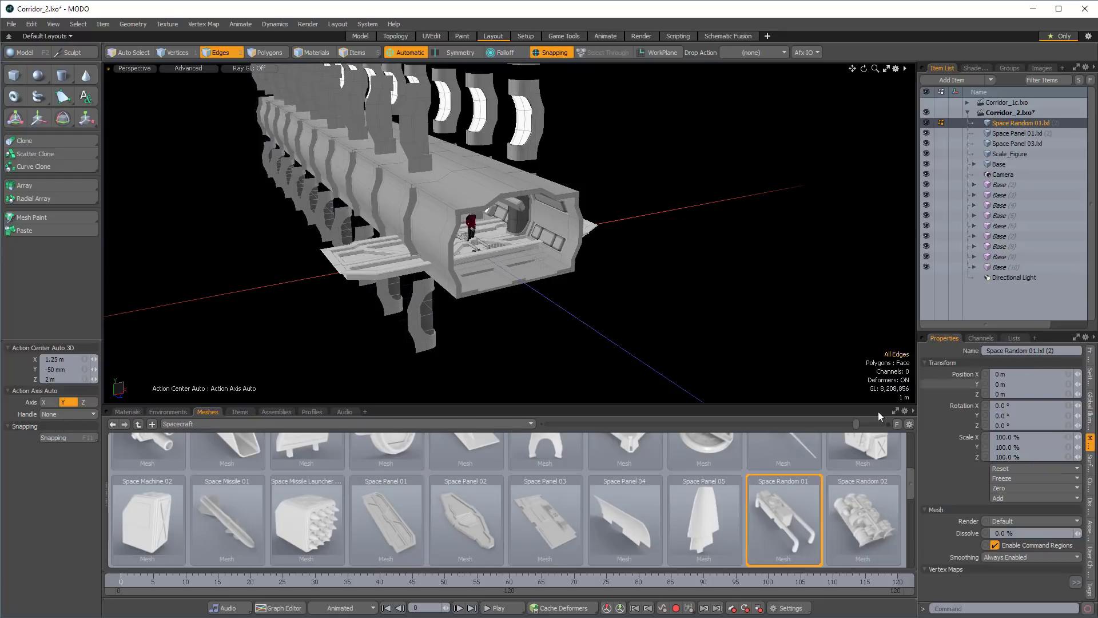
{"action": "left_click_drag", "start_coordinate": [662, 270], "coordinate": [573, 261], "text": "alt"}
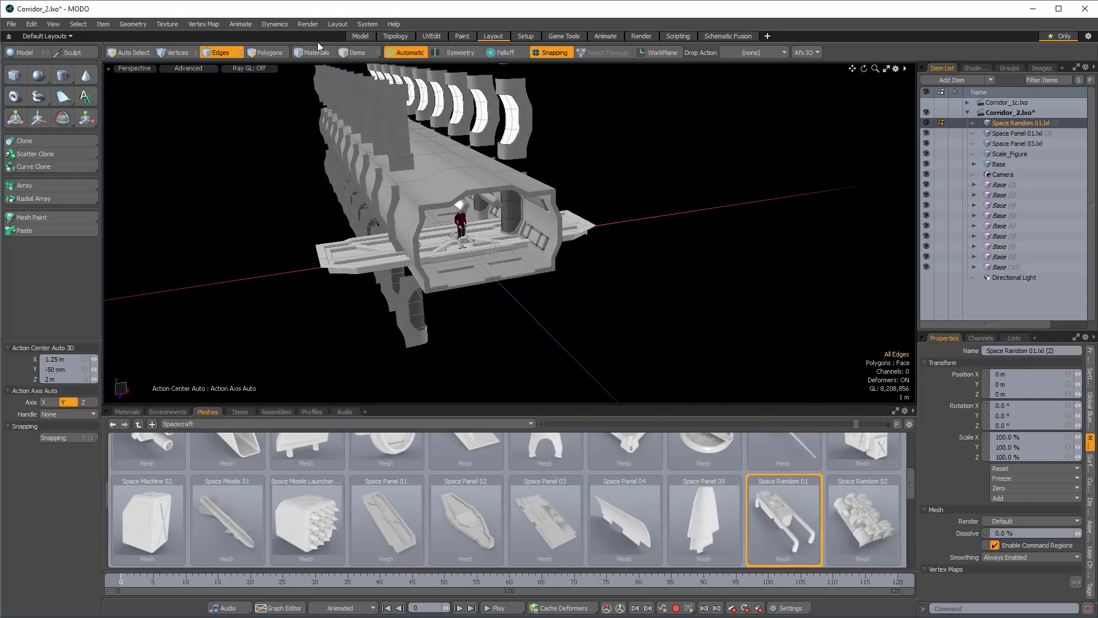
{"action": "left_click", "coordinate": [359, 36]}
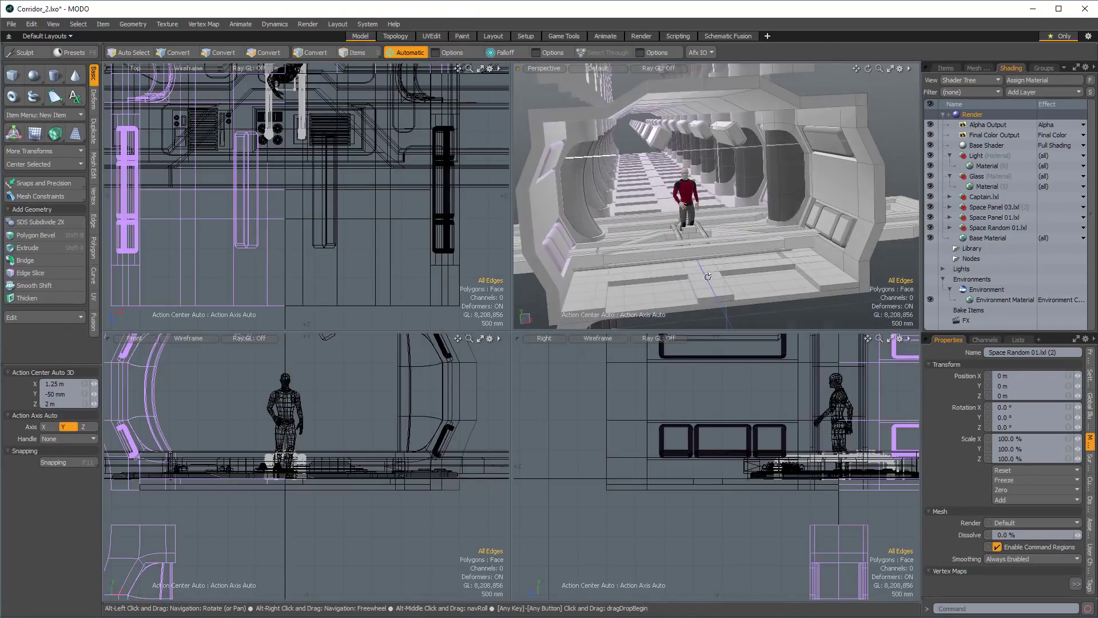
Show the scene's item list and expand the Base and Floor hierarchies to view their child meshes.
{"action": "left_click_drag", "start_coordinate": [705, 266], "coordinate": [730, 256], "text": "alt"}
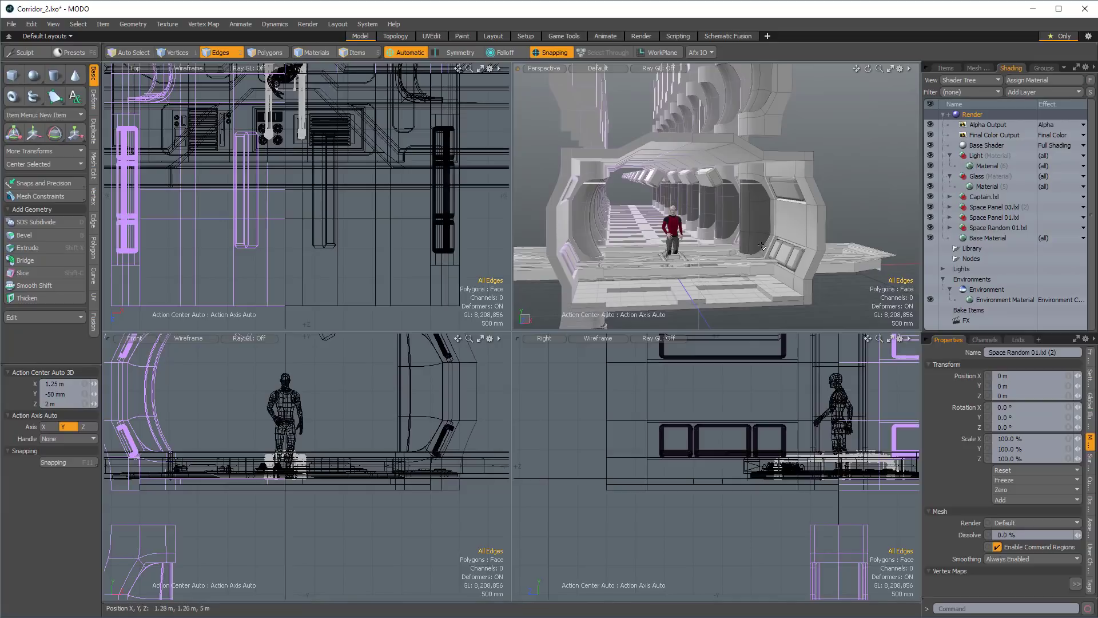
{"action": "left_click", "coordinate": [964, 68]}
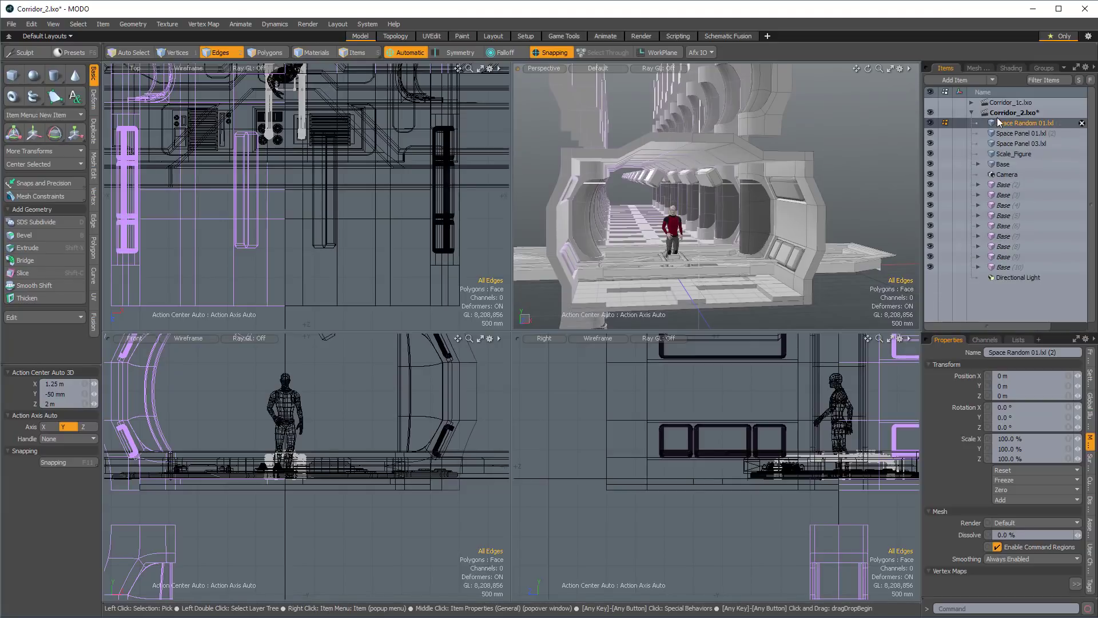
{"action": "left_click", "coordinate": [1001, 165]}
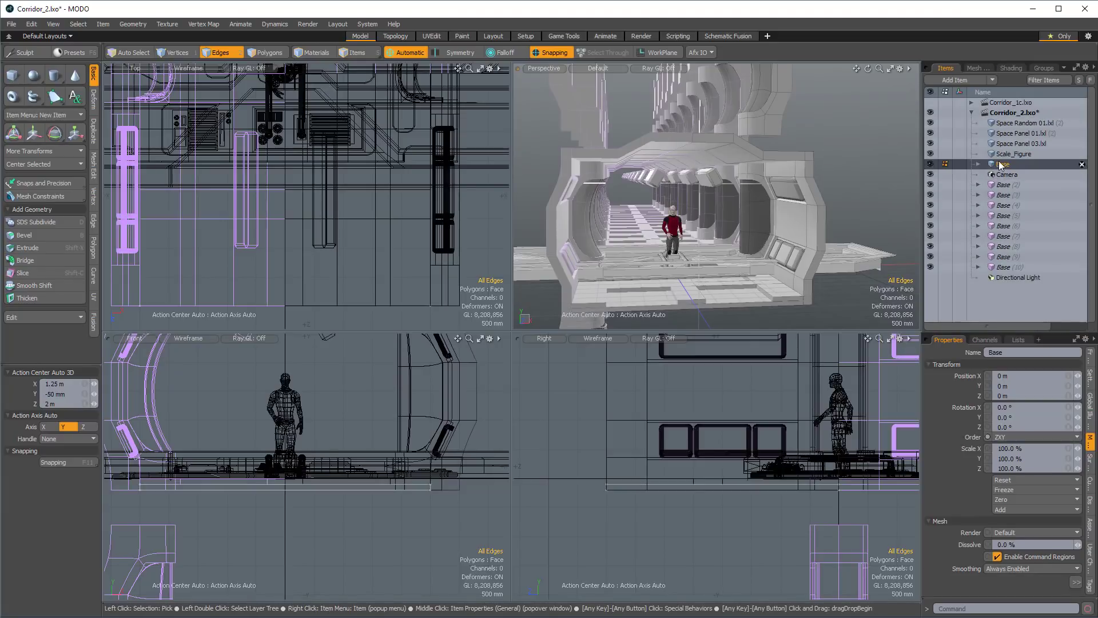
{"action": "left_click", "coordinate": [978, 164]}
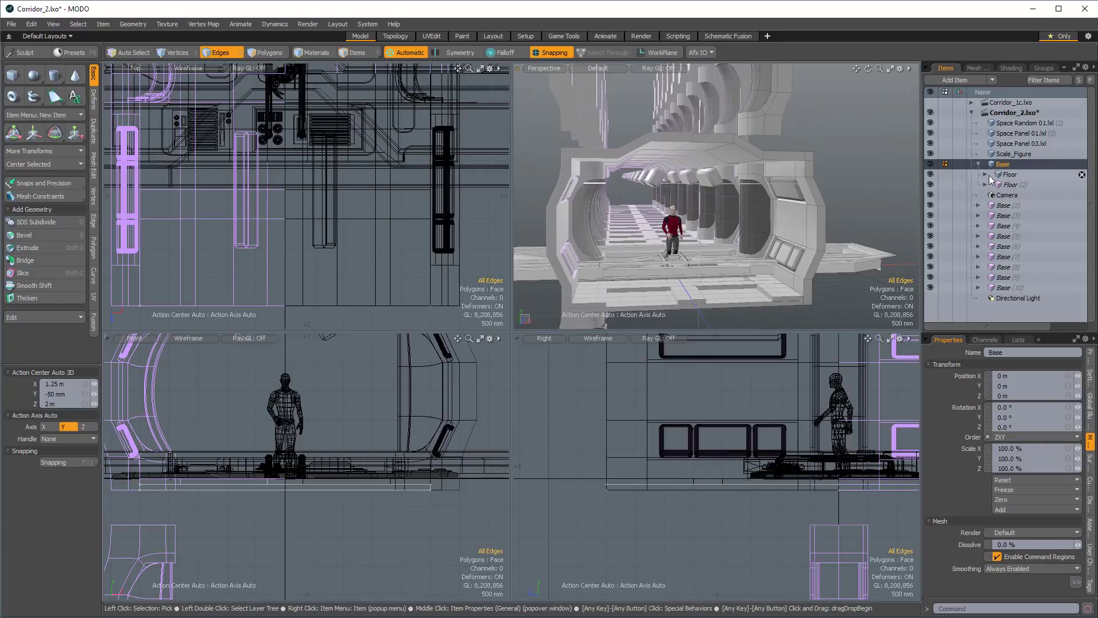
{"action": "left_click", "coordinate": [985, 174]}
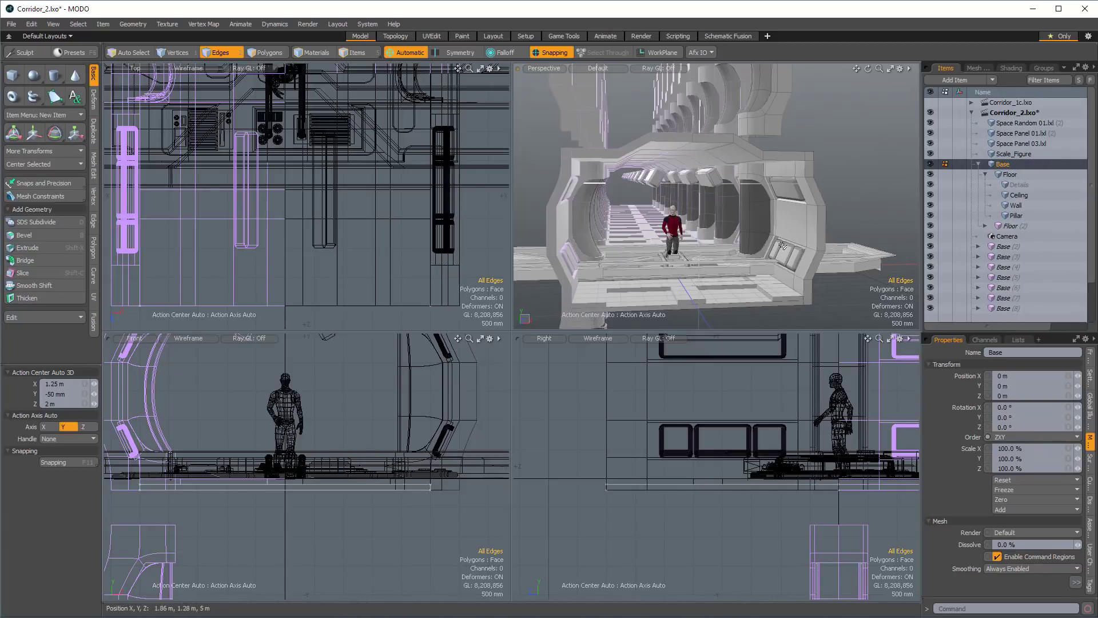
Select the Space Panel 01 item and rotate it 90° on X and 90° on Z so it stands parallel to the side wall.
{"action": "left_click_drag", "start_coordinate": [802, 233], "coordinate": [791, 249], "text": "alt"}
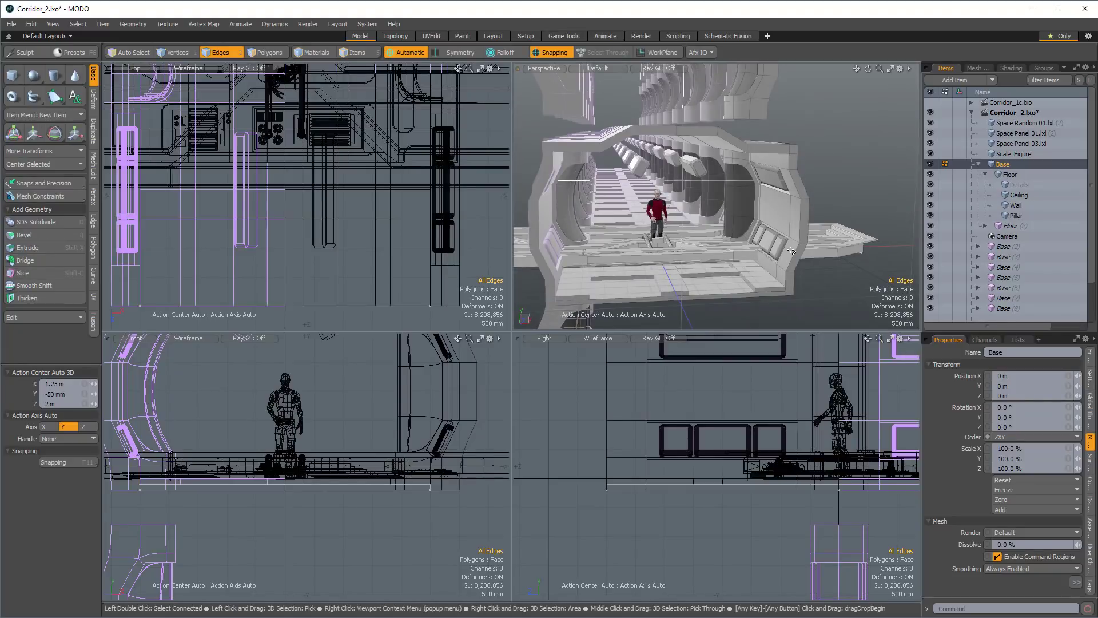
{"action": "left_click_drag", "start_coordinate": [791, 250], "coordinate": [812, 253], "text": "alt"}
{"action": "key", "text": "5"}
{"action": "left_click", "coordinate": [838, 255]}
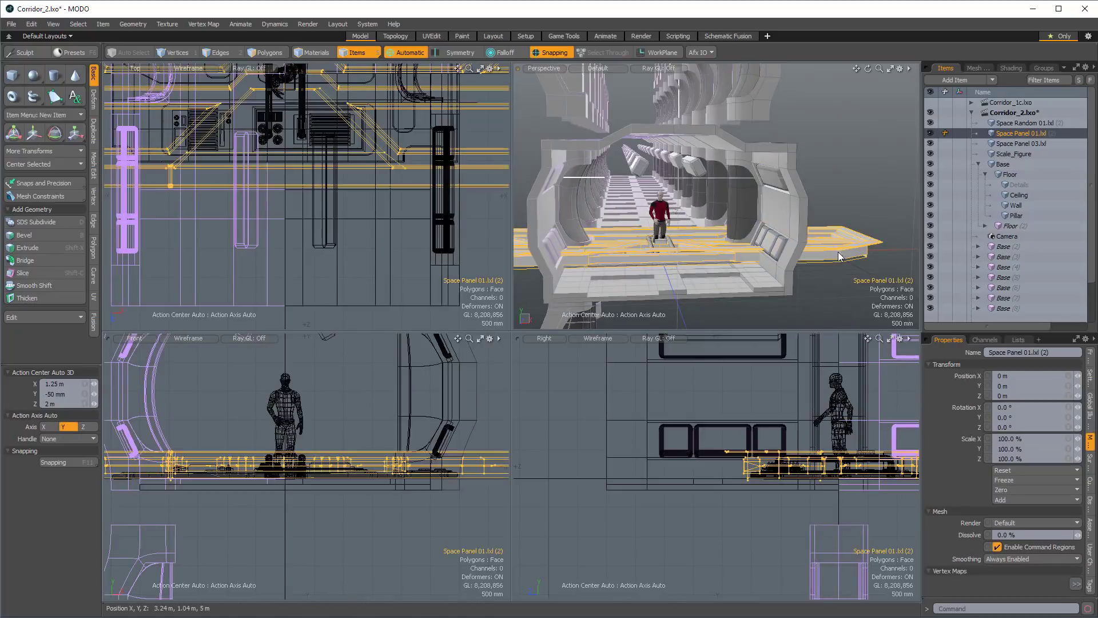
{"action": "left_click_drag", "start_coordinate": [735, 235], "coordinate": [675, 254], "text": "alt"}
{"action": "left_click_drag", "start_coordinate": [381, 224], "coordinate": [282, 251], "text": "ctrl+alt"}
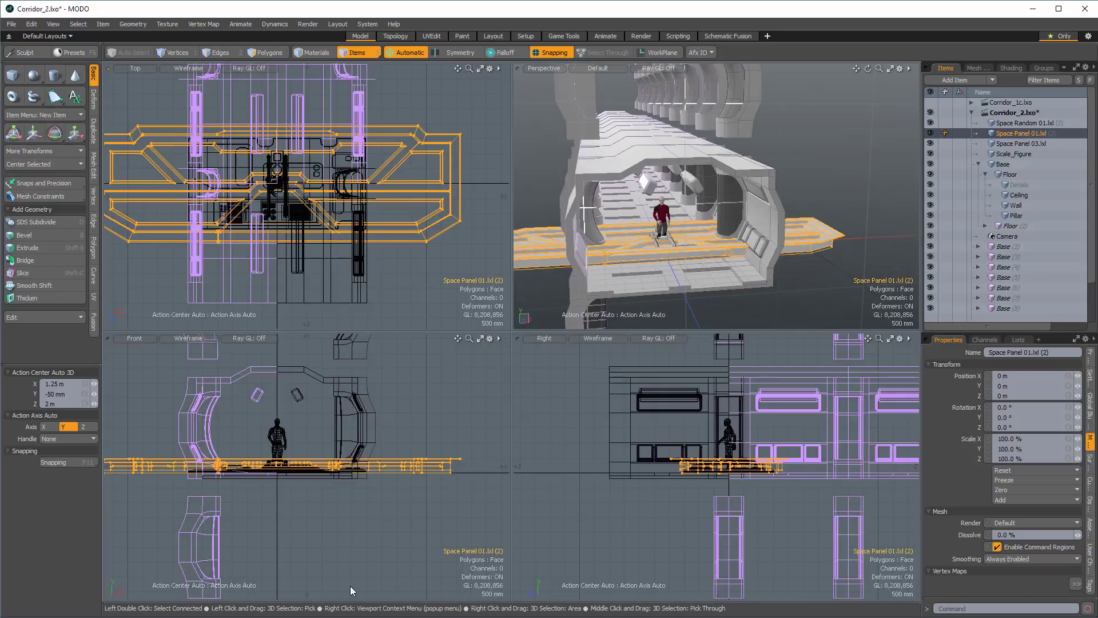
{"action": "key", "text": "e"}
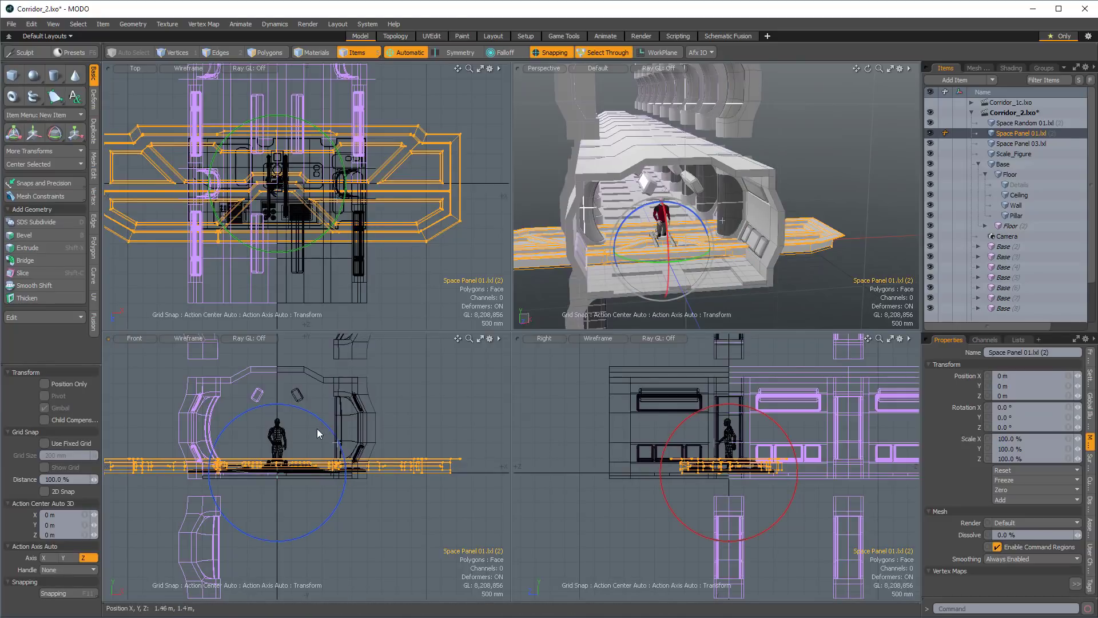
{"action": "left_click_drag", "start_coordinate": [334, 144], "coordinate": [266, 245], "text": "ctrl"}
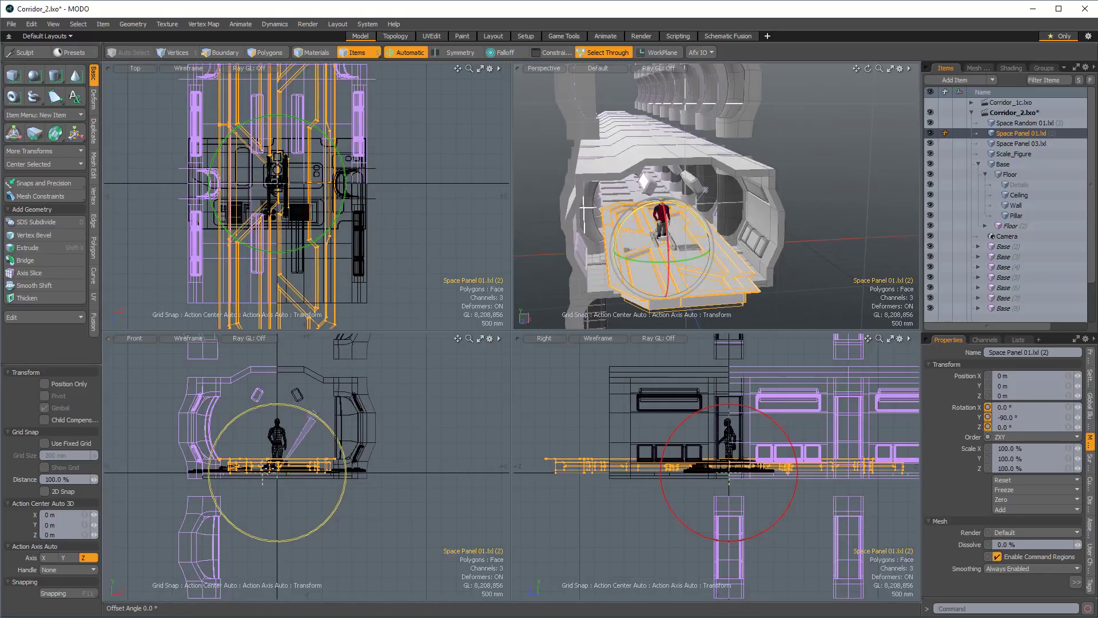
{"action": "left_click_drag", "start_coordinate": [319, 425], "coordinate": [160, 463]}
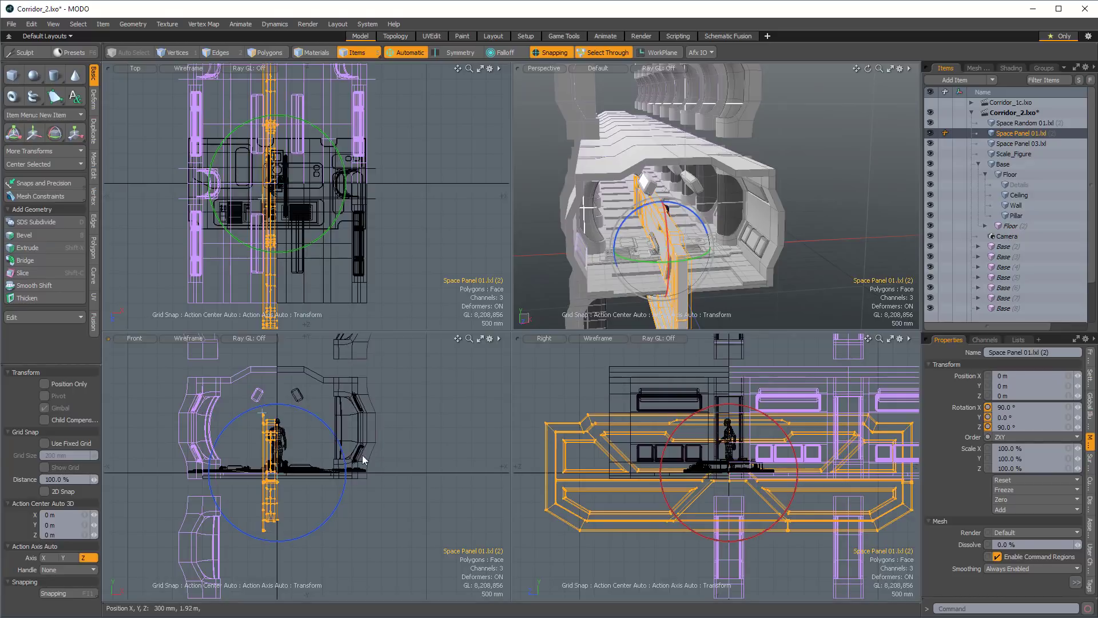
Move Space Panel 01 to X 3 m, Y 1.5 m at the side wall and turn off snapping.
{"action": "key", "text": "w"}
{"action": "left_click_drag", "start_coordinate": [332, 418], "coordinate": [422, 373]}
{"action": "left_click", "coordinate": [547, 55]}
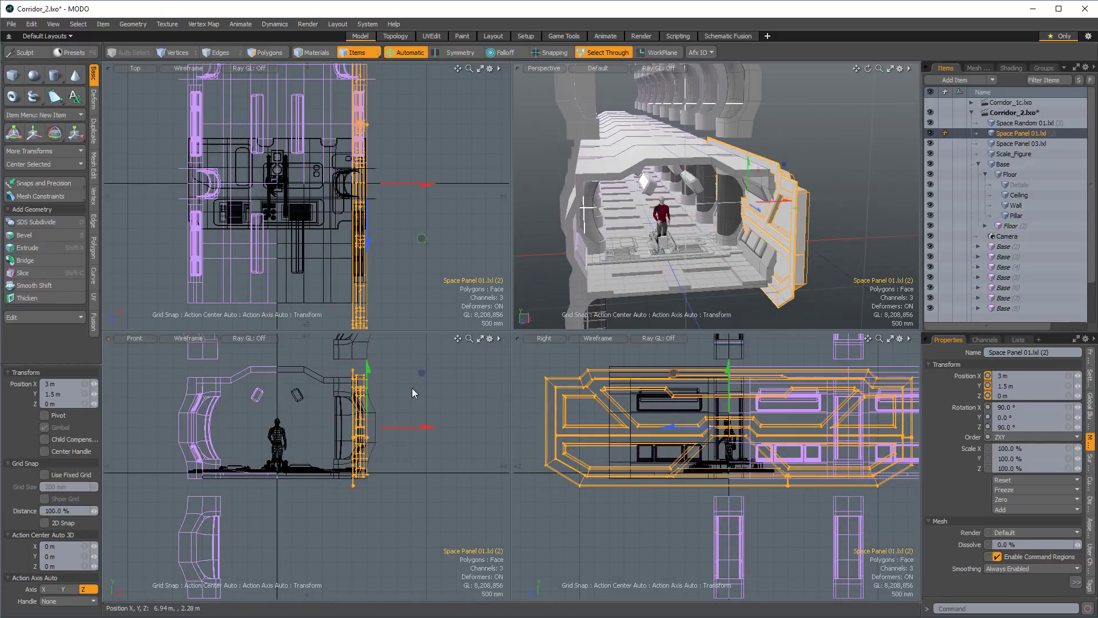
Scale Space Panel 01 uniformly down to 21.5%.
{"action": "scroll", "coordinate": [786, 454], "scroll_direction": "down", "scroll_amount": 3}
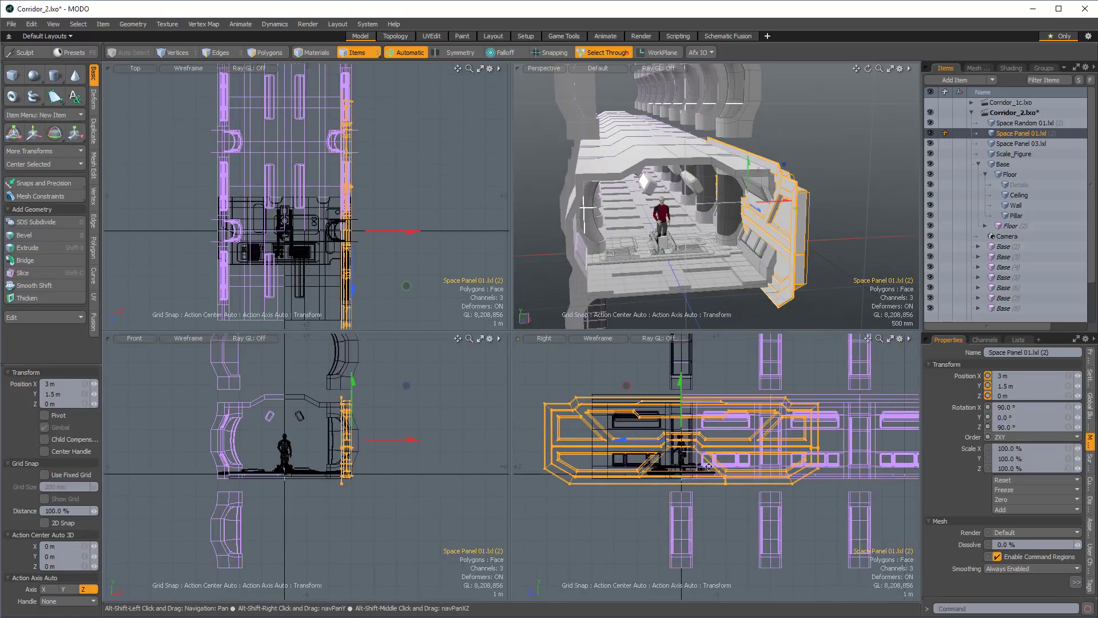
{"action": "key", "text": "r"}
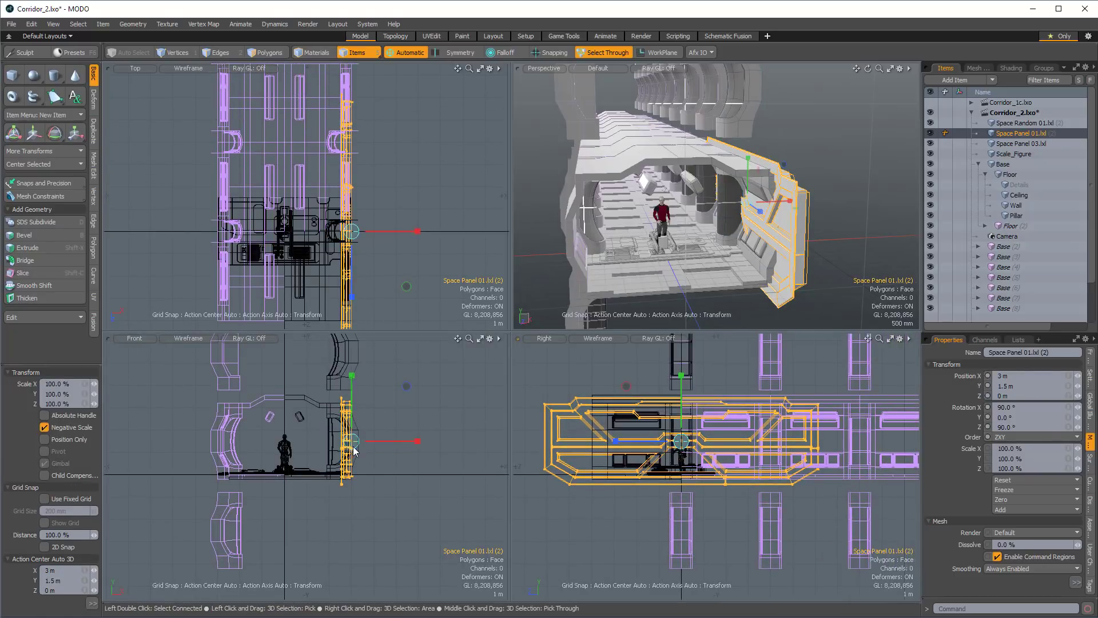
{"action": "left_click_drag", "start_coordinate": [352, 441], "coordinate": [308, 441]}
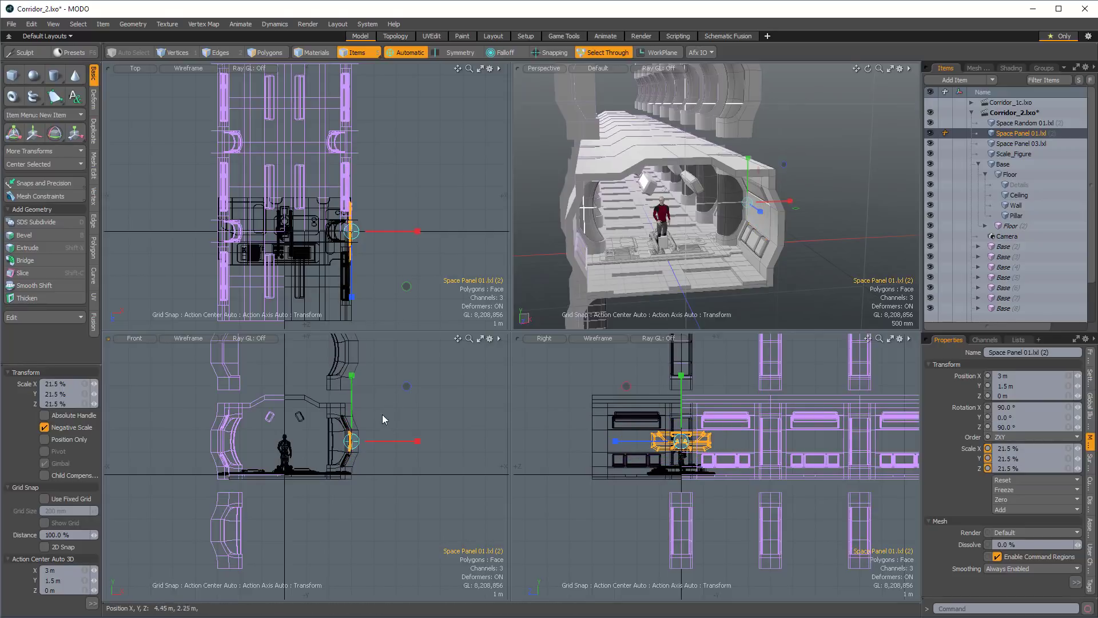
{"action": "left_click_drag", "start_coordinate": [786, 213], "coordinate": [828, 211], "text": "alt"}
{"action": "scroll", "coordinate": [828, 211], "scroll_direction": "up", "scroll_amount": 3}
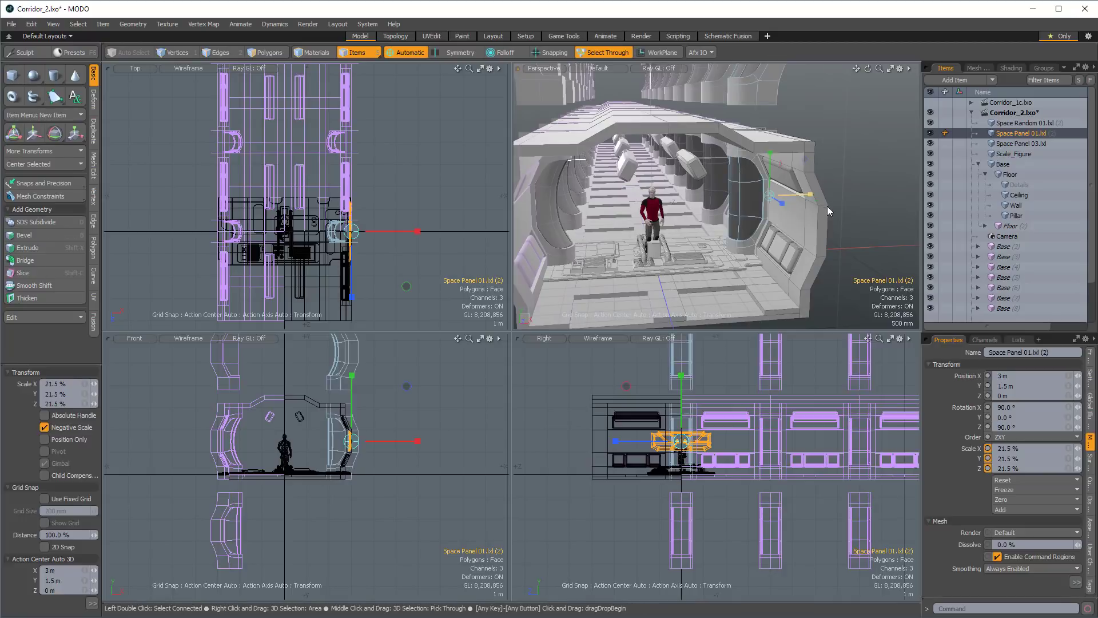
Position Space Panel 01 against the inner wall face, between the upper and lower wall panels, at X 2.83 m and Z 1.99 m.
{"action": "key", "text": "w"}
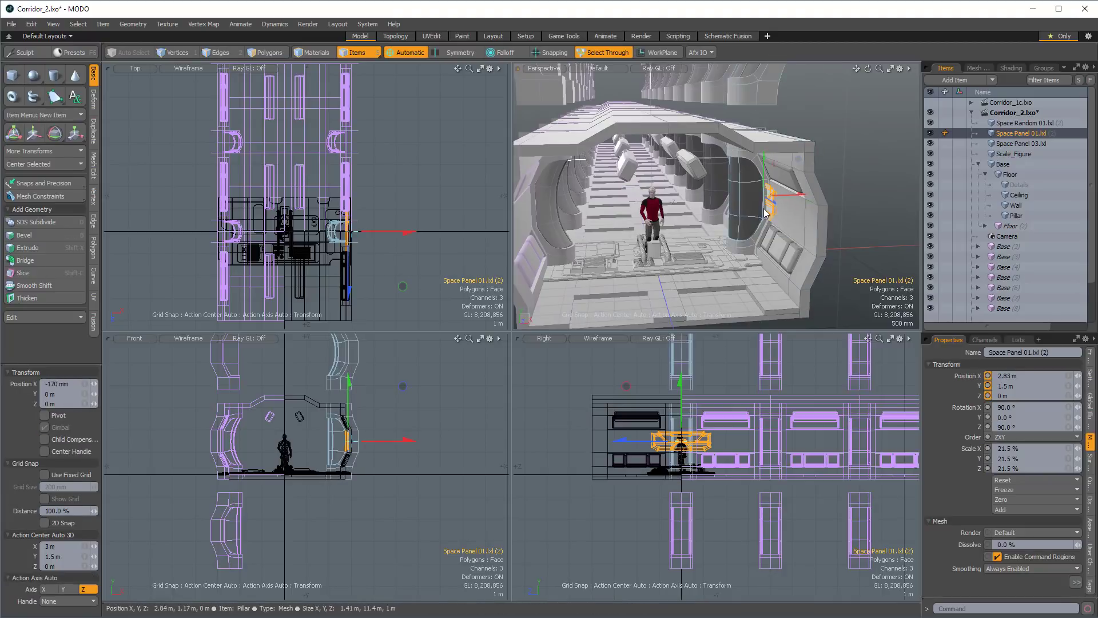
{"action": "mouse_move", "coordinate": [782, 202]}
{"action": "left_mouse_down"}
{"action": "mouse_move", "coordinate": [817, 216]}
{"action": "mouse_move", "coordinate": [779, 215]}
{"action": "left_mouse_up"}
{"action": "scroll", "coordinate": [779, 215], "scroll_direction": "up", "scroll_amount": 3}
{"action": "left_click_drag", "start_coordinate": [779, 215], "coordinate": [763, 183], "text": "alt+shift"}
{"action": "left_click_drag", "start_coordinate": [764, 183], "coordinate": [750, 213], "text": "alt"}
{"action": "key", "text": "shift+a"}
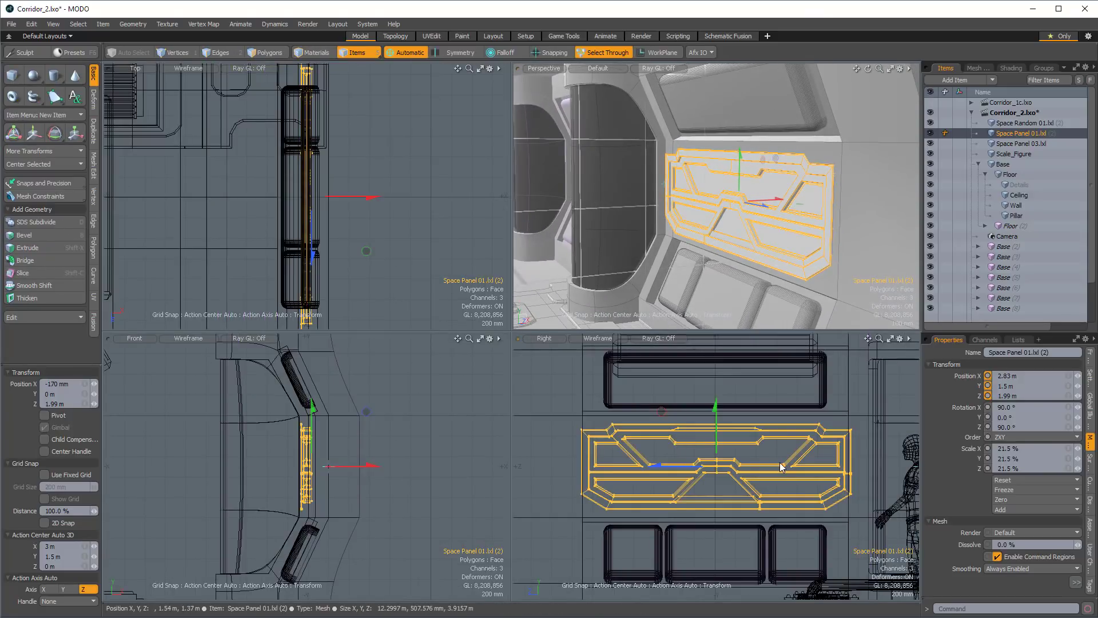
Reduce Space Panel 01 uniformly to 14.835% scale and shift it along the wall to Y 1.62 m, Z 2.33 m.
{"action": "key", "text": "r"}
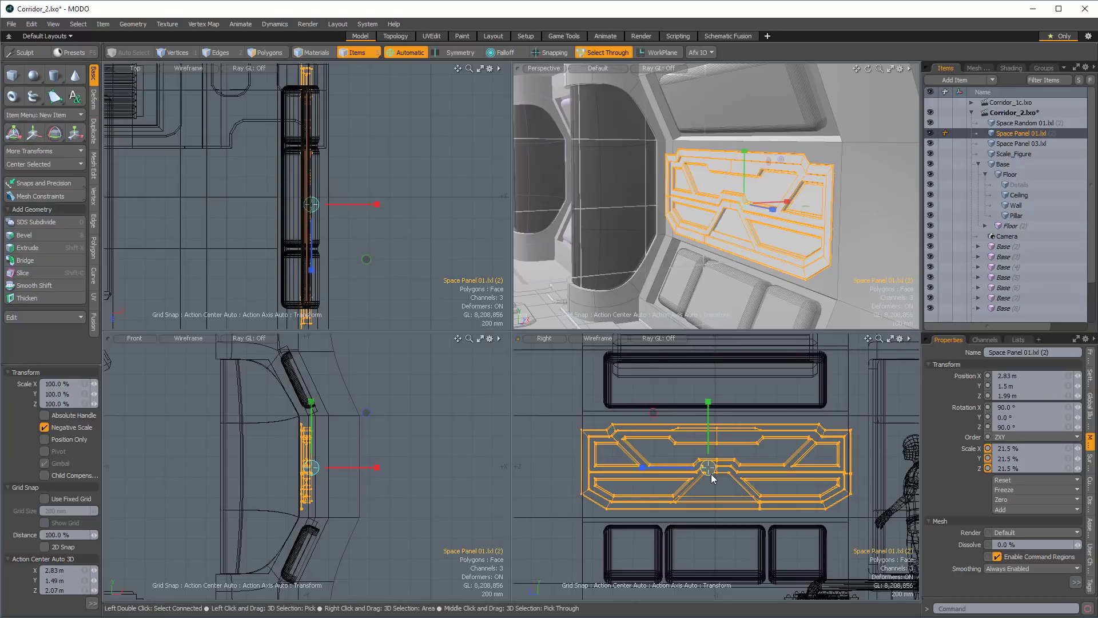
{"action": "key", "text": "space"}
{"action": "key", "text": "r"}
{"action": "key", "text": "w"}
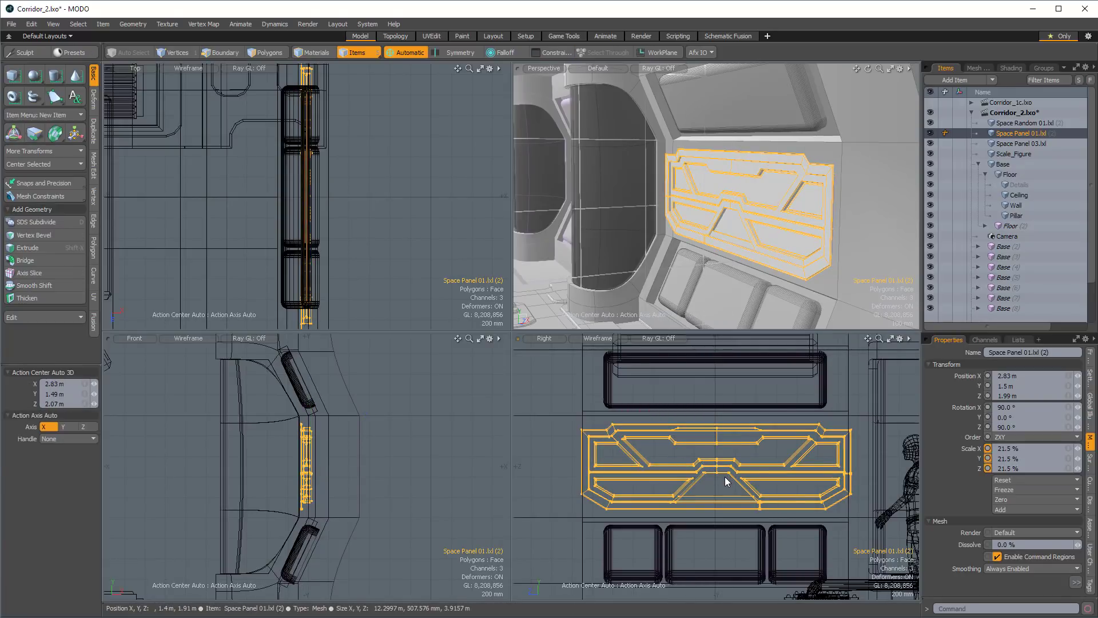
{"action": "key", "text": "r"}
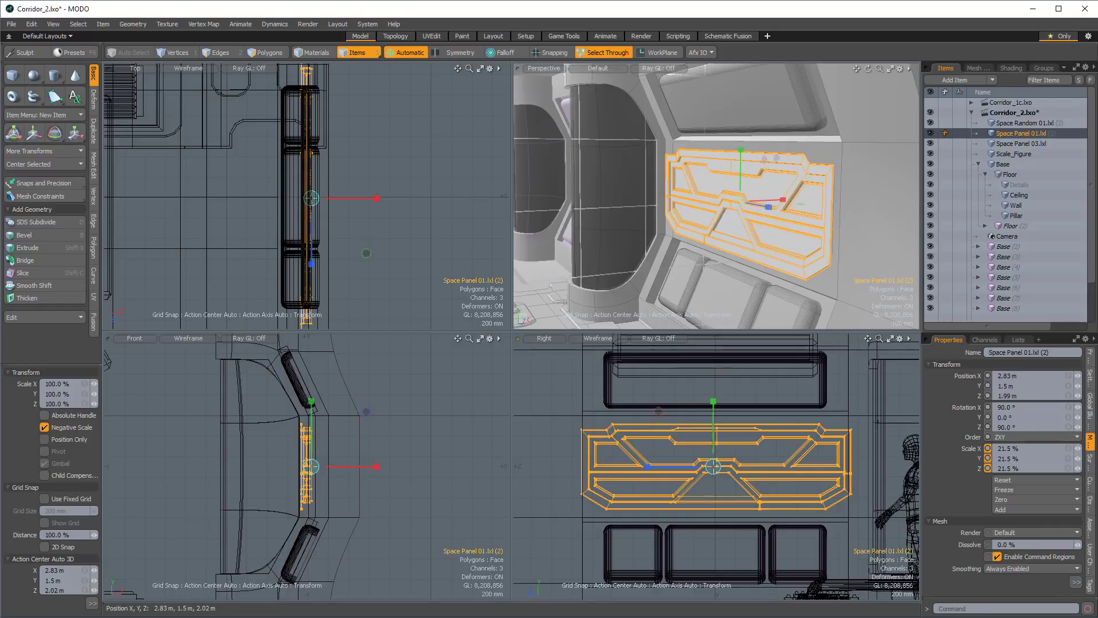
{"action": "key", "text": "ctrl+z"}
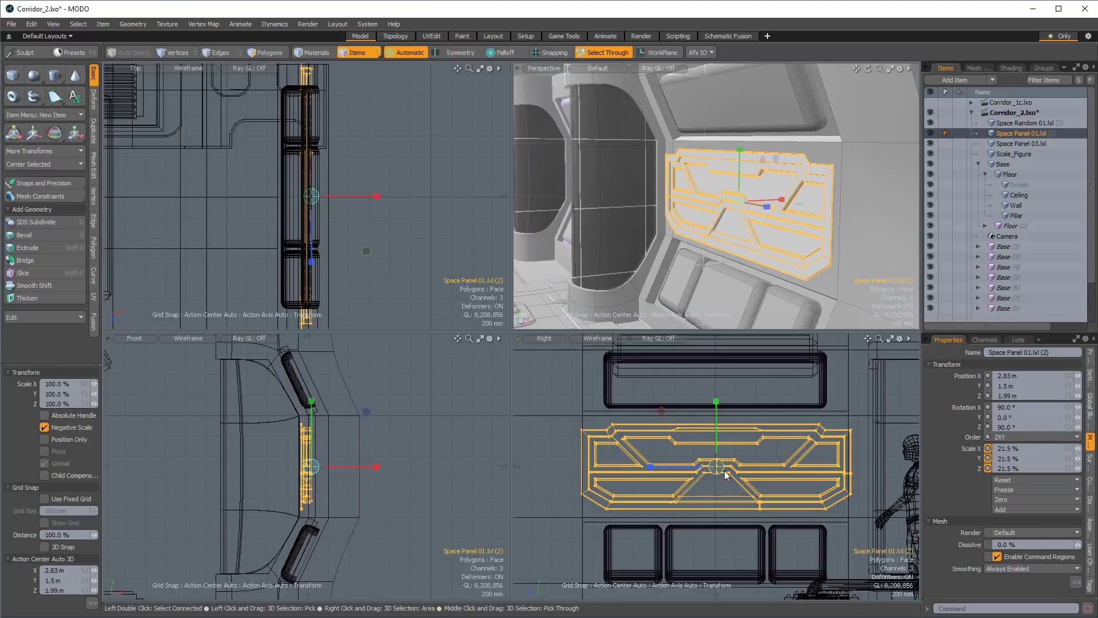
{"action": "left_click_drag", "start_coordinate": [723, 470], "coordinate": [669, 470]}
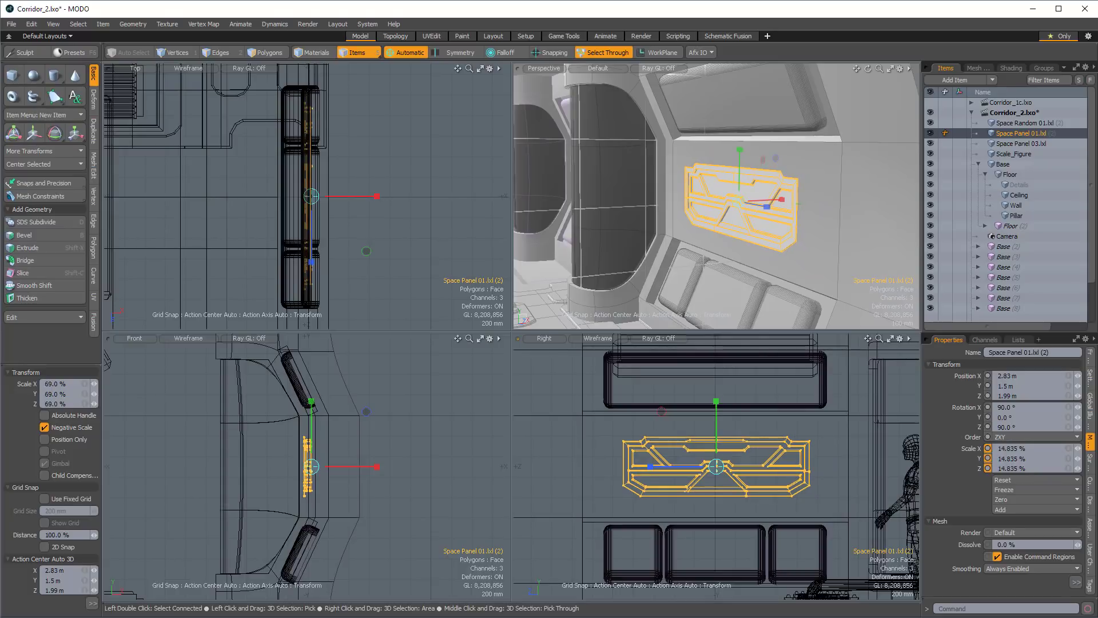
{"action": "key", "text": "w"}
{"action": "left_click_drag", "start_coordinate": [661, 412], "coordinate": [627, 400]}
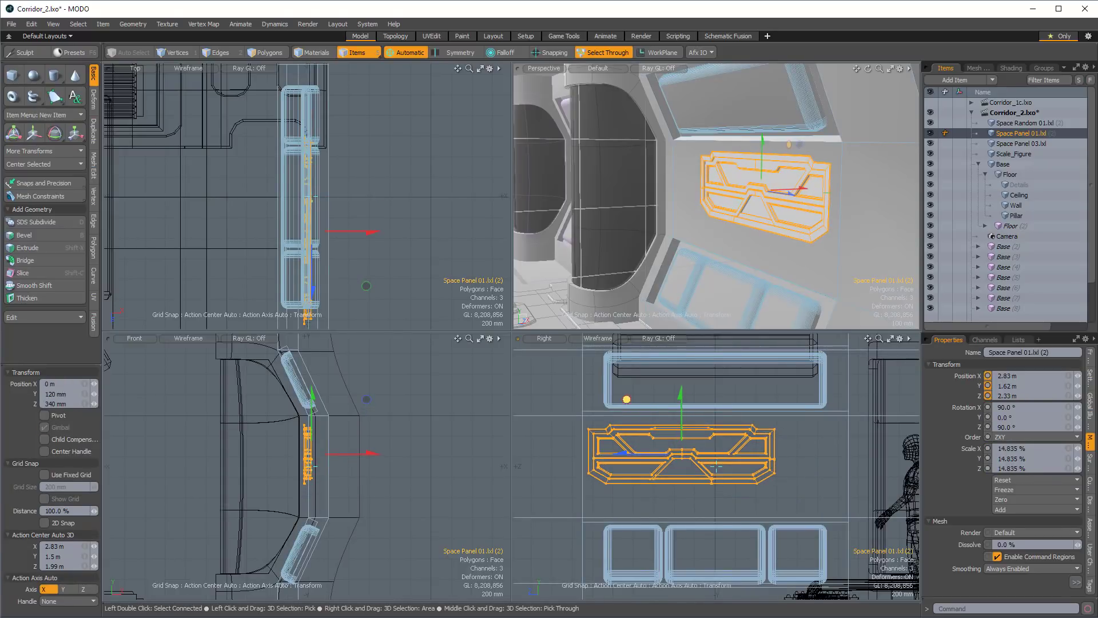
Select the outer border edges of Space Panel 01 and move them 44 mm along X into the wall.
{"action": "left_click_drag", "start_coordinate": [823, 172], "coordinate": [785, 172], "text": "alt"}
{"action": "key", "text": "space"}
{"action": "key", "text": "2"}
{"action": "double_click", "coordinate": [786, 143]}
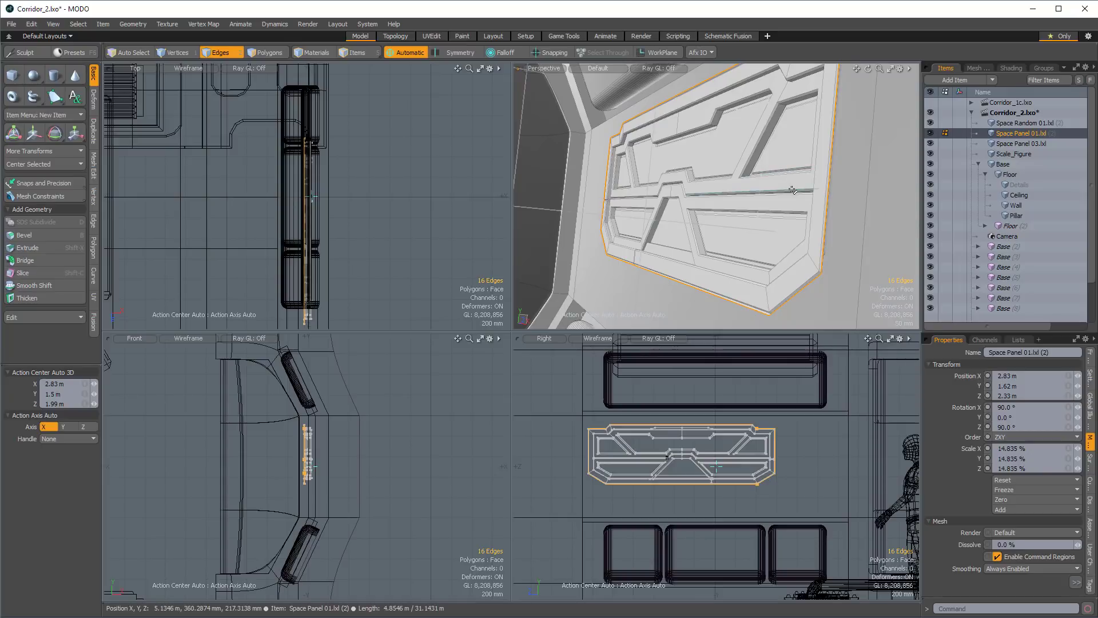
{"action": "left_click_drag", "start_coordinate": [810, 212], "coordinate": [800, 270], "text": "alt"}
{"action": "key", "text": "w"}
{"action": "left_click_drag", "start_coordinate": [735, 195], "coordinate": [703, 195], "text": "ctrl+alt"}
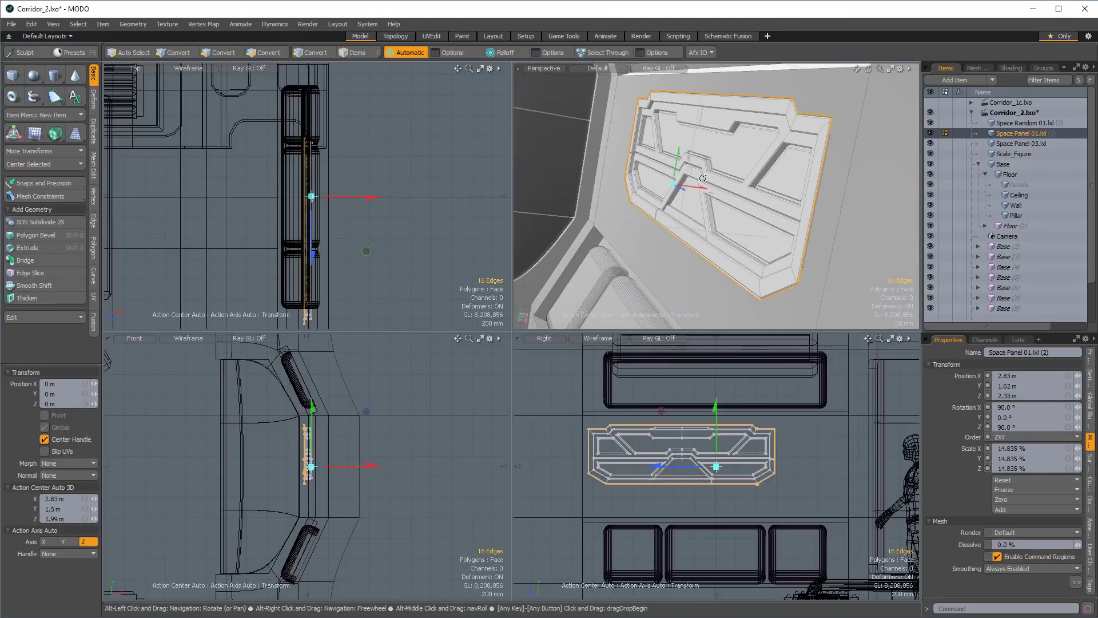
{"action": "left_click_drag", "start_coordinate": [367, 250], "coordinate": [369, 251]}
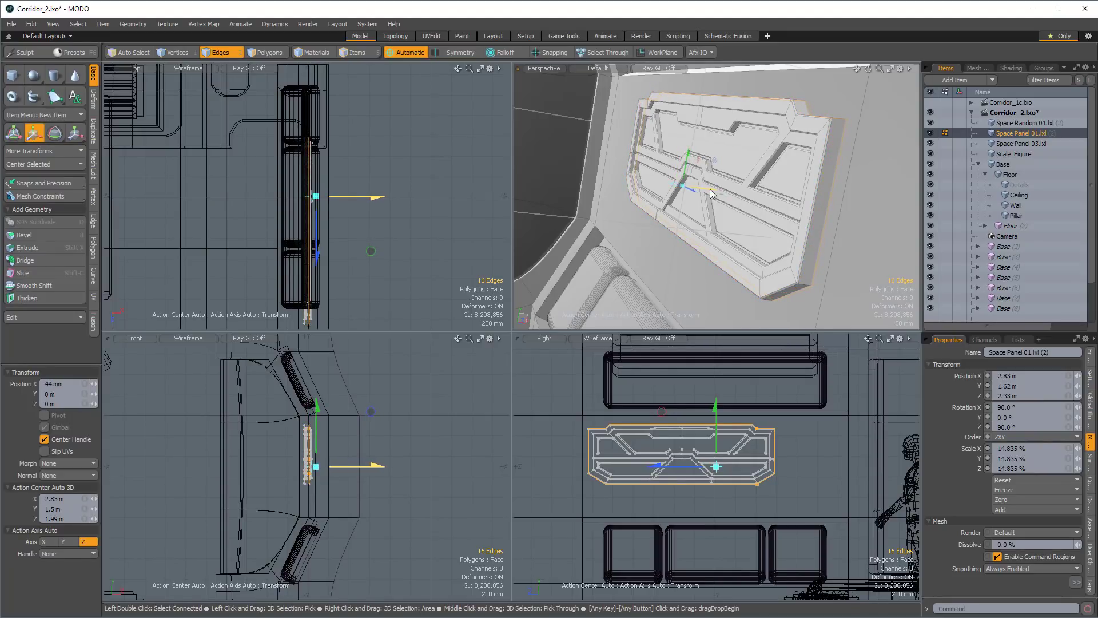
{"action": "left_click_drag", "start_coordinate": [711, 194], "coordinate": [816, 185], "text": "alt"}
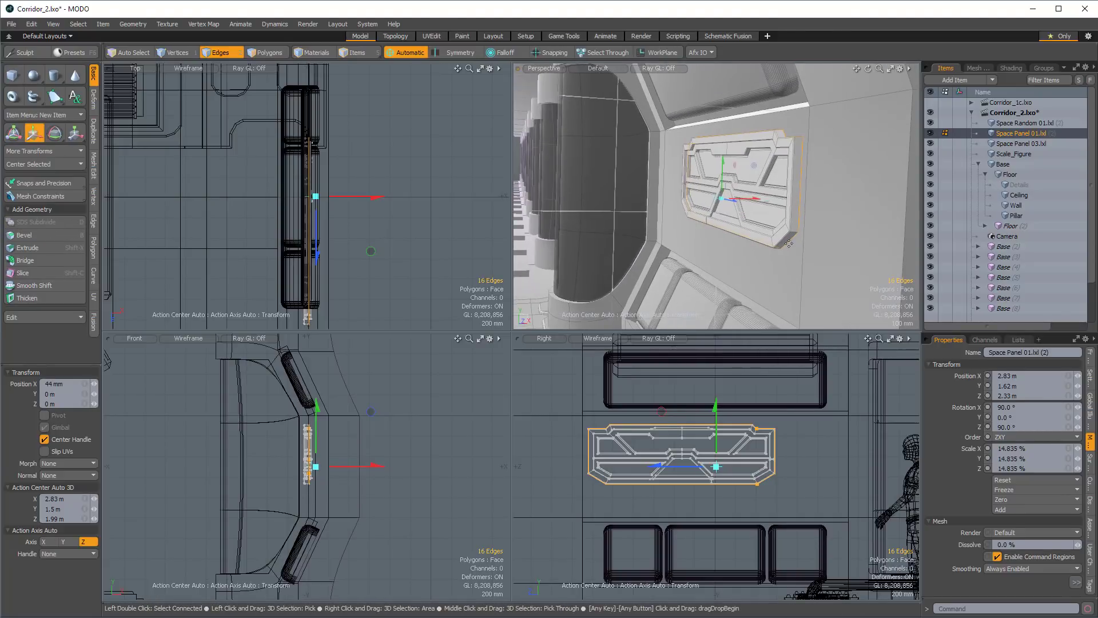
{"action": "left_click_drag", "start_coordinate": [789, 243], "coordinate": [618, 184], "text": "alt"}
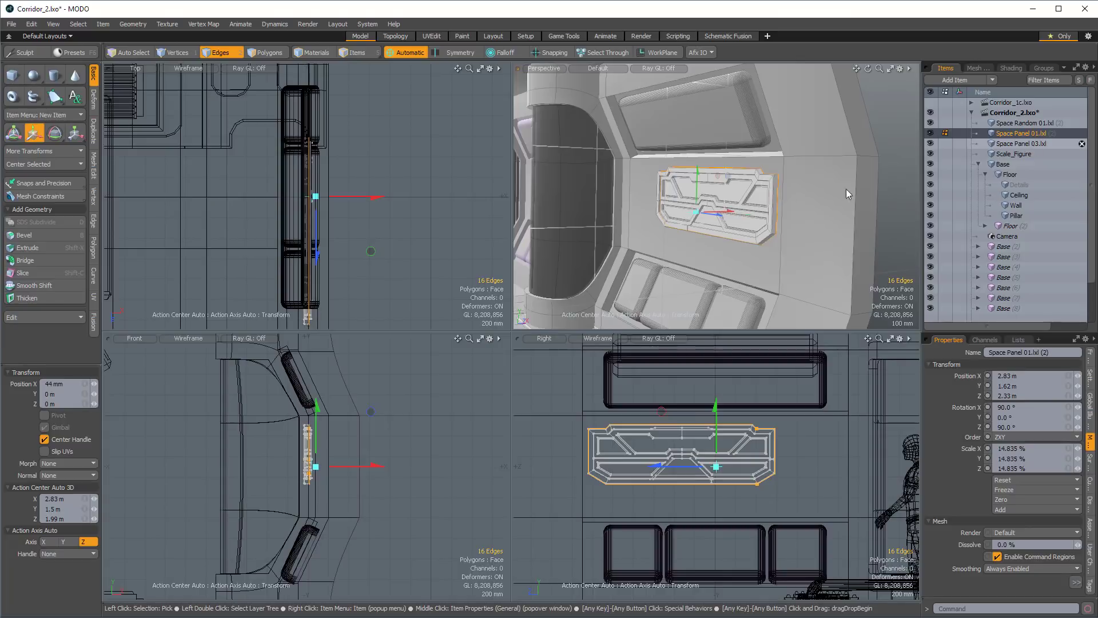
Rotate the Space Panel 03 item 90° about Z so it stands upright like the wall.
{"action": "left_click", "coordinate": [1021, 143]}
{"action": "left_click_drag", "start_coordinate": [835, 196], "coordinate": [783, 180], "text": "ctrl+alt"}
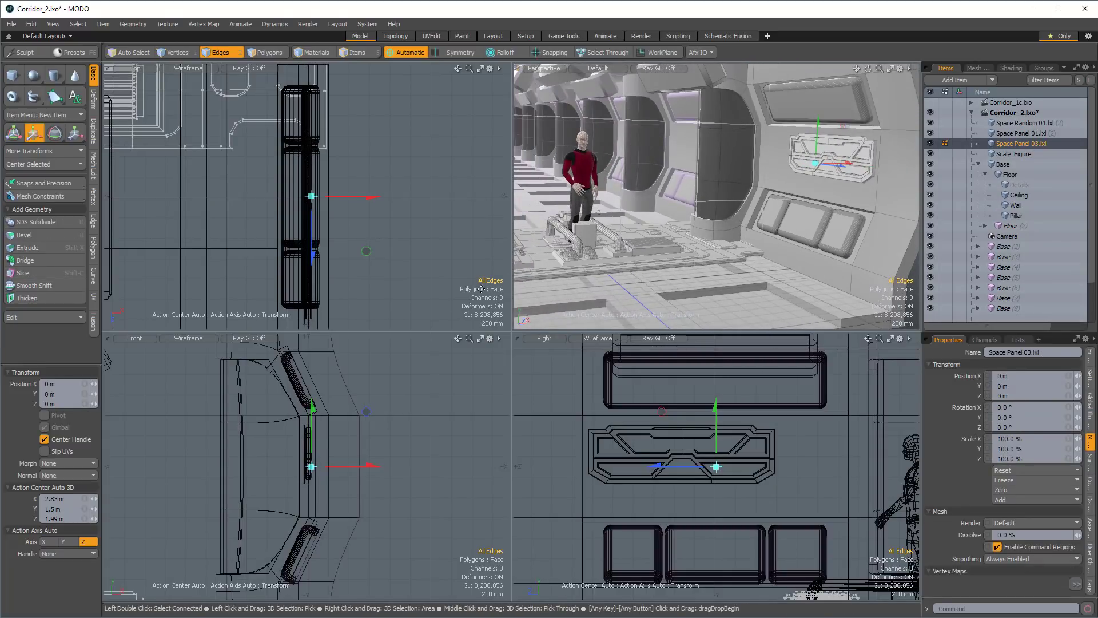
{"action": "left_click_drag", "start_coordinate": [366, 206], "coordinate": [286, 209], "text": "ctrl+alt"}
{"action": "mouse_move", "coordinate": [286, 209]}
{"action": "left_mouse_down", "text": "alt"}
{"action": "mouse_move", "coordinate": [375, 265]}
{"action": "mouse_move", "coordinate": [286, 212]}
{"action": "left_mouse_up", "text": "alt"}
{"action": "left_click_drag", "start_coordinate": [286, 213], "coordinate": [355, 272], "text": "alt"}
{"action": "key", "text": "e"}
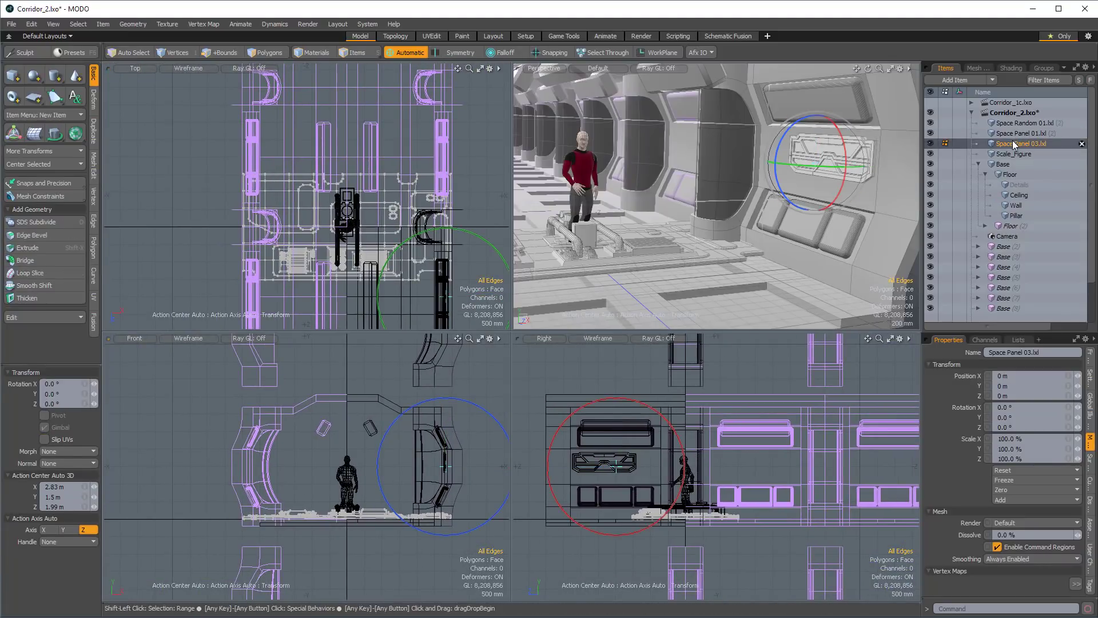
{"action": "key", "text": "q"}
{"action": "key", "text": "5"}
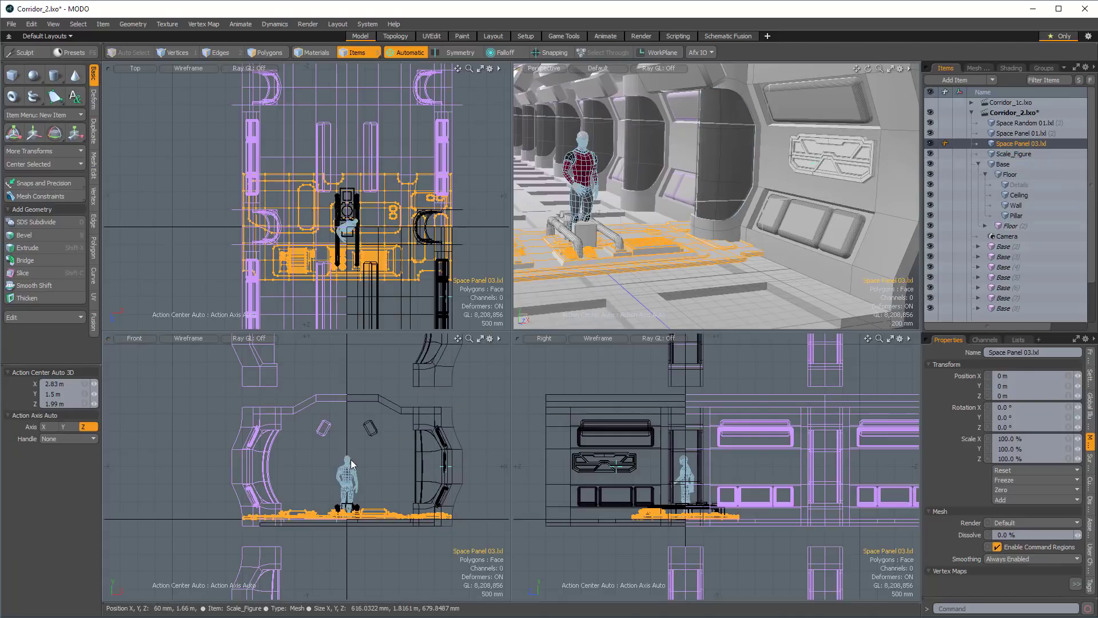
{"action": "key", "text": "e"}
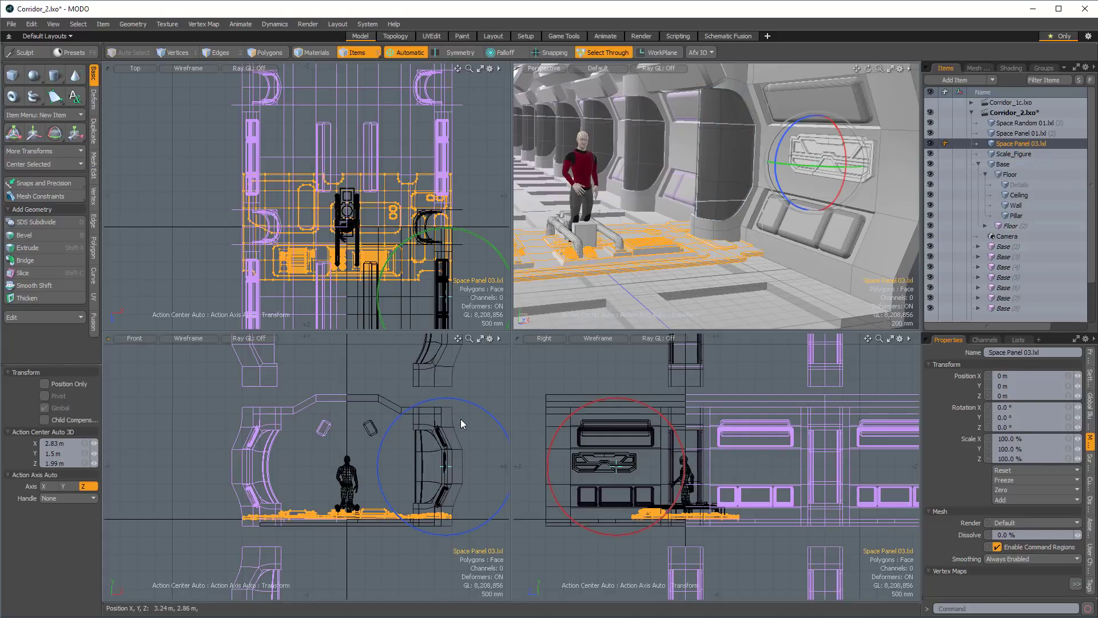
{"action": "key", "text": "q"}
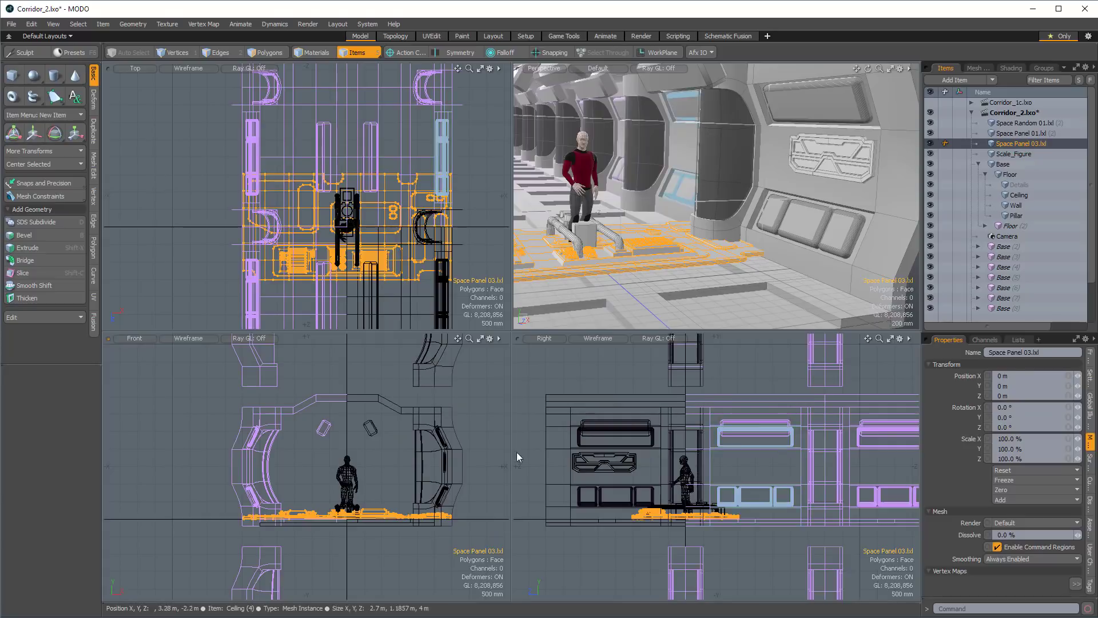
{"action": "key", "text": "e"}
{"action": "left_click_drag", "start_coordinate": [382, 457], "coordinate": [292, 481]}
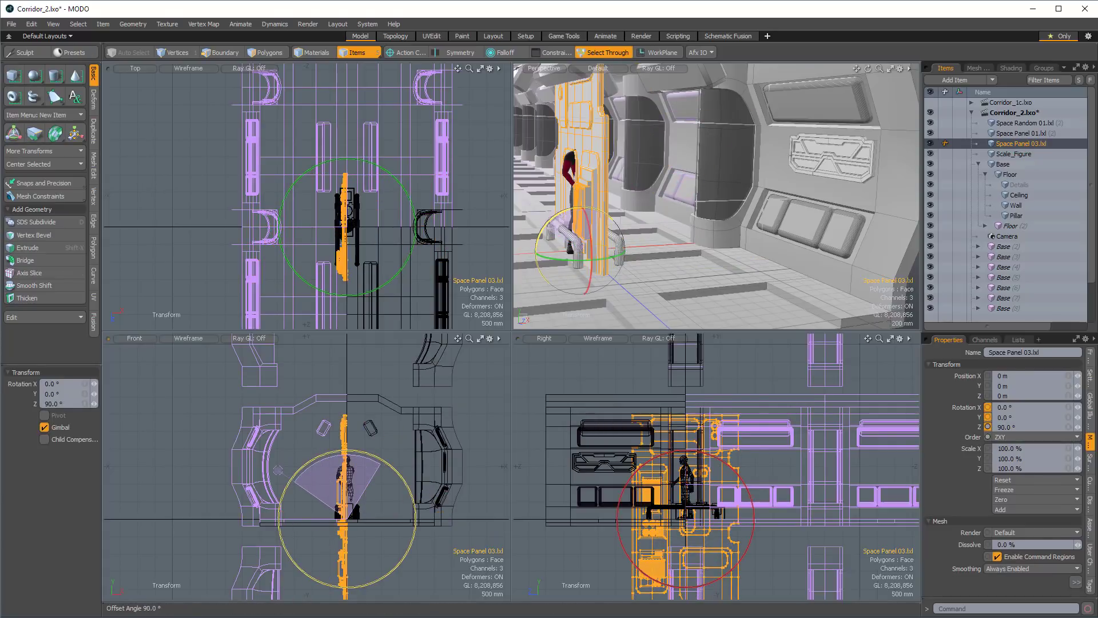
Move Space Panel 03 to Y 1.66 m and Z 1.06 m and scale it uniformly down to 16.5%.
{"action": "key", "text": "w"}
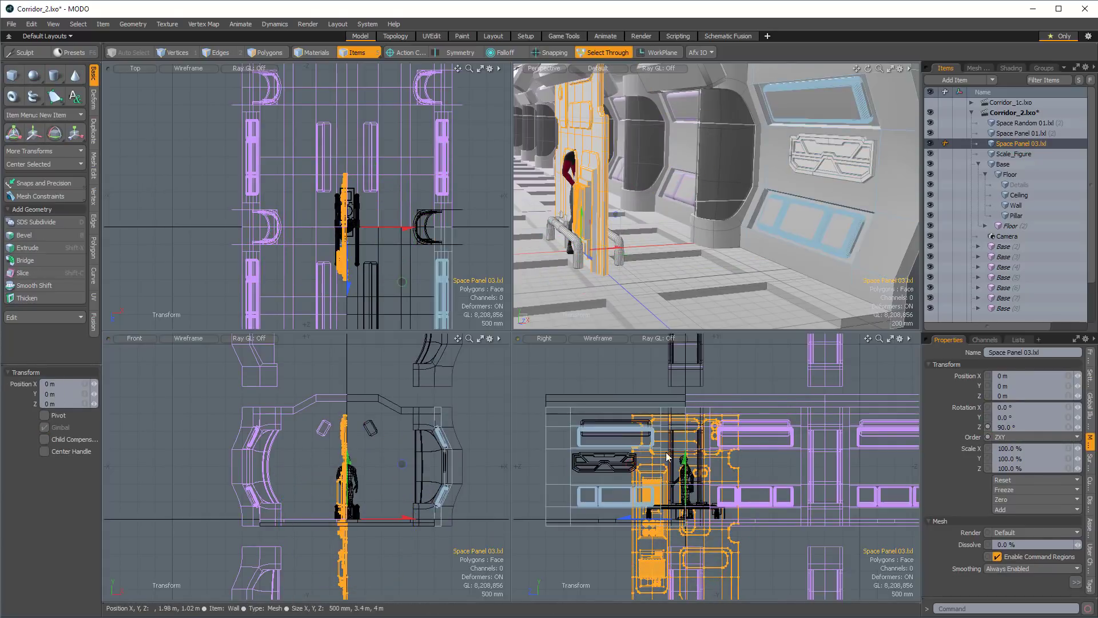
{"action": "left_click_drag", "start_coordinate": [629, 464], "coordinate": [594, 405]}
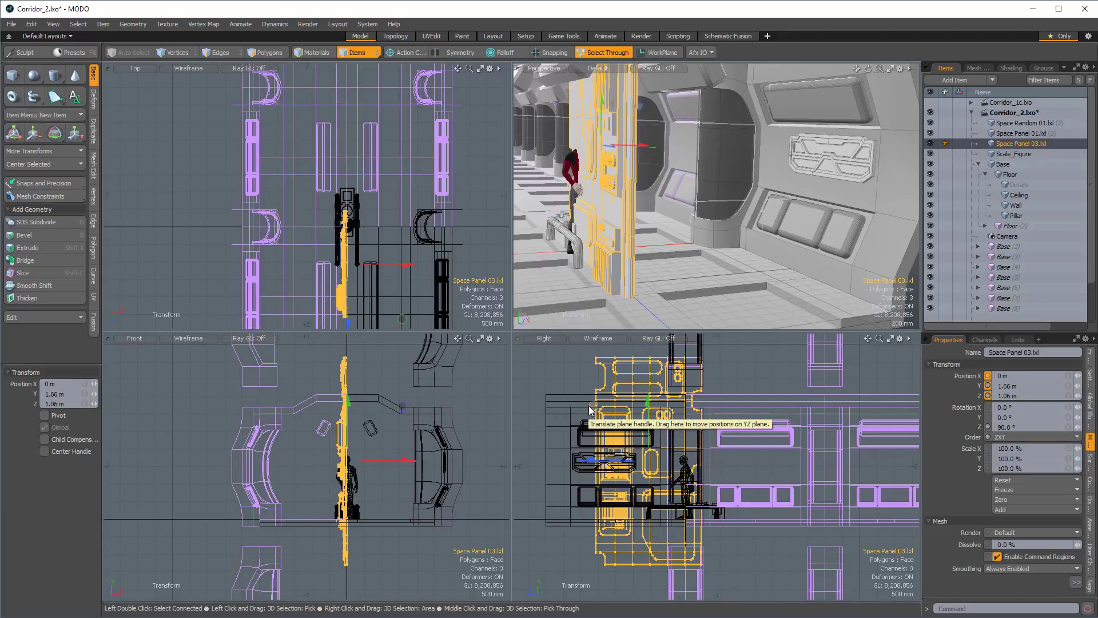
{"action": "key", "text": "r"}
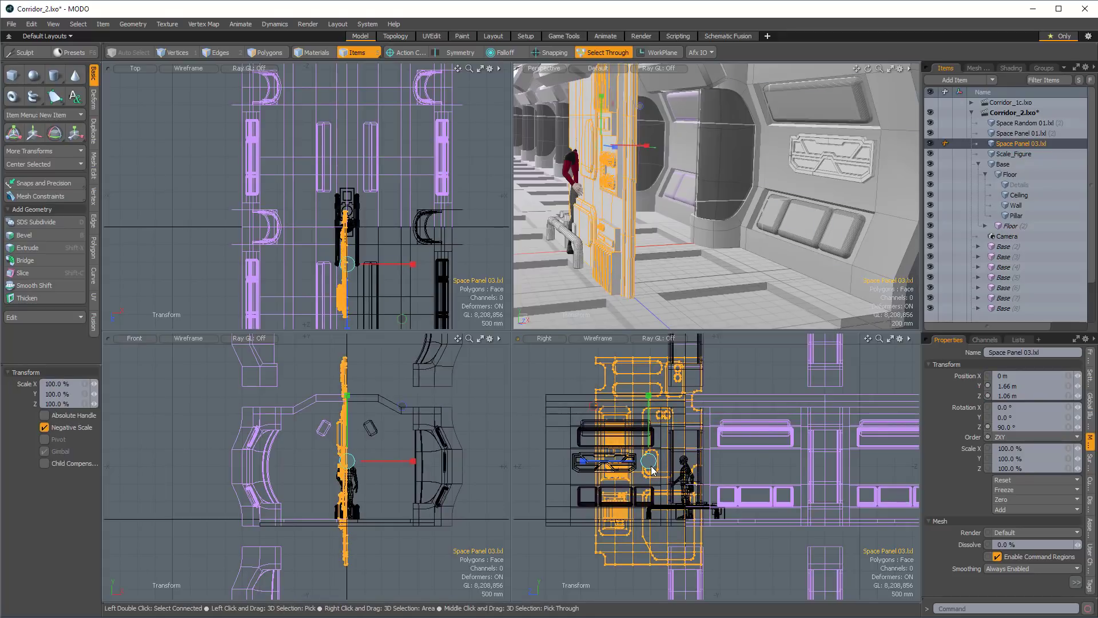
{"action": "left_click_drag", "start_coordinate": [652, 470], "coordinate": [605, 470]}
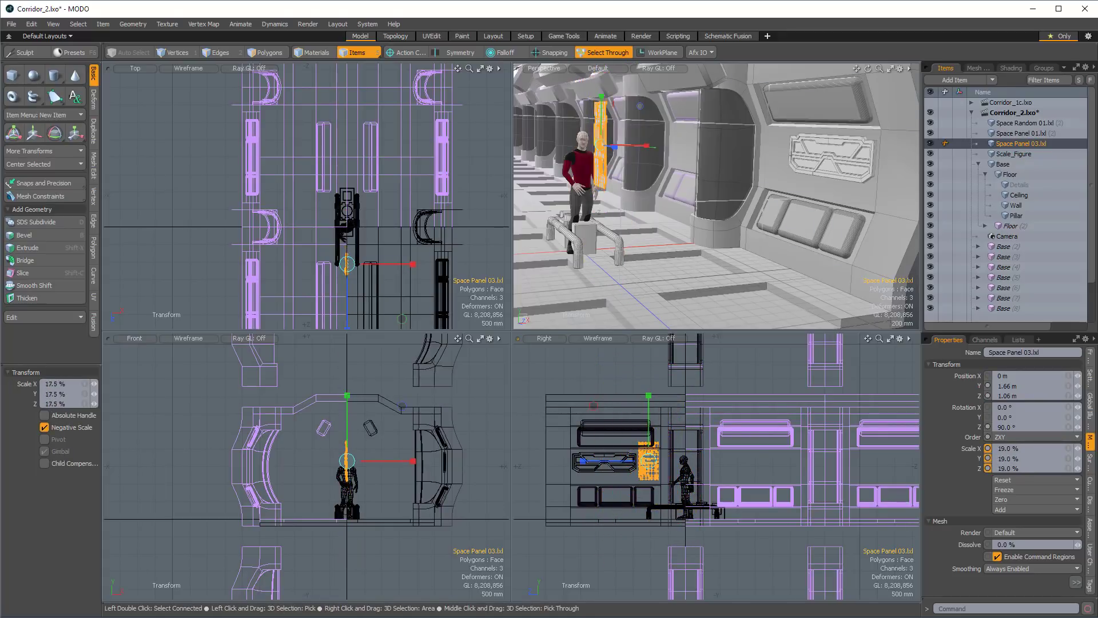
Place Space Panel 03 on the inner wall face between Space Panel 01 and the pillar, at X 2.81 m, Y 1.52 m, Z 1.02 m.
{"action": "key", "text": "w"}
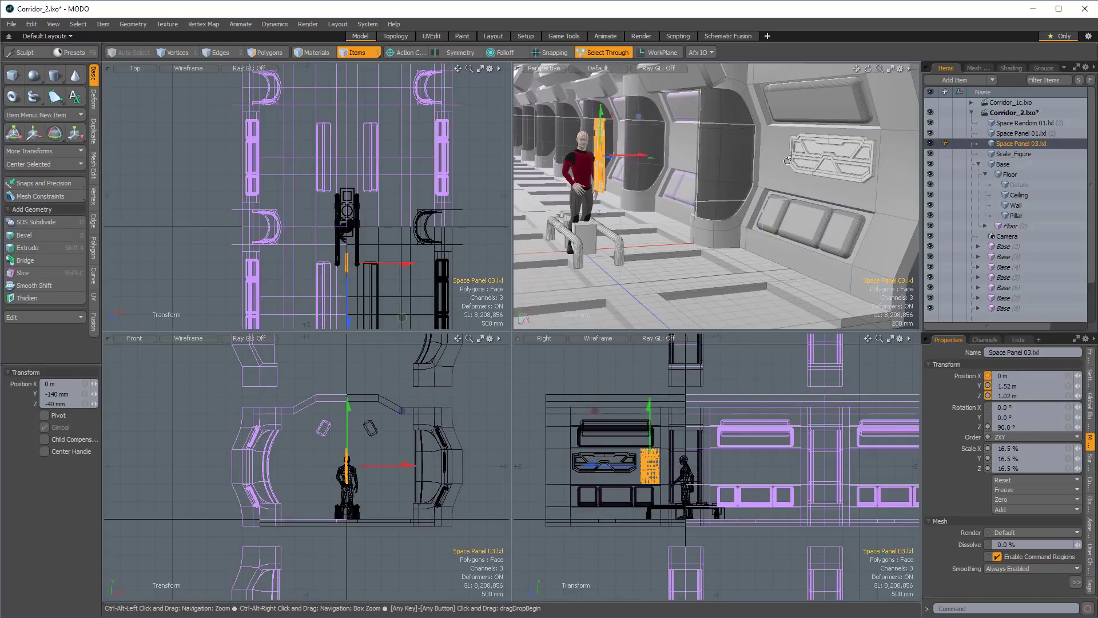
{"action": "left_click_drag", "start_coordinate": [637, 155], "coordinate": [749, 212]}
{"action": "scroll", "coordinate": [774, 157], "scroll_direction": "up", "scroll_amount": 5}
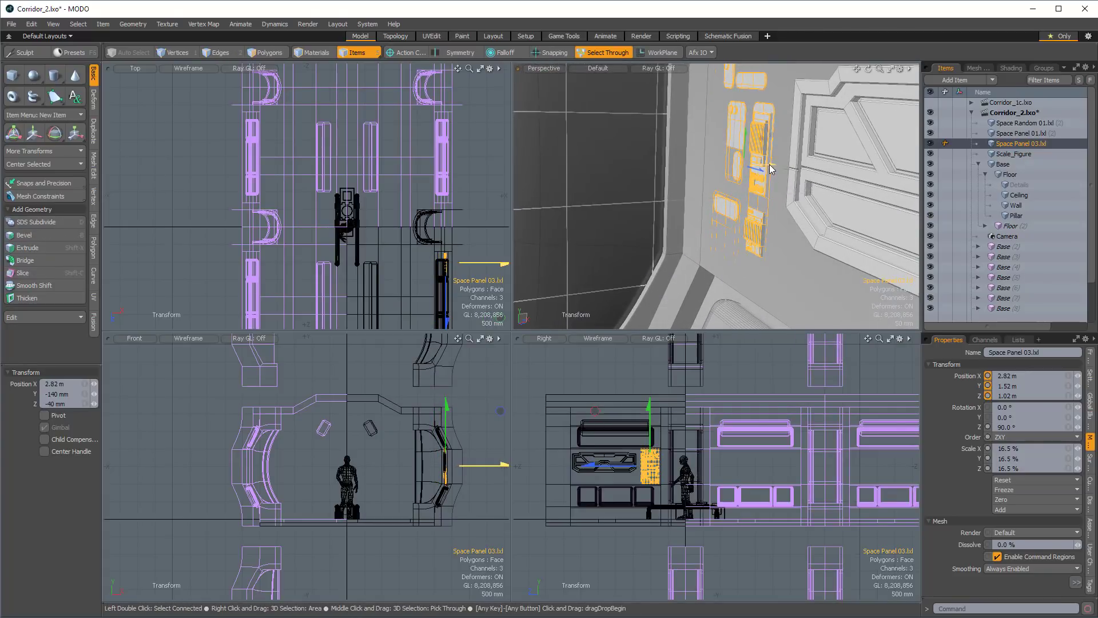
{"action": "left_click_drag", "start_coordinate": [768, 165], "coordinate": [761, 165]}
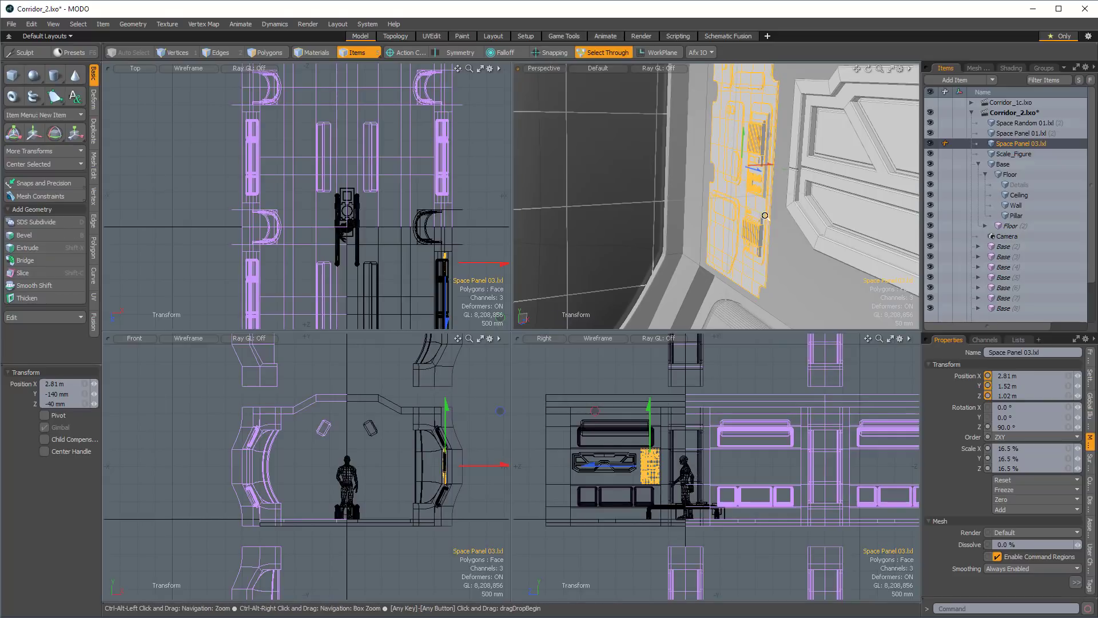
{"action": "left_click_drag", "start_coordinate": [756, 129], "coordinate": [750, 246], "text": "alt"}
{"action": "key", "text": "space"}
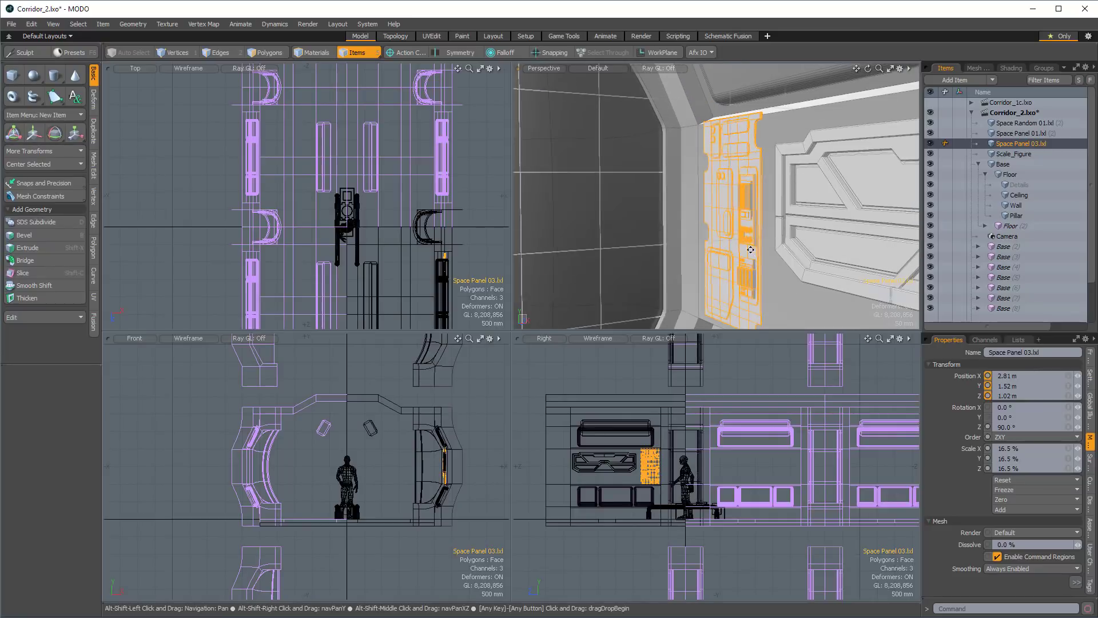
Lower Space Panel 03 to Y 1.5 m and scale it to 16.335% on X and 15.9225% on Y and Z.
{"action": "key", "text": "w"}
{"action": "left_click_drag", "start_coordinate": [731, 186], "coordinate": [698, 162]}
{"action": "key", "text": "r"}
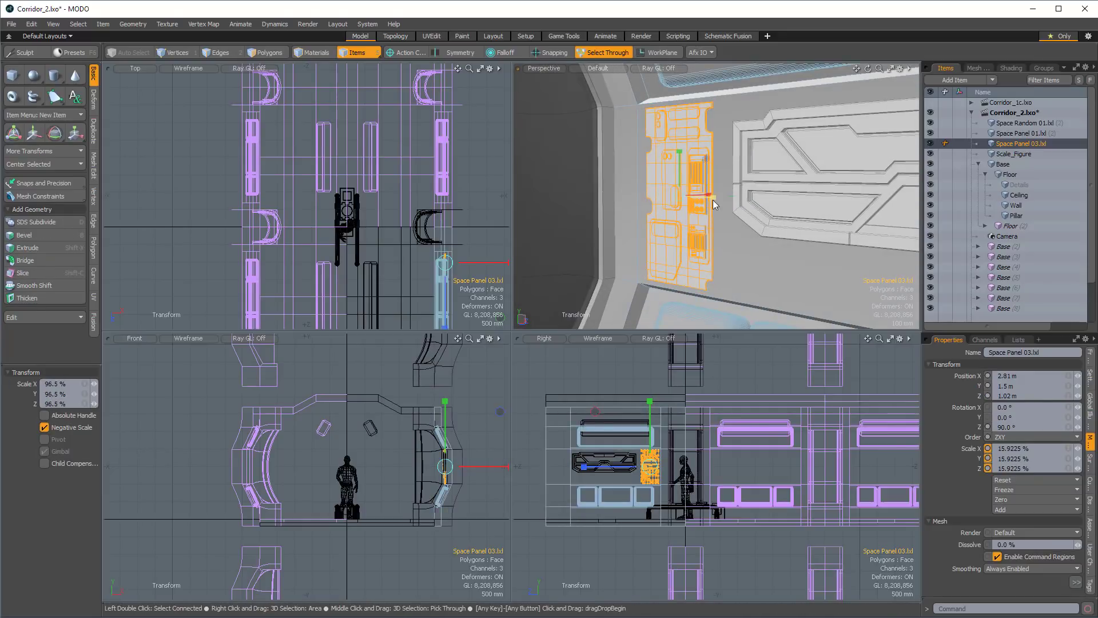
{"action": "left_click_drag", "start_coordinate": [713, 204], "coordinate": [760, 187], "text": "alt"}
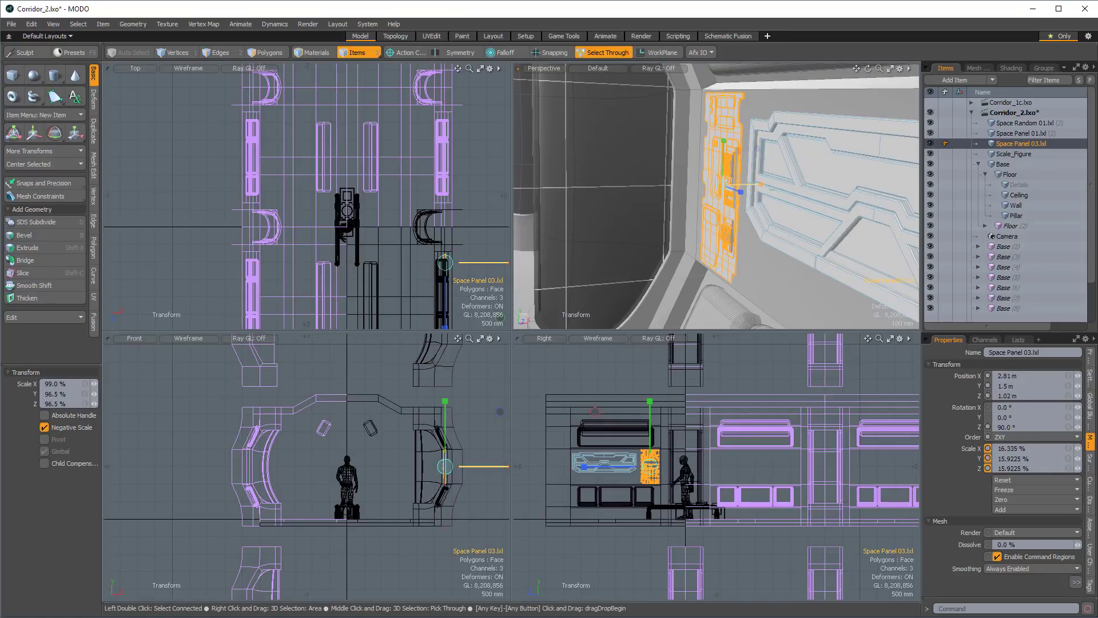
{"action": "key", "text": "q"}
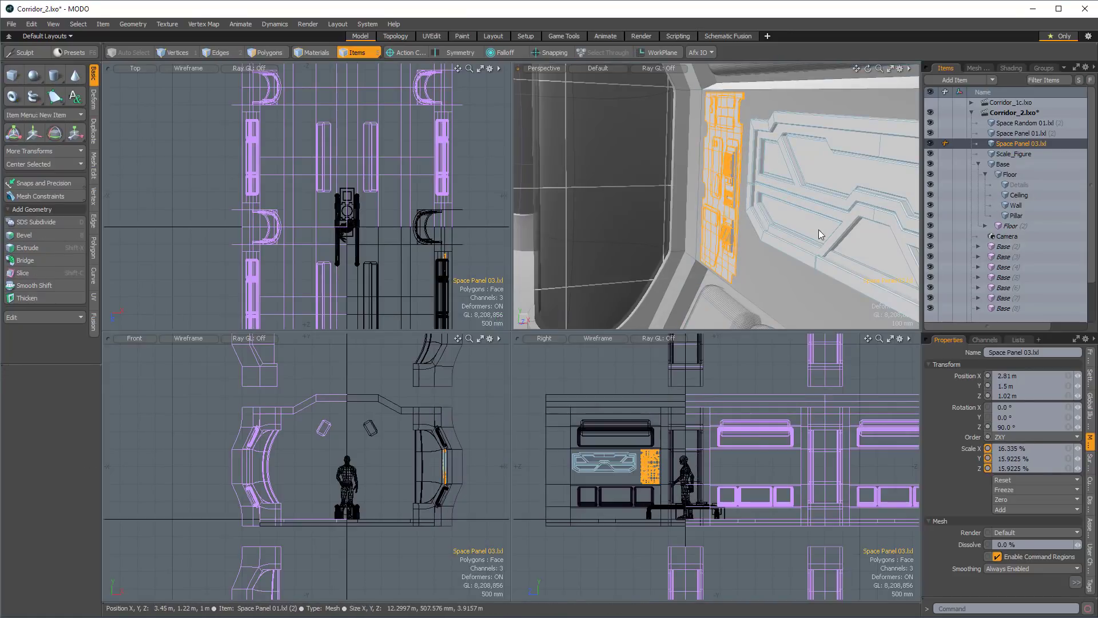
Scale the geometry of Space Panel 03 along the X axis at component level to adjust its depth.
{"action": "key", "text": "2"}
{"action": "key", "text": "y"}
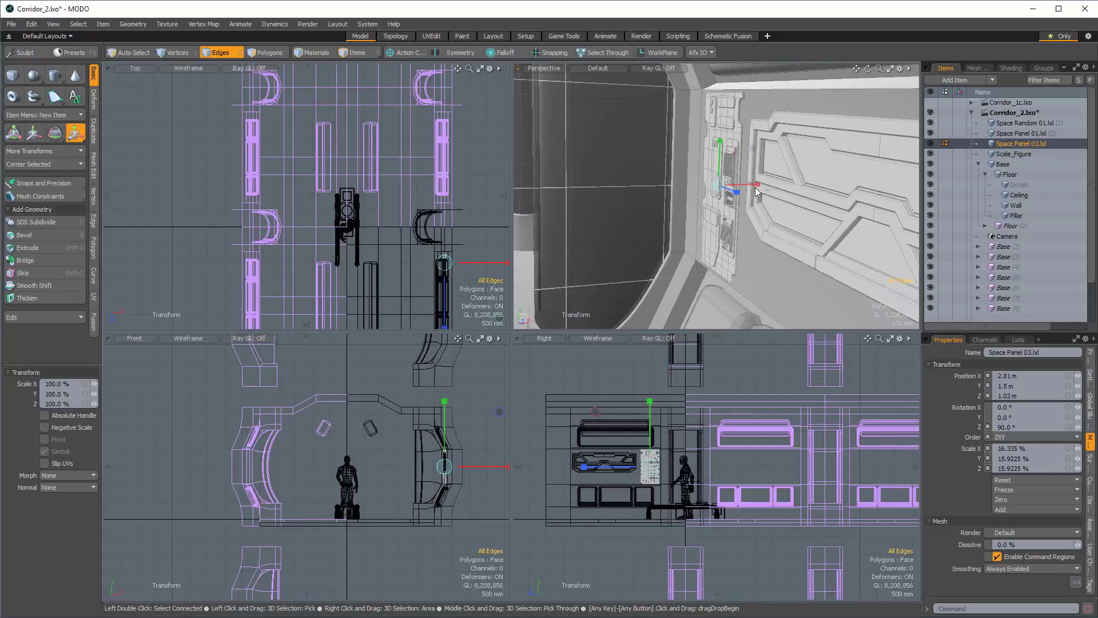
{"action": "left_click_drag", "start_coordinate": [762, 184], "coordinate": [645, 250]}
{"action": "key", "text": "w"}
{"action": "key", "text": "q"}
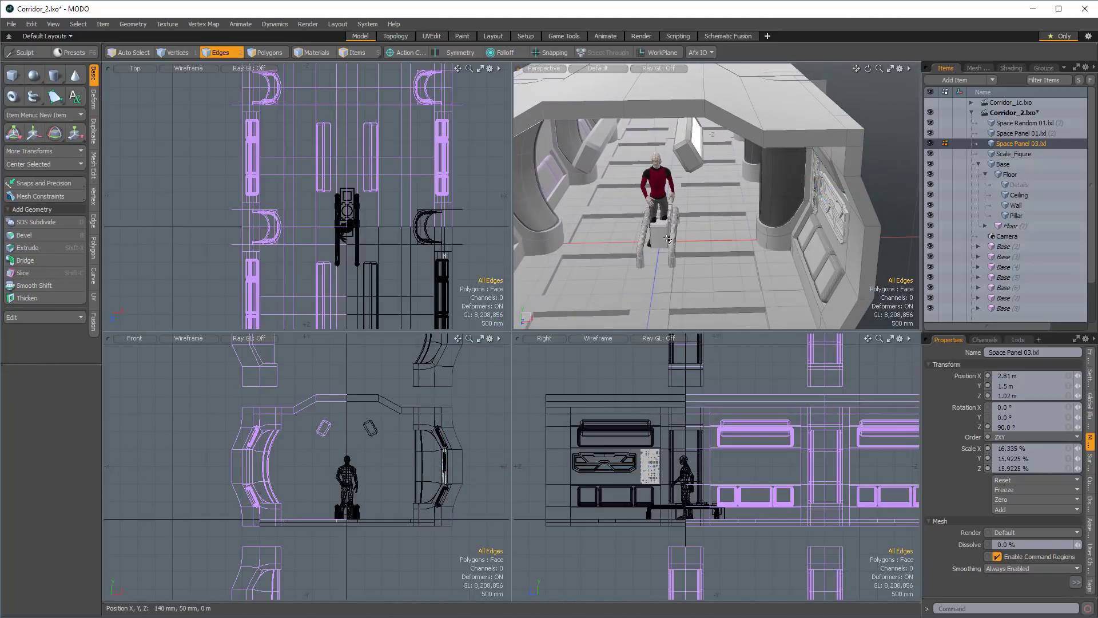
Select the Space Random 01 item at the figure's feet and rotate it 90° about Z.
{"action": "left_click", "coordinate": [658, 246]}
{"action": "key", "text": "e"}
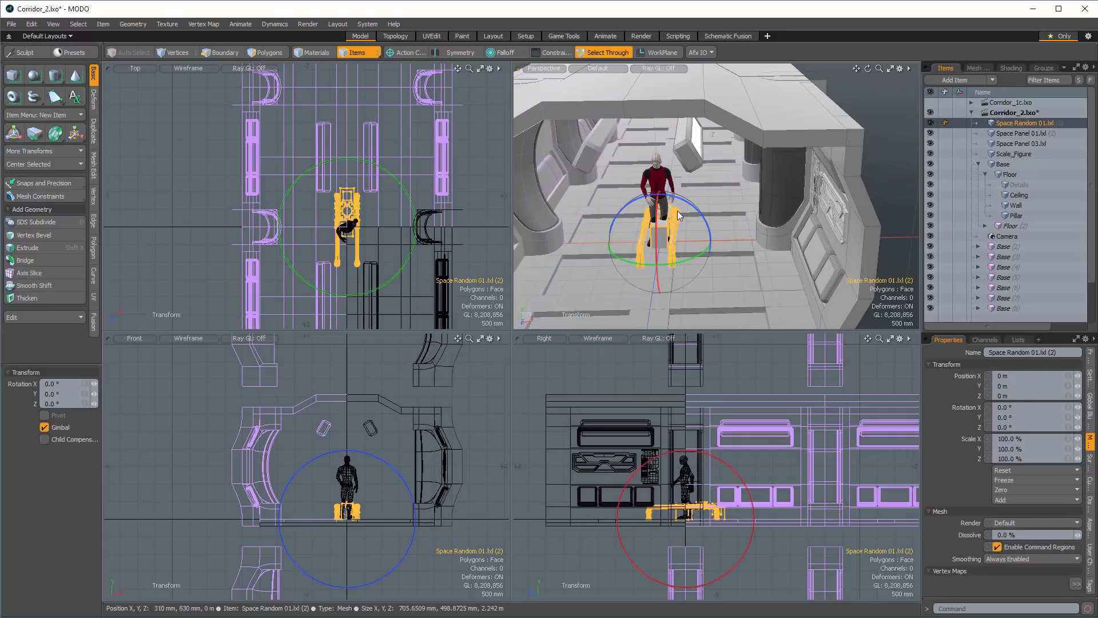
{"action": "left_click_drag", "start_coordinate": [684, 200], "coordinate": [617, 231], "text": "ctrl"}
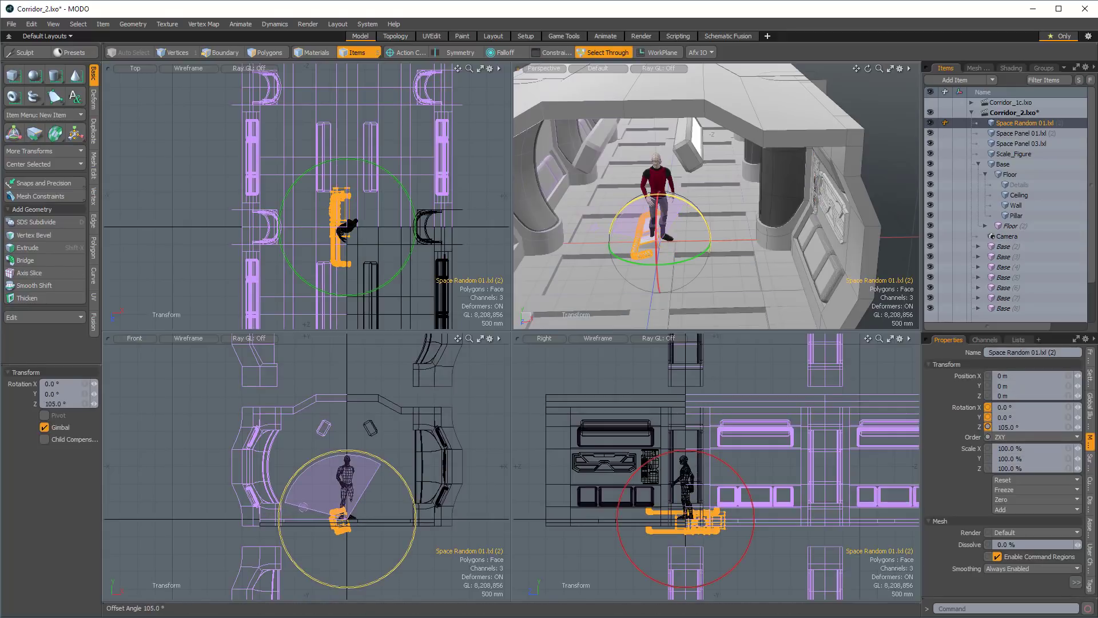
{"action": "left_click_drag", "start_coordinate": [287, 497], "coordinate": [293, 487], "text": "ctrl"}
Move Space Random 01 to the side wall at X 2.96 m and Y 1.3 m and scale it uniformly to 35%.
{"action": "key", "text": "w"}
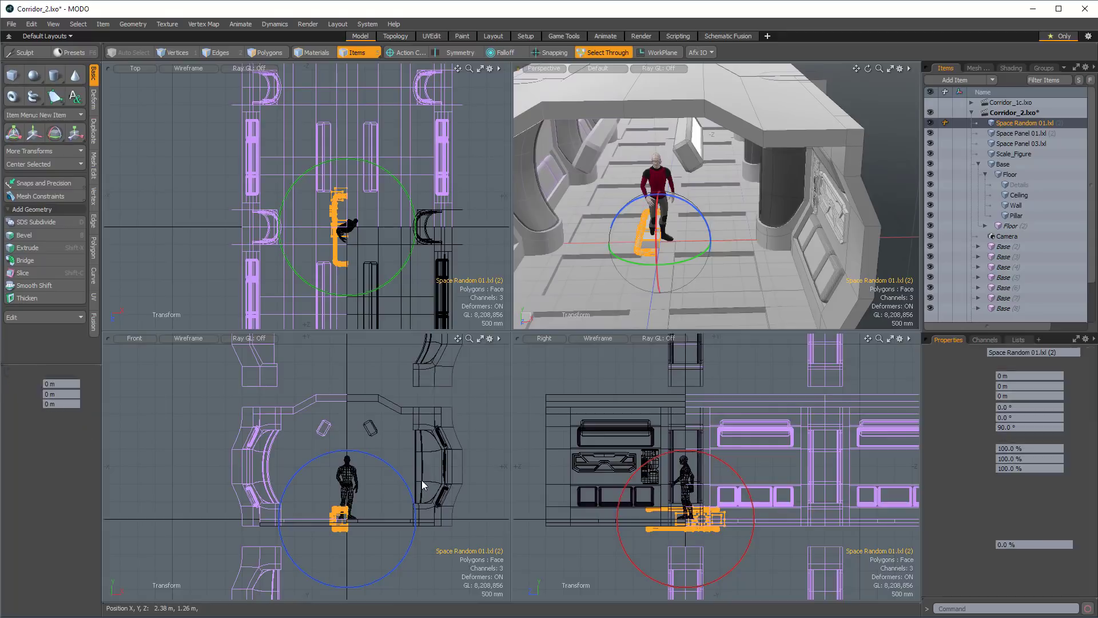
{"action": "left_click_drag", "start_coordinate": [413, 454], "coordinate": [516, 409]}
{"action": "left_click_drag", "start_coordinate": [828, 274], "coordinate": [857, 130], "text": "ctrl+alt"}
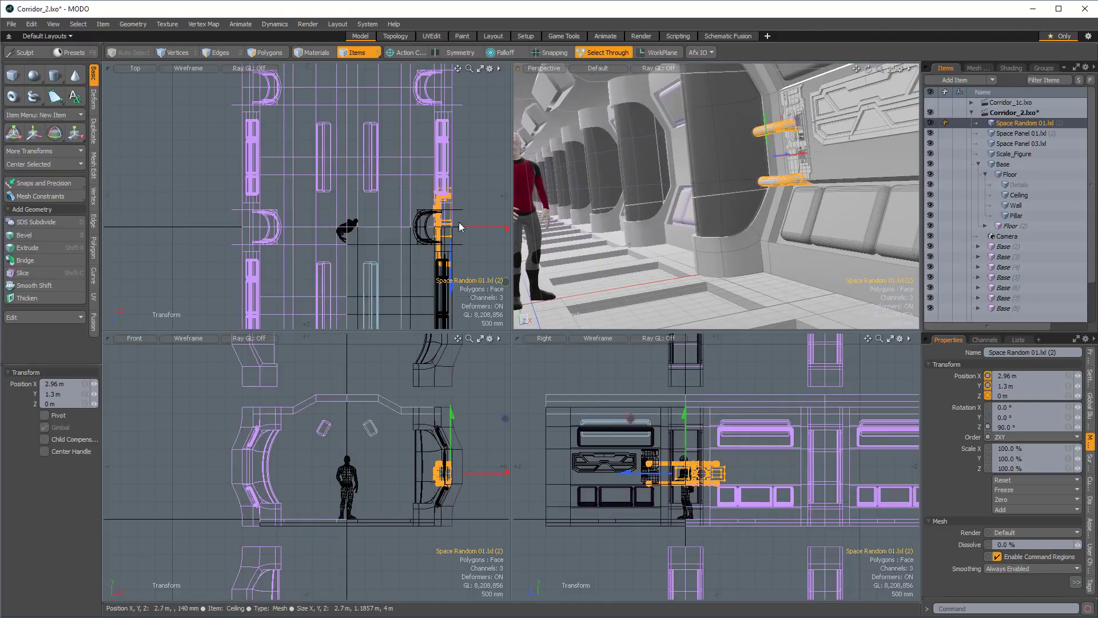
{"action": "left_click_drag", "start_coordinate": [743, 464], "coordinate": [661, 464]}
{"action": "mouse_move", "coordinate": [558, 477]}
{"action": "left_mouse_down"}
{"action": "mouse_move", "coordinate": [596, 473]}
{"action": "mouse_move", "coordinate": [568, 474]}
{"action": "left_mouse_up"}
{"action": "key", "text": "r"}
Fit Space Random 01 onto the wall just below Space Panel 01, at X 2.879 m, Y 1.156 m, Z 1.82 m.
{"action": "key", "text": "w"}
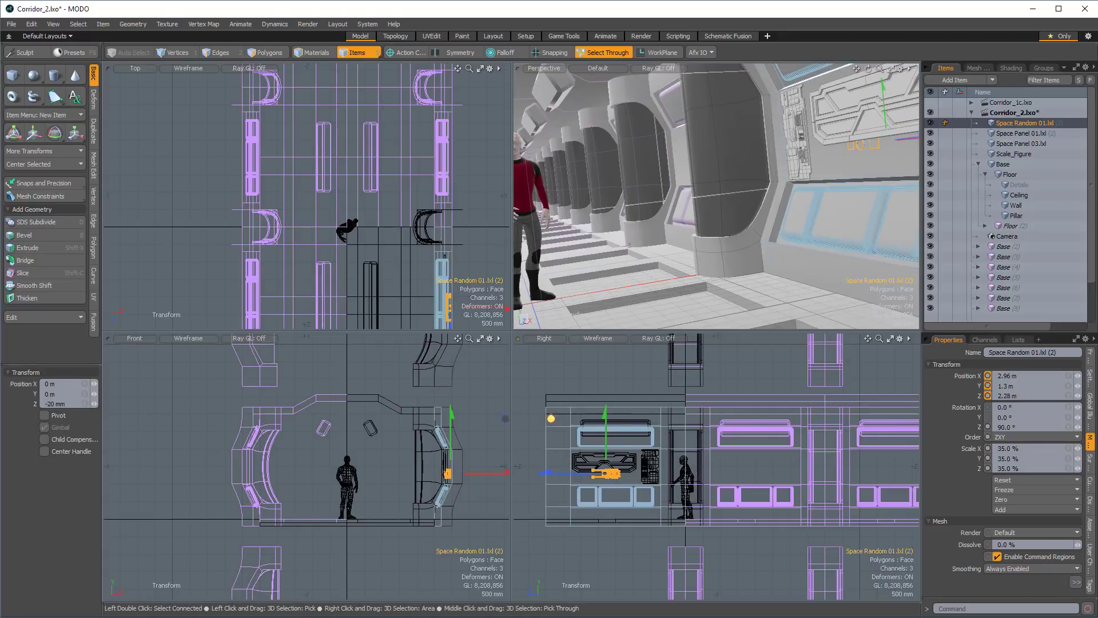
{"action": "left_click_drag", "start_coordinate": [550, 418], "coordinate": [570, 424]}
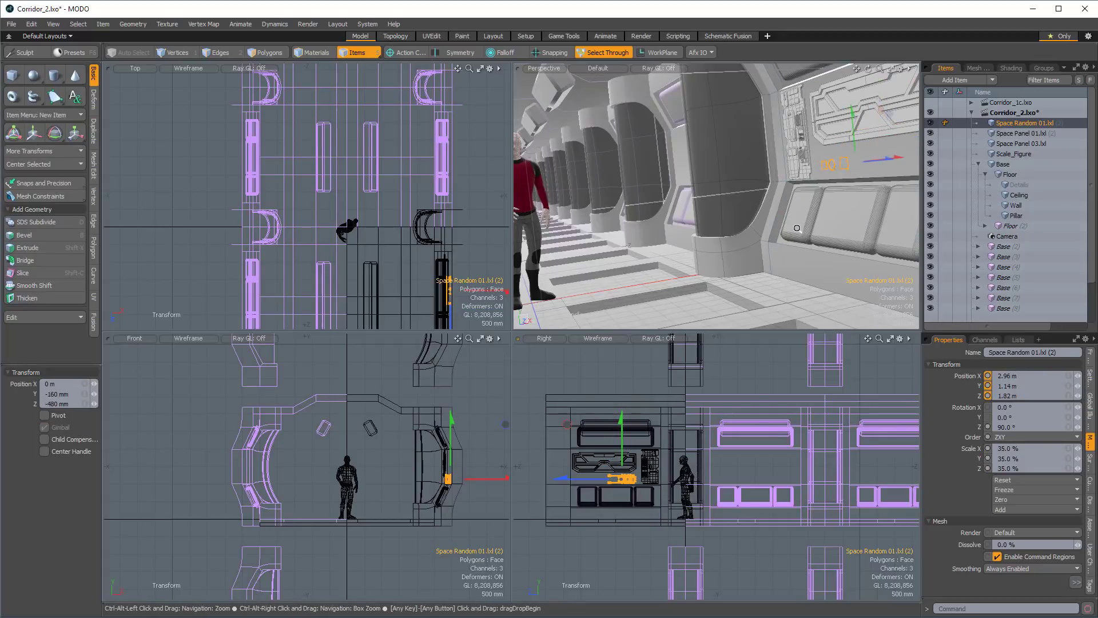
{"action": "left_click_drag", "start_coordinate": [840, 180], "coordinate": [748, 229], "text": "alt"}
{"action": "scroll", "coordinate": [772, 209], "scroll_direction": "up", "scroll_amount": 3}
{"action": "scroll", "coordinate": [738, 217], "scroll_direction": "up", "scroll_amount": 3}
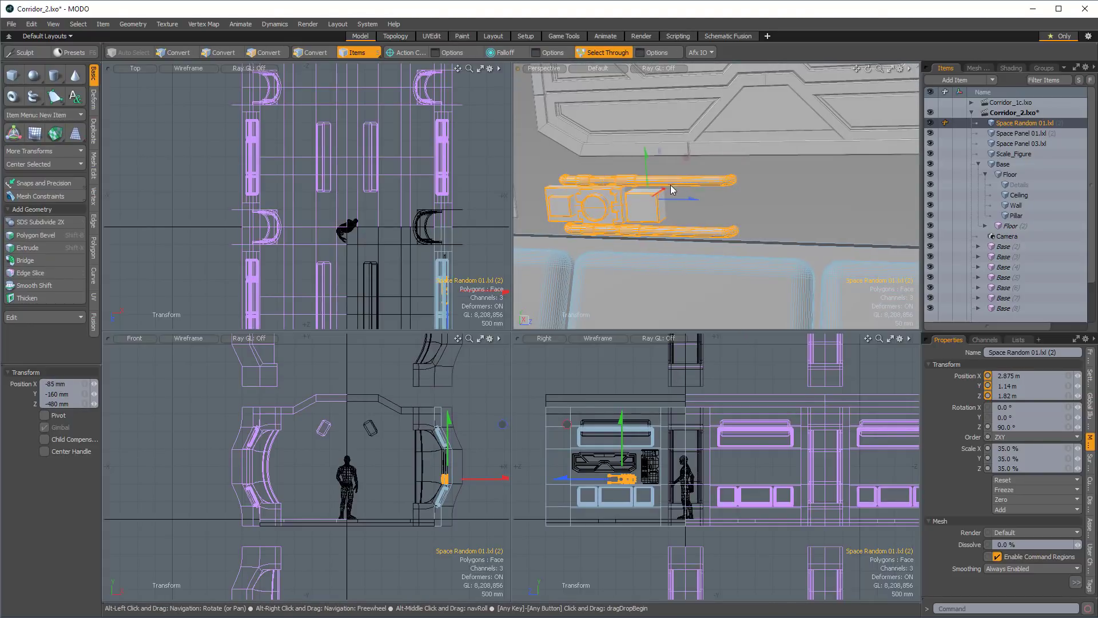
{"action": "left_click_drag", "start_coordinate": [663, 188], "coordinate": [646, 150]}
{"action": "scroll", "coordinate": [754, 196], "scroll_direction": "down", "scroll_amount": 2}
{"action": "left_click_drag", "start_coordinate": [755, 196], "coordinate": [778, 200], "text": "alt"}
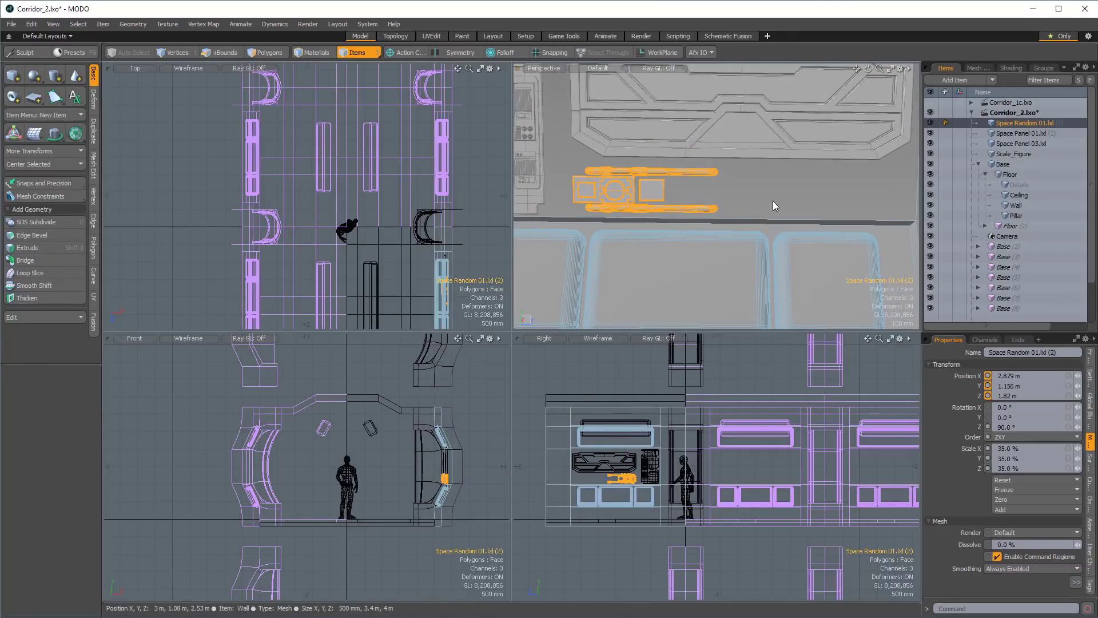
Duplicate all polygons of Space Random 01 in place and rotate the copy 180° about the X axis.
{"action": "key", "text": "2"}
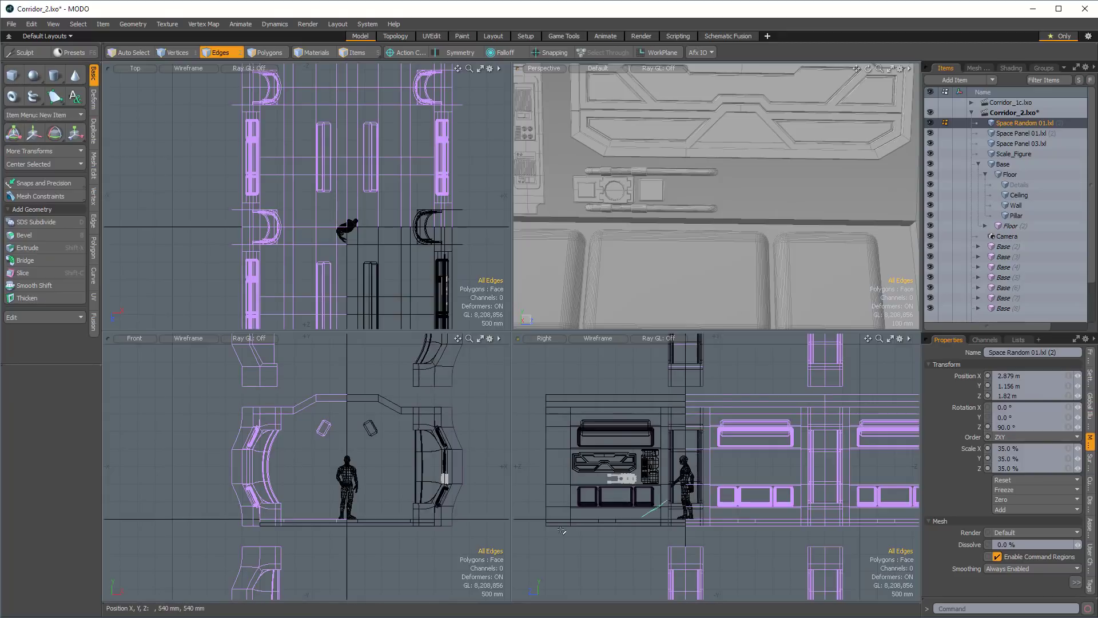
{"action": "key", "text": "3"}
{"action": "right_click_drag", "start_coordinate": [638, 433], "coordinate": [640, 434]}
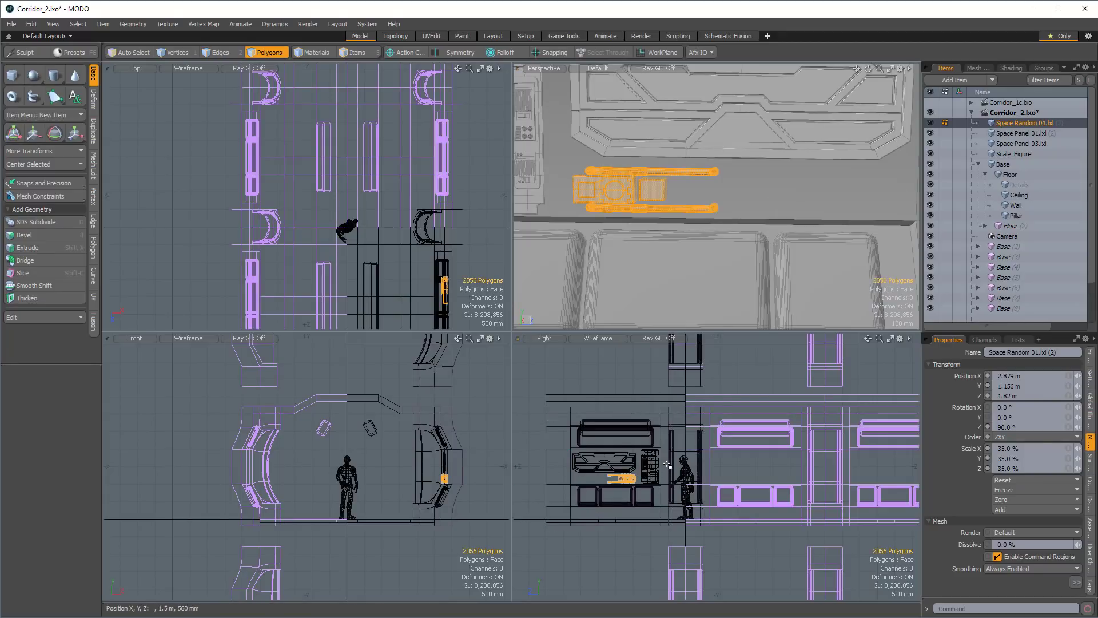
{"action": "key", "text": "ctrl+c"}
{"action": "key", "text": "e"}
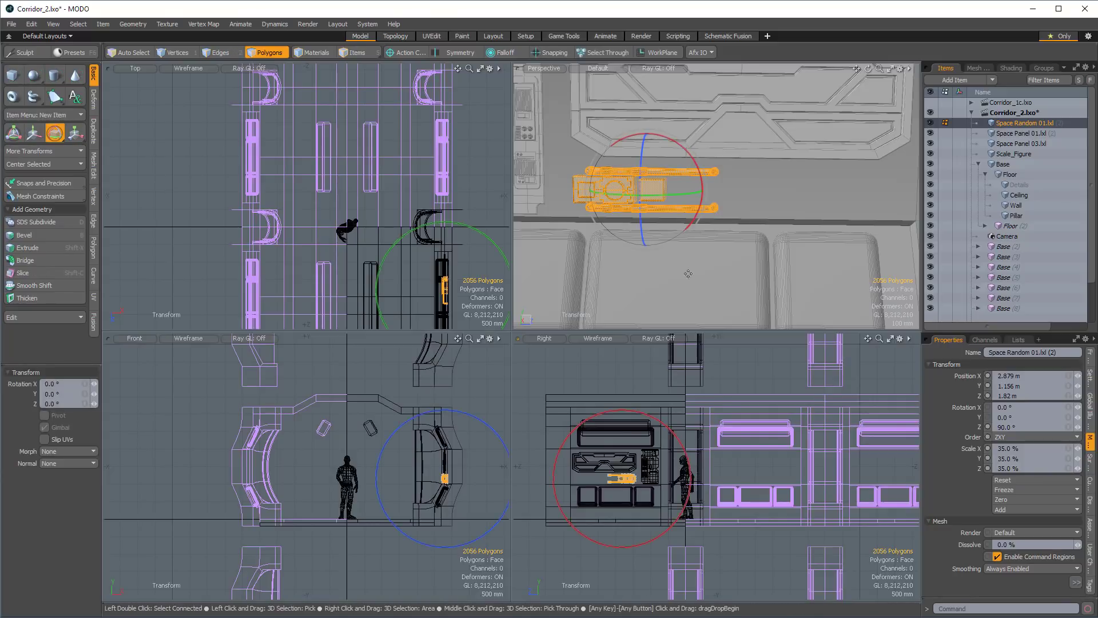
{"action": "left_click_drag", "start_coordinate": [686, 146], "coordinate": [640, 236]}
{"action": "key", "text": "w"}
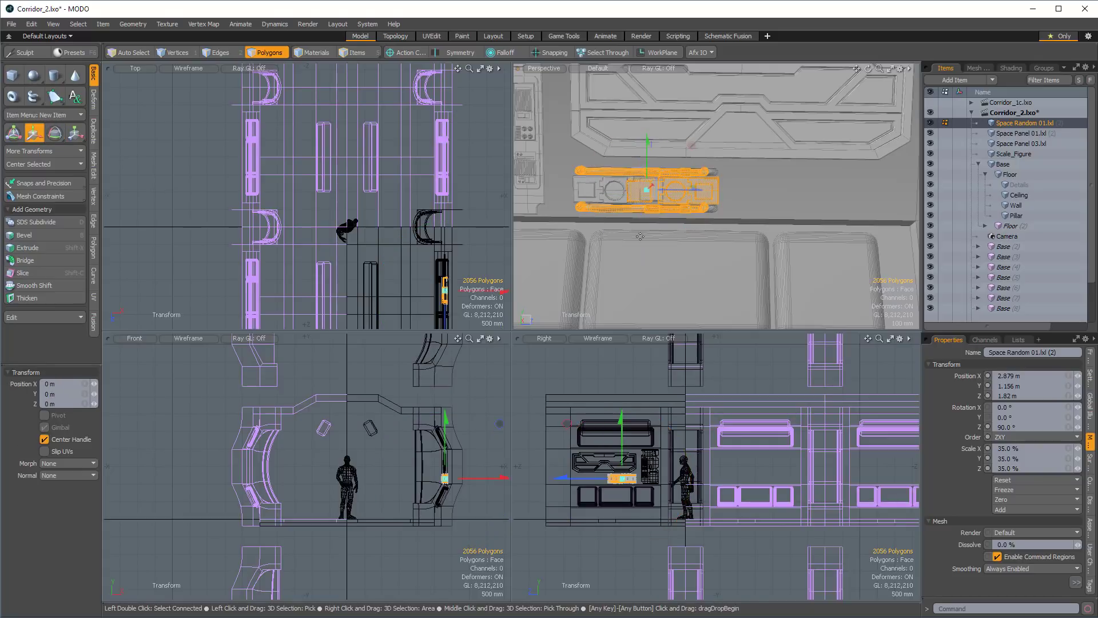
Slide the rotated copy along Z until it mirrors the original below Space Panel 01, and clear the selection.
{"action": "left_click_drag", "start_coordinate": [686, 189], "coordinate": [663, 194]}
{"action": "scroll", "coordinate": [829, 192], "scroll_direction": "down", "scroll_amount": 3}
{"action": "scroll", "coordinate": [703, 197], "scroll_direction": "up", "scroll_amount": 4}
{"action": "left_click_drag", "start_coordinate": [663, 193], "coordinate": [735, 187], "text": "alt"}
{"action": "key", "text": "space"}
{"action": "left_click", "coordinate": [621, 184]}
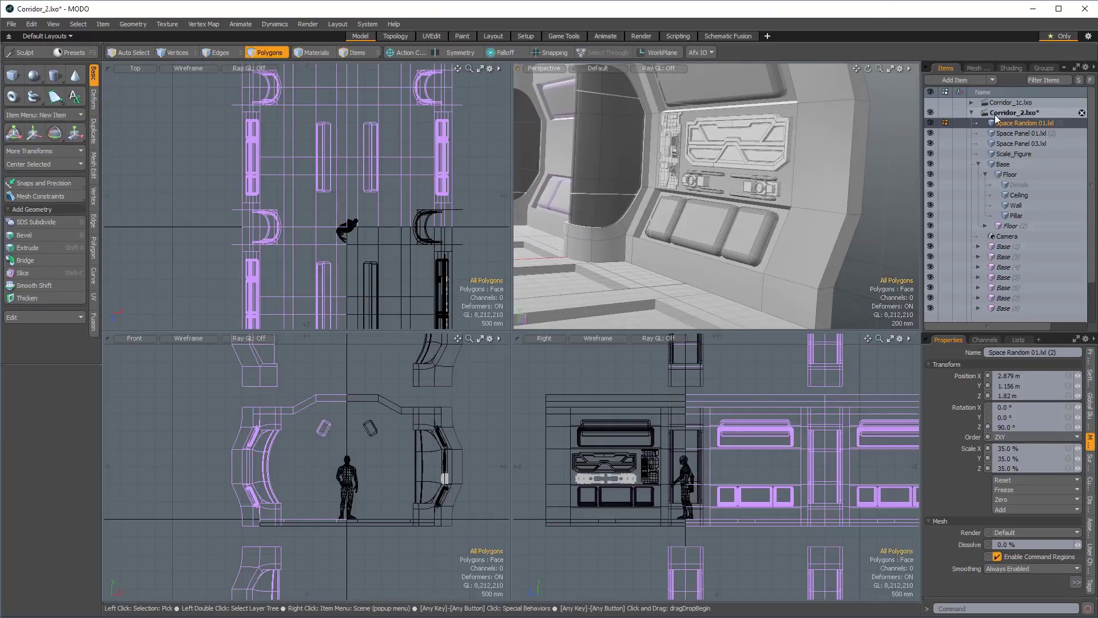
Copy the polygons of Space Random 01, Space Panel 01 and Space Panel 03 into the Details mesh and hide the three source meshes.
{"action": "left_click", "coordinate": [1029, 144], "text": "shift"}
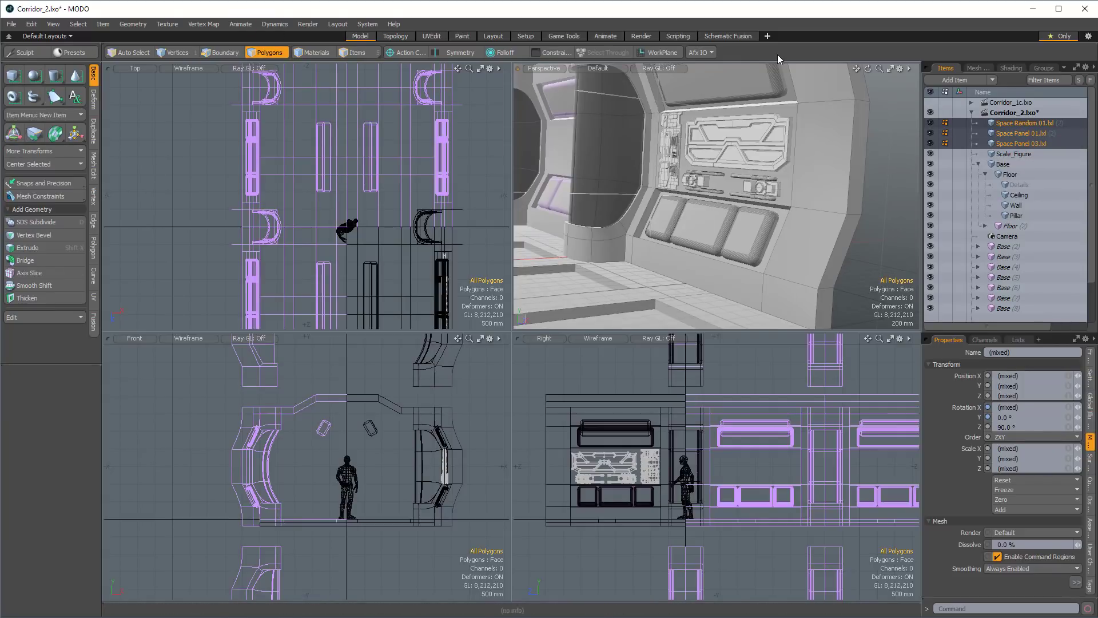
{"action": "left_click", "coordinate": [930, 123]}
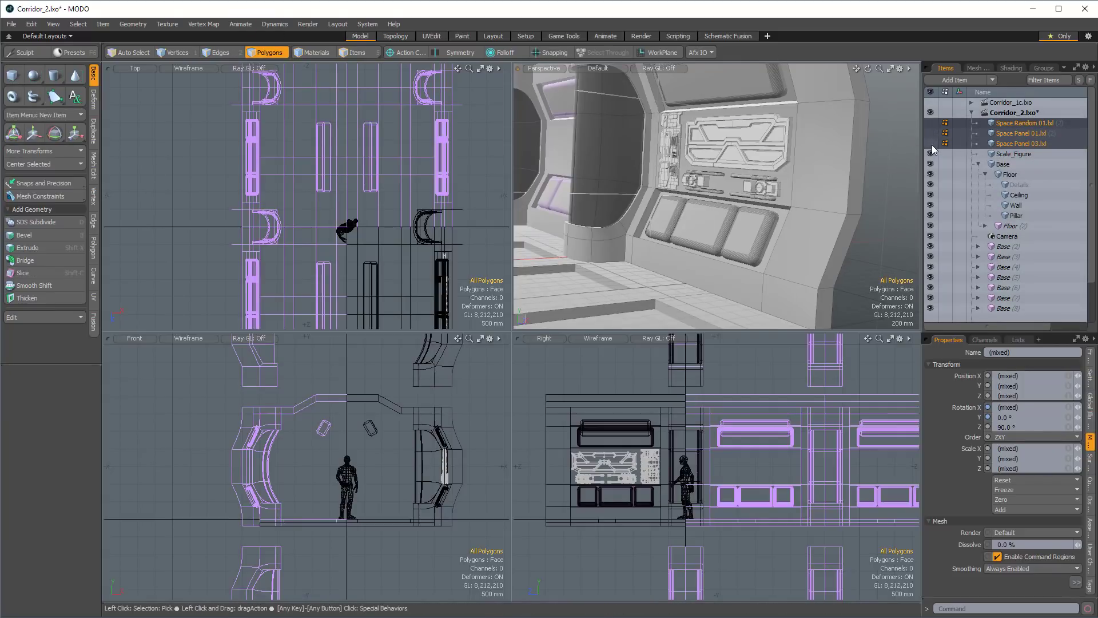
{"action": "left_click", "coordinate": [1017, 186]}
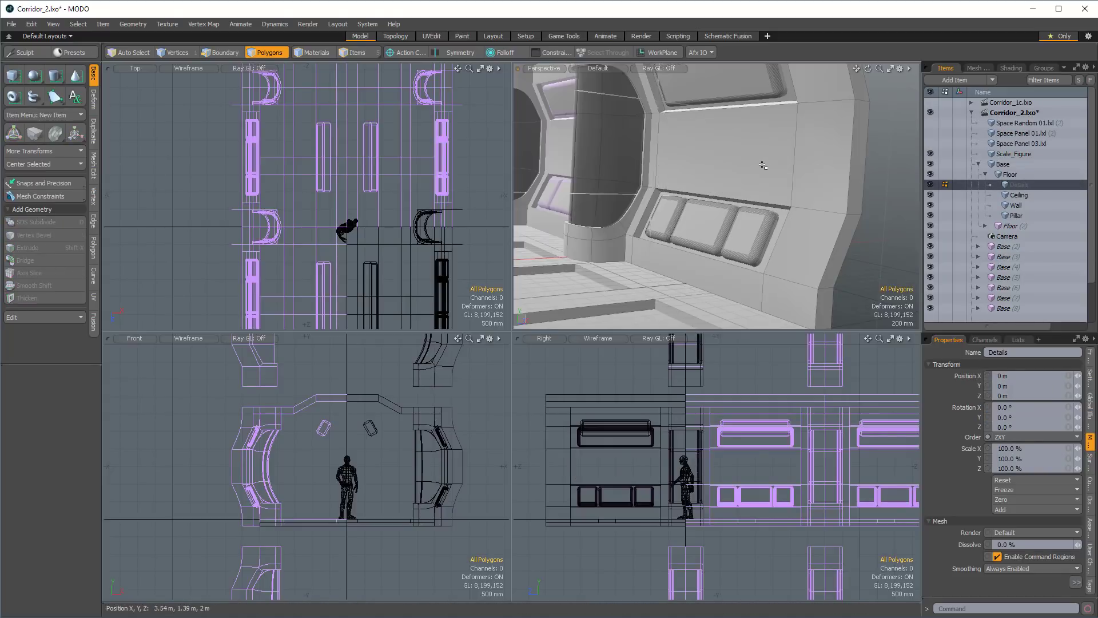
{"action": "key", "text": "ctrl+v"}
Examine the wall details repeated along the whole corridor from several viewpoints.
{"action": "left_click_drag", "start_coordinate": [763, 166], "coordinate": [658, 158], "text": "ctrl+alt"}
{"action": "left_click_drag", "start_coordinate": [658, 157], "coordinate": [680, 173], "text": "alt"}
{"action": "left_click", "coordinate": [801, 172]}
{"action": "left_click_drag", "start_coordinate": [800, 172], "coordinate": [682, 202], "text": "alt"}
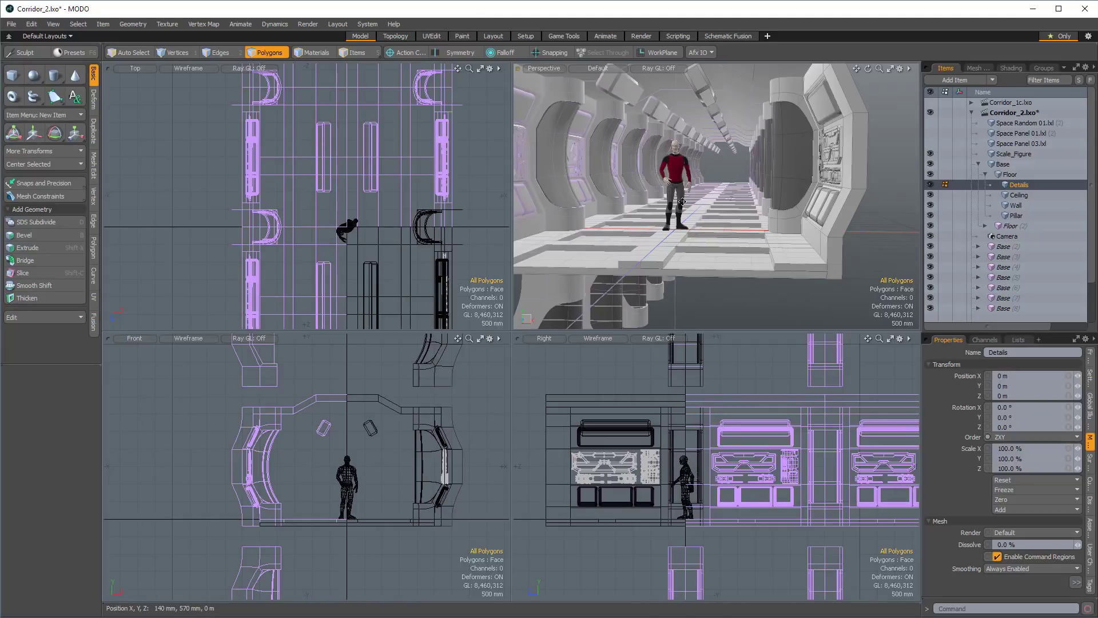
{"action": "left_click_drag", "start_coordinate": [753, 249], "coordinate": [734, 224], "text": "alt"}
{"action": "left_click_drag", "start_coordinate": [735, 224], "coordinate": [677, 243], "text": "alt"}
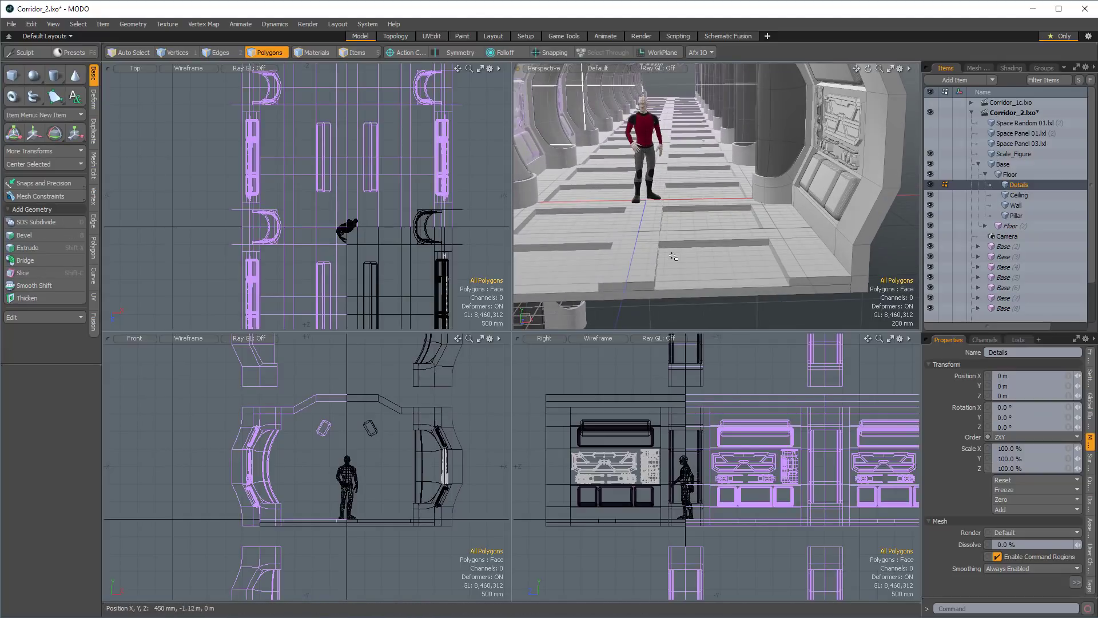
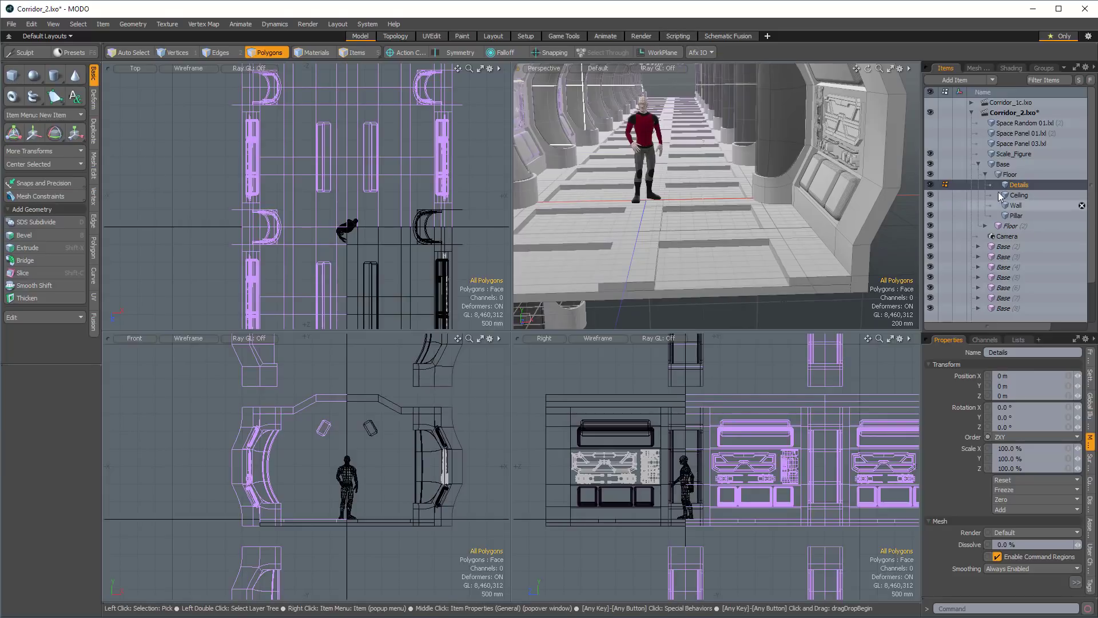
Bridge the two opposite side edges of the frontmost recess in the Floor mesh with a single polygon.
{"action": "left_click_drag", "start_coordinate": [721, 217], "coordinate": [766, 170], "text": "alt"}
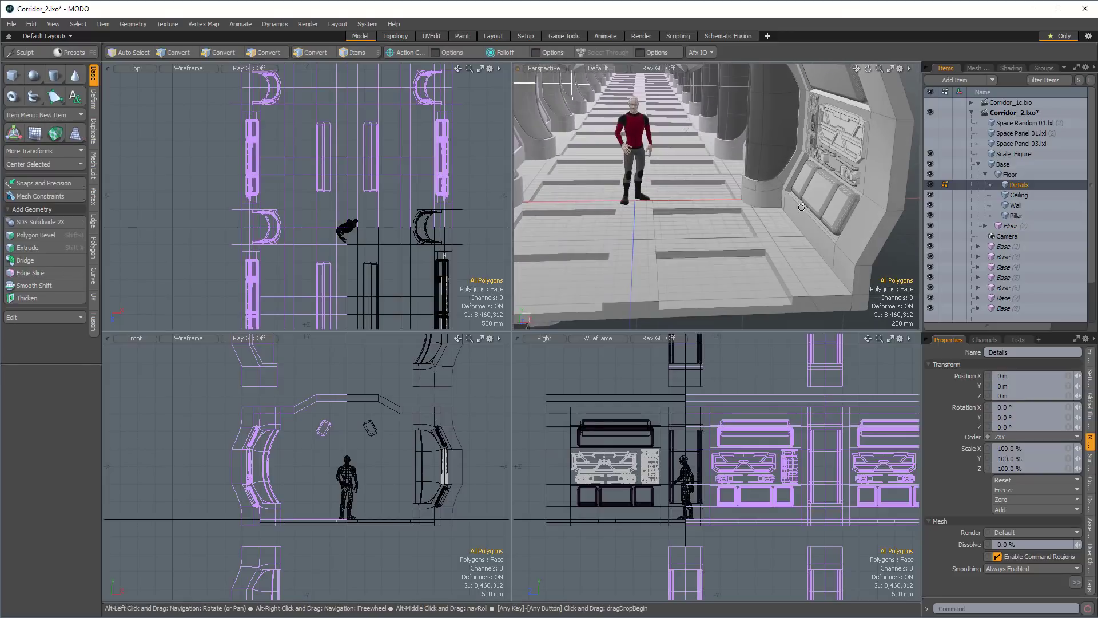
{"action": "left_click_drag", "start_coordinate": [732, 202], "coordinate": [745, 164], "text": "alt"}
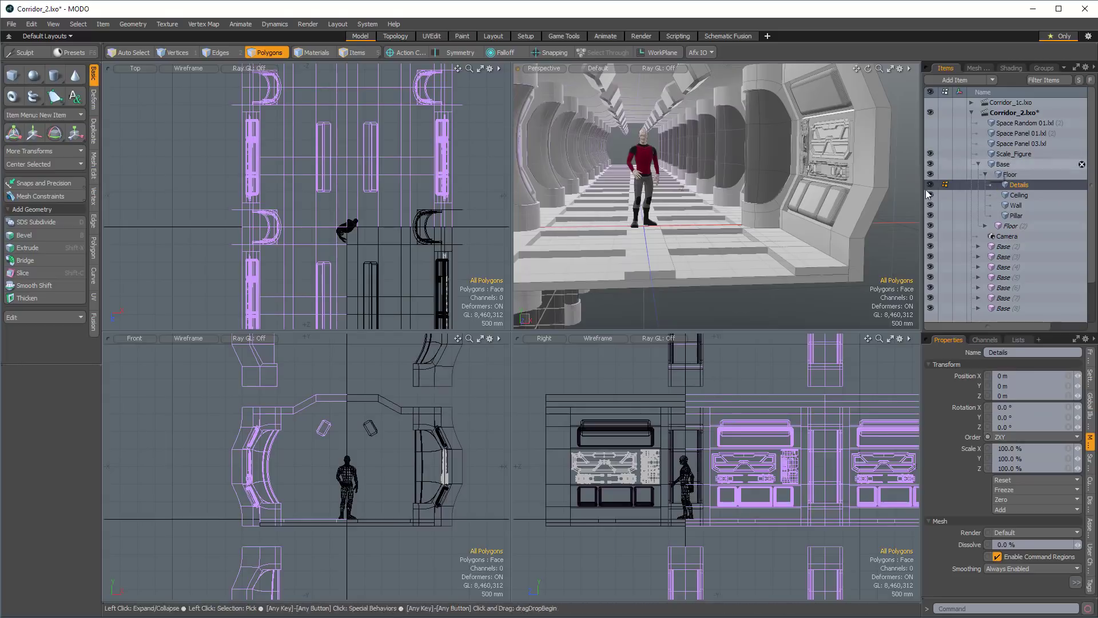
{"action": "left_click", "coordinate": [1003, 165]}
{"action": "scroll", "coordinate": [684, 233], "scroll_direction": "up", "scroll_amount": 3}
{"action": "left_click_drag", "start_coordinate": [682, 234], "coordinate": [649, 235], "text": "alt"}
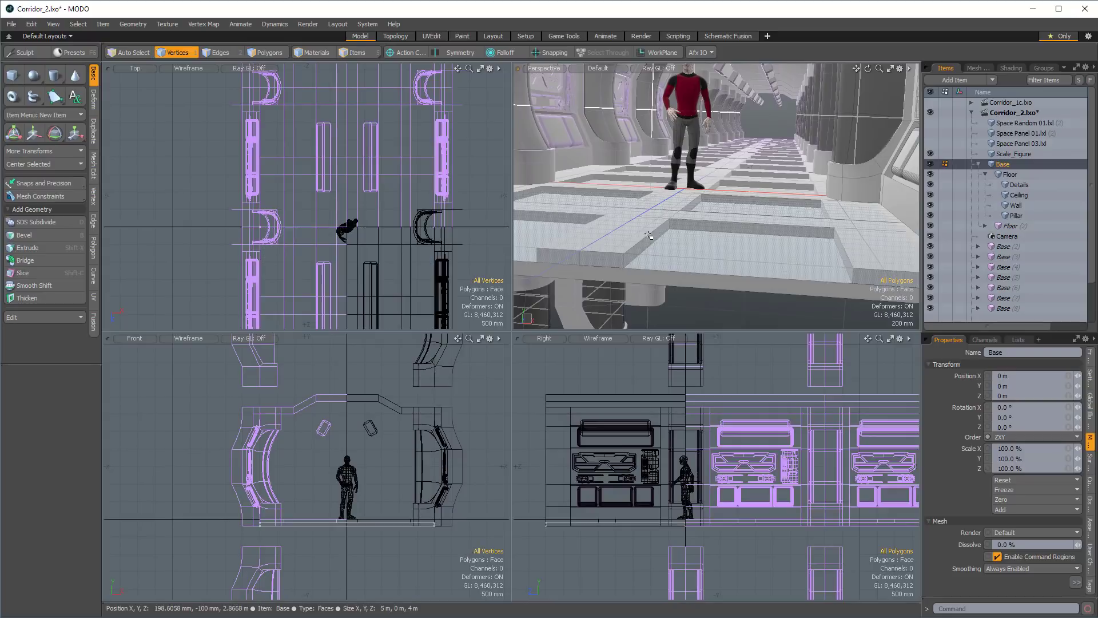
{"action": "key", "text": "2"}
{"action": "left_click", "coordinate": [643, 238]}
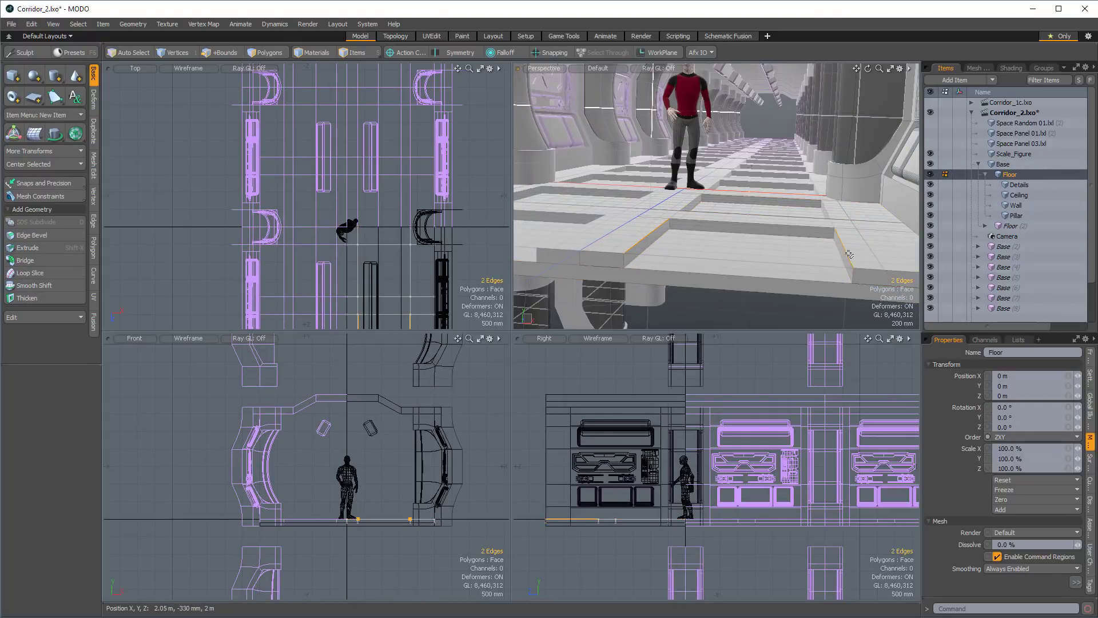
{"action": "scroll", "coordinate": [849, 254], "scroll_direction": "down", "scroll_amount": 1}
{"action": "left_click_drag", "start_coordinate": [818, 253], "coordinate": [741, 268], "text": "alt"}
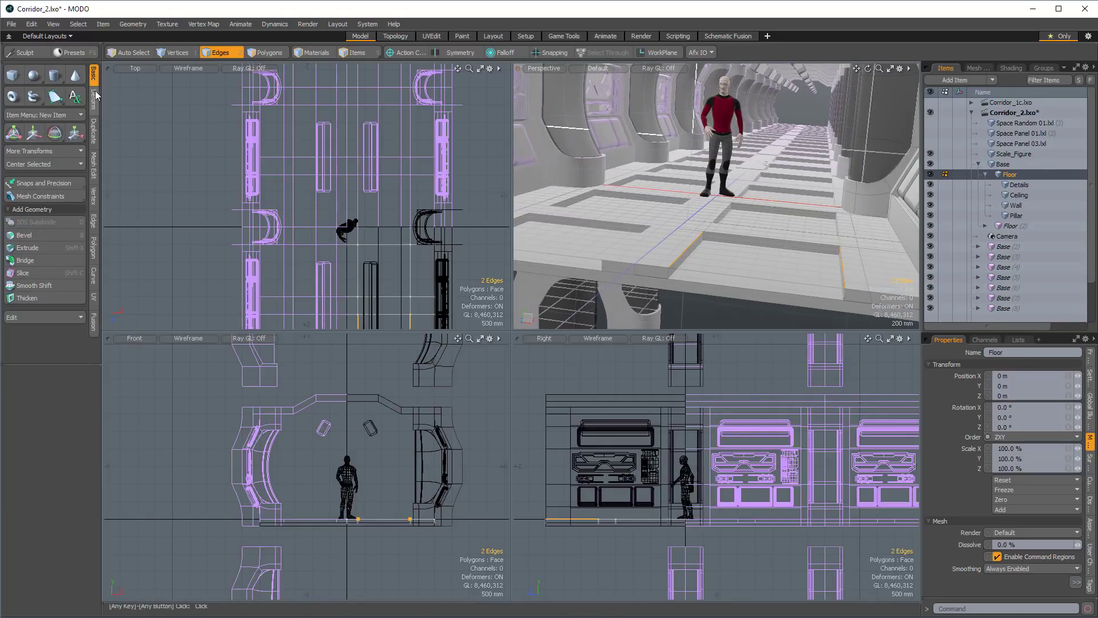
{"action": "left_click", "coordinate": [26, 261]}
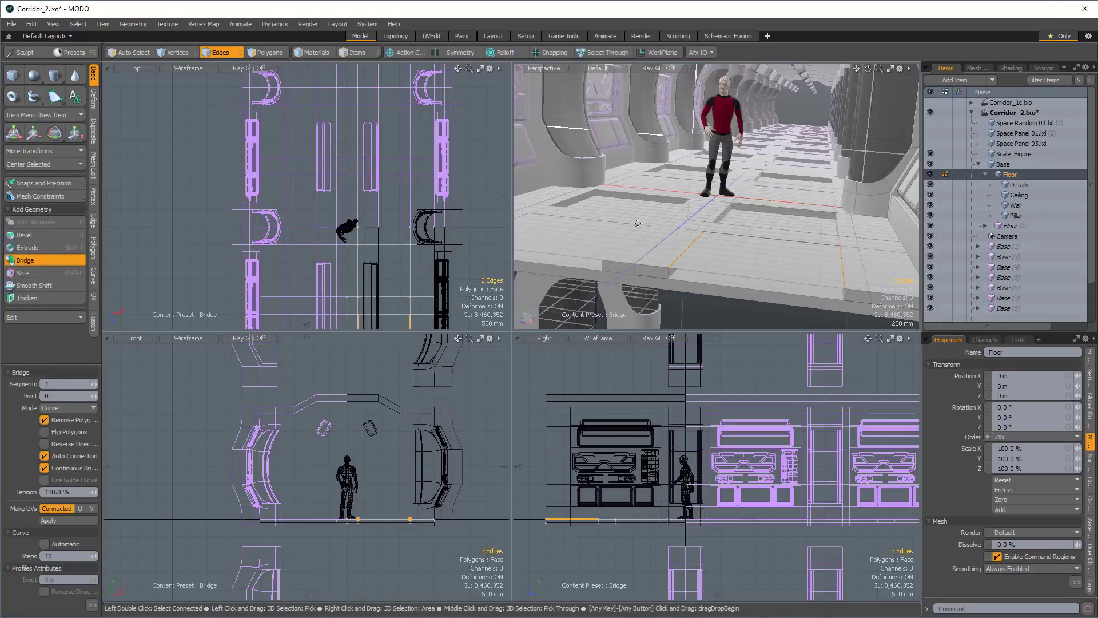
{"action": "key", "text": "space"}
{"action": "key", "text": "space"}
Move the bridged recess polygon from Floor into a new mesh item and lower it 40 mm along Y.
{"action": "left_click", "coordinate": [737, 256]}
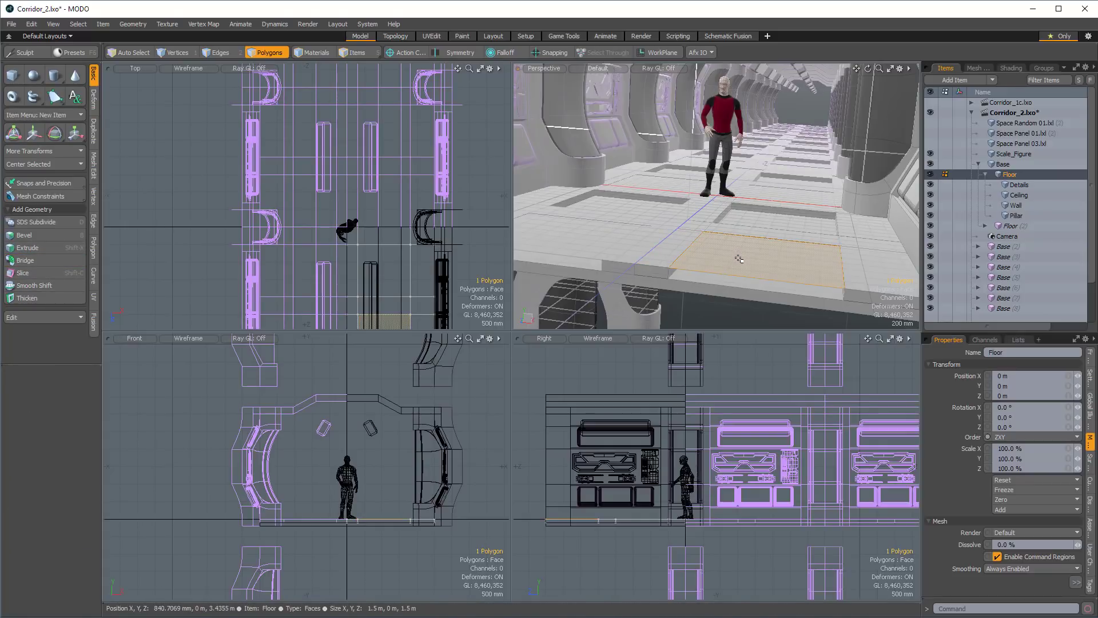
{"action": "key", "text": "Delete"}
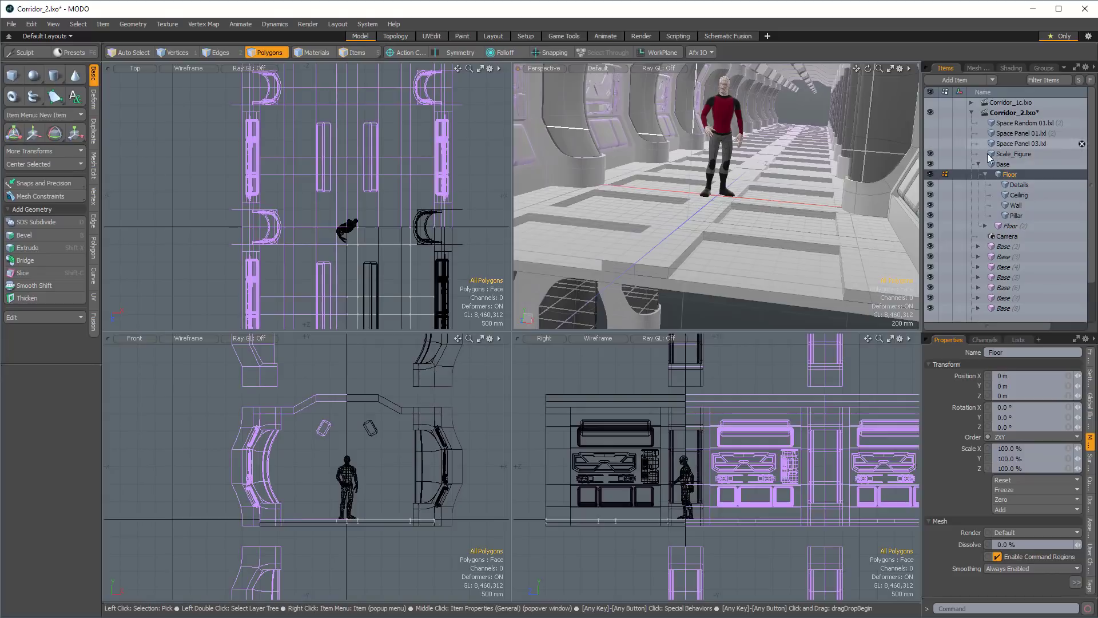
{"action": "left_click", "coordinate": [1012, 155]}
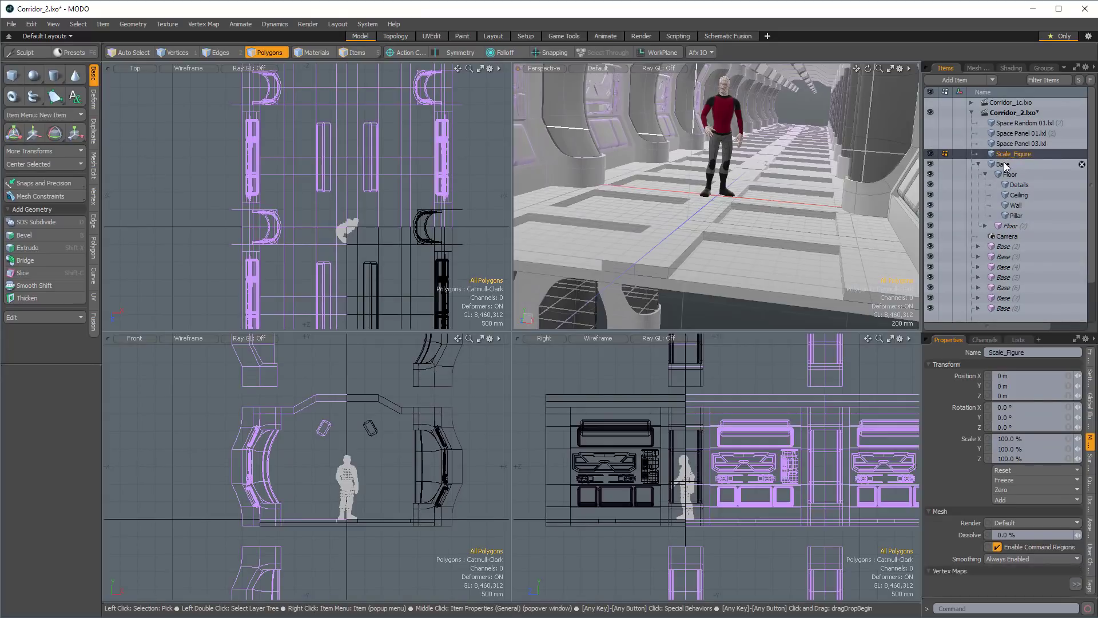
{"action": "key", "text": "n"}
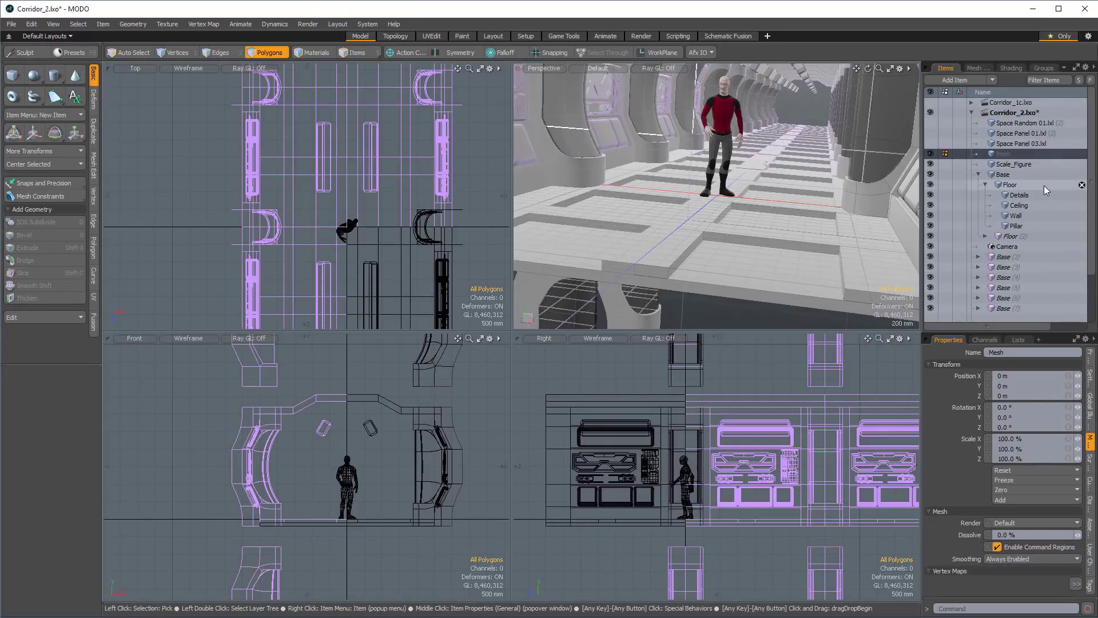
{"action": "key", "text": "ctrl+v"}
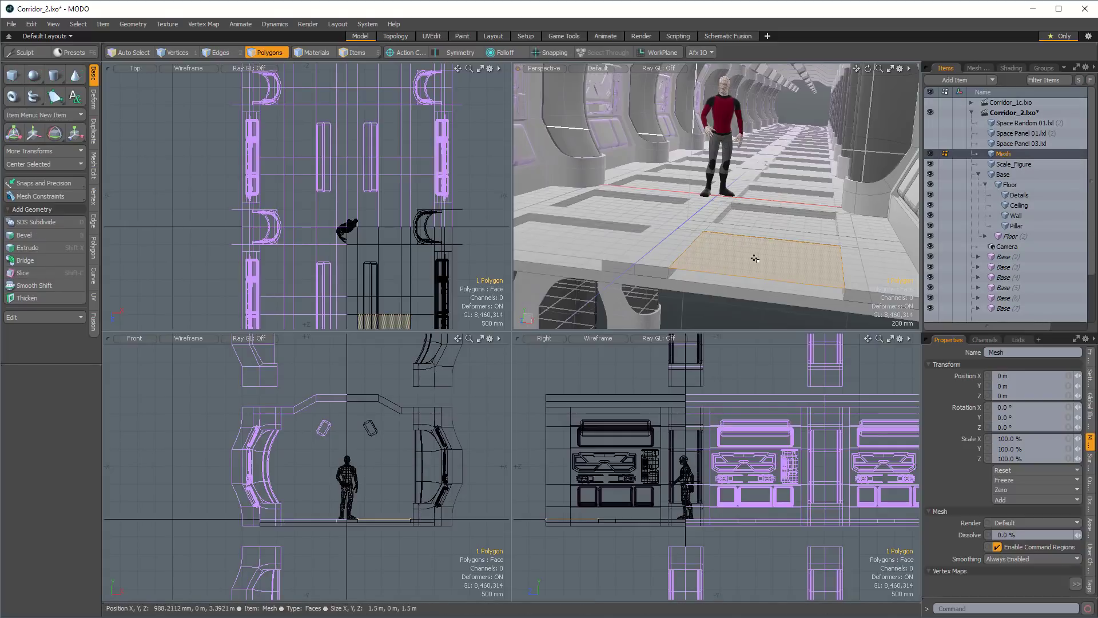
{"action": "key", "text": "w"}
{"action": "mouse_move", "coordinate": [769, 219]}
{"action": "left_mouse_down"}
{"action": "mouse_move", "coordinate": [790, 226]}
{"action": "mouse_move", "coordinate": [768, 227]}
{"action": "left_mouse_up"}
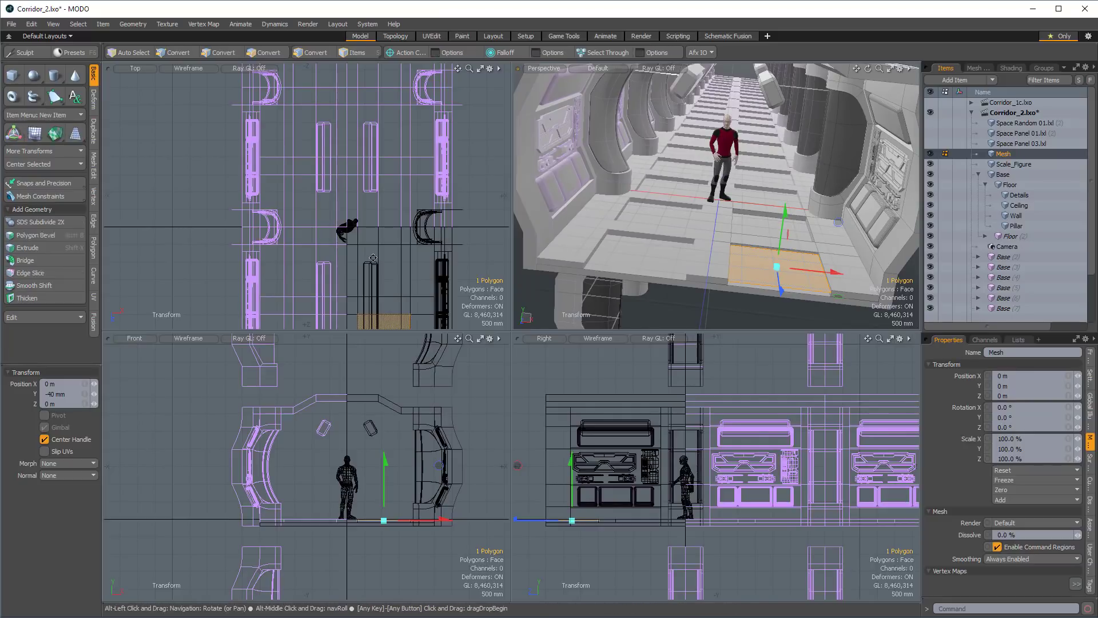
Array the panel polygon over the neighbouring floor recesses with offsets of -2.11 m in X and -2 m in Z.
{"action": "left_click_drag", "start_coordinate": [460, 252], "coordinate": [371, 228], "text": "ctrl+alt"}
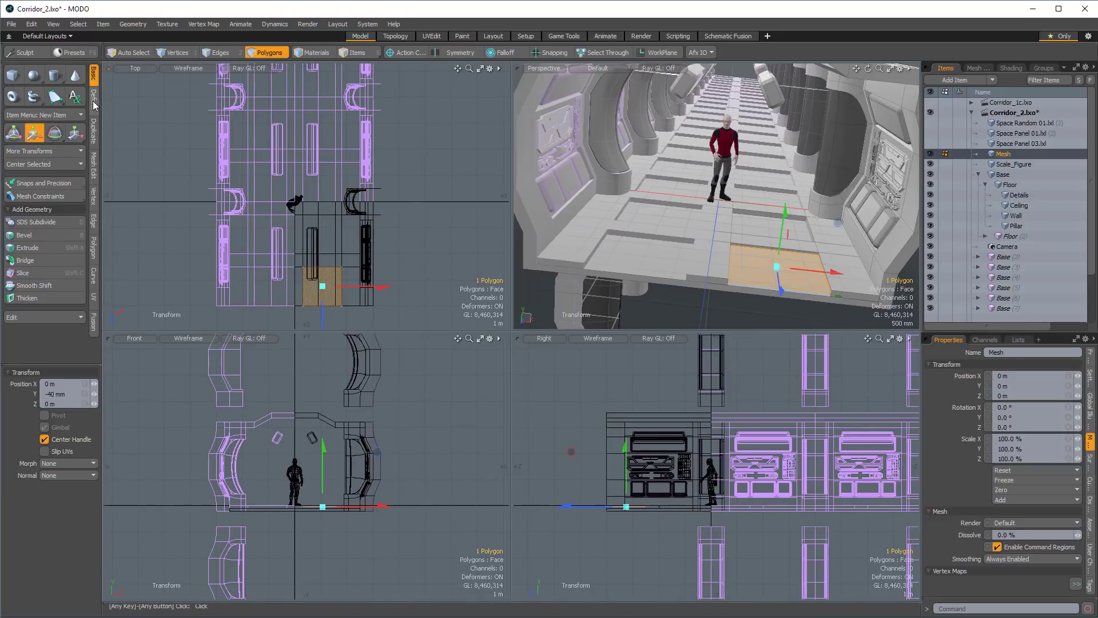
{"action": "left_click", "coordinate": [93, 132]}
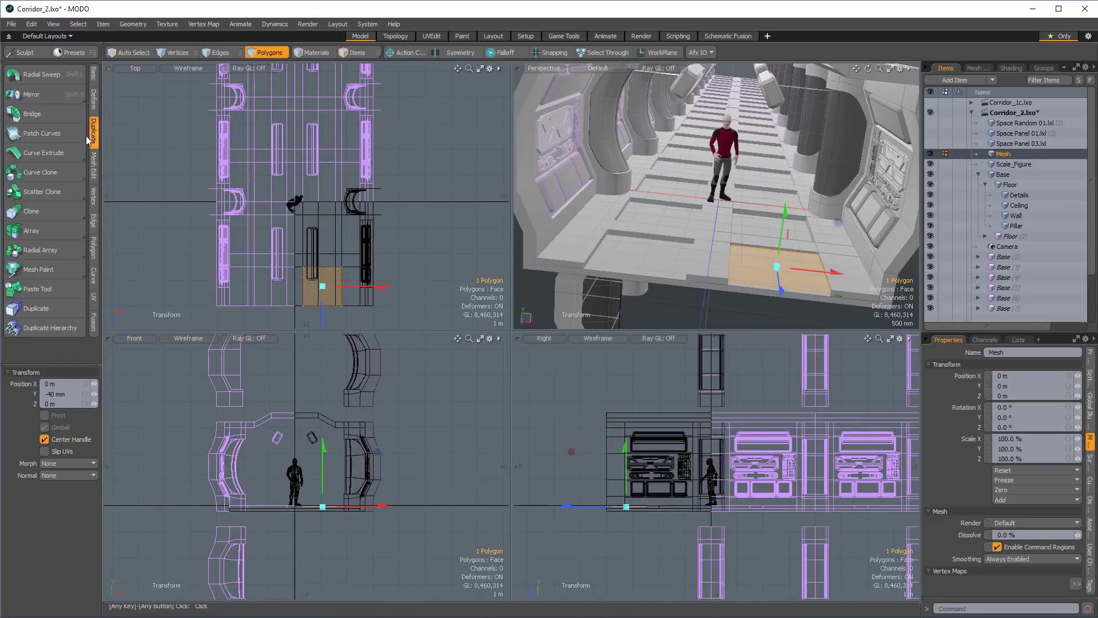
{"action": "left_click", "coordinate": [29, 212]}
{"action": "left_click", "coordinate": [31, 230]}
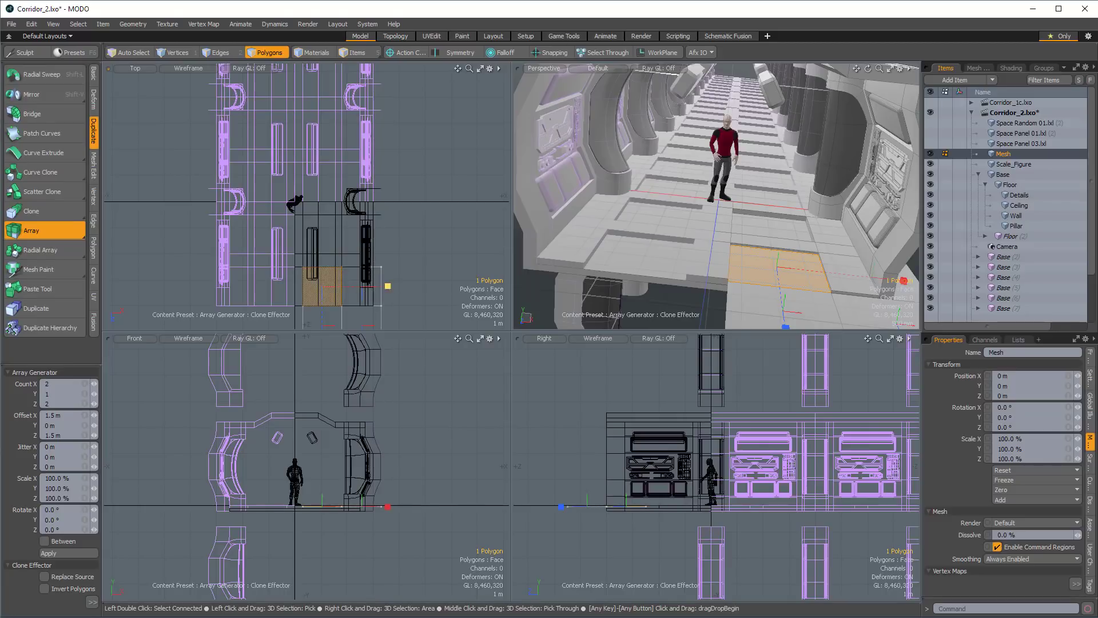
{"action": "left_click_drag", "start_coordinate": [388, 285], "coordinate": [371, 191]}
{"action": "left_click_drag", "start_coordinate": [625, 239], "coordinate": [696, 209], "text": "ctrl+alt"}
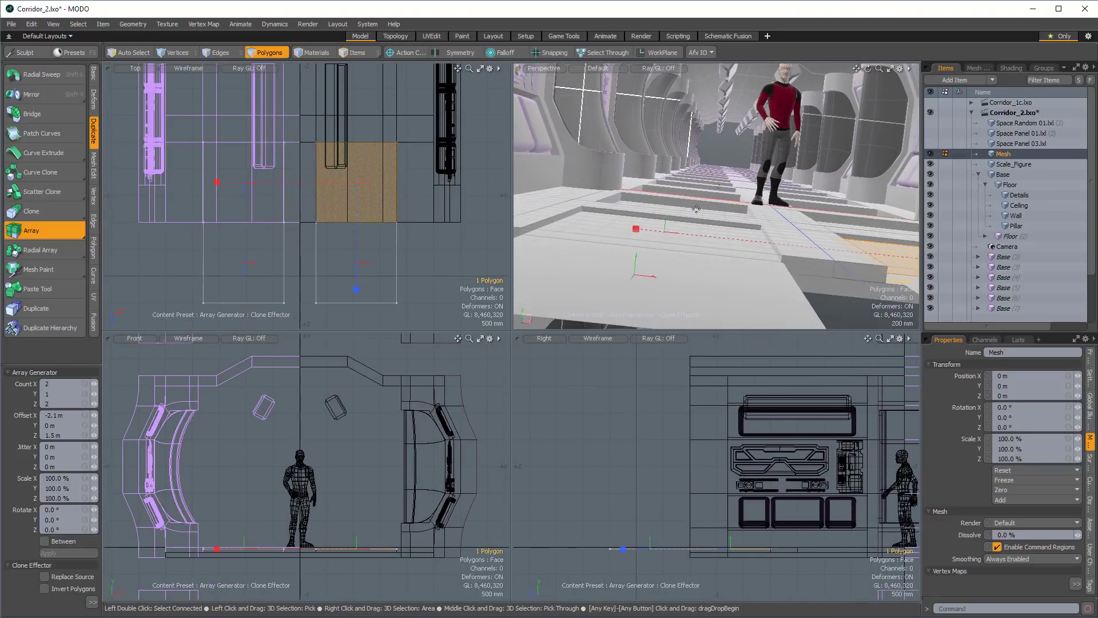
{"action": "left_click_drag", "start_coordinate": [636, 229], "coordinate": [705, 265]}
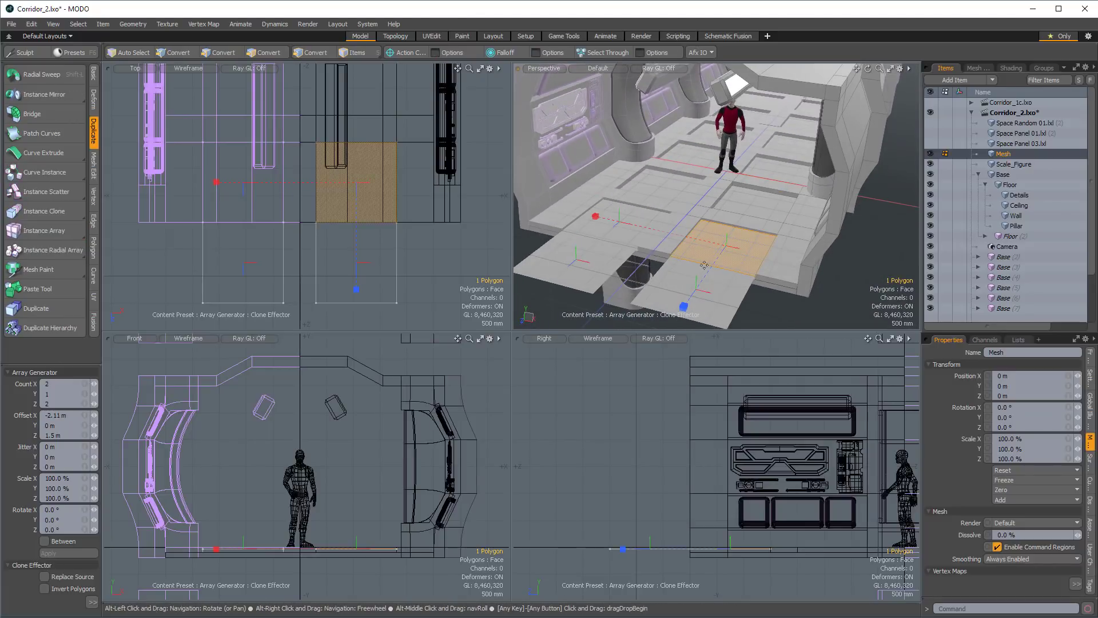
{"action": "left_click_drag", "start_coordinate": [685, 308], "coordinate": [716, 260]}
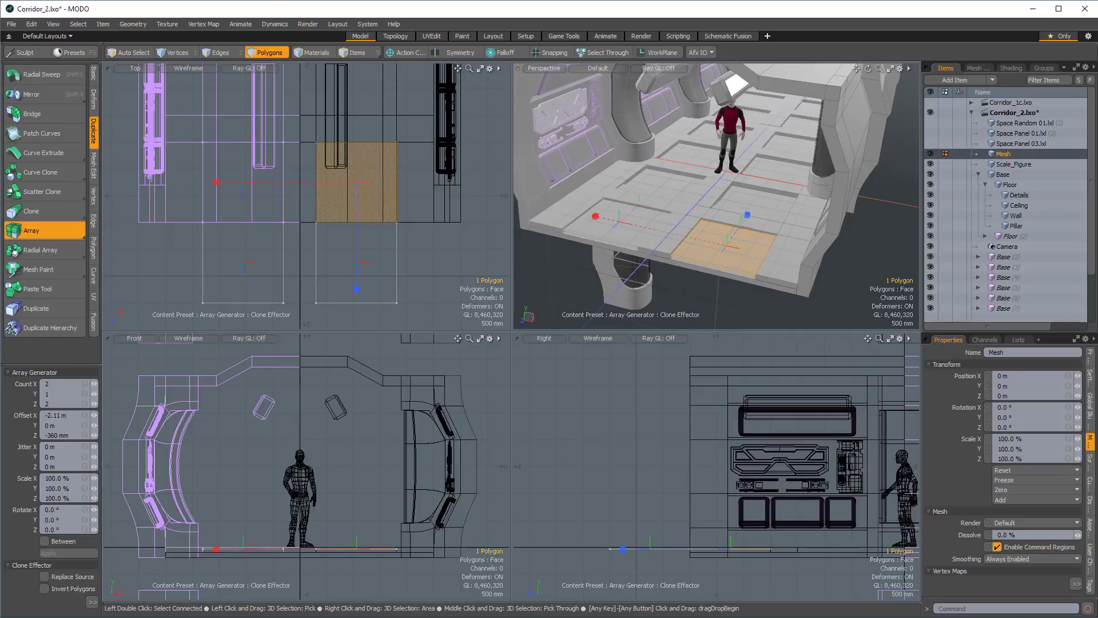
{"action": "left_click_drag", "start_coordinate": [747, 215], "coordinate": [761, 195]}
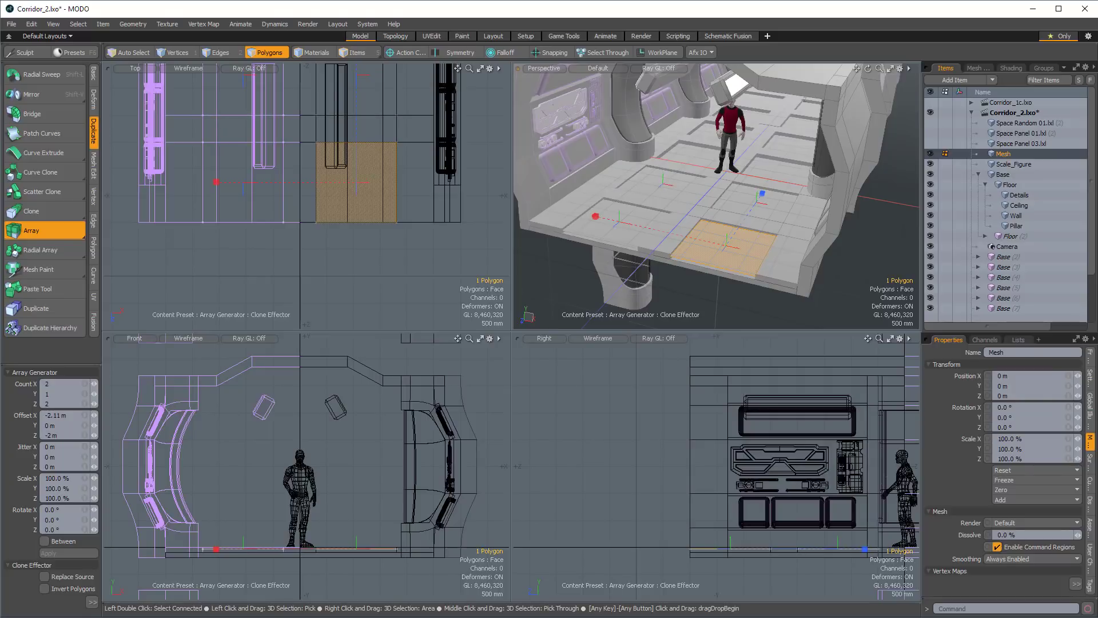
Raise the array's Z count until the panel polygons fill the floor recesses along the whole corridor, and finish the array.
{"action": "left_click_drag", "start_coordinate": [760, 196], "coordinate": [803, 232], "text": "alt"}
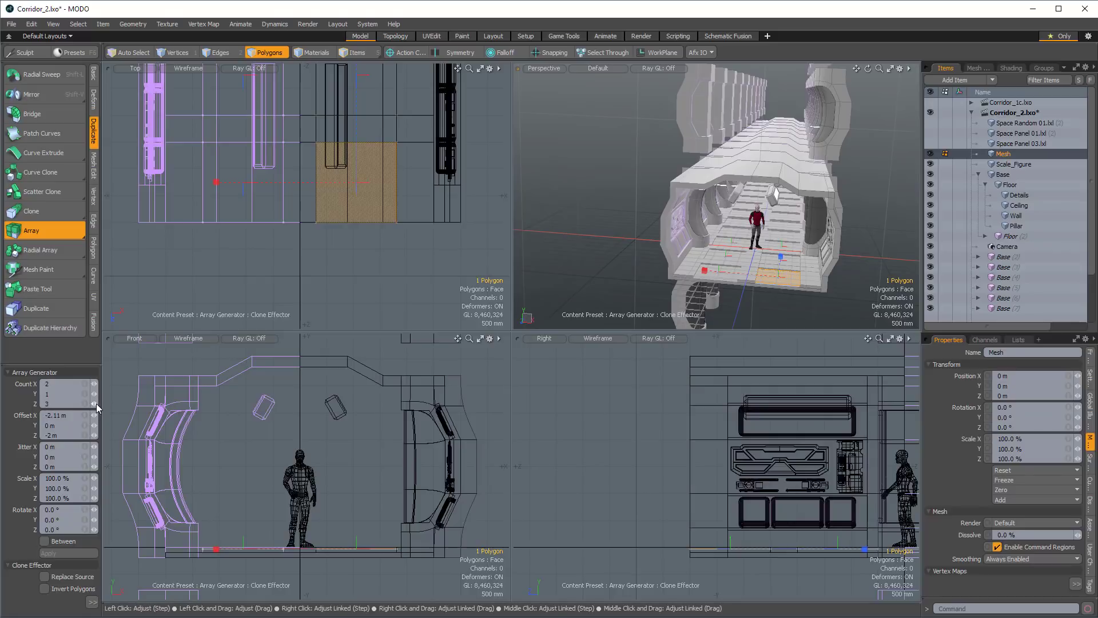
{"action": "left_click", "coordinate": [96, 405]}
{"action": "left_click", "coordinate": [97, 405]}
{"action": "left_click", "coordinate": [97, 404]}
{"action": "scroll", "coordinate": [280, 212], "scroll_direction": "down", "scroll_amount": 7}
{"action": "left_click_drag", "start_coordinate": [406, 86], "coordinate": [458, 215], "text": "alt"}
{"action": "scroll", "coordinate": [444, 207], "scroll_direction": "down", "scroll_amount": 2}
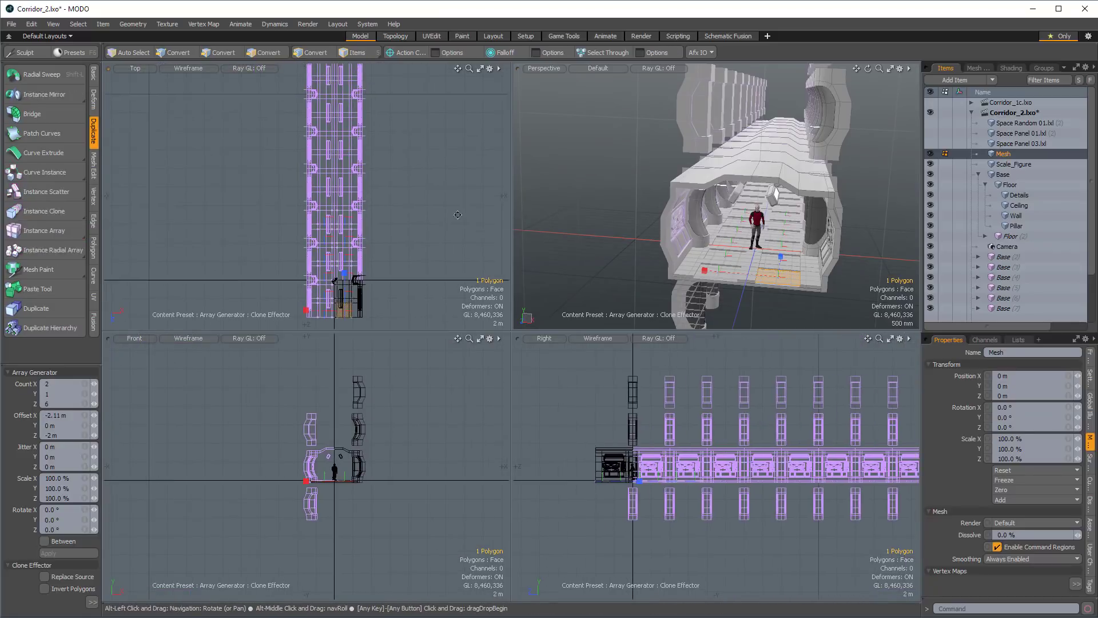
{"action": "scroll", "coordinate": [392, 263], "scroll_direction": "down", "scroll_amount": 5}
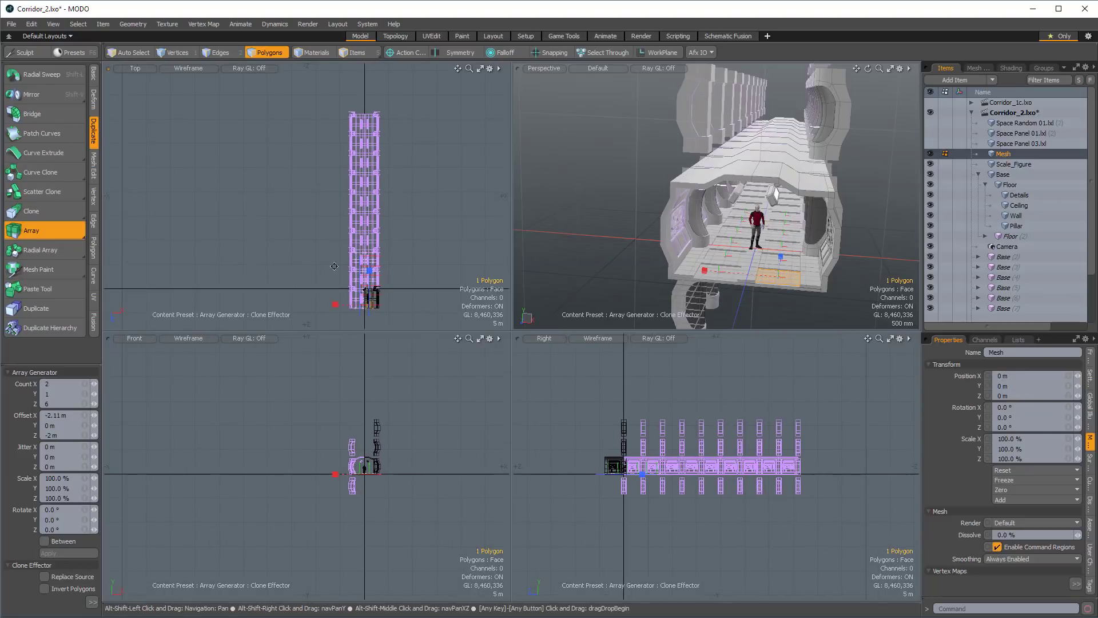
{"action": "left_click", "coordinate": [96, 403]}
{"action": "left_click", "coordinate": [96, 404]}
{"action": "left_click", "coordinate": [96, 404]}
{"action": "left_click", "coordinate": [96, 403]}
{"action": "left_click", "coordinate": [96, 404]}
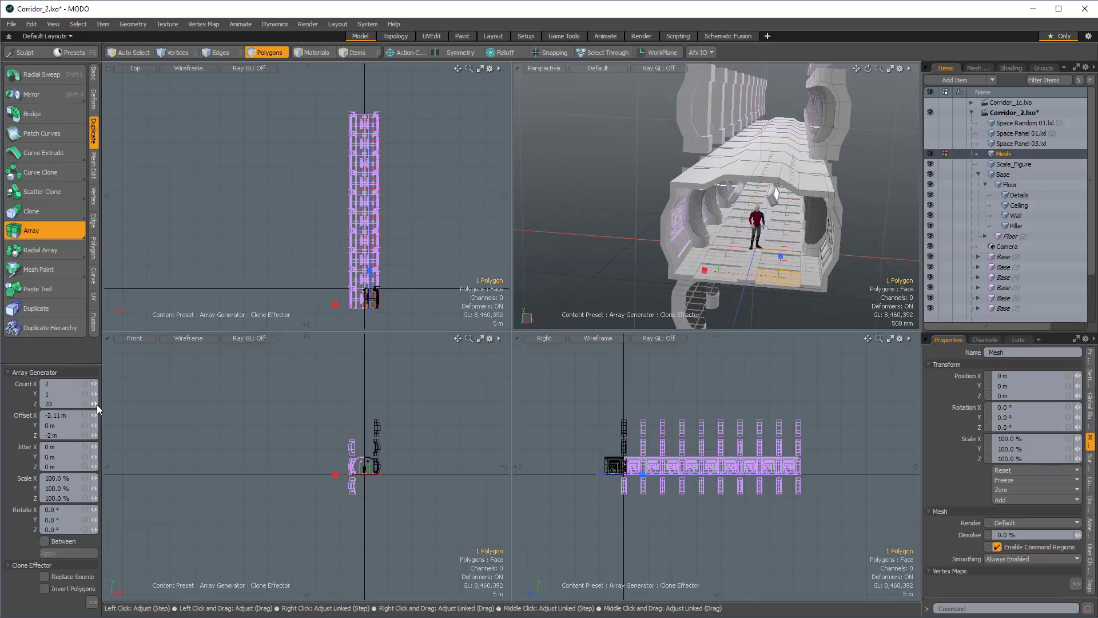
{"action": "left_click_drag", "start_coordinate": [766, 235], "coordinate": [784, 238], "text": "alt"}
{"action": "scroll", "coordinate": [860, 230], "scroll_direction": "up", "scroll_amount": 2}
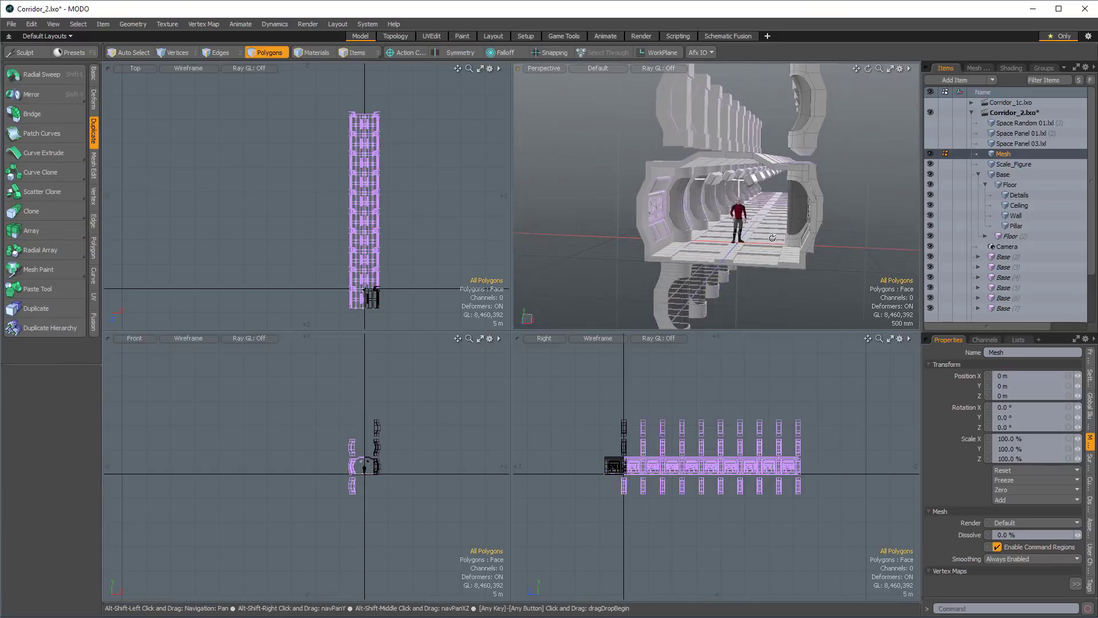
Rename the arrayed panel mesh Replicator_Panels, hide it, and select Scale_Figure.
{"action": "left_click_drag", "start_coordinate": [834, 220], "coordinate": [809, 206], "text": "alt"}
{"action": "scroll", "coordinate": [800, 201], "scroll_direction": "up", "scroll_amount": 5}
{"action": "left_click", "coordinate": [1009, 354]}
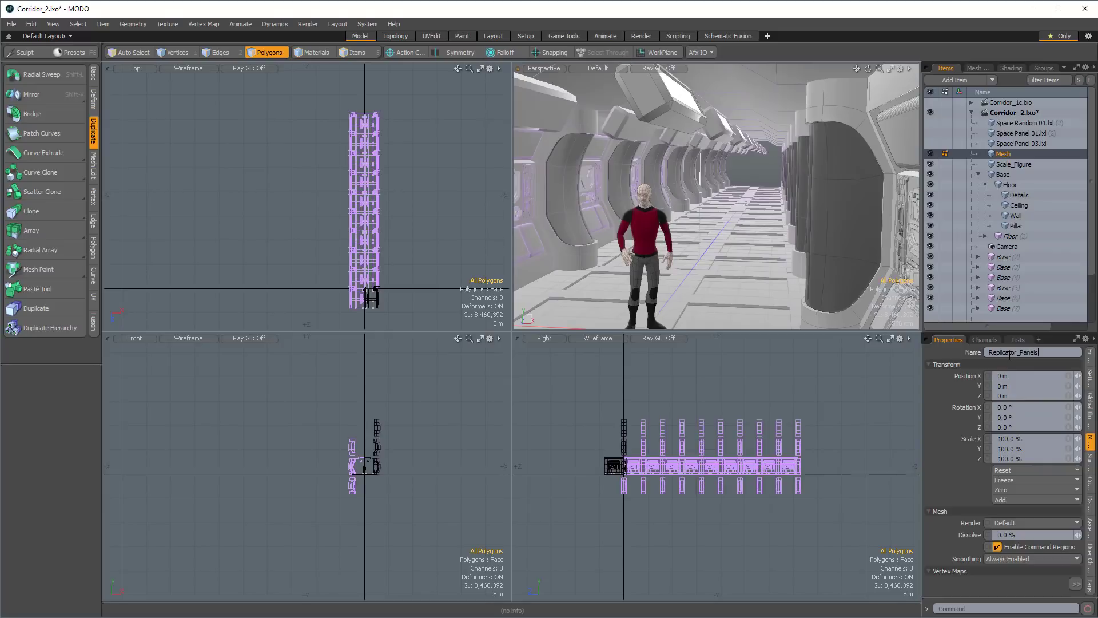
{"action": "left_click_drag", "start_coordinate": [884, 214], "coordinate": [906, 154], "text": "alt+shift"}
{"action": "scroll", "coordinate": [907, 155], "scroll_direction": "down", "scroll_amount": 3}
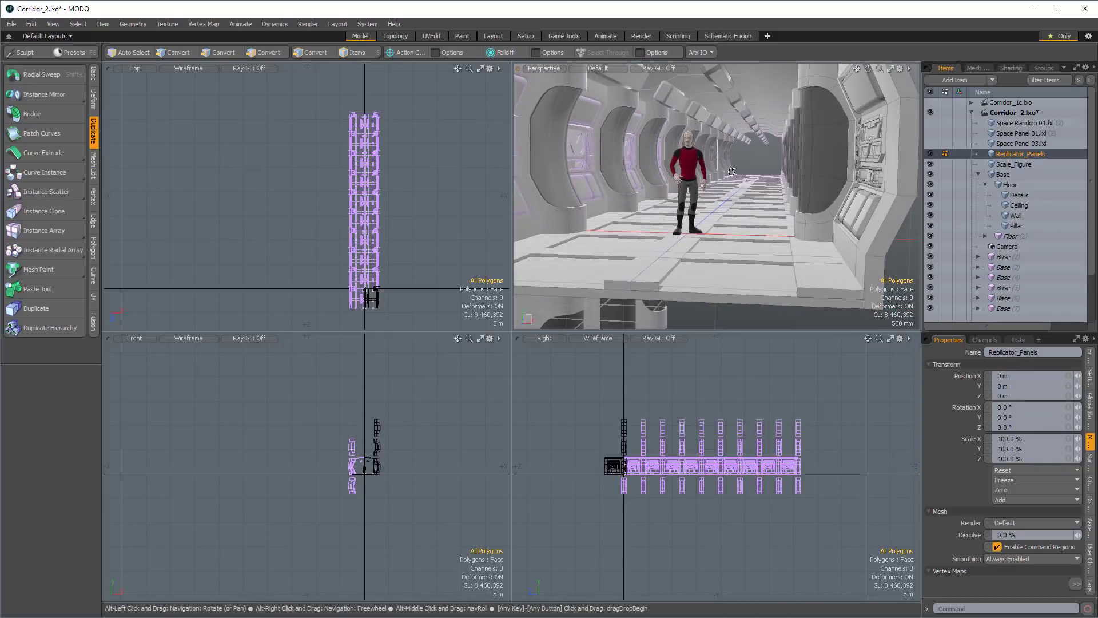
{"action": "left_click", "coordinate": [929, 154]}
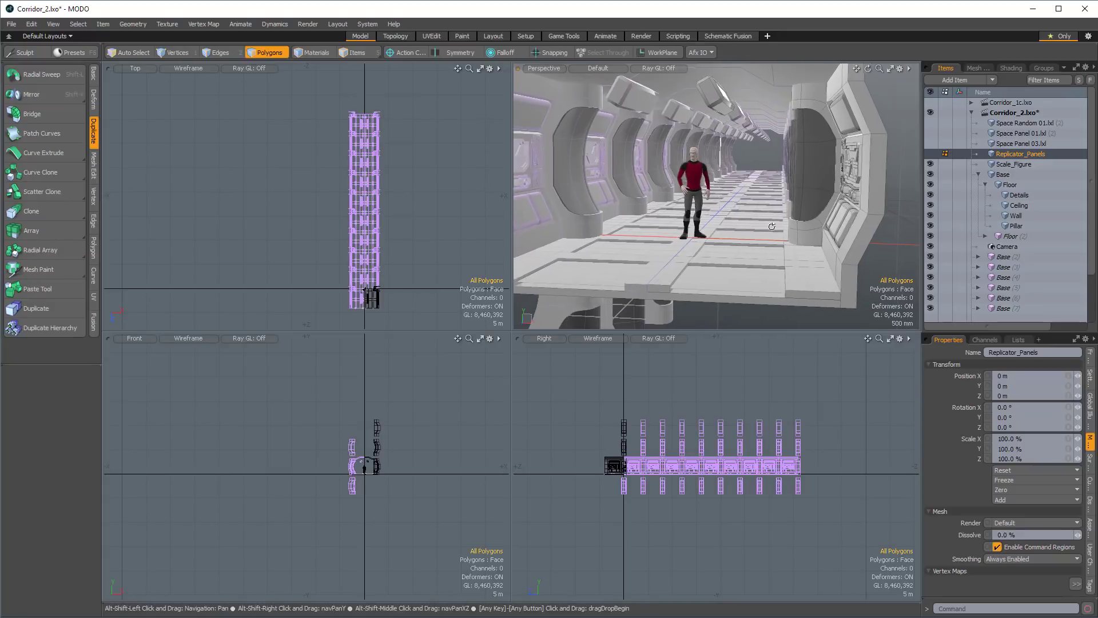
{"action": "left_click", "coordinate": [999, 165]}
{"action": "key", "text": "Tab"}
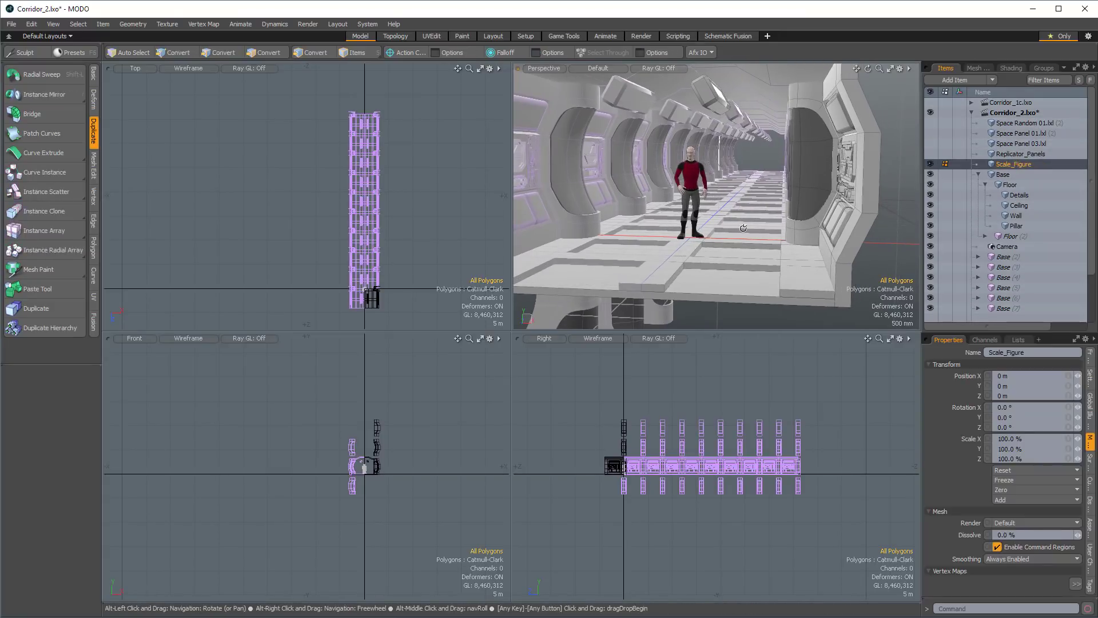
{"action": "left_click_drag", "start_coordinate": [755, 225], "coordinate": [724, 223], "text": "alt"}
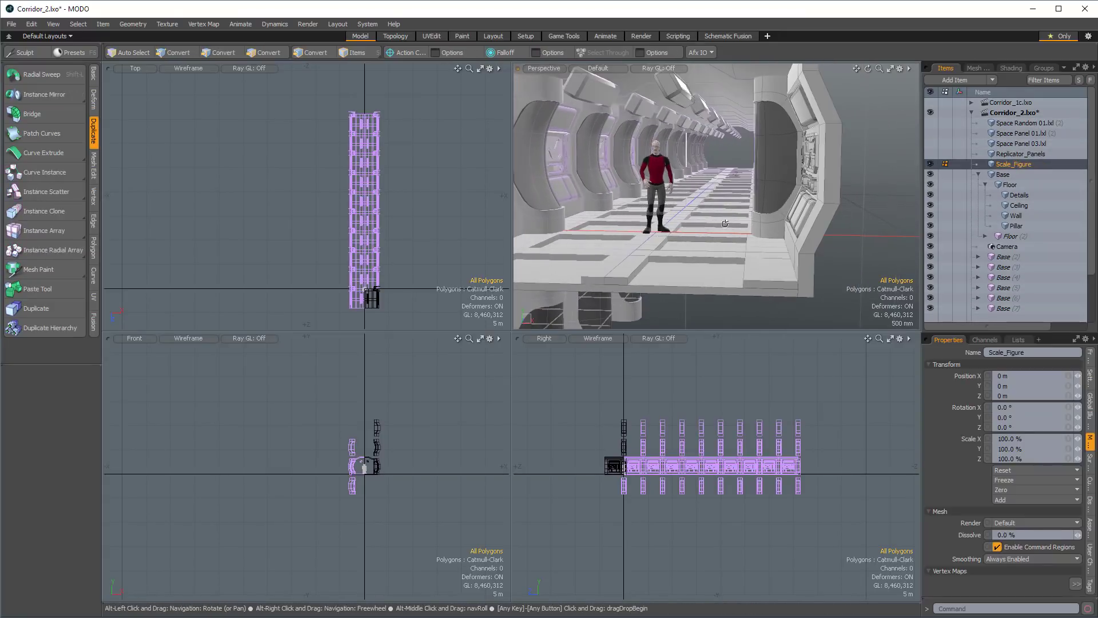
Switch to the Layout workspace and browse the mesh presets to the 2x2_Panels folder inside Nurnies.
{"action": "left_click", "coordinate": [494, 35]}
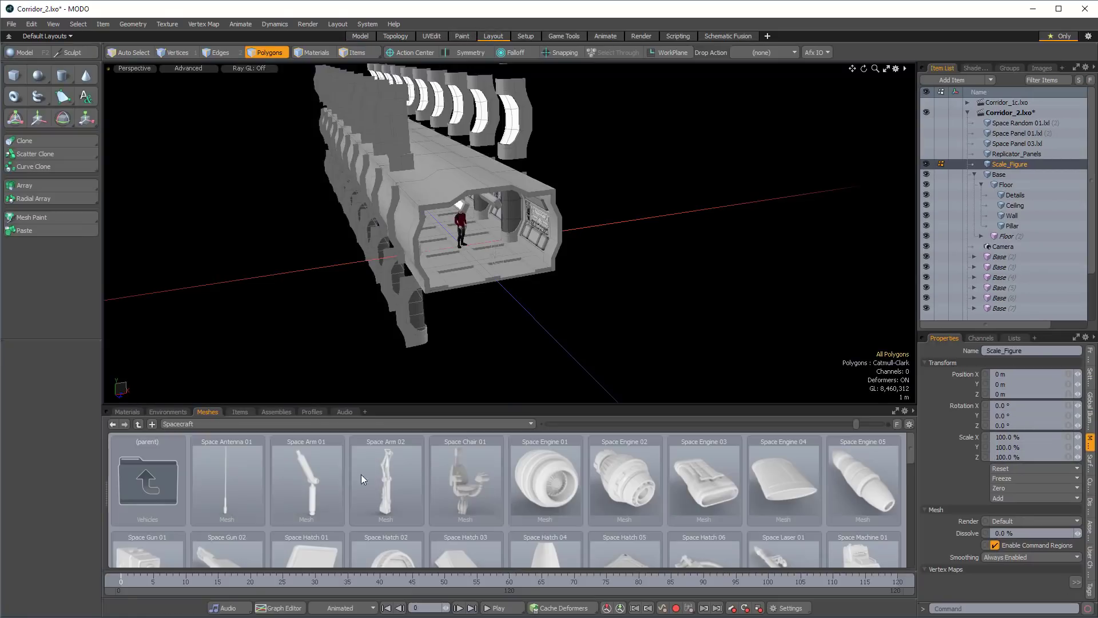
{"action": "left_click", "coordinate": [216, 421]}
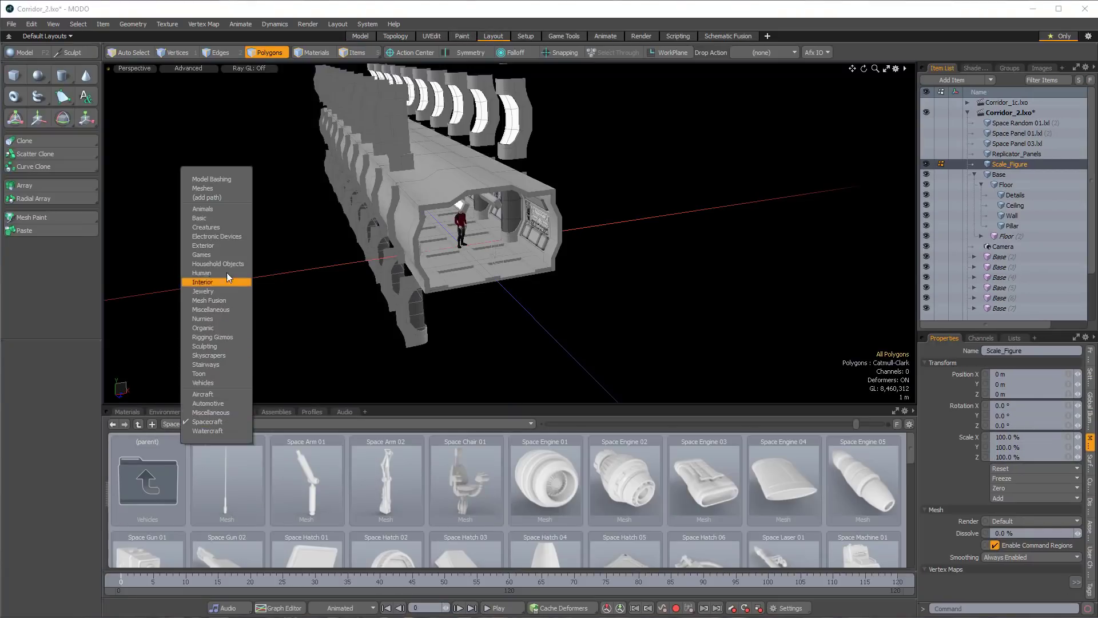
{"action": "left_click", "coordinate": [218, 219]}
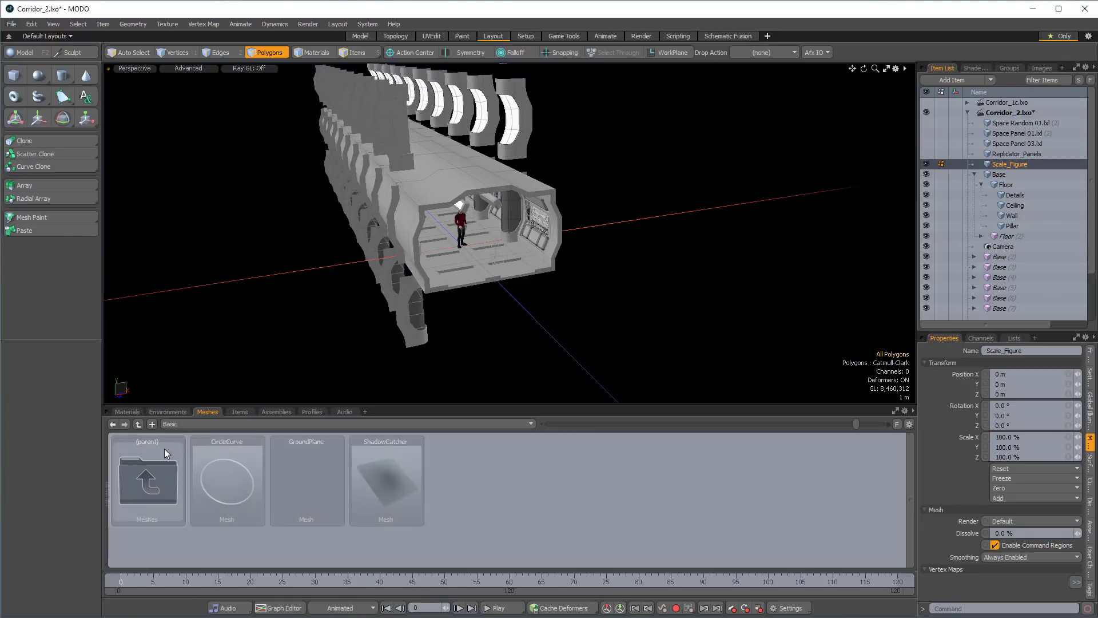
{"action": "double_click", "coordinate": [146, 481]}
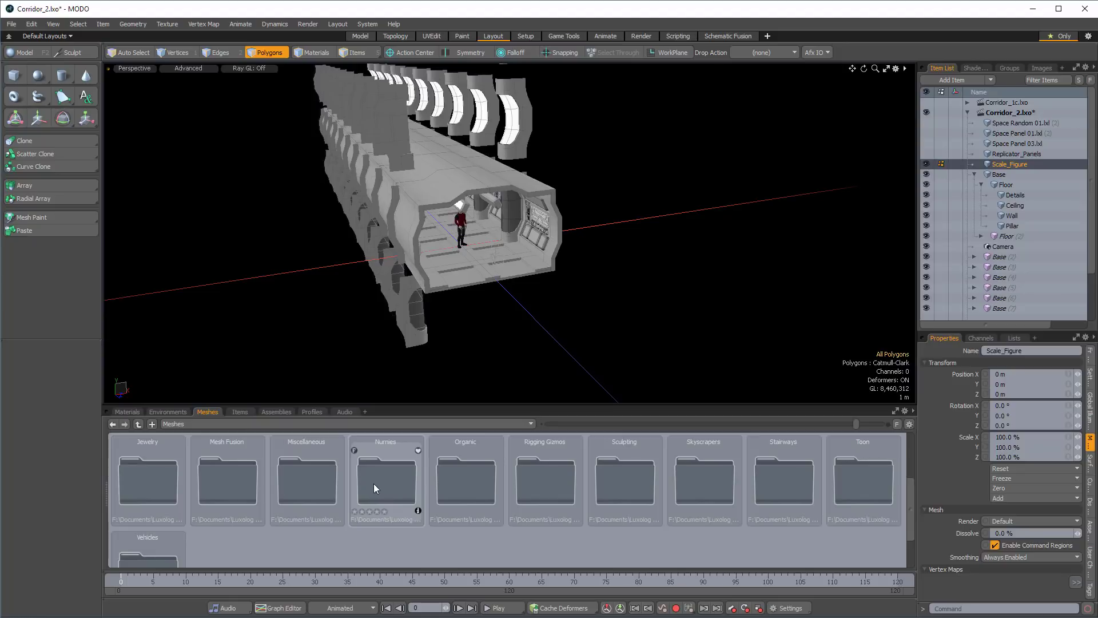
{"action": "double_click", "coordinate": [386, 483]}
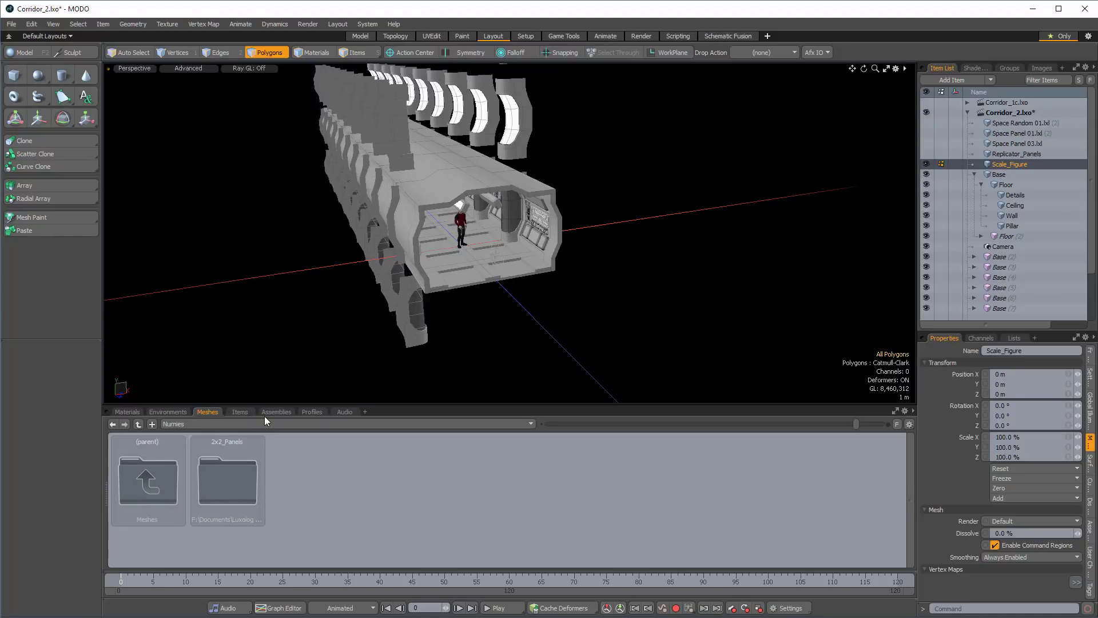
{"action": "double_click", "coordinate": [223, 483]}
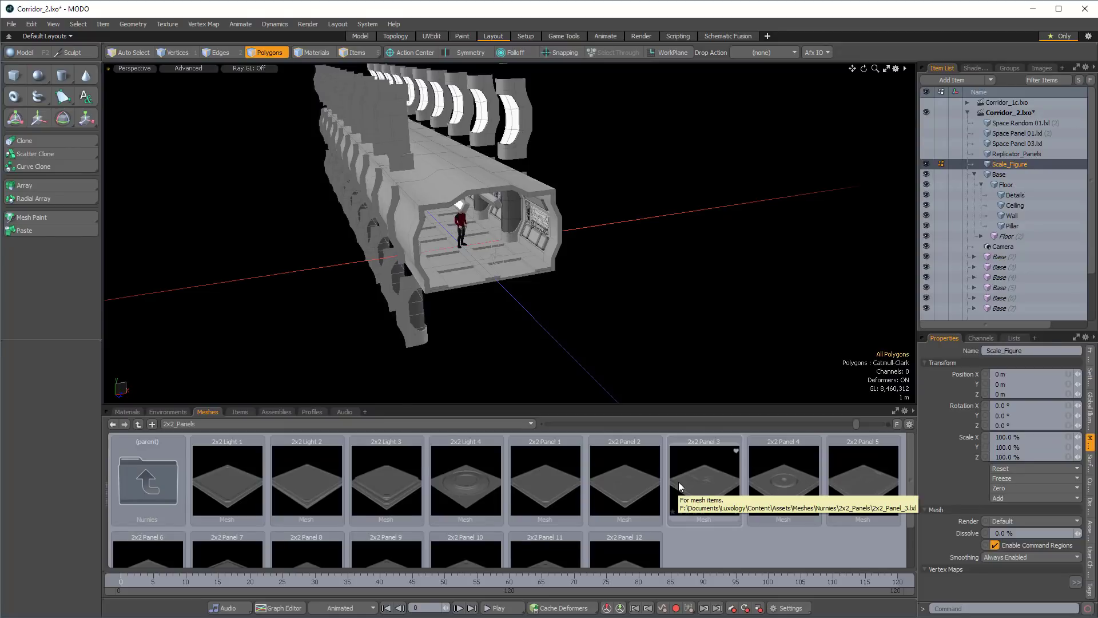
Open the content folder, browse to Assets\Meshes\Nurnies\2x2_Panels, compare its files with the Nurnie_01_Presets folder, and return to MODO.
{"action": "left_click", "coordinate": [363, 24]}
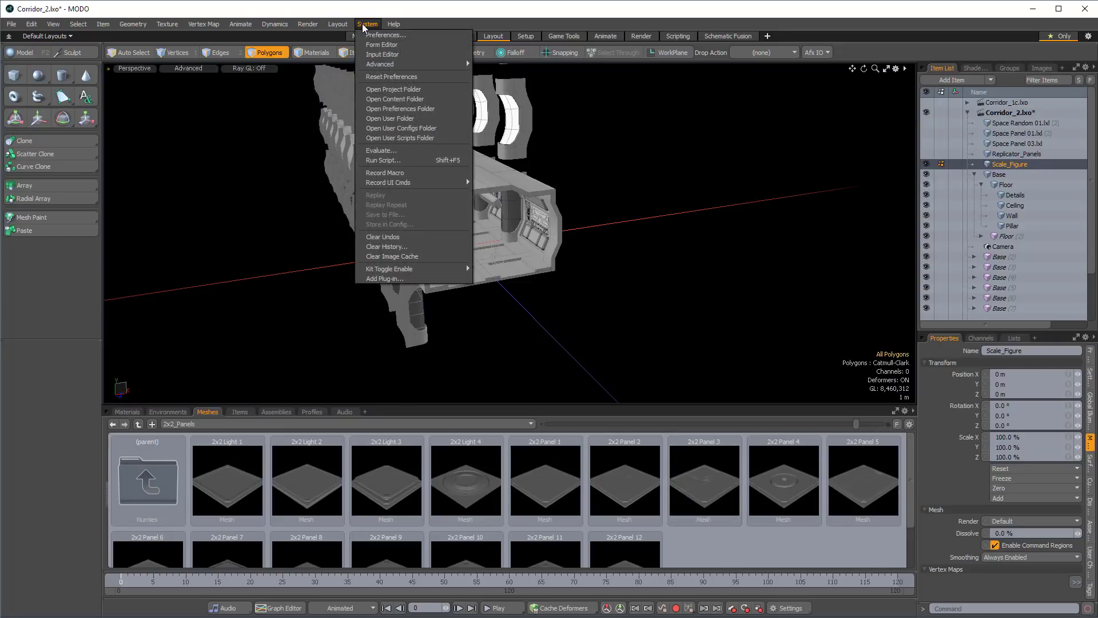
{"action": "left_click", "coordinate": [387, 99]}
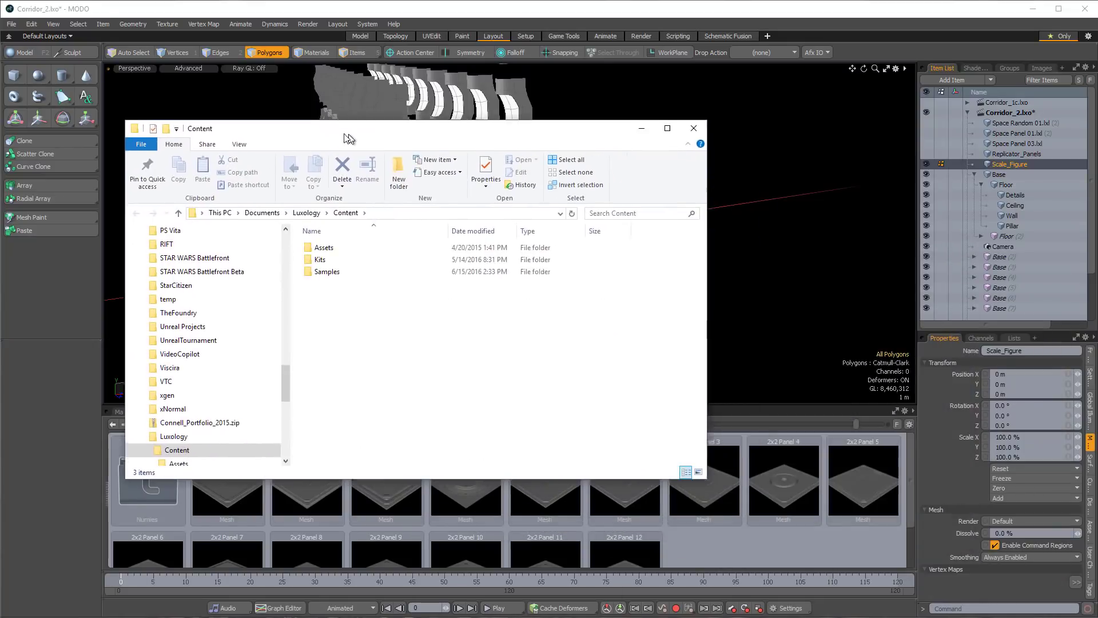
{"action": "double_click", "coordinate": [297, 246]}
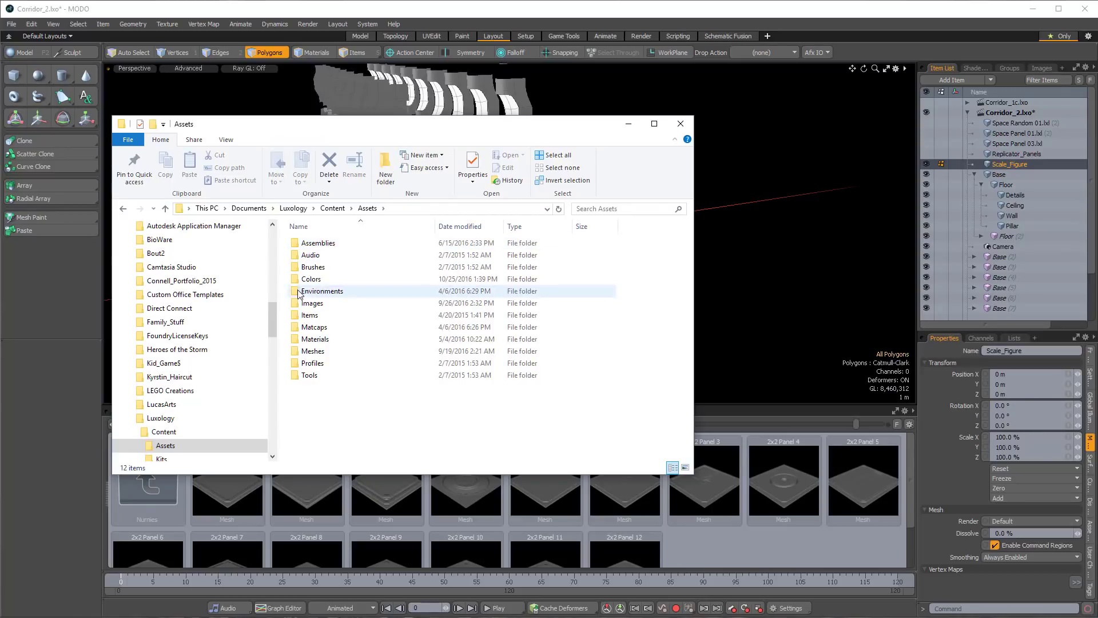
{"action": "double_click", "coordinate": [296, 351]}
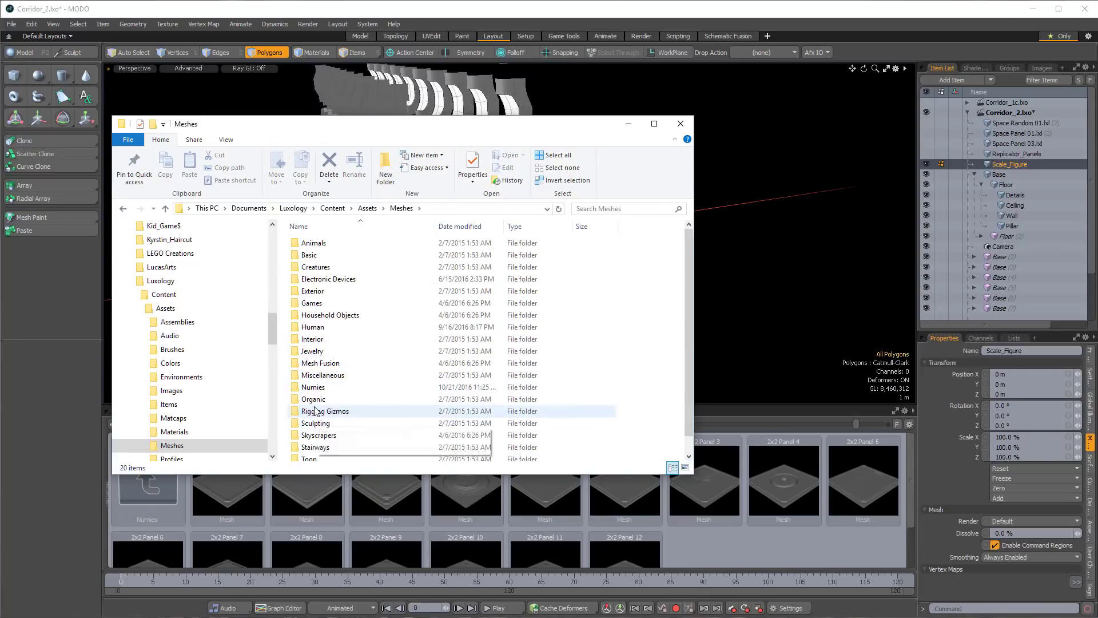
{"action": "double_click", "coordinate": [313, 387]}
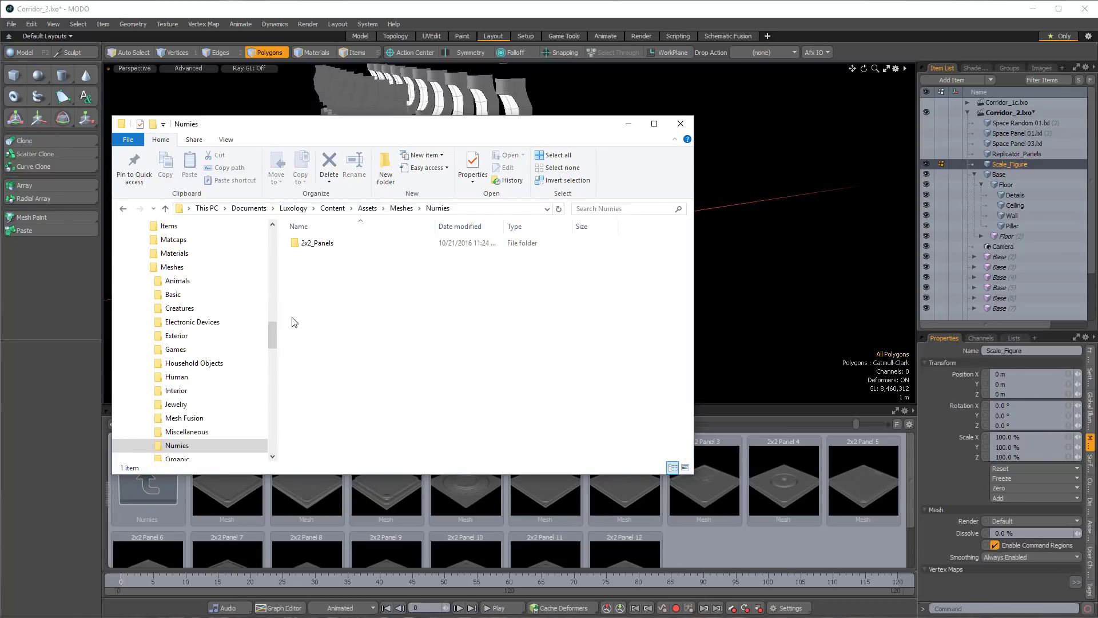
{"action": "double_click", "coordinate": [309, 243]}
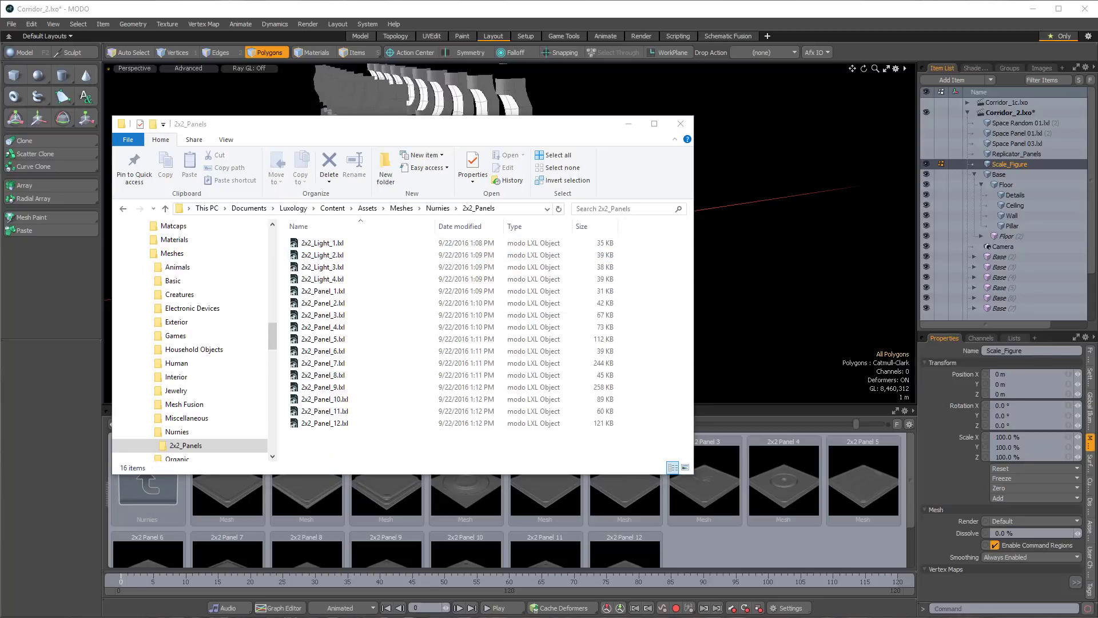
{"action": "left_click_drag", "start_coordinate": [1097, 259], "coordinate": [791, 166]}
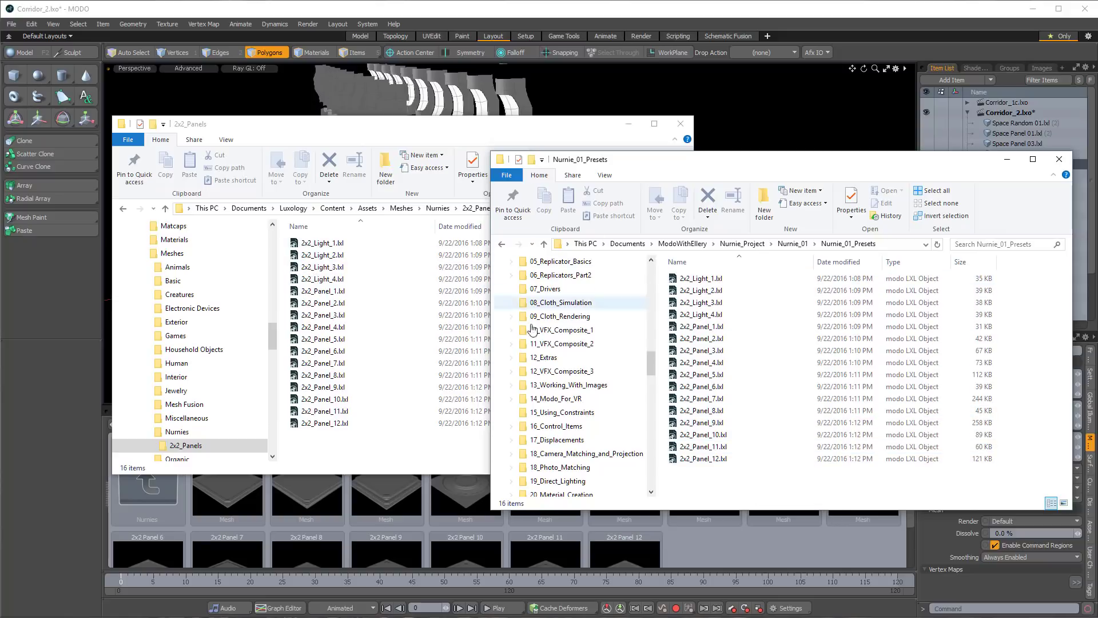
{"action": "left_click", "coordinate": [746, 11]}
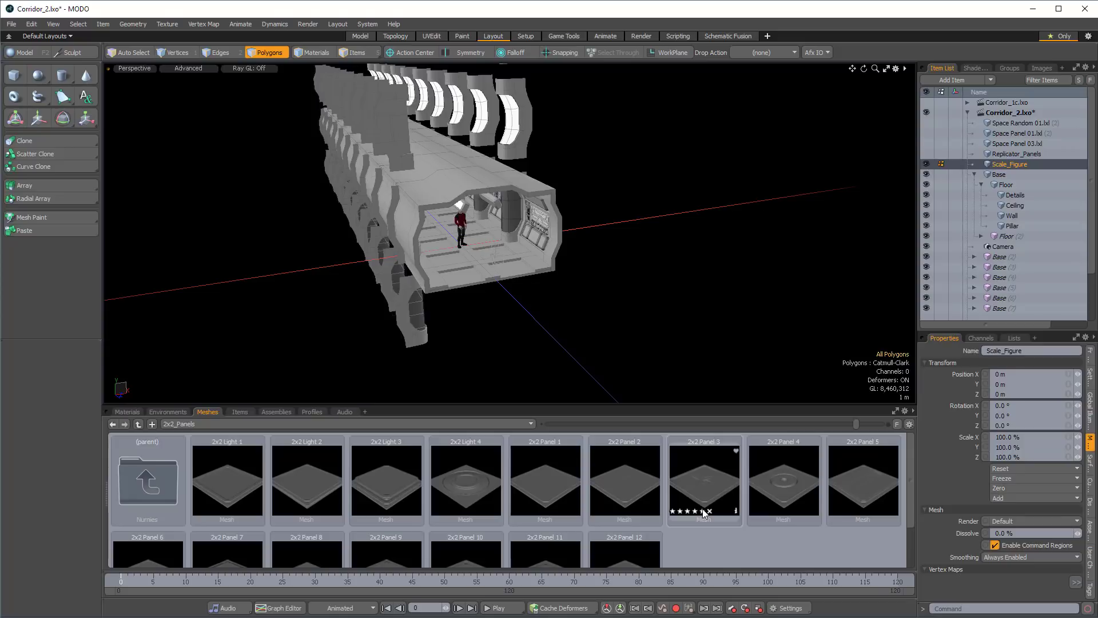
Enlarge the mesh preset thumbnails and look through the 2x2 light and panel presets.
{"action": "left_click", "coordinate": [863, 424]}
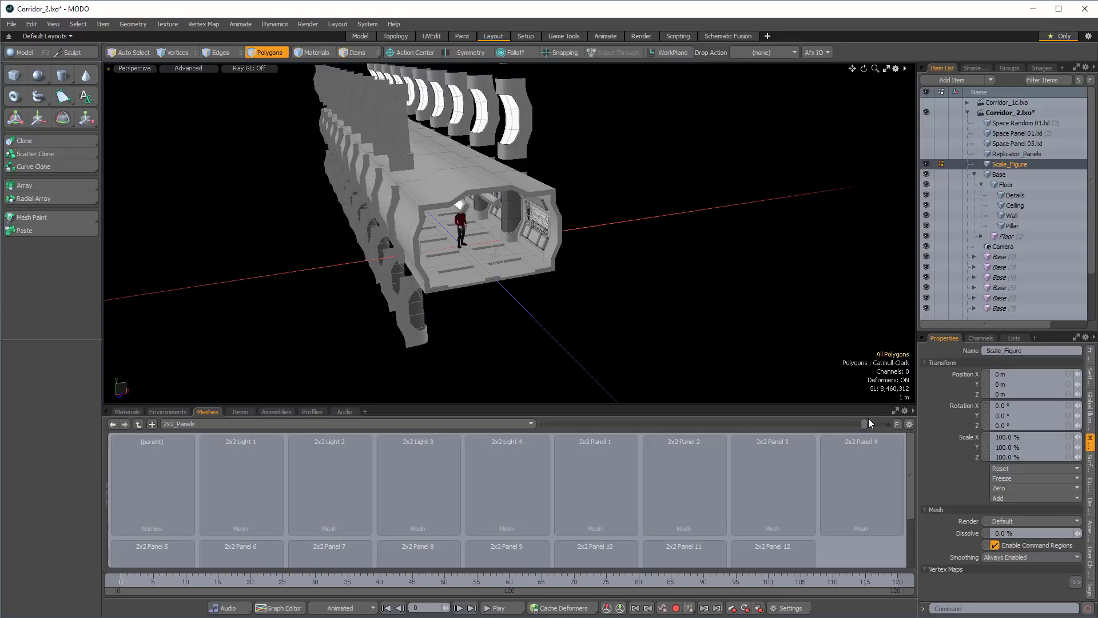
{"action": "left_click_drag", "start_coordinate": [867, 425], "coordinate": [872, 425]}
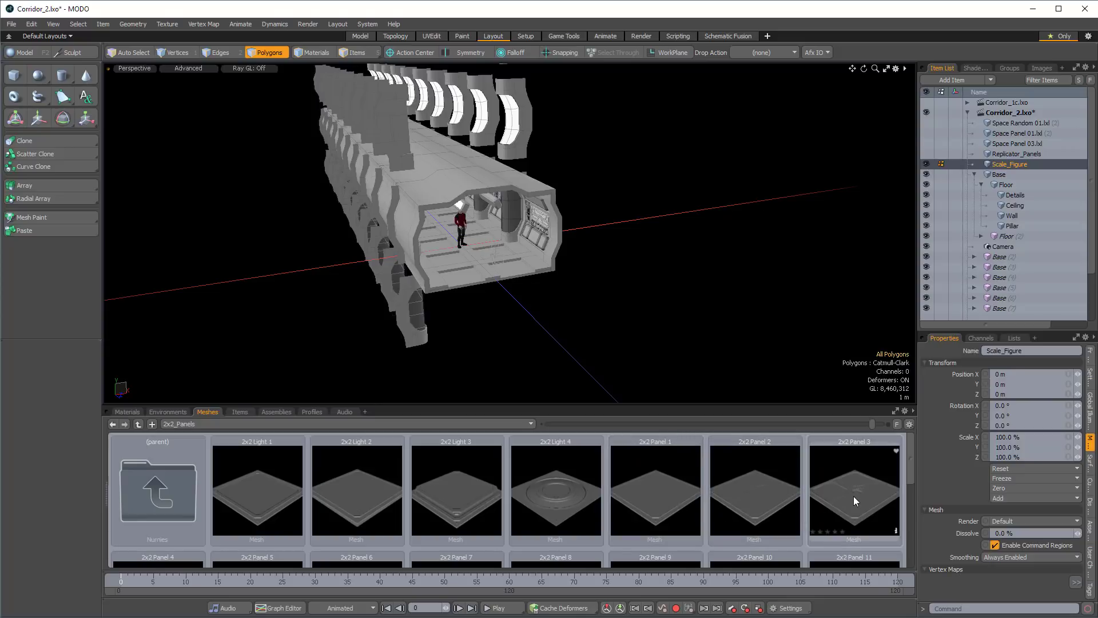
{"action": "scroll", "coordinate": [838, 479], "scroll_direction": "down", "scroll_amount": 1}
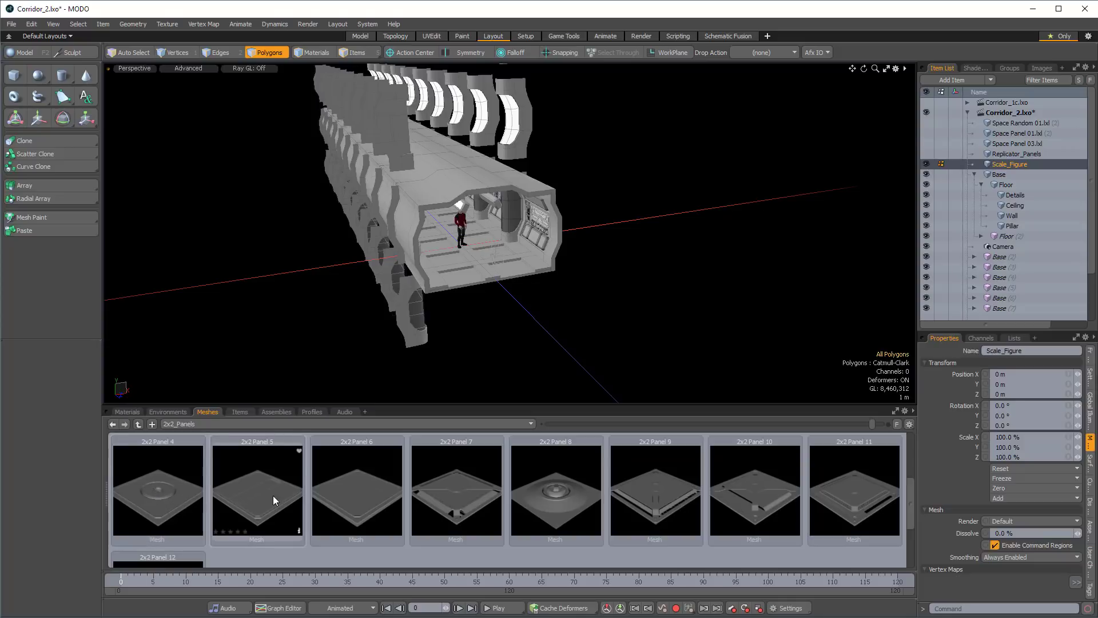
{"action": "scroll", "coordinate": [304, 509], "scroll_direction": "up", "scroll_amount": 1}
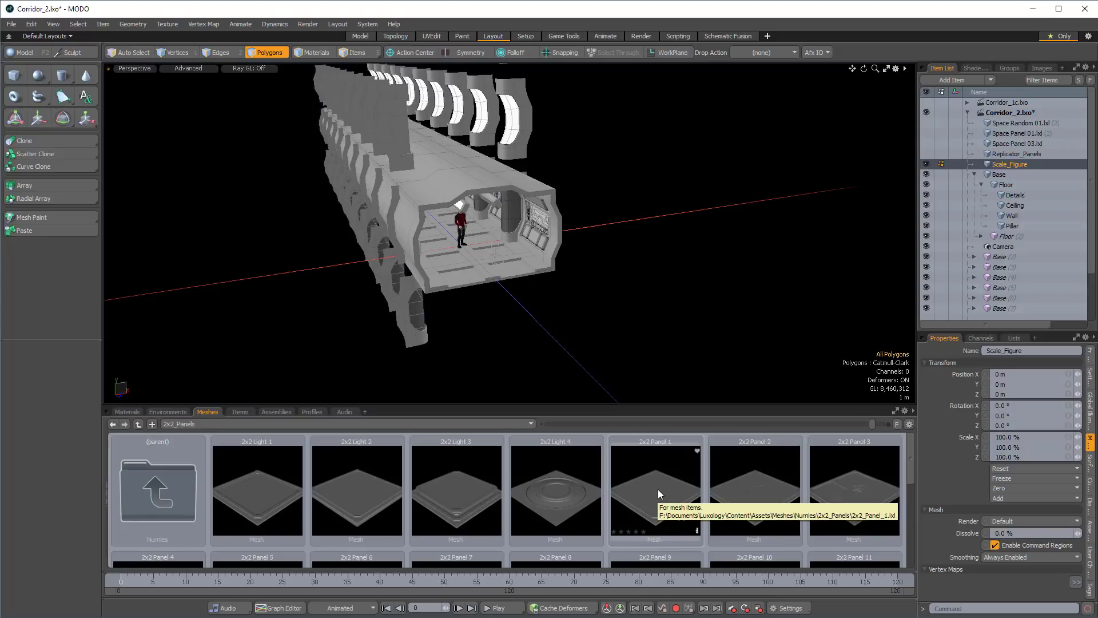
Add the mesh presets 2x2 Panel 1 through 2x2 Panel 6 to the scene.
{"action": "double_click", "coordinate": [657, 489]}
{"action": "double_click", "coordinate": [771, 496]}
{"action": "double_click", "coordinate": [851, 497]}
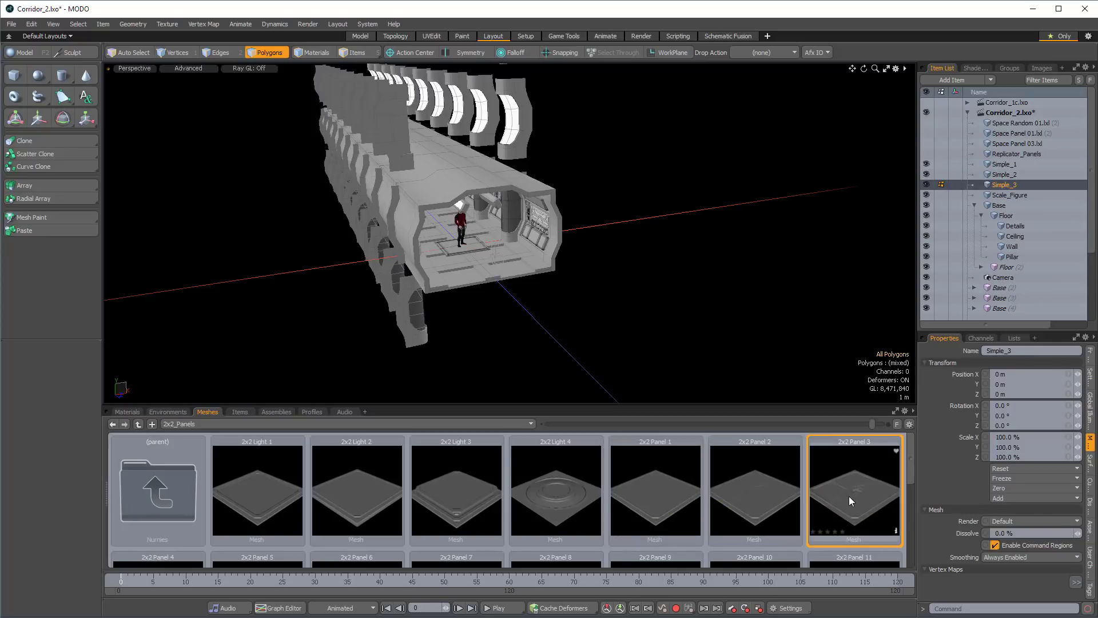
{"action": "scroll", "coordinate": [686, 492], "scroll_direction": "down", "scroll_amount": 2}
{"action": "double_click", "coordinate": [132, 489]}
{"action": "double_click", "coordinate": [234, 492]}
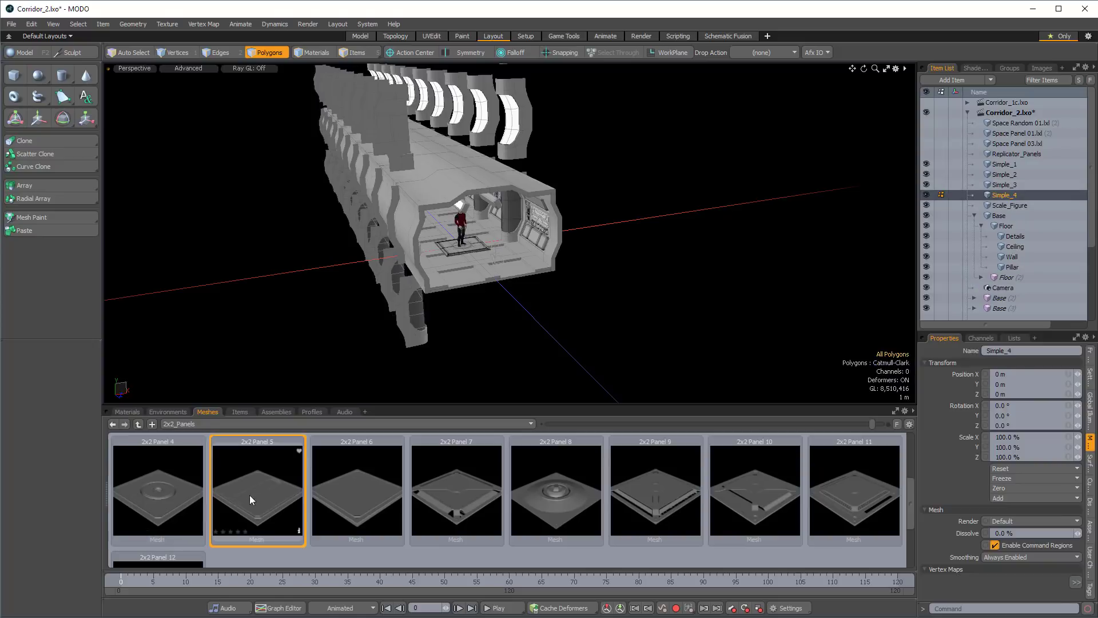
{"action": "double_click", "coordinate": [376, 496]}
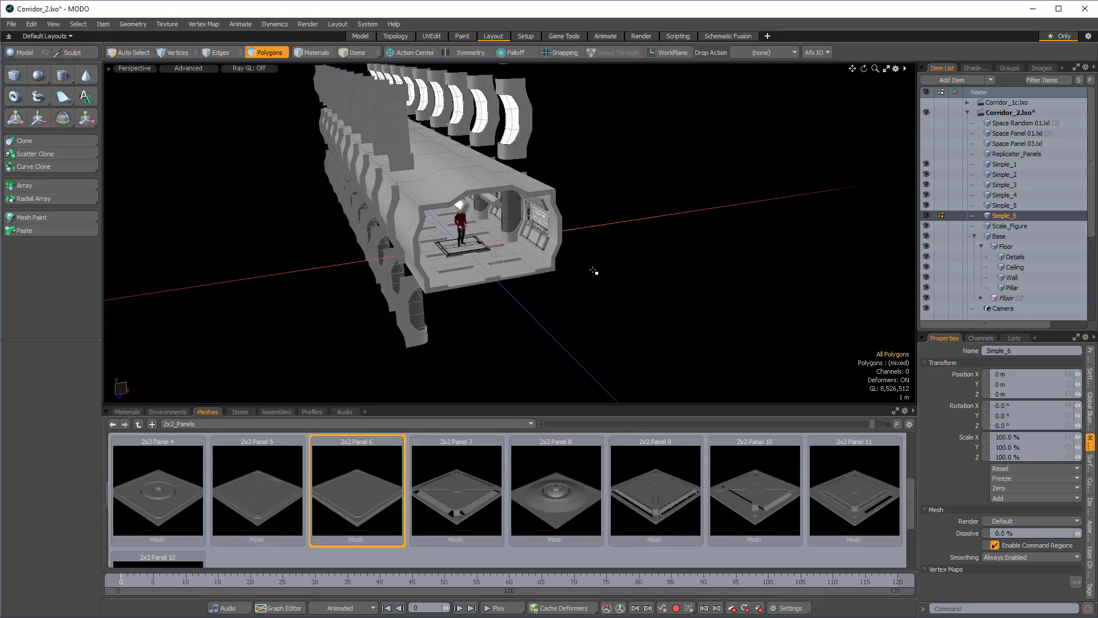
Scale the meshes Simple_1 through Simple_6 together to 75% in X and Z, keeping Y at 100%.
{"action": "mouse_move", "coordinate": [589, 272]}
{"action": "left_mouse_down", "text": "alt"}
{"action": "mouse_move", "coordinate": [523, 247]}
{"action": "mouse_move", "coordinate": [553, 302]}
{"action": "mouse_move", "coordinate": [543, 299]}
{"action": "left_mouse_up", "text": "alt"}
{"action": "scroll", "coordinate": [524, 247], "scroll_direction": "up", "scroll_amount": 5}
{"action": "scroll", "coordinate": [531, 257], "scroll_direction": "up", "scroll_amount": 3}
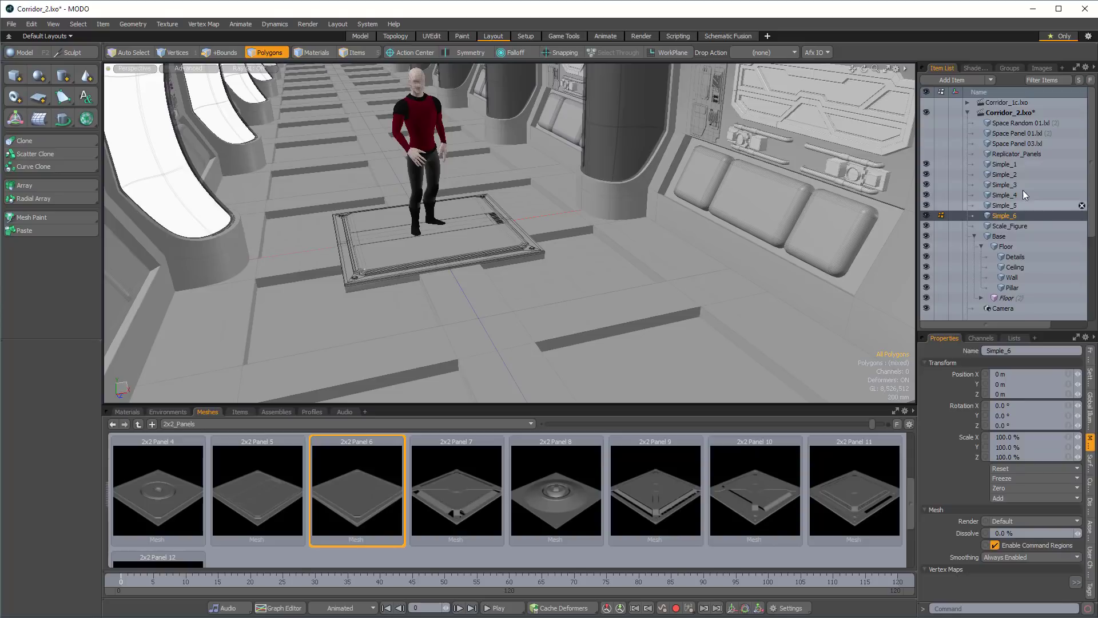
{"action": "left_click", "coordinate": [1001, 164], "text": "shift"}
{"action": "left_click_drag", "start_coordinate": [608, 241], "coordinate": [663, 232], "text": "alt"}
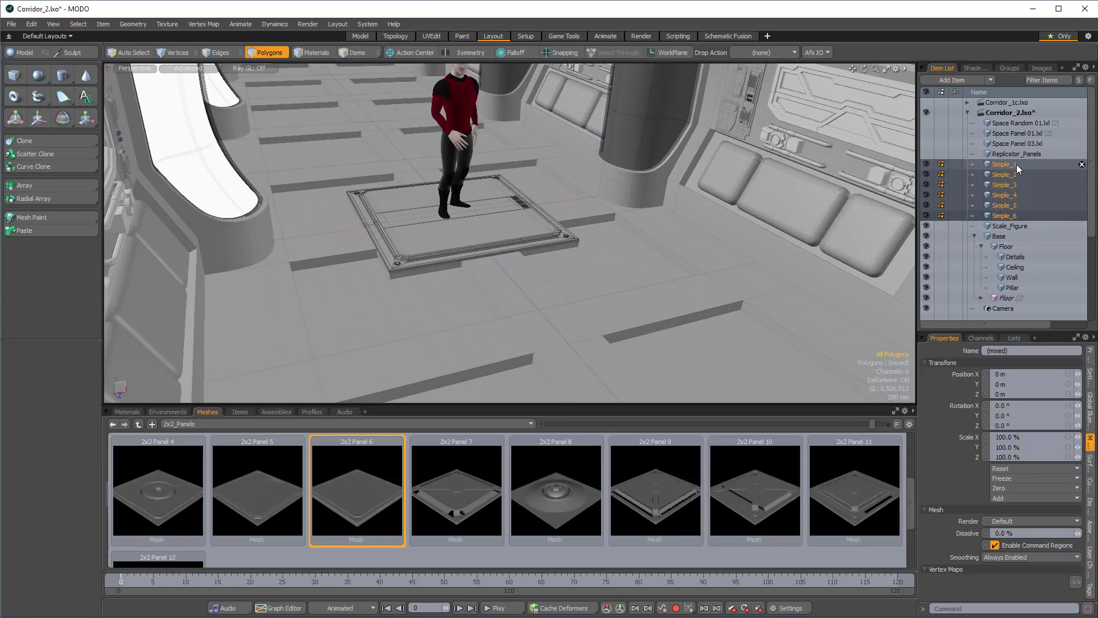
{"action": "key", "text": "y"}
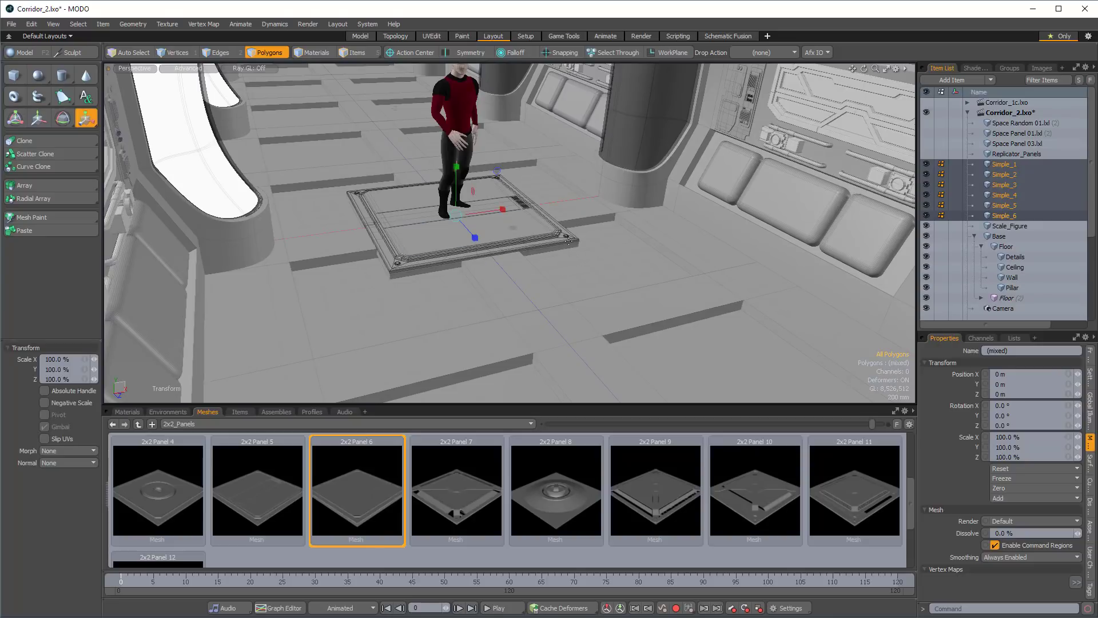
{"action": "left_click_drag", "start_coordinate": [512, 228], "coordinate": [495, 227]}
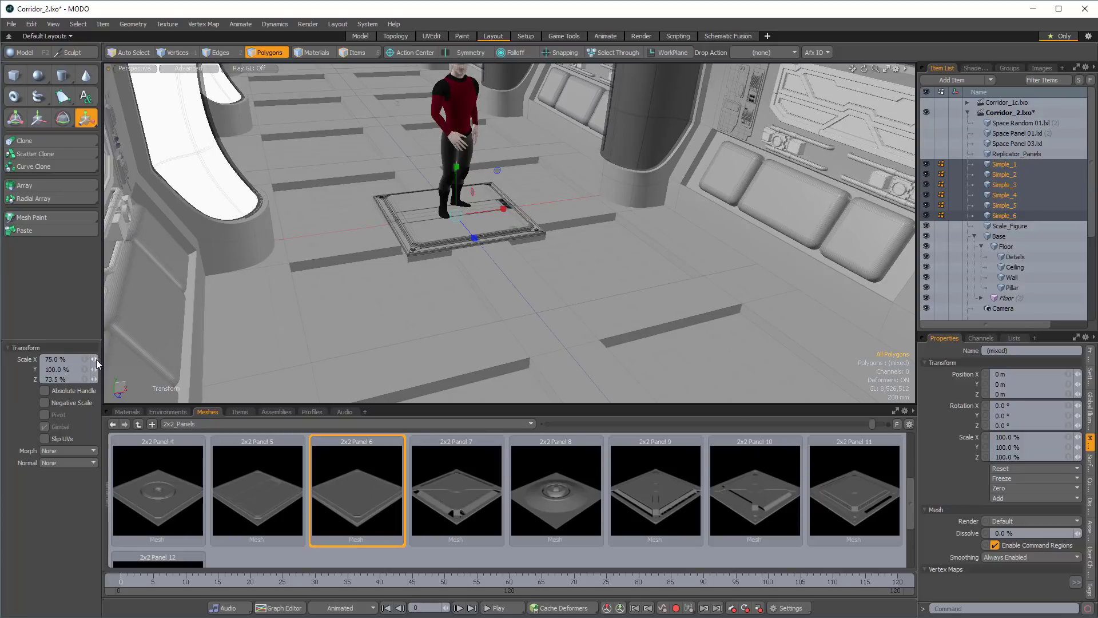
{"action": "left_click", "coordinate": [96, 380]}
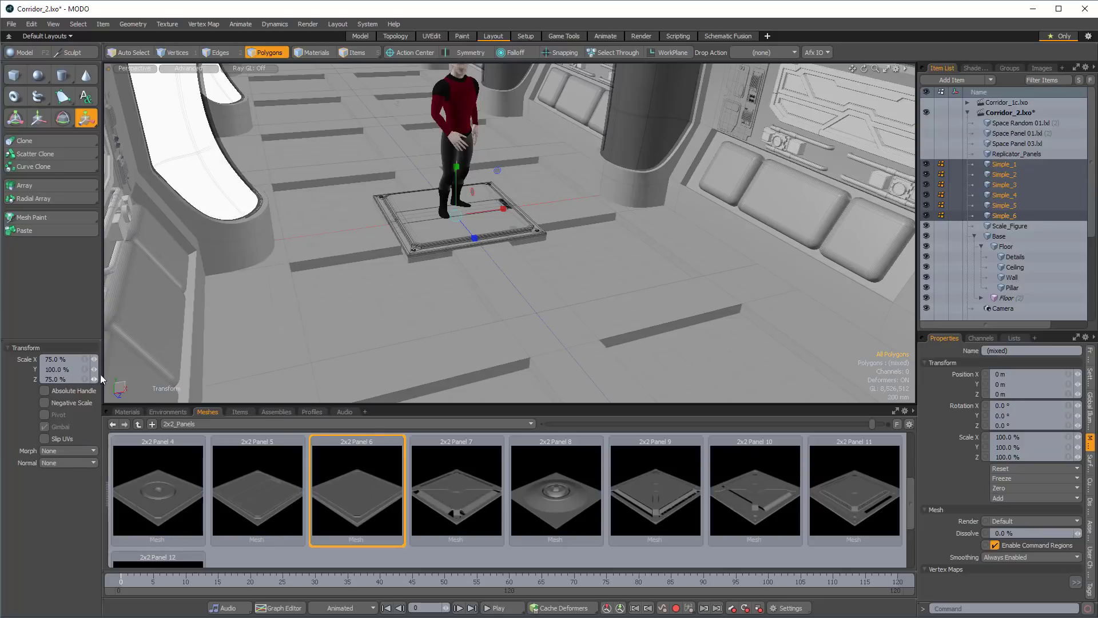
{"action": "left_click_drag", "start_coordinate": [475, 209], "coordinate": [506, 231], "text": "alt"}
{"action": "key", "text": "space"}
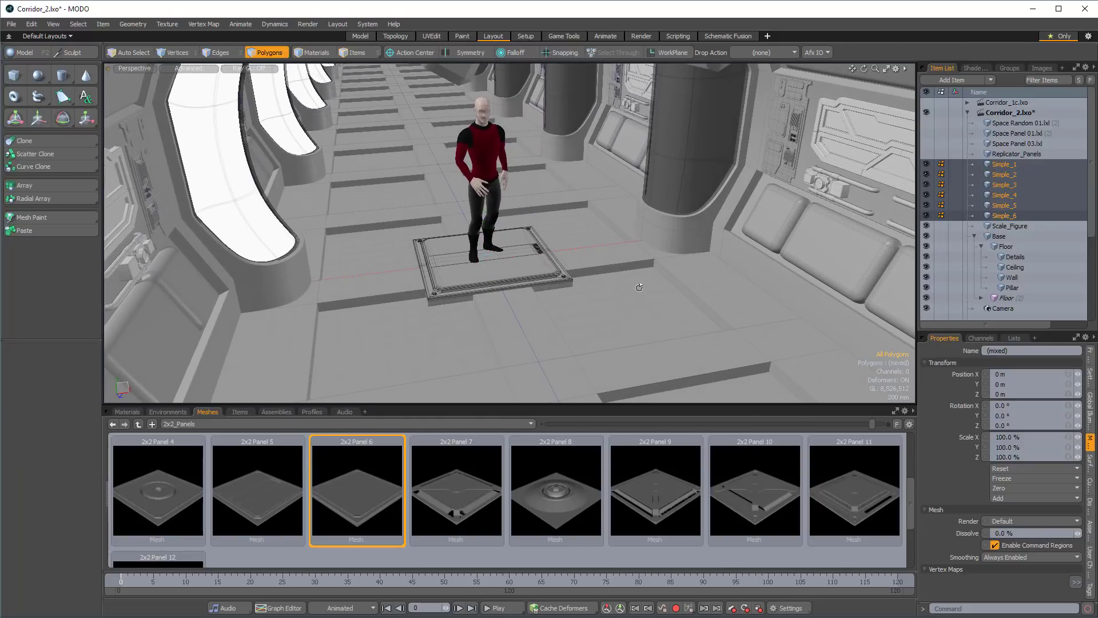
Switch to item selection and create a standard group named Panels from the six selected panel meshes.
{"action": "scroll", "coordinate": [686, 240], "scroll_direction": "down", "scroll_amount": 5}
{"action": "scroll", "coordinate": [729, 220], "scroll_direction": "up", "scroll_amount": 2}
{"action": "key", "text": "5"}
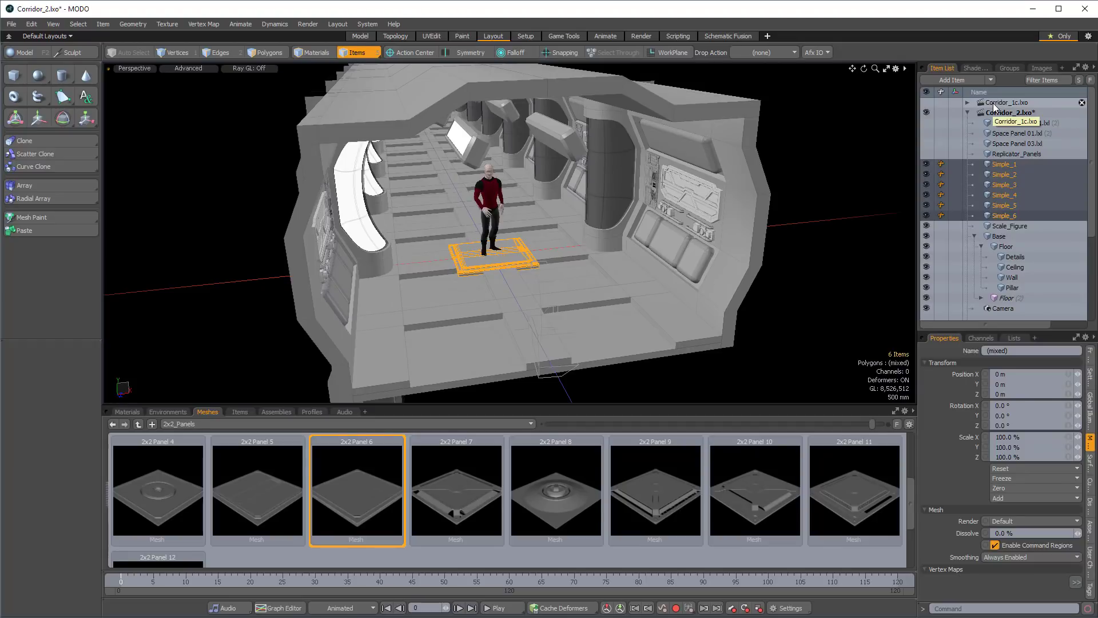
{"action": "left_click", "coordinate": [1008, 68]}
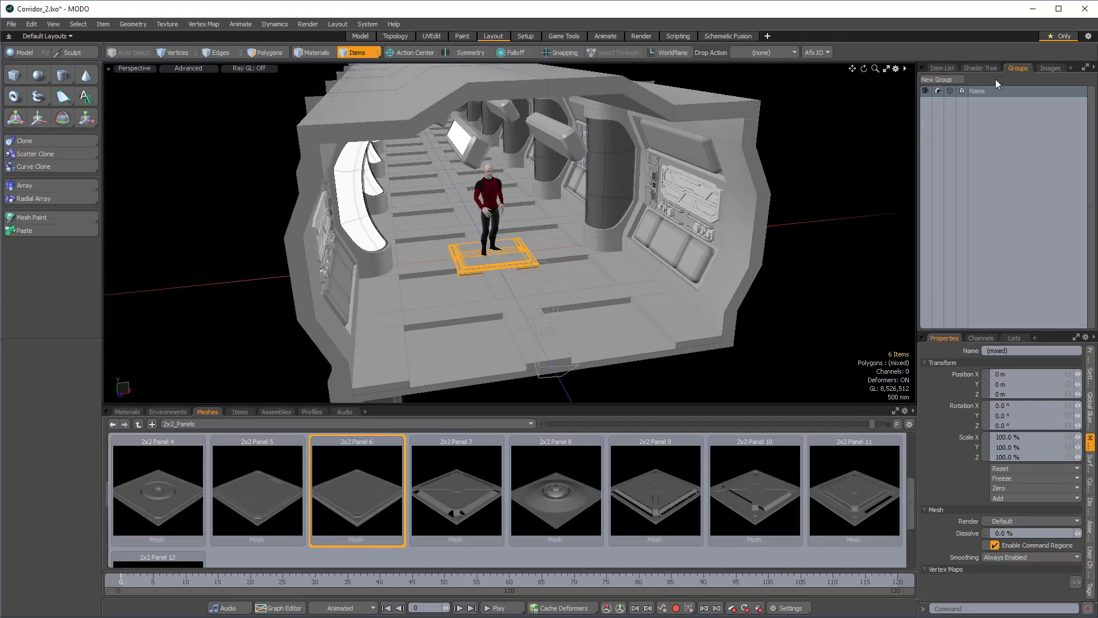
{"action": "left_click", "coordinate": [939, 80]}
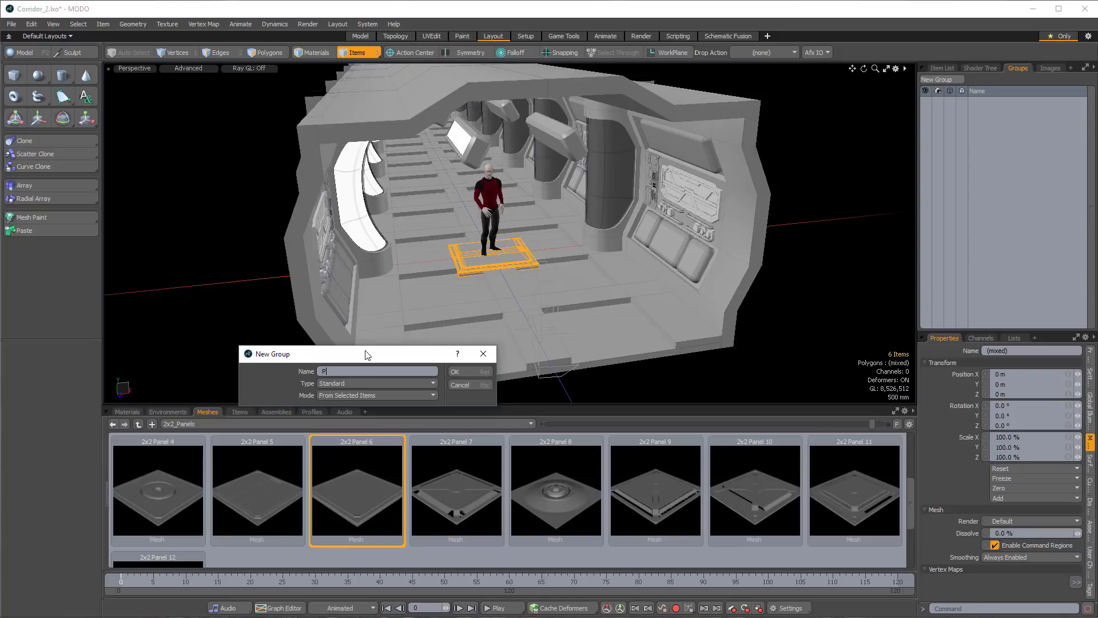
{"action": "type", "text": "Panels"}
{"action": "left_click", "coordinate": [459, 371]}
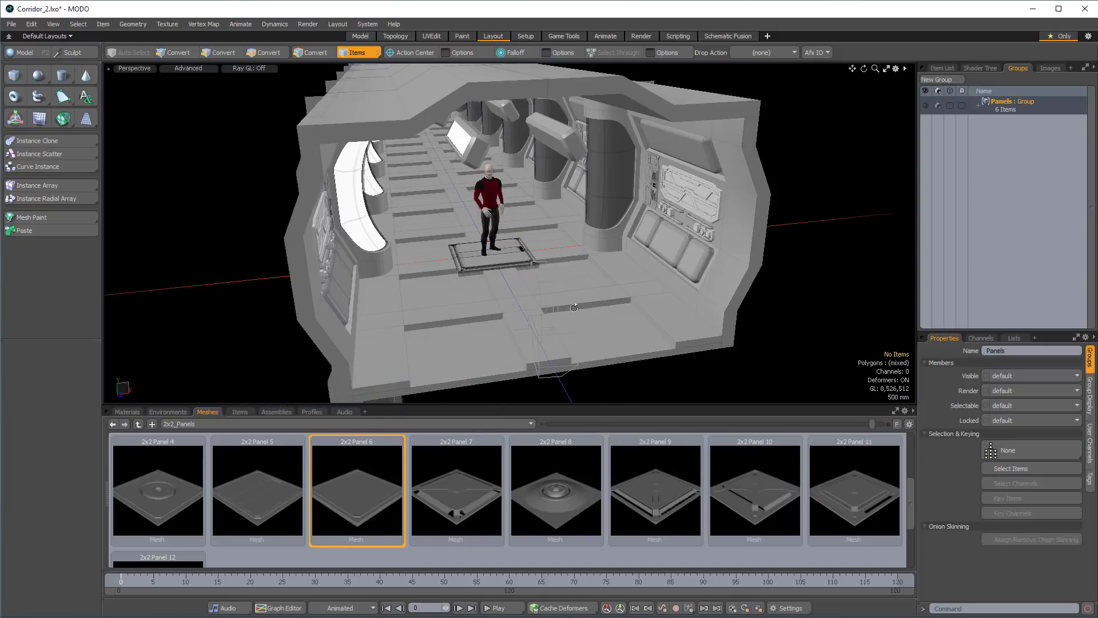
Hide the meshes Simple_1 through Simple_6 in the item list.
{"action": "left_click_drag", "start_coordinate": [556, 305], "coordinate": [528, 293], "text": "alt"}
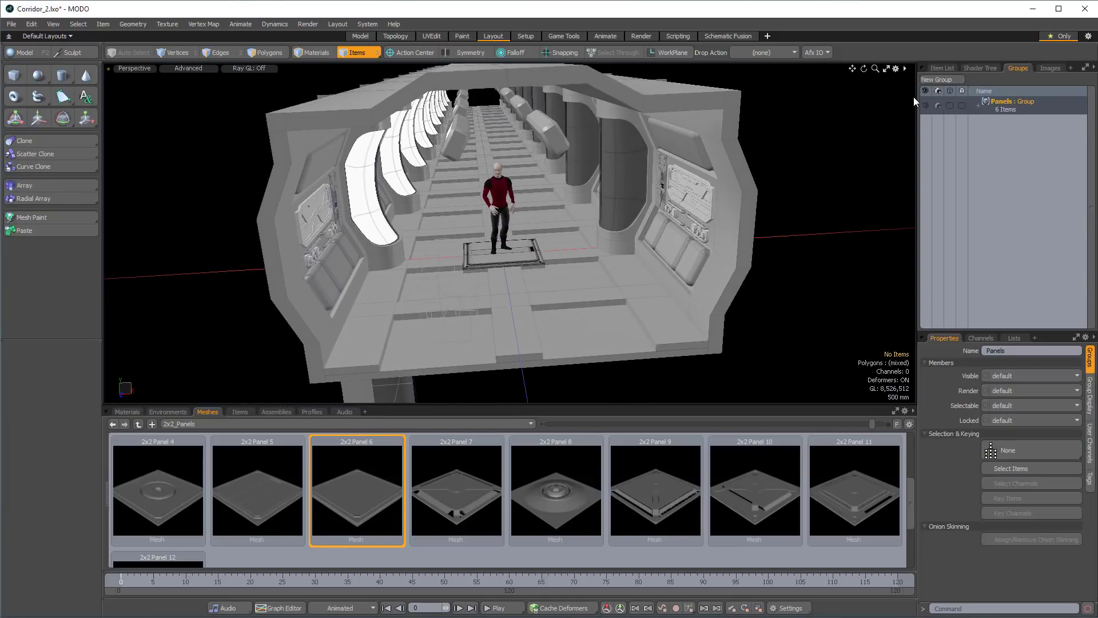
{"action": "left_click", "coordinate": [943, 68]}
{"action": "left_click_drag", "start_coordinate": [927, 165], "coordinate": [927, 217]}
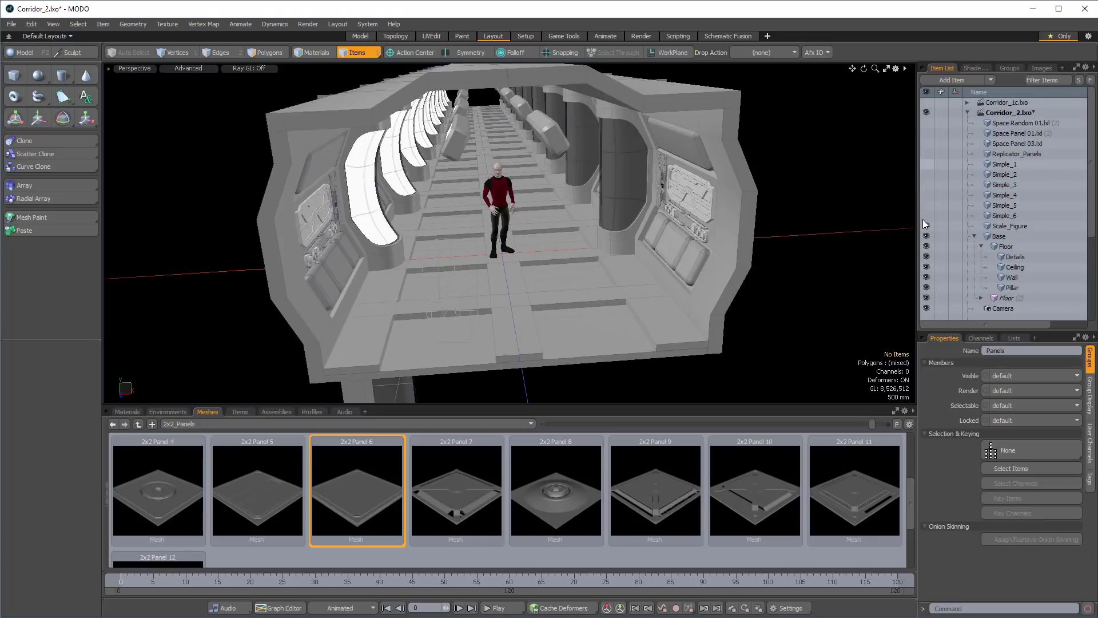
Add a Replicator item and set its prototype to the Panels group.
{"action": "left_click_drag", "start_coordinate": [805, 150], "coordinate": [820, 137], "text": "alt"}
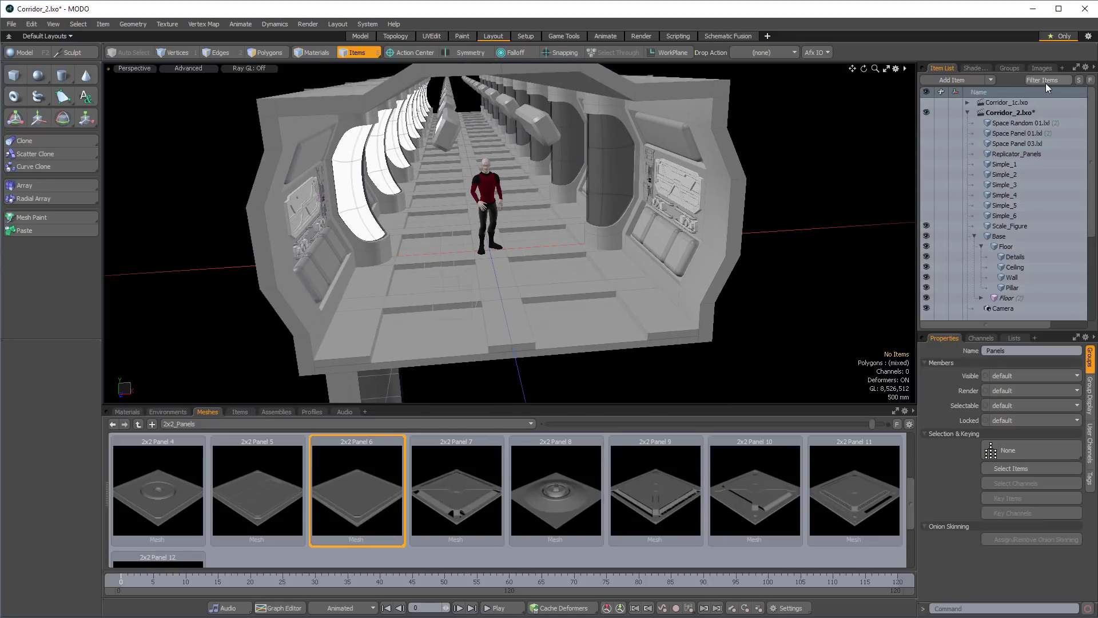
{"action": "left_click", "coordinate": [995, 82]}
{"action": "mouse_move", "coordinate": [990, 196]}
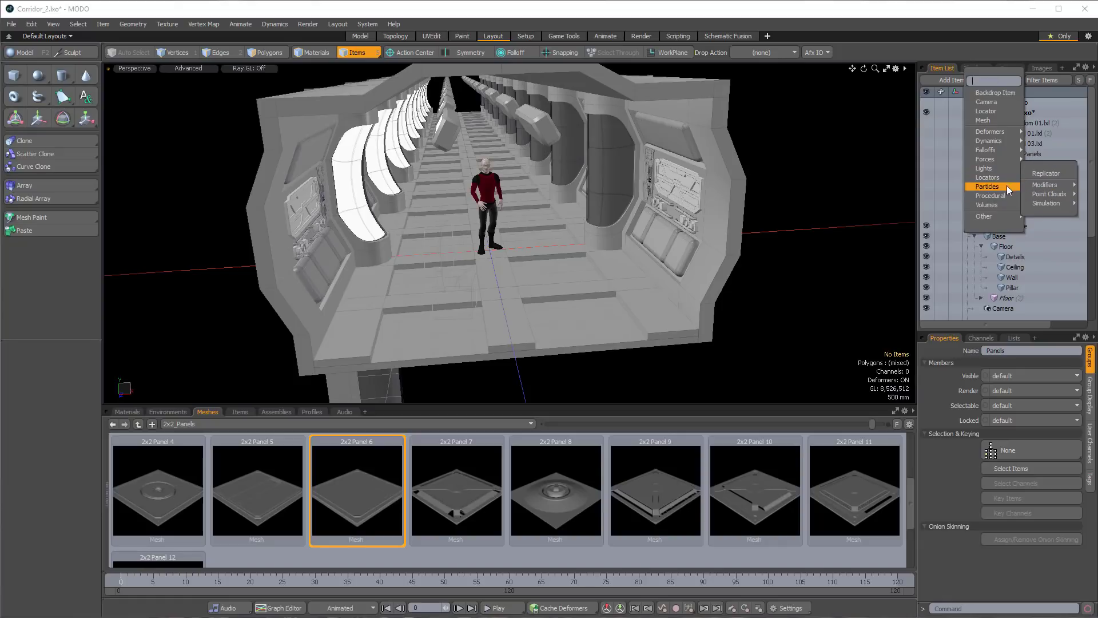
{"action": "left_click", "coordinate": [1044, 173]}
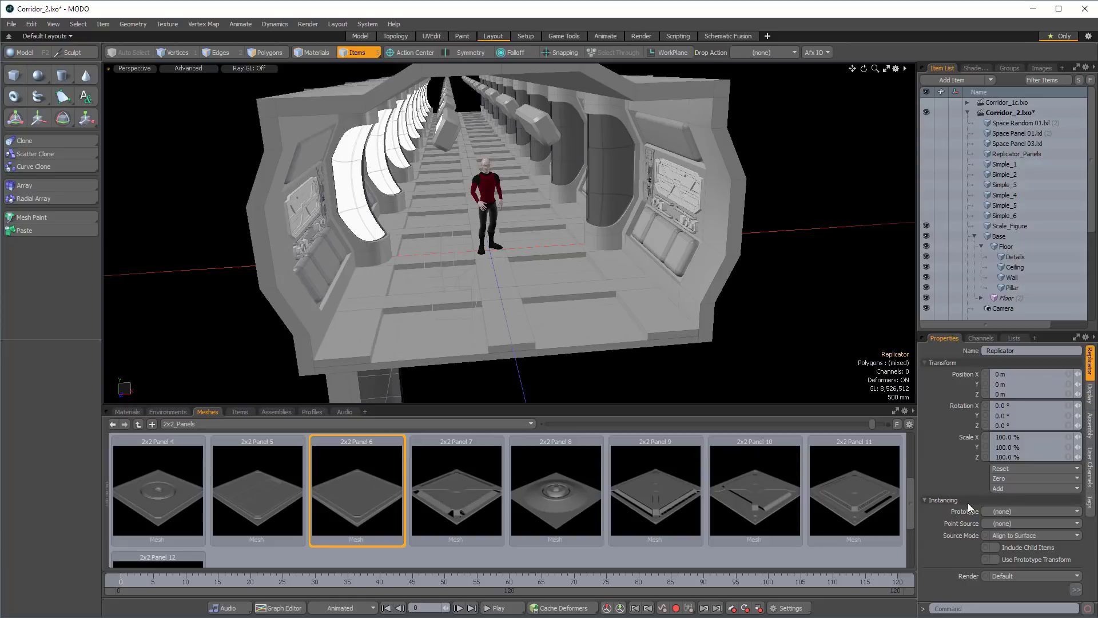
{"action": "left_click", "coordinate": [1019, 510]}
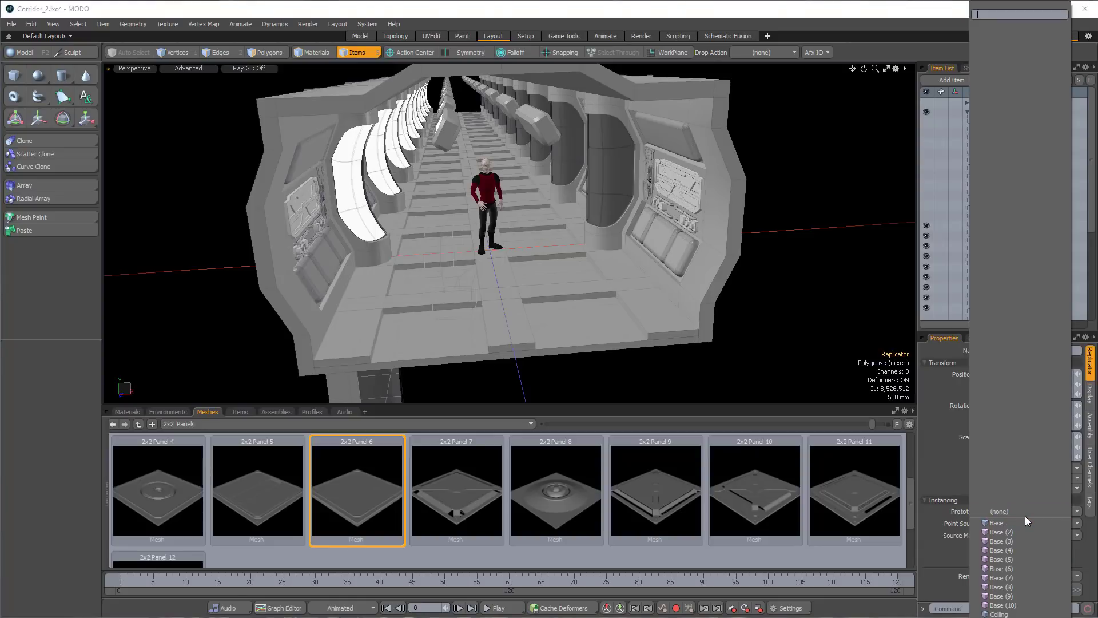
{"action": "scroll", "coordinate": [1019, 510], "scroll_direction": "down", "scroll_amount": 10}
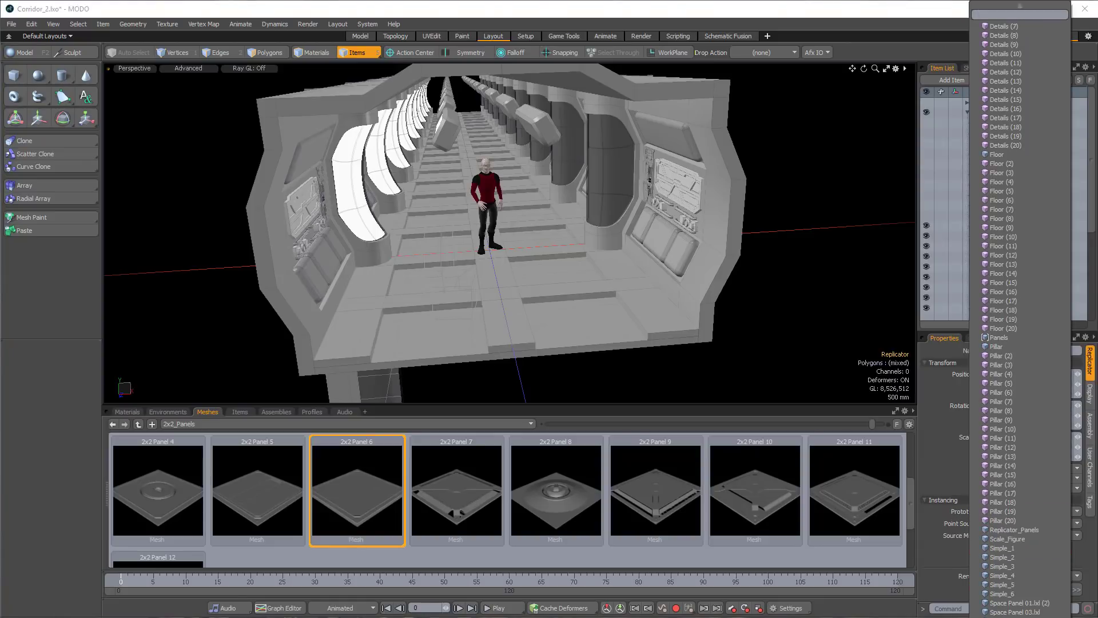
{"action": "left_click", "coordinate": [1019, 510]}
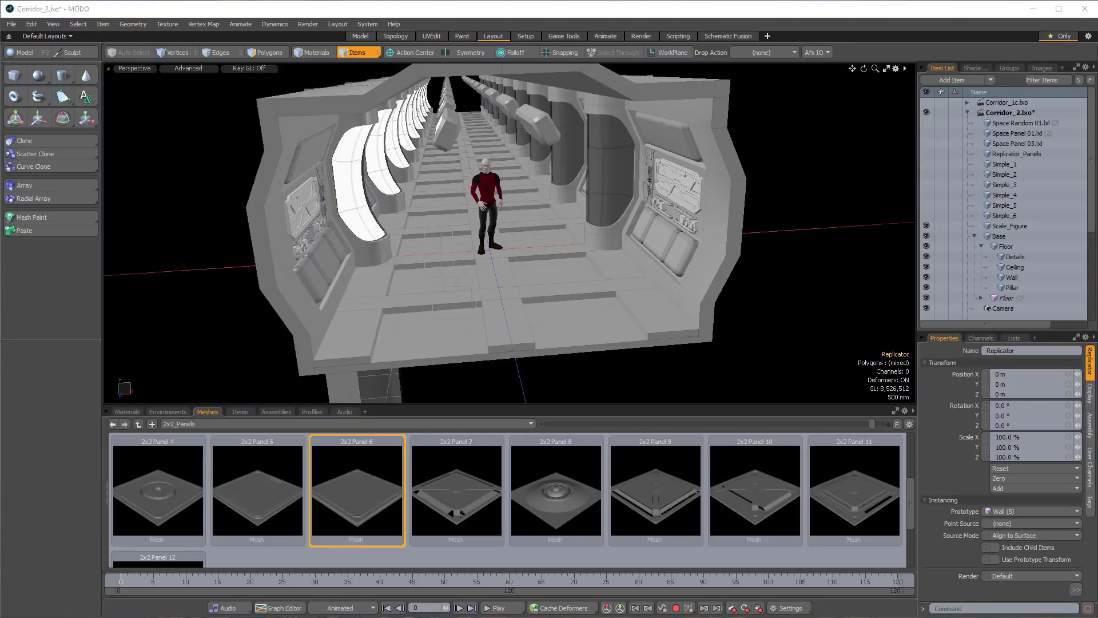
{"action": "left_click", "coordinate": [1041, 513]}
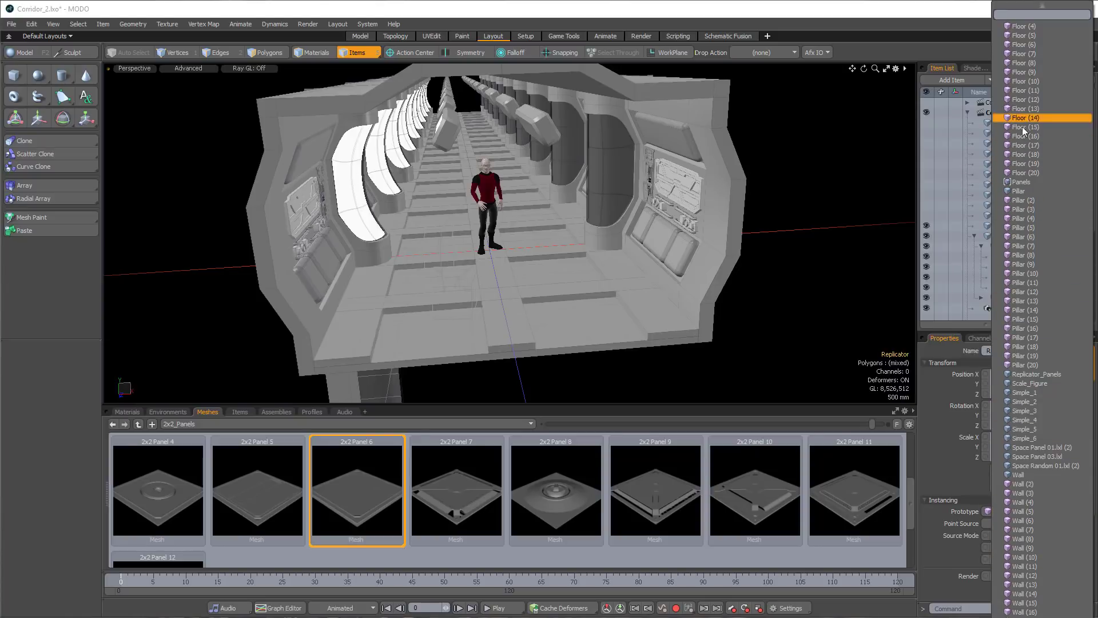
{"action": "left_click", "coordinate": [1021, 182]}
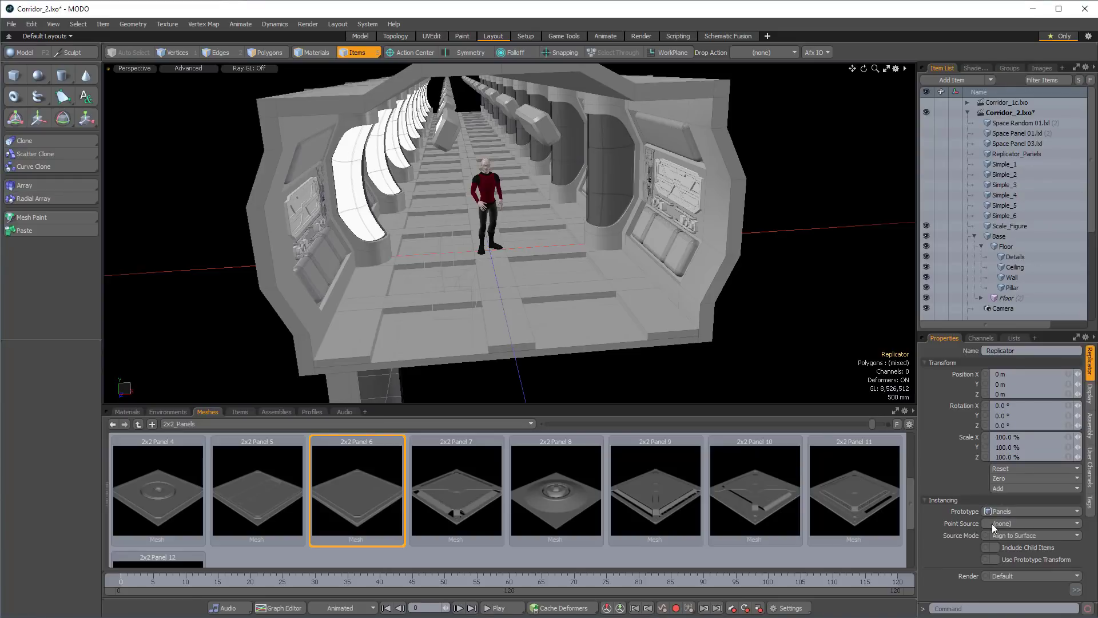
Set the replicator's point source to the Replicator_Panels mesh and its source mode to Use Polygons.
{"action": "left_click", "coordinate": [1017, 522]}
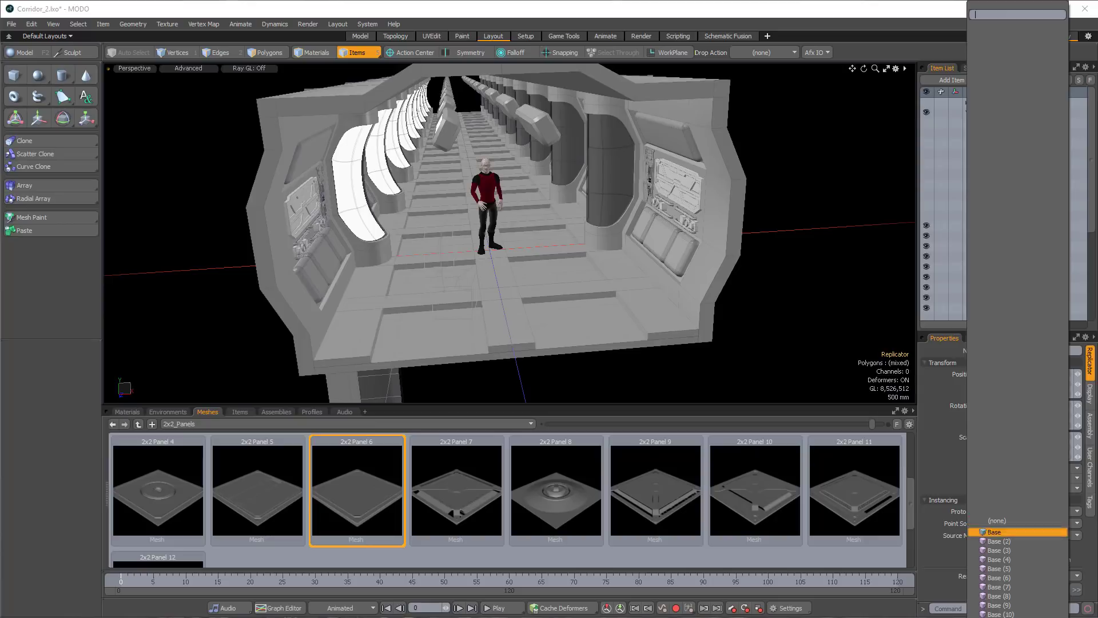
{"action": "scroll", "coordinate": [1017, 521], "scroll_direction": "down", "scroll_amount": 10}
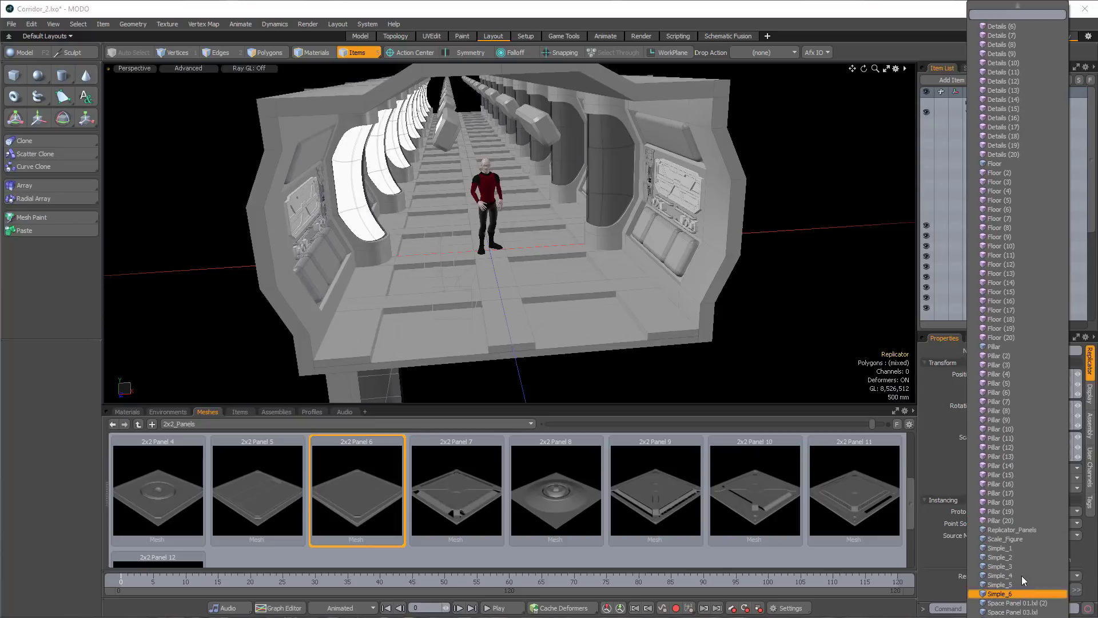
{"action": "left_click", "coordinate": [1018, 530]}
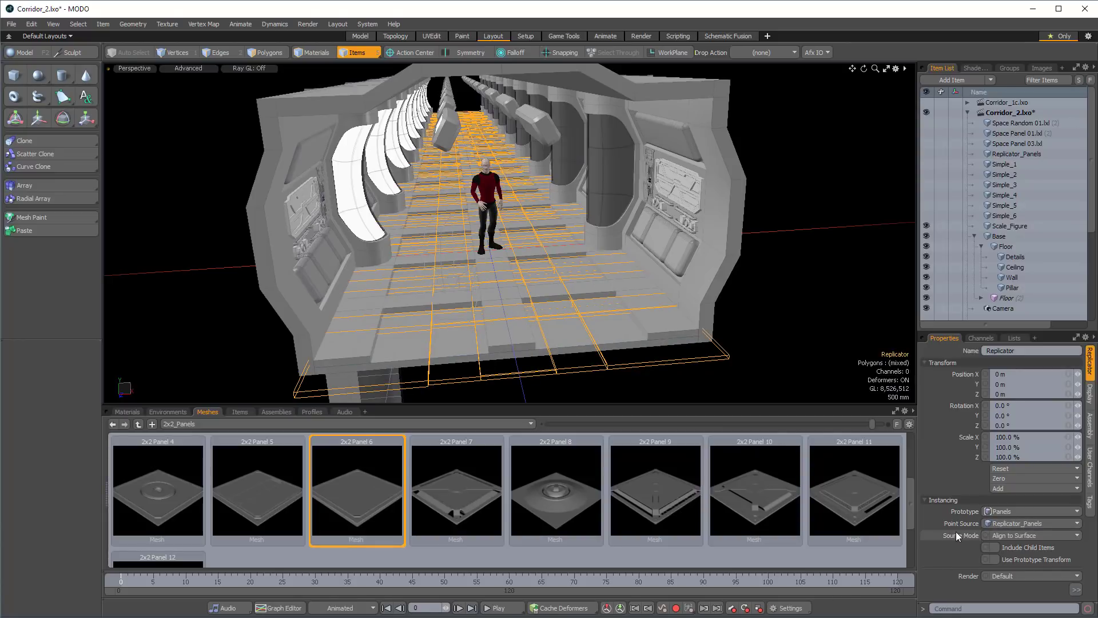
{"action": "left_click", "coordinate": [1025, 533]}
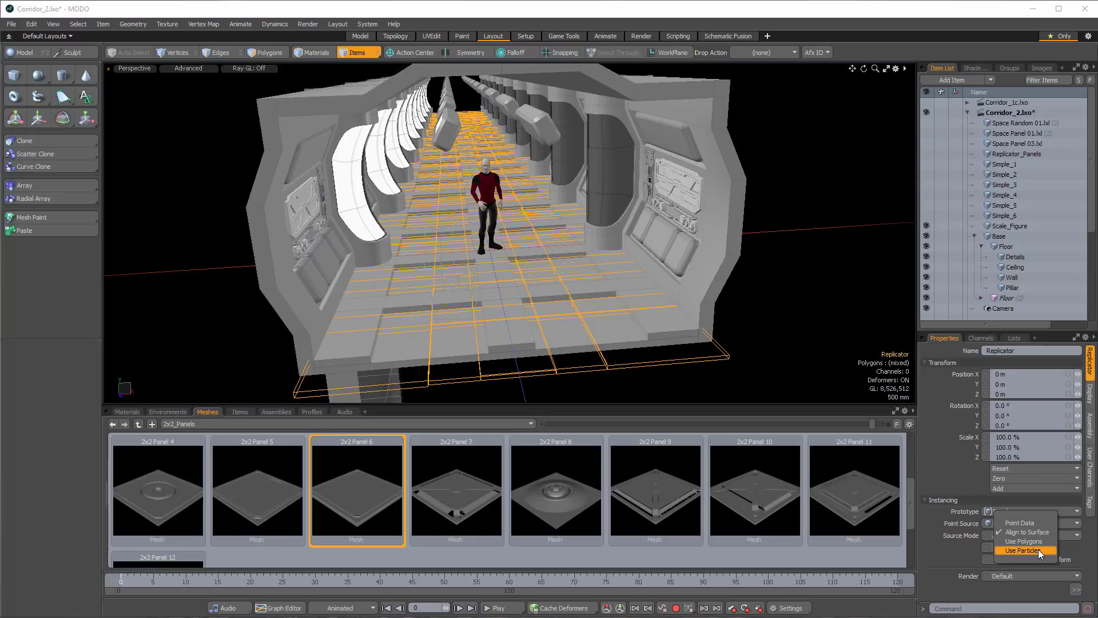
{"action": "left_click", "coordinate": [1023, 541]}
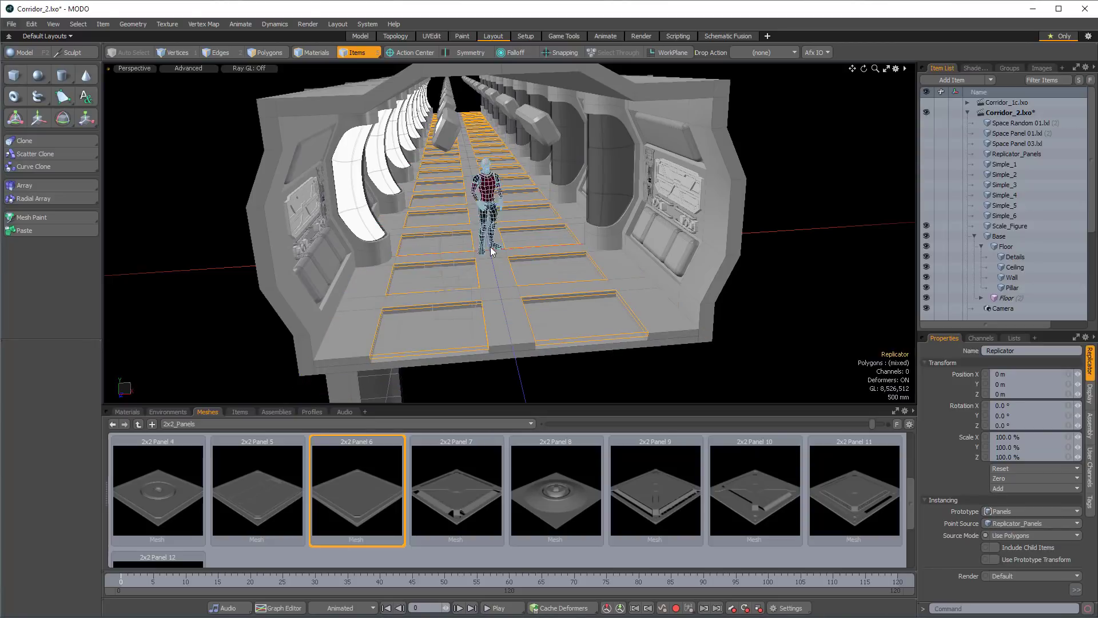
{"action": "left_click", "coordinate": [491, 282]}
{"action": "left_click", "coordinate": [729, 315]}
Set the 3D viewport properties to draw all replicators.
{"action": "left_click_drag", "start_coordinate": [774, 329], "coordinate": [531, 284], "text": "alt"}
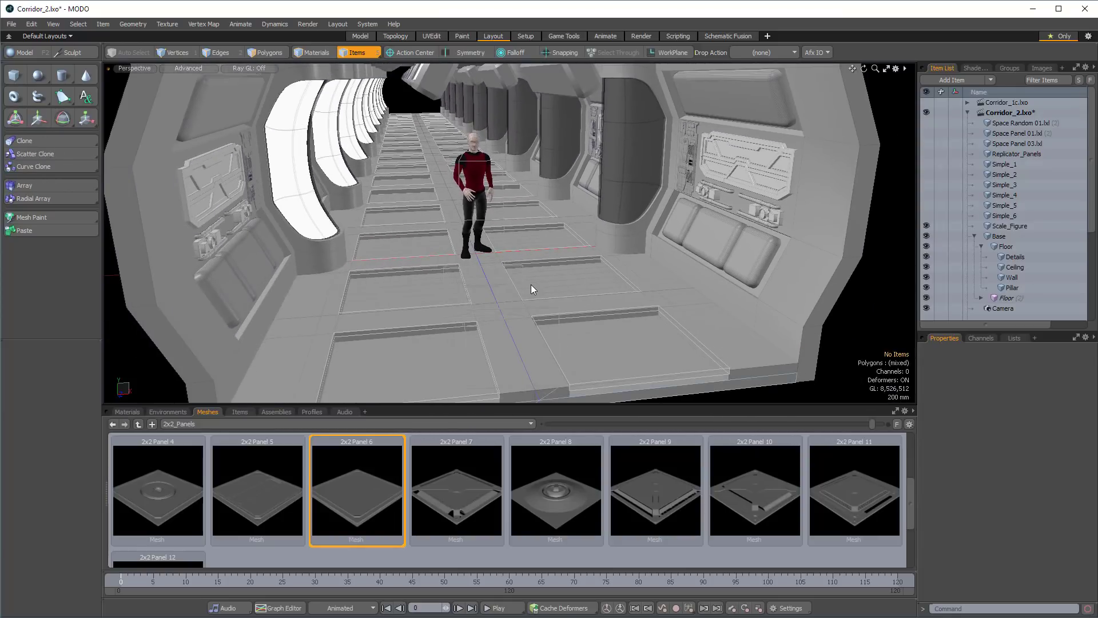
{"action": "key", "text": "o"}
{"action": "left_click", "coordinate": [615, 181]}
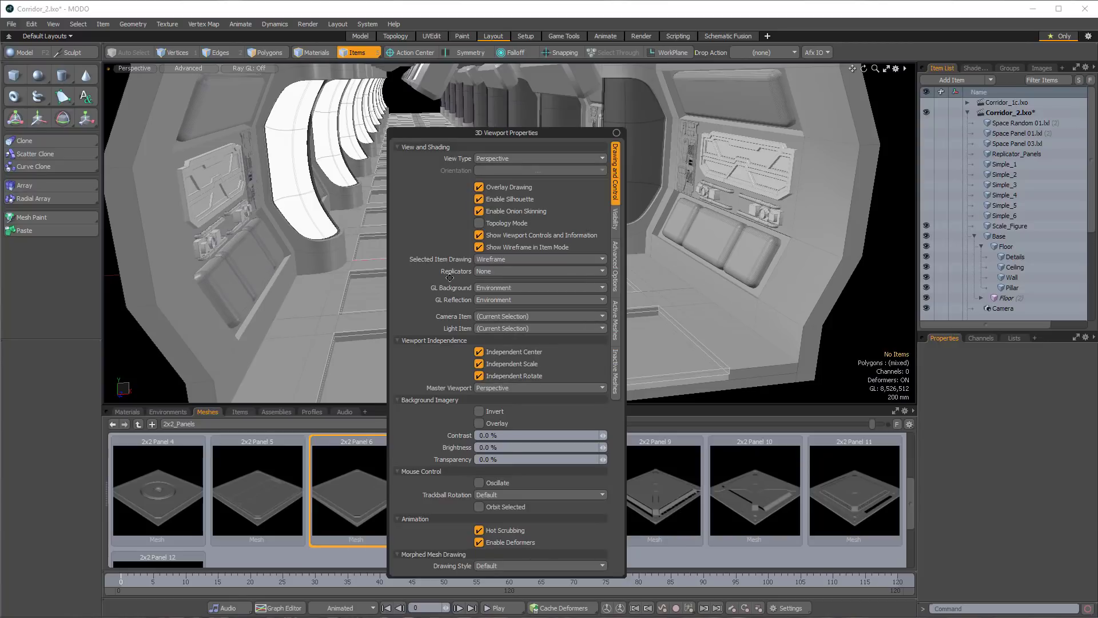
{"action": "left_click", "coordinate": [487, 271]}
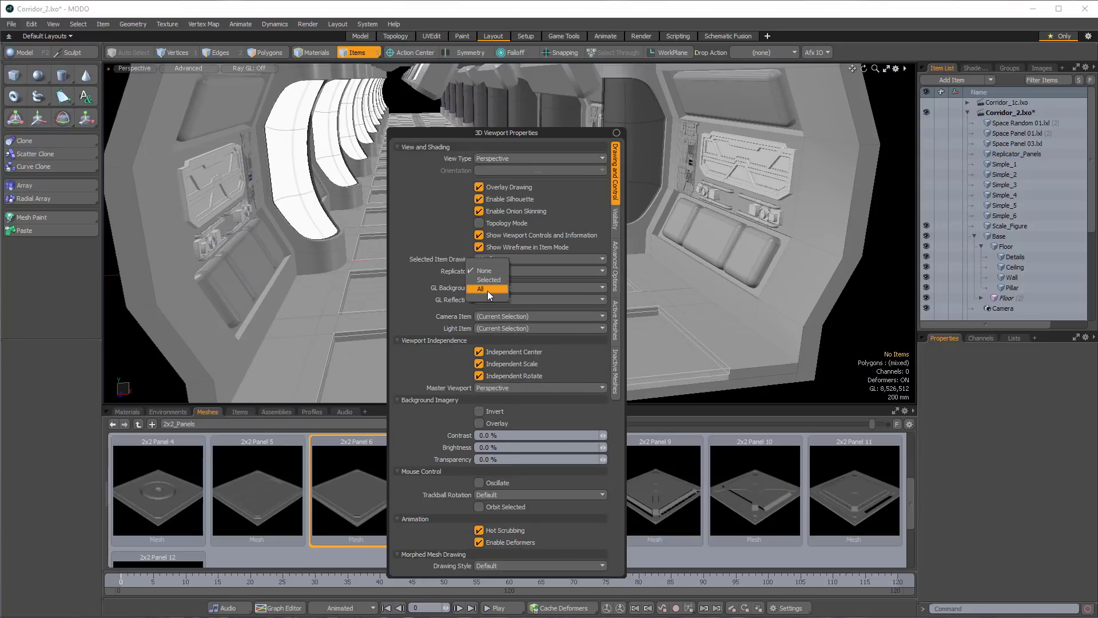
{"action": "left_click", "coordinate": [488, 291]}
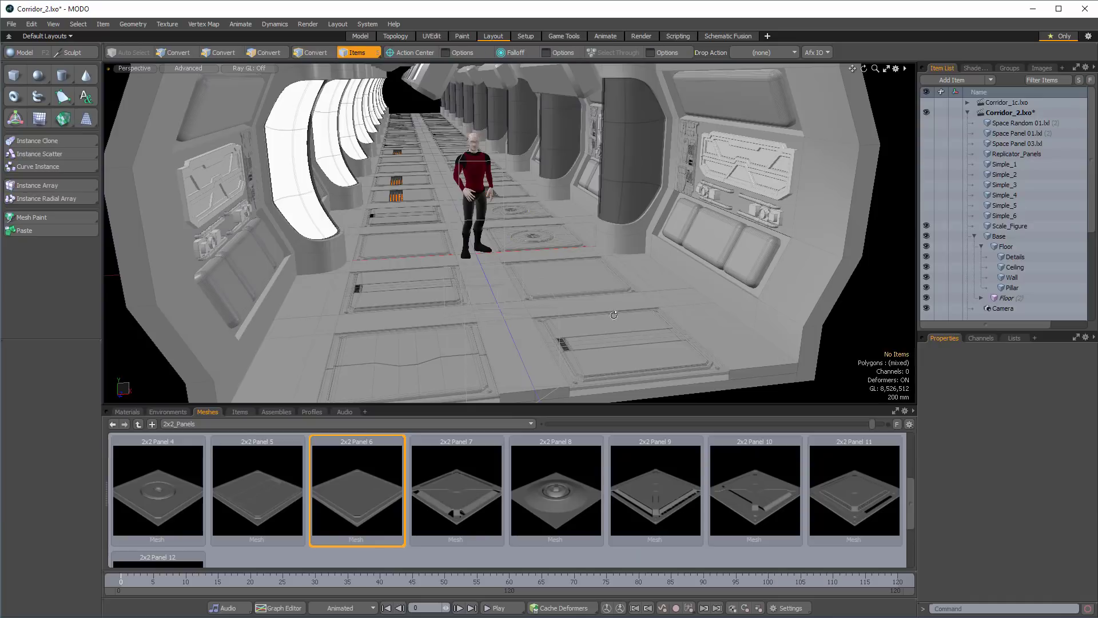
{"action": "left_click_drag", "start_coordinate": [547, 256], "coordinate": [539, 241], "text": "alt"}
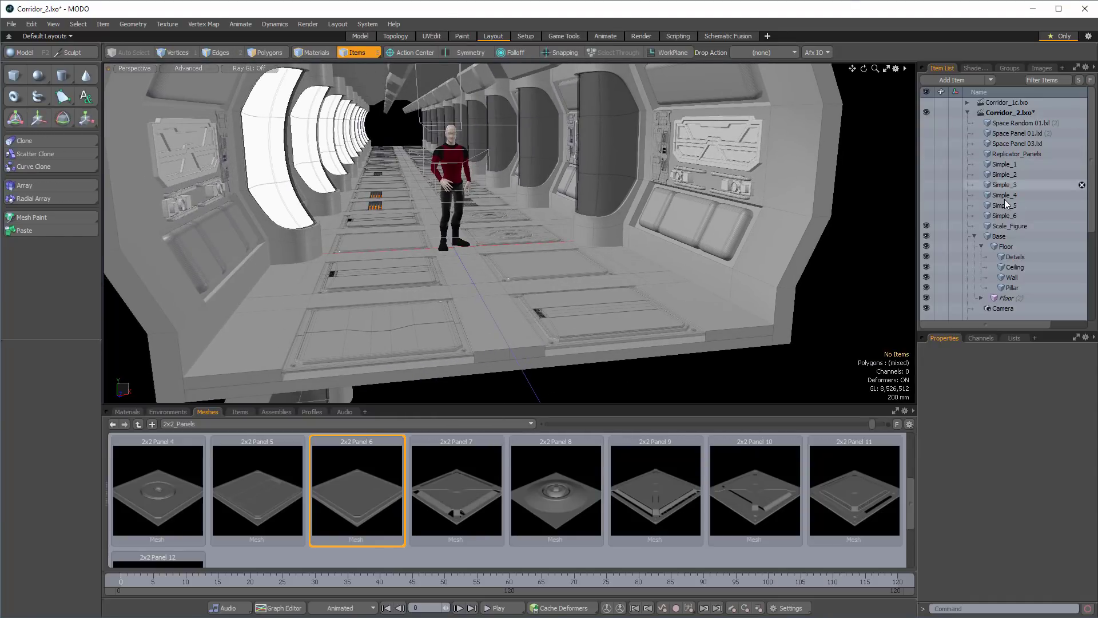
Enable Random 90° Y Rotations in the Replicator item's variation settings.
{"action": "scroll", "coordinate": [1022, 254], "scroll_direction": "down", "scroll_amount": 3}
{"action": "scroll", "coordinate": [1021, 258], "scroll_direction": "down", "scroll_amount": 1}
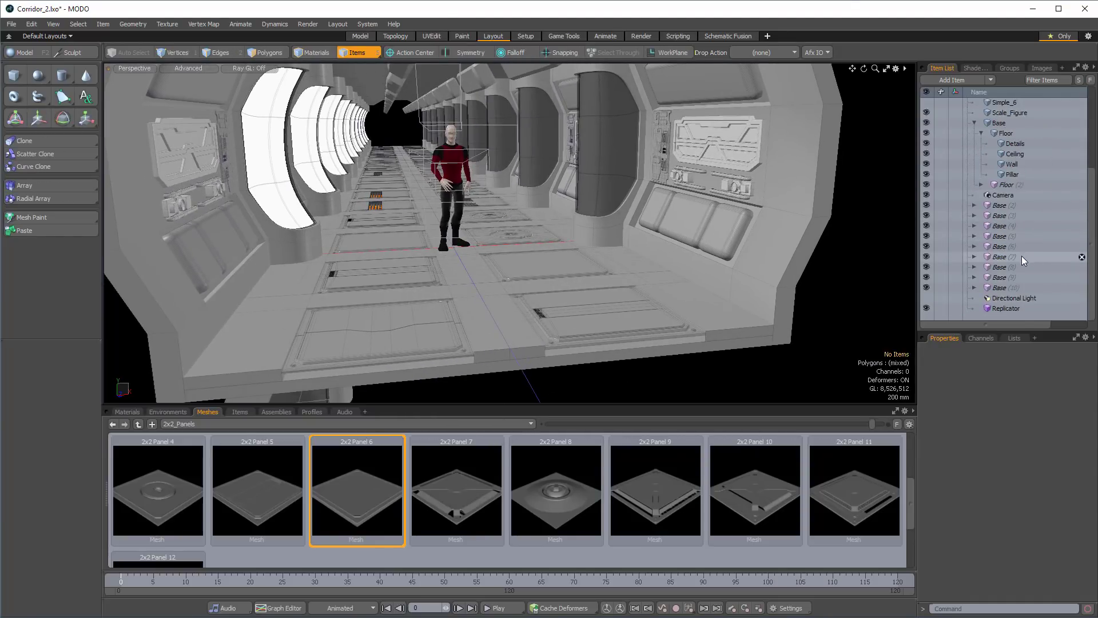
{"action": "left_click", "coordinate": [1020, 311]}
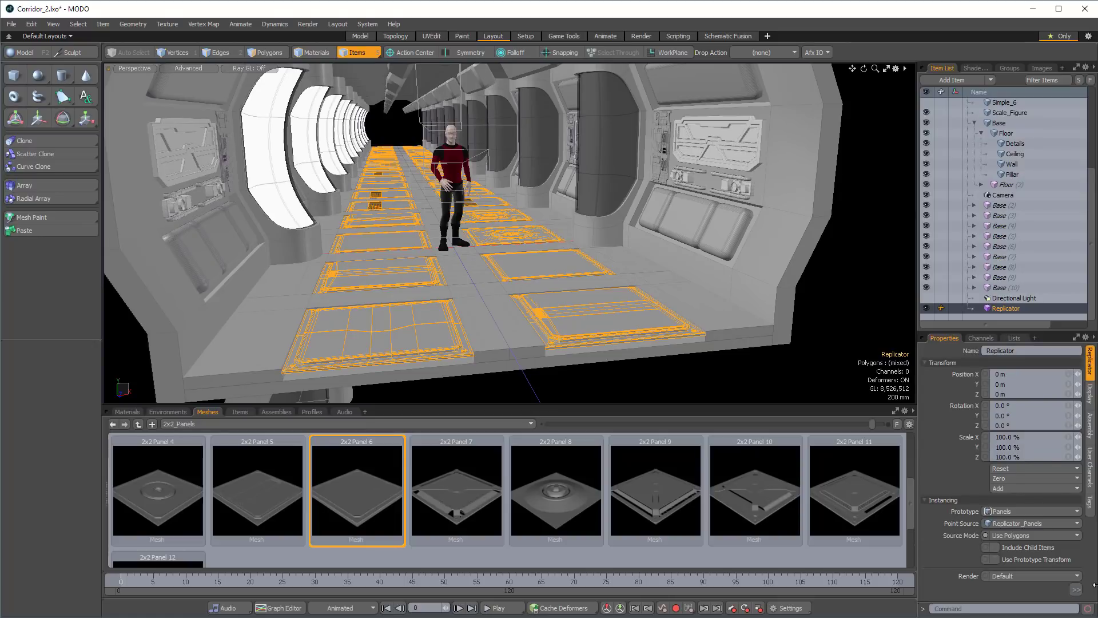
{"action": "left_click", "coordinate": [1075, 590]}
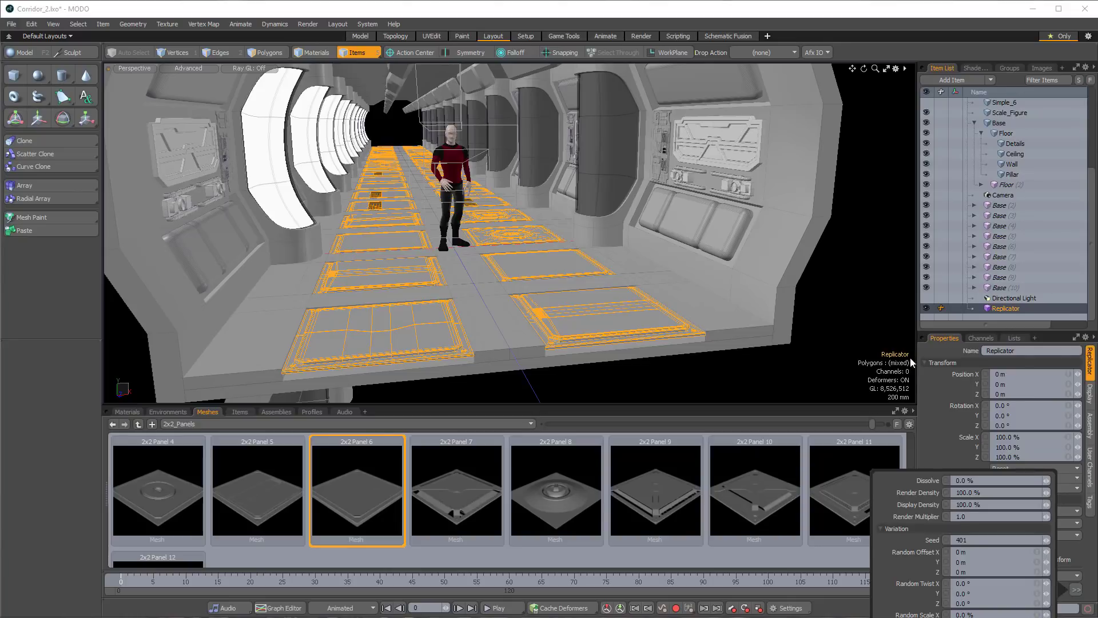
{"action": "left_click", "coordinate": [924, 362]}
{"action": "left_click", "coordinate": [926, 373]}
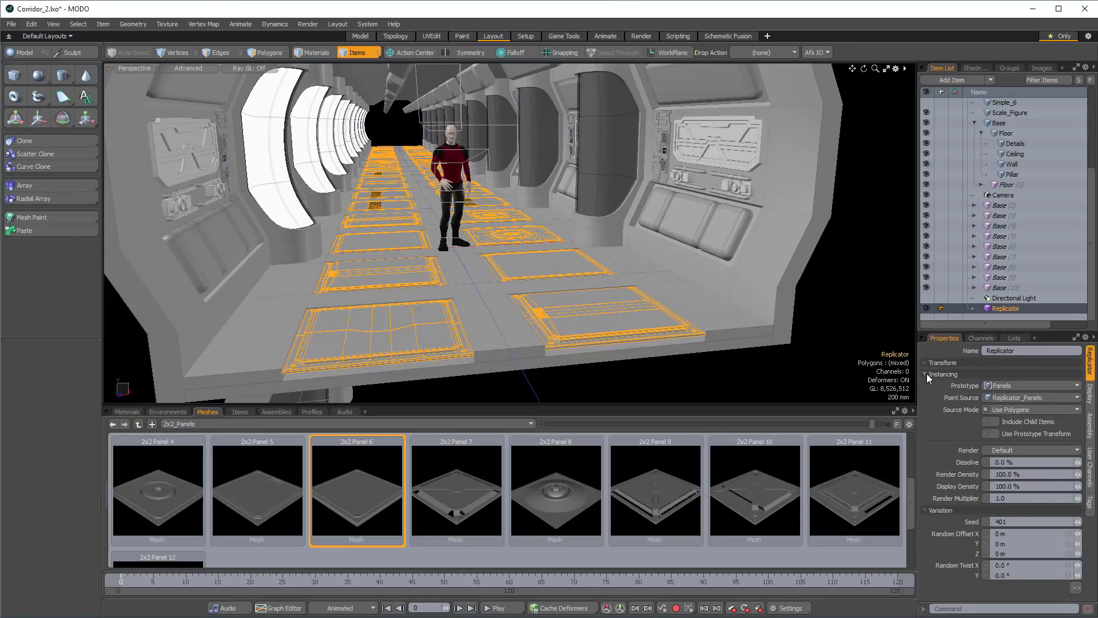
{"action": "left_click", "coordinate": [1076, 588]}
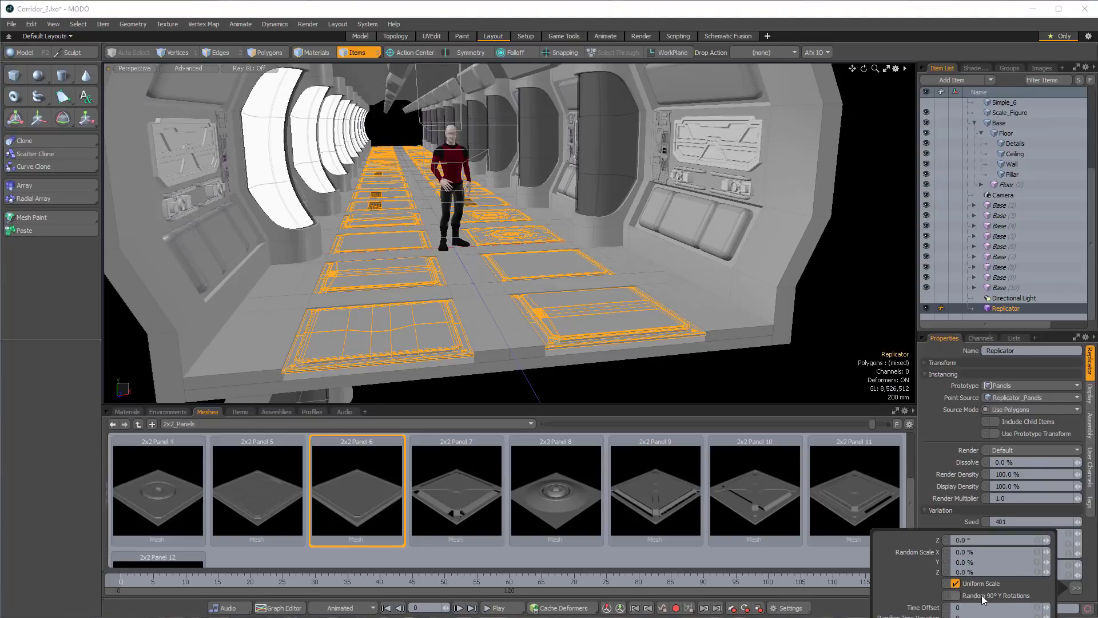
{"action": "left_click", "coordinate": [955, 595]}
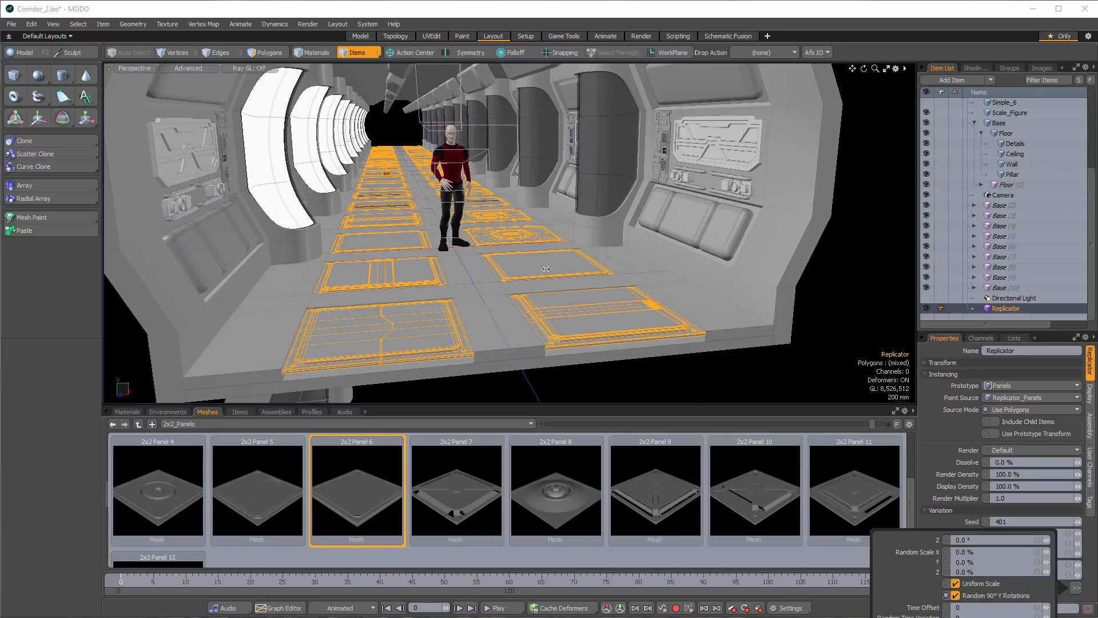
{"action": "left_click", "coordinate": [855, 321]}
{"action": "left_click", "coordinate": [839, 306]}
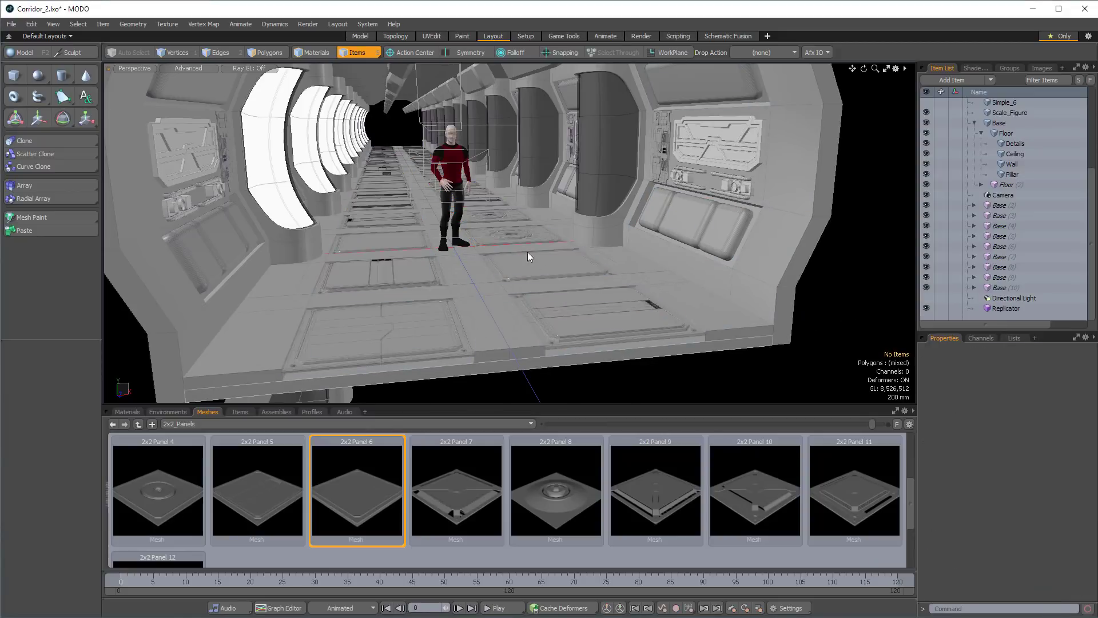
{"action": "left_click_drag", "start_coordinate": [718, 329], "coordinate": [579, 303], "text": "alt"}
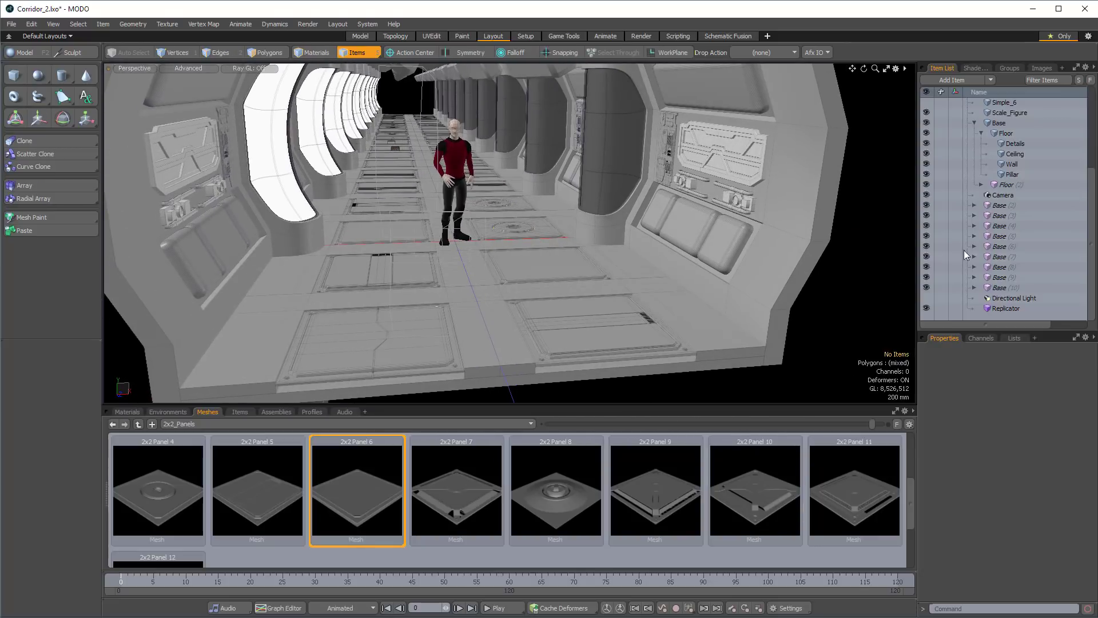
Try different variation seeds on the Replicator and settle on 404 for the floor panel arrangement.
{"action": "left_click", "coordinate": [1009, 309]}
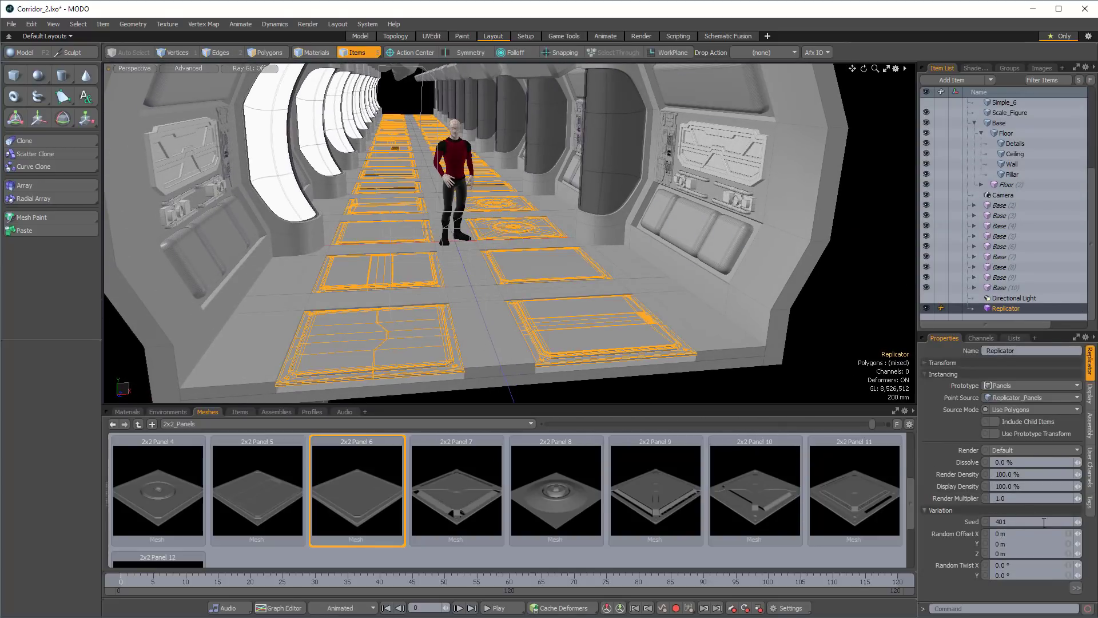
{"action": "left_click", "coordinate": [1078, 521]}
{"action": "left_click", "coordinate": [1078, 521]}
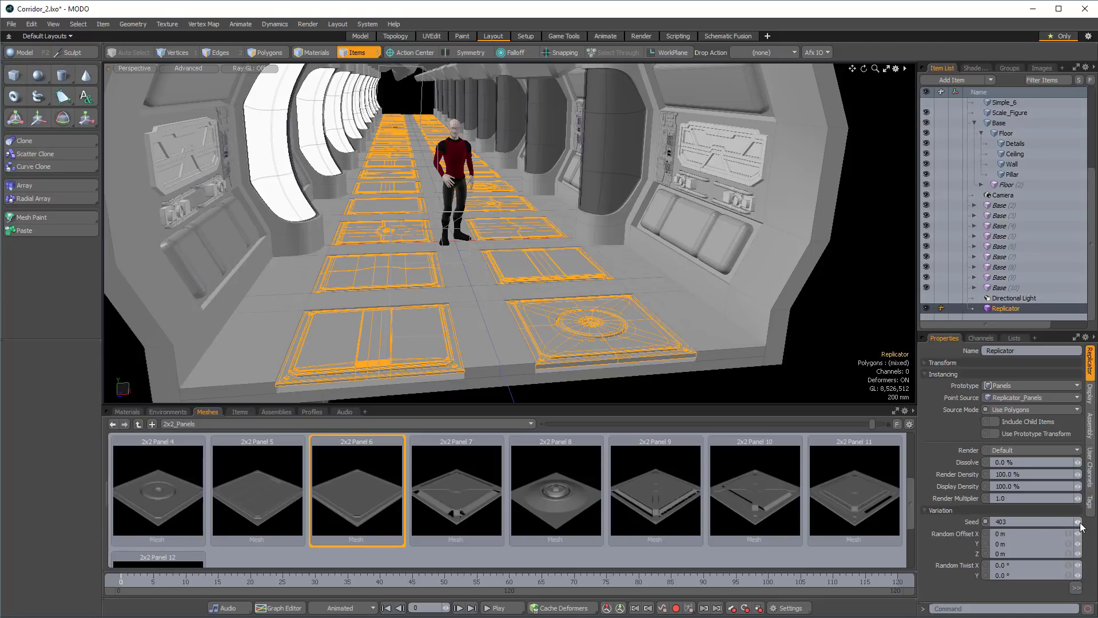
{"action": "left_click", "coordinate": [1078, 522]}
{"action": "left_click", "coordinate": [1078, 522]}
{"action": "left_click", "coordinate": [1077, 521]}
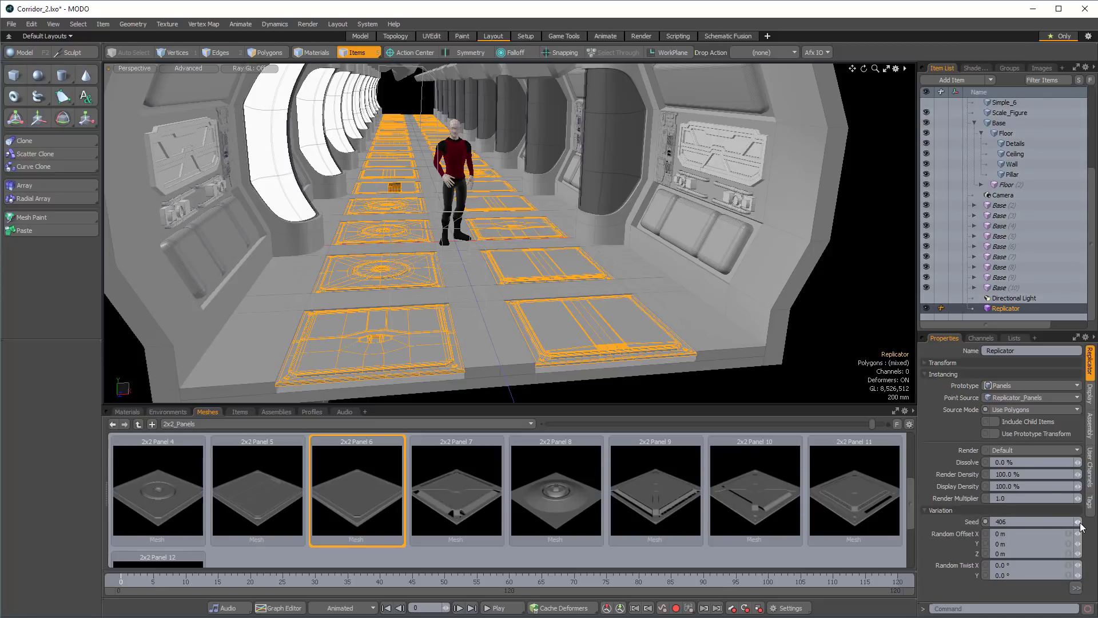
{"action": "left_click", "coordinate": [1078, 521]}
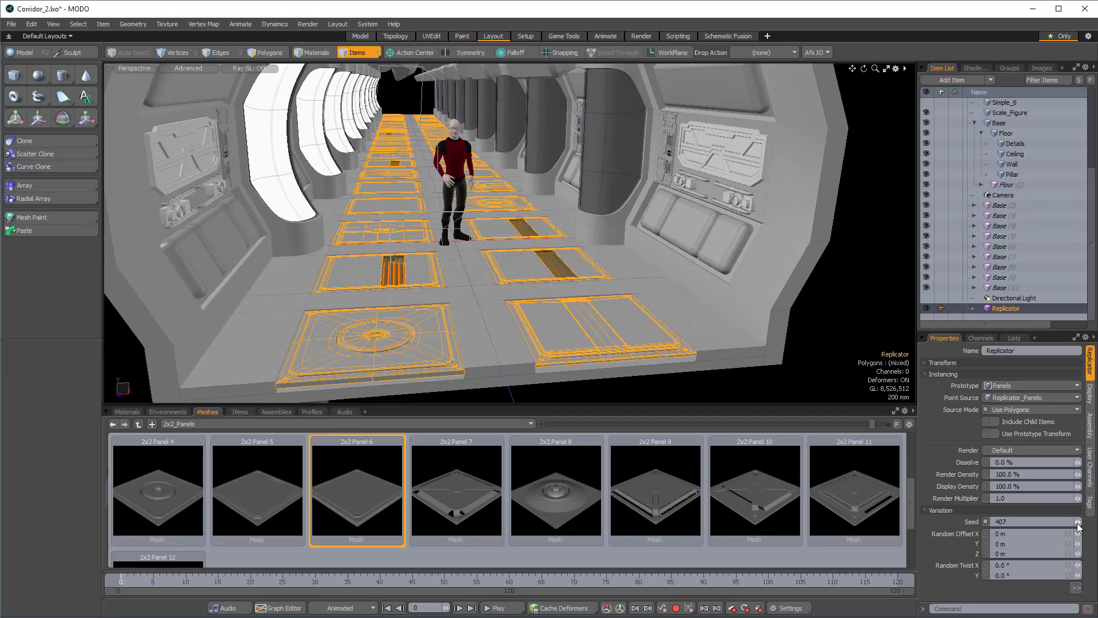
{"action": "left_click", "coordinate": [1078, 525]}
{"action": "left_click", "coordinate": [1078, 525]}
{"action": "left_click", "coordinate": [1078, 525]}
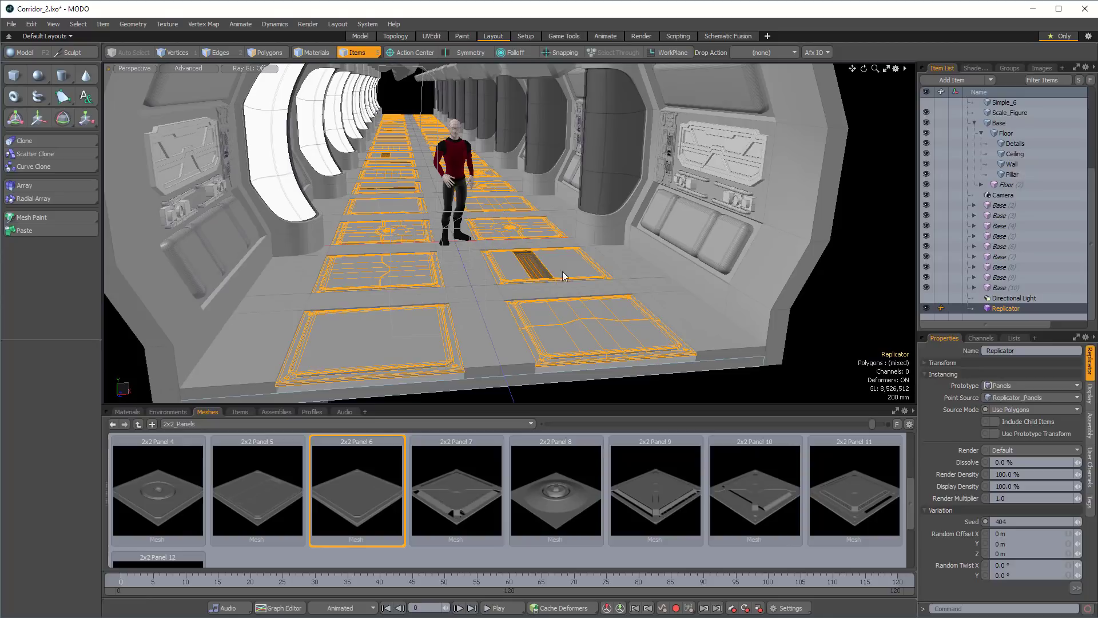
{"action": "left_click_drag", "start_coordinate": [693, 326], "coordinate": [474, 252], "text": "alt"}
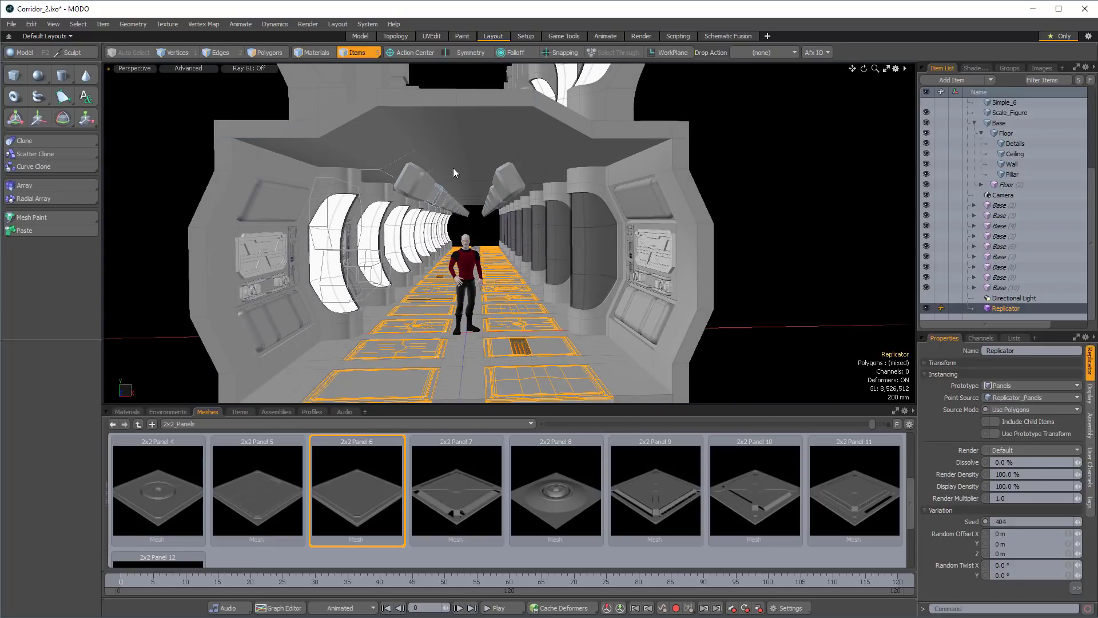
{"action": "left_click_drag", "start_coordinate": [479, 212], "coordinate": [501, 203], "text": "alt"}
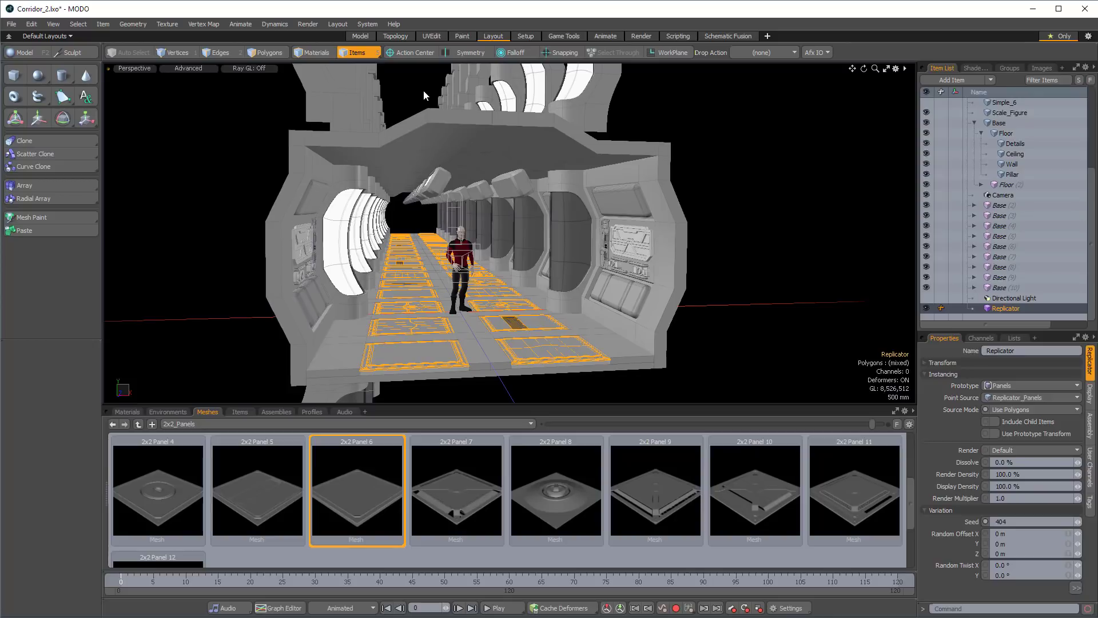
Switch to the Model layout and select the Ceiling mesh in the front view.
{"action": "left_click", "coordinate": [361, 36]}
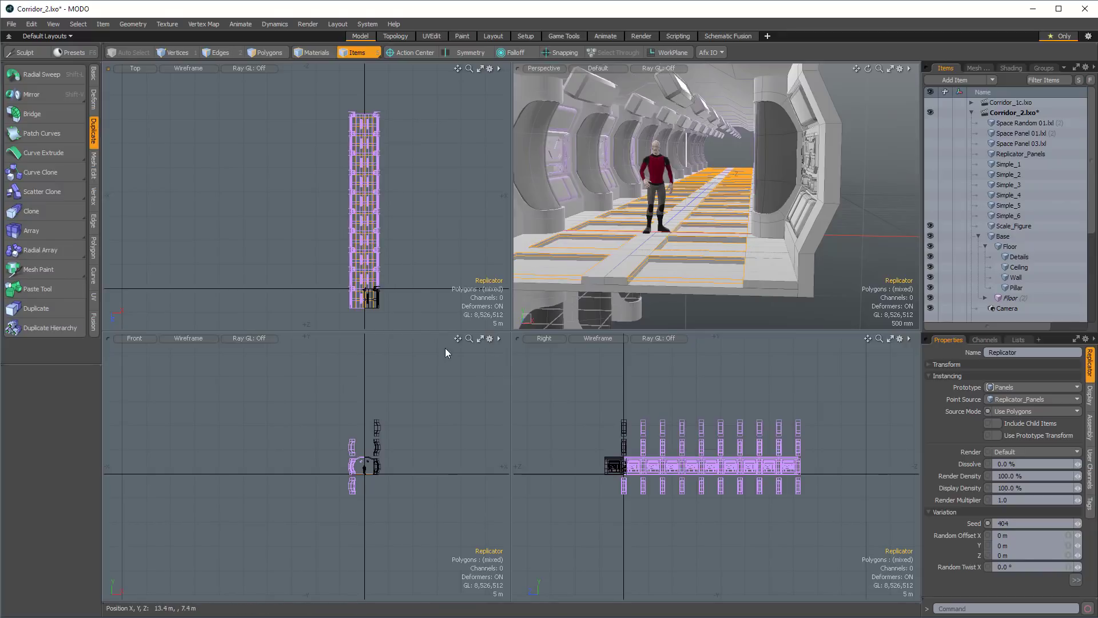
{"action": "left_click_drag", "start_coordinate": [373, 460], "coordinate": [424, 452], "text": "ctrl+alt"}
{"action": "left_click_drag", "start_coordinate": [423, 451], "coordinate": [399, 453], "text": "alt"}
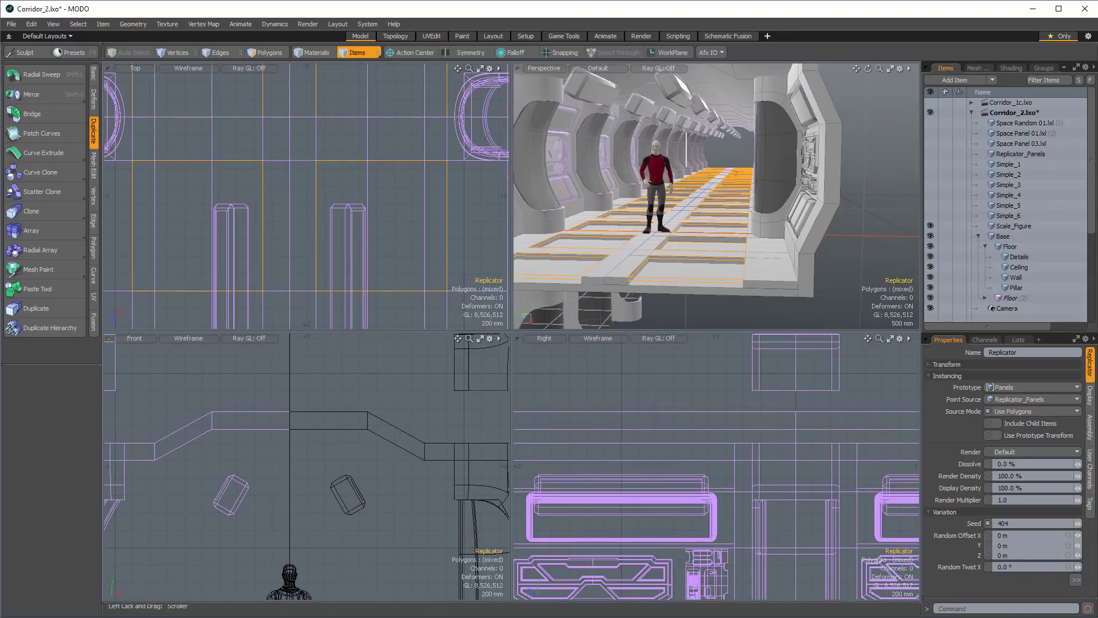
{"action": "left_click_drag", "start_coordinate": [366, 578], "coordinate": [392, 367], "text": "alt"}
{"action": "left_click_drag", "start_coordinate": [370, 466], "coordinate": [357, 470], "text": "ctrl+alt"}
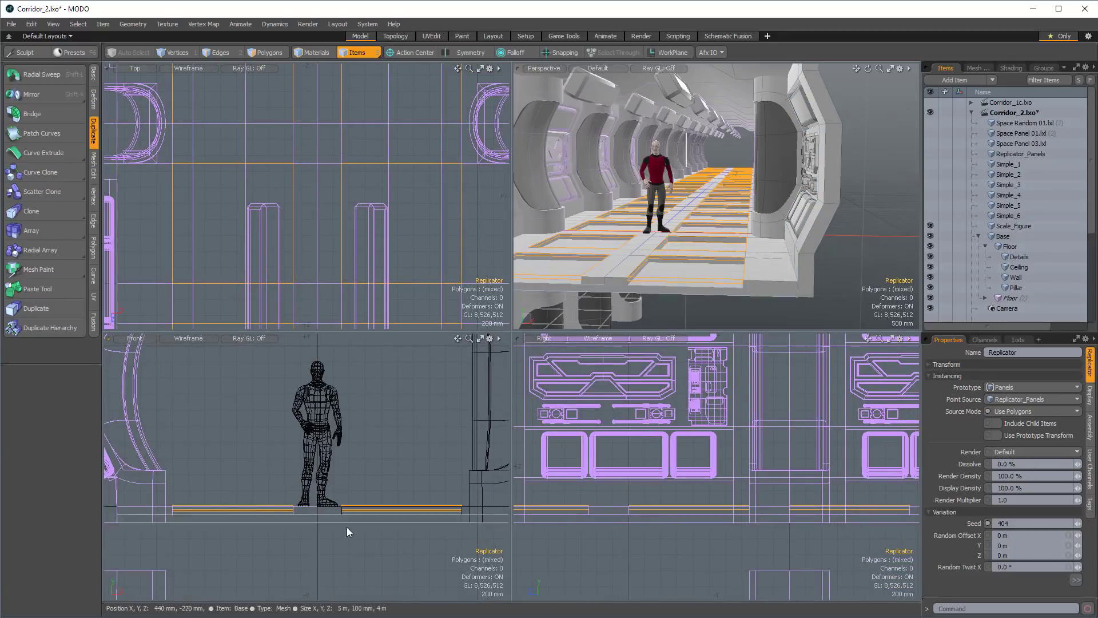
{"action": "key", "text": "3"}
{"action": "key", "text": "5"}
{"action": "left_click", "coordinate": [334, 523]}
{"action": "left_click_drag", "start_coordinate": [334, 523], "coordinate": [309, 519], "text": "ctrl+alt"}
{"action": "left_click_drag", "start_coordinate": [342, 367], "coordinate": [411, 419], "text": "alt"}
{"action": "key", "text": "3"}
{"action": "key", "text": "5"}
{"action": "left_click", "coordinate": [383, 408]}
Create a box beam in the Ceiling mesh, 80 mm by 350 mm by 4 m, centred at 780 mm, 3.165 m, 2 m.
{"action": "left_click", "coordinate": [93, 74]}
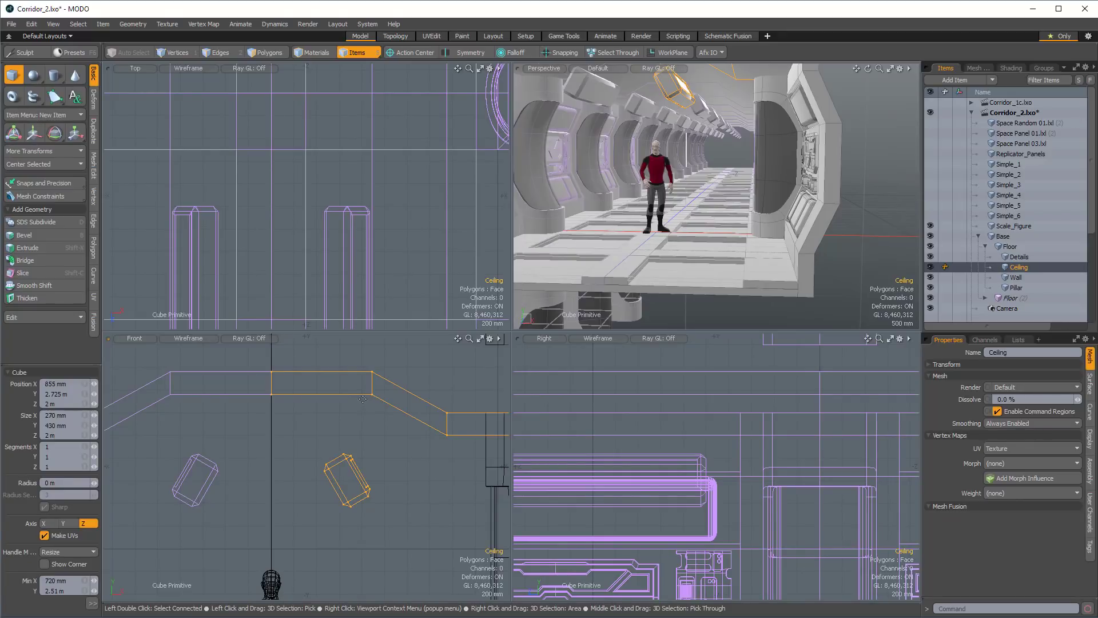
{"action": "left_click_drag", "start_coordinate": [355, 394], "coordinate": [365, 432]}
{"action": "left_click_drag", "start_coordinate": [366, 424], "coordinate": [410, 435], "text": "ctrl+alt"}
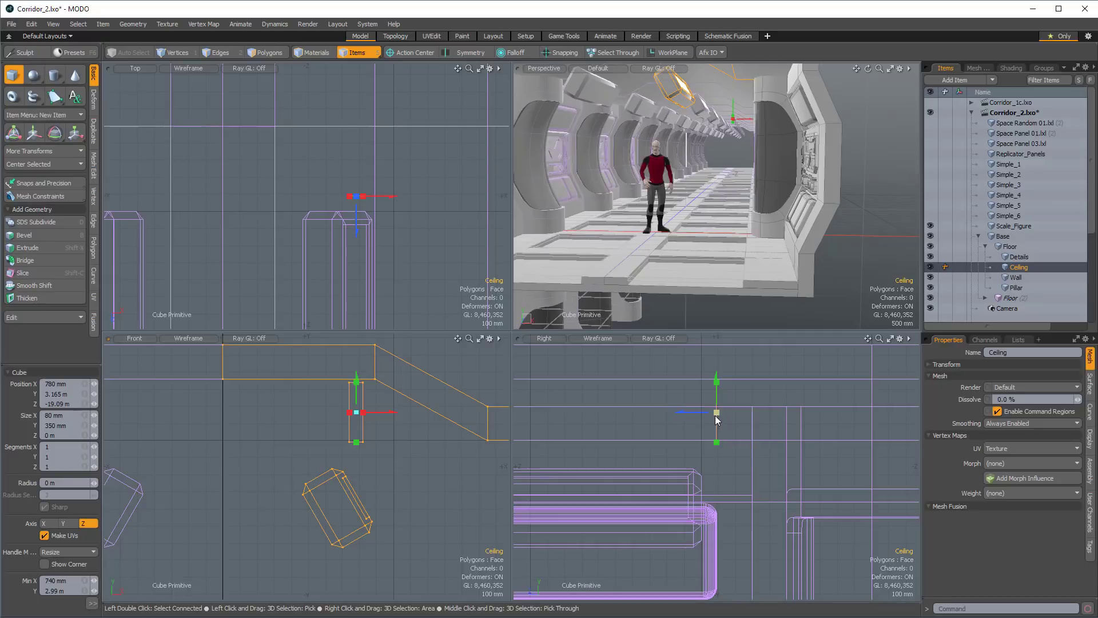
{"action": "left_click_drag", "start_coordinate": [717, 414], "coordinate": [777, 448]}
{"action": "left_click_drag", "start_coordinate": [686, 434], "coordinate": [751, 434]}
{"action": "left_click_drag", "start_coordinate": [647, 435], "coordinate": [565, 434]}
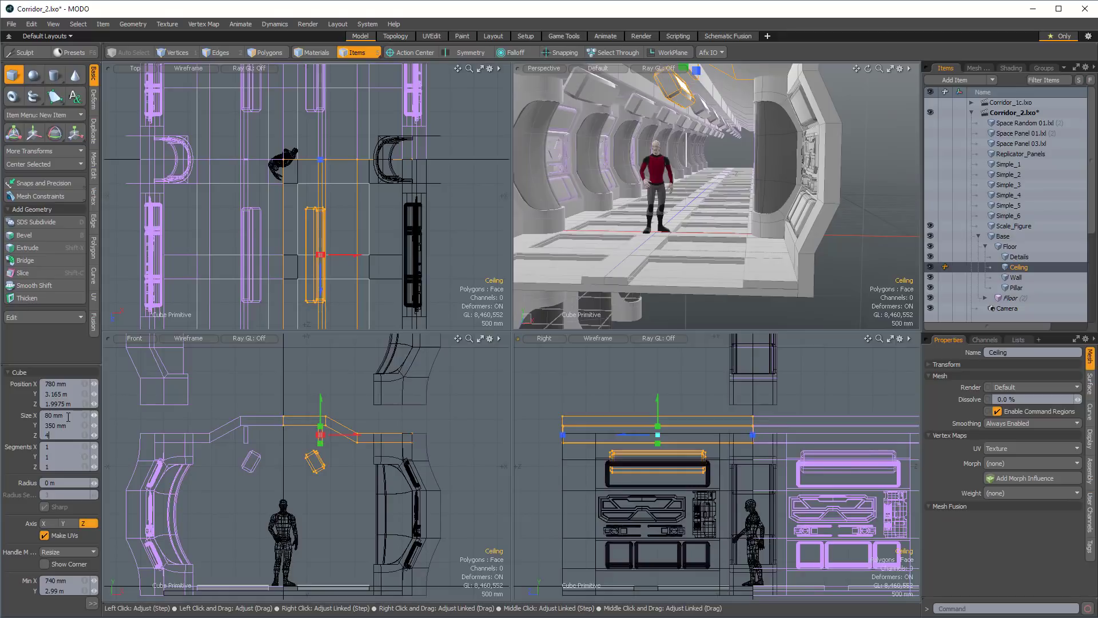
{"action": "key", "text": "shift+Tab"}
{"action": "type", "text": "2"}
{"action": "key", "text": "Return"}
{"action": "key", "text": "shift+a"}
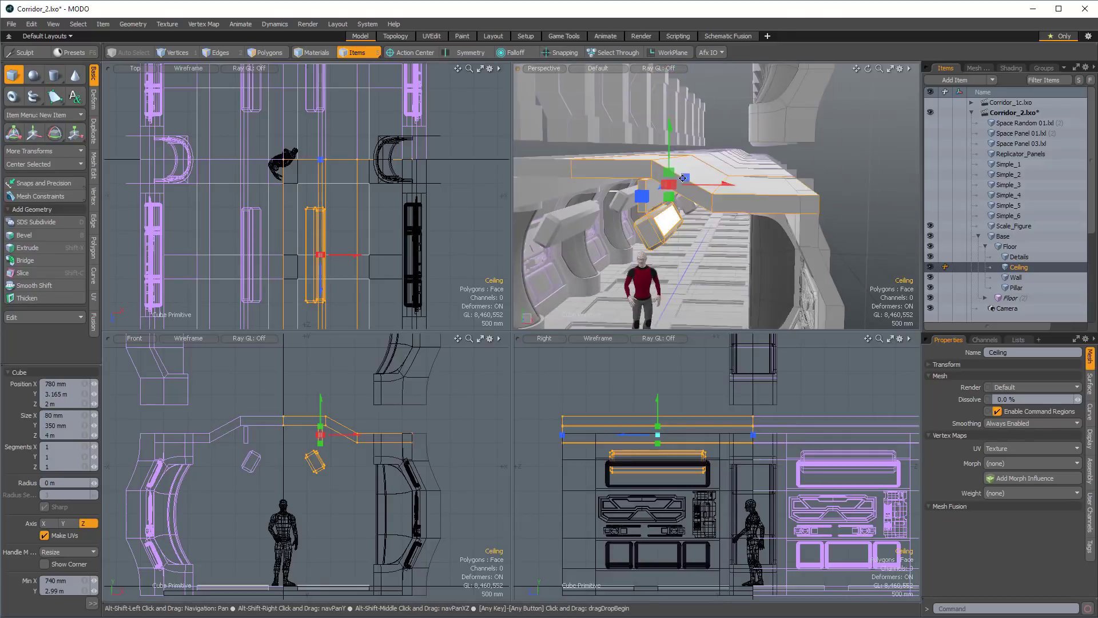
Loop-slice the new ceiling beam along its length to split its side faces into three strips.
{"action": "left_click_drag", "start_coordinate": [682, 178], "coordinate": [740, 152], "text": "alt+shift"}
{"action": "key", "text": "q"}
{"action": "key", "text": "3"}
{"action": "mouse_move", "coordinate": [782, 213]}
{"action": "left_mouse_down"}
{"action": "mouse_move", "coordinate": [801, 205]}
{"action": "mouse_move", "coordinate": [775, 206]}
{"action": "left_mouse_up"}
{"action": "key", "text": "alt+c"}
{"action": "left_click", "coordinate": [795, 216]}
{"action": "key", "text": "q"}
Bevel the upper and lower strips on the beam's inner side with a 150 mm shift and no inset.
{"action": "left_click", "coordinate": [791, 174]}
{"action": "left_click", "coordinate": [787, 226], "text": "shift"}
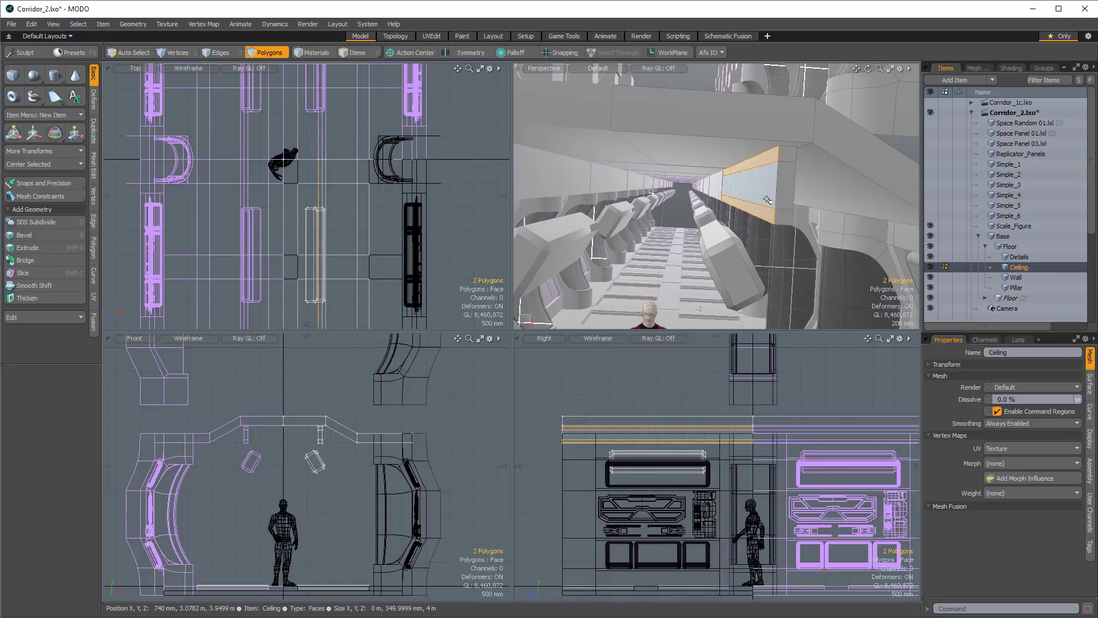
{"action": "key", "text": "b"}
{"action": "left_click", "coordinate": [760, 195]}
{"action": "left_click_drag", "start_coordinate": [670, 181], "coordinate": [650, 180]}
{"action": "left_click_drag", "start_coordinate": [814, 179], "coordinate": [782, 170], "text": "alt"}
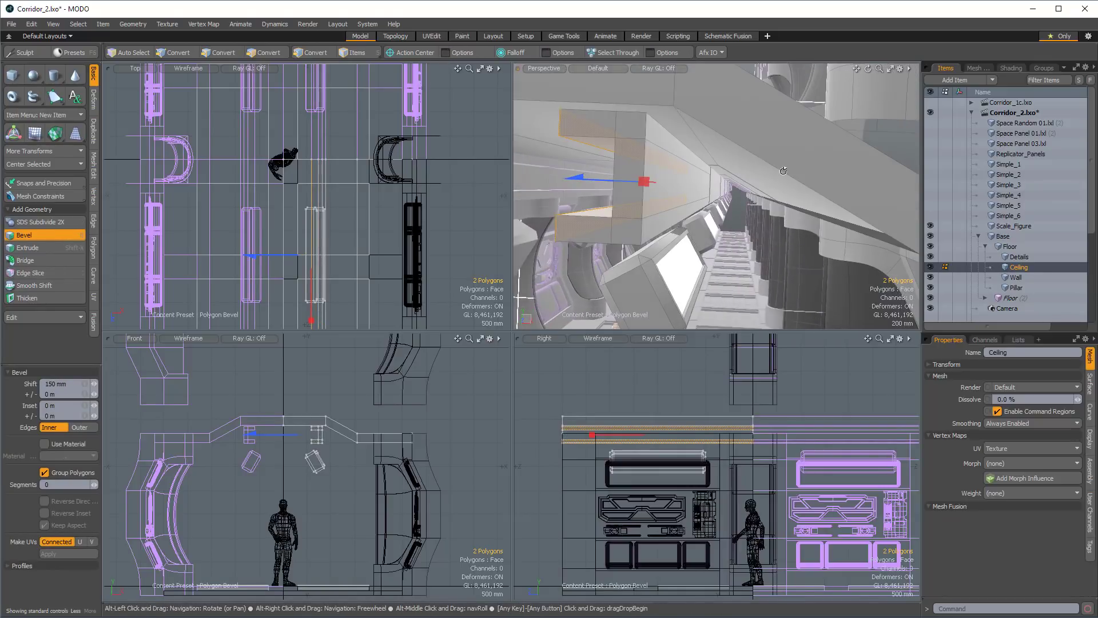
{"action": "key", "text": "space"}
Bevel the upper and lower strips on the beam's outer side with a 70 mm shift and no inset.
{"action": "left_click", "coordinate": [668, 141]}
{"action": "left_click", "coordinate": [666, 222], "text": "shift"}
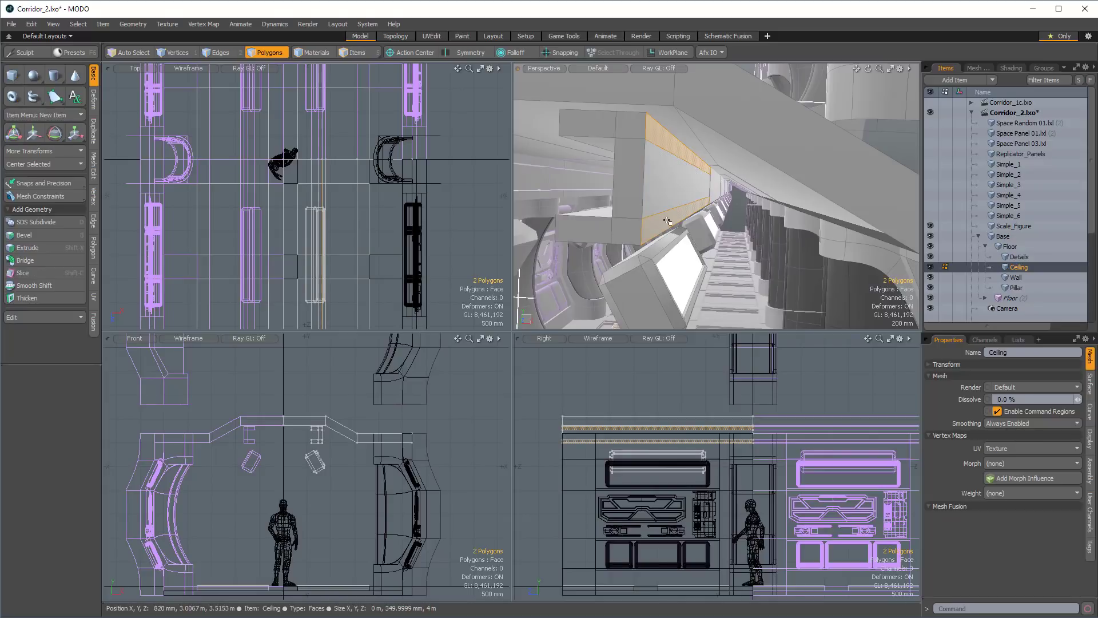
{"action": "key", "text": "b"}
{"action": "left_click", "coordinate": [669, 215]}
{"action": "left_click_drag", "start_coordinate": [749, 189], "coordinate": [764, 189]}
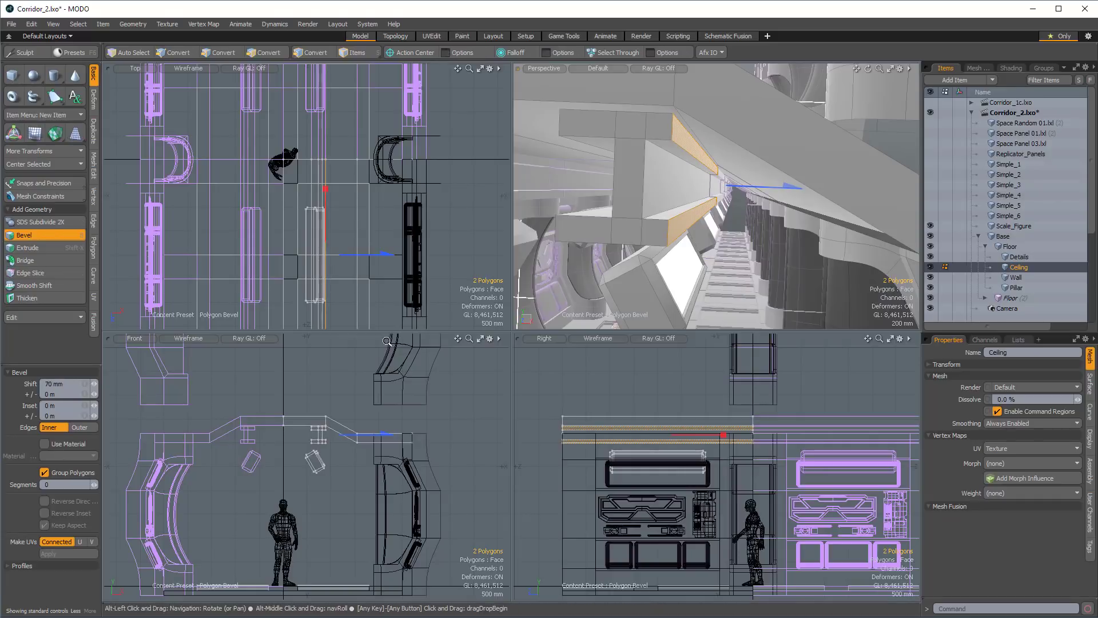
{"action": "left_click_drag", "start_coordinate": [337, 472], "coordinate": [402, 490], "text": "ctrl+alt"}
{"action": "left_click_drag", "start_coordinate": [300, 453], "coordinate": [321, 475], "text": "alt+shift"}
{"action": "key", "text": "space"}
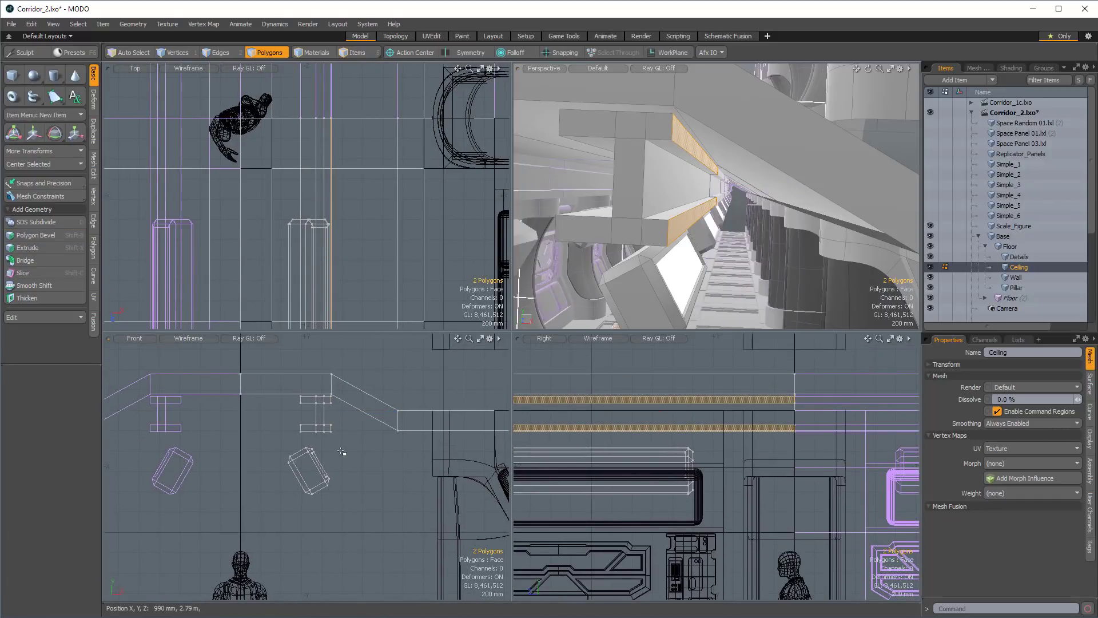
Select the whole angled light box below the ceiling beam and move it about 50 mm in X and 115 mm in Y.
{"action": "key", "text": "1"}
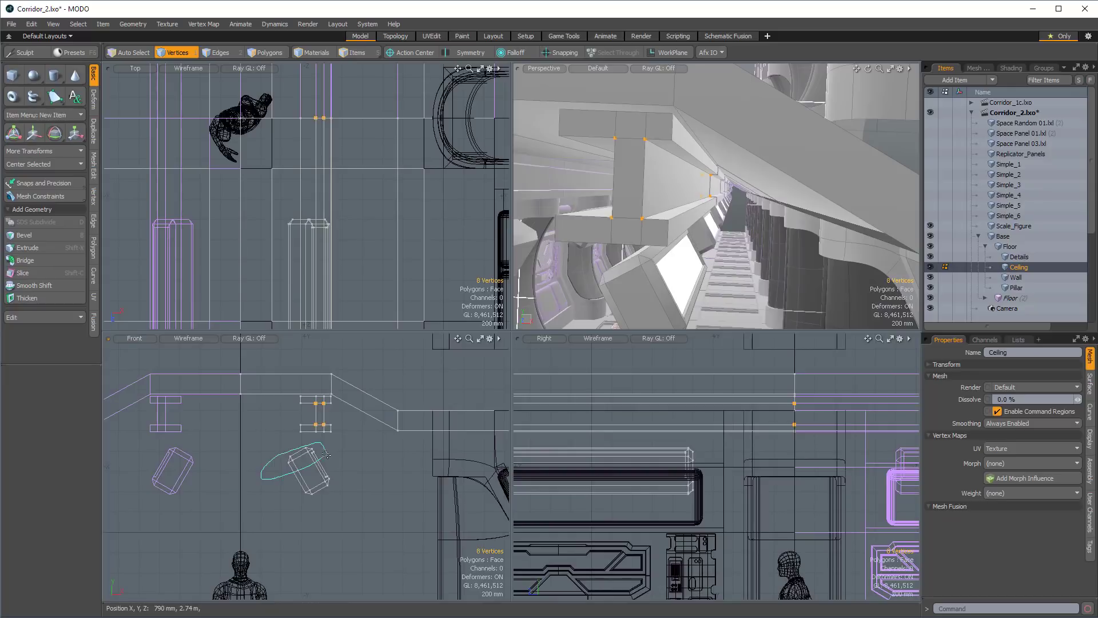
{"action": "right_click_drag", "start_coordinate": [326, 455], "coordinate": [326, 456]}
{"action": "mouse_move", "coordinate": [623, 259]}
{"action": "left_mouse_down", "text": "alt"}
{"action": "mouse_move", "coordinate": [613, 261]}
{"action": "mouse_move", "coordinate": [667, 276]}
{"action": "mouse_move", "coordinate": [658, 268]}
{"action": "mouse_move", "coordinate": [667, 259]}
{"action": "left_mouse_up", "text": "alt"}
{"action": "key", "text": "2"}
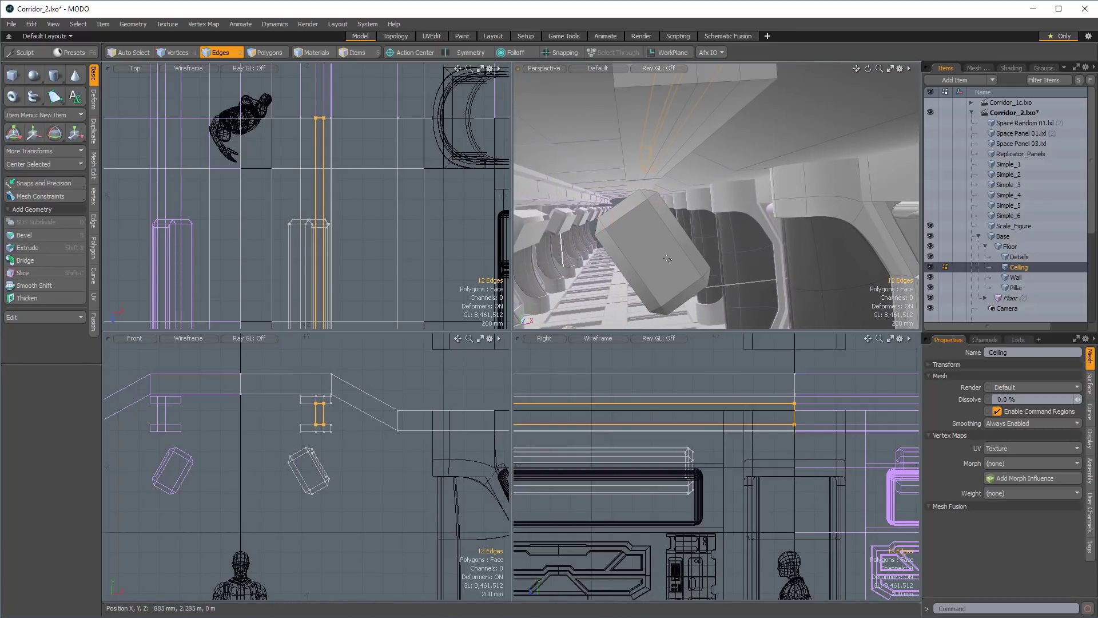
{"action": "key", "text": "space"}
{"action": "key", "text": "space"}
{"action": "key", "text": "space"}
{"action": "key", "text": "space"}
{"action": "double_click", "coordinate": [657, 258]}
{"action": "key", "text": "w"}
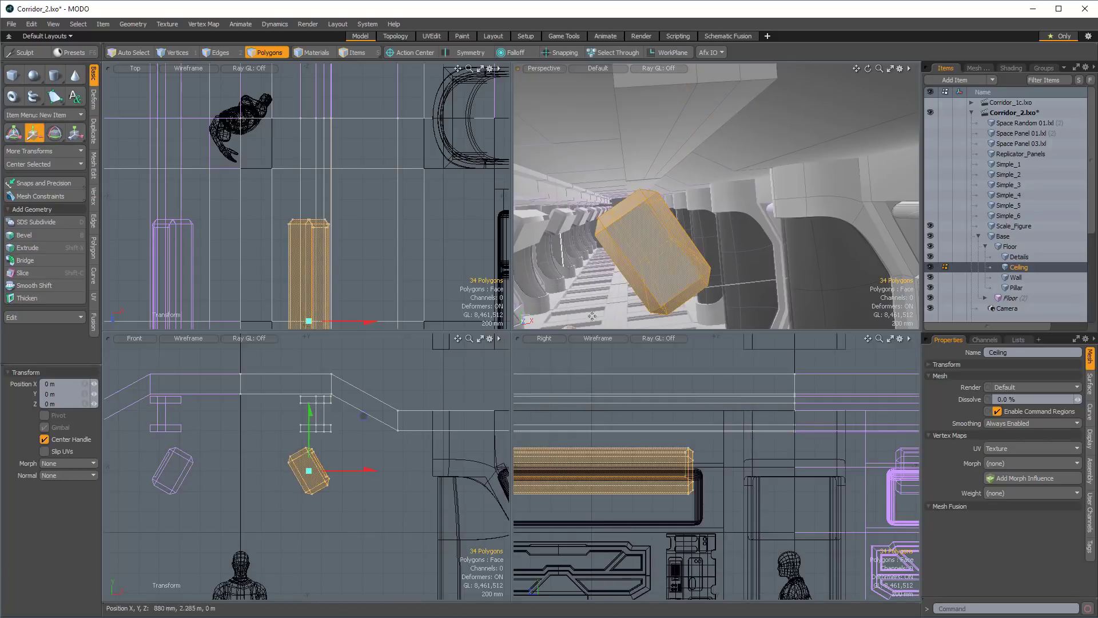
{"action": "left_click_drag", "start_coordinate": [363, 416], "coordinate": [368, 404]}
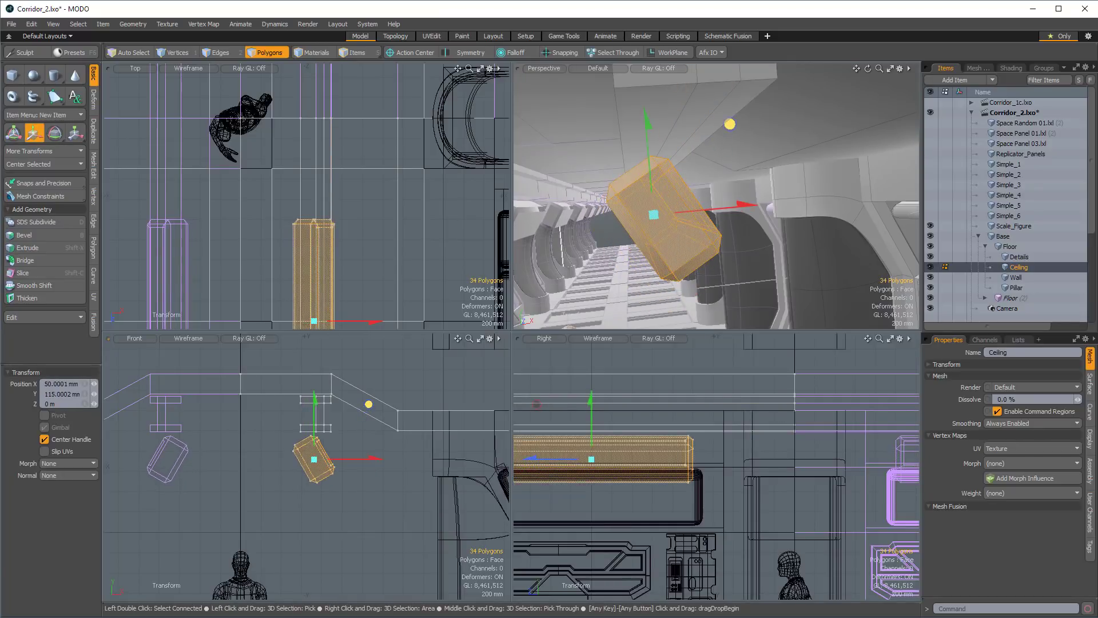
Lengthen the angled light box by moving its lower-end vertices along the box's own direction, using the Element action center.
{"action": "key", "text": "space"}
{"action": "key", "text": "1"}
{"action": "mouse_move", "coordinate": [356, 472]}
{"action": "right_mouse_down"}
{"action": "mouse_move", "coordinate": [355, 484]}
{"action": "mouse_move", "coordinate": [277, 507]}
{"action": "mouse_move", "coordinate": [266, 489]}
{"action": "right_mouse_up"}
{"action": "left_click_drag", "start_coordinate": [720, 268], "coordinate": [683, 235], "text": "alt"}
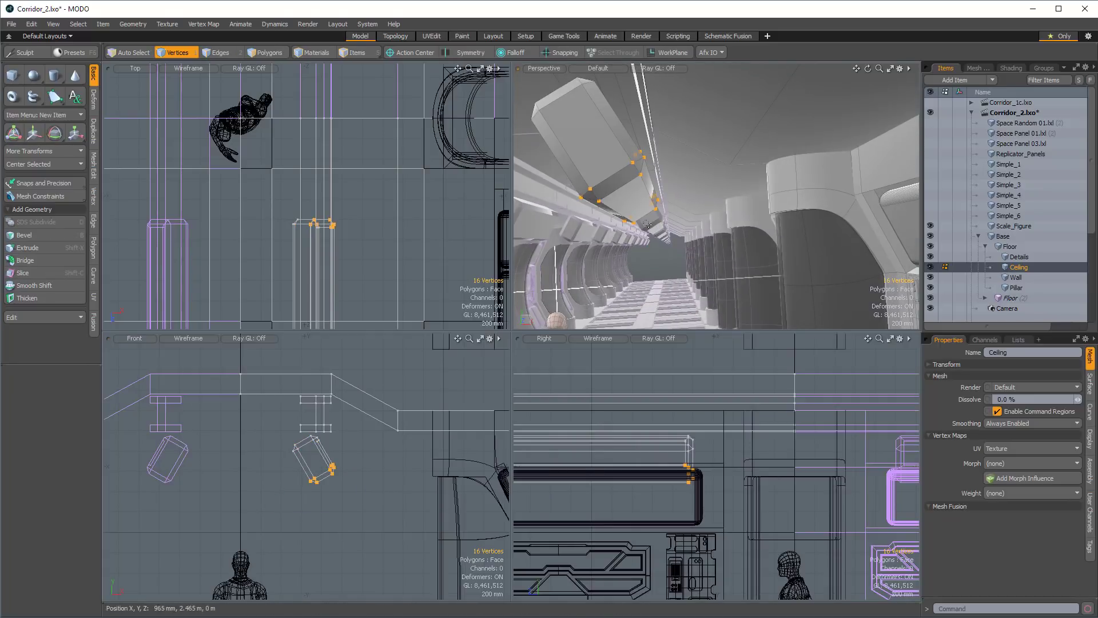
{"action": "key", "text": "y"}
{"action": "left_click", "coordinate": [408, 54]}
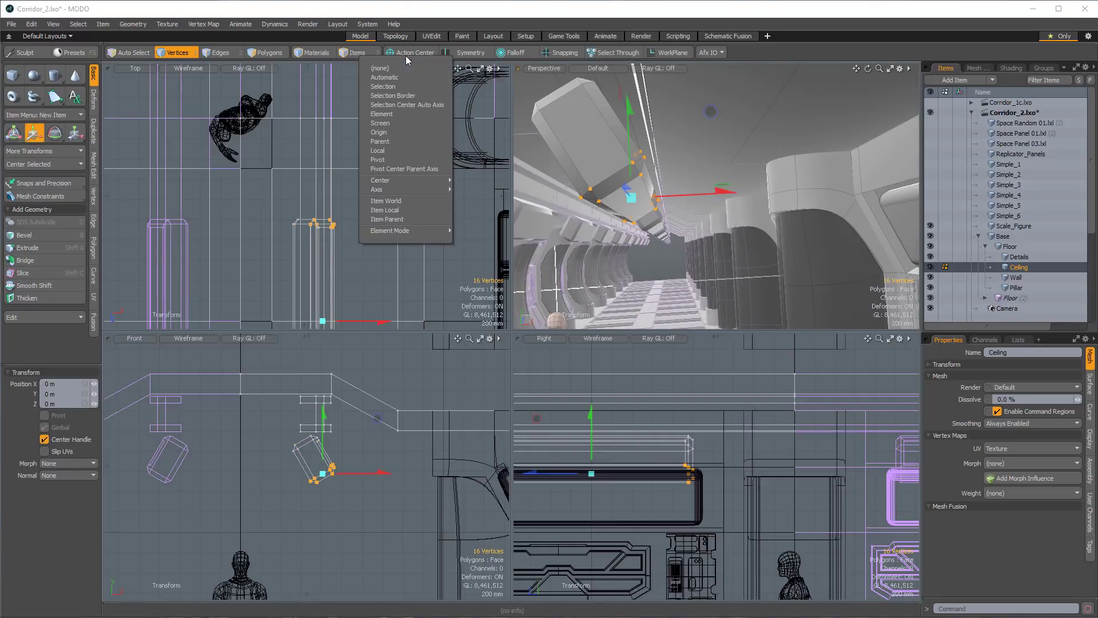
{"action": "left_click", "coordinate": [389, 114]}
{"action": "mouse_move", "coordinate": [645, 210]}
{"action": "left_mouse_down", "text": "alt+shift"}
{"action": "mouse_move", "coordinate": [624, 194]}
{"action": "mouse_move", "coordinate": [664, 235]}
{"action": "mouse_move", "coordinate": [653, 205]}
{"action": "mouse_move", "coordinate": [610, 205]}
{"action": "mouse_move", "coordinate": [701, 251]}
{"action": "mouse_move", "coordinate": [725, 218]}
{"action": "mouse_move", "coordinate": [683, 224]}
{"action": "mouse_move", "coordinate": [660, 209]}
{"action": "left_mouse_up", "text": "alt+shift"}
{"action": "key", "text": "q"}
{"action": "key", "text": "Escape"}
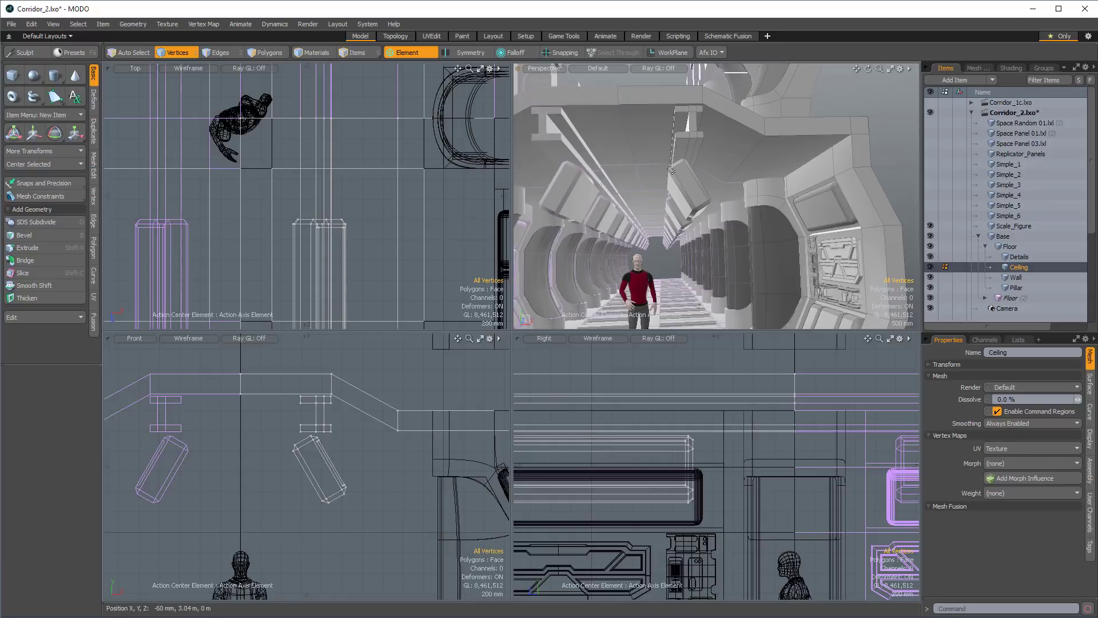
Parent all items from Space Random 01 through Simple_6 to a group locator named Detail_Mestes and place it below Scale_Figure.
{"action": "mouse_move", "coordinate": [626, 164]}
{"action": "left_mouse_down", "text": "alt"}
{"action": "mouse_move", "coordinate": [657, 179]}
{"action": "mouse_move", "coordinate": [631, 185]}
{"action": "left_mouse_up", "text": "alt"}
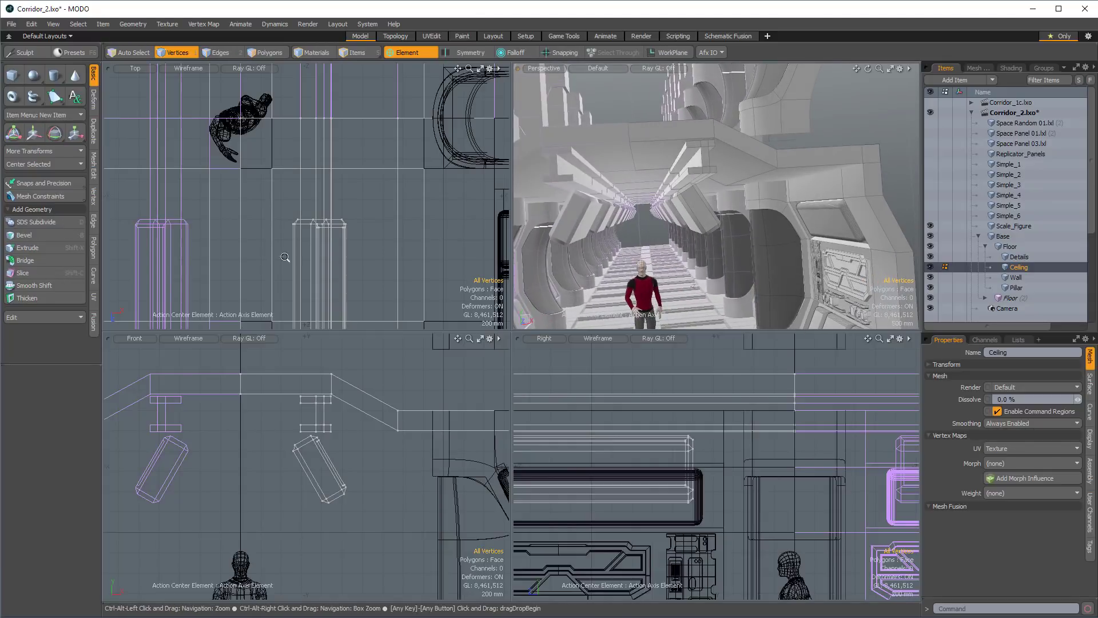
{"action": "scroll", "coordinate": [256, 136], "scroll_direction": "down", "scroll_amount": 6}
{"action": "left_click_drag", "start_coordinate": [255, 135], "coordinate": [244, 171], "text": "alt+shift"}
{"action": "scroll", "coordinate": [244, 171], "scroll_direction": "down", "scroll_amount": 6}
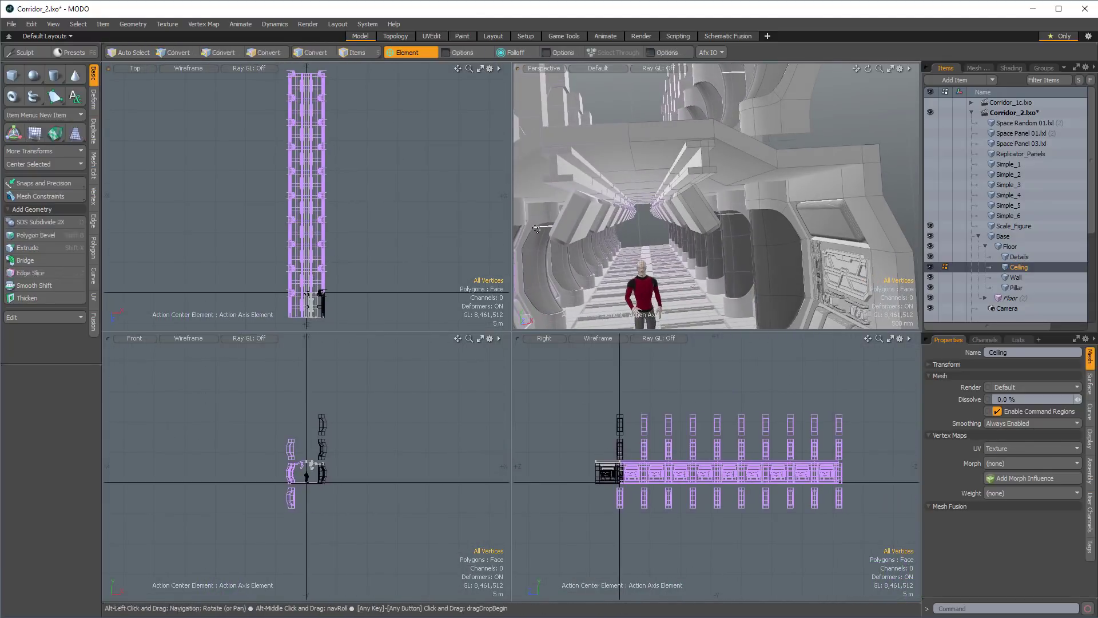
{"action": "left_click", "coordinate": [1001, 216]}
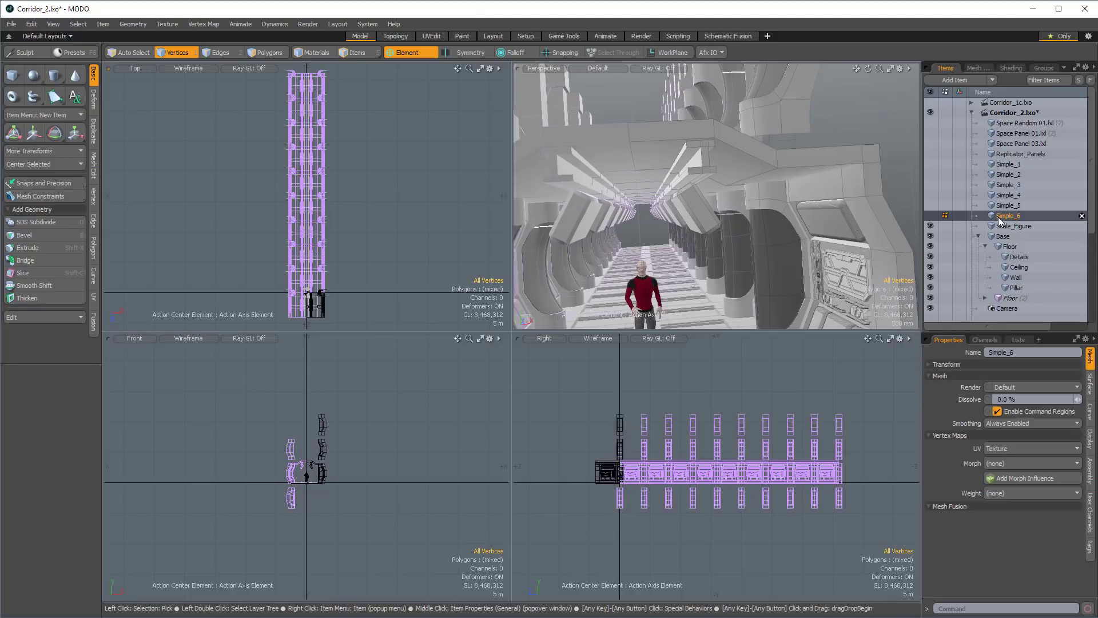
{"action": "left_click", "coordinate": [1002, 124], "text": "shift"}
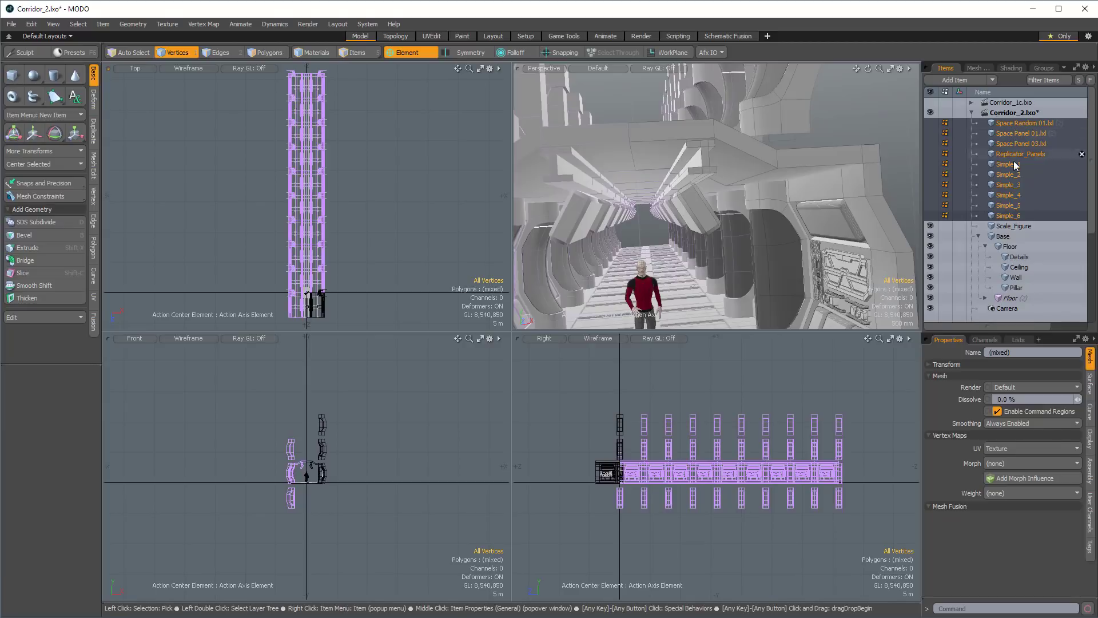
{"action": "right_click", "coordinate": [1014, 125]}
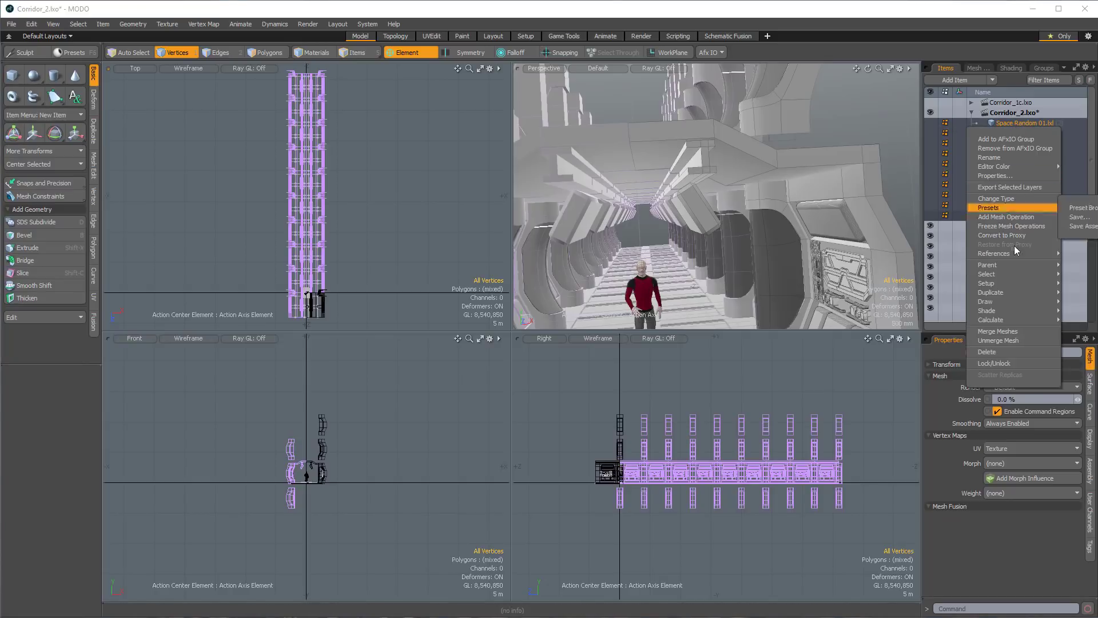
{"action": "mouse_move", "coordinate": [1004, 265]}
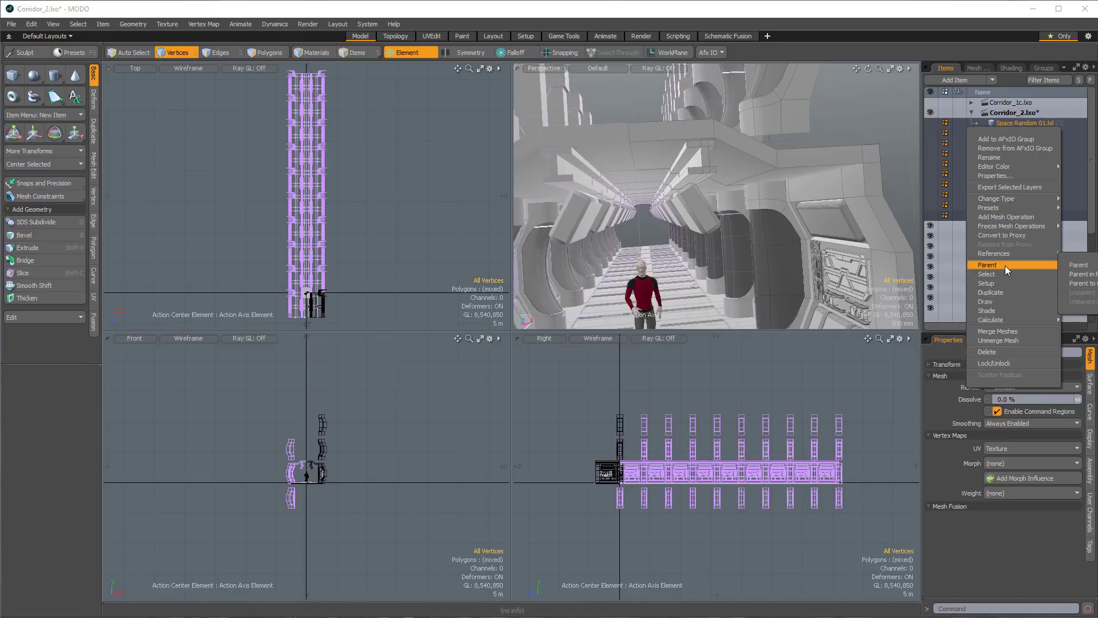
{"action": "left_click", "coordinate": [1089, 285]}
{"action": "left_click", "coordinate": [1038, 354]}
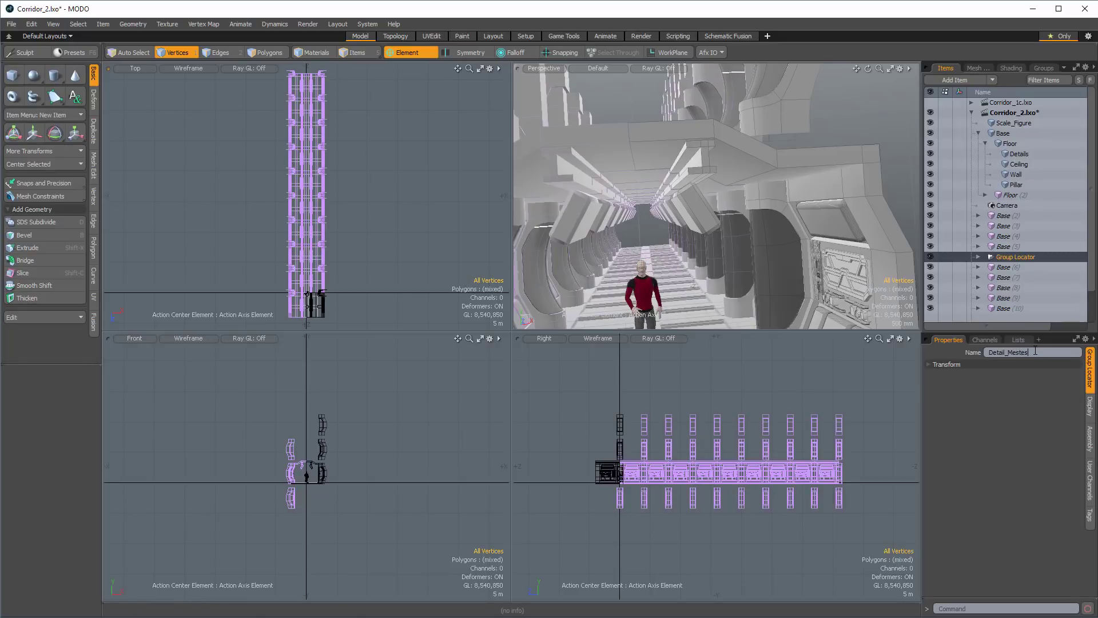
{"action": "key", "text": "Return"}
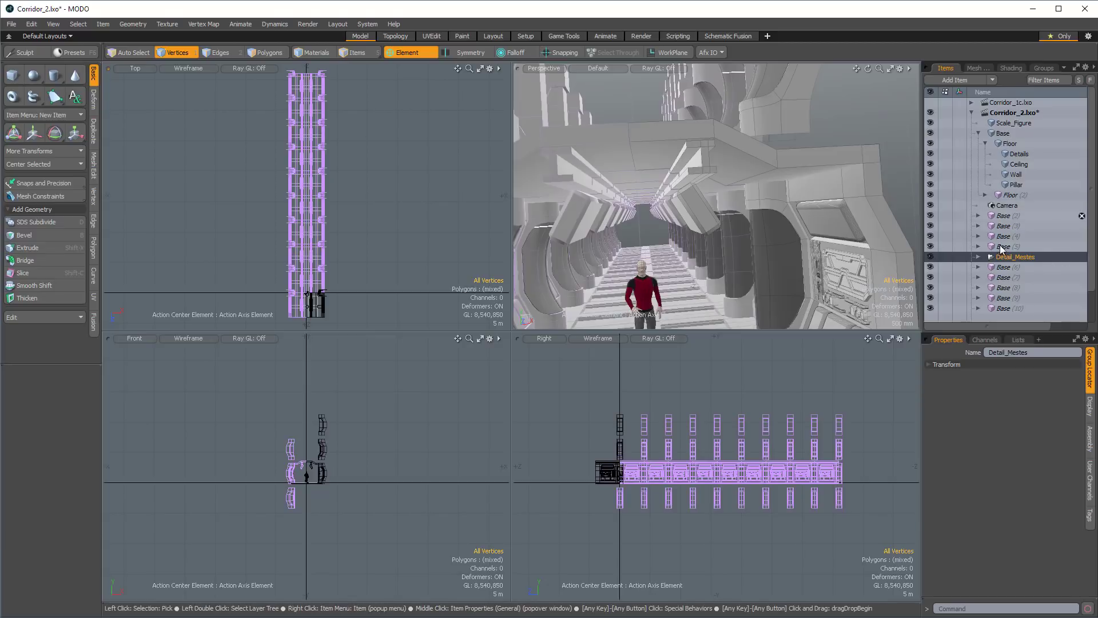
{"action": "left_click_drag", "start_coordinate": [1011, 256], "coordinate": [1013, 127]}
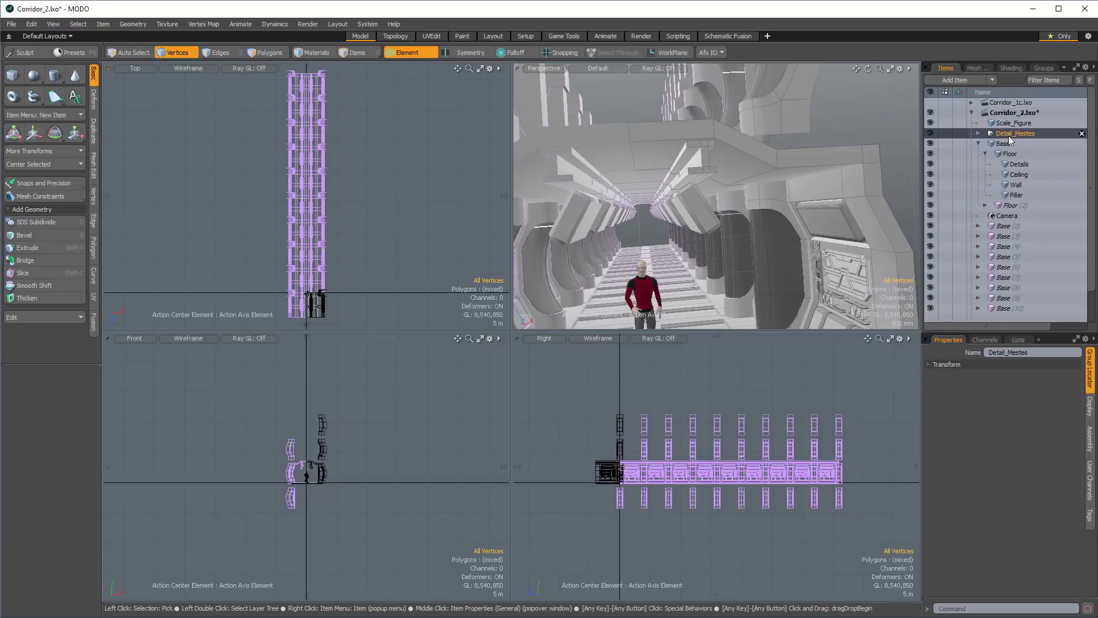
Add a new empty mesh item above Scale_Figure and start the B-Spline curve tool.
{"action": "left_click", "coordinate": [1010, 123]}
{"action": "key", "text": "n"}
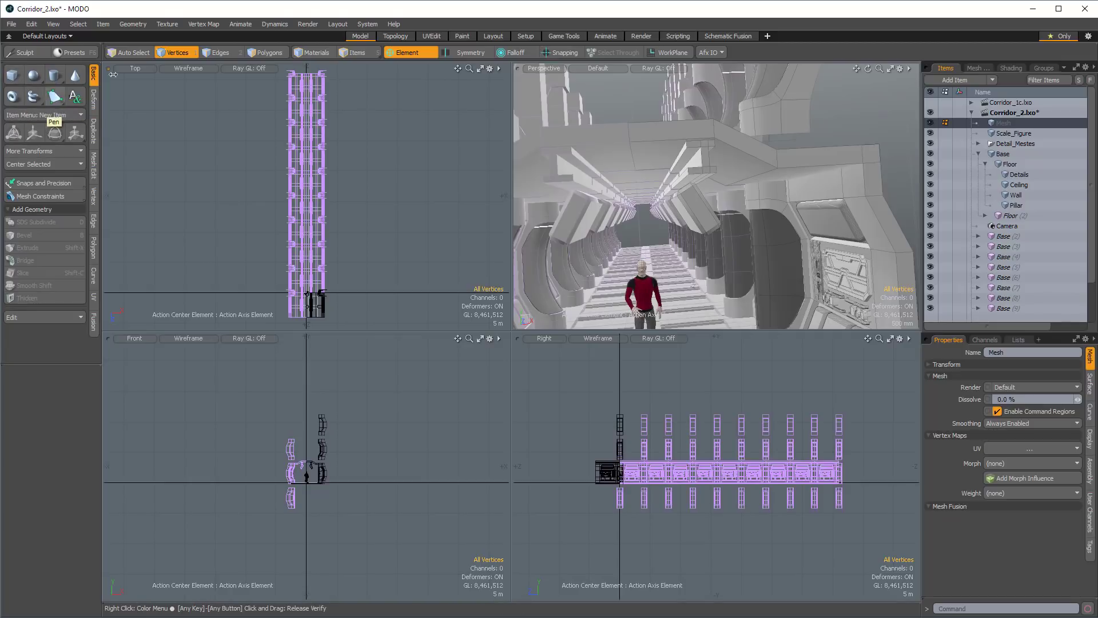
{"action": "left_click", "coordinate": [131, 23]}
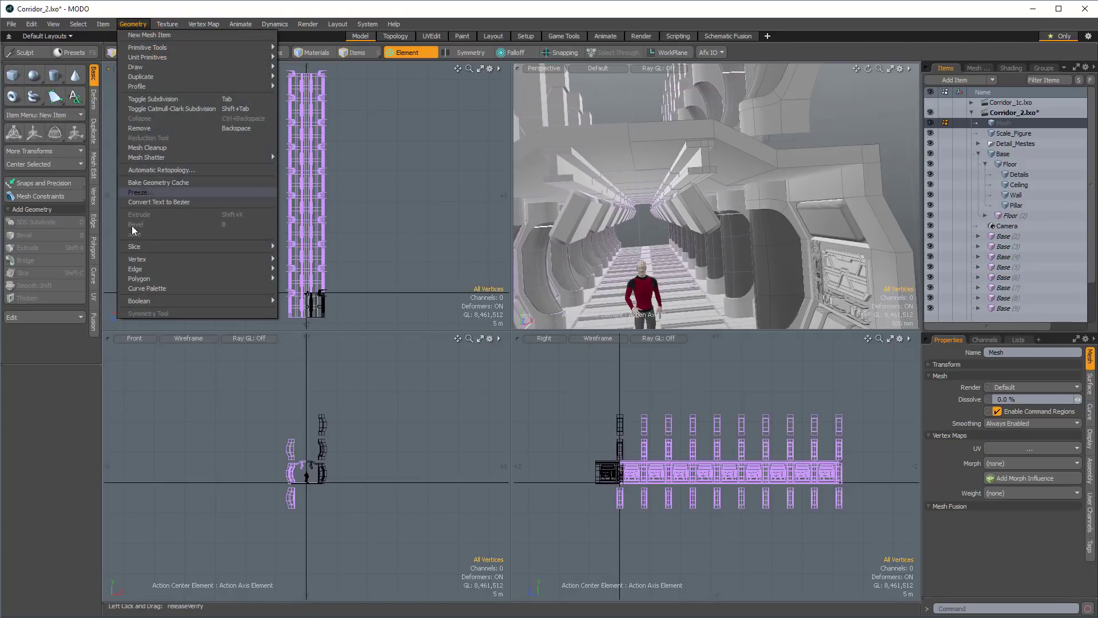
{"action": "left_click", "coordinate": [145, 288]}
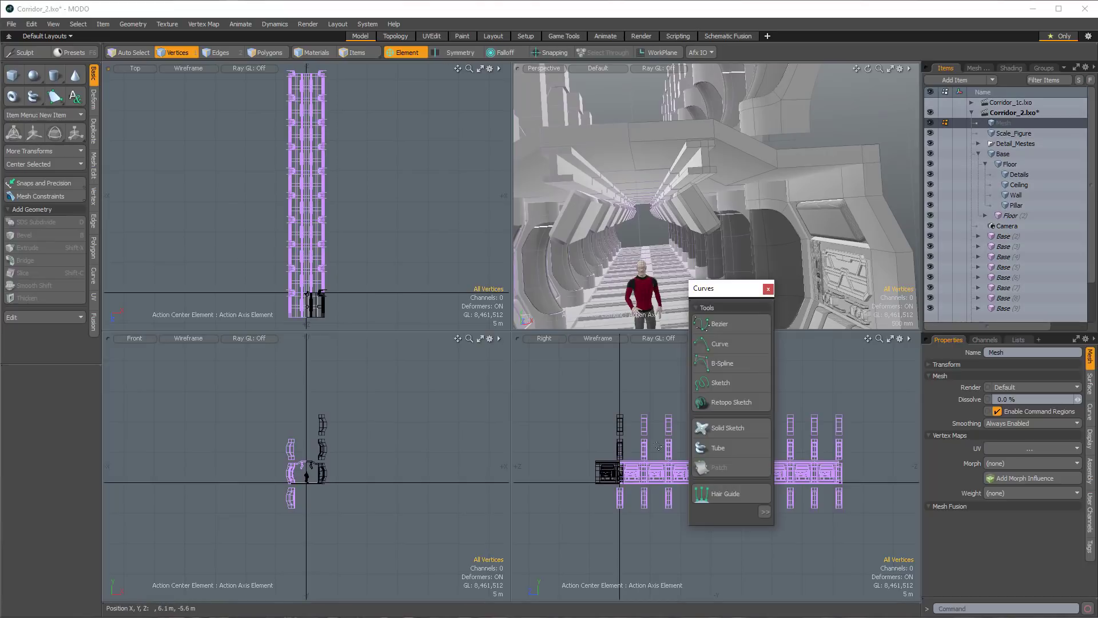
{"action": "left_click", "coordinate": [728, 369]}
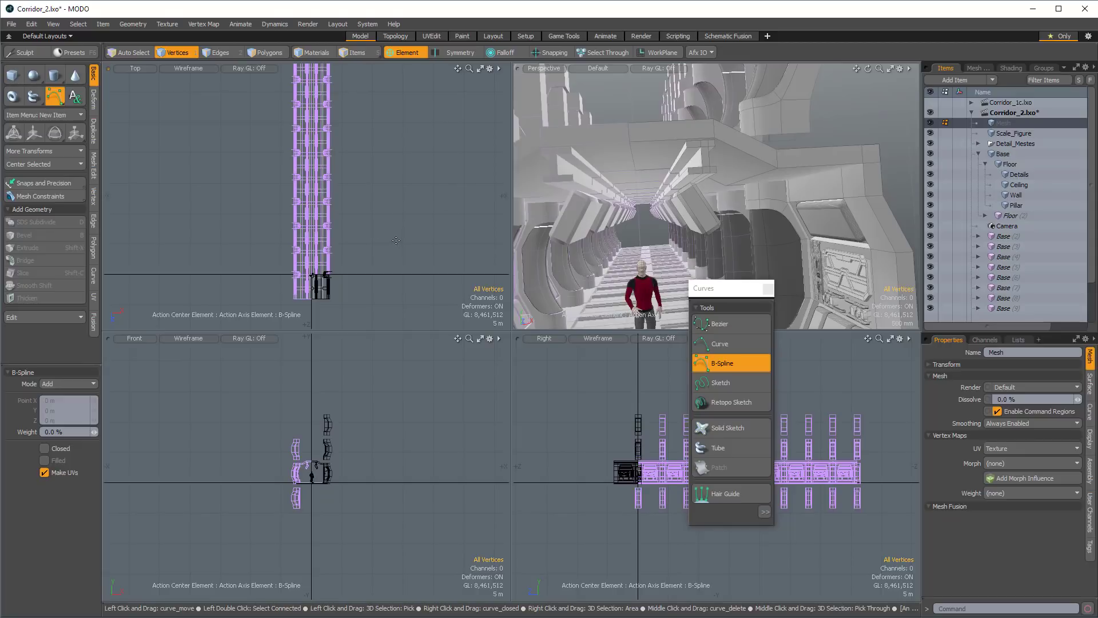
Draw an irregular, weaving B-spline in the top view along the corridor's middle, from its near end to about Z -36.3 m.
{"action": "left_click", "coordinate": [481, 69]}
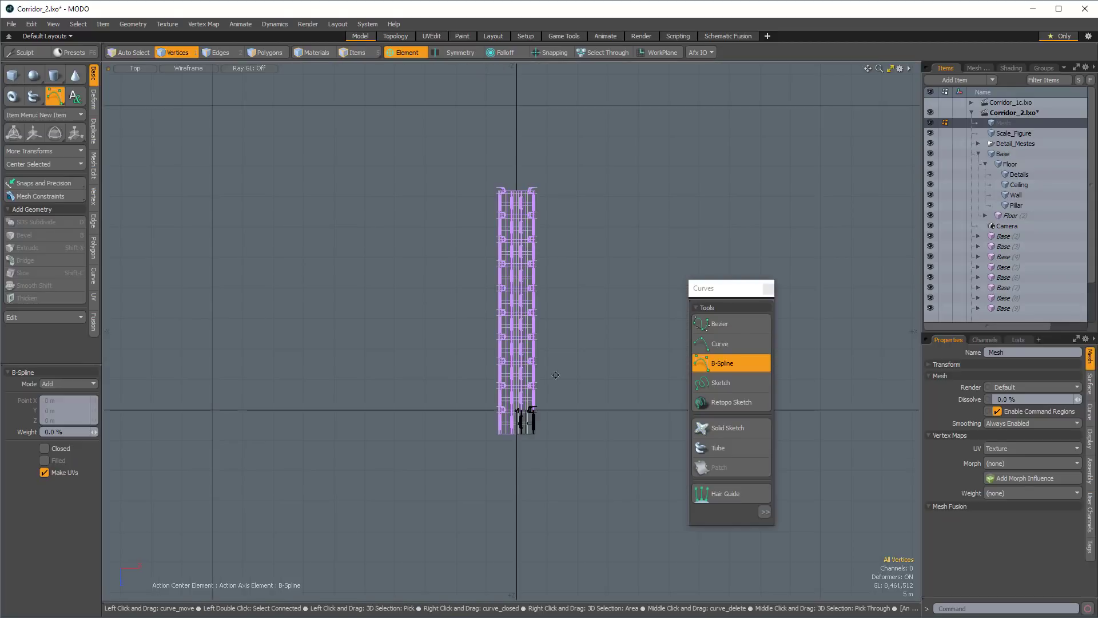
{"action": "left_click_drag", "start_coordinate": [585, 451], "coordinate": [583, 519], "text": "alt+shift"}
{"action": "left_click_drag", "start_coordinate": [511, 497], "coordinate": [525, 591], "text": "ctrl+alt"}
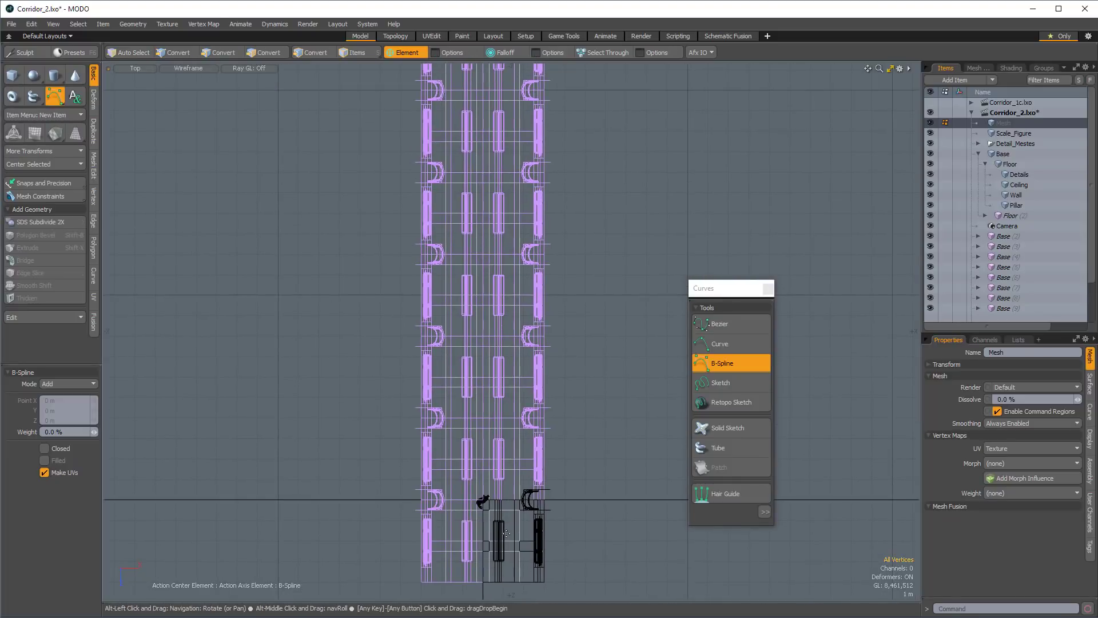
{"action": "left_click", "coordinate": [487, 579]}
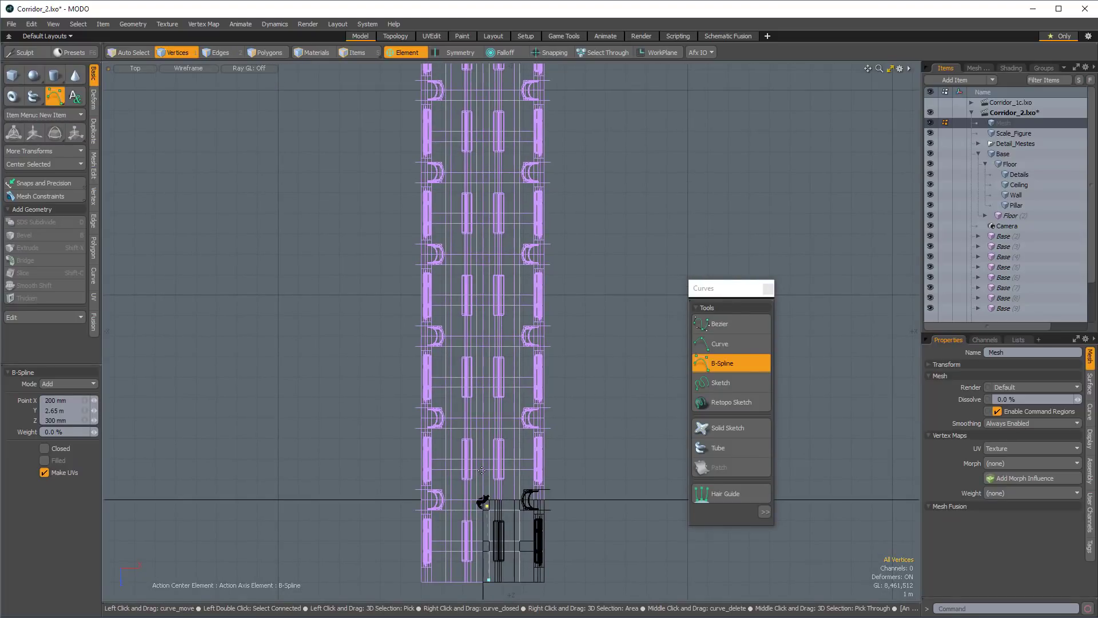
{"action": "left_click", "coordinate": [485, 432]}
{"action": "left_click", "coordinate": [487, 396]}
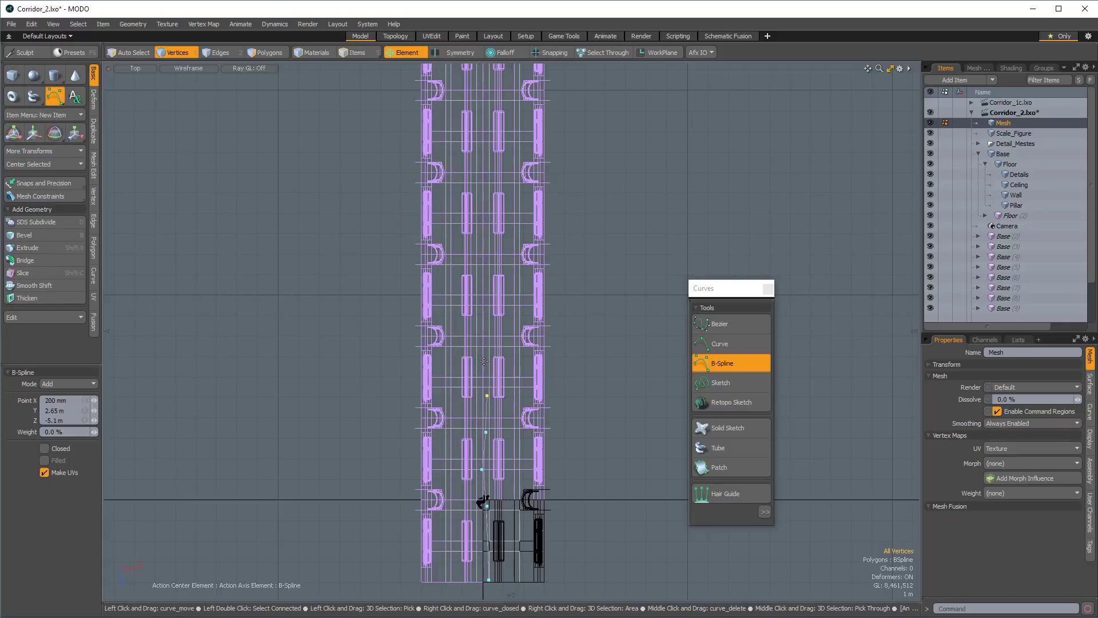
{"action": "left_click", "coordinate": [483, 360]}
{"action": "left_click", "coordinate": [485, 322]}
{"action": "left_click", "coordinate": [489, 307]}
{"action": "left_click", "coordinate": [483, 282]}
{"action": "left_click", "coordinate": [487, 263]}
{"action": "left_click", "coordinate": [487, 208]}
{"action": "left_click_drag", "start_coordinate": [479, 153], "coordinate": [476, 231], "text": "alt+shift"}
{"action": "left_click", "coordinate": [483, 220]}
{"action": "left_click", "coordinate": [490, 182]}
{"action": "left_click", "coordinate": [484, 143]}
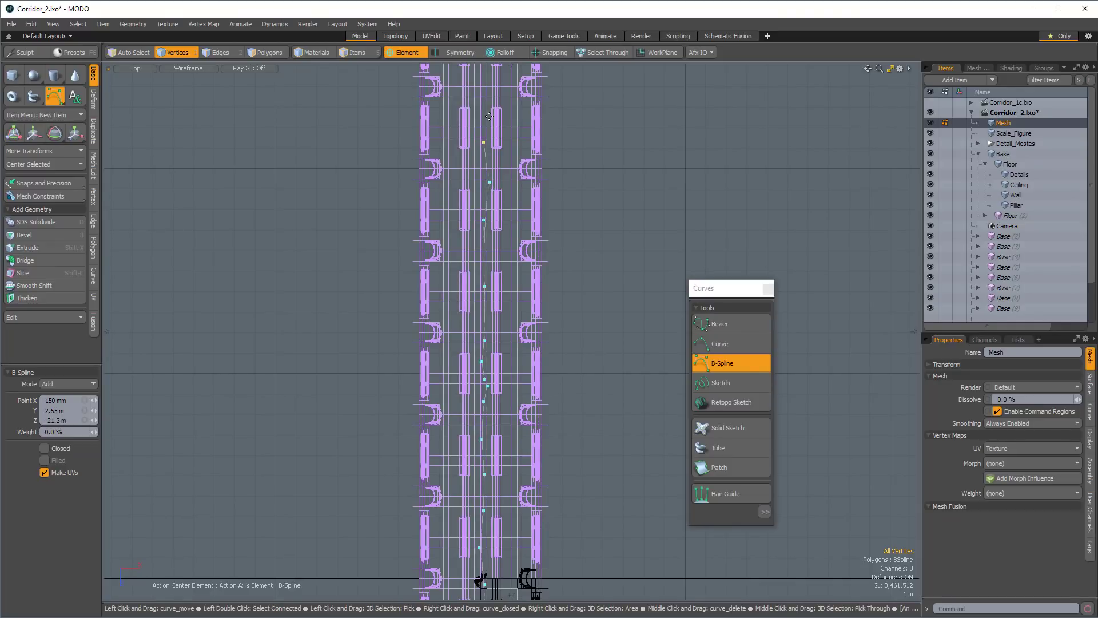
{"action": "left_click_drag", "start_coordinate": [484, 143], "coordinate": [485, 219], "text": "alt+shift"}
{"action": "left_click", "coordinate": [490, 141]}
{"action": "left_click", "coordinate": [498, 105]}
{"action": "left_click_drag", "start_coordinate": [498, 104], "coordinate": [504, 205], "text": "alt+shift"}
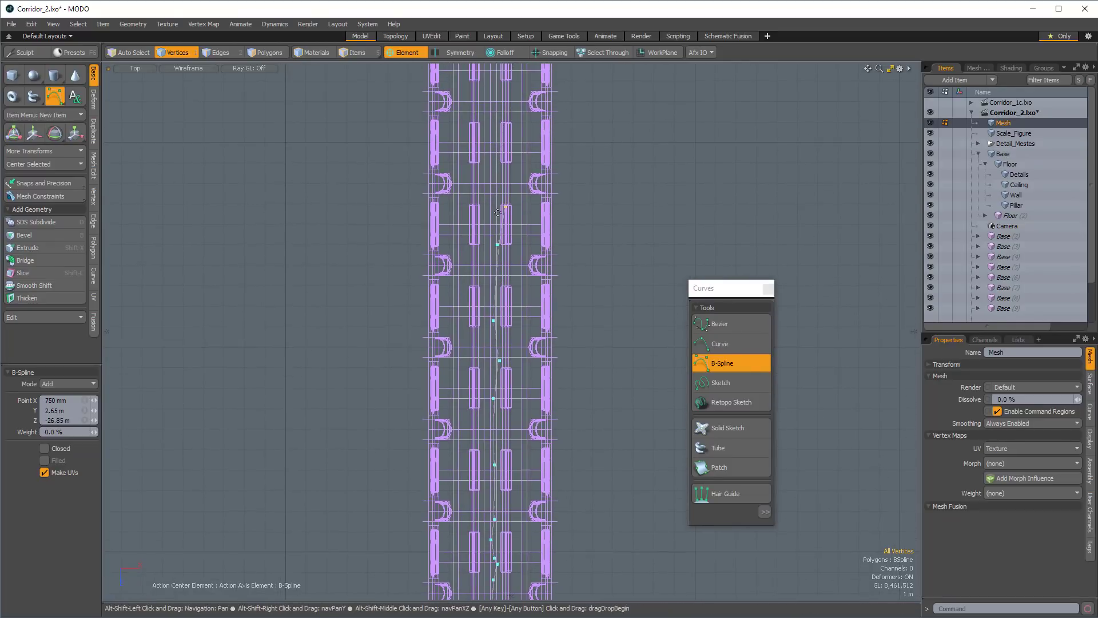
{"action": "left_click", "coordinate": [491, 150]}
{"action": "left_click_drag", "start_coordinate": [491, 150], "coordinate": [497, 210], "text": "alt+shift"}
{"action": "left_click", "coordinate": [497, 159]}
{"action": "left_click", "coordinate": [505, 130]}
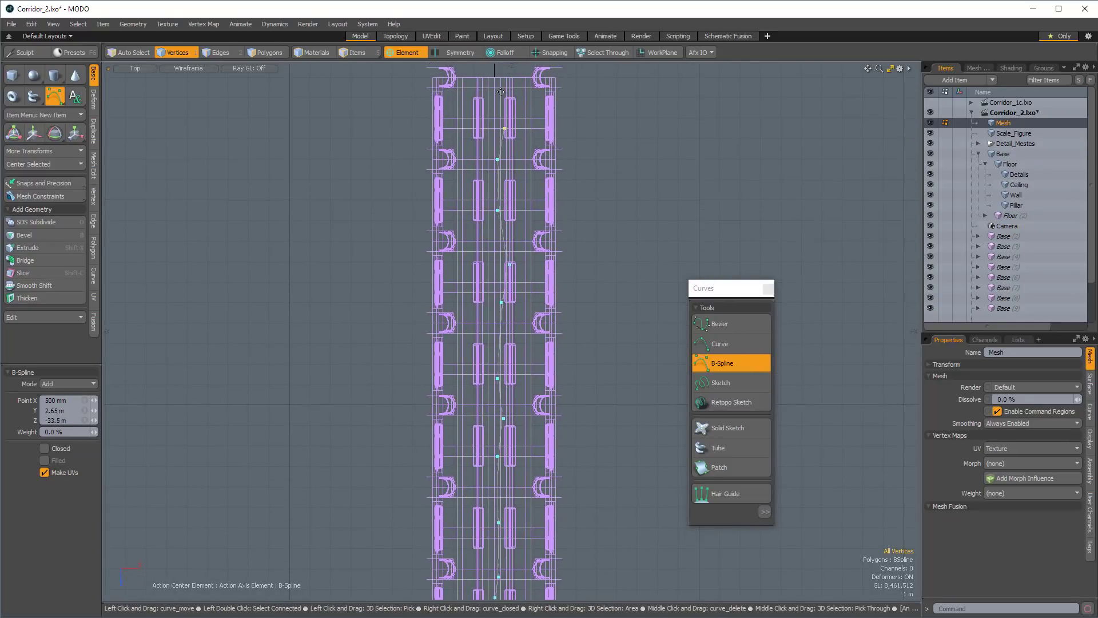
{"action": "left_click", "coordinate": [501, 71]}
{"action": "left_click_drag", "start_coordinate": [578, 411], "coordinate": [579, 362], "text": "alt"}
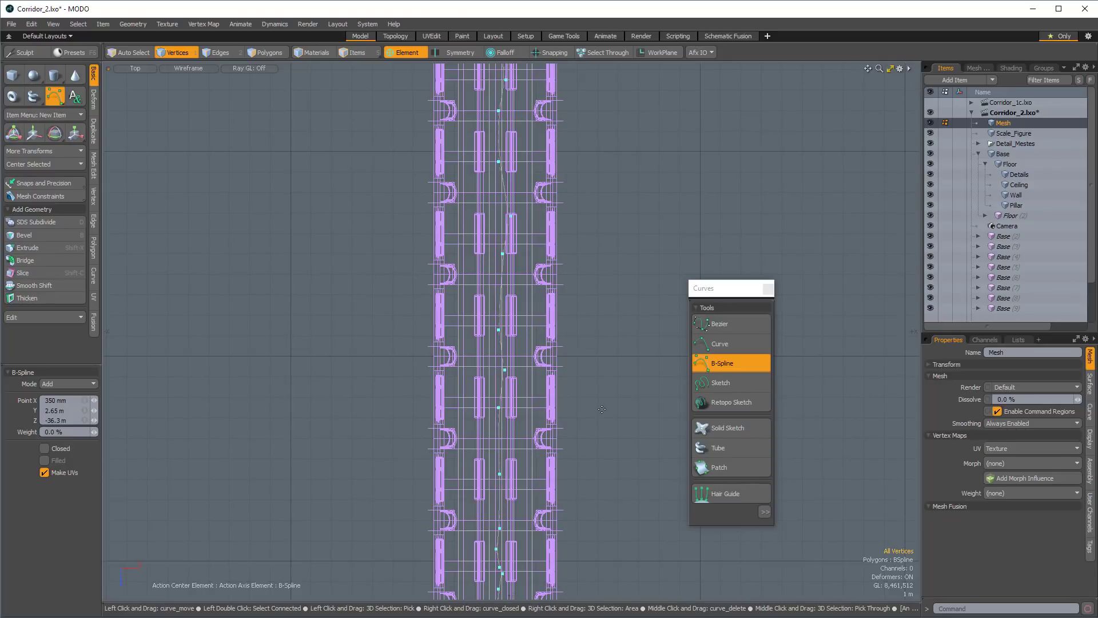
Offset several B-spline points up and down in the front view to make the curve undulate, moving one to about X 10 mm, Y 2.75 m.
{"action": "key", "text": "KP_0"}
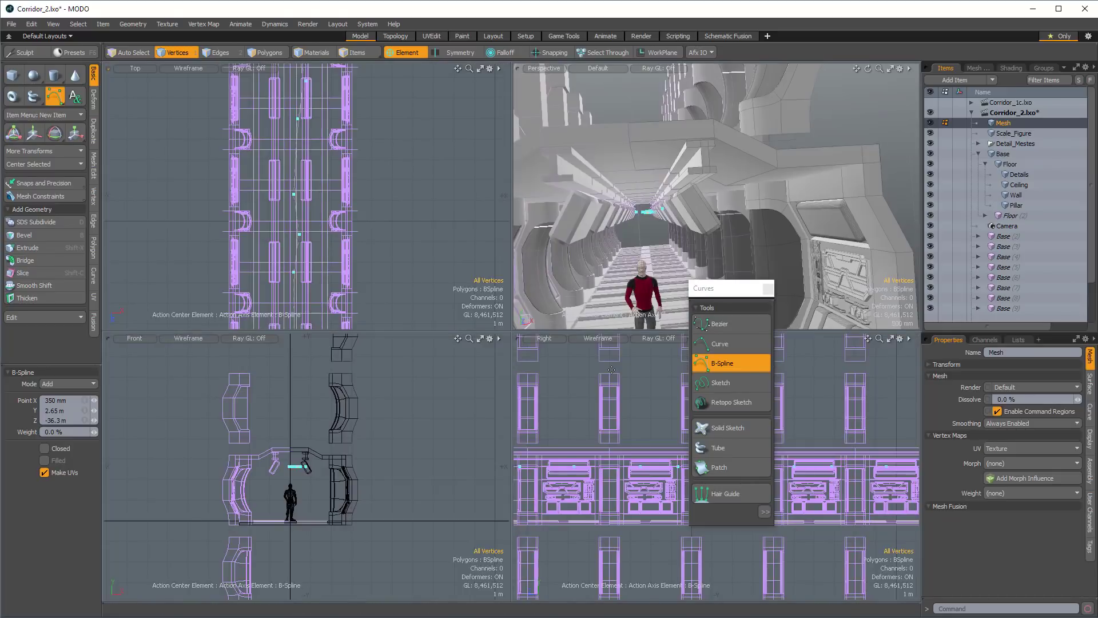
{"action": "scroll", "coordinate": [274, 492], "scroll_direction": "up", "scroll_amount": 8}
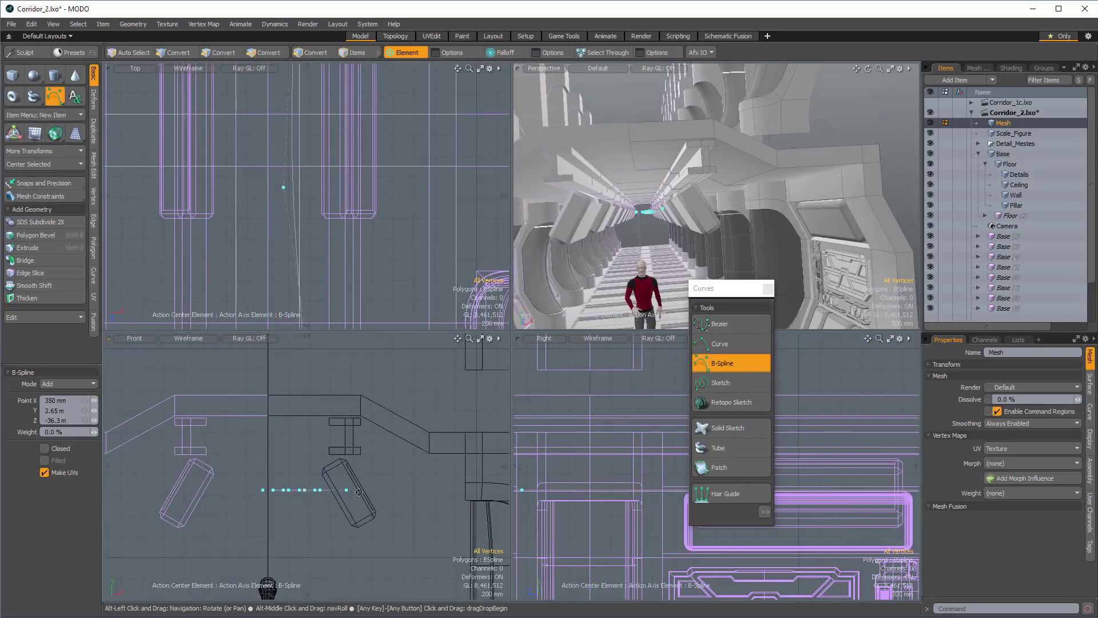
{"action": "scroll", "coordinate": [286, 492], "scroll_direction": "down", "scroll_amount": 1}
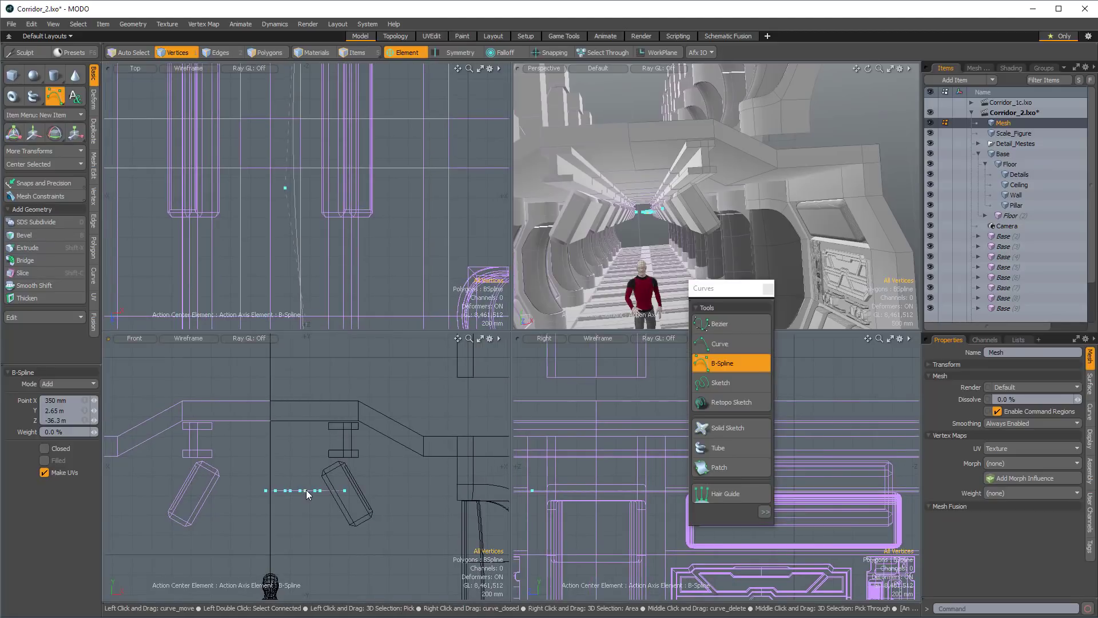
{"action": "left_click_drag", "start_coordinate": [305, 491], "coordinate": [343, 493]}
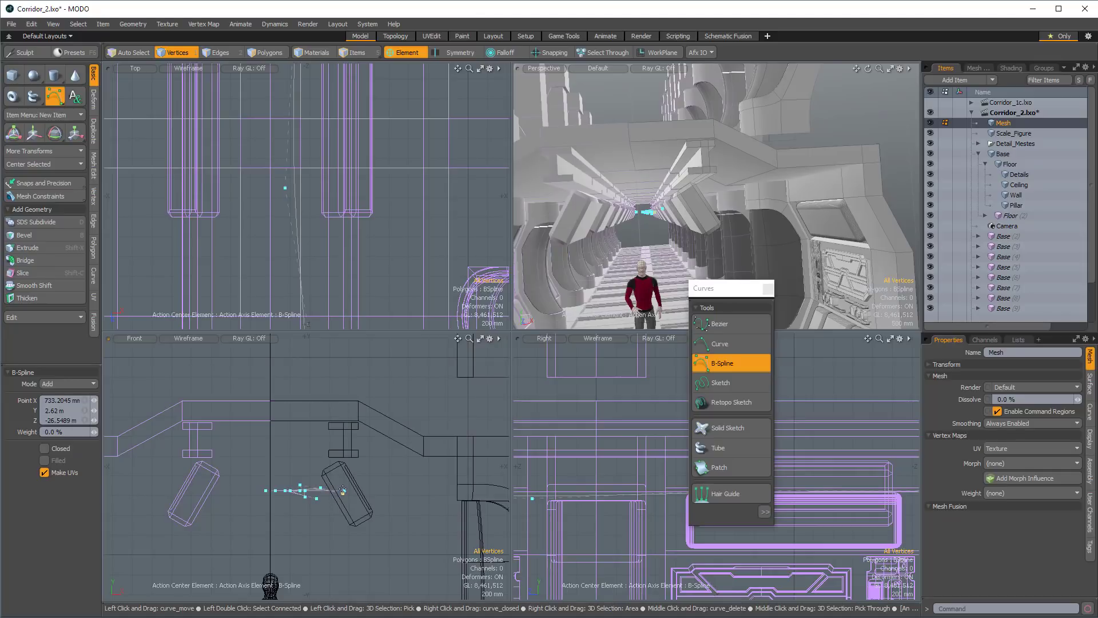
{"action": "left_click", "coordinate": [340, 482]}
{"action": "left_click", "coordinate": [284, 481]}
{"action": "left_click", "coordinate": [274, 490]}
{"action": "left_click", "coordinate": [274, 502]}
{"action": "left_click_drag", "start_coordinate": [265, 492], "coordinate": [272, 481]}
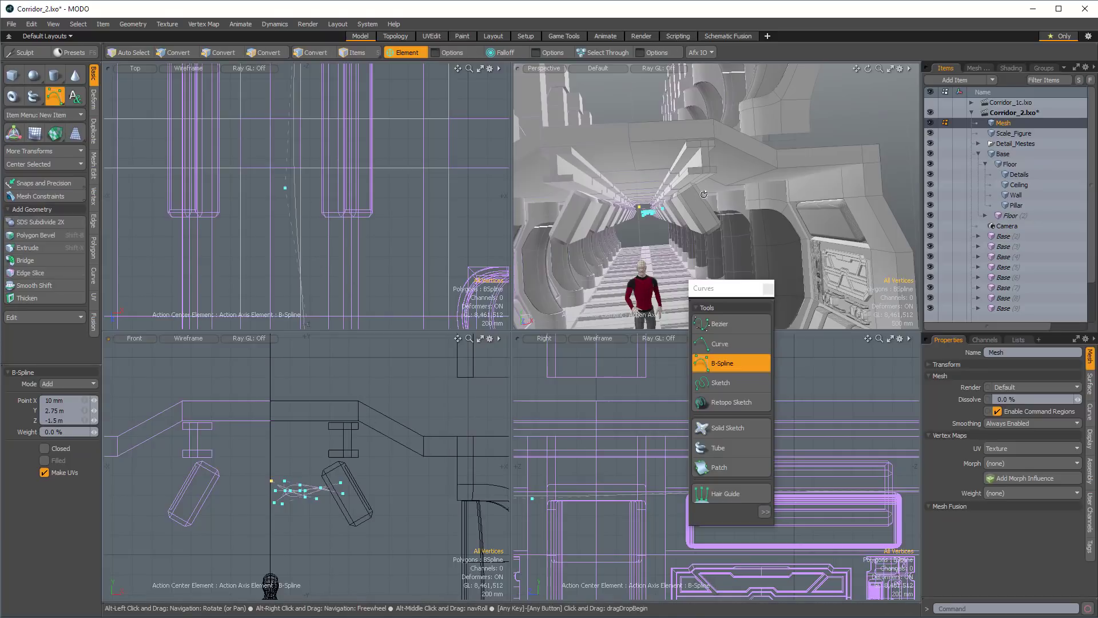
Raise the whole B-spline 500 mm with the Automatic action center and shift it sideways to the corridor's middle.
{"action": "key", "text": "space"}
{"action": "key", "text": "w"}
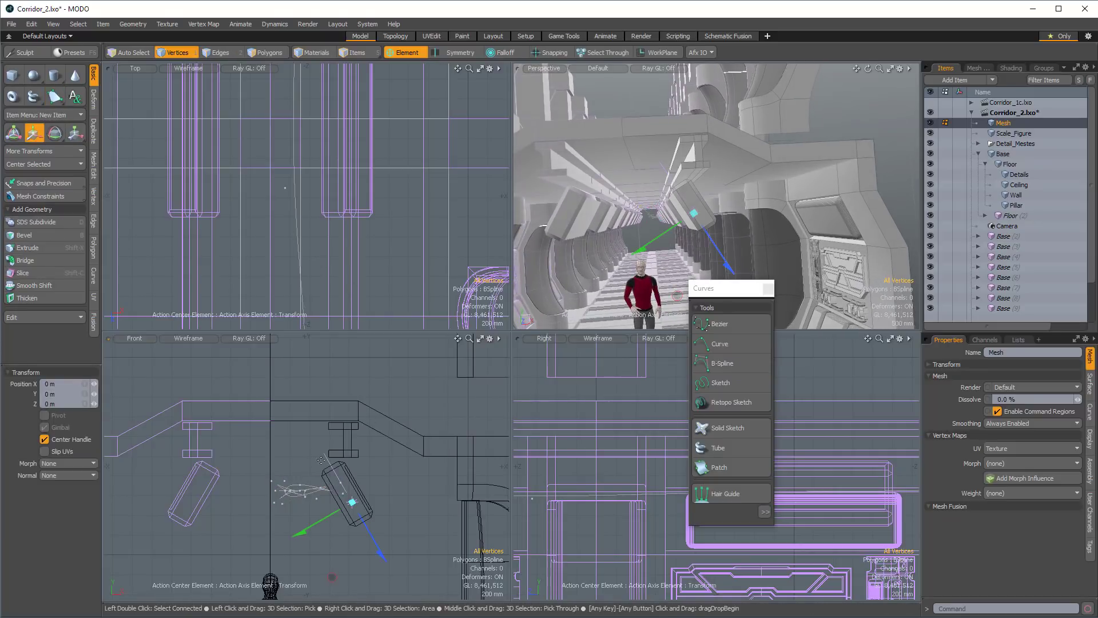
{"action": "left_click", "coordinate": [399, 52]}
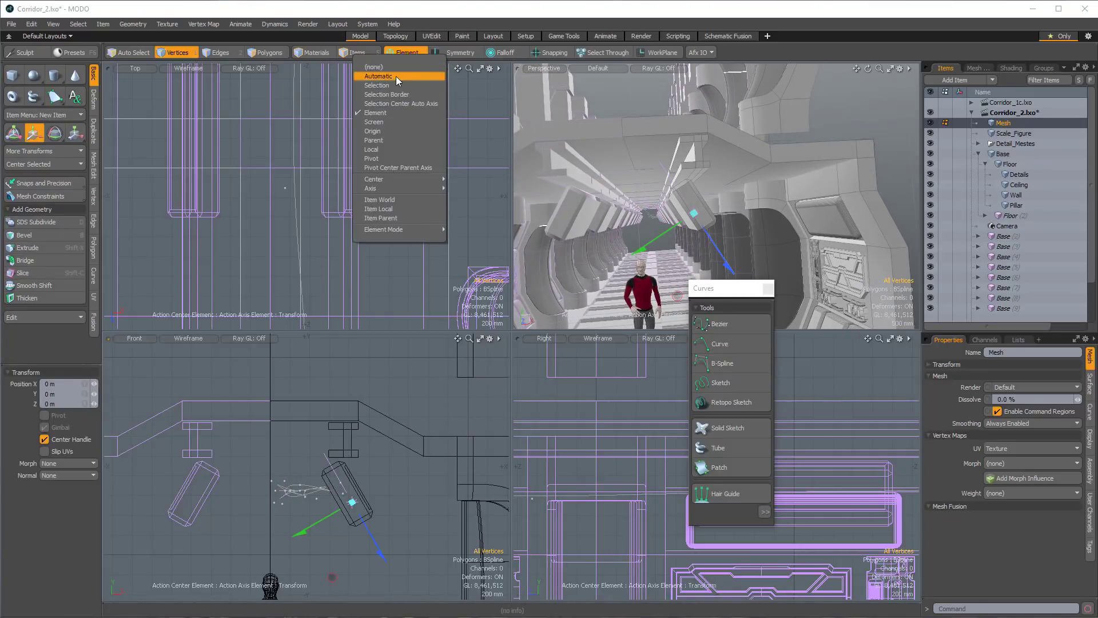
{"action": "left_click", "coordinate": [396, 77]}
{"action": "left_click_drag", "start_coordinate": [307, 434], "coordinate": [308, 385]}
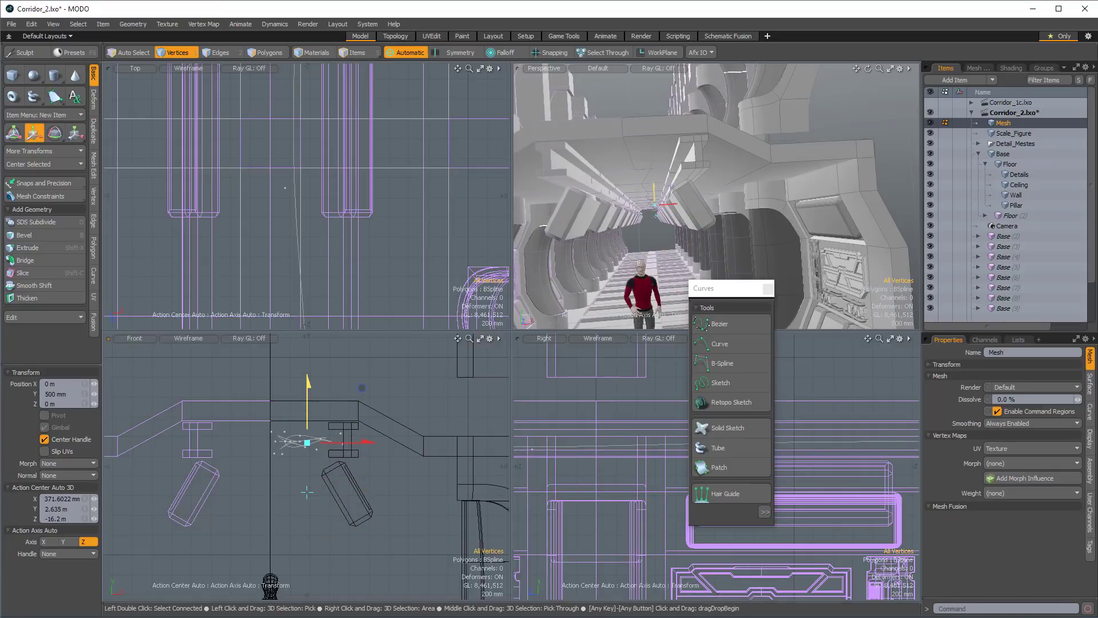
{"action": "left_click_drag", "start_coordinate": [366, 441], "coordinate": [341, 441]}
{"action": "left_click_drag", "start_coordinate": [722, 221], "coordinate": [739, 191], "text": "alt"}
{"action": "key", "text": "space"}
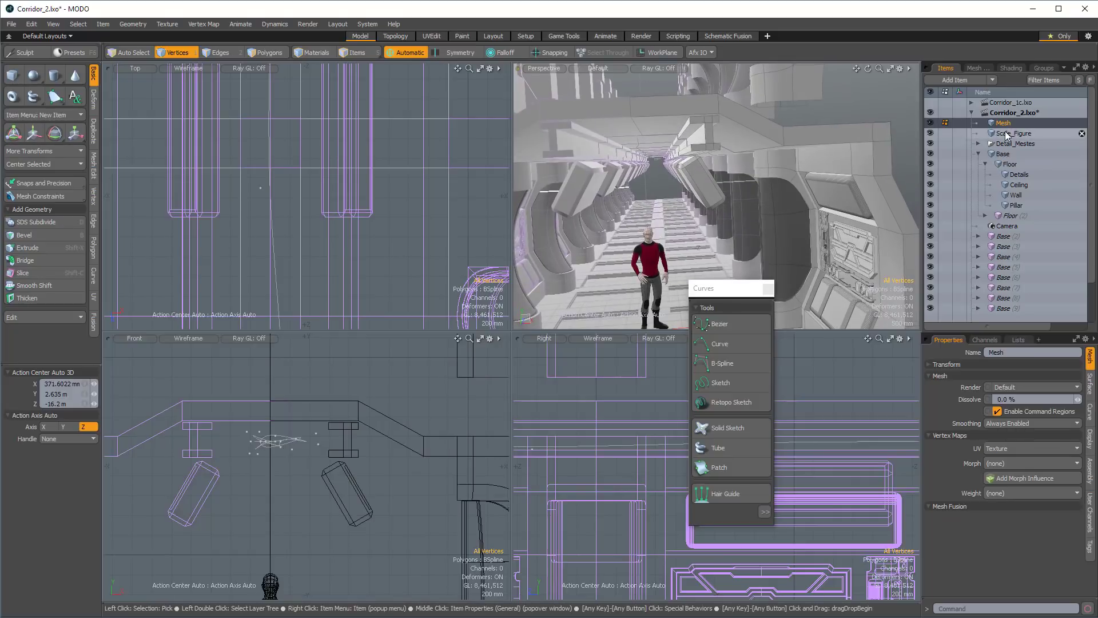
Add a new mesh item named Hoses and rename the B-spline's mesh item as Curve.
{"action": "key", "text": "n"}
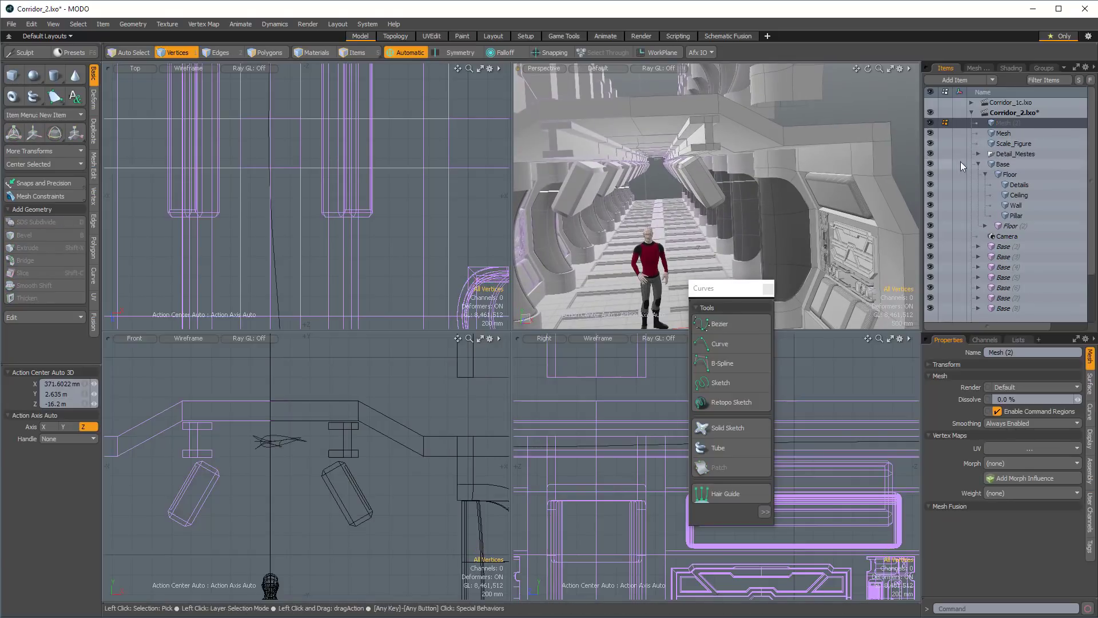
{"action": "left_click", "coordinate": [1029, 354]}
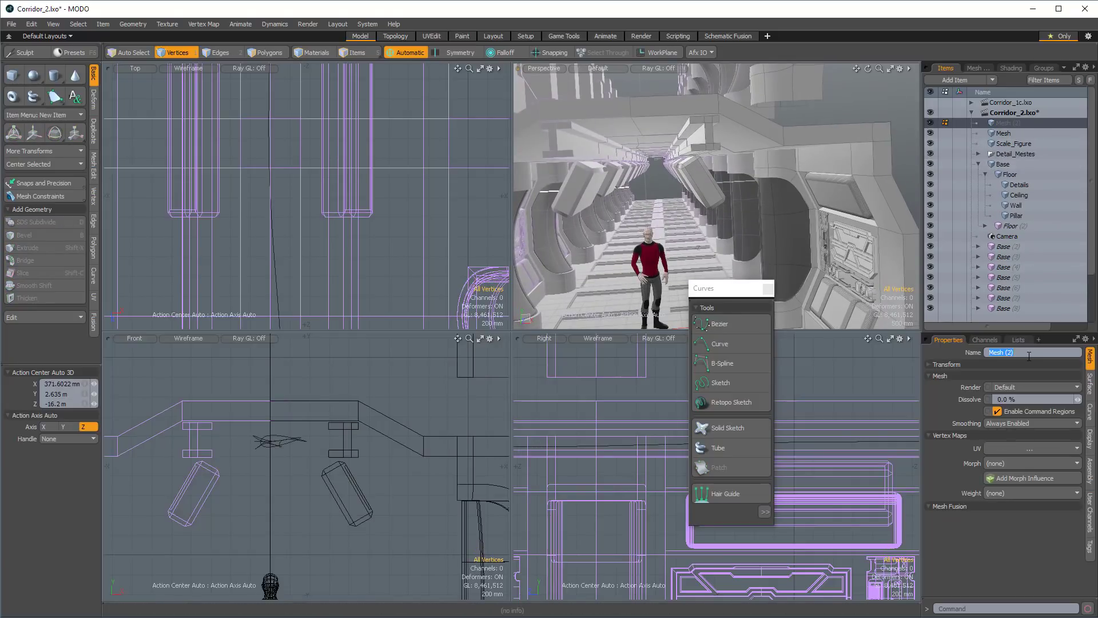
{"action": "type", "text": "Pip"}
{"action": "key", "text": "BackSpace"}
{"action": "key", "text": "BackSpace"}
{"action": "key", "text": "BackSpace"}
{"action": "key", "text": "BackSpace"}
{"action": "type", "text": "Hoses"}
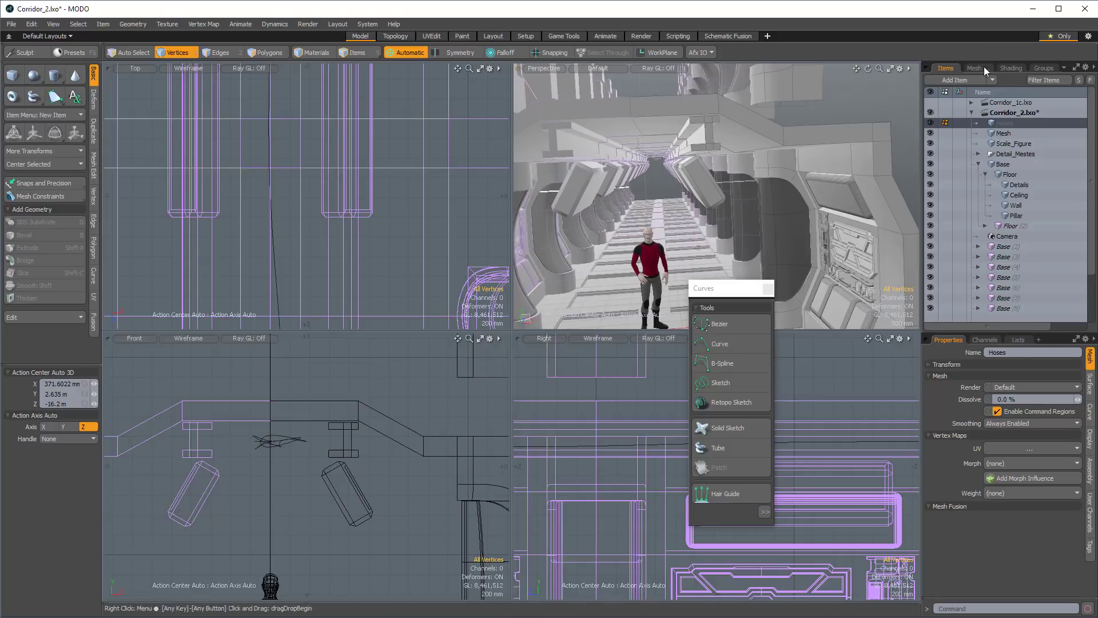
{"action": "left_click", "coordinate": [1004, 133]}
{"action": "left_click", "coordinate": [1016, 353]}
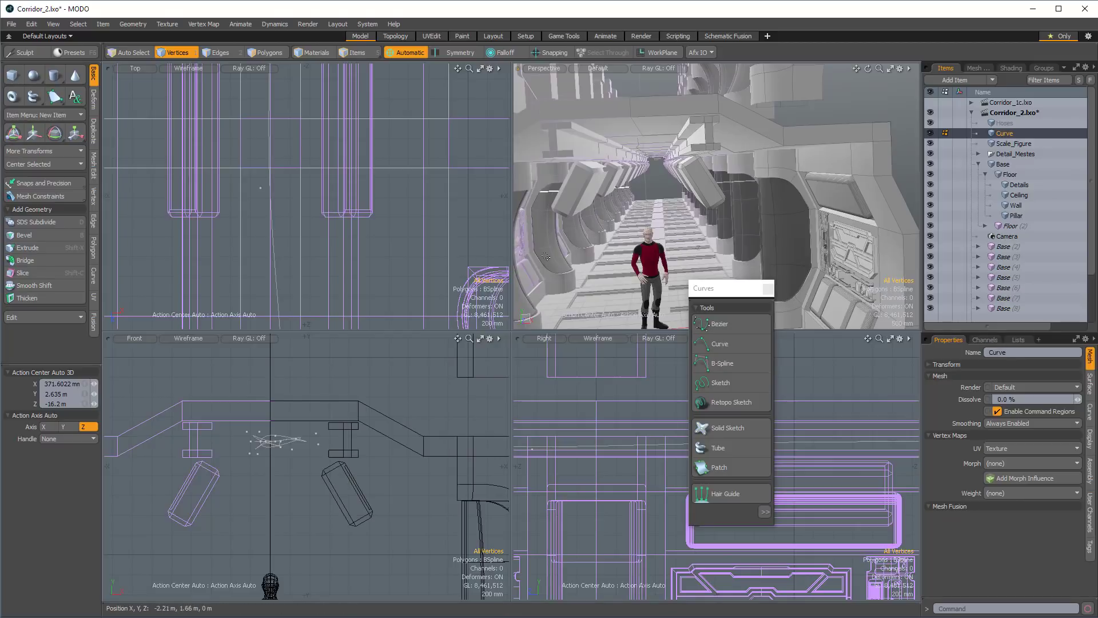
Close the curve tools palette and add a Cylinder mesh operation to the Hoses item.
{"action": "left_click", "coordinate": [1004, 124]}
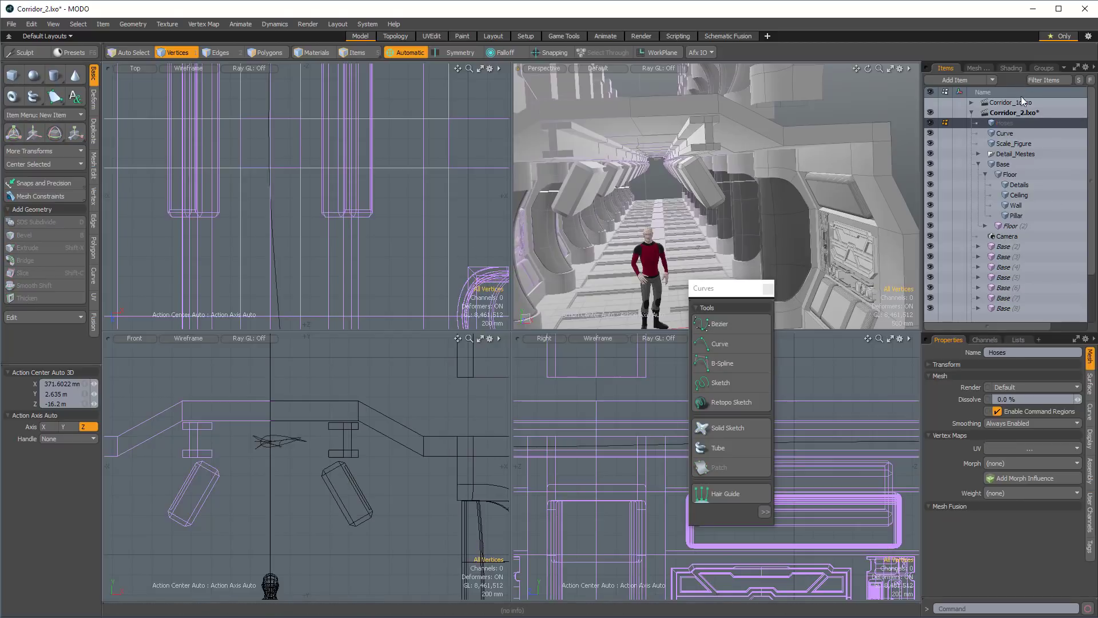
{"action": "left_click", "coordinate": [977, 68]}
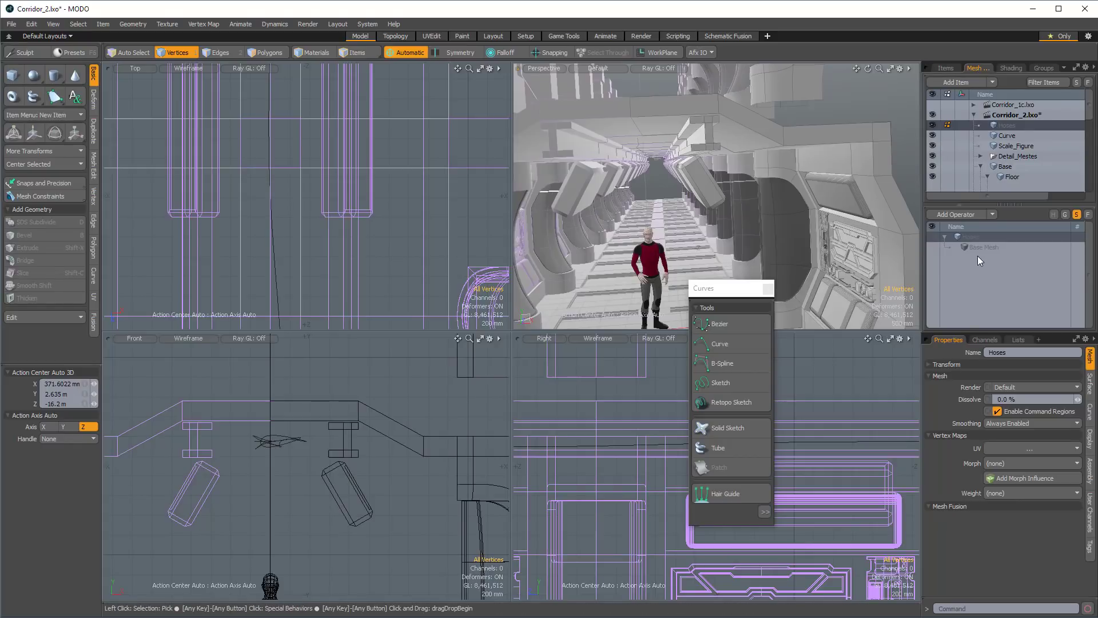
{"action": "left_click", "coordinate": [768, 288]}
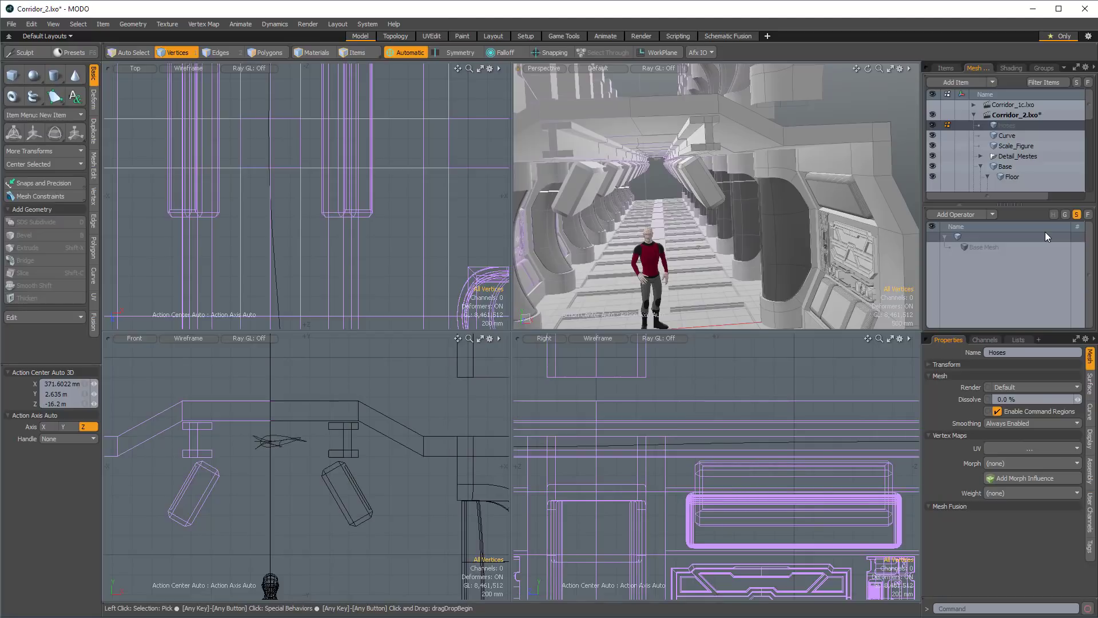
{"action": "left_click_drag", "start_coordinate": [738, 181], "coordinate": [704, 172], "text": "alt"}
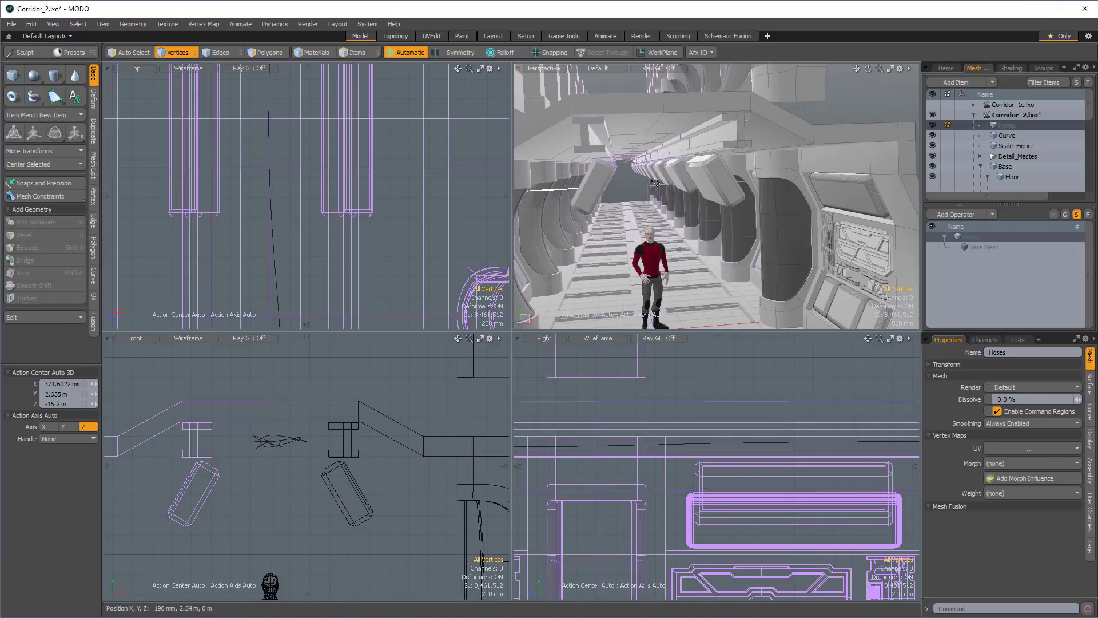
{"action": "left_click_drag", "start_coordinate": [655, 182], "coordinate": [621, 194], "text": "alt"}
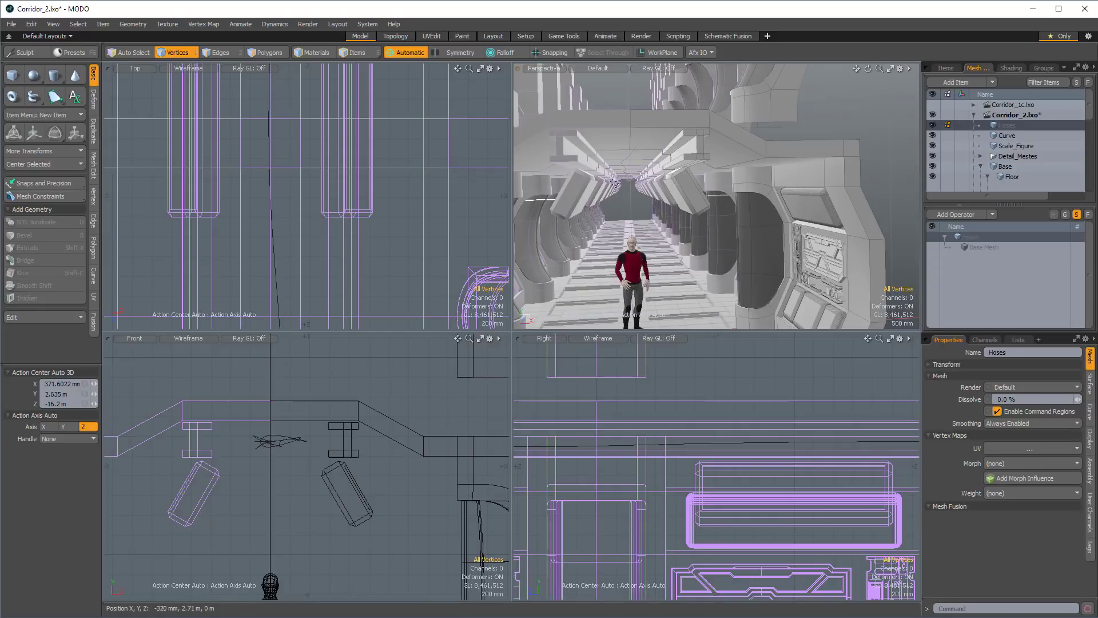
{"action": "left_click_drag", "start_coordinate": [633, 169], "coordinate": [587, 157], "text": "alt"}
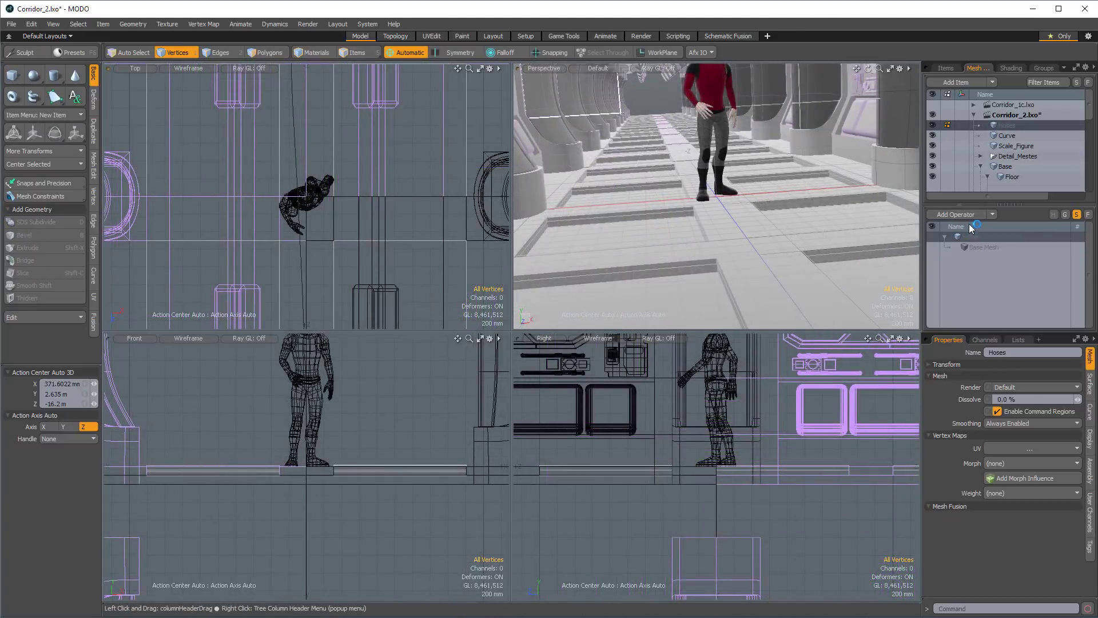
{"action": "left_click", "coordinate": [966, 214]}
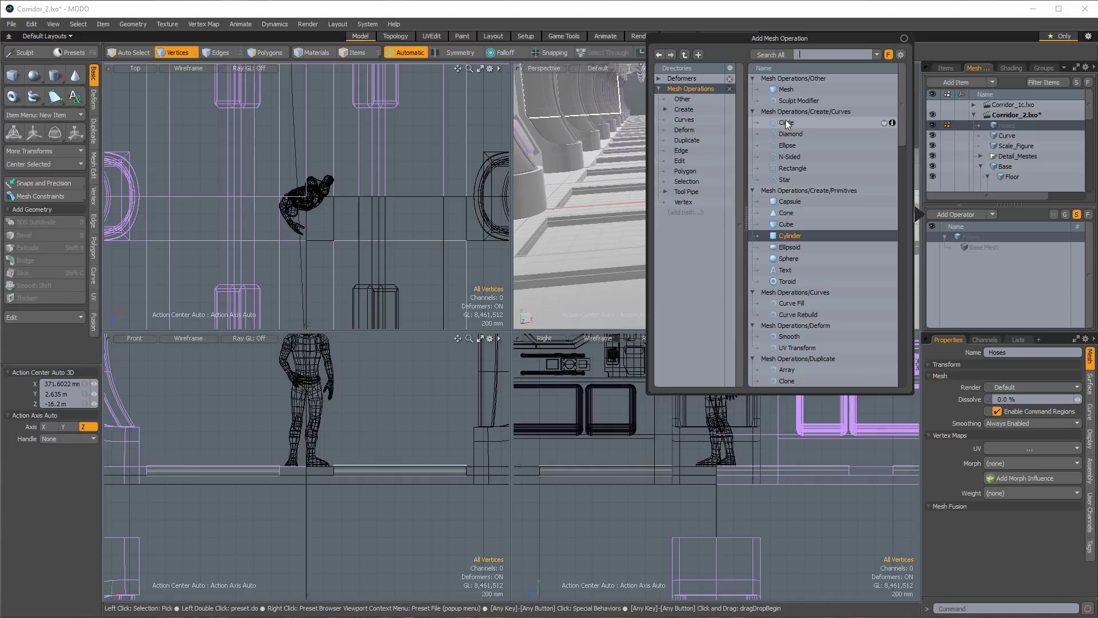
{"action": "double_click", "coordinate": [785, 236]}
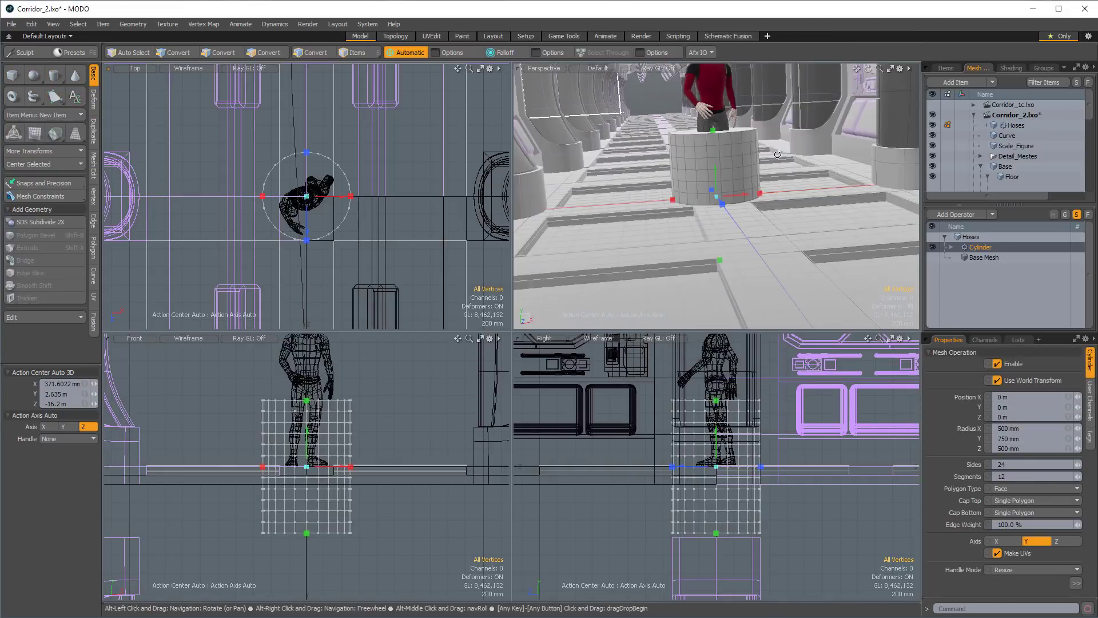
Flatten the cylinder to radius Y 0 m with 8 sides and 1 segment, and lower it to about Y -430 mm.
{"action": "left_click_drag", "start_coordinate": [778, 154], "coordinate": [773, 178], "text": "alt"}
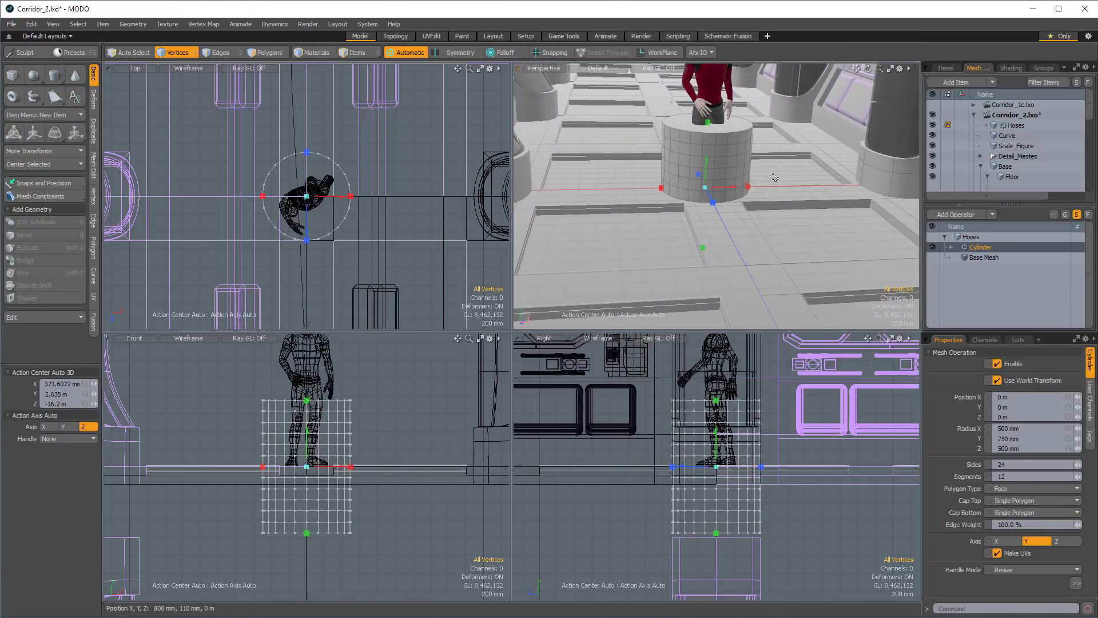
{"action": "left_click", "coordinate": [1038, 439]}
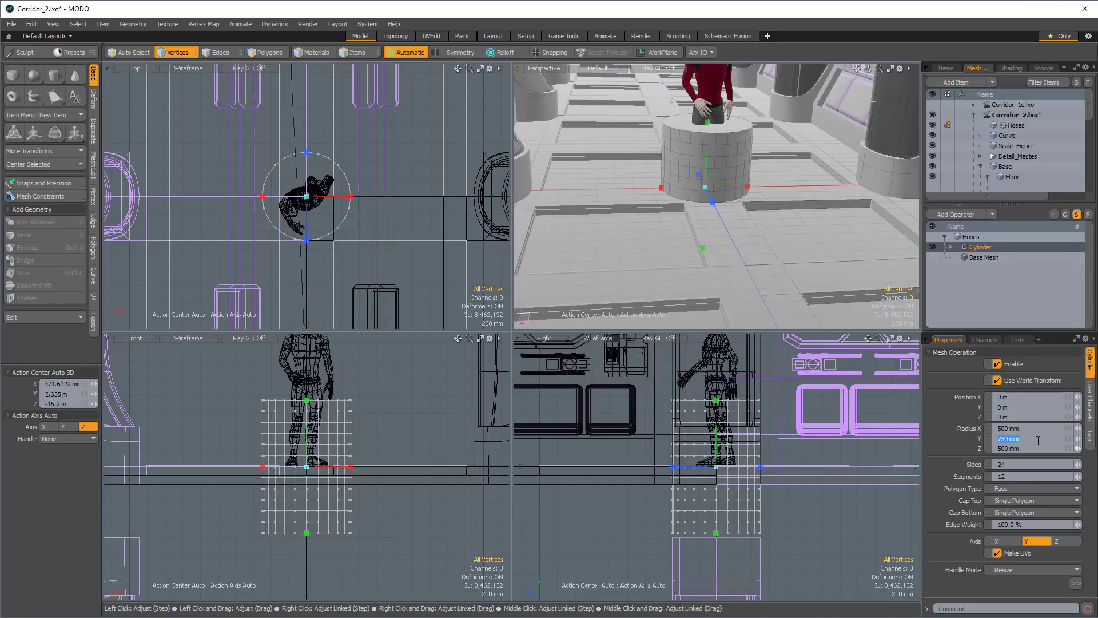
{"action": "type", "text": "0"}
{"action": "key", "text": "Return"}
{"action": "left_click", "coordinate": [1015, 477]}
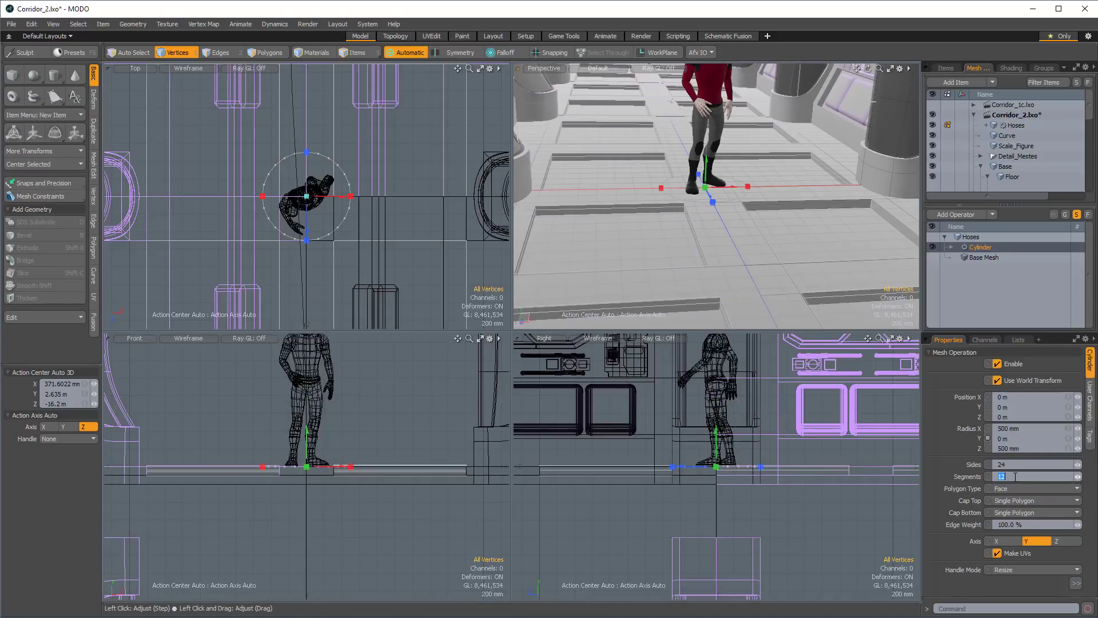
{"action": "type", "text": "1"}
{"action": "key", "text": "shift+Tab"}
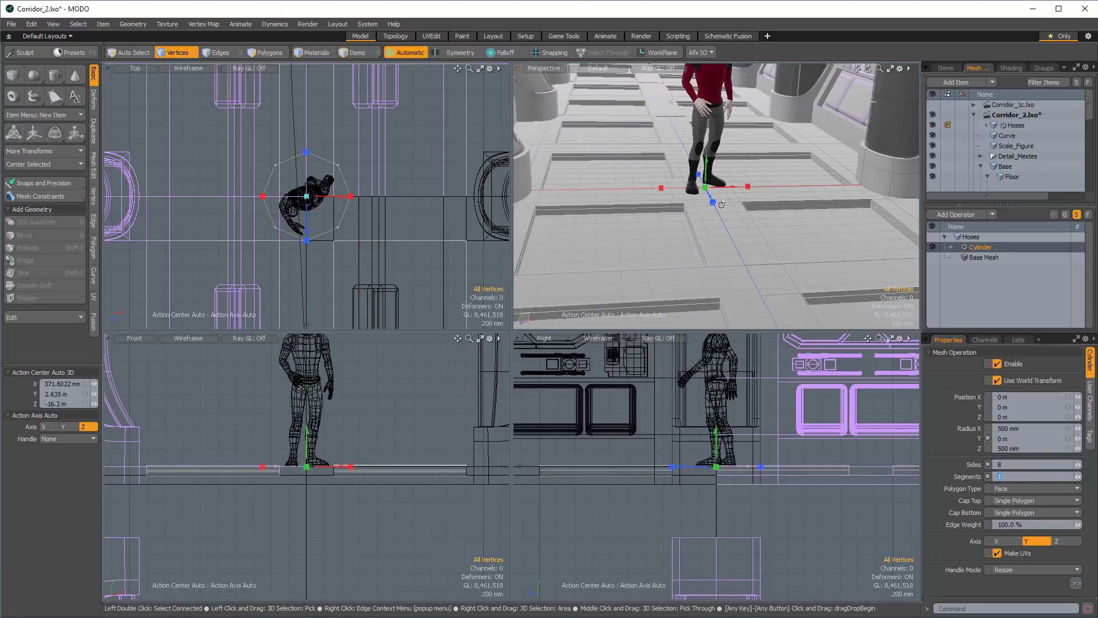
{"action": "left_click_drag", "start_coordinate": [721, 205], "coordinate": [779, 303], "text": "alt"}
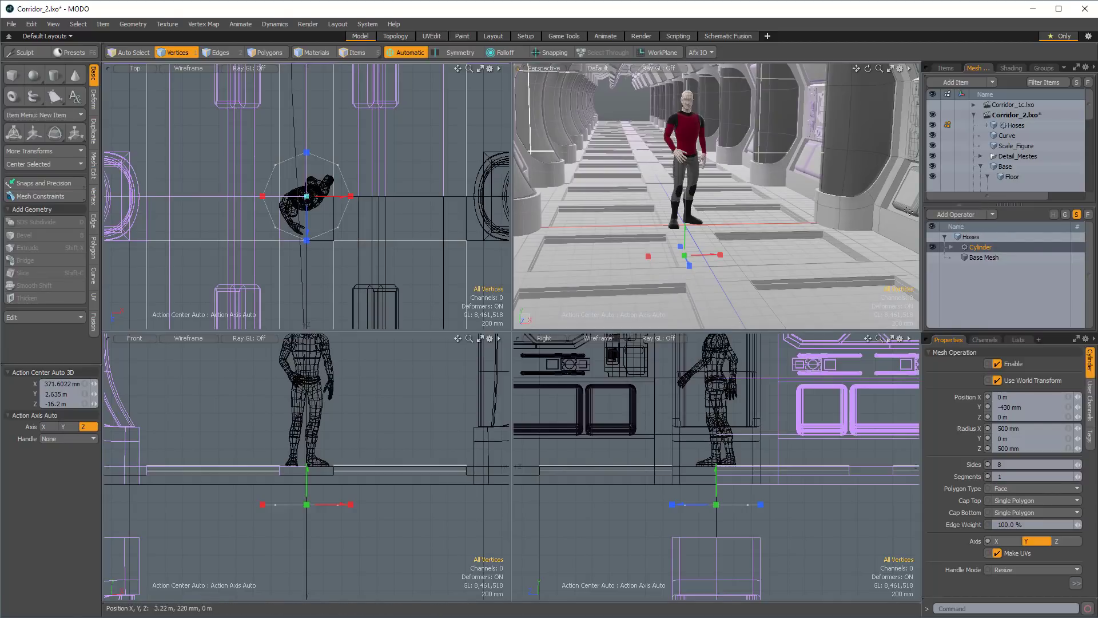
Add a Curve Extrude mesh operation to Hoses, using the Curve item as its path.
{"action": "left_click", "coordinate": [958, 216]}
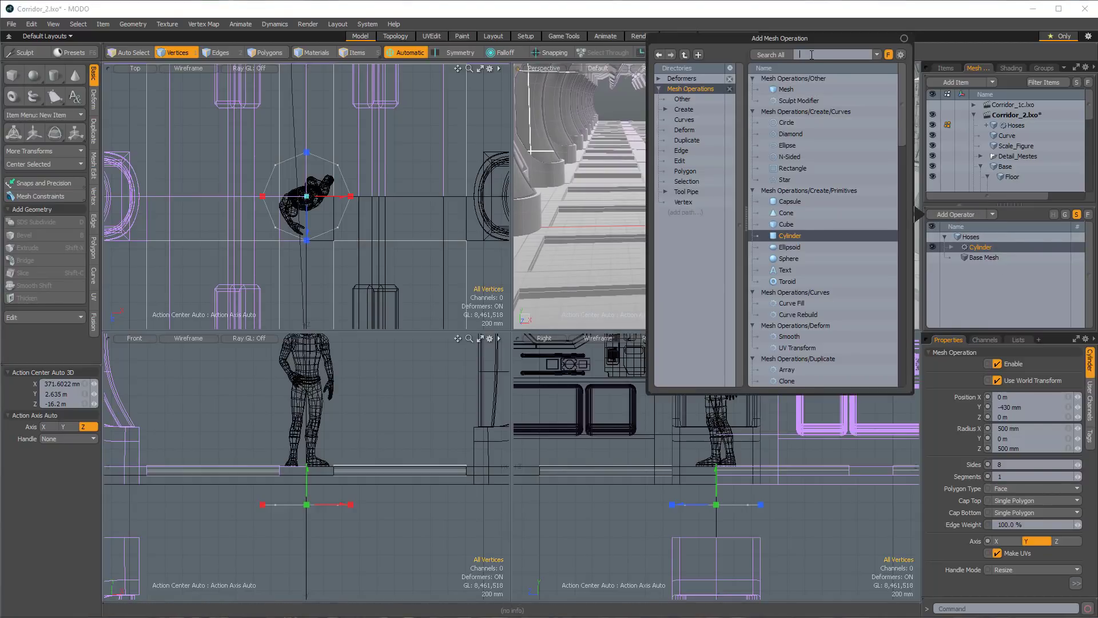
{"action": "type", "text": "curv"}
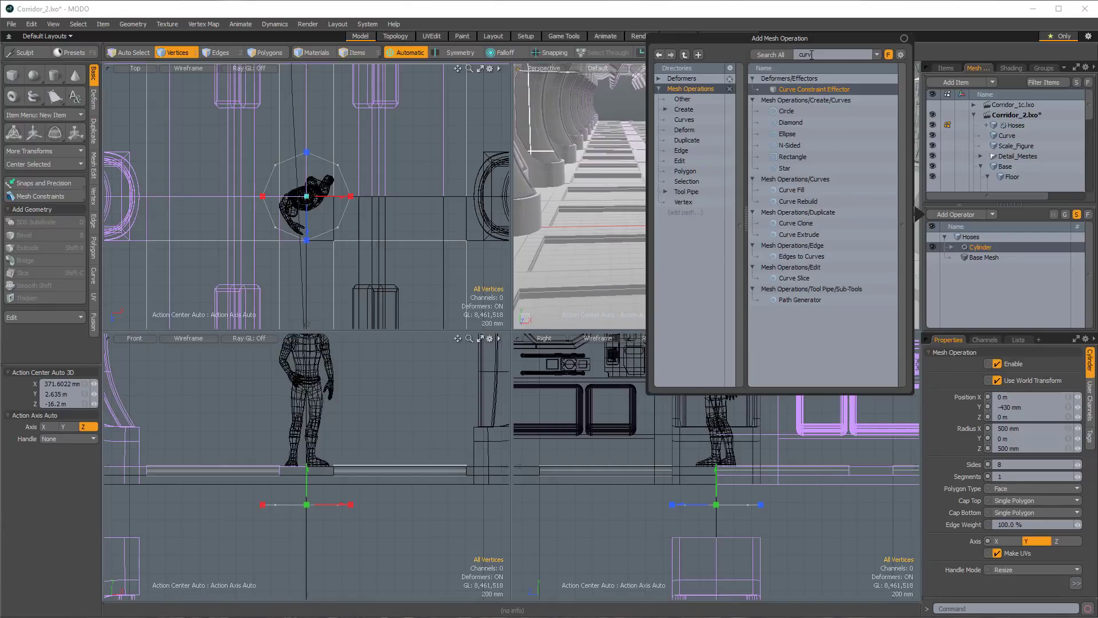
{"action": "type", "text": "re"}
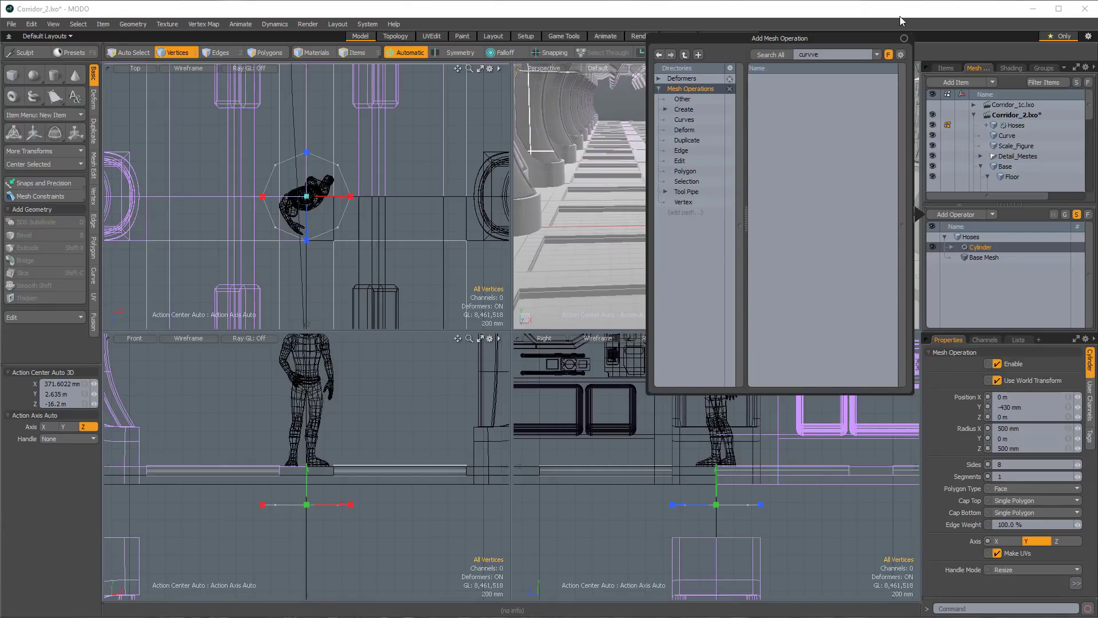
{"action": "key", "text": "BackSpace"}
{"action": "key", "text": "BackSpace"}
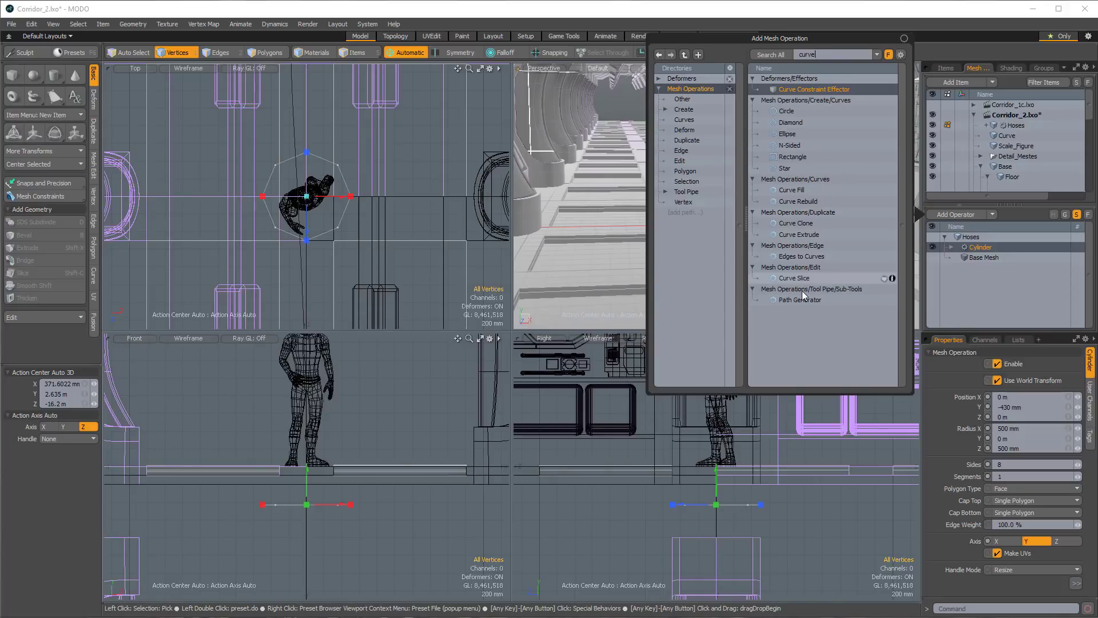
{"action": "double_click", "coordinate": [801, 235]}
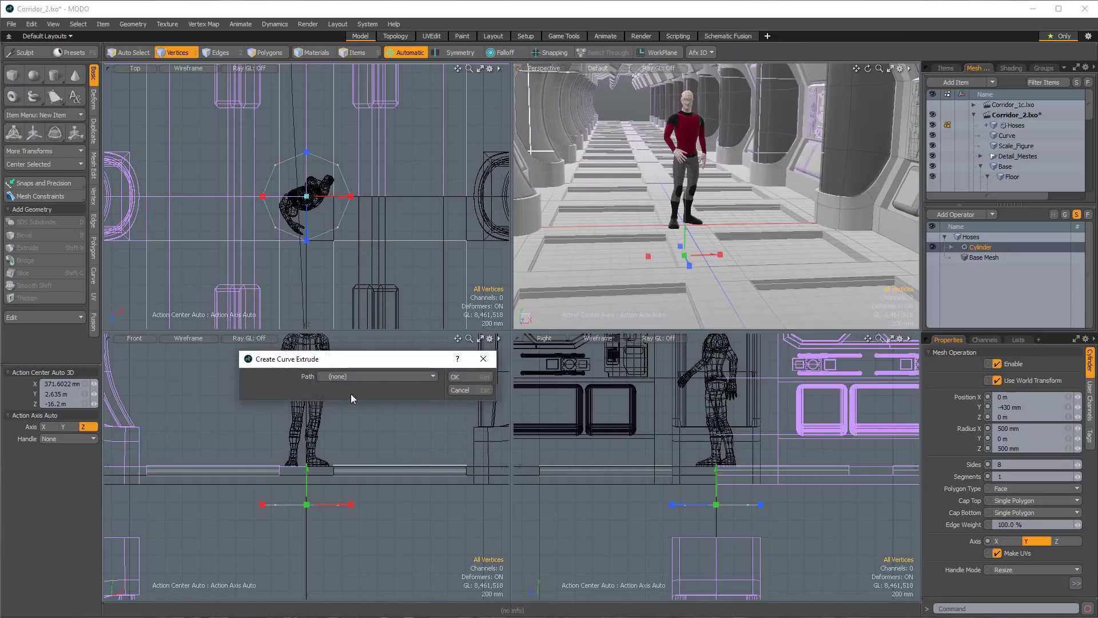
{"action": "left_click_drag", "start_coordinate": [368, 364], "coordinate": [477, 242]}
{"action": "left_click", "coordinate": [550, 255]}
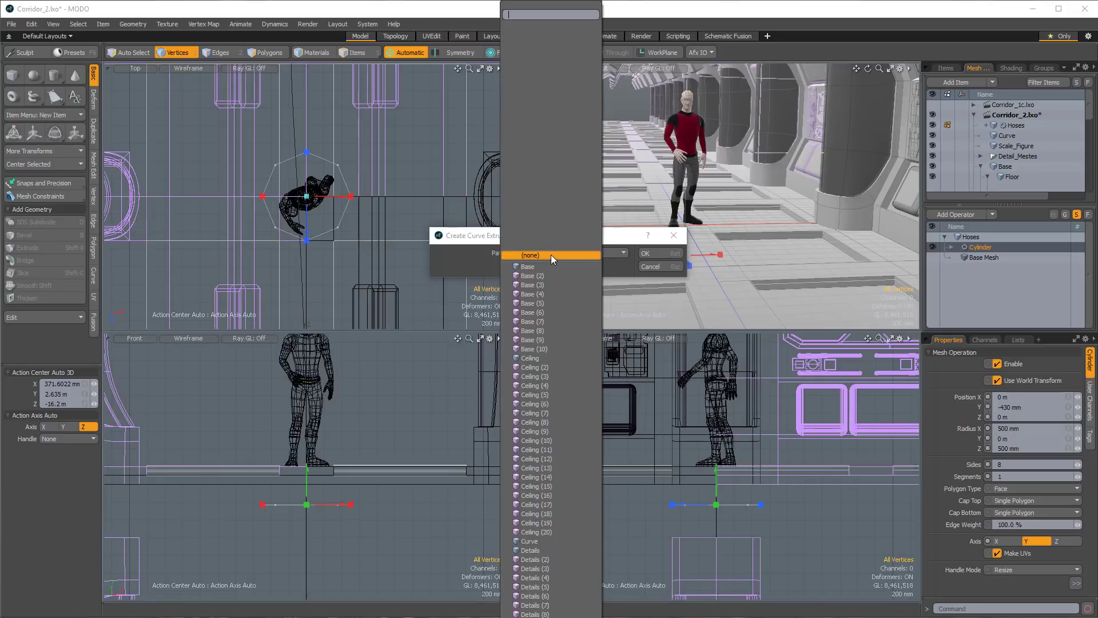
{"action": "left_click", "coordinate": [527, 542]}
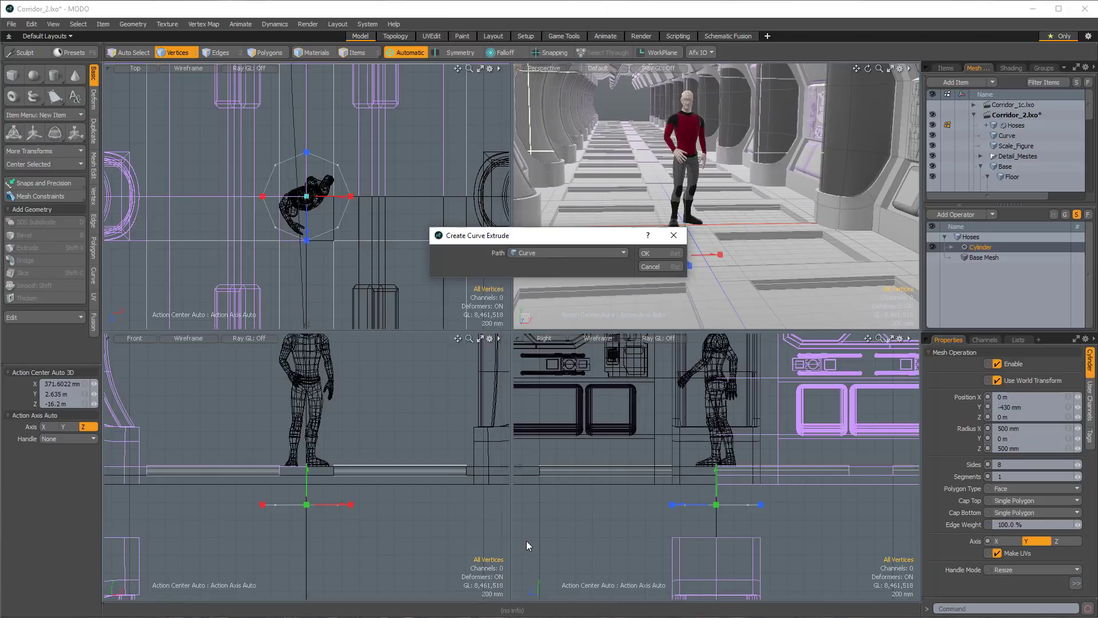
{"action": "left_click", "coordinate": [649, 253]}
Set the Hoses cylinder's X and Z radii to 200 mm.
{"action": "left_click_drag", "start_coordinate": [729, 185], "coordinate": [638, 143], "text": "alt+shift"}
{"action": "left_click_drag", "start_coordinate": [638, 143], "coordinate": [675, 186], "text": "alt+shift"}
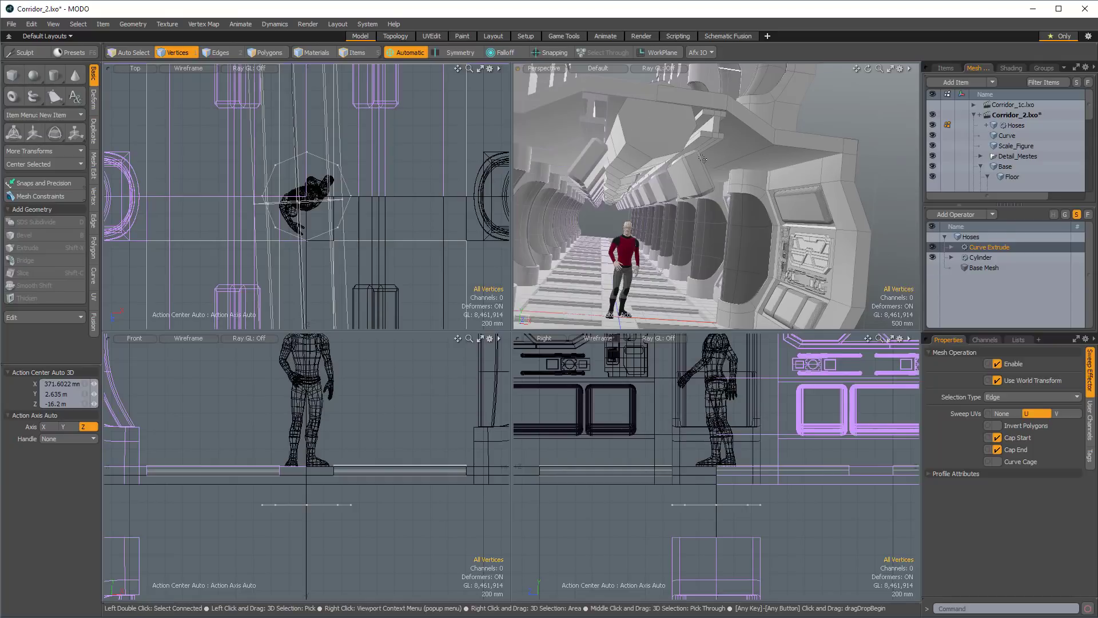
{"action": "left_click", "coordinate": [979, 258]}
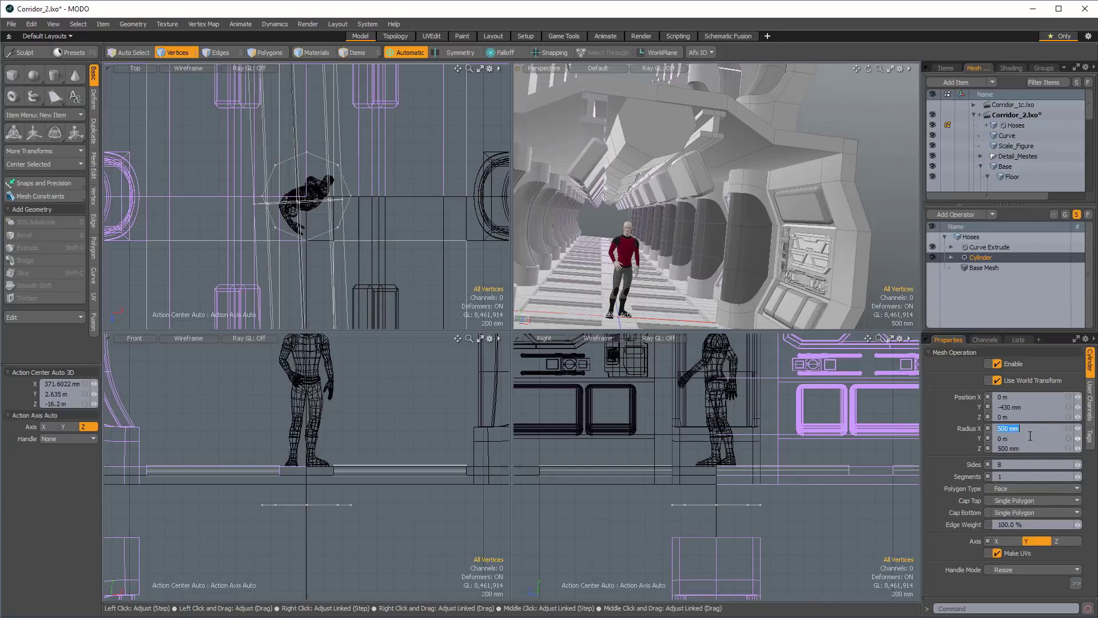
{"action": "type", "text": "200"}
{"action": "key", "text": "Tab"}
{"action": "key", "text": "Tab"}
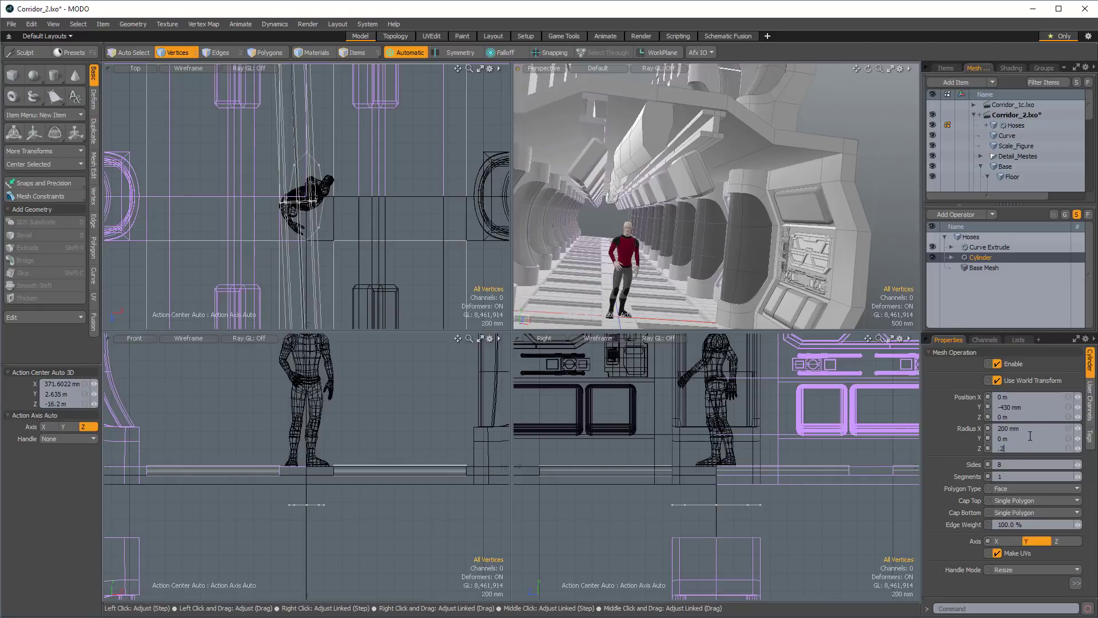
{"action": "key", "text": "Return"}
Reduce the Hoses cylinder's X and Z radii to 150 mm.
{"action": "left_click_drag", "start_coordinate": [712, 153], "coordinate": [644, 178], "text": "alt"}
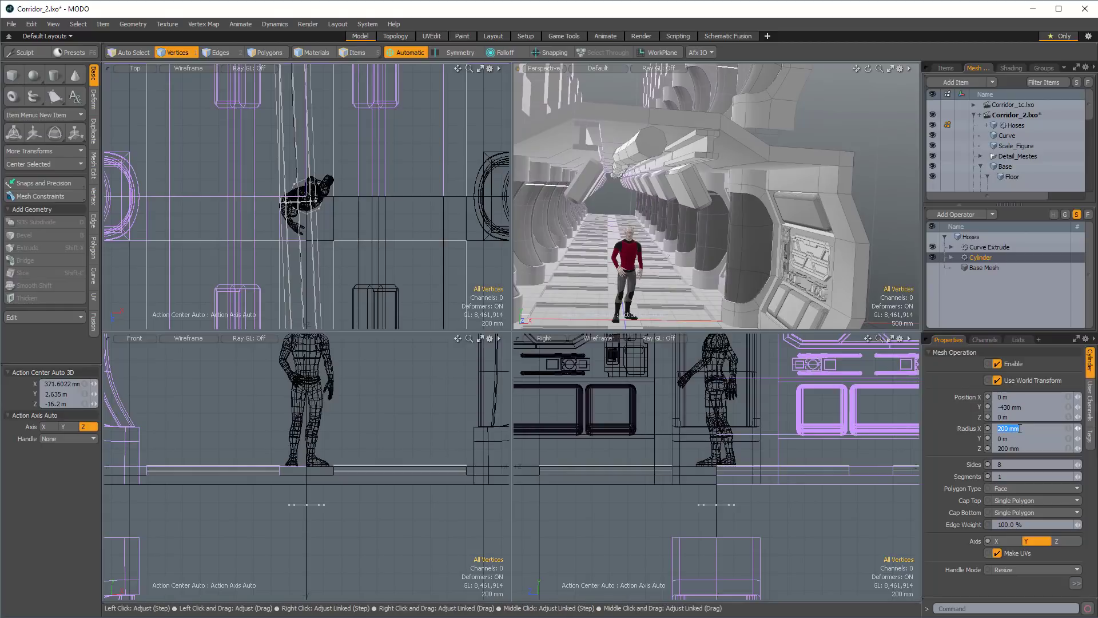
{"action": "key", "text": "Tab"}
{"action": "key", "text": "Tab"}
{"action": "type", "text": ".15"}
{"action": "key", "text": "Return"}
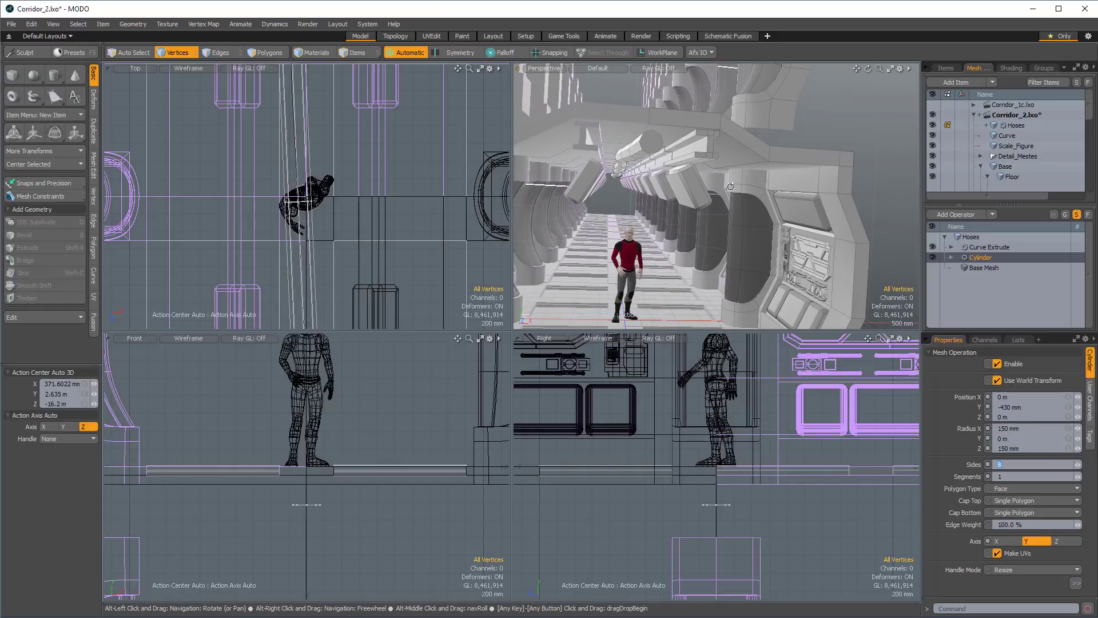
In the Curve Extrude's tool pipe, set the Path Segment Generator to 150 steps.
{"action": "mouse_move", "coordinate": [648, 195]}
{"action": "left_mouse_down", "text": "alt"}
{"action": "mouse_move", "coordinate": [626, 194]}
{"action": "mouse_move", "coordinate": [646, 194]}
{"action": "left_mouse_up", "text": "alt"}
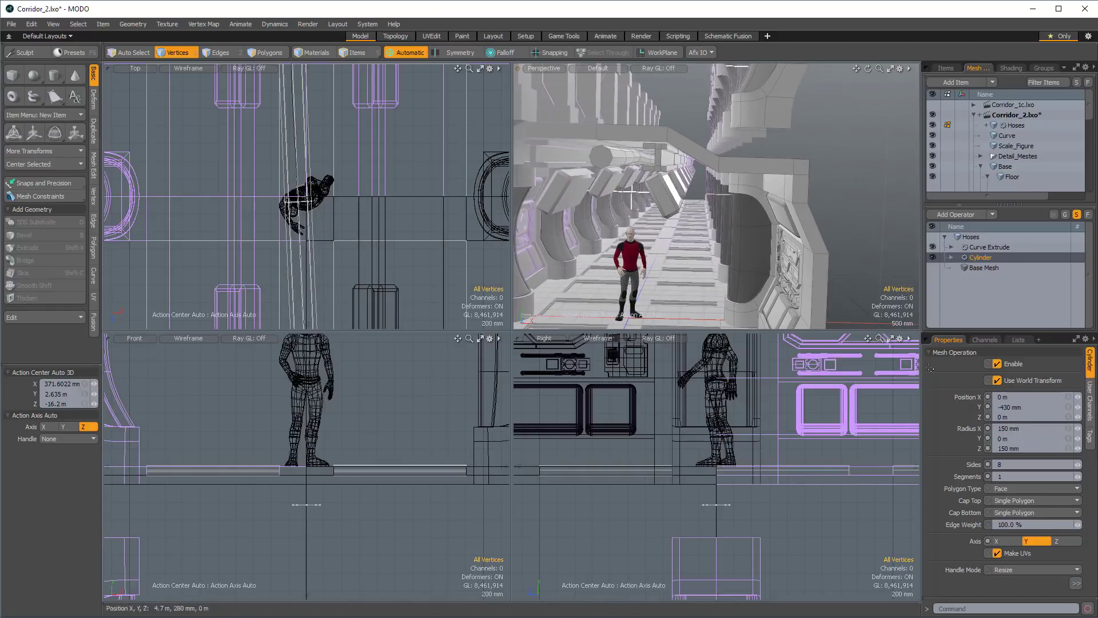
{"action": "left_click", "coordinate": [983, 250]}
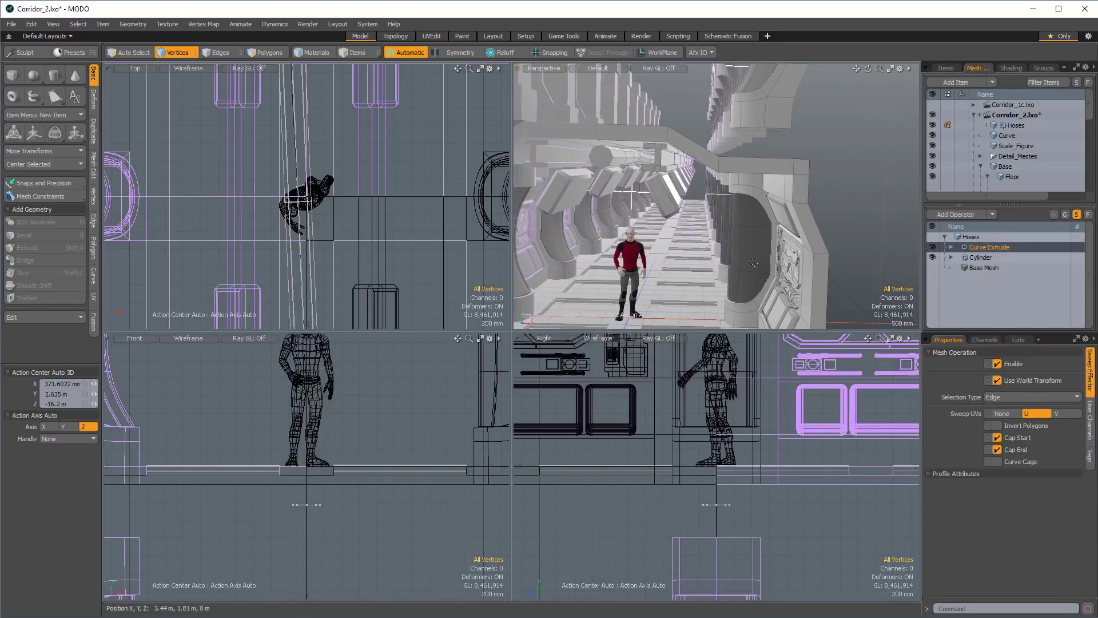
{"action": "left_click_drag", "start_coordinate": [753, 263], "coordinate": [750, 232], "text": "alt"}
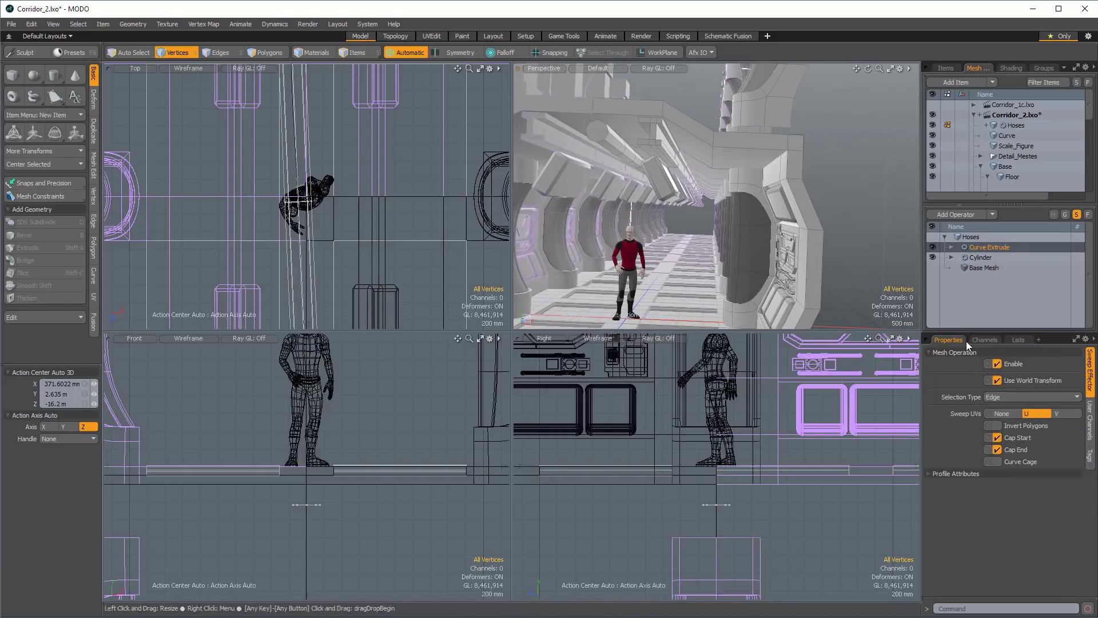
{"action": "left_click_drag", "start_coordinate": [669, 274], "coordinate": [664, 214], "text": "alt"}
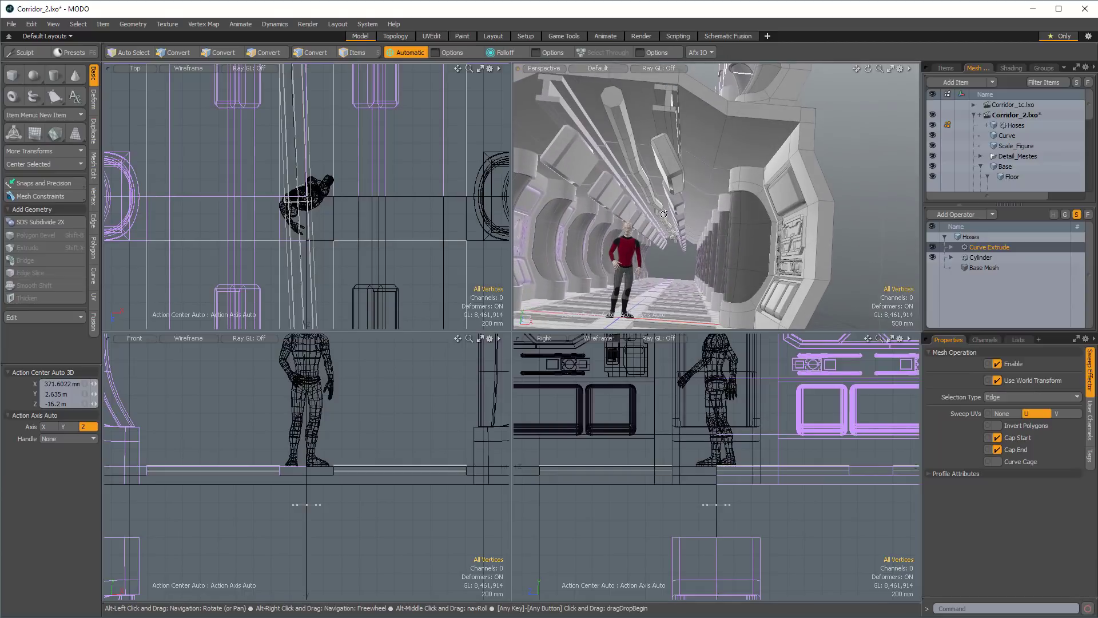
{"action": "left_click_drag", "start_coordinate": [716, 271], "coordinate": [720, 287], "text": "alt"}
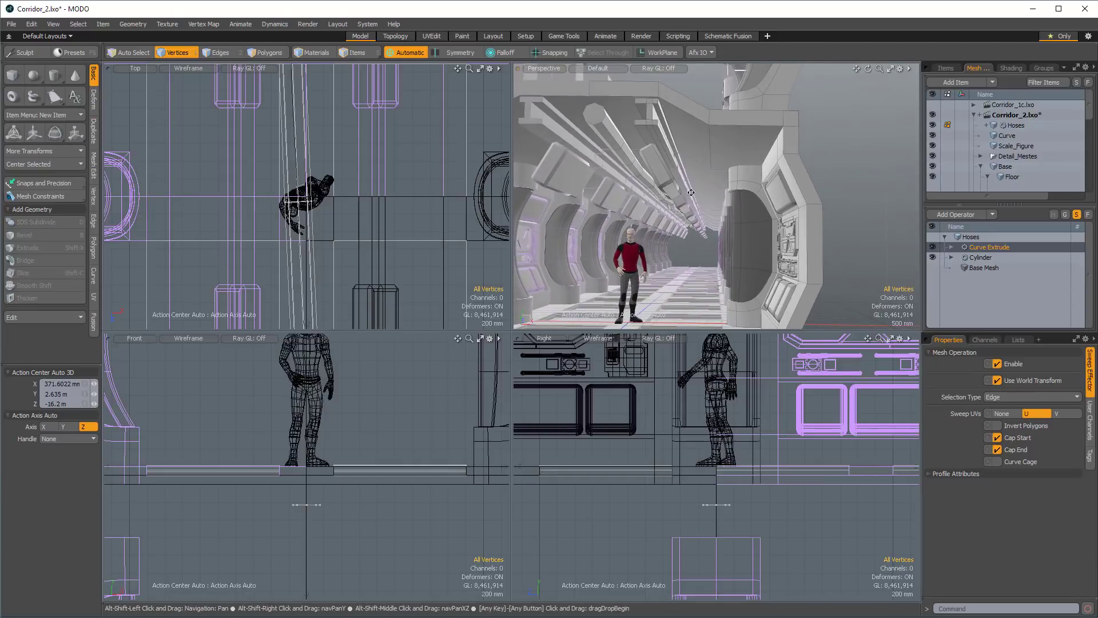
{"action": "left_click_drag", "start_coordinate": [860, 255], "coordinate": [885, 250], "text": "alt"}
{"action": "left_click", "coordinate": [951, 247]}
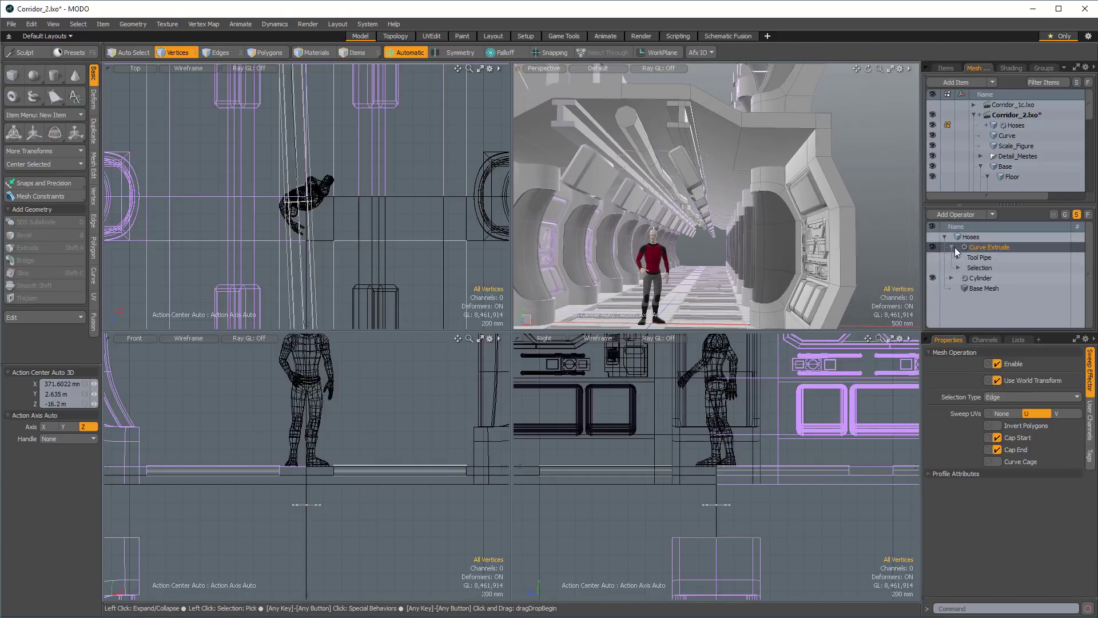
{"action": "left_click", "coordinate": [959, 257]}
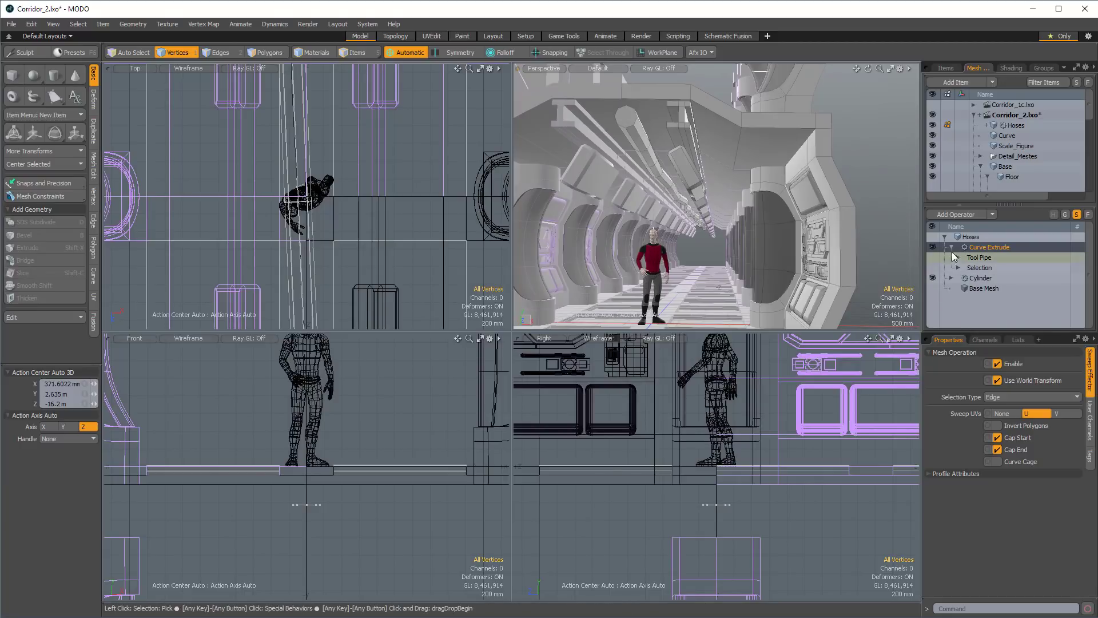
{"action": "left_click", "coordinate": [1007, 267]}
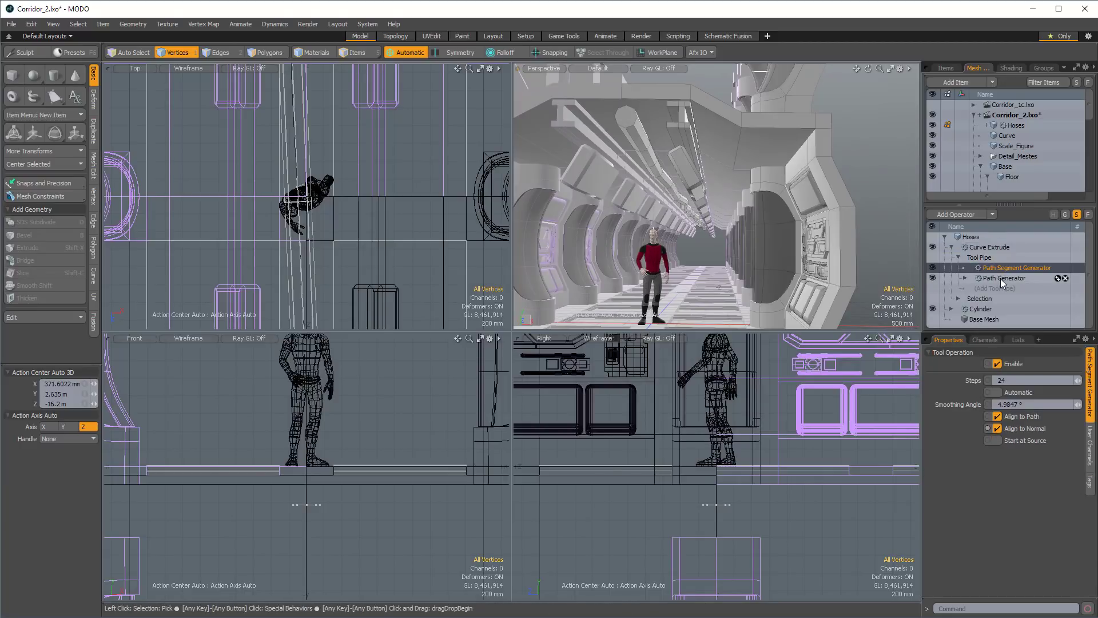
{"action": "left_click", "coordinate": [1000, 279]}
{"action": "left_click", "coordinate": [997, 267]}
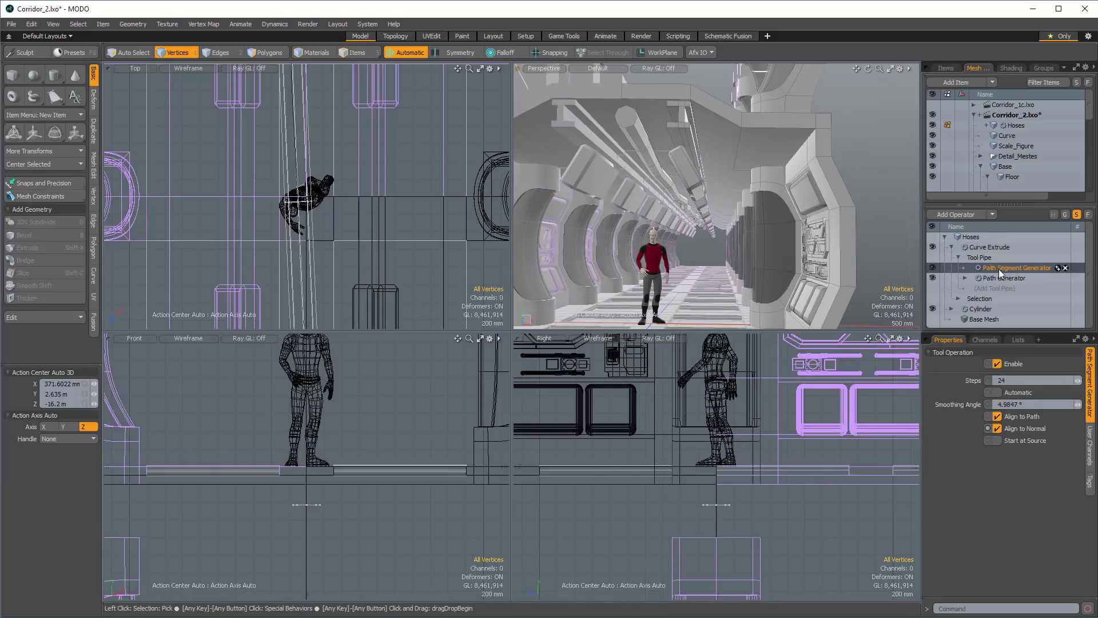
{"action": "left_click", "coordinate": [958, 257]}
{"action": "left_click", "coordinate": [959, 258]}
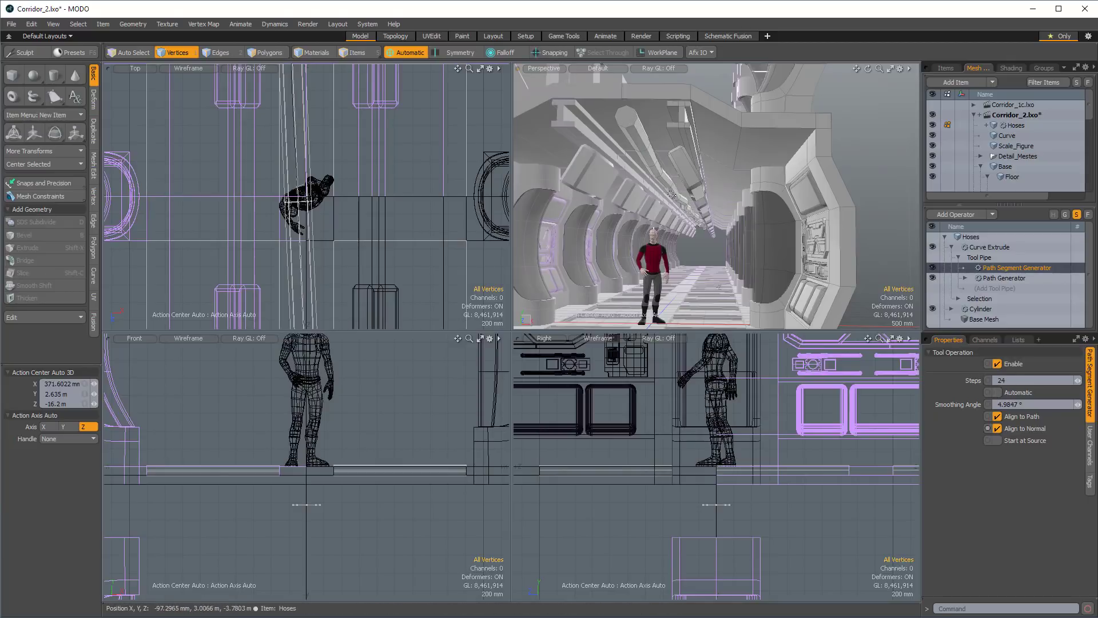
{"action": "mouse_move", "coordinate": [1077, 381]}
{"action": "left_mouse_down"}
{"action": "mouse_move", "coordinate": [1097, 381]}
{"action": "mouse_move", "coordinate": [1075, 381]}
{"action": "left_mouse_up"}
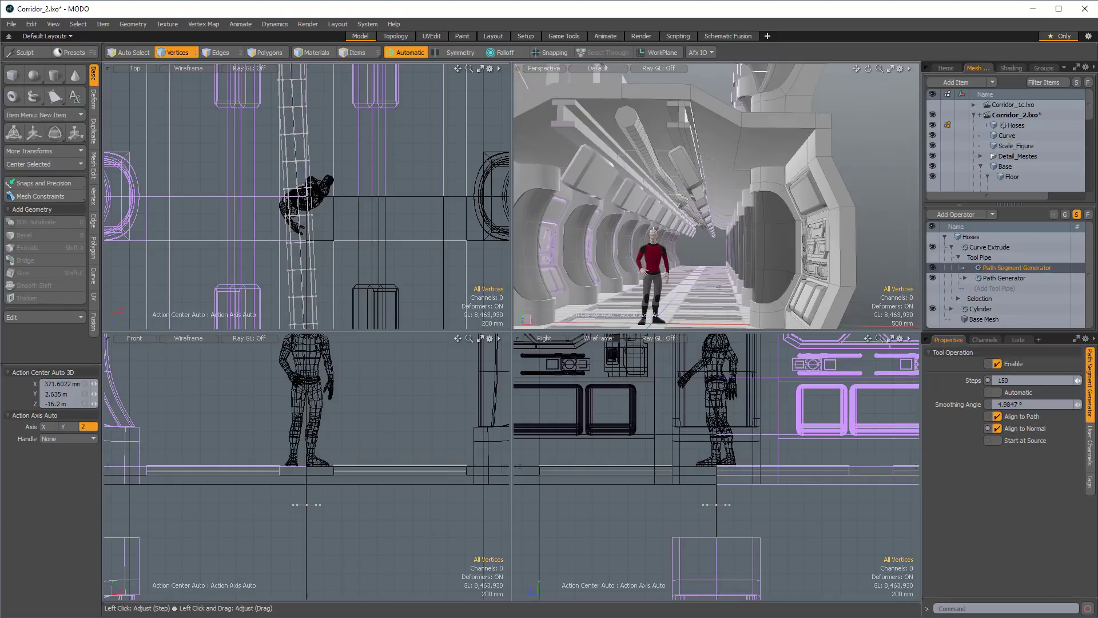
Turn off Cap Start and Cap End for the Curve Extrude so the hose has open ends.
{"action": "left_click", "coordinate": [988, 247]}
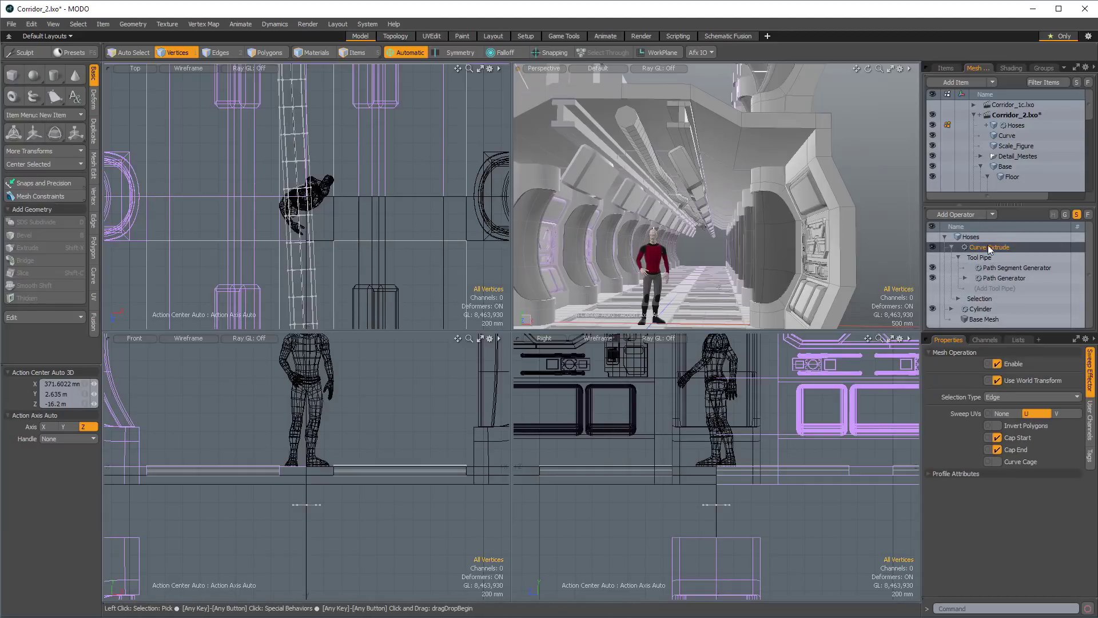
{"action": "left_click", "coordinate": [996, 438]}
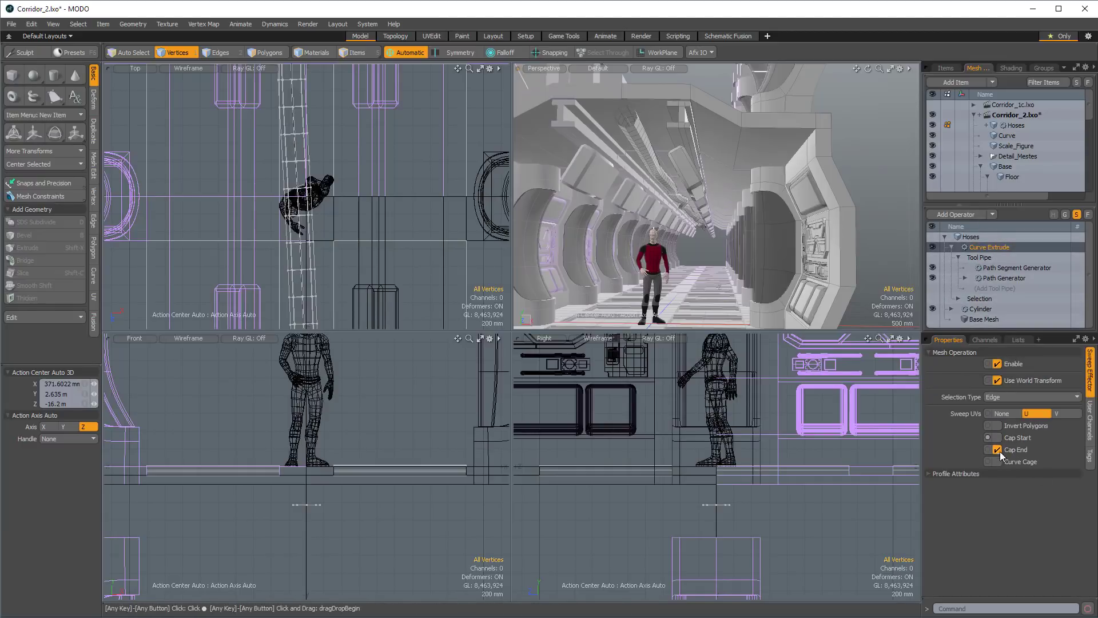
{"action": "left_click_drag", "start_coordinate": [606, 207], "coordinate": [615, 184], "text": "alt"}
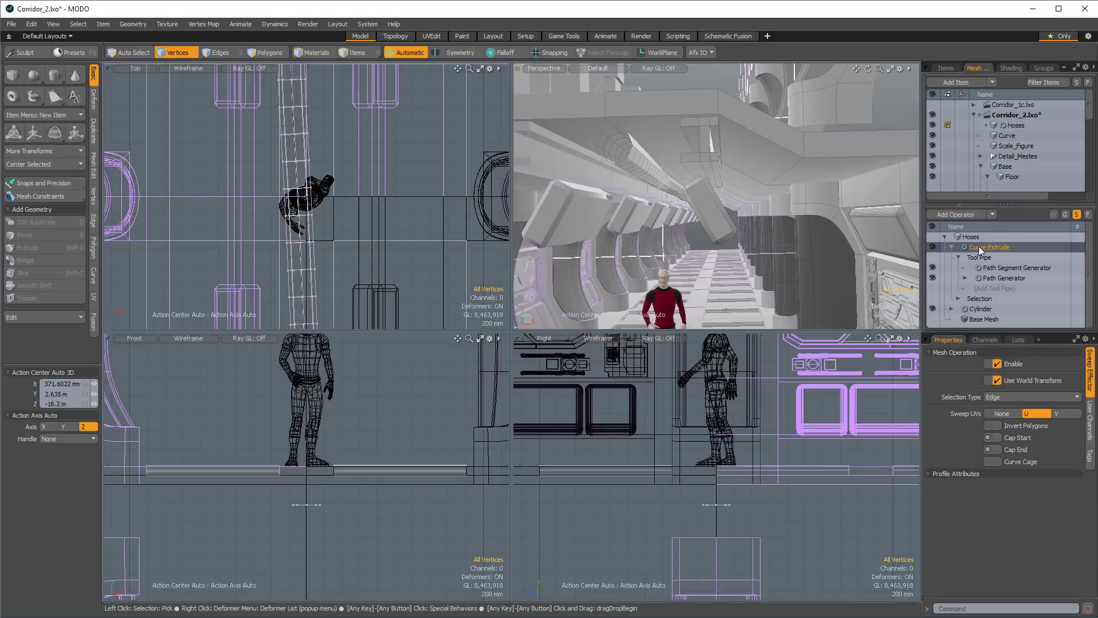
Add a Thicken mesh operation on top of the Hoses' Curve Extrude.
{"action": "left_click", "coordinate": [960, 212]}
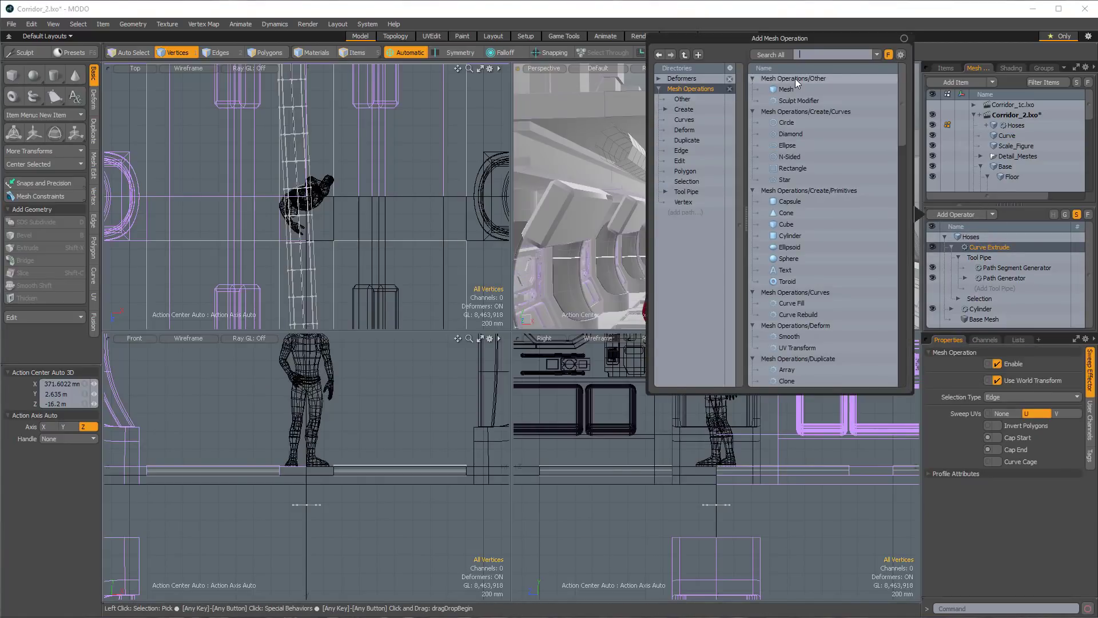
{"action": "type", "text": "thick"}
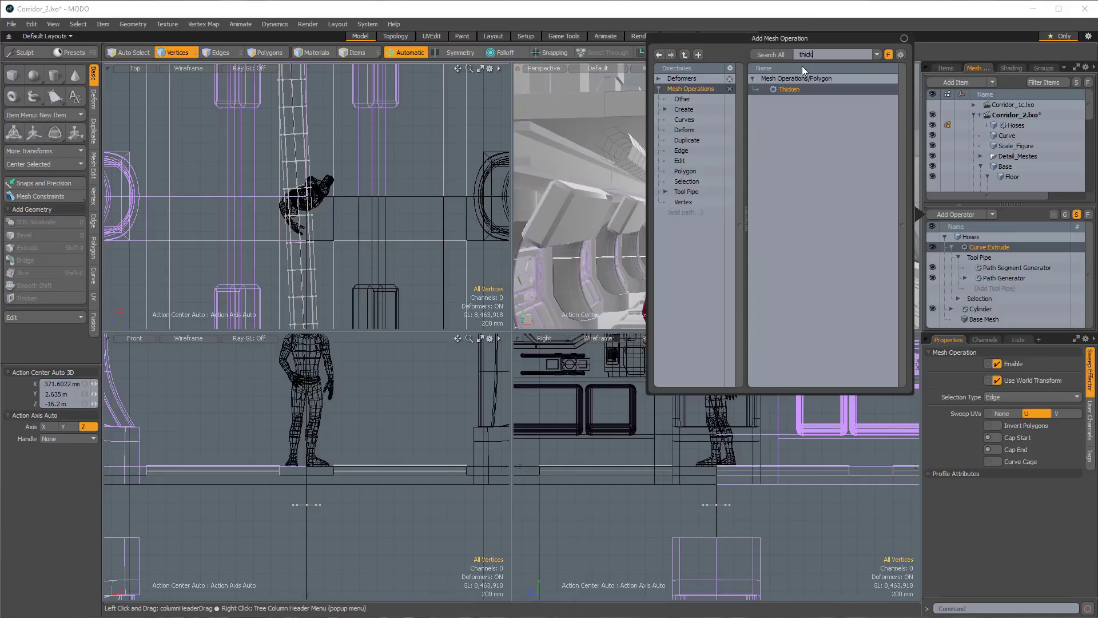
{"action": "double_click", "coordinate": [788, 90]}
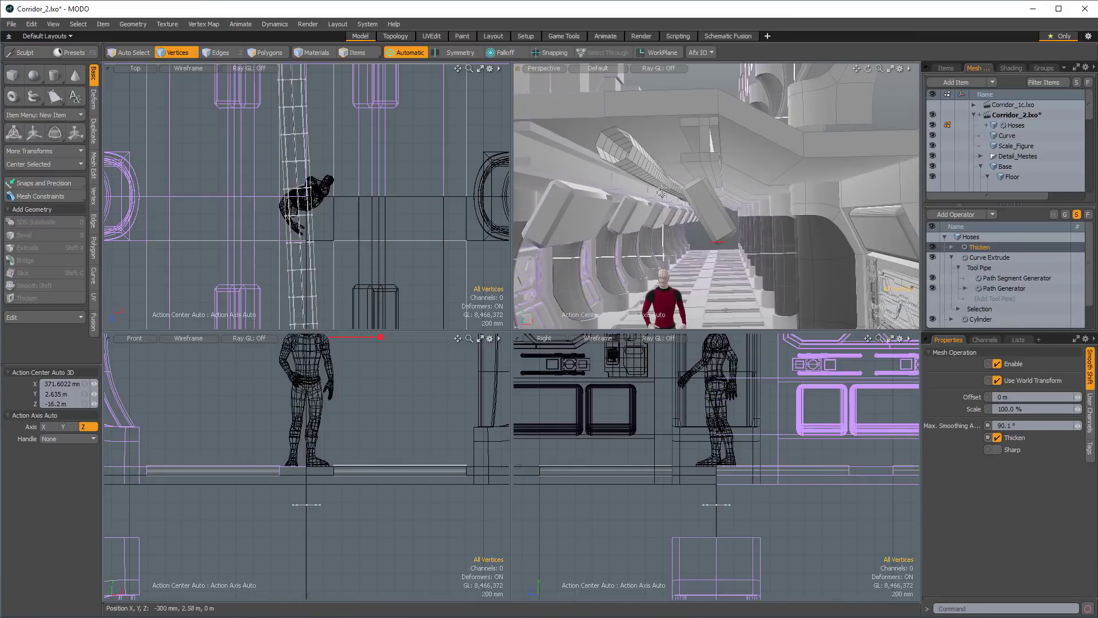
Set the Thicken offset to -40 mm to give the hose inward wall thickness.
{"action": "left_click_drag", "start_coordinate": [661, 193], "coordinate": [681, 195], "text": "alt"}
{"action": "scroll", "coordinate": [382, 236], "scroll_direction": "down", "scroll_amount": 3}
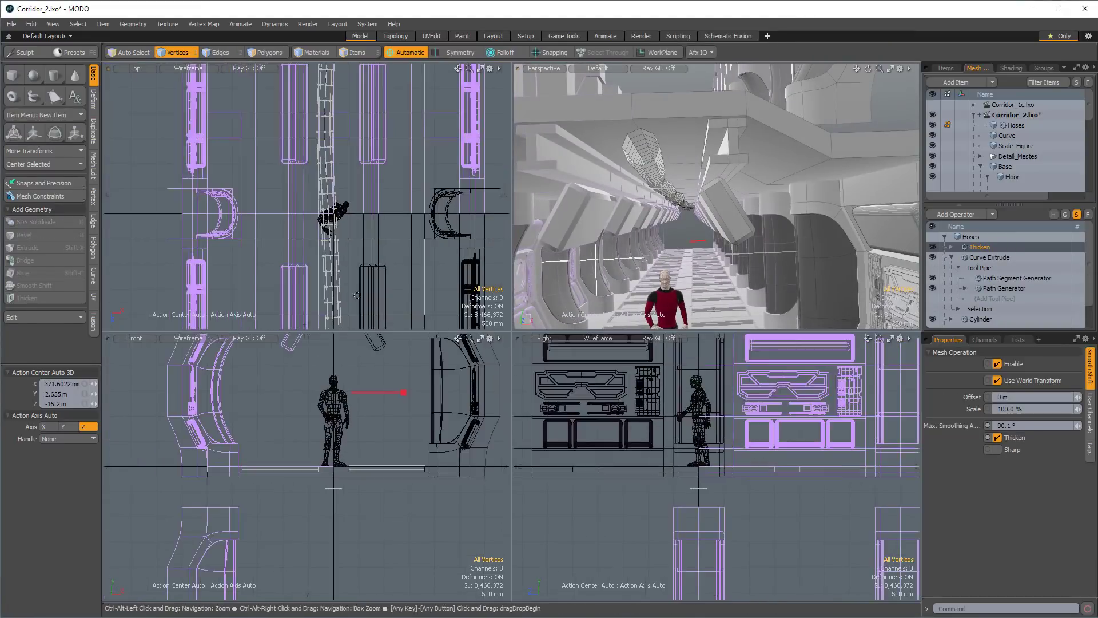
{"action": "left_click_drag", "start_coordinate": [719, 404], "coordinate": [719, 442], "text": "alt"}
{"action": "left_click_drag", "start_coordinate": [340, 235], "coordinate": [257, 233], "text": "ctrl+alt"}
{"action": "left_click_drag", "start_coordinate": [320, 132], "coordinate": [419, 333], "text": "alt"}
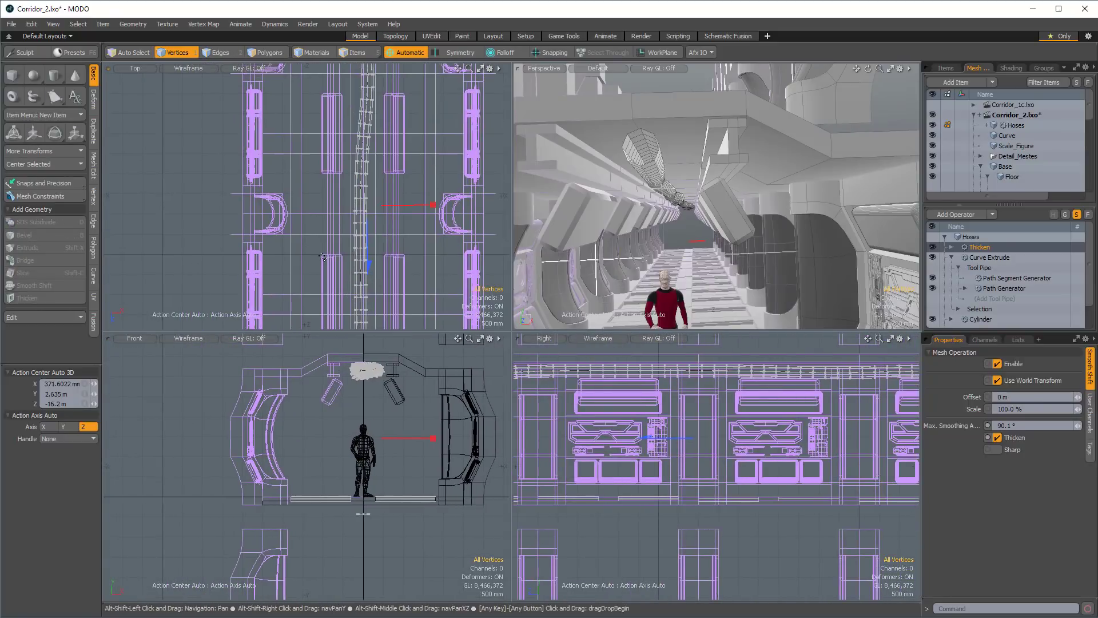
{"action": "left_click_drag", "start_coordinate": [368, 264], "coordinate": [368, 264]}
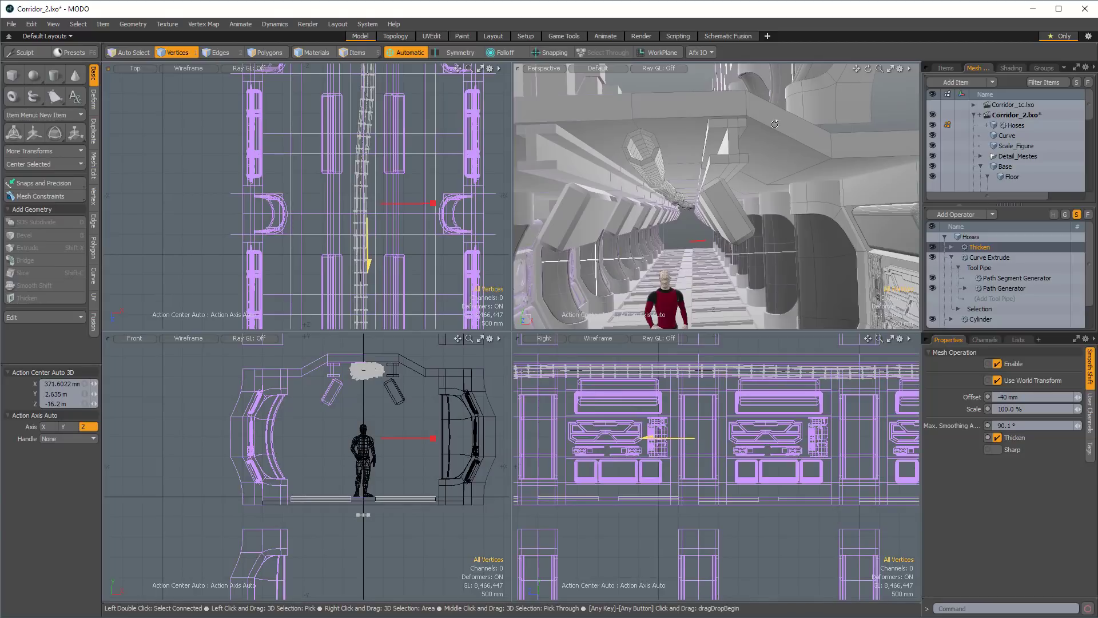
In polygon mode, select two hose polygons three segments apart in one lengthwise row and extend that pattern along the hose.
{"action": "left_click_drag", "start_coordinate": [774, 124], "coordinate": [635, 158], "text": "alt"}
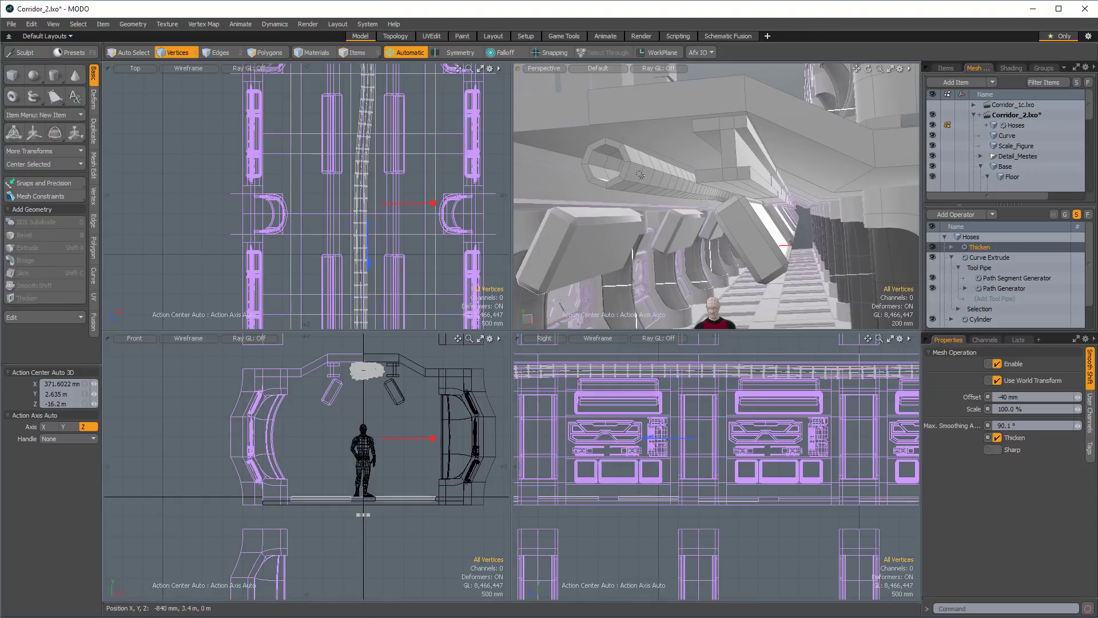
{"action": "key", "text": "2"}
{"action": "key", "text": "3"}
{"action": "left_click", "coordinate": [640, 174]}
{"action": "left_click_drag", "start_coordinate": [640, 174], "coordinate": [679, 192], "text": "ctrl+alt"}
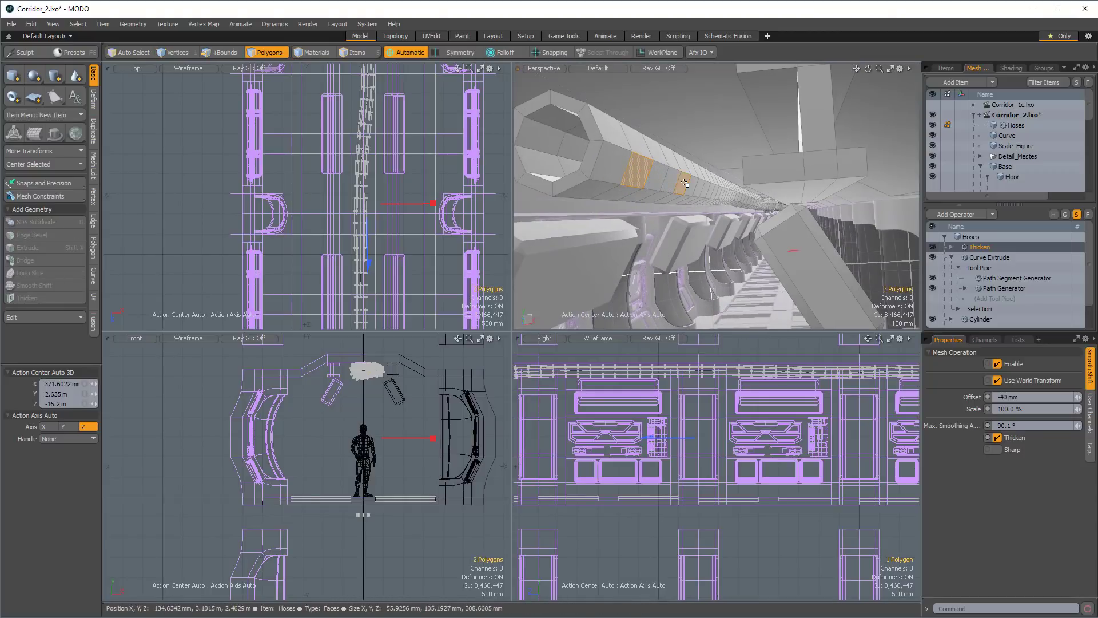
{"action": "left_click_drag", "start_coordinate": [407, 156], "coordinate": [359, 155], "text": "ctrl+alt"}
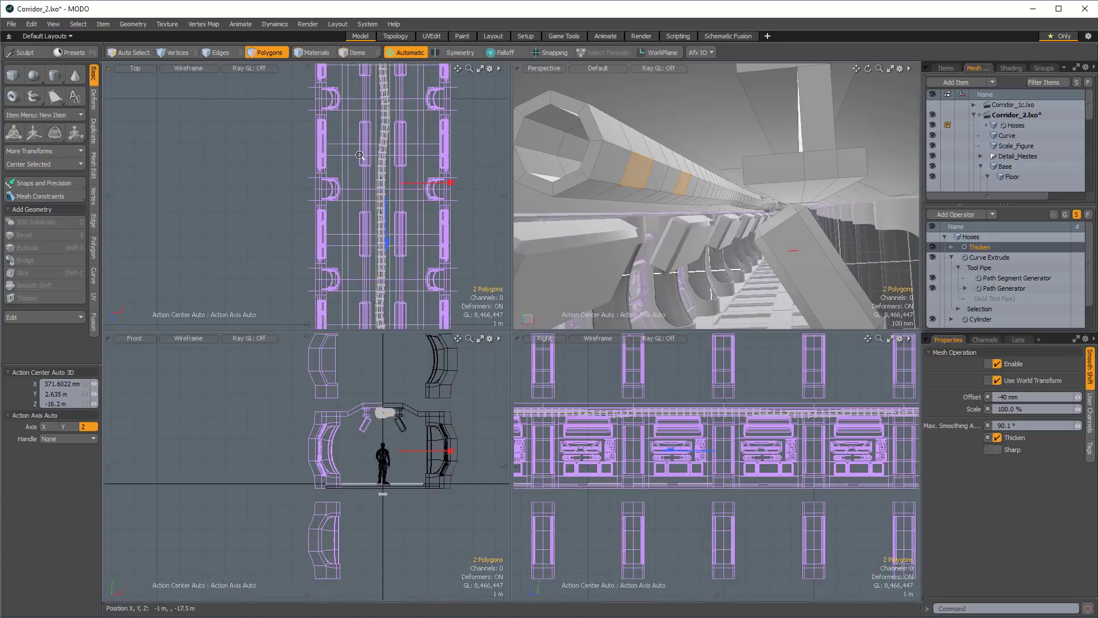
{"action": "key", "text": "Up"}
{"action": "key", "text": "Up"}
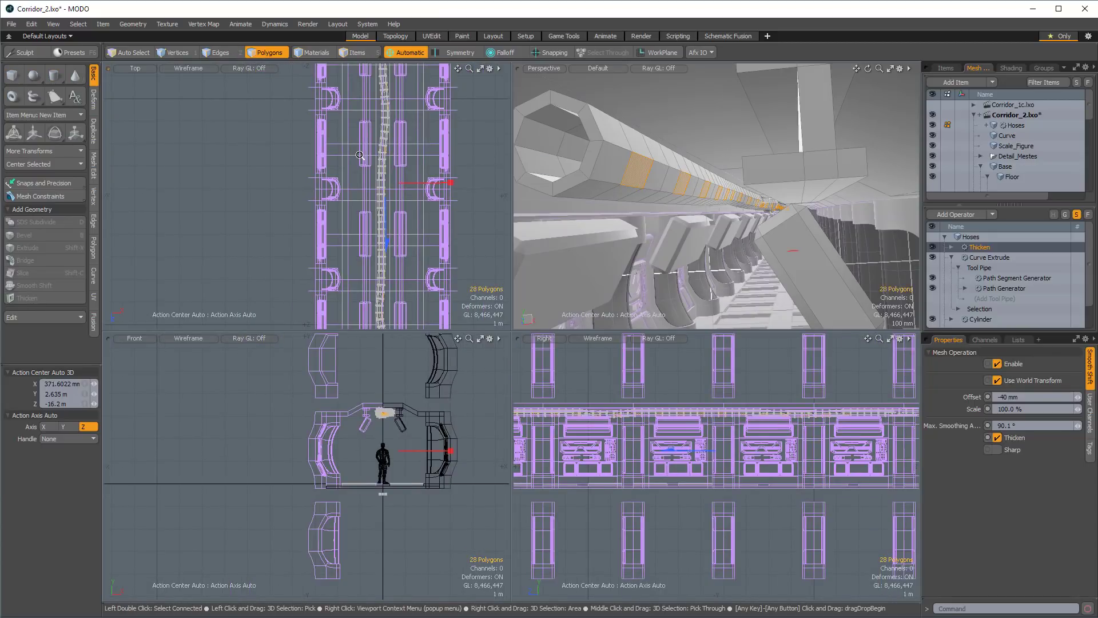
Continue the every-third-polygon selection along the same row to the far end of the hose.
{"action": "left_click_drag", "start_coordinate": [525, 123], "coordinate": [470, 134], "text": "ctrl+alt"}
{"action": "left_click_drag", "start_coordinate": [399, 133], "coordinate": [362, 120], "text": "ctrl+alt"}
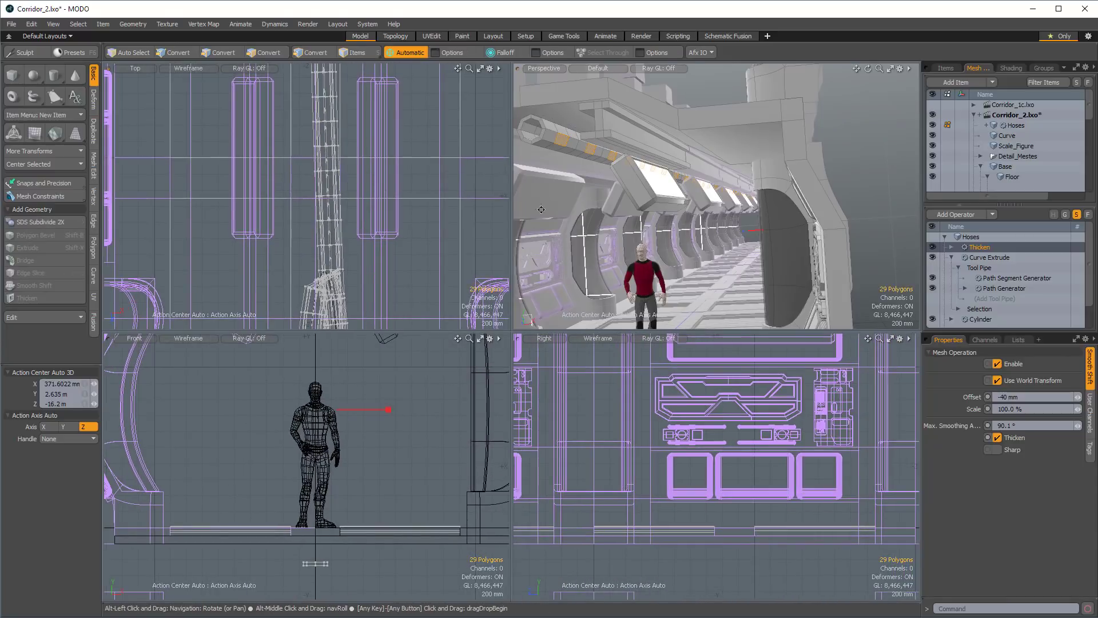
{"action": "left_click_drag", "start_coordinate": [680, 255], "coordinate": [594, 252], "text": "alt"}
{"action": "left_click_drag", "start_coordinate": [595, 251], "coordinate": [634, 196], "text": "alt"}
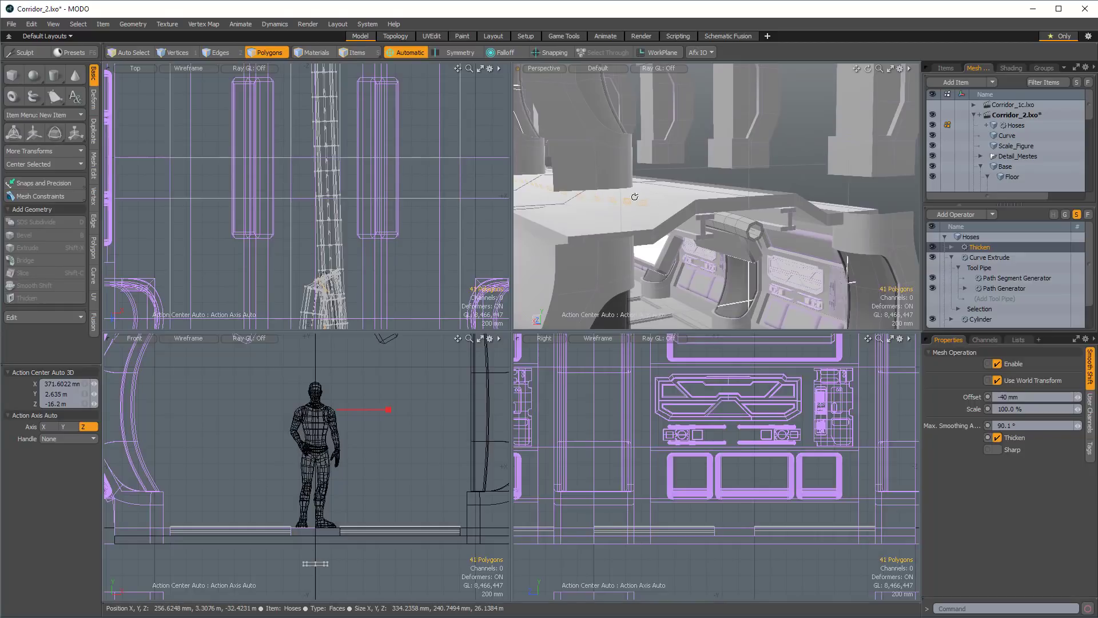
{"action": "left_click_drag", "start_coordinate": [634, 196], "coordinate": [670, 193], "text": "alt"}
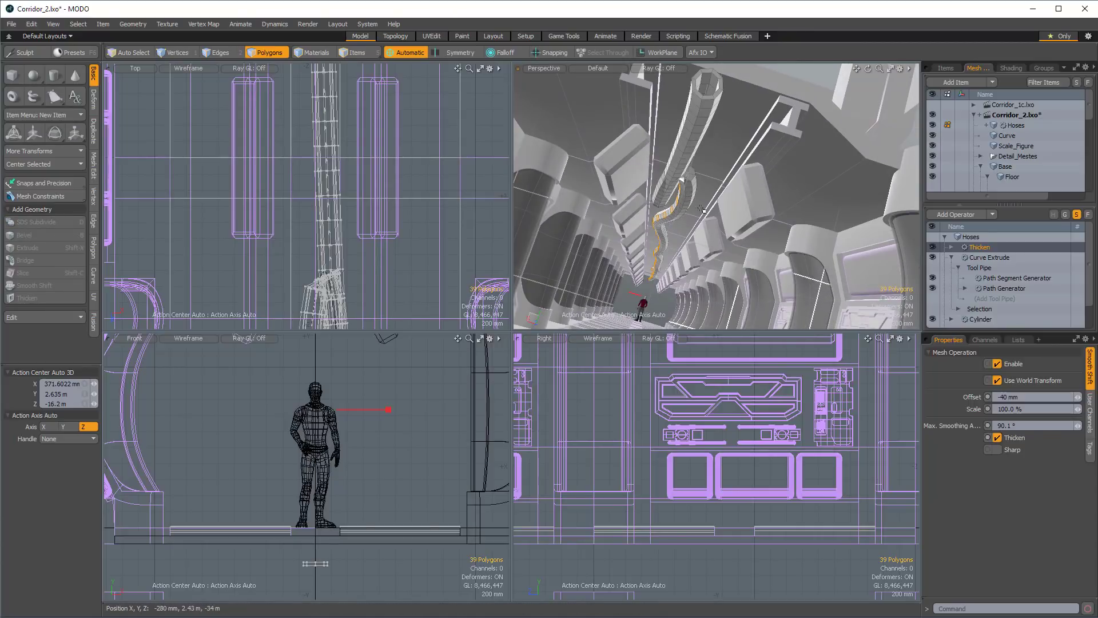
{"action": "left_click_drag", "start_coordinate": [686, 181], "coordinate": [701, 139], "text": "alt"}
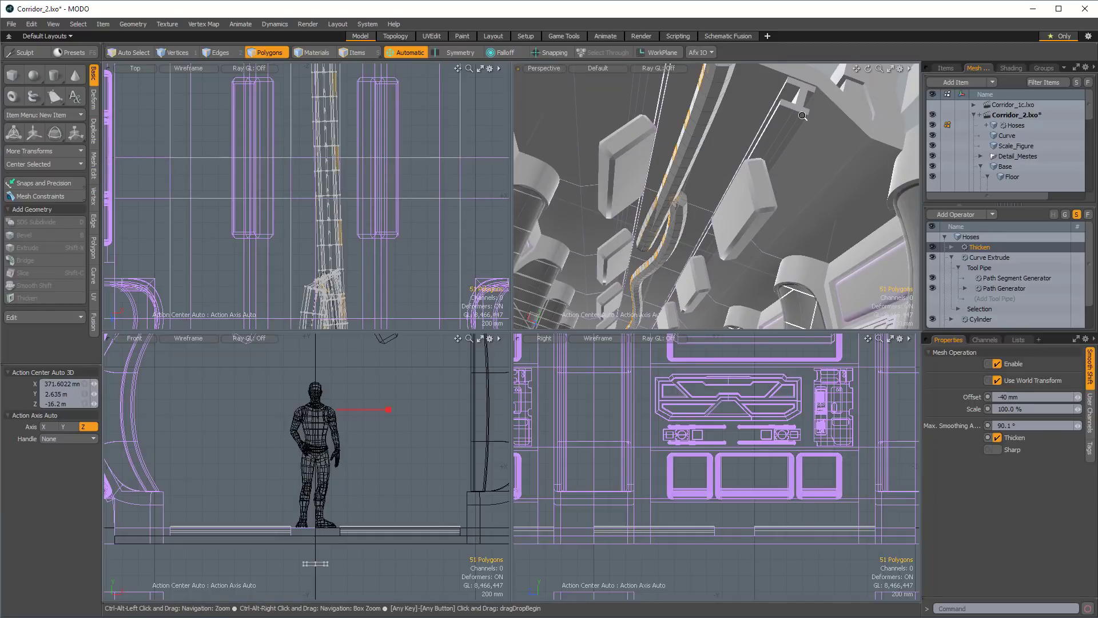
{"action": "left_click_drag", "start_coordinate": [701, 139], "coordinate": [754, 195], "text": "alt"}
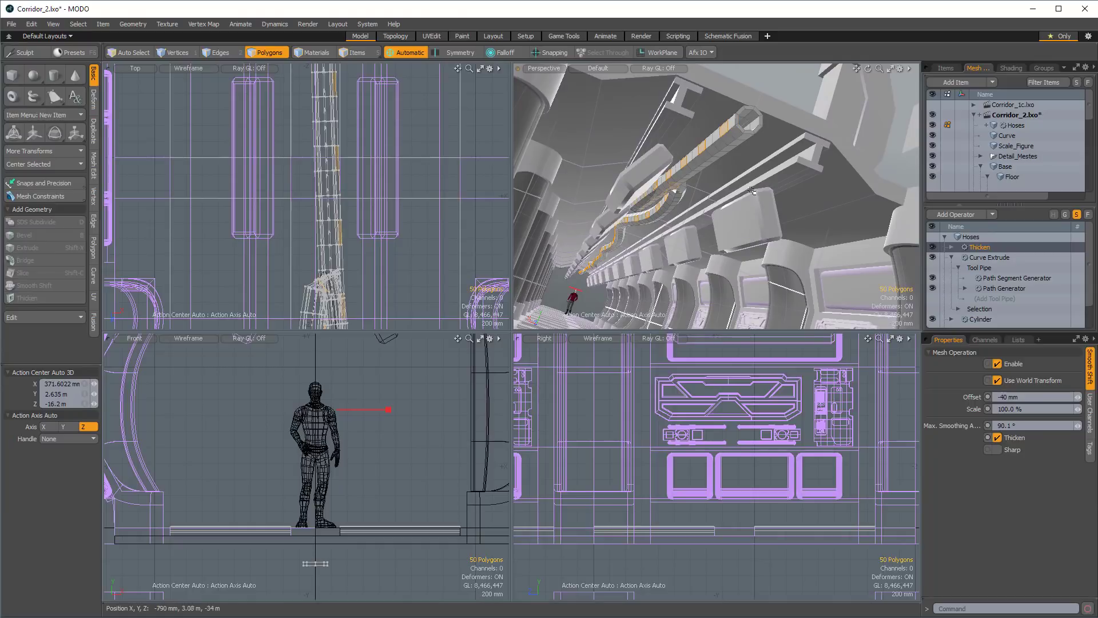
Add polygons in the adjacent lengthwise row and extend the same every-third-segment pattern along the whole hose.
{"action": "scroll", "coordinate": [734, 150], "scroll_direction": "up", "scroll_amount": 4}
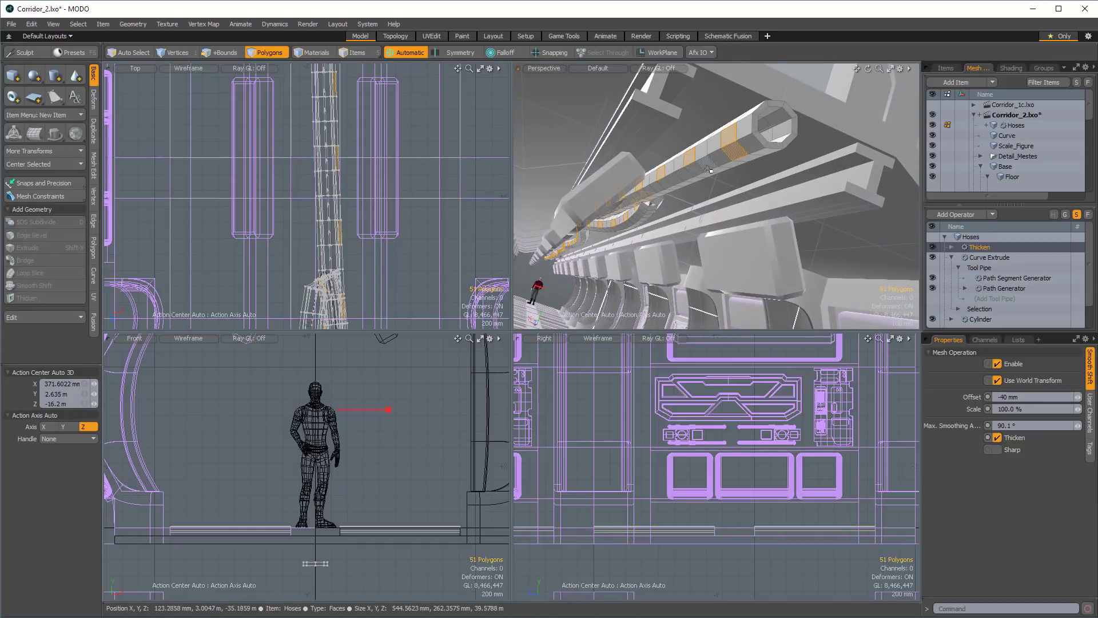
{"action": "scroll", "coordinate": [708, 169], "scroll_direction": "down", "scroll_amount": 10}
{"action": "left_click_drag", "start_coordinate": [708, 169], "coordinate": [878, 154], "text": "alt"}
{"action": "left_click_drag", "start_coordinate": [655, 194], "coordinate": [781, 176], "text": "alt"}
{"action": "scroll", "coordinate": [681, 181], "scroll_direction": "up", "scroll_amount": 10}
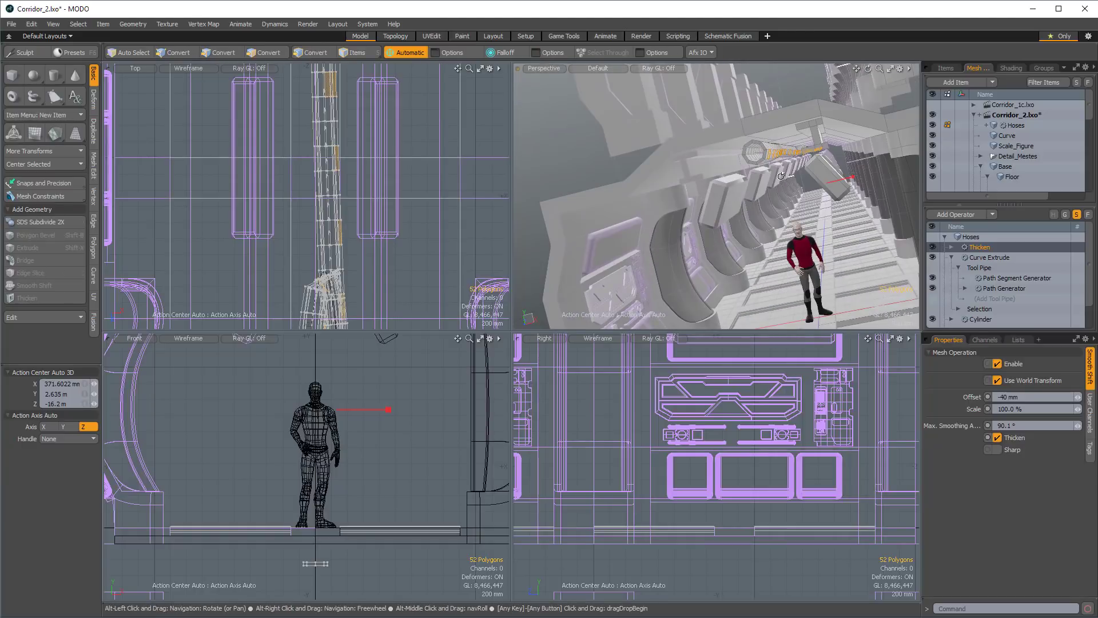
{"action": "key", "text": "Up"}
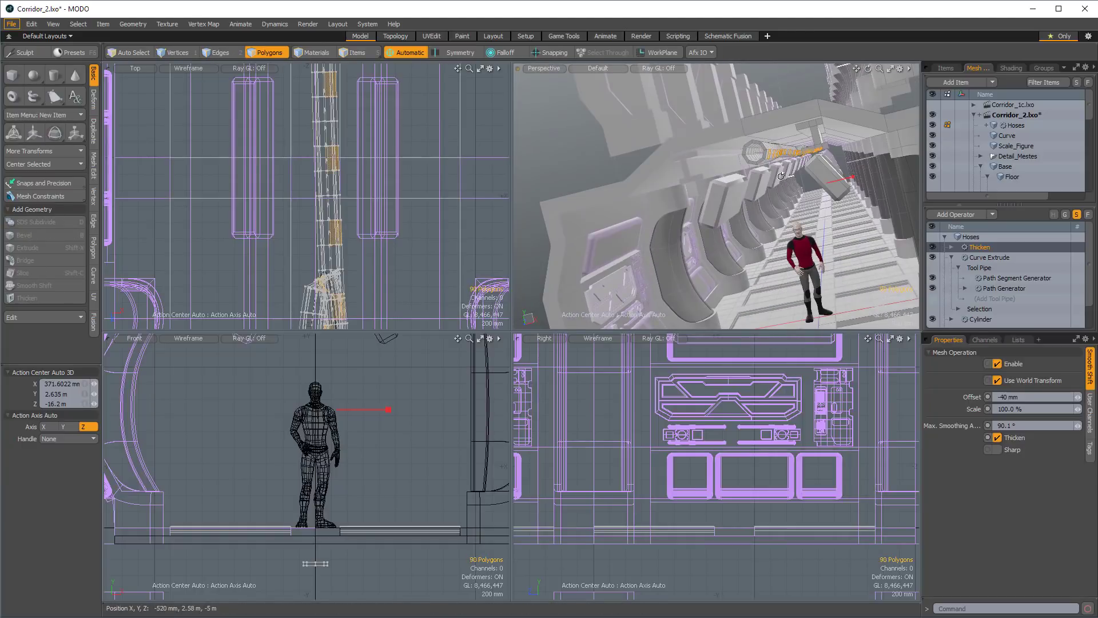
{"action": "key", "text": "Up"}
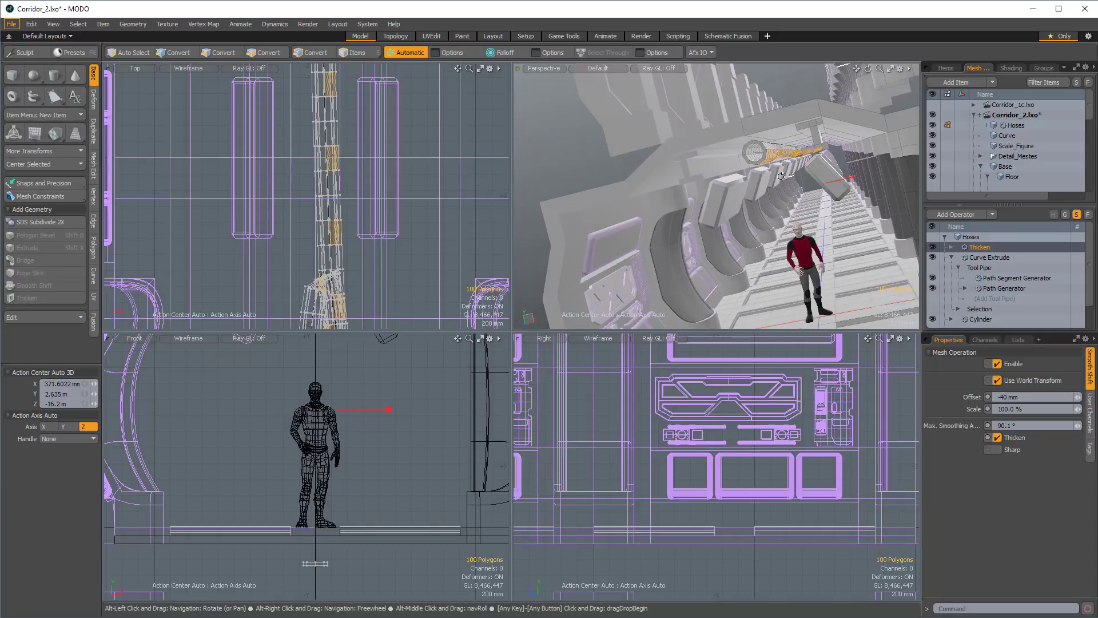
Expand the patterned selection around the hose so every third segment is selected as a full ring.
{"action": "left_click_drag", "start_coordinate": [769, 168], "coordinate": [731, 170], "text": "alt"}
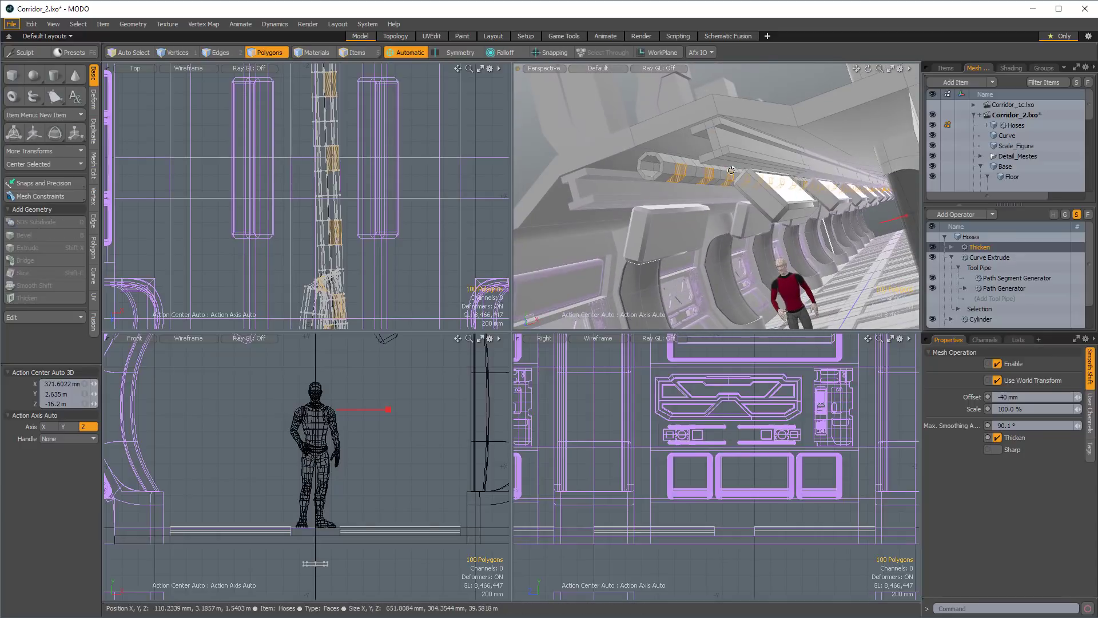
{"action": "key", "text": "shift+Up"}
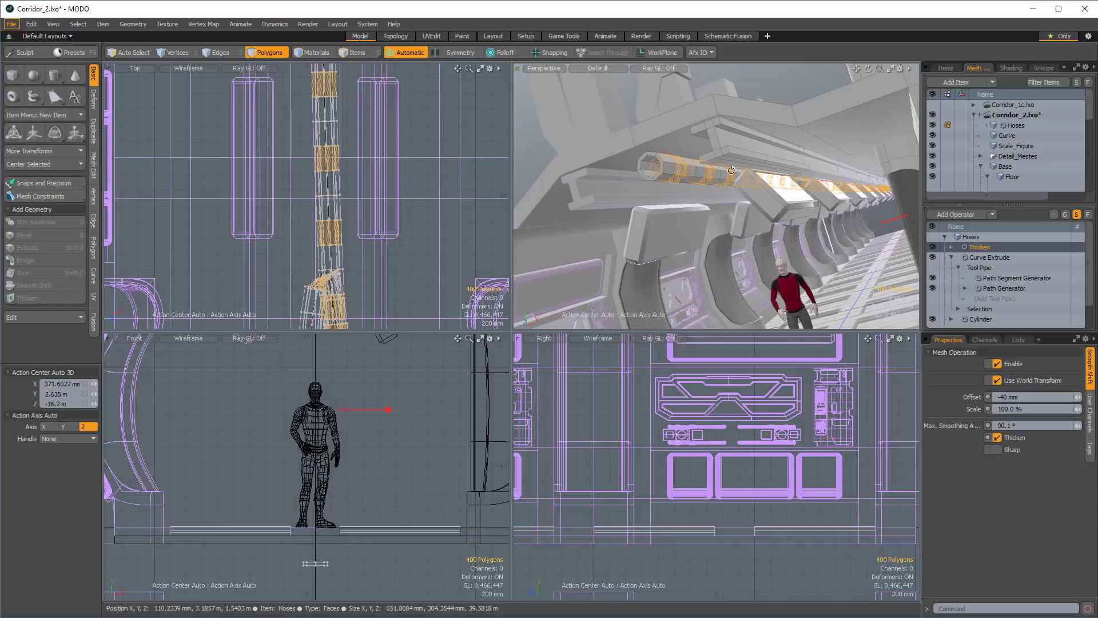
{"action": "middle_click_drag", "start_coordinate": [779, 213], "coordinate": [901, 203]}
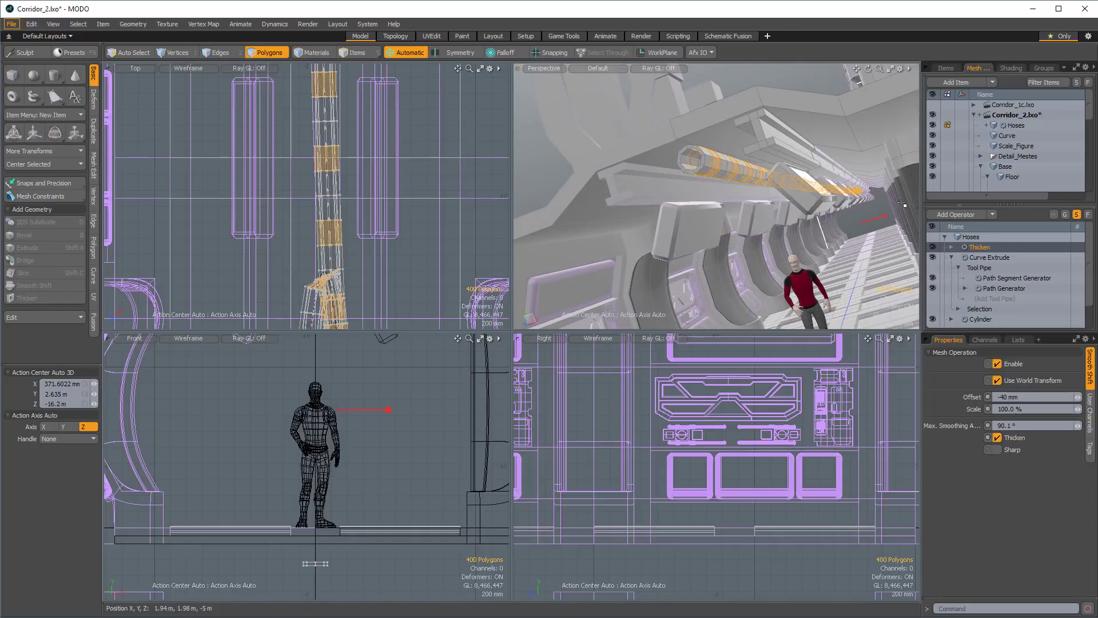
Add a Polygon Bevel mesh operation to the selected hose rings and set its Shift to 40 mm.
{"action": "left_click", "coordinate": [963, 215]}
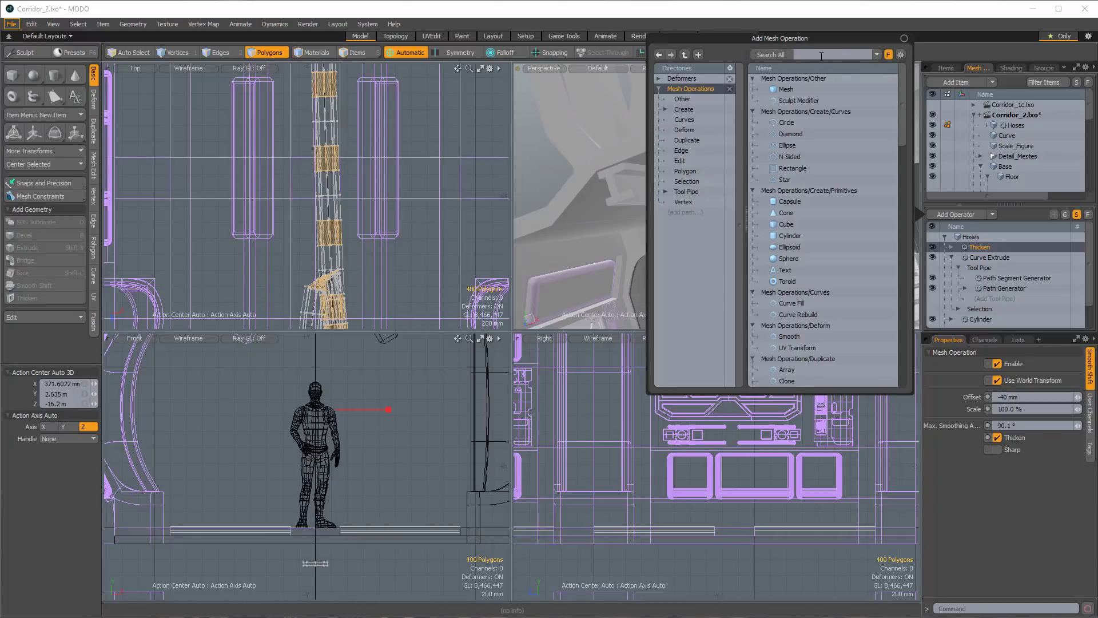
{"action": "type", "text": "beve"}
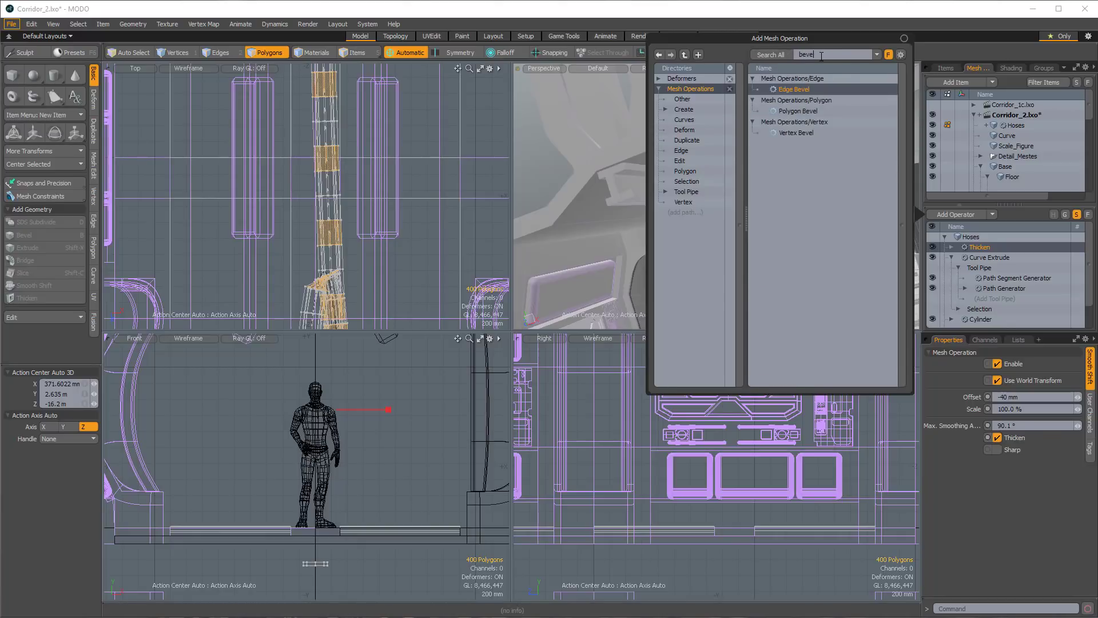
{"action": "double_click", "coordinate": [806, 111]}
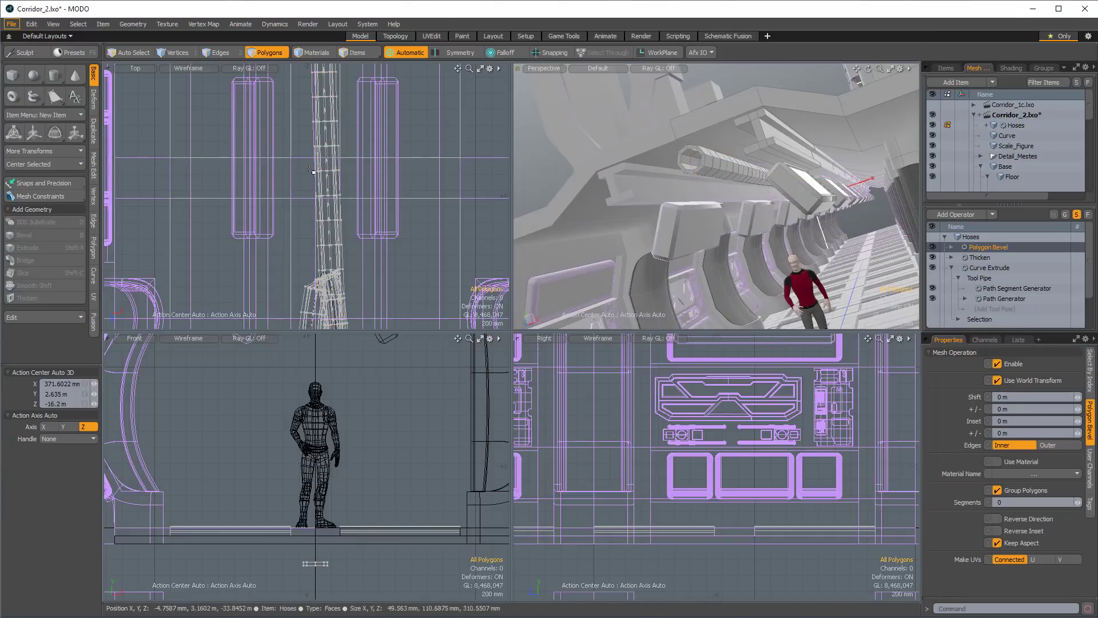
{"action": "left_click_drag", "start_coordinate": [402, 234], "coordinate": [378, 159], "text": "alt+shift"}
{"action": "scroll", "coordinate": [378, 160], "scroll_direction": "down", "scroll_amount": 4}
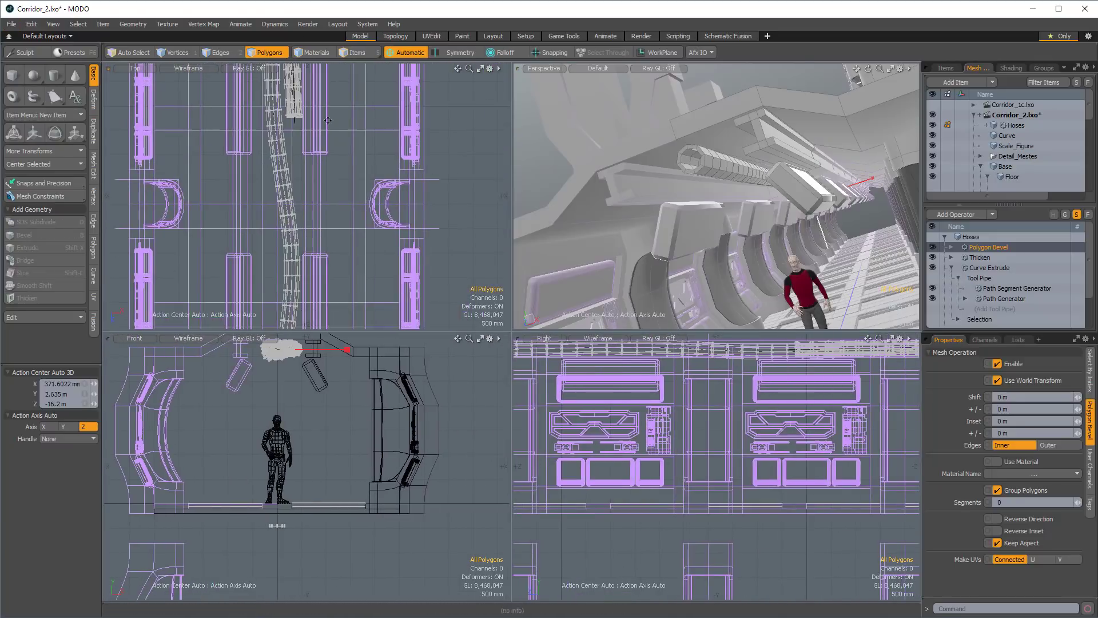
{"action": "left_click_drag", "start_coordinate": [343, 114], "coordinate": [336, 275], "text": "alt+shift"}
{"action": "left_click_drag", "start_coordinate": [314, 91], "coordinate": [297, 275], "text": "alt+shift"}
{"action": "scroll", "coordinate": [297, 279], "scroll_direction": "up", "scroll_amount": 5}
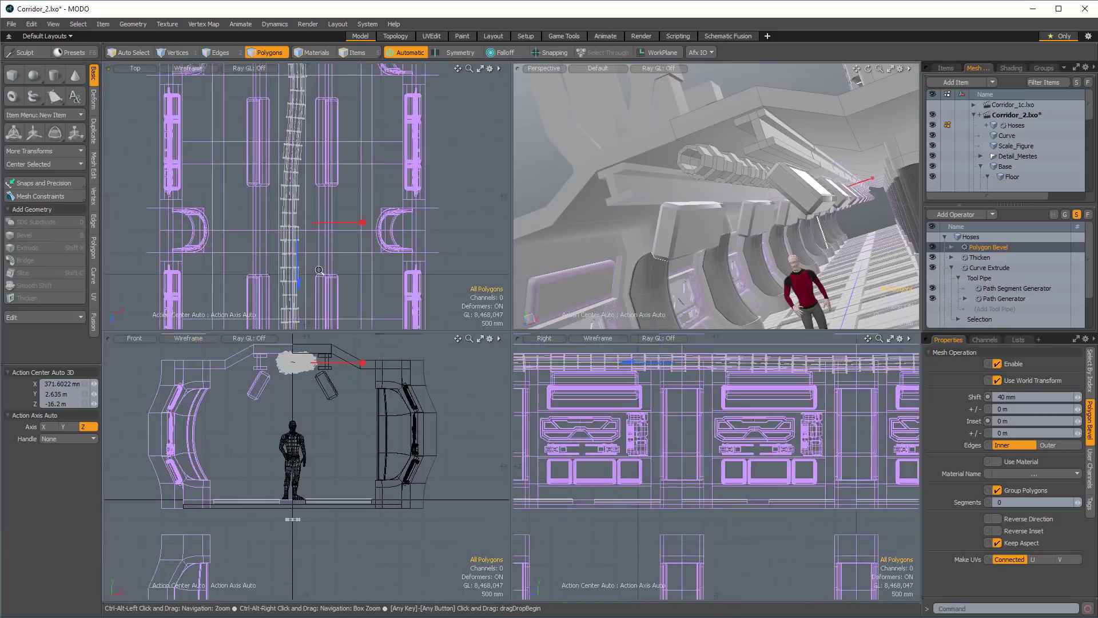
{"action": "left_click_drag", "start_coordinate": [738, 180], "coordinate": [758, 128], "text": "alt"}
{"action": "left_click_drag", "start_coordinate": [757, 128], "coordinate": [612, 148], "text": "alt"}
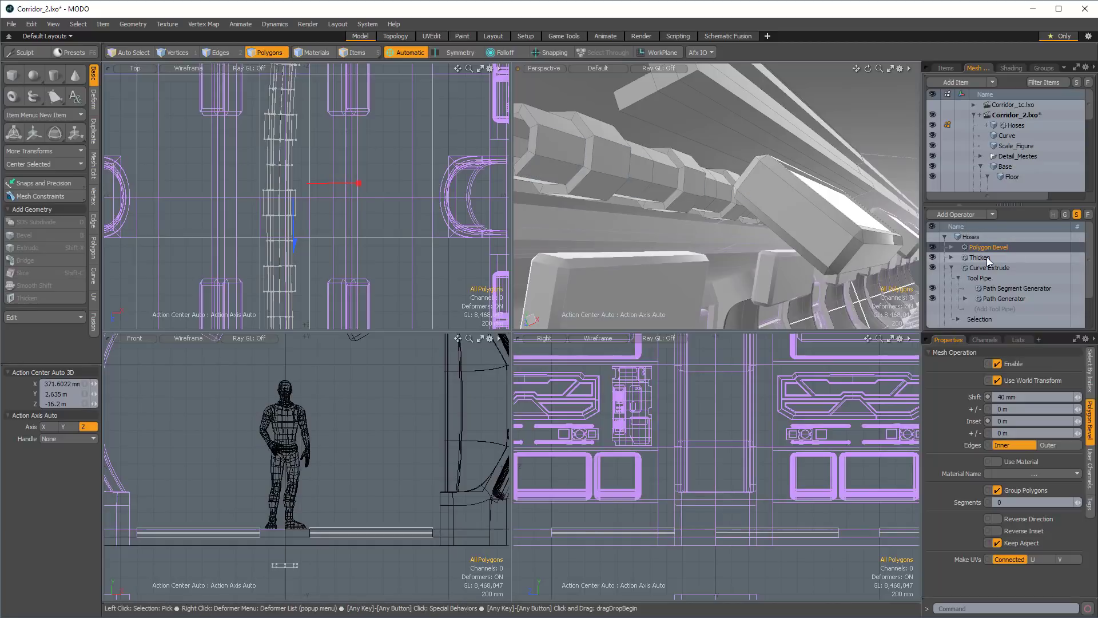
Select polygons on two neighbouring raised hose rings, repeat the pattern along the hose, and expand it around every raised ring.
{"action": "left_click", "coordinate": [618, 168]}
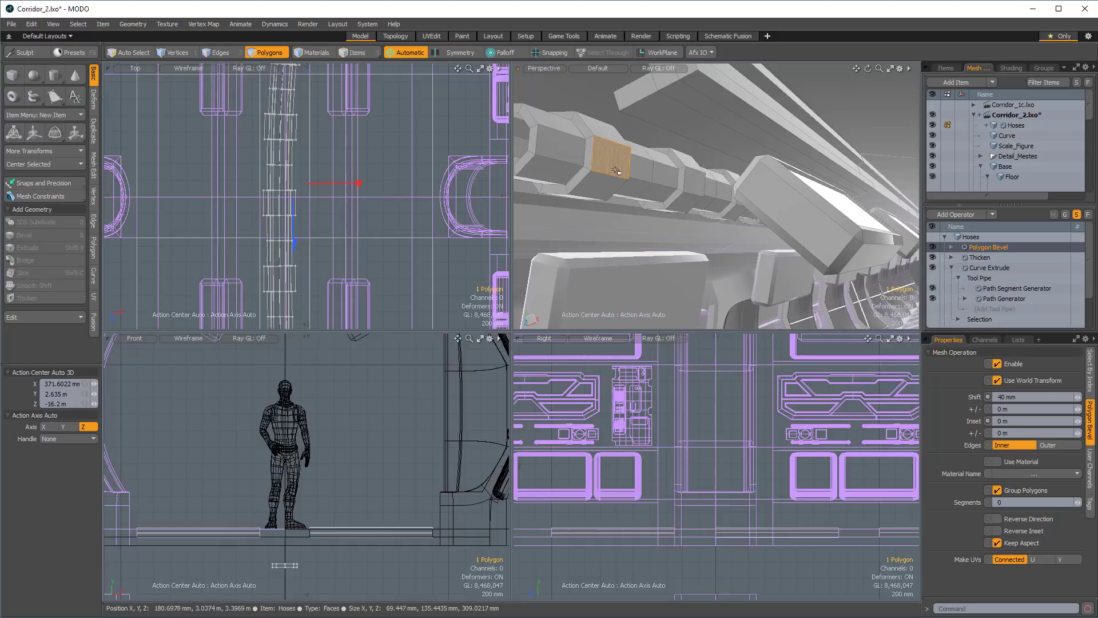
{"action": "left_click", "coordinate": [693, 184], "text": "shift"}
{"action": "left_click_drag", "start_coordinate": [701, 192], "coordinate": [646, 198], "text": "ctrl+alt"}
{"action": "left_click_drag", "start_coordinate": [646, 197], "coordinate": [876, 201], "text": "alt"}
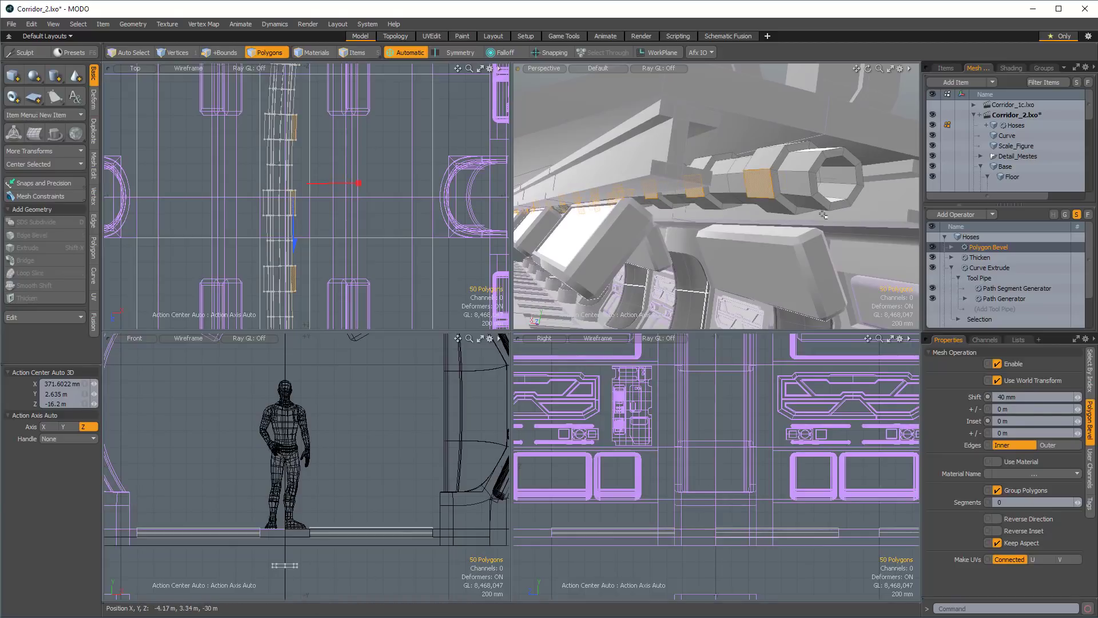
{"action": "left_click", "coordinate": [709, 203], "text": "shift"}
{"action": "left_click_drag", "start_coordinate": [709, 203], "coordinate": [707, 140], "text": "ctrl+alt"}
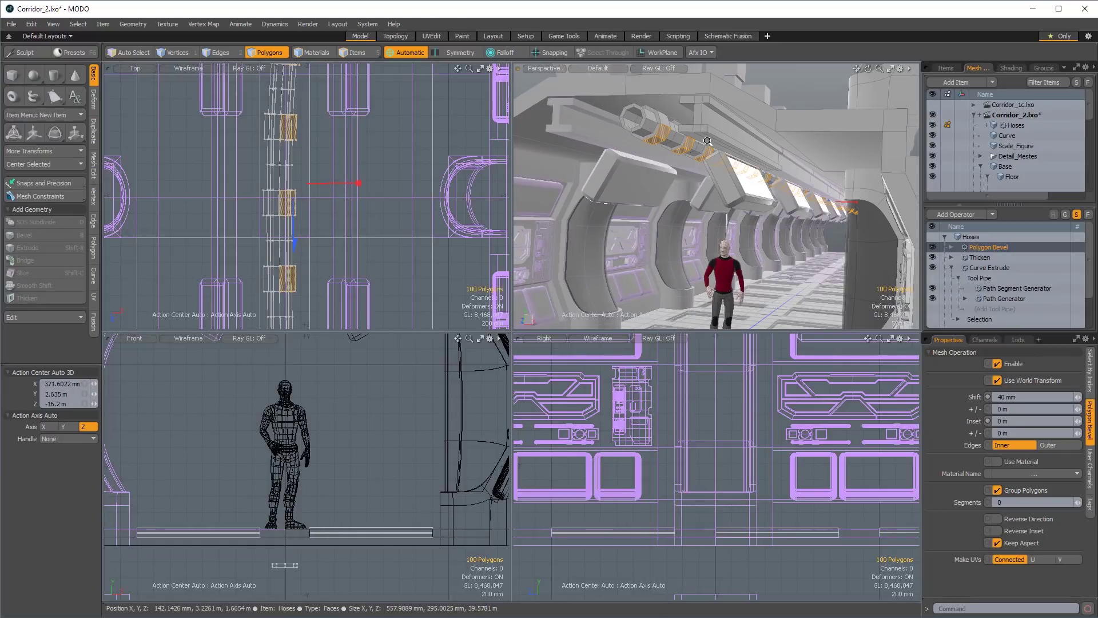
{"action": "key", "text": "shift+Up"}
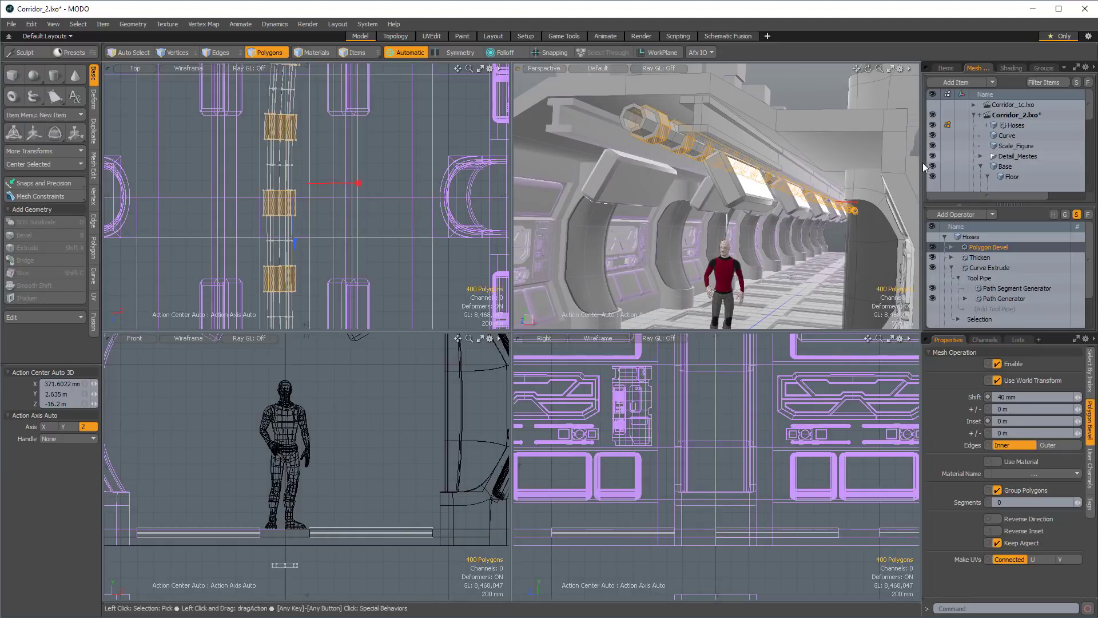
Add a second Polygon Bevel mesh operation to the raised hose rings with a 16 mm Inset.
{"action": "left_click", "coordinate": [966, 214]}
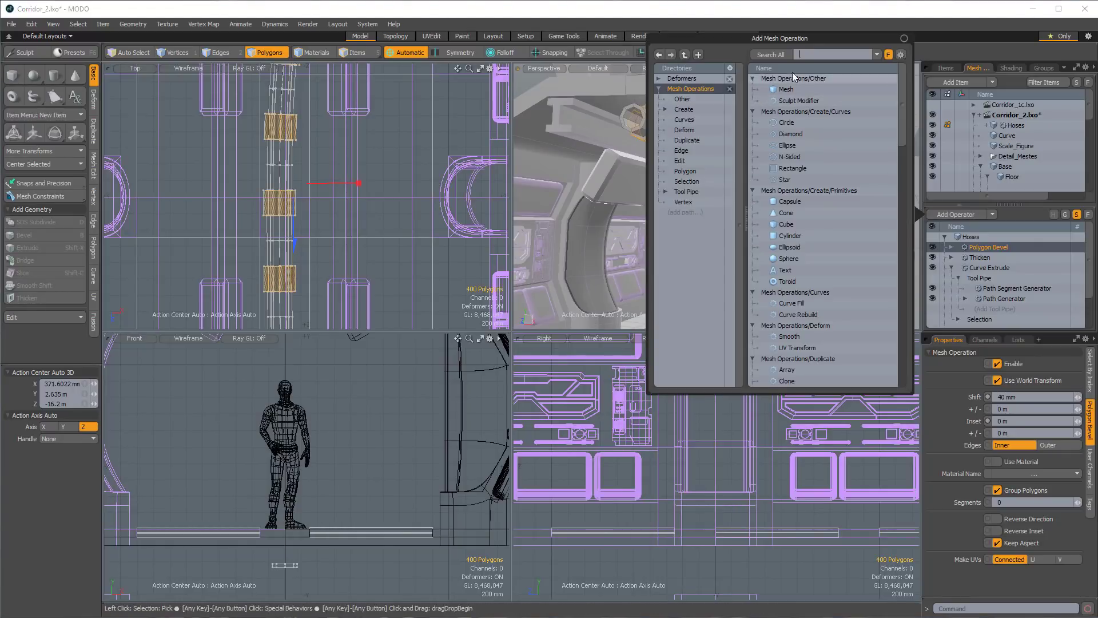
{"action": "type", "text": "bev"}
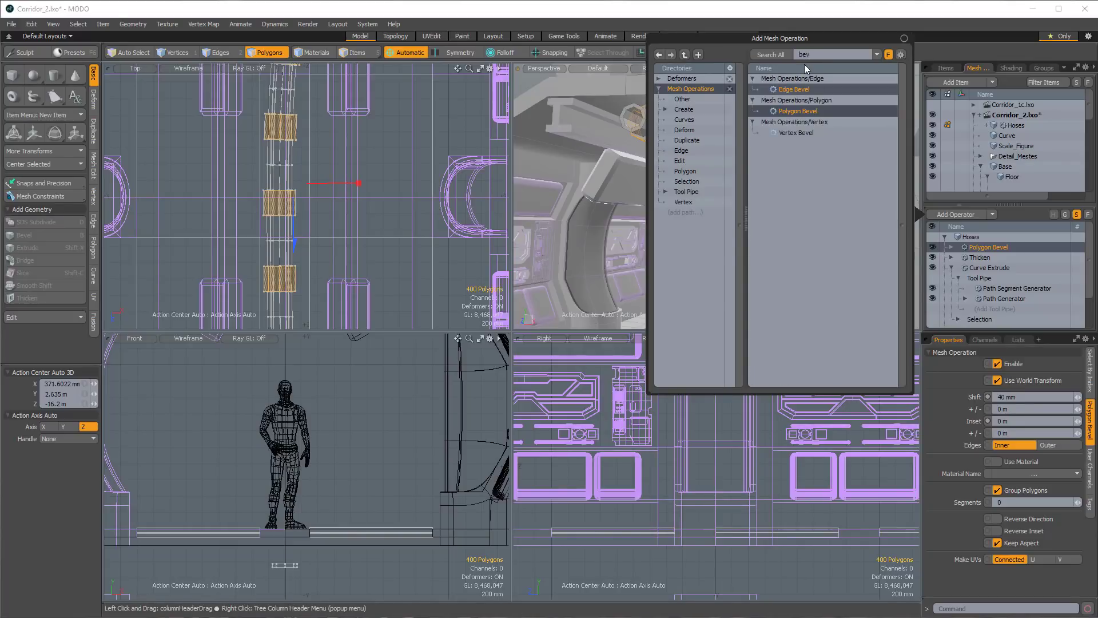
{"action": "double_click", "coordinate": [805, 111]}
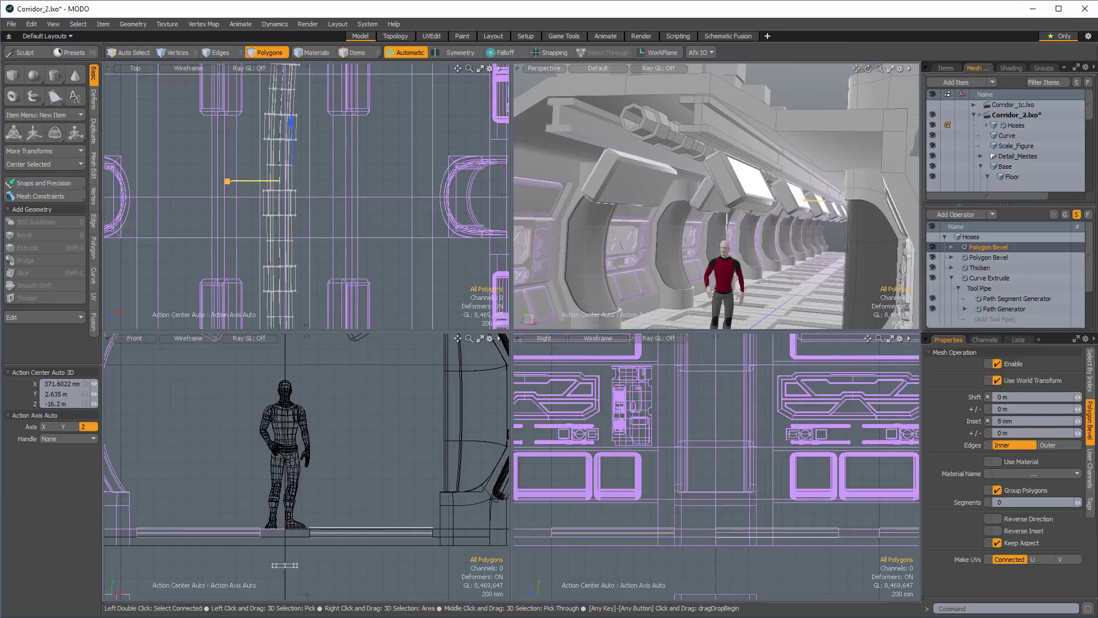
{"action": "left_click_drag", "start_coordinate": [650, 134], "coordinate": [675, 126], "text": "ctrl+alt"}
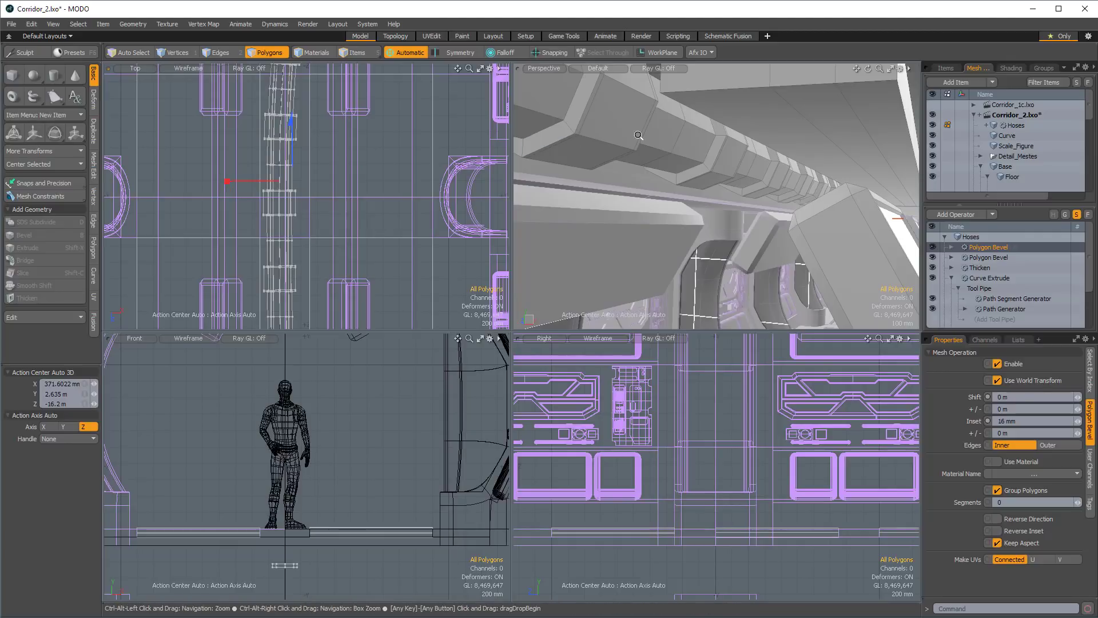
{"action": "left_click_drag", "start_coordinate": [642, 138], "coordinate": [827, 160], "text": "ctrl+alt"}
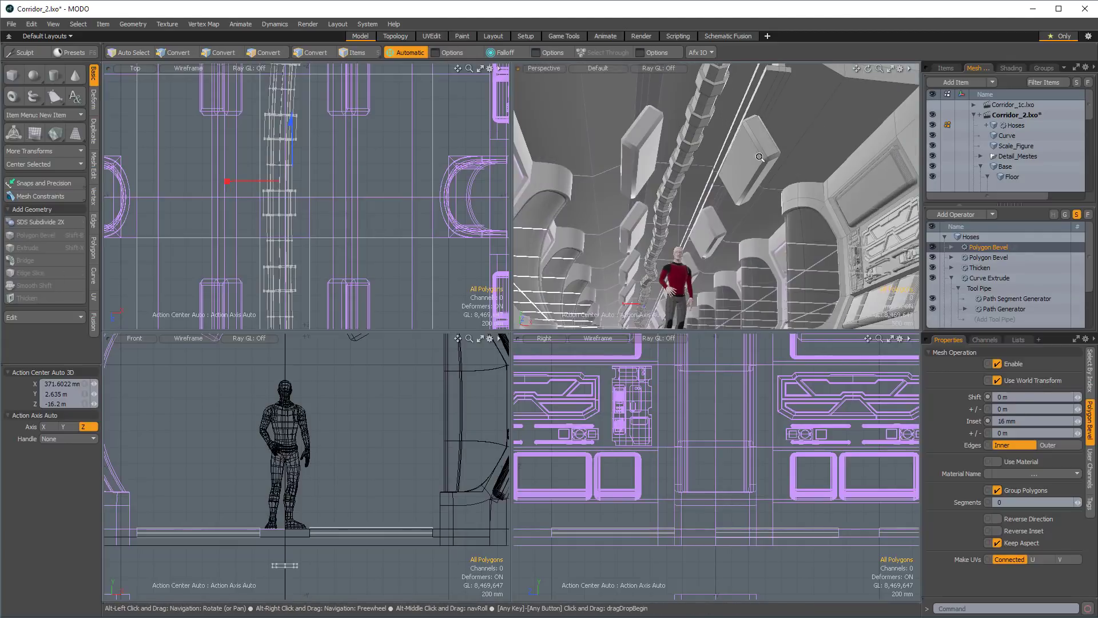
Examine the bevelled hose from inside and outside the corridor and along its length from above.
{"action": "left_click_drag", "start_coordinate": [715, 165], "coordinate": [613, 167], "text": "ctrl+alt"}
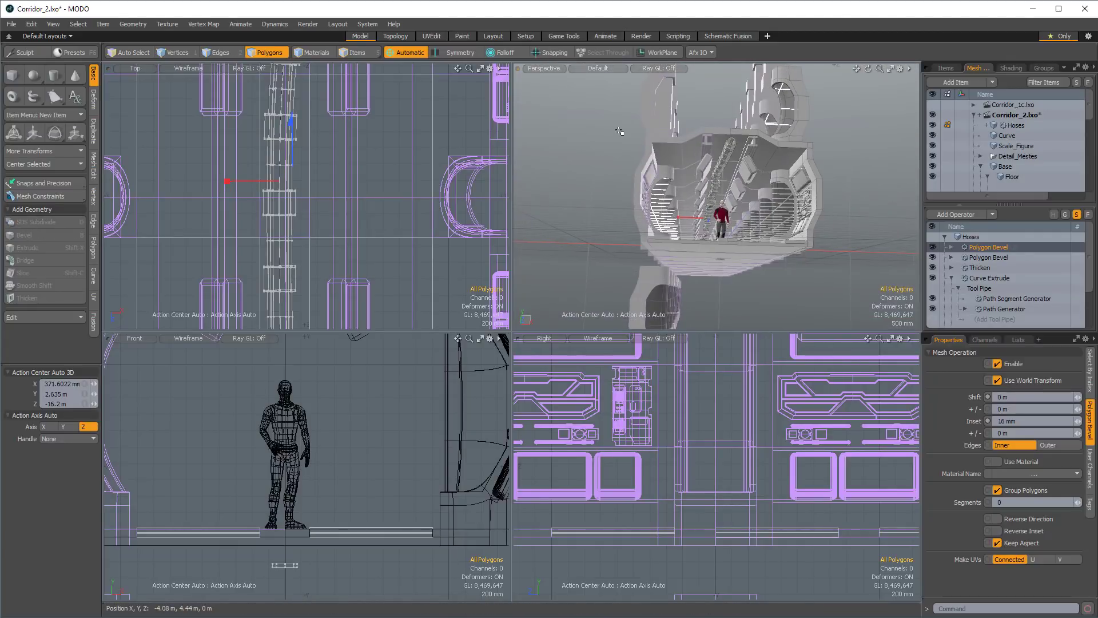
{"action": "left_click_drag", "start_coordinate": [619, 131], "coordinate": [722, 175], "text": "ctrl+alt"}
{"action": "mouse_move", "coordinate": [722, 175]}
{"action": "left_mouse_down", "text": "ctrl+alt"}
{"action": "mouse_move", "coordinate": [754, 173]}
{"action": "mouse_move", "coordinate": [732, 182]}
{"action": "left_mouse_up", "text": "ctrl+alt"}
{"action": "left_click_drag", "start_coordinate": [732, 182], "coordinate": [769, 176], "text": "ctrl+alt"}
{"action": "left_click_drag", "start_coordinate": [769, 176], "coordinate": [674, 133], "text": "alt"}
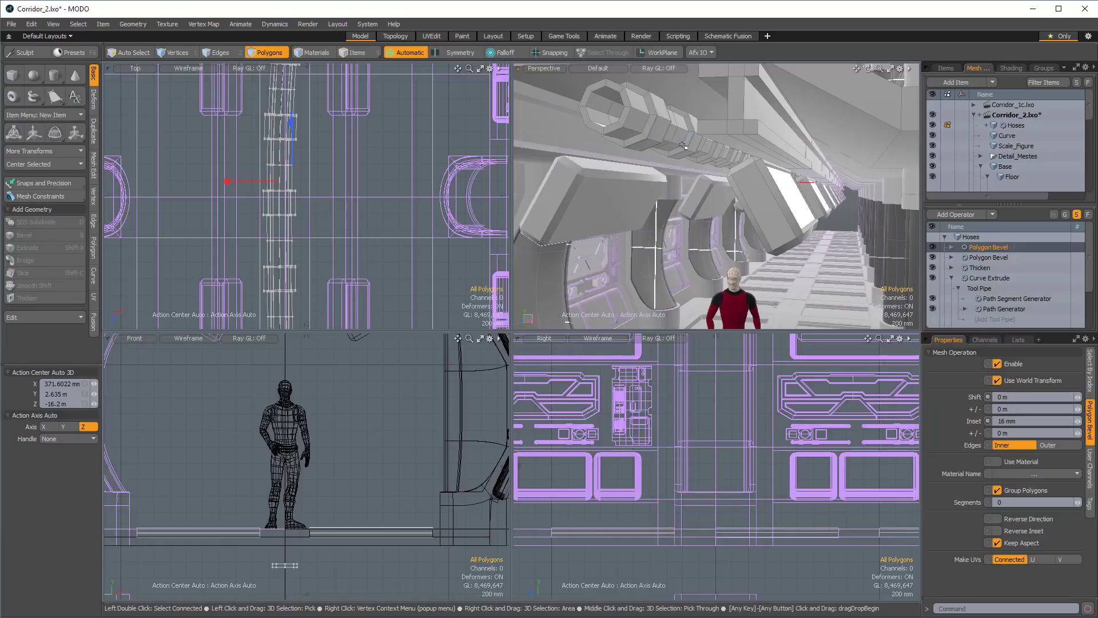
{"action": "left_click_drag", "start_coordinate": [707, 162], "coordinate": [752, 141], "text": "alt"}
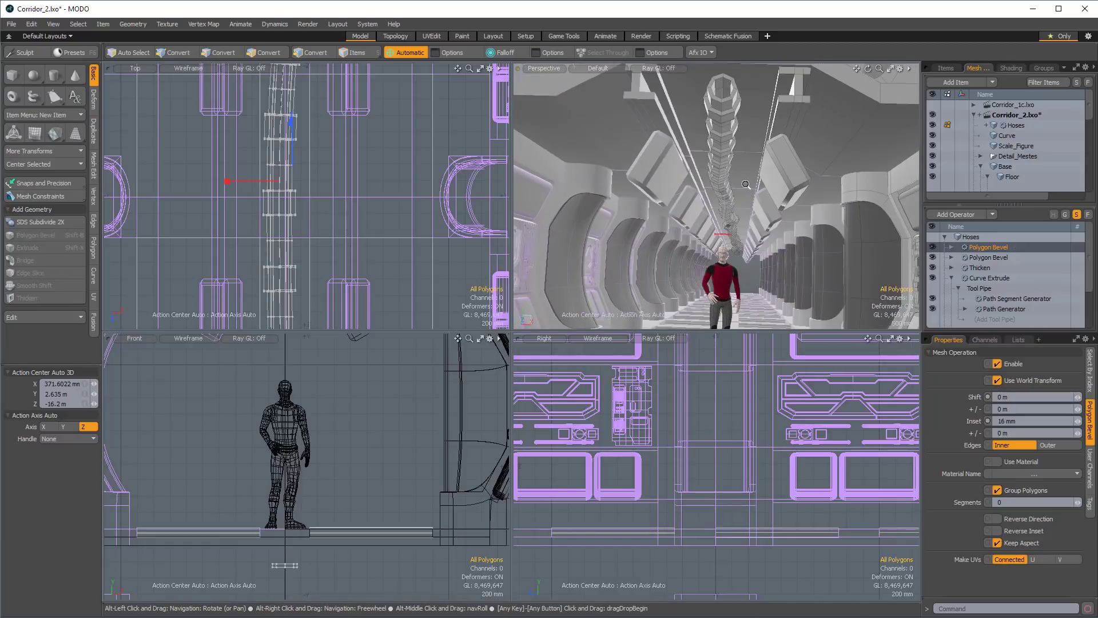
{"action": "scroll", "coordinate": [327, 80], "scroll_direction": "down", "scroll_amount": 2}
{"action": "left_click_drag", "start_coordinate": [327, 74], "coordinate": [382, 303], "text": "alt+shift"}
{"action": "scroll", "coordinate": [366, 195], "scroll_direction": "down", "scroll_amount": 2}
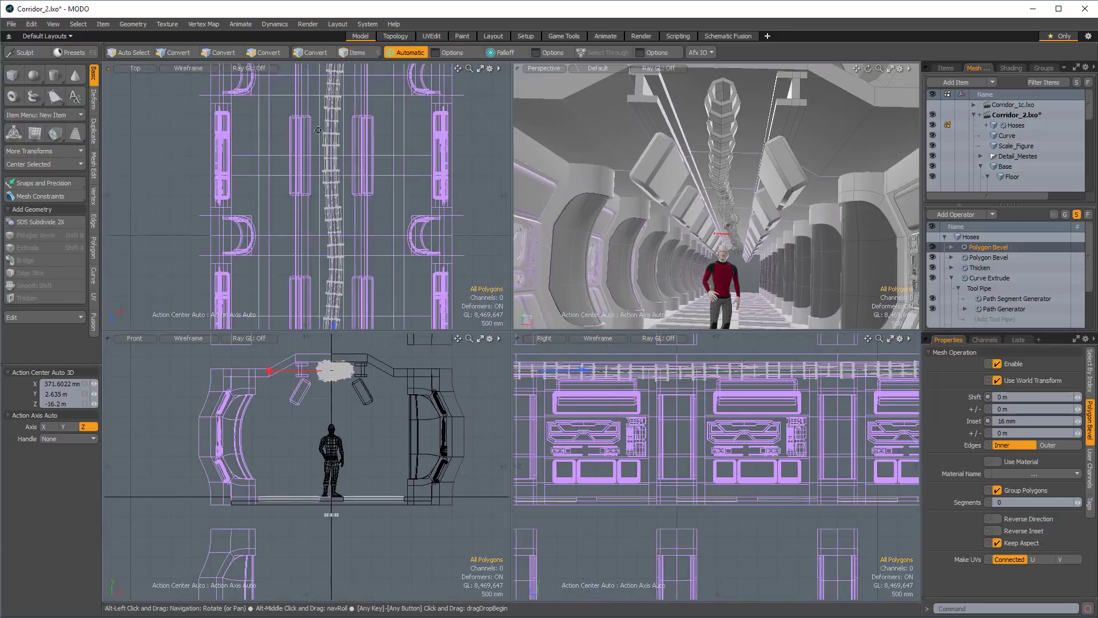
{"action": "left_click_drag", "start_coordinate": [365, 194], "coordinate": [369, 274], "text": "alt+shift"}
Prepare the Curve mesh for vertex editing with Element Move and hide the Hoses mesh.
{"action": "left_click", "coordinate": [1021, 135]}
{"action": "scroll", "coordinate": [356, 160], "scroll_direction": "up", "scroll_amount": 4}
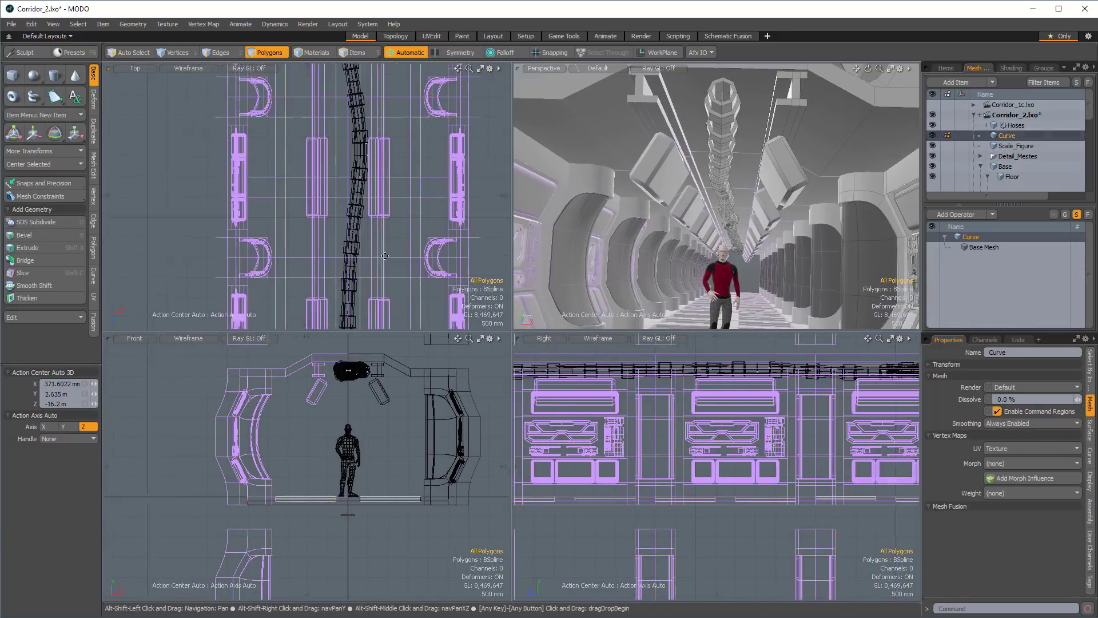
{"action": "scroll", "coordinate": [357, 159], "scroll_direction": "up", "scroll_amount": 1}
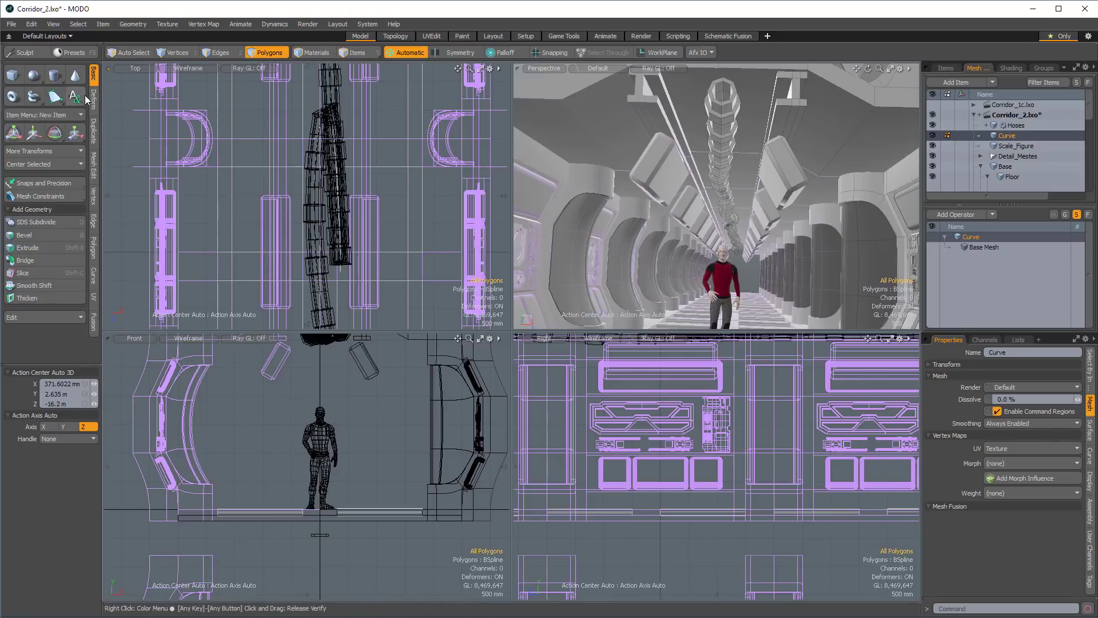
{"action": "key", "text": "1"}
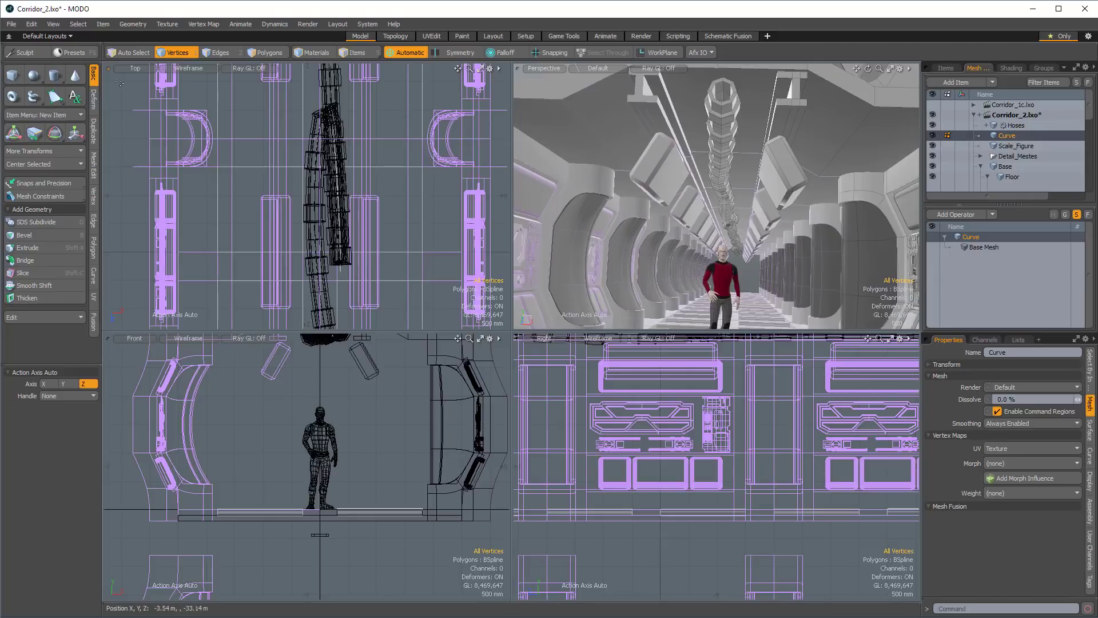
{"action": "left_click", "coordinate": [91, 101]}
{"action": "left_click", "coordinate": [38, 71]}
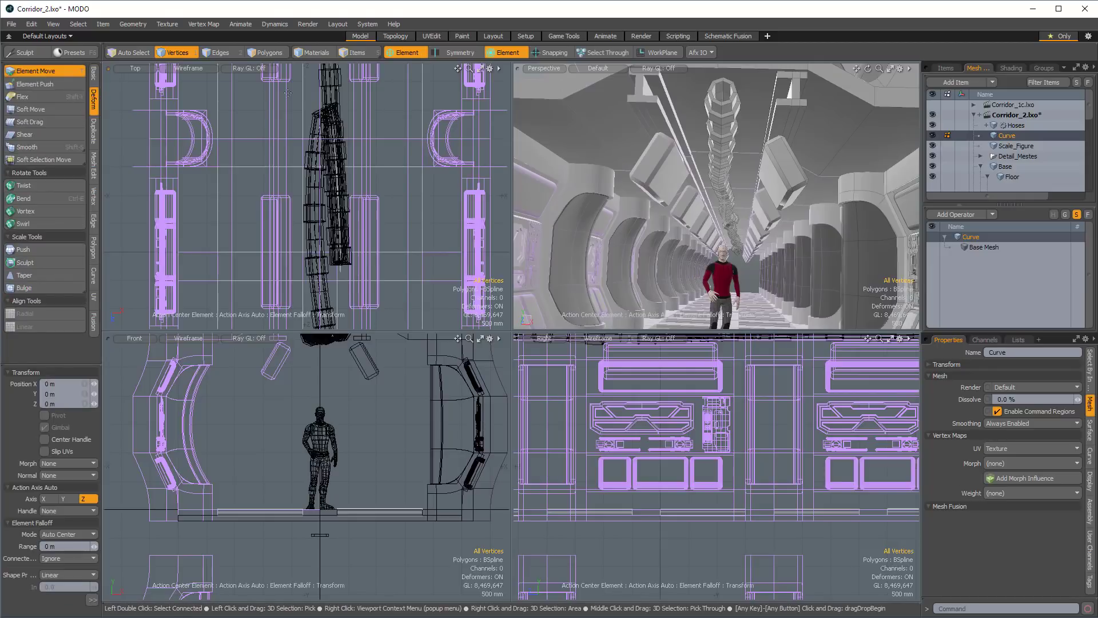
{"action": "left_click_drag", "start_coordinate": [333, 106], "coordinate": [1056, 142]}
{"action": "left_click", "coordinate": [933, 125]}
{"action": "scroll", "coordinate": [398, 172], "scroll_direction": "down", "scroll_amount": 1}
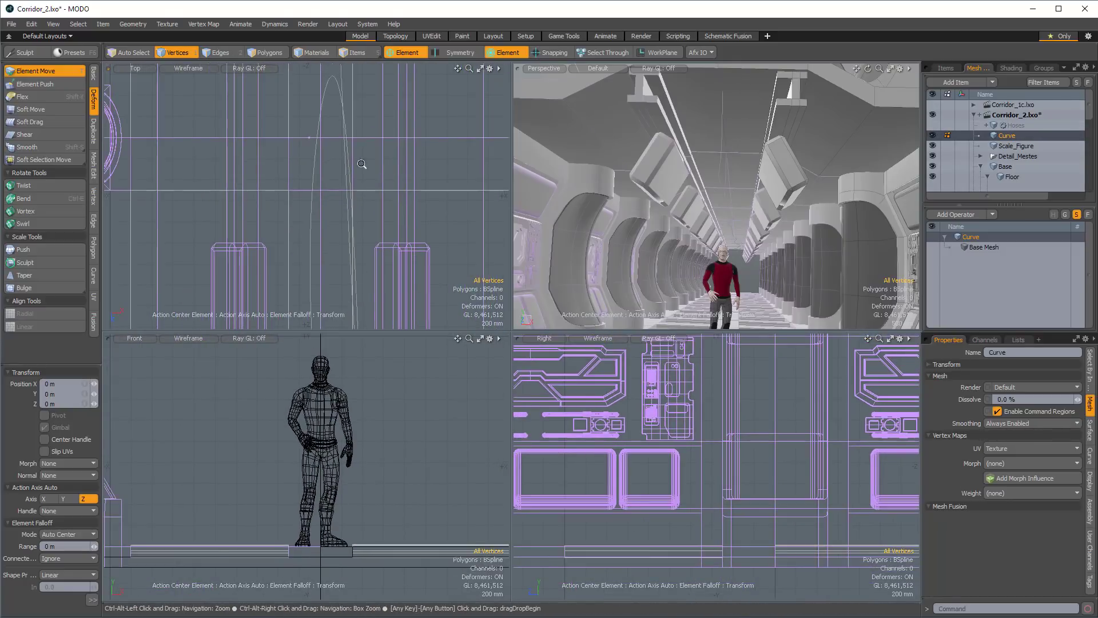
Try to reshape the curve's looped far end by moving its control vertices with Element Move.
{"action": "left_click_drag", "start_coordinate": [308, 137], "coordinate": [313, 187]}
{"action": "scroll", "coordinate": [282, 262], "scroll_direction": "down", "scroll_amount": 2}
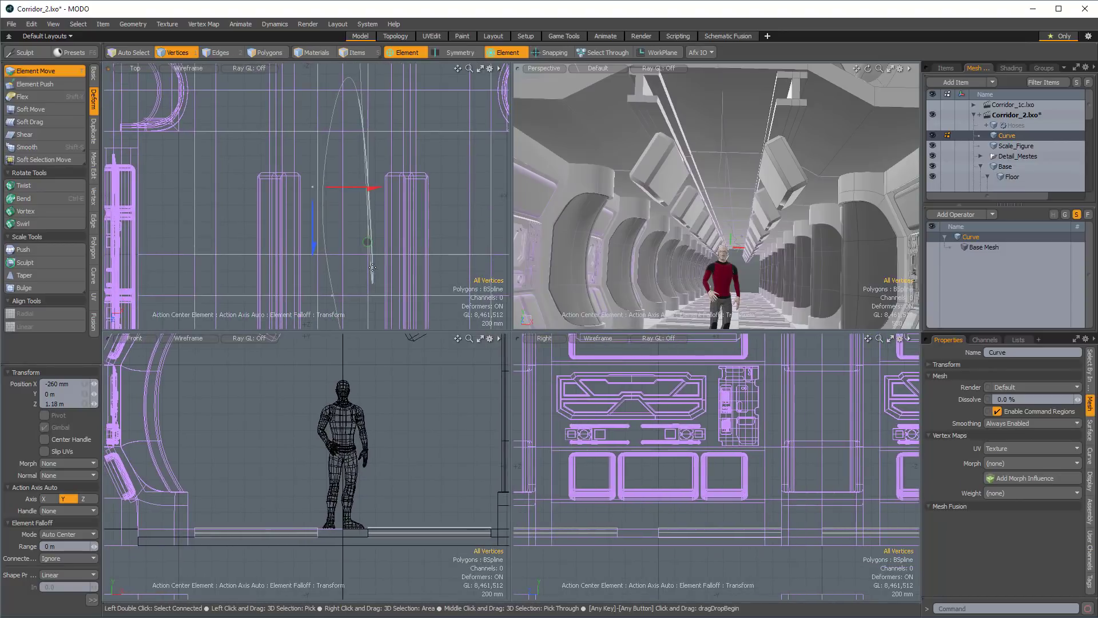
{"action": "left_click_drag", "start_coordinate": [372, 267], "coordinate": [382, 308], "text": "alt+shift"}
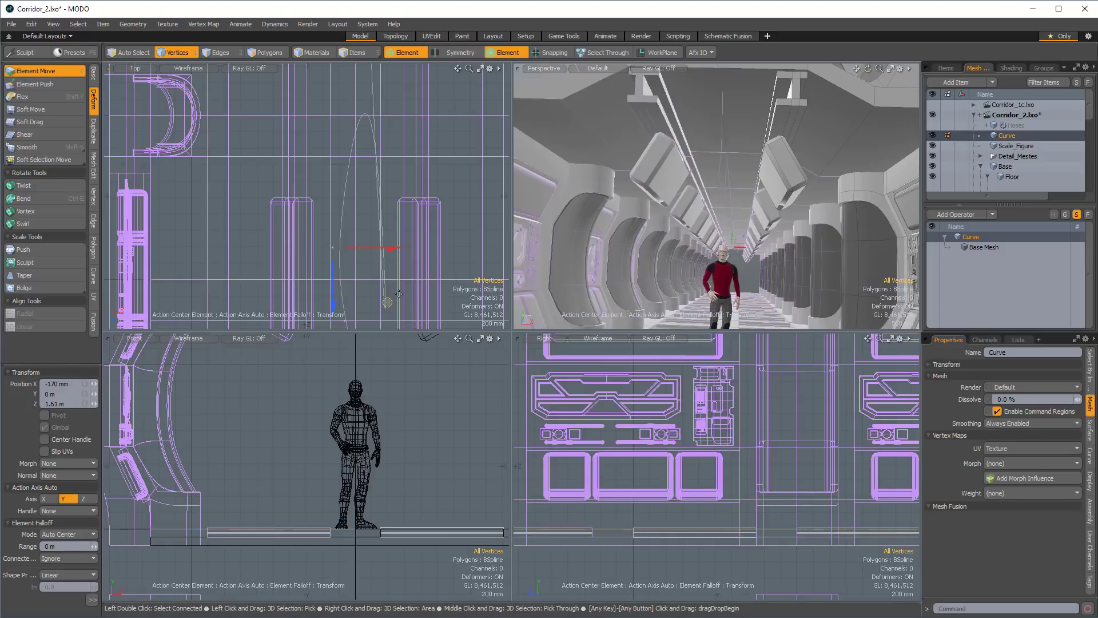
{"action": "left_click_drag", "start_coordinate": [384, 303], "coordinate": [337, 282]}
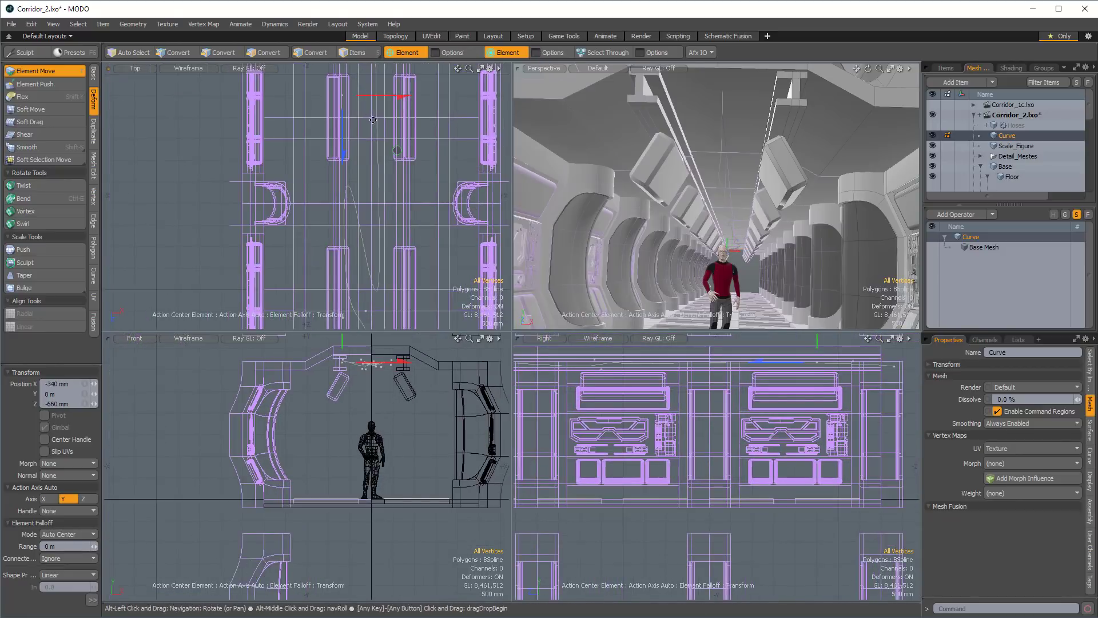
Leave Element Move and delete the control vertices that form the loop at the curve's far end.
{"action": "left_click", "coordinate": [353, 83]}
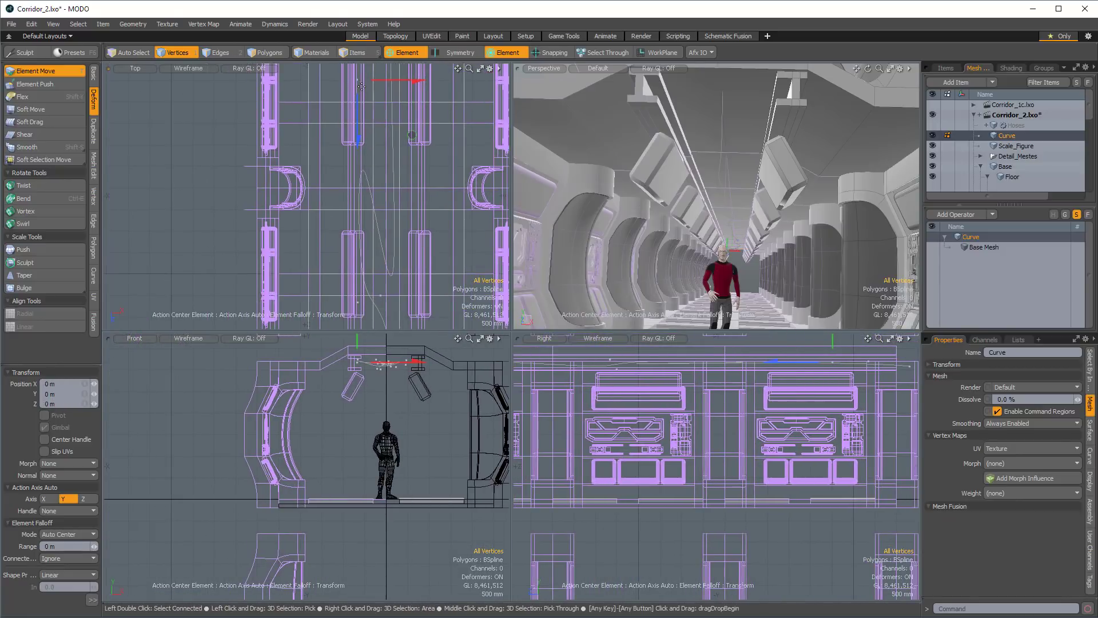
{"action": "scroll", "coordinate": [363, 87], "scroll_direction": "down", "scroll_amount": 1}
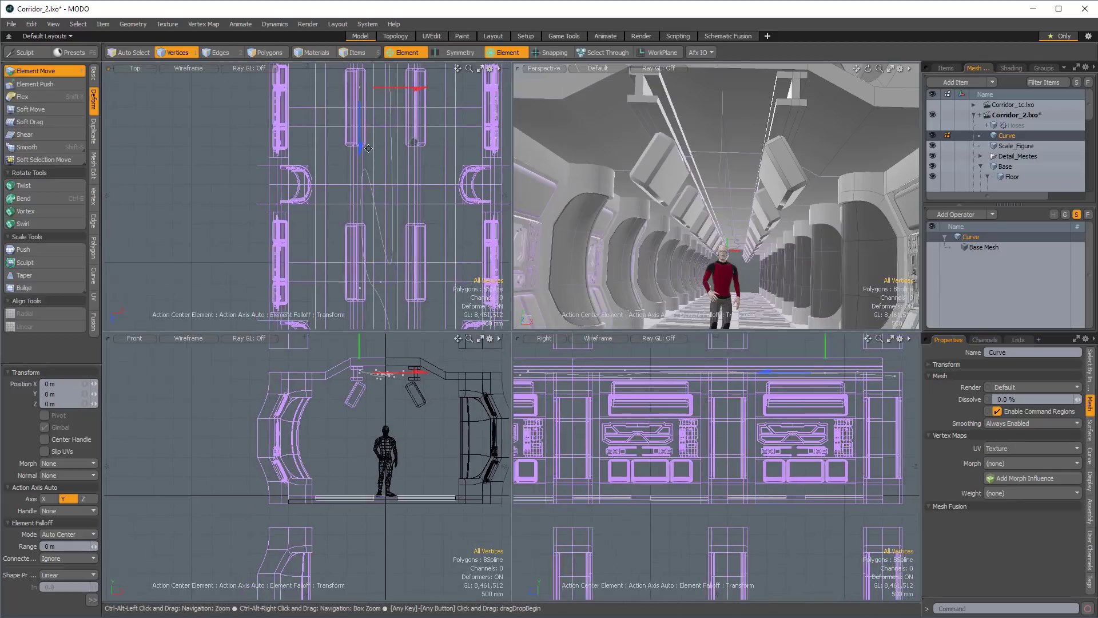
{"action": "left_click_drag", "start_coordinate": [363, 85], "coordinate": [363, 90], "text": "alt"}
{"action": "key", "text": "space"}
{"action": "left_click", "coordinate": [359, 88]}
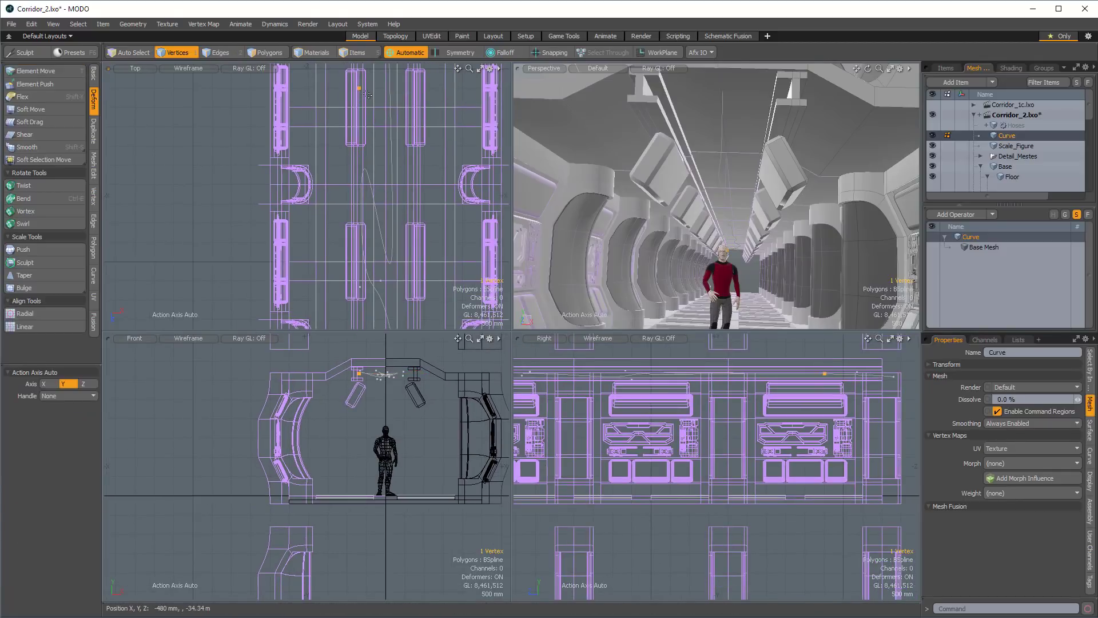
{"action": "left_click", "coordinate": [364, 98]}
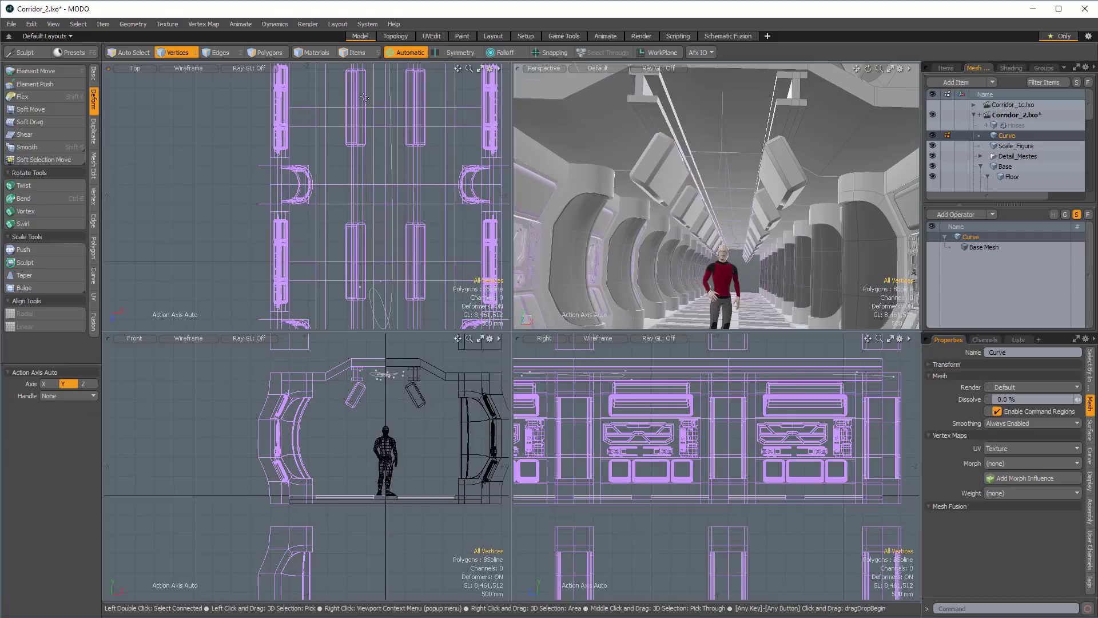
{"action": "left_click_drag", "start_coordinate": [364, 97], "coordinate": [357, 201], "text": "alt+shift"}
{"action": "left_click", "coordinate": [396, 191]}
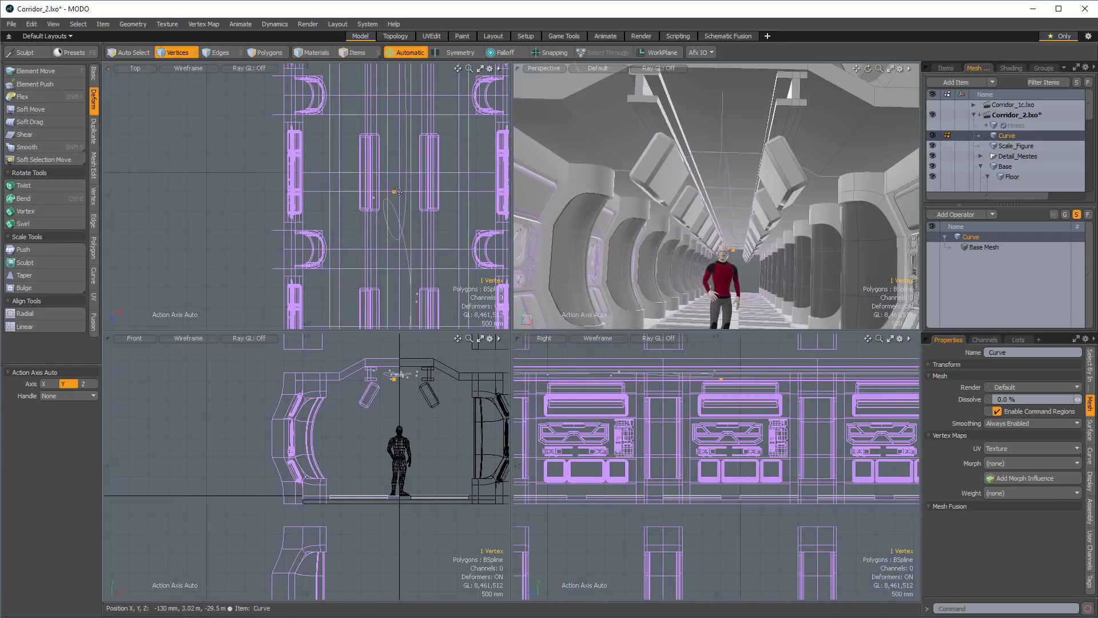
{"action": "key", "text": "Delete"}
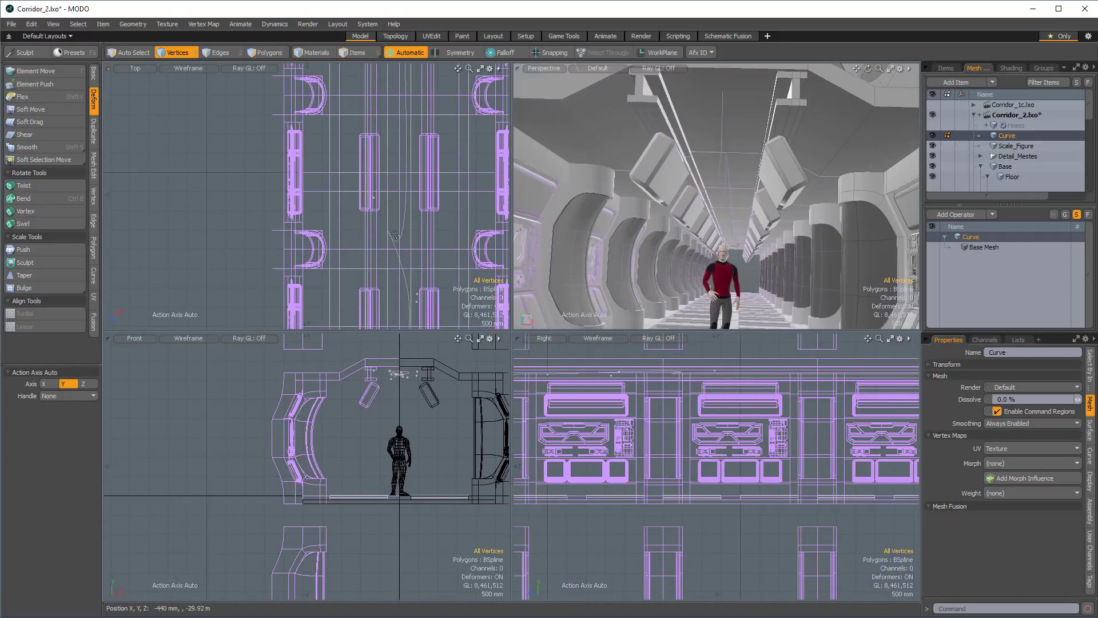
{"action": "left_click", "coordinate": [375, 198]}
Move the curve's remaining far-end vertex -3.5 m along Z so the curve extends down the corridor.
{"action": "left_click_drag", "start_coordinate": [374, 199], "coordinate": [417, 293]}
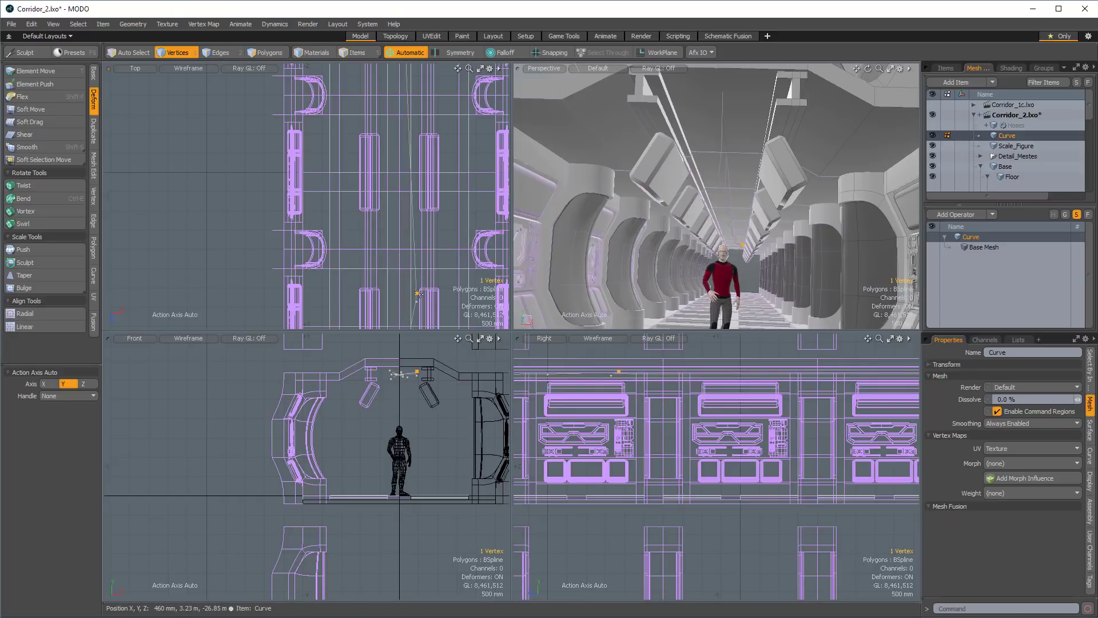
{"action": "key", "text": "w"}
{"action": "left_click_drag", "start_coordinate": [416, 312], "coordinate": [417, 197]}
{"action": "left_click_drag", "start_coordinate": [684, 215], "coordinate": [703, 211], "text": "alt"}
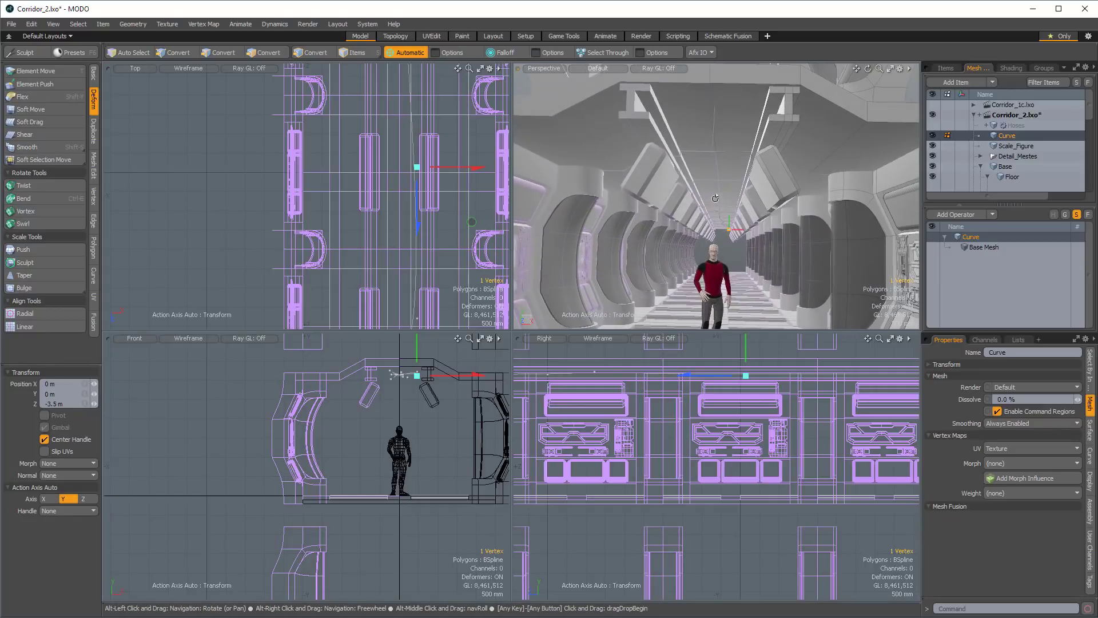
Unhide the Hoses mesh and inspect how the hose runs along the corridor ceiling in the perspective view.
{"action": "left_click", "coordinate": [932, 125]}
{"action": "left_click_drag", "start_coordinate": [715, 188], "coordinate": [741, 163], "text": "alt"}
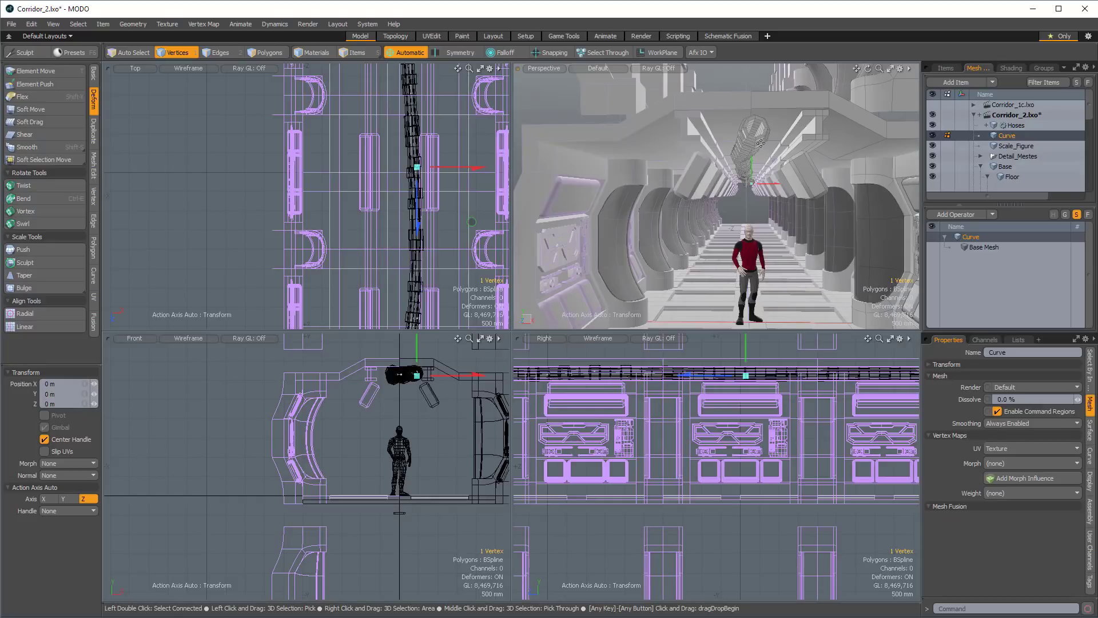
{"action": "mouse_move", "coordinate": [760, 144]}
{"action": "left_mouse_down", "text": "alt"}
{"action": "mouse_move", "coordinate": [755, 154]}
{"action": "mouse_move", "coordinate": [786, 155]}
{"action": "mouse_move", "coordinate": [761, 149]}
{"action": "left_mouse_up", "text": "alt"}
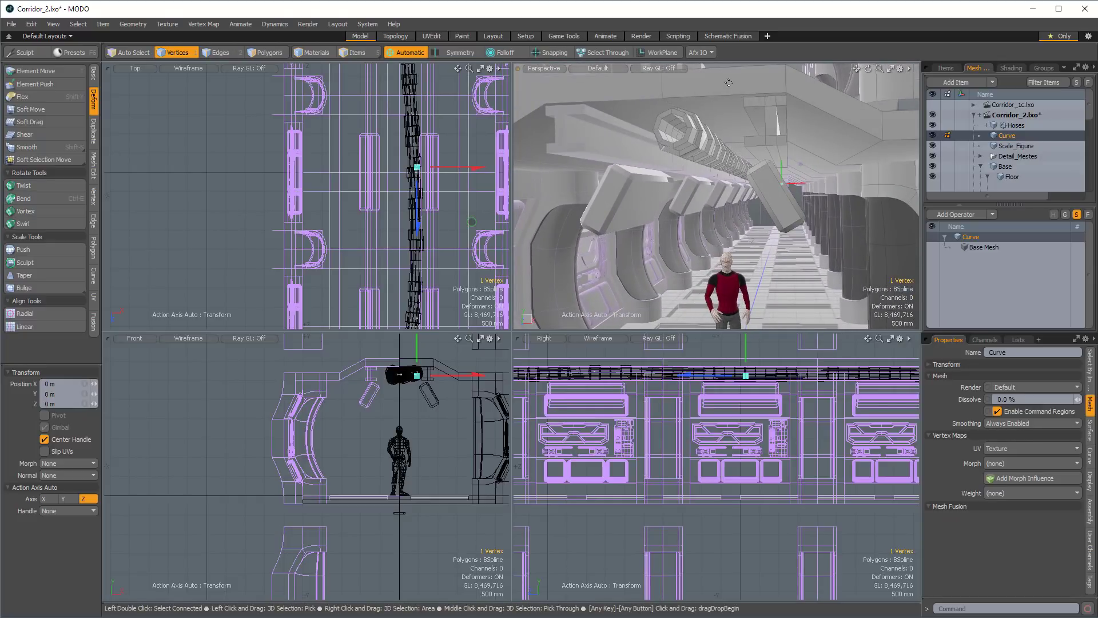
{"action": "left_click_drag", "start_coordinate": [695, 134], "coordinate": [790, 150], "text": "alt"}
Select the Hoses mesh and save the scene as a new version named Corridor_3.lxo.
{"action": "left_click", "coordinate": [1011, 128]}
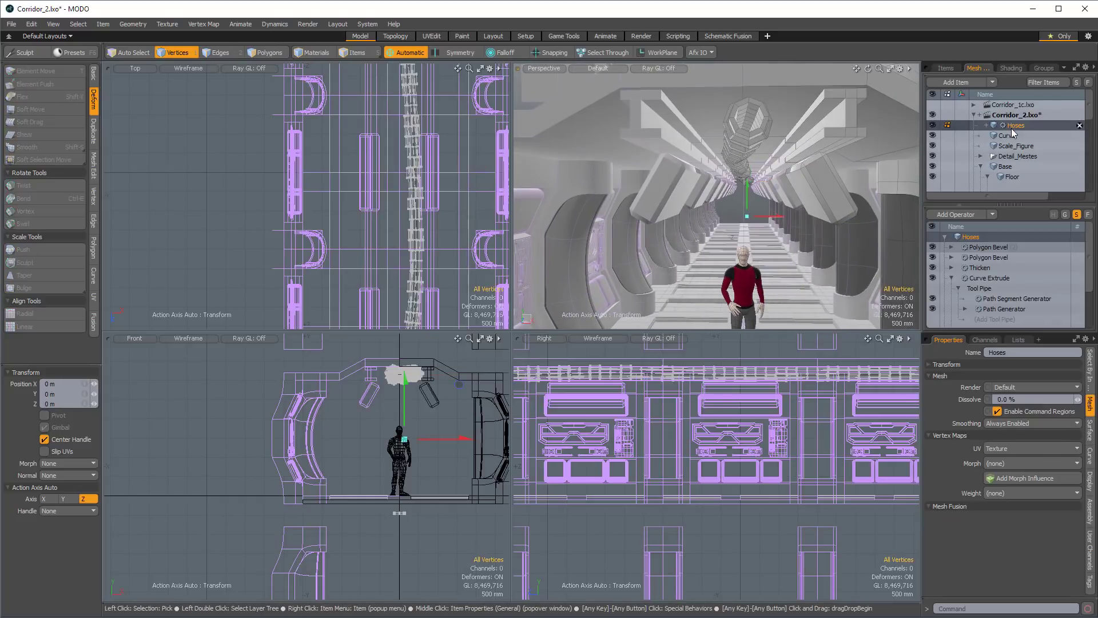
{"action": "key", "text": "ctrl+shift+s"}
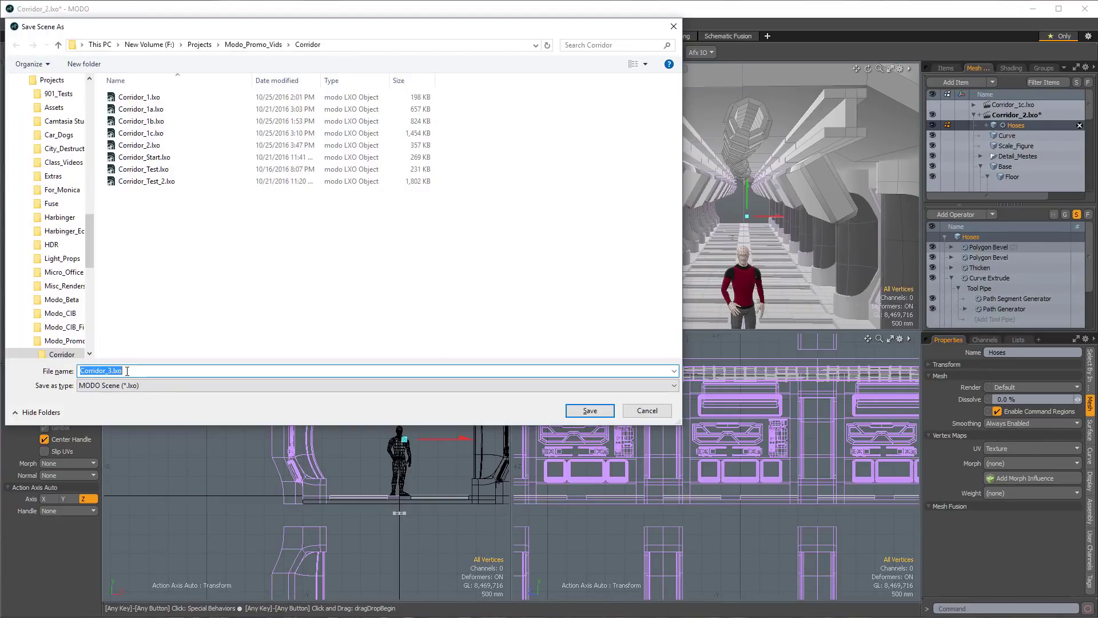
{"action": "key", "text": "Return"}
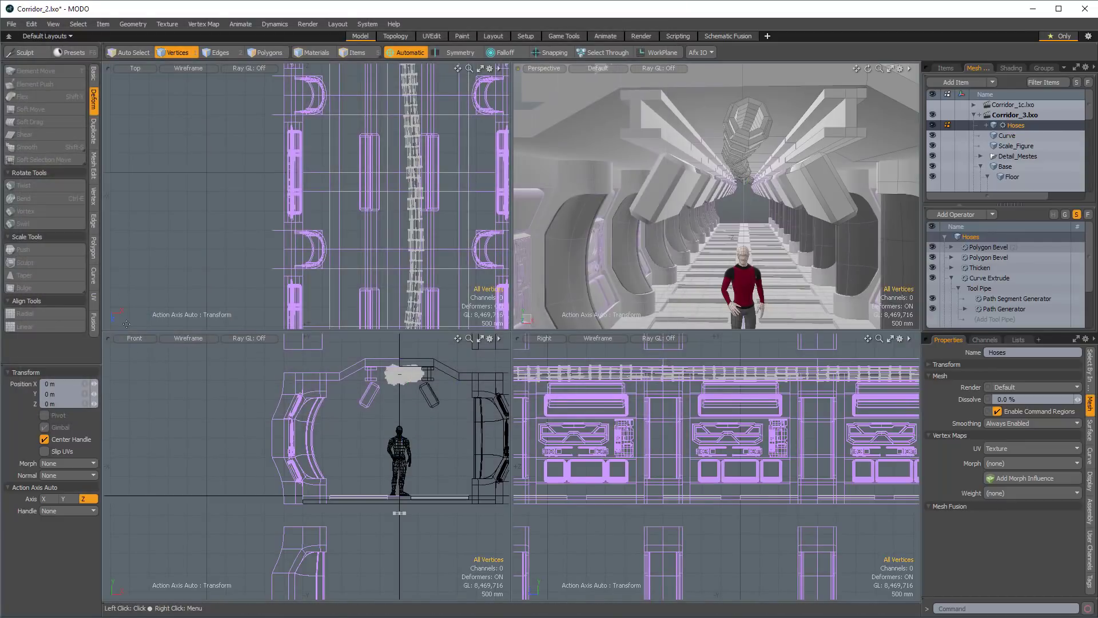
Freeze the mesh operations of the Hoses mesh using the duplicate option.
{"action": "right_click", "coordinate": [1019, 125]}
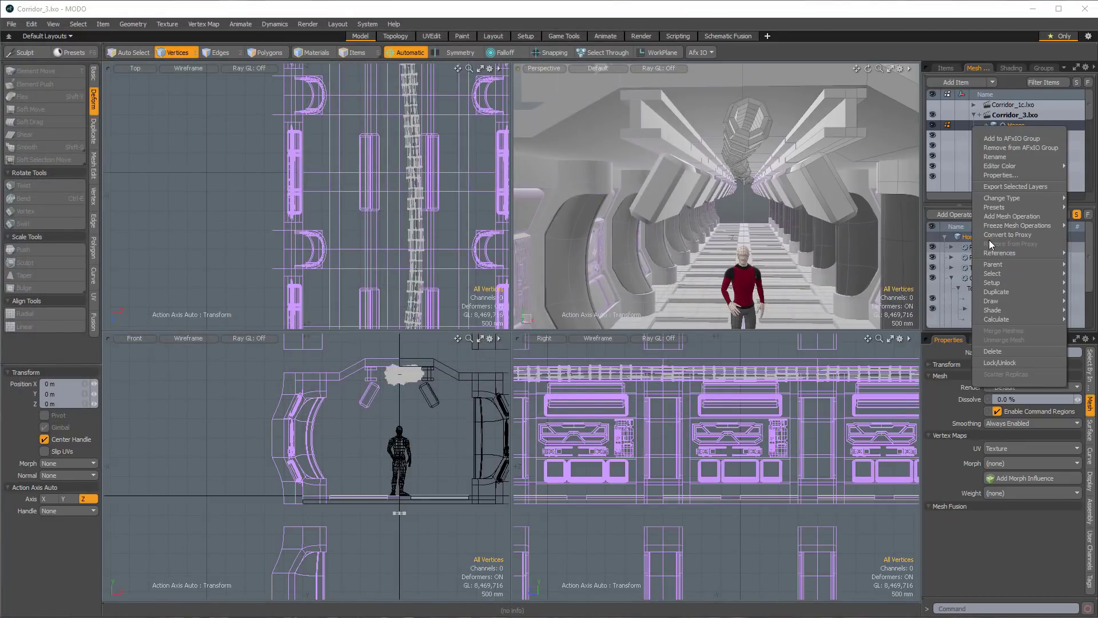
{"action": "mouse_move", "coordinate": [1004, 227]}
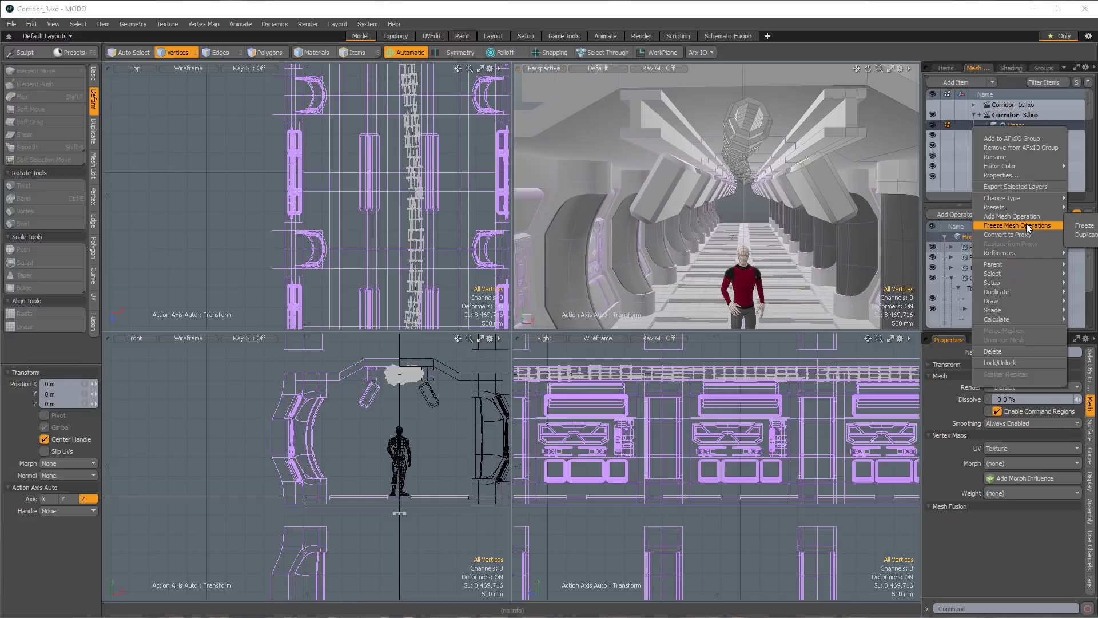
{"action": "left_click", "coordinate": [1082, 234]}
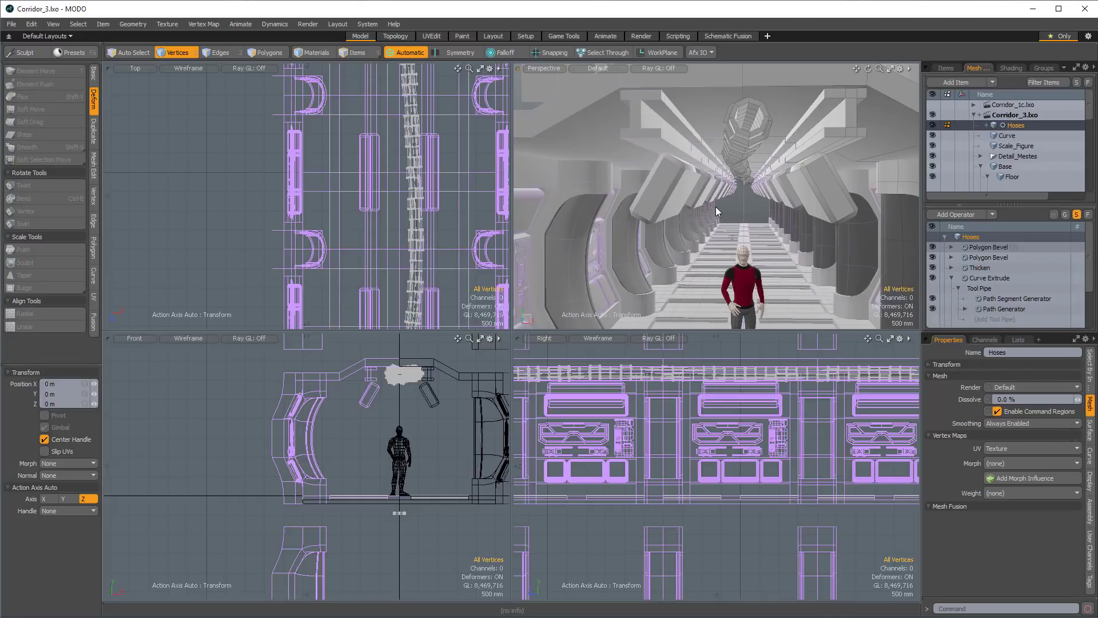
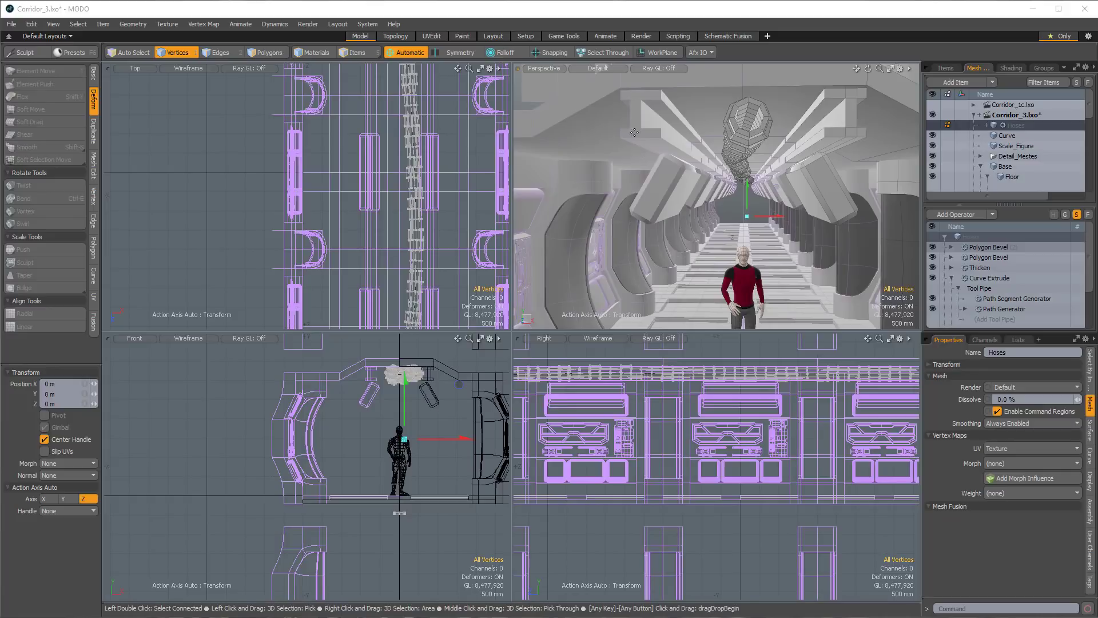
Select the frozen duplicate Hoses (2) mesh and convert its polygons to Catmull-Clark subdivision surfaces.
{"action": "left_click_drag", "start_coordinate": [748, 168], "coordinate": [695, 152], "text": "alt"}
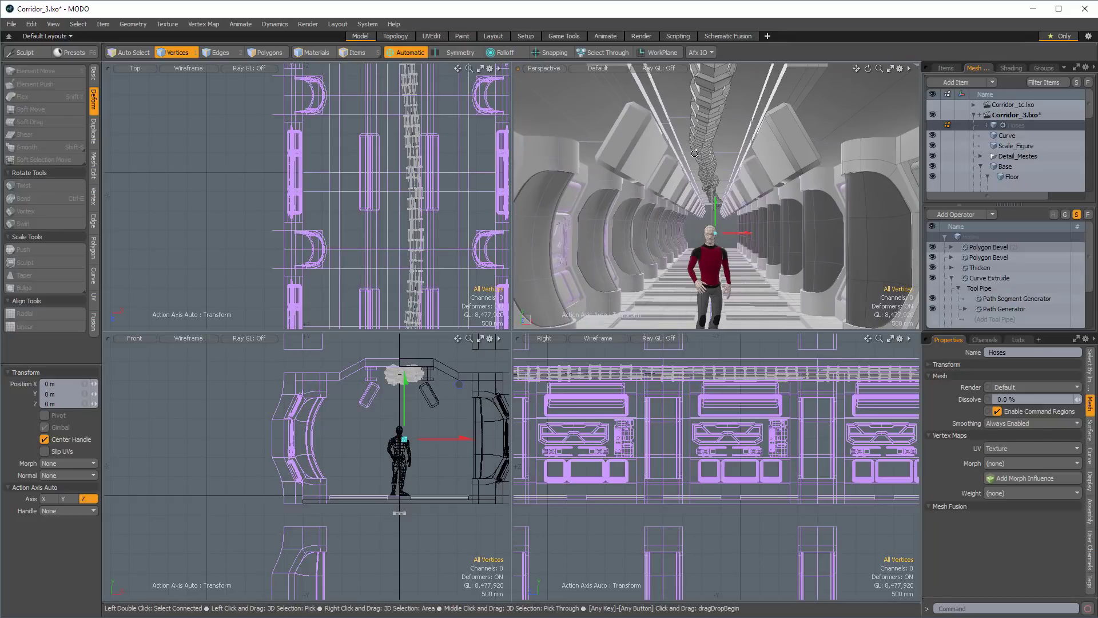
{"action": "left_click_drag", "start_coordinate": [691, 147], "coordinate": [728, 150], "text": "alt+shift"}
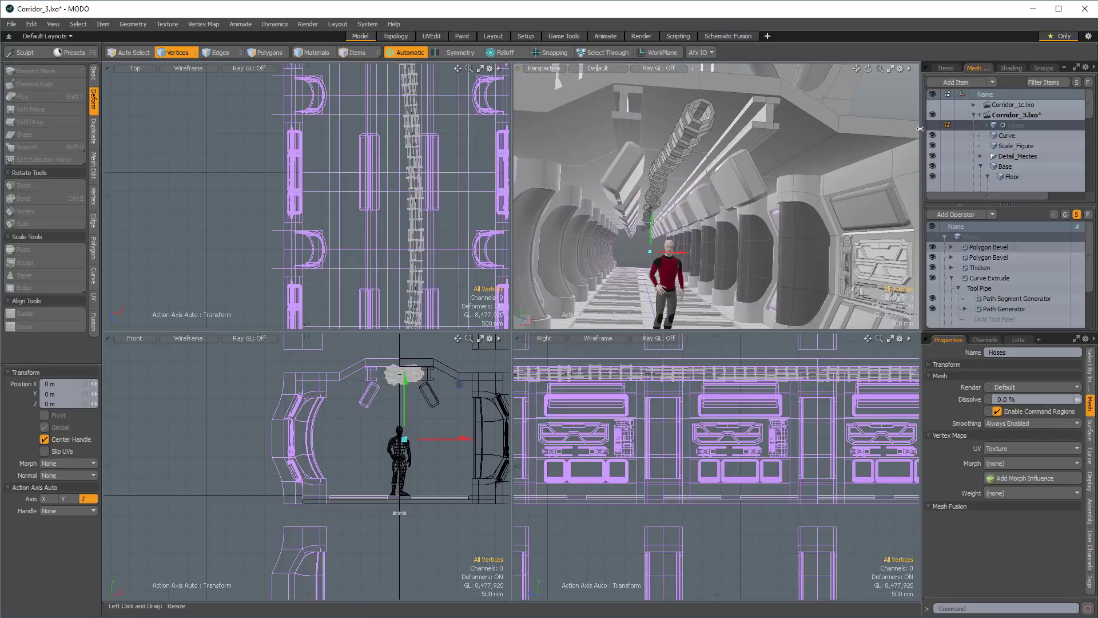
{"action": "left_click", "coordinate": [1012, 141]}
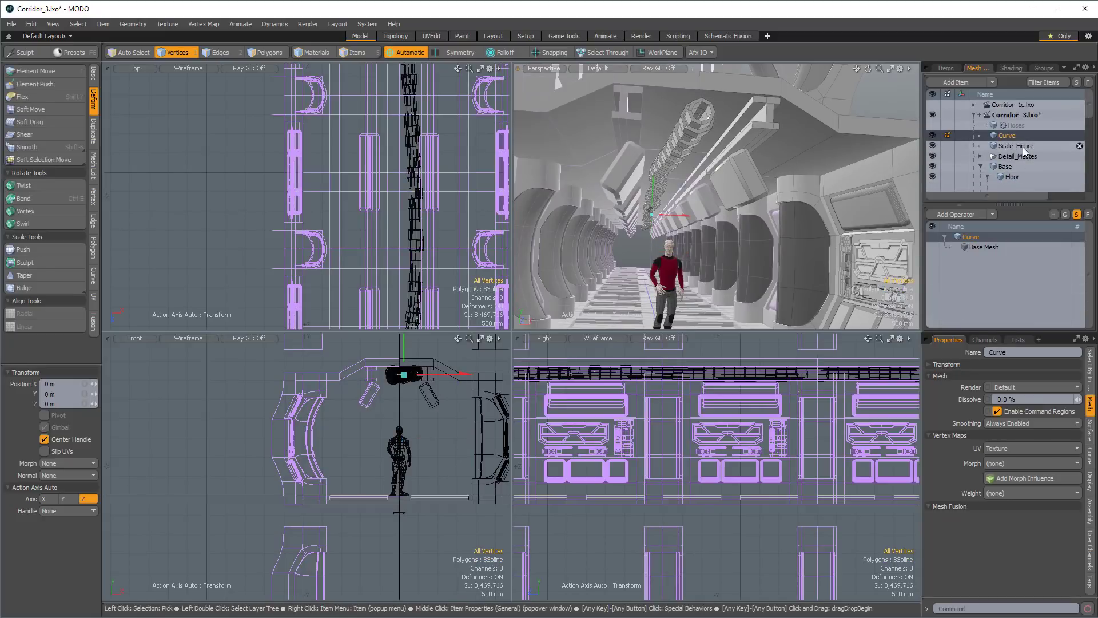
{"action": "left_click", "coordinate": [979, 168]}
{"action": "scroll", "coordinate": [1046, 158], "scroll_direction": "down", "scroll_amount": 5}
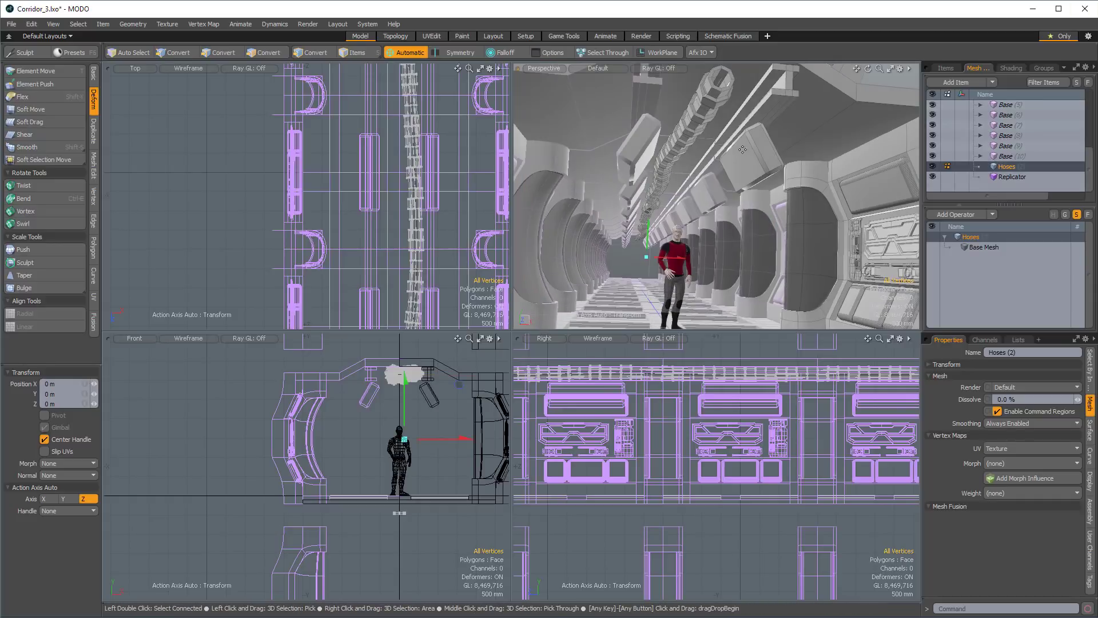
{"action": "left_click_drag", "start_coordinate": [707, 103], "coordinate": [716, 147], "text": "alt"}
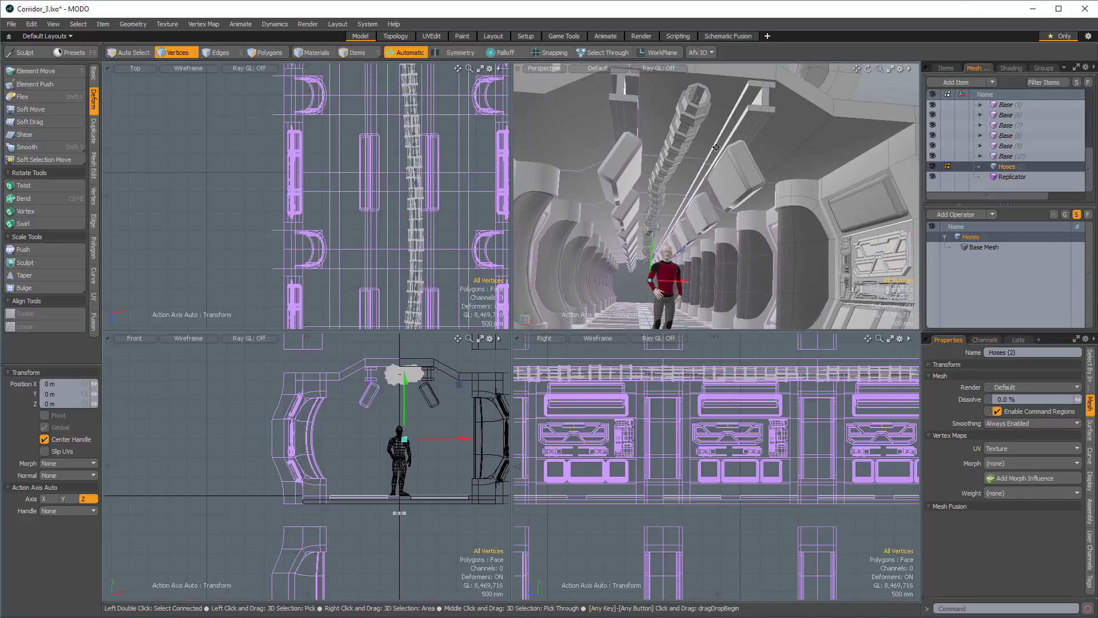
{"action": "key", "text": "Tab"}
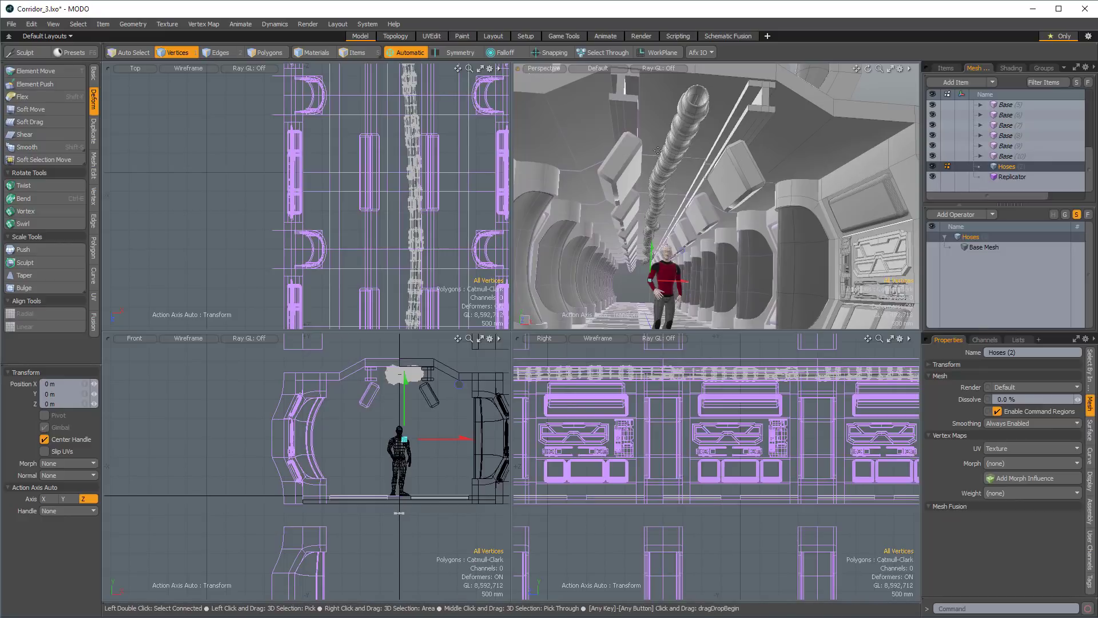
Select two adjacent polygons on the rim of the duplicate hose's open end and Loop Slice the rim with two symmetric cuts at 20%.
{"action": "left_click_drag", "start_coordinate": [705, 137], "coordinate": [675, 149], "text": "alt"}
{"action": "key", "text": "5"}
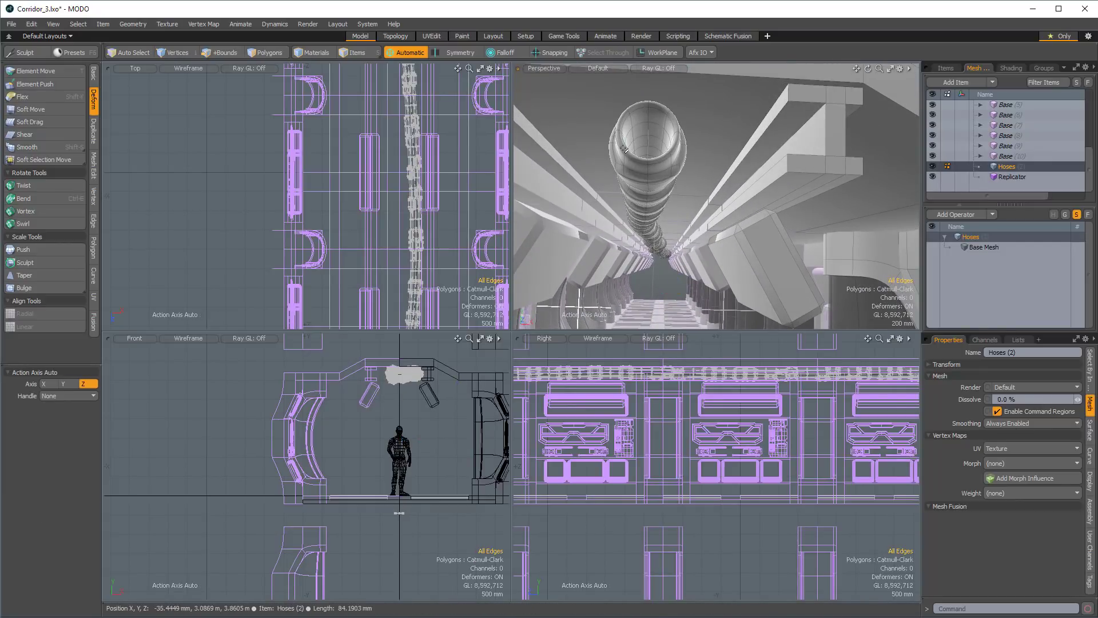
{"action": "key", "text": "Escape"}
{"action": "left_click_drag", "start_coordinate": [623, 154], "coordinate": [696, 162], "text": "alt"}
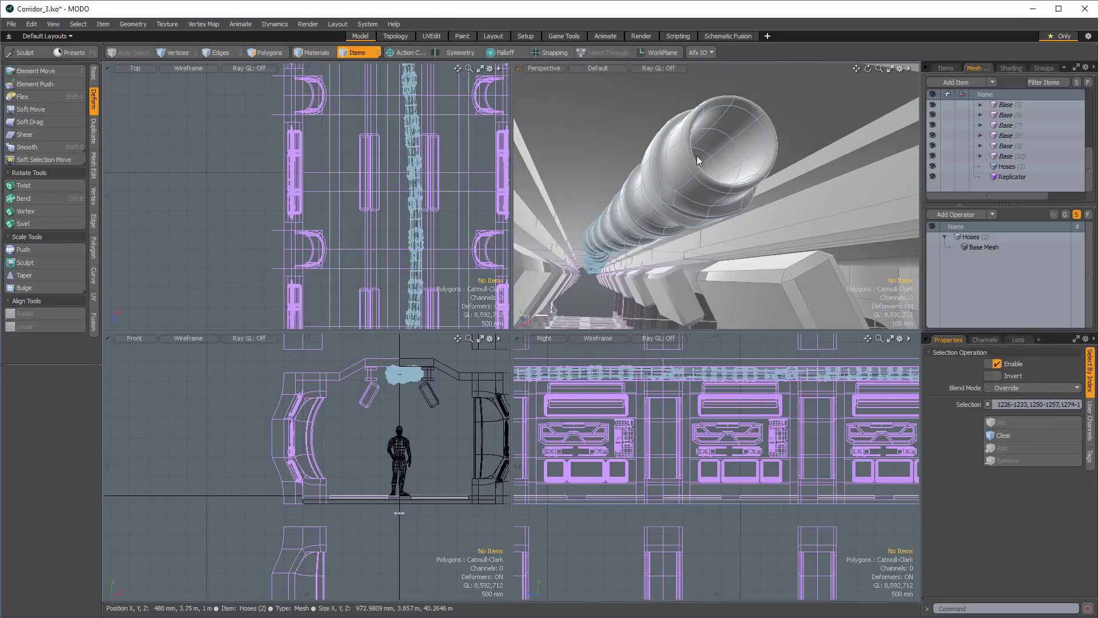
{"action": "left_click_drag", "start_coordinate": [695, 200], "coordinate": [677, 184], "text": "alt"}
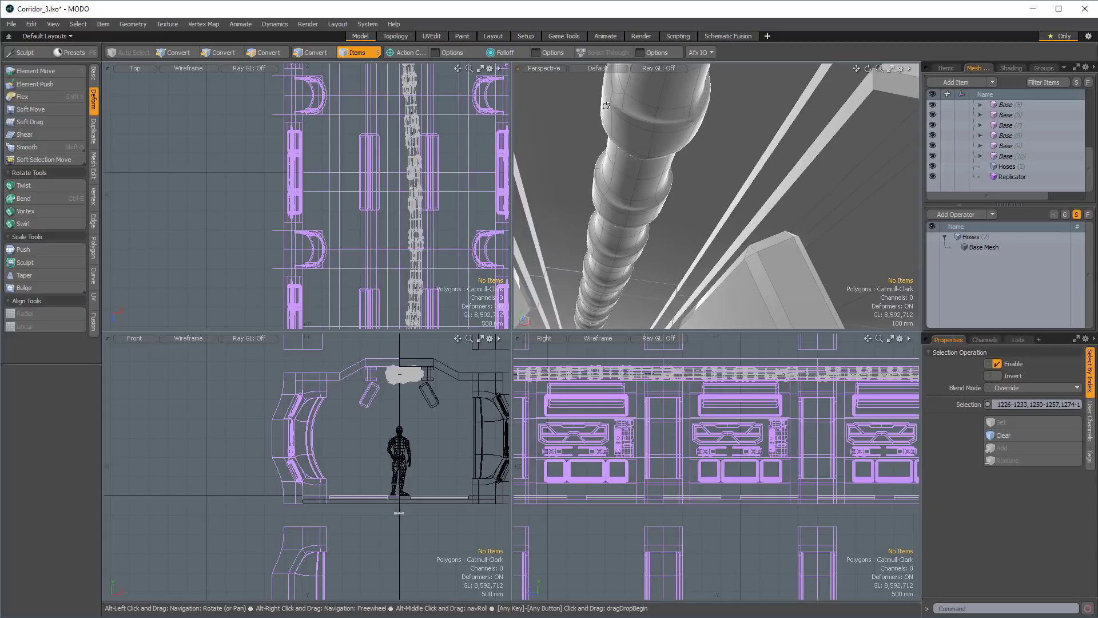
{"action": "left_click_drag", "start_coordinate": [606, 106], "coordinate": [629, 214], "text": "alt+shift"}
{"action": "key", "text": "2"}
{"action": "key", "text": "space"}
{"action": "key", "text": "space"}
{"action": "key", "text": "space"}
{"action": "key", "text": "space"}
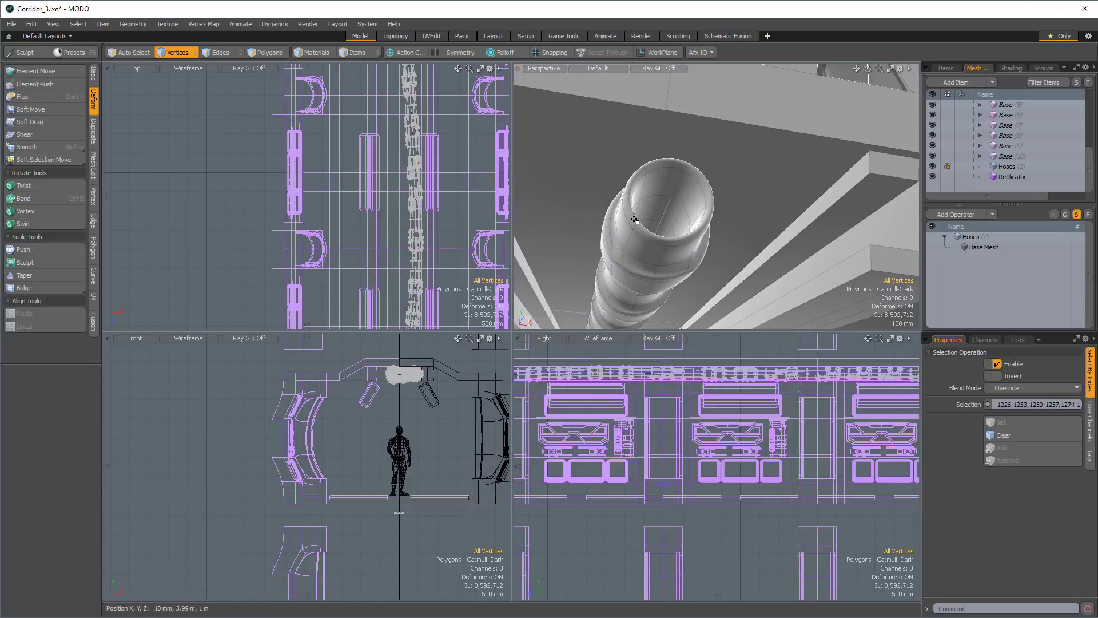
{"action": "left_click", "coordinate": [635, 221]}
{"action": "key", "text": "alt"}
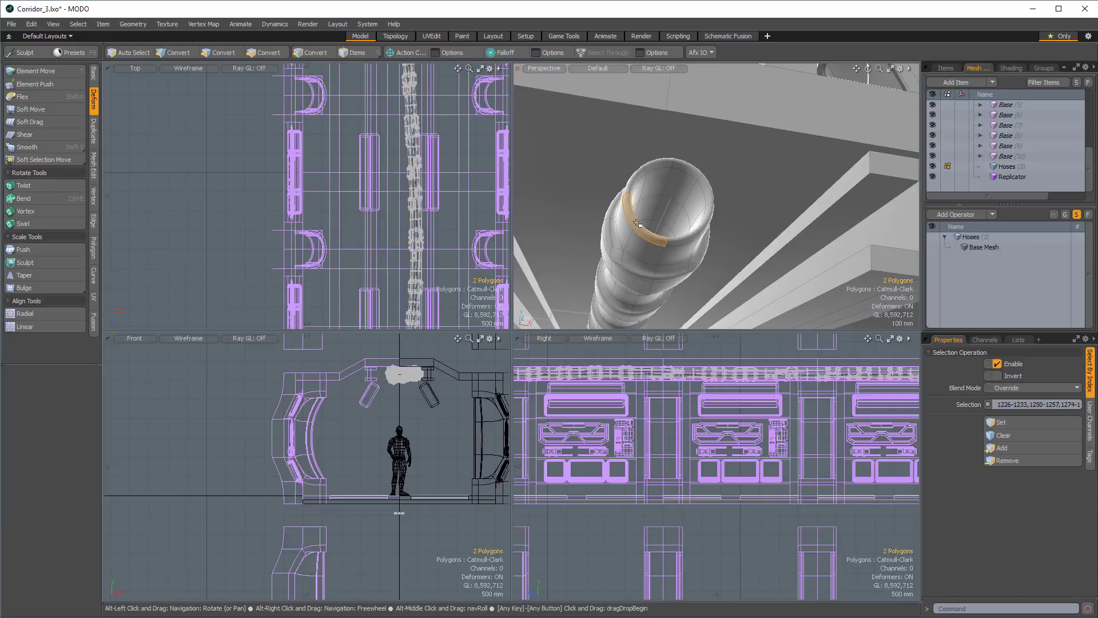
{"action": "key", "text": "alt+c"}
{"action": "left_click", "coordinate": [658, 231]}
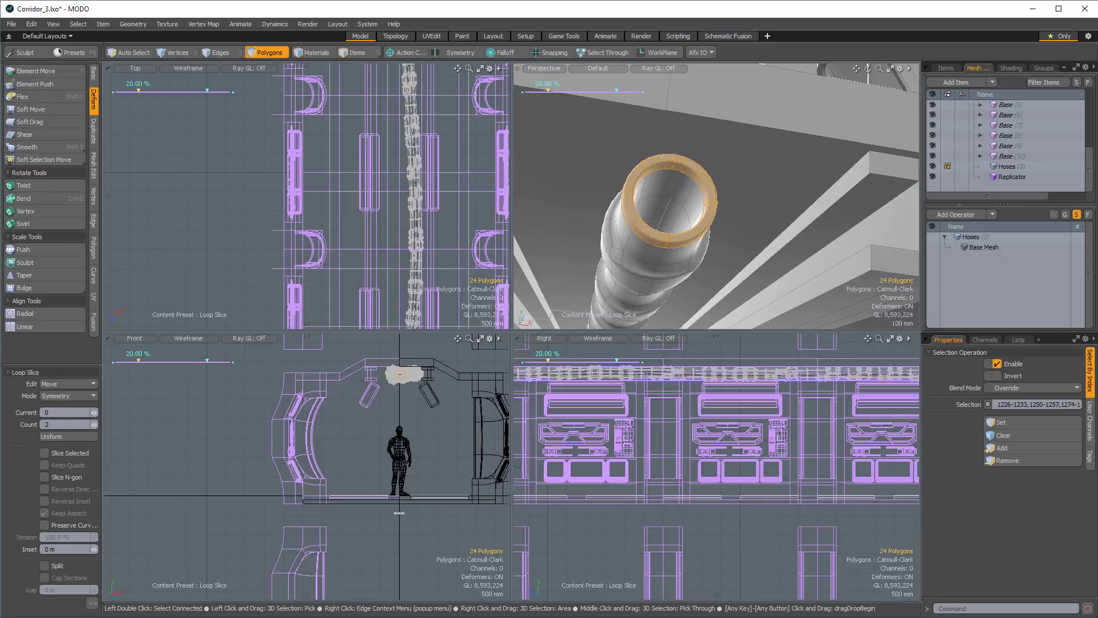
{"action": "left_click_drag", "start_coordinate": [658, 232], "coordinate": [638, 235], "text": "ctrl+alt"}
{"action": "left_click_drag", "start_coordinate": [638, 235], "coordinate": [670, 214], "text": "alt+shift"}
{"action": "key", "text": "space"}
Select the original procedural Hoses mesh and make it visible in the viewports.
{"action": "scroll", "coordinate": [1021, 119], "scroll_direction": "up", "scroll_amount": 4}
{"action": "scroll", "coordinate": [1021, 119], "scroll_direction": "up", "scroll_amount": 1}
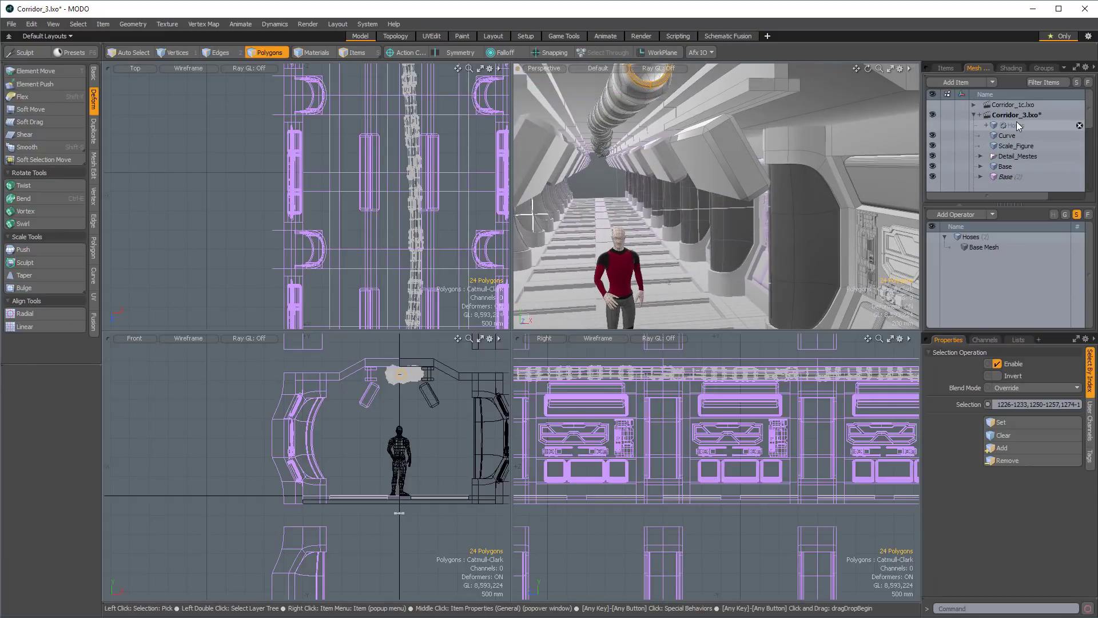
{"action": "left_click", "coordinate": [1013, 126]}
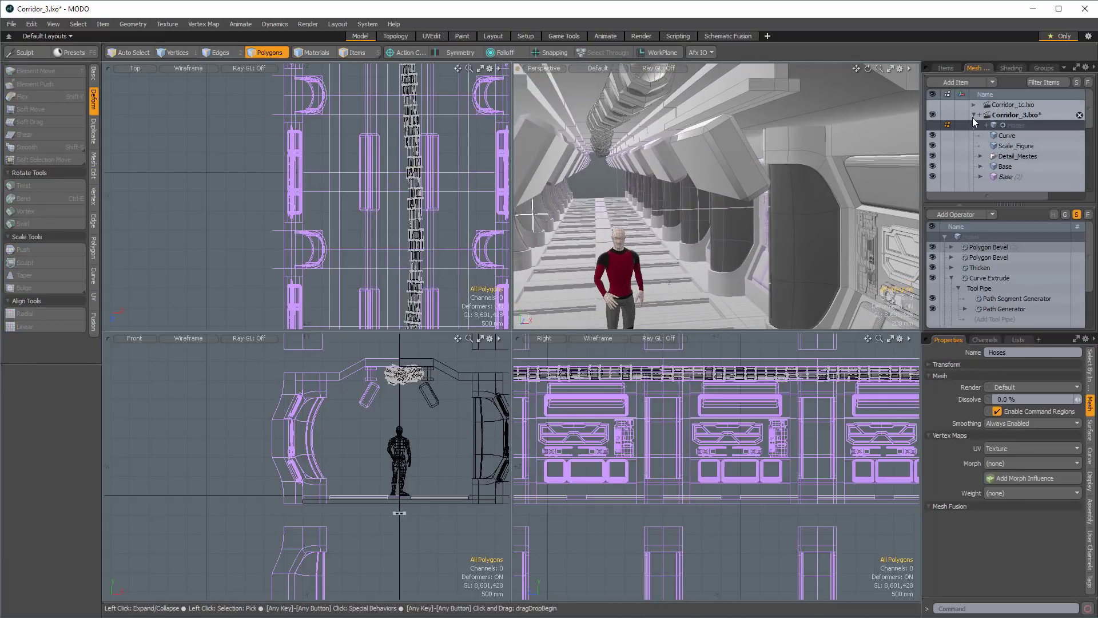
{"action": "left_click", "coordinate": [932, 125]}
{"action": "left_click_drag", "start_coordinate": [675, 180], "coordinate": [671, 181], "text": "ctrl+alt"}
{"action": "mouse_move", "coordinate": [671, 181]}
{"action": "left_mouse_down", "text": "alt"}
{"action": "mouse_move", "coordinate": [664, 206]}
{"action": "mouse_move", "coordinate": [681, 187]}
{"action": "left_mouse_up", "text": "alt"}
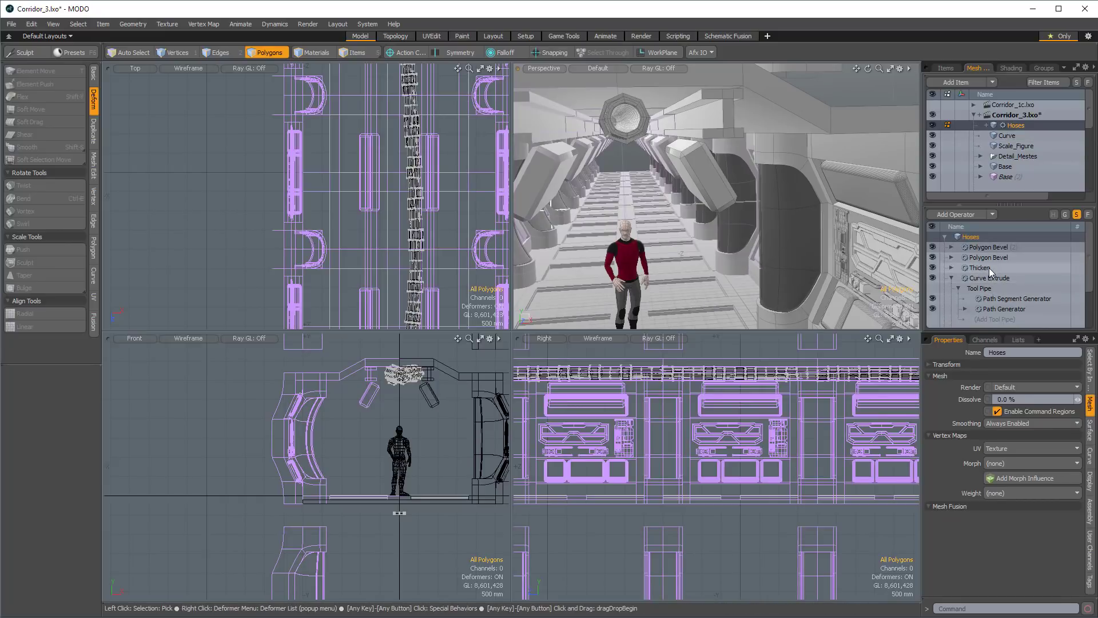
Set the X and Z radius of the Hoses mesh's Cylinder operation to 100 mm.
{"action": "left_click", "coordinate": [951, 278]}
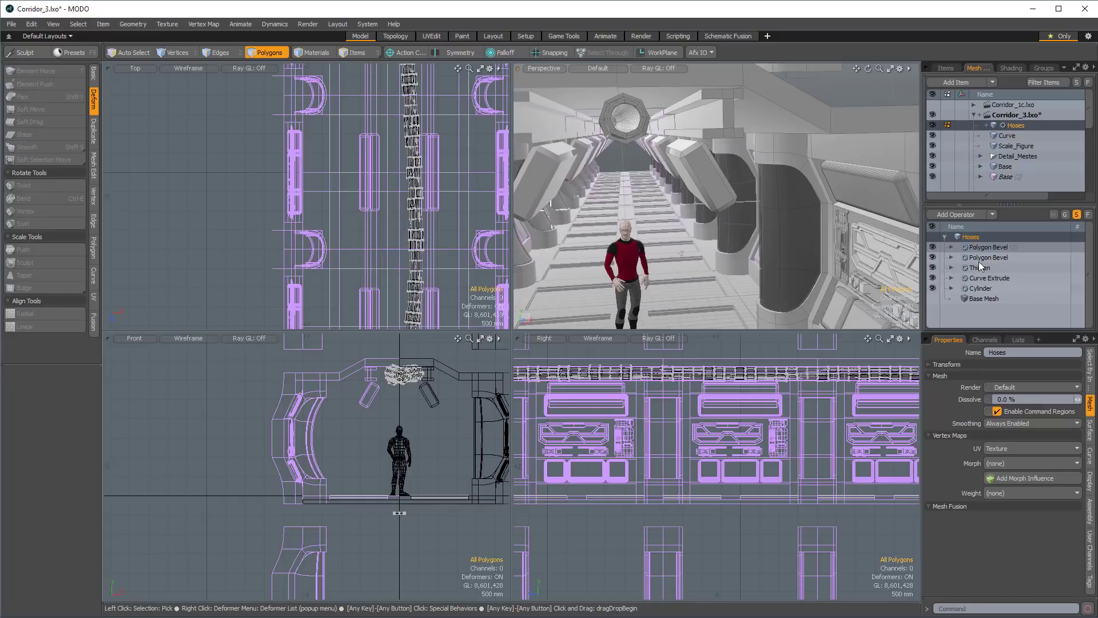
{"action": "left_click", "coordinate": [986, 286]}
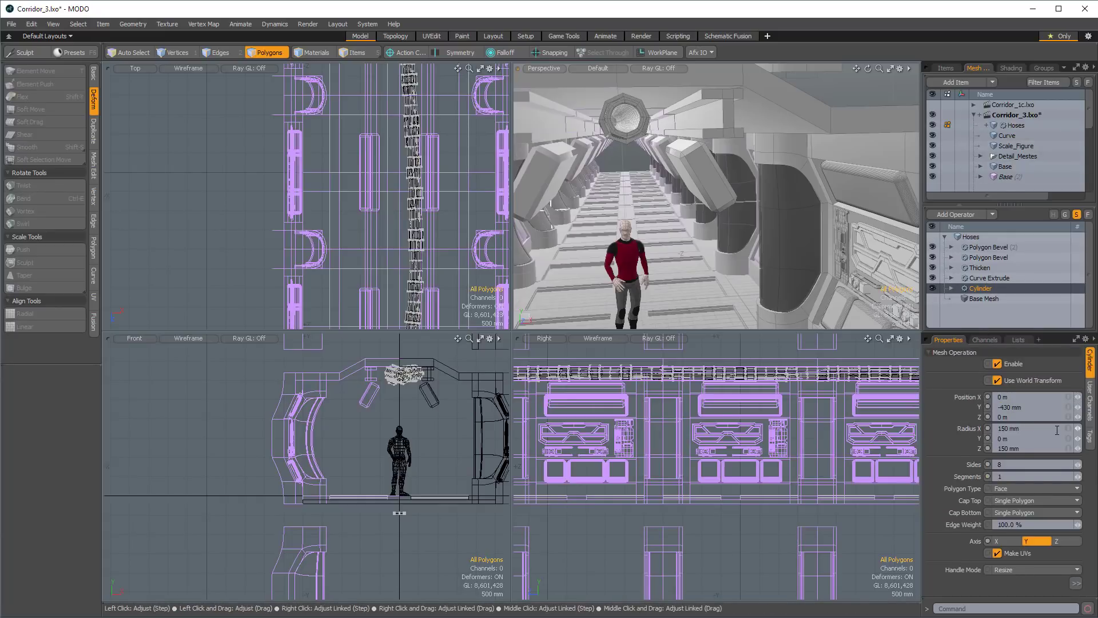
{"action": "left_click", "coordinate": [1031, 428]}
{"action": "type", "text": ".1"}
{"action": "key", "text": "Tab"}
{"action": "key", "text": "Return"}
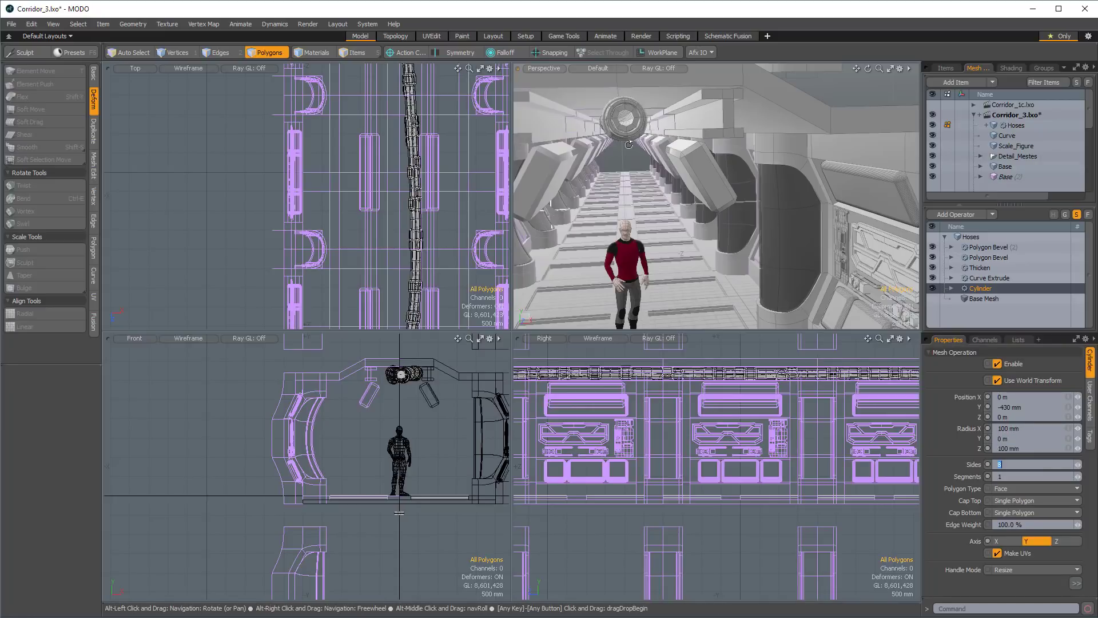
Disable both Polygon Bevel operations on the original Hoses mesh to leave a plain pipe.
{"action": "left_click_drag", "start_coordinate": [636, 140], "coordinate": [659, 135], "text": "alt"}
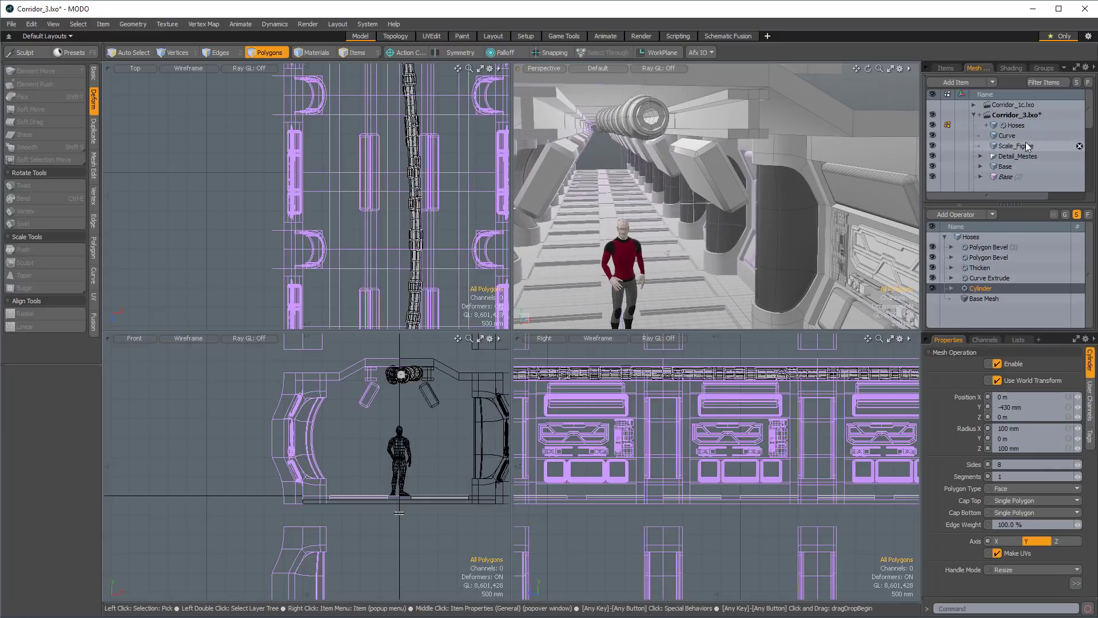
{"action": "left_click", "coordinate": [932, 245]}
{"action": "left_click", "coordinate": [932, 256]}
{"action": "left_click_drag", "start_coordinate": [685, 99], "coordinate": [592, 154], "text": "alt"}
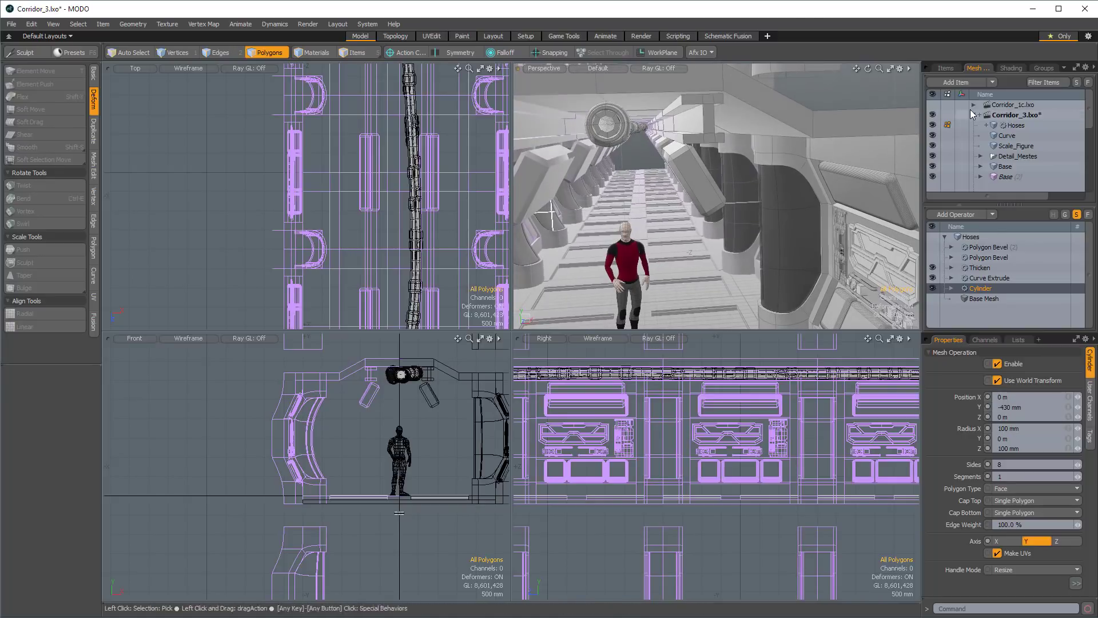
Move the whole Curve mesh about -300 mm in X and -45 mm in Y, beside the duplicate hose.
{"action": "left_click", "coordinate": [1015, 137]}
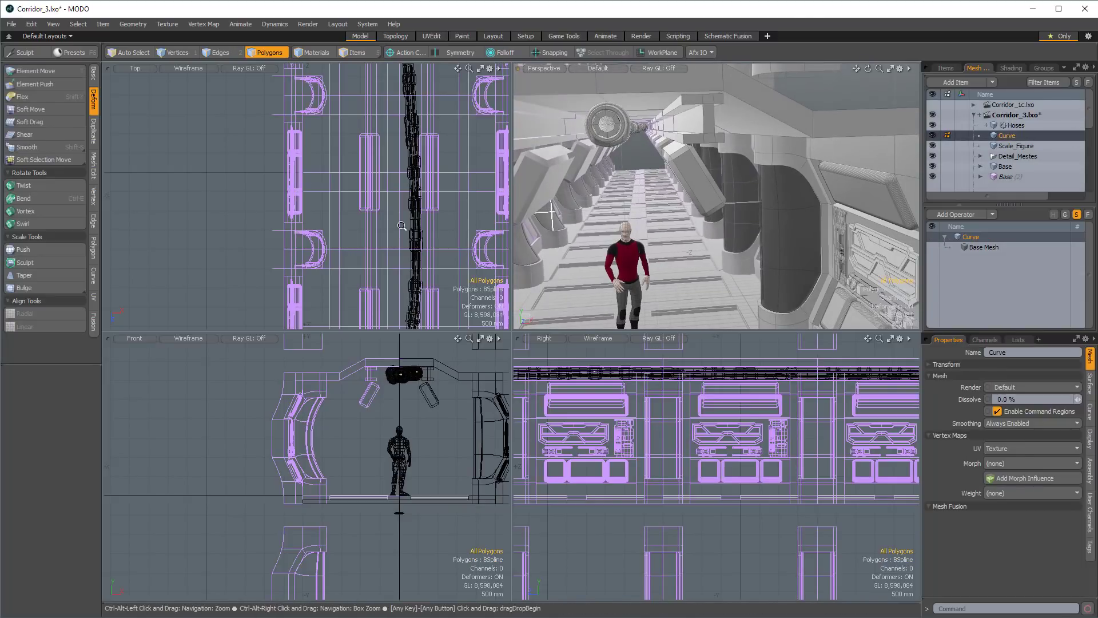
{"action": "left_click_drag", "start_coordinate": [366, 203], "coordinate": [382, 219], "text": "alt"}
{"action": "left_click_drag", "start_coordinate": [381, 218], "coordinate": [346, 222], "text": "ctrl+alt"}
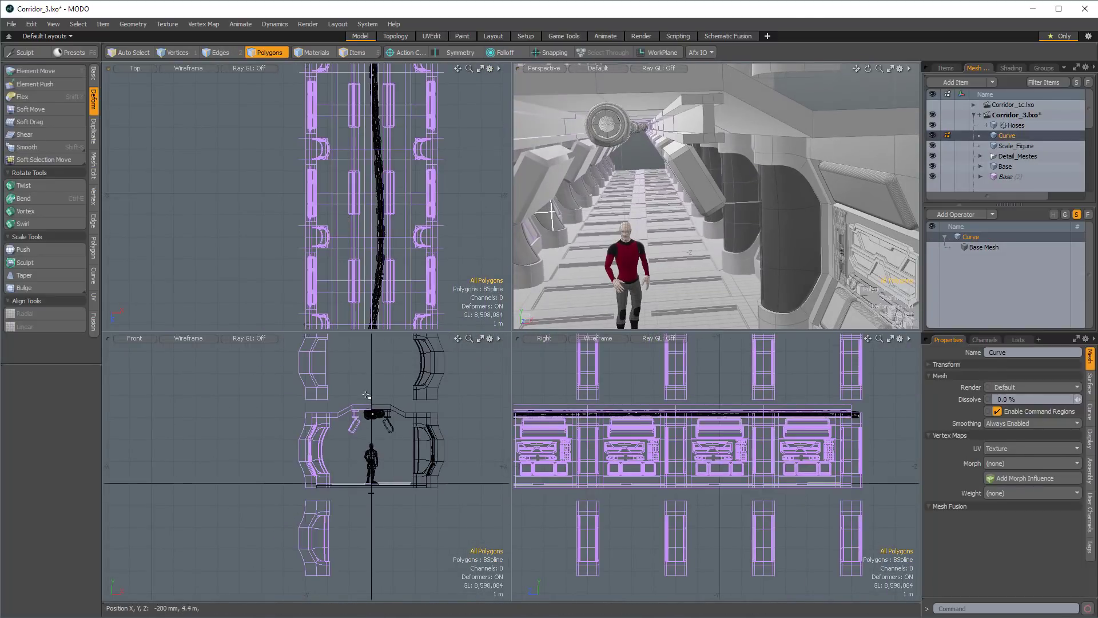
{"action": "left_click_drag", "start_coordinate": [380, 417], "coordinate": [589, 432], "text": "ctrl+alt"}
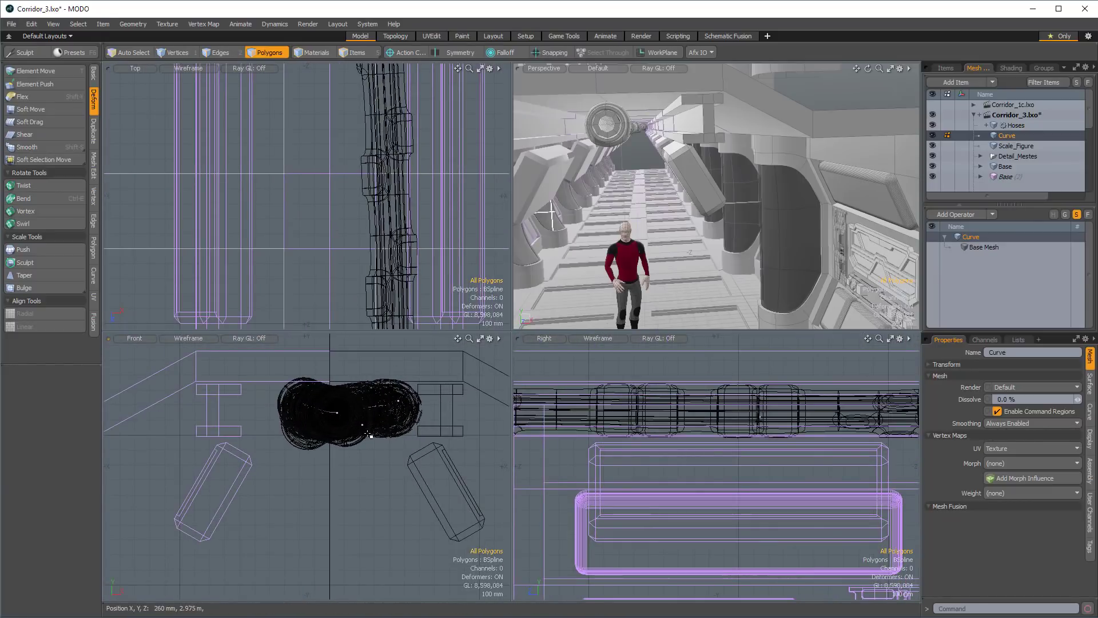
{"action": "key", "text": "w"}
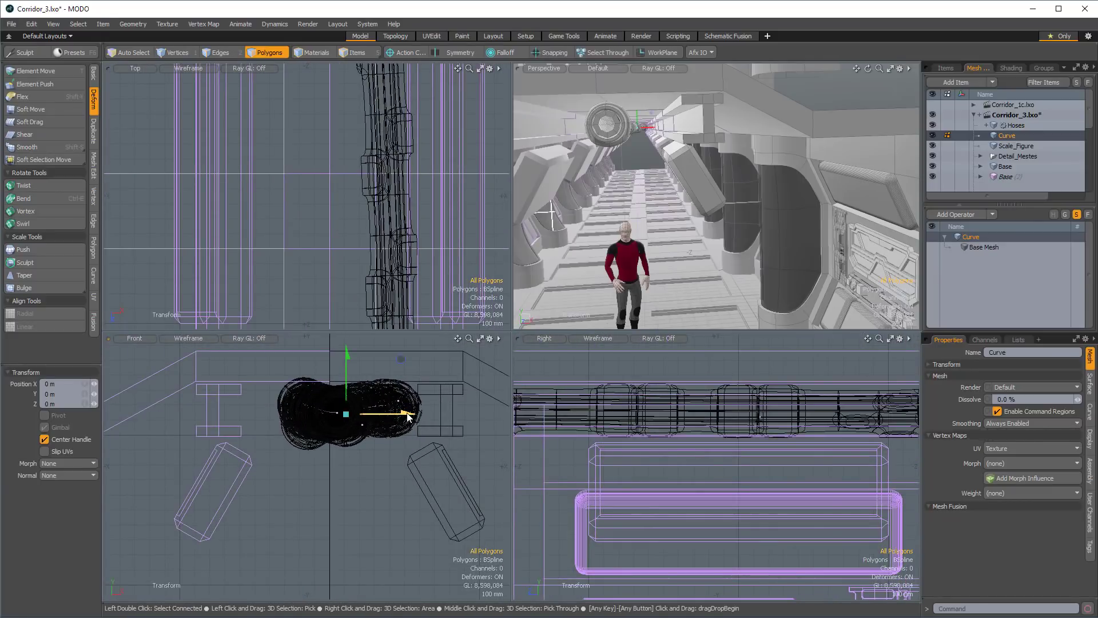
{"action": "left_click_drag", "start_coordinate": [409, 416], "coordinate": [364, 413]}
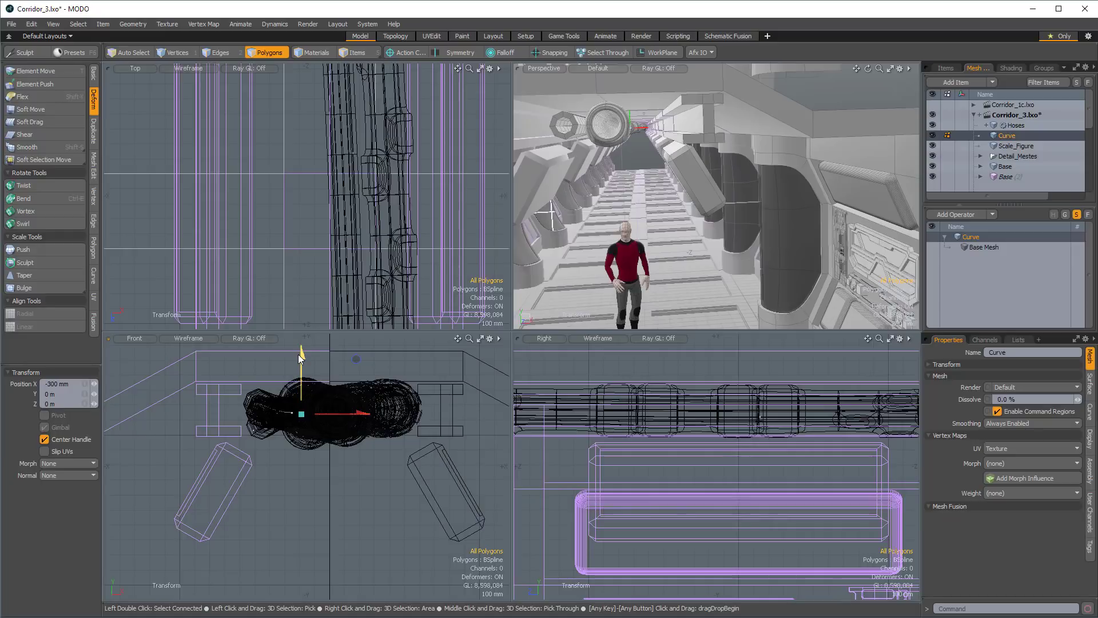
{"action": "left_click_drag", "start_coordinate": [302, 359], "coordinate": [302, 366]}
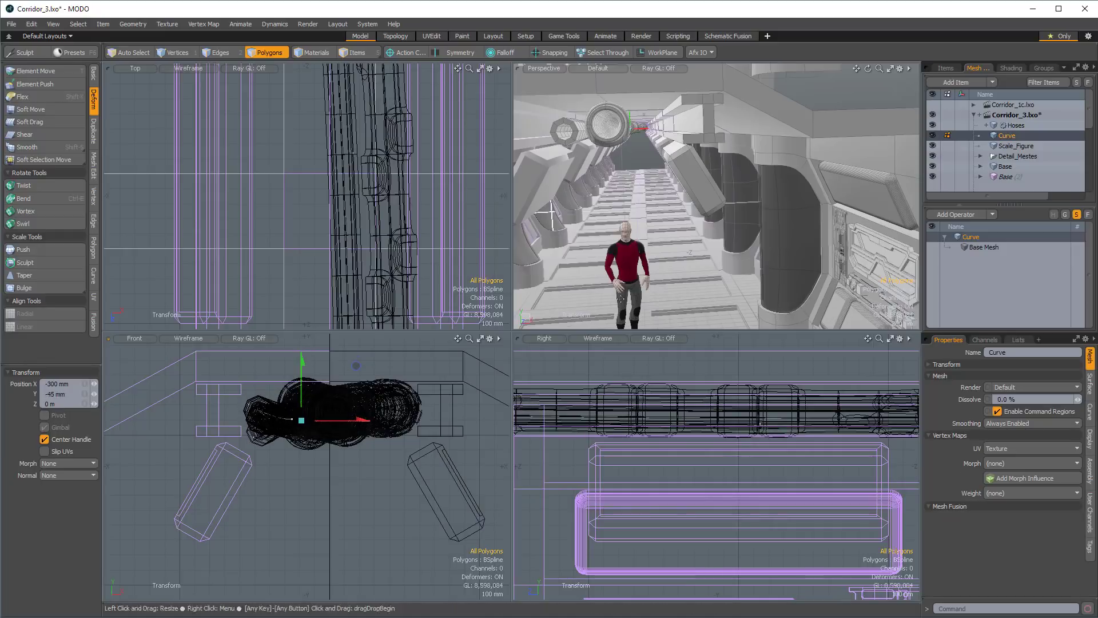
{"action": "left_click_drag", "start_coordinate": [646, 183], "coordinate": [656, 153], "text": "alt"}
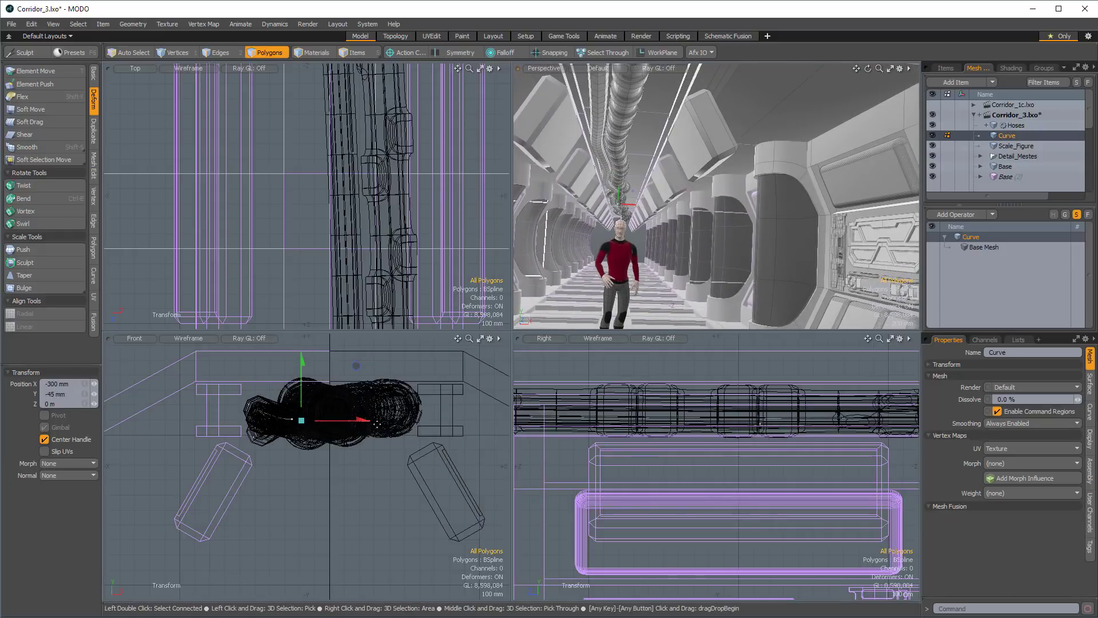
Select two of the curve's vertices partway along the corridor and rotate them about -18.5° around Z.
{"action": "left_click_drag", "start_coordinate": [416, 165], "coordinate": [342, 159], "text": "ctrl+alt"}
{"action": "left_click_drag", "start_coordinate": [342, 160], "coordinate": [402, 238], "text": "alt"}
{"action": "scroll", "coordinate": [402, 238], "scroll_direction": "up", "scroll_amount": 5}
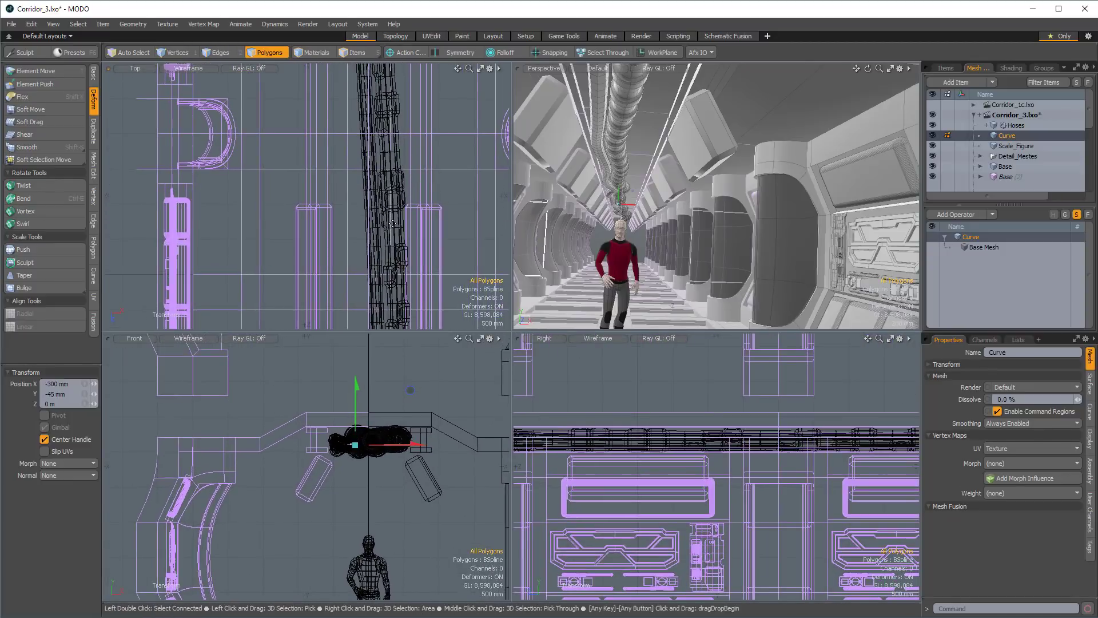
{"action": "scroll", "coordinate": [419, 223], "scroll_direction": "down", "scroll_amount": 3}
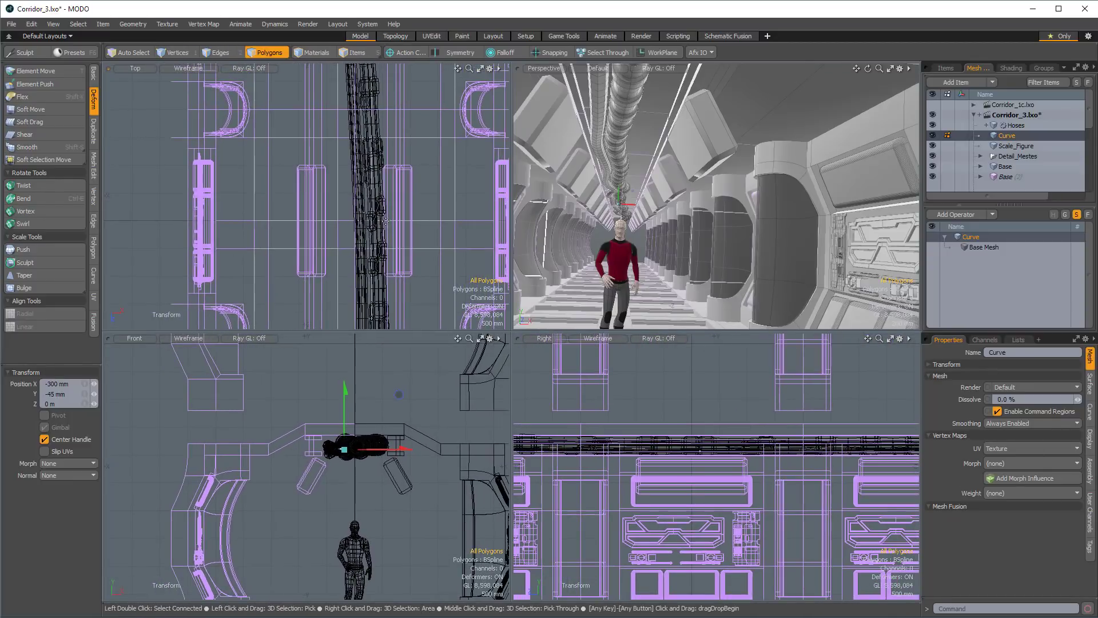
{"action": "key", "text": "1"}
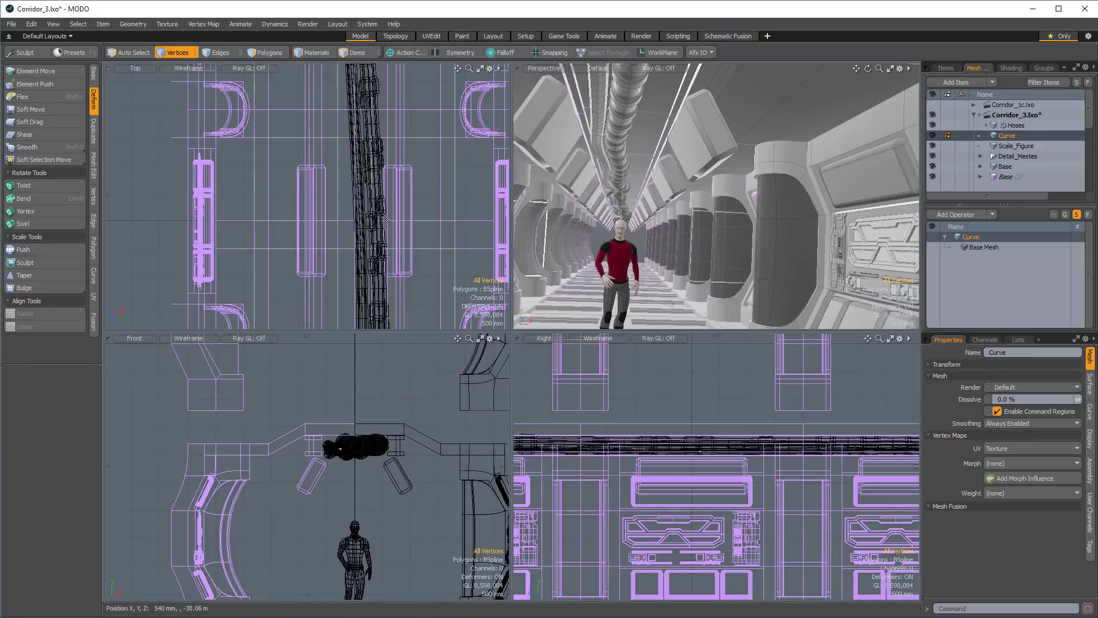
{"action": "scroll", "coordinate": [397, 245], "scroll_direction": "down", "scroll_amount": 5}
{"action": "left_click_drag", "start_coordinate": [397, 245], "coordinate": [378, 143], "text": "alt"}
{"action": "mouse_move", "coordinate": [396, 183]}
{"action": "right_mouse_down"}
{"action": "mouse_move", "coordinate": [397, 205]}
{"action": "mouse_move", "coordinate": [308, 256]}
{"action": "right_mouse_up"}
{"action": "scroll", "coordinate": [386, 111], "scroll_direction": "up", "scroll_amount": 3}
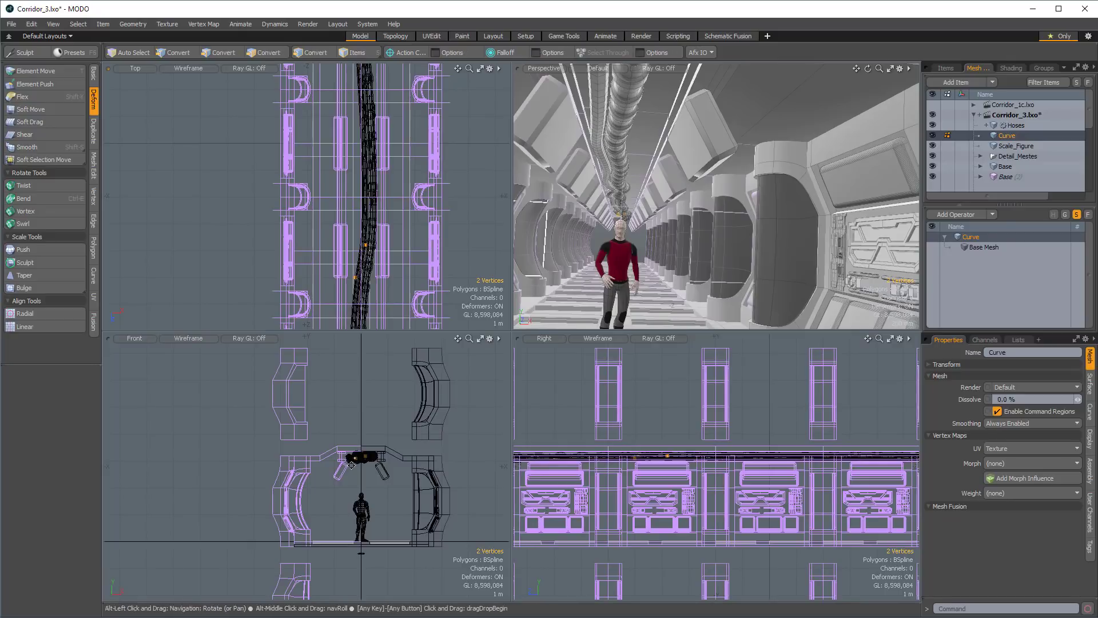
{"action": "scroll", "coordinate": [427, 471], "scroll_direction": "up", "scroll_amount": 2}
{"action": "scroll", "coordinate": [427, 471], "scroll_direction": "up", "scroll_amount": 1}
{"action": "key", "text": "w"}
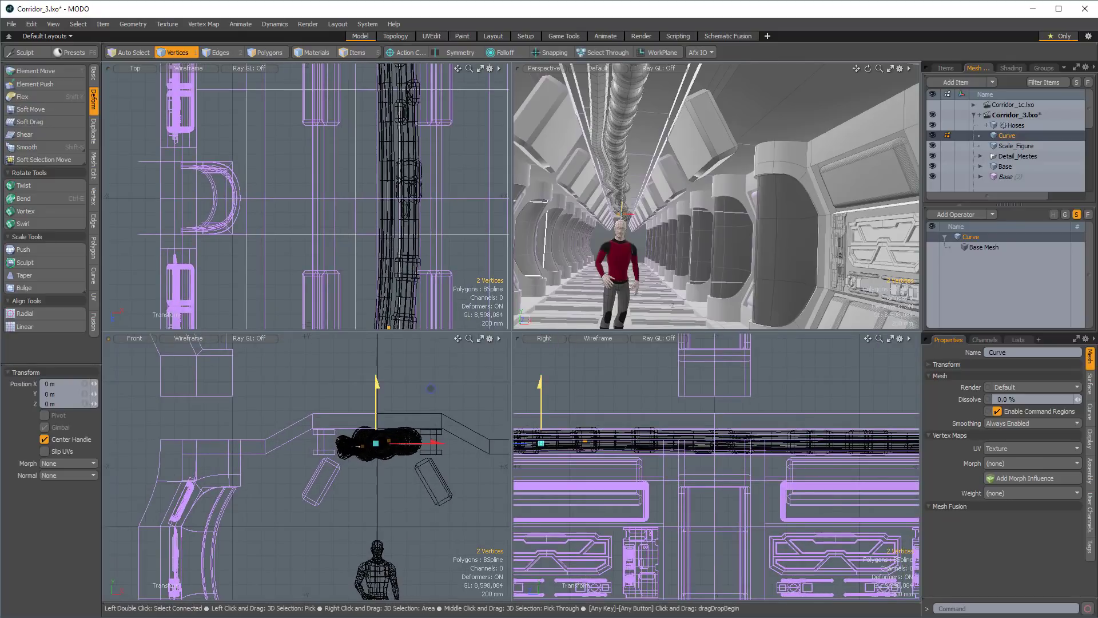
{"action": "left_click_drag", "start_coordinate": [384, 382], "coordinate": [446, 426]}
{"action": "key", "text": "e"}
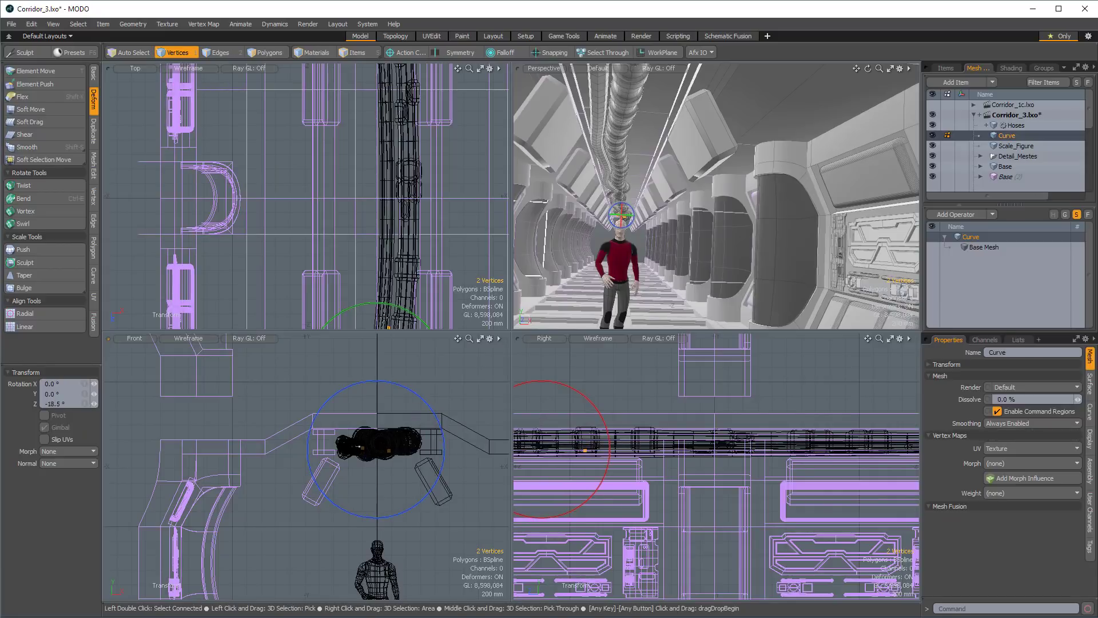
Clear the vertex selection and rotate the whole curve by a few degrees clockwise around Z in the front view.
{"action": "key", "text": "space"}
{"action": "left_click", "coordinate": [399, 384]}
{"action": "key", "text": "e"}
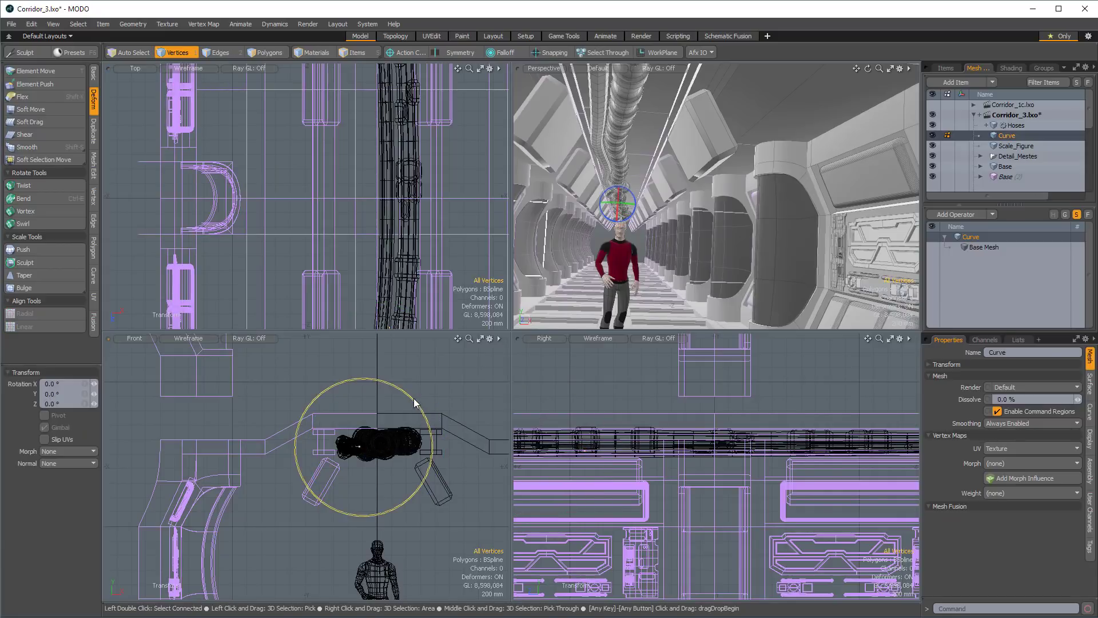
{"action": "left_click_drag", "start_coordinate": [416, 400], "coordinate": [422, 404]}
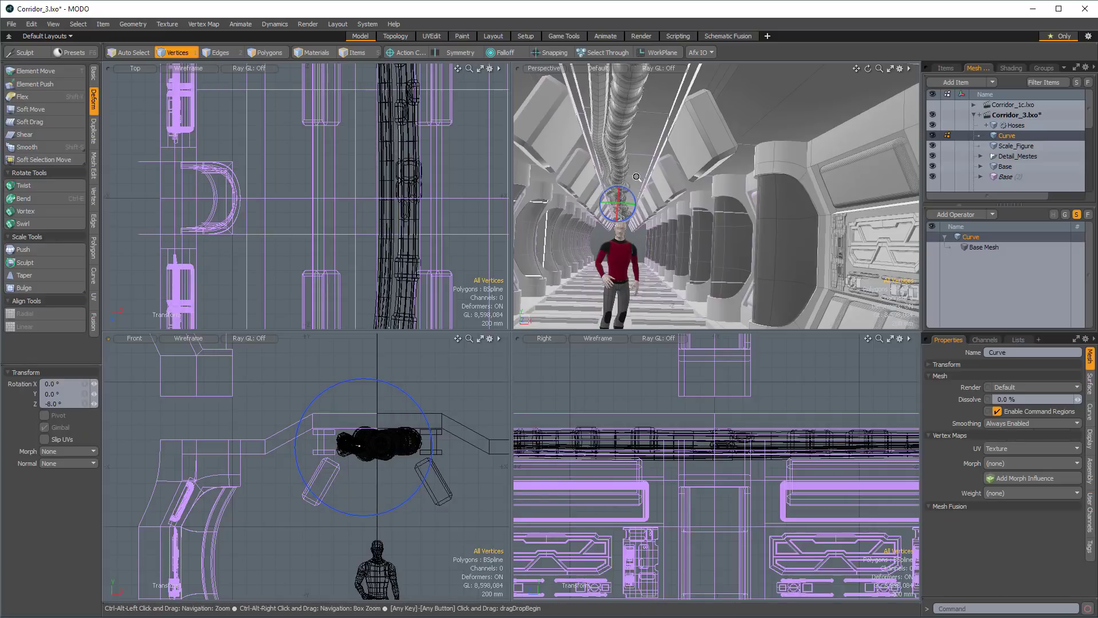
Move the whole curve -60 mm in X, away from the duplicate hose.
{"action": "left_click_drag", "start_coordinate": [636, 176], "coordinate": [640, 109], "text": "alt"}
{"action": "key", "text": "w"}
{"action": "scroll", "coordinate": [656, 145], "scroll_direction": "up", "scroll_amount": 3}
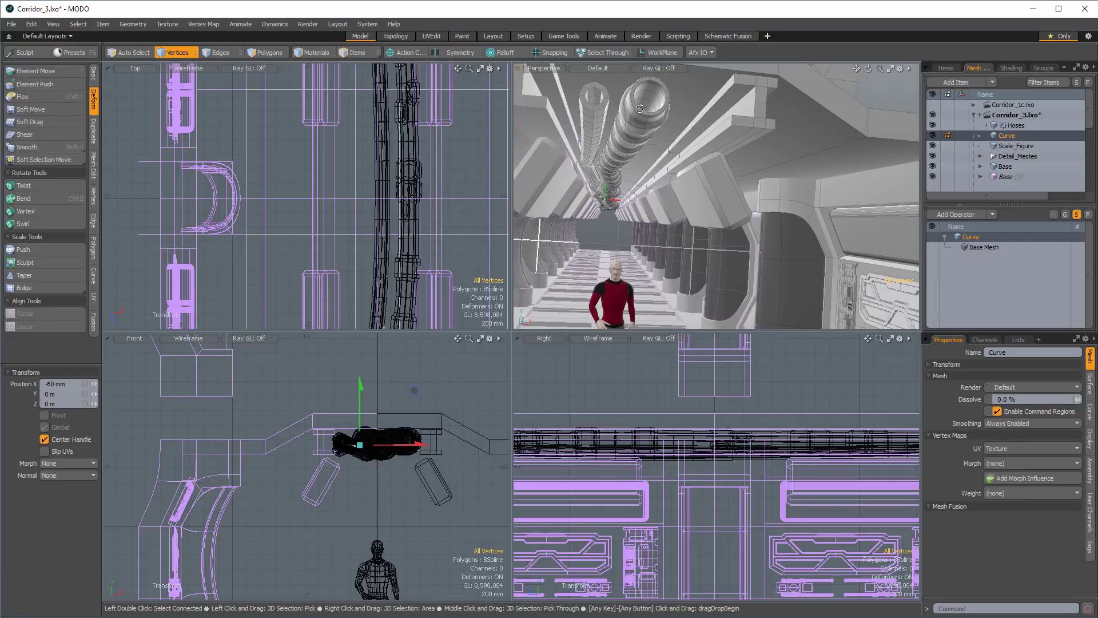
Set the Thicken operation's offset on the original Hoses mesh to -25.7 mm.
{"action": "left_click", "coordinate": [1015, 125]}
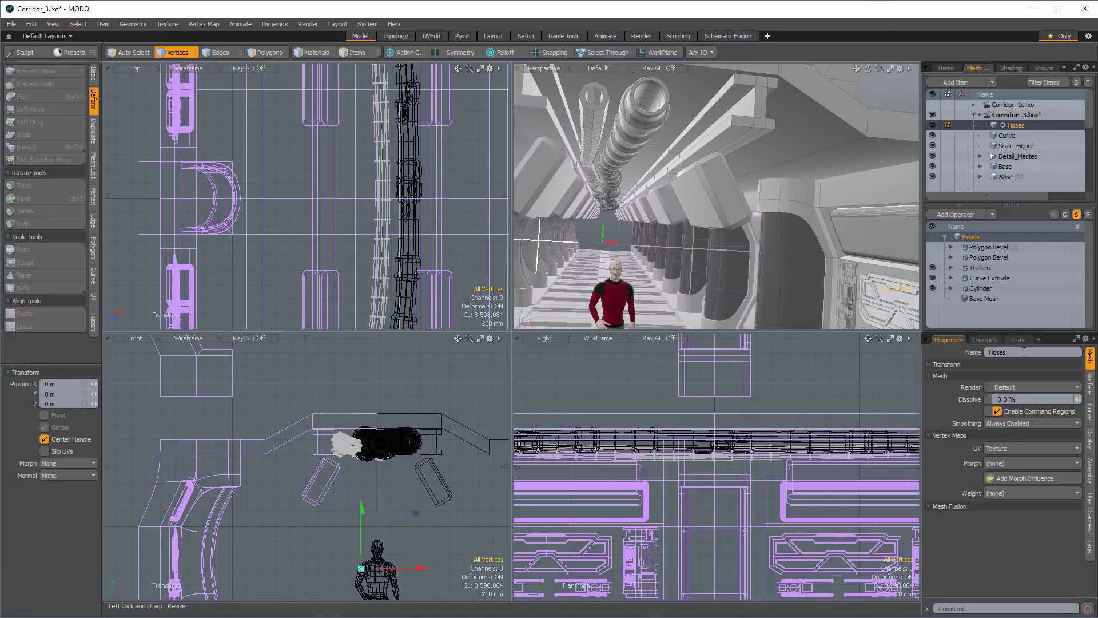
{"action": "left_click", "coordinate": [979, 267]}
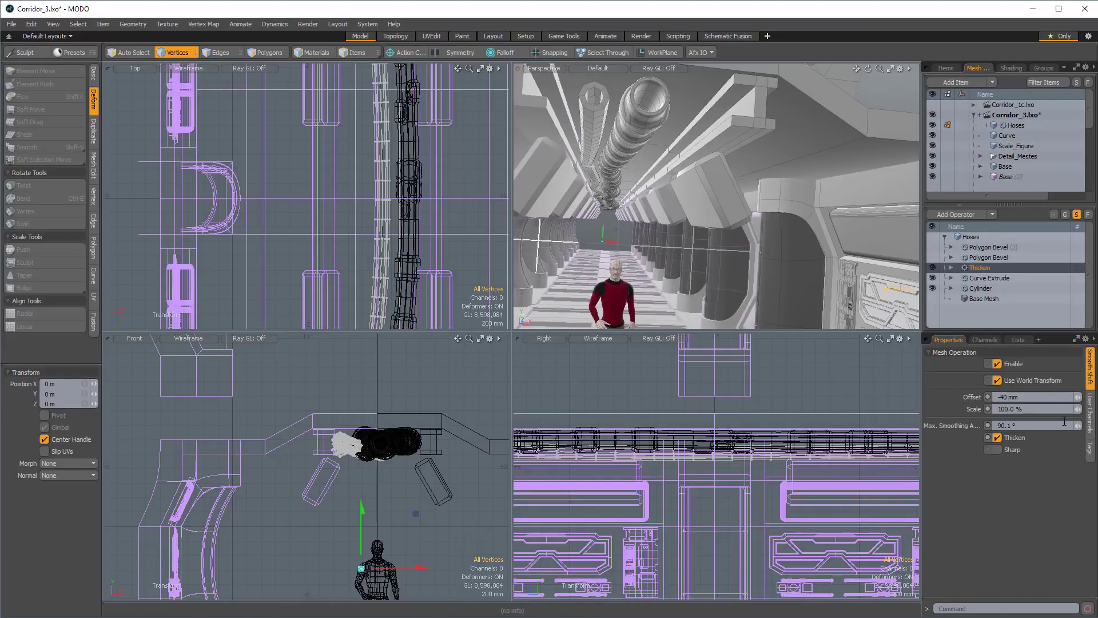
{"action": "left_click_drag", "start_coordinate": [1079, 402], "coordinate": [1083, 402]}
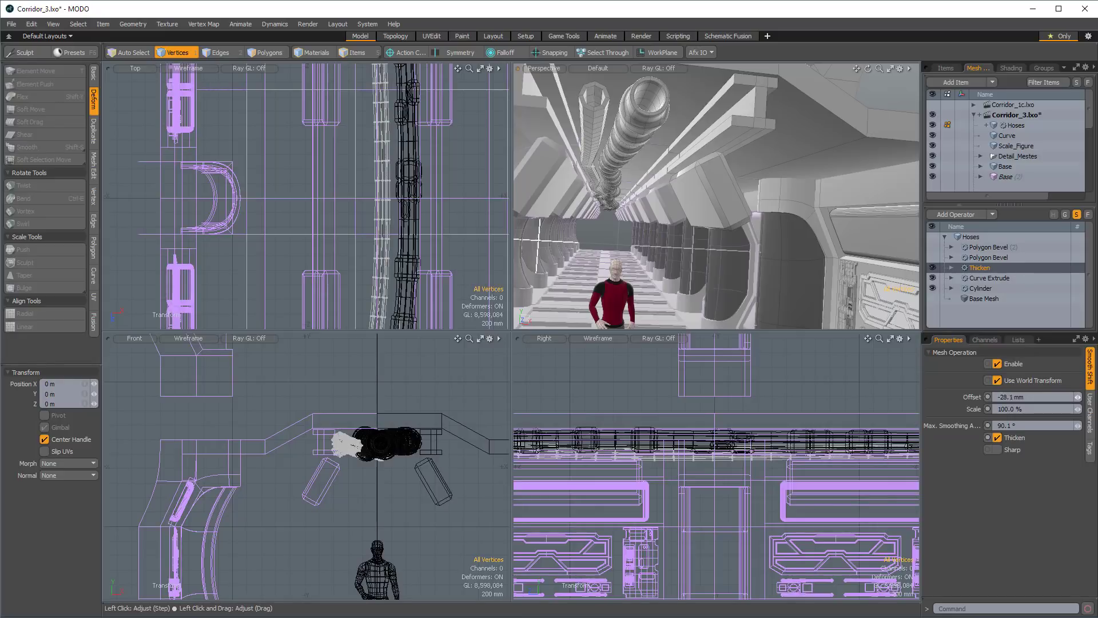
{"action": "left_click_drag", "start_coordinate": [760, 189], "coordinate": [741, 222], "text": "alt"}
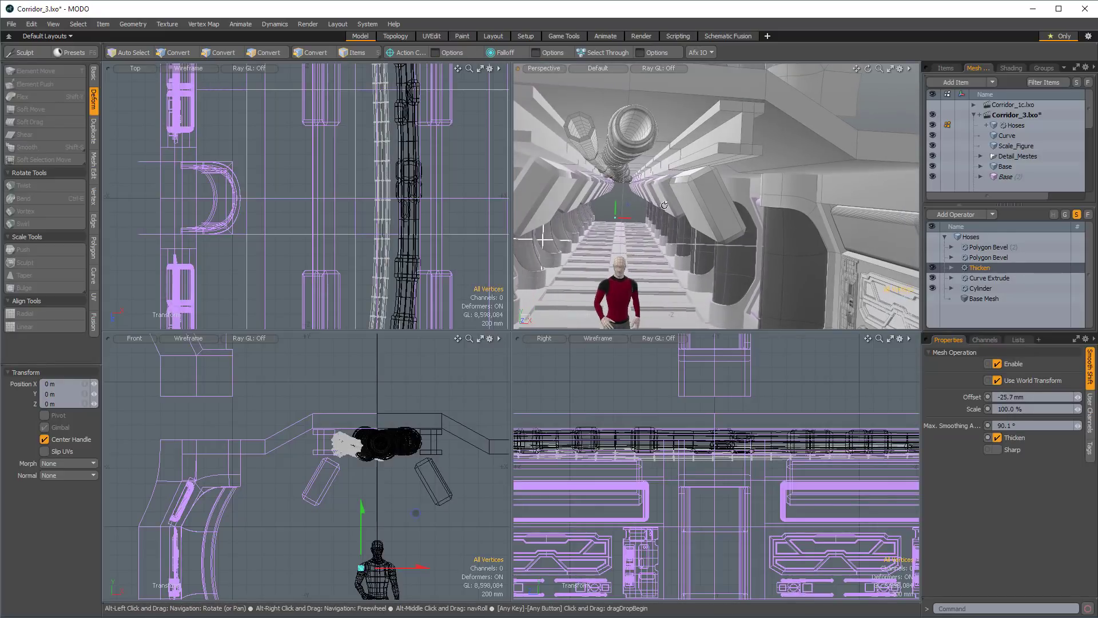
{"action": "key", "text": "space"}
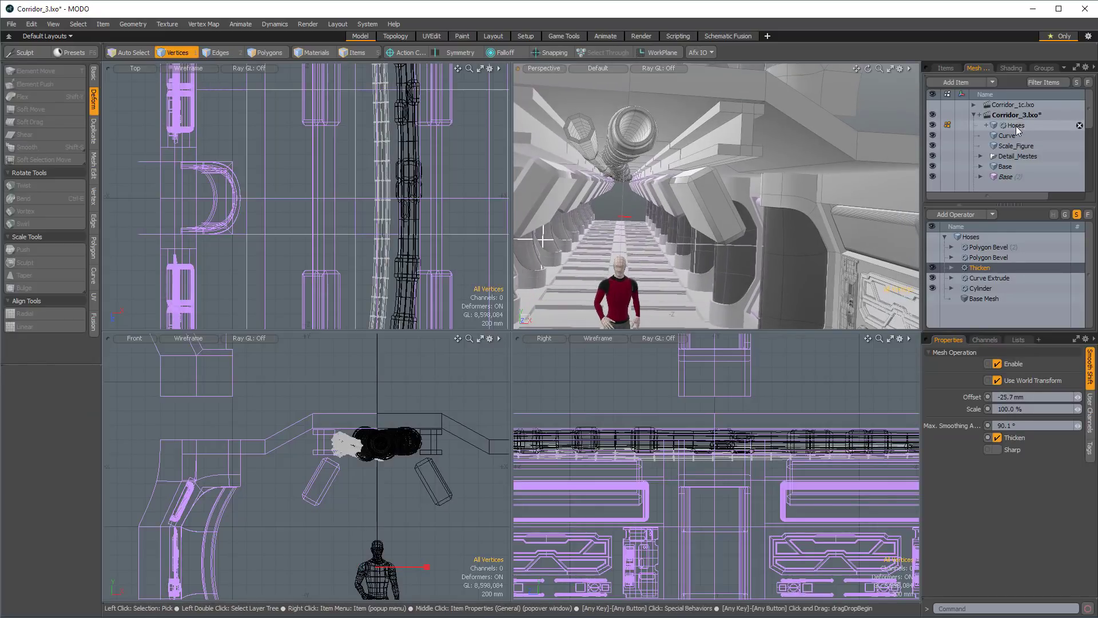
Create a frozen duplicate of the original Hoses mesh, keeping the procedural source editable.
{"action": "right_click", "coordinate": [1016, 126]}
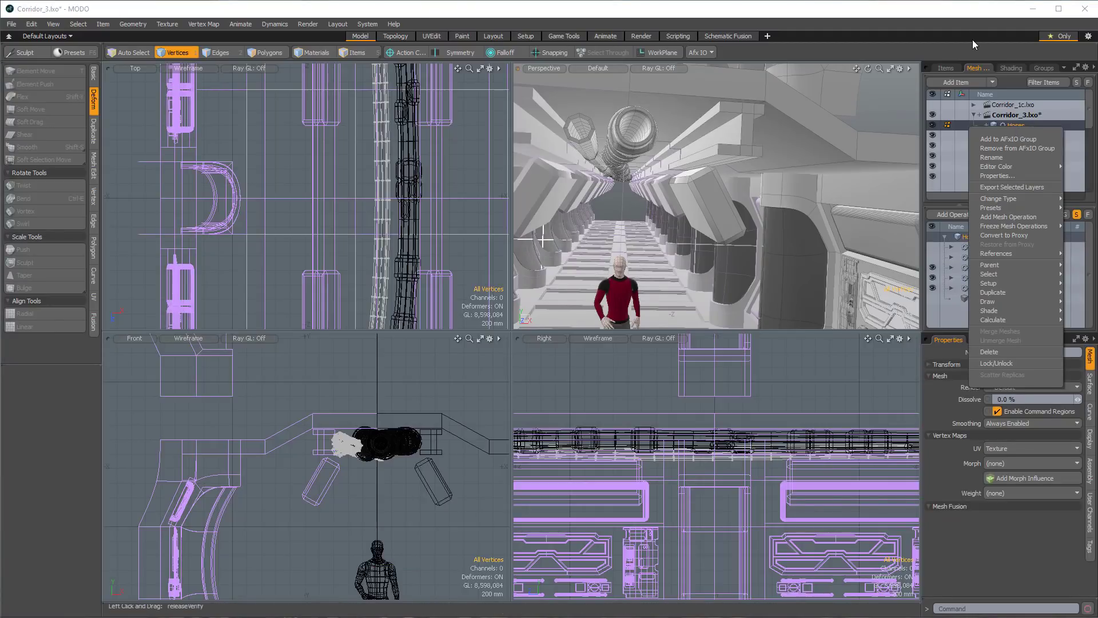
{"action": "right_click", "coordinate": [1013, 123]}
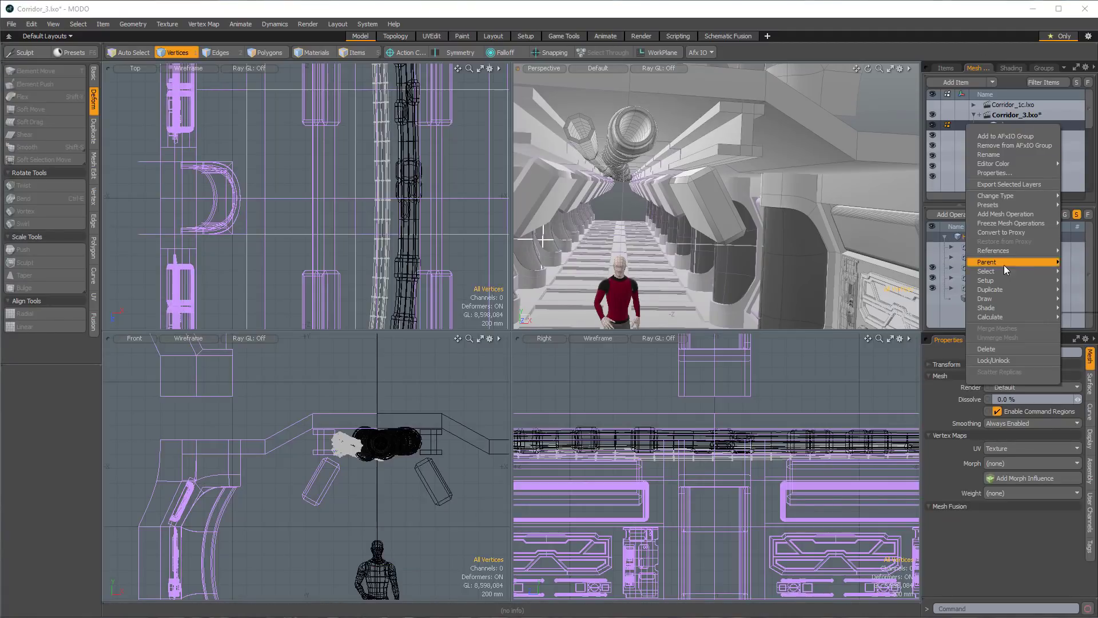
{"action": "mouse_move", "coordinate": [996, 225]}
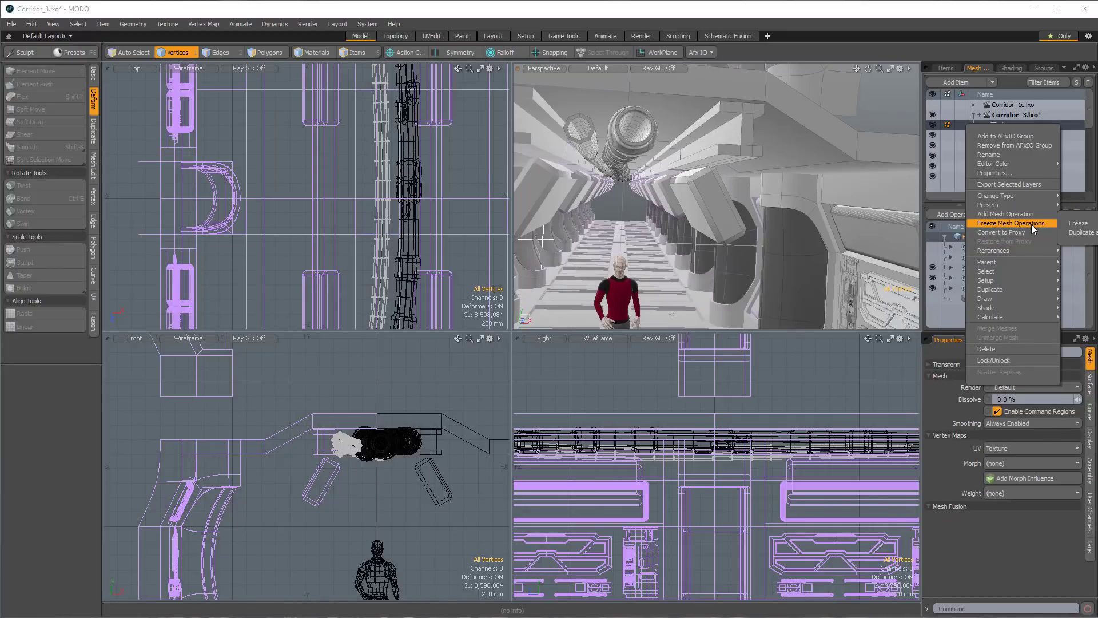
{"action": "left_click", "coordinate": [1079, 233]}
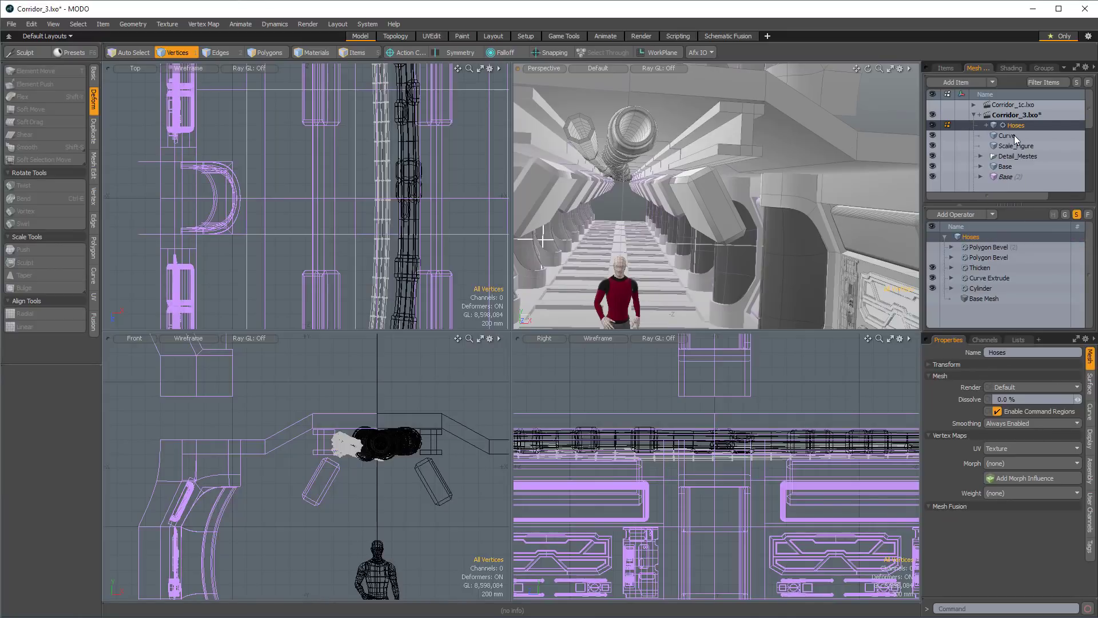